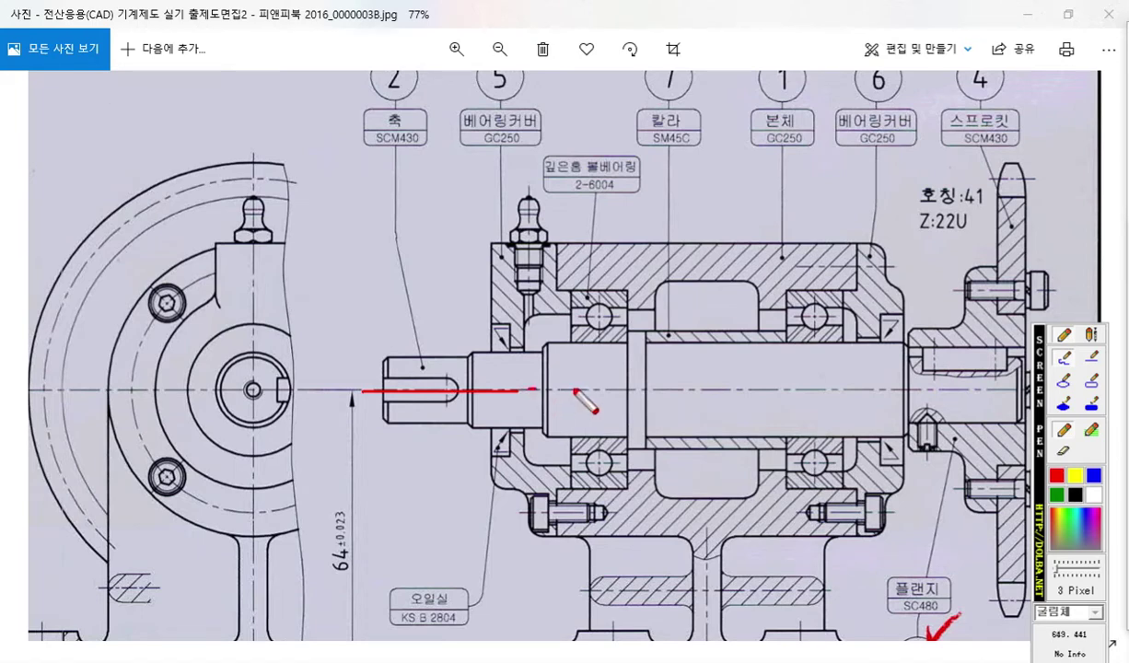
- Mark the shaft axis, the lower bearing cover section outline and the revolve direction on the reference drawing with the screen pen
left_click_drag(531, 390, 613, 390)
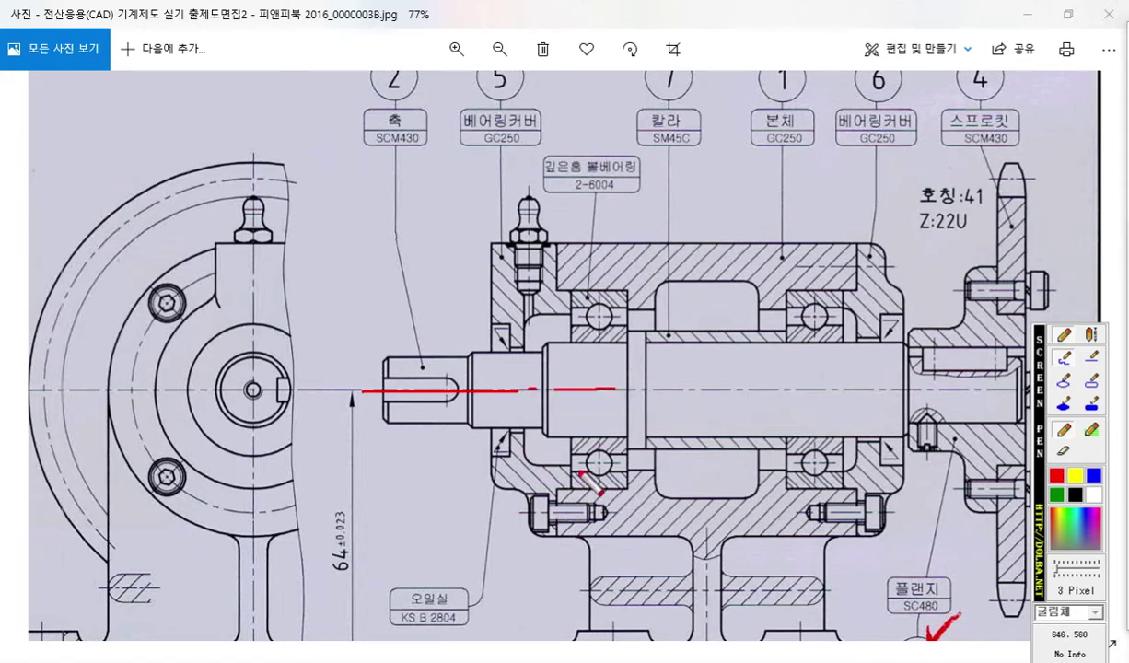
mouse_move(531, 465)
left_mouse_down()
mouse_move(570, 462)
mouse_move(557, 490)
mouse_move(560, 532)
mouse_move(539, 534)
mouse_move(488, 474)
mouse_move(491, 453)
mouse_move(522, 430)
left_mouse_up()
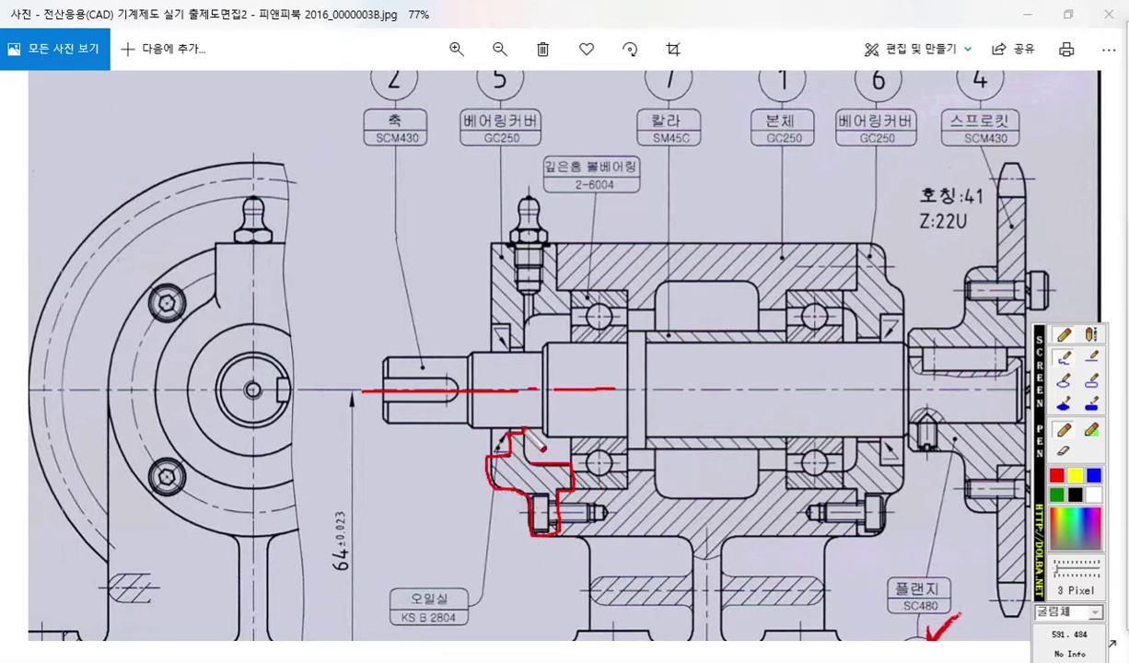
mouse_move(453, 450)
left_mouse_down()
mouse_move(435, 455)
mouse_move(402, 314)
mouse_move(437, 353)
mouse_move(453, 324)
left_mouse_up()
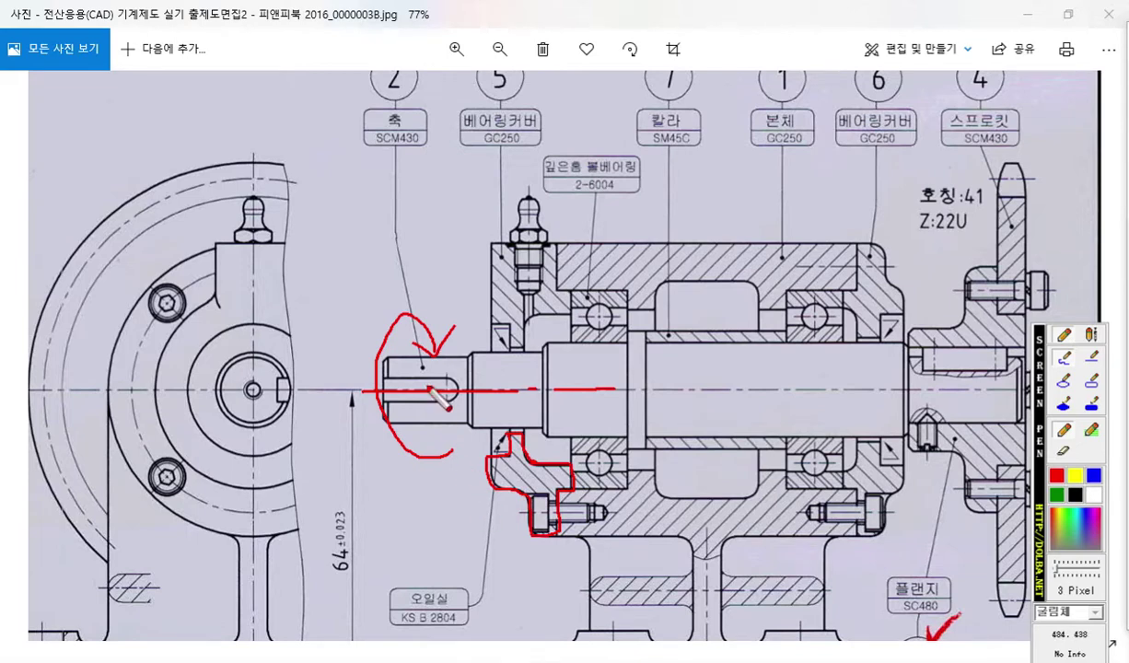
- Mark the bearing cover's grease nipple boss, its rounded profile and extrusion direction, number the two operations, and clear the pen marks
mouse_move(215, 304)
left_mouse_down()
mouse_move(210, 241)
mouse_move(291, 243)
left_mouse_up()
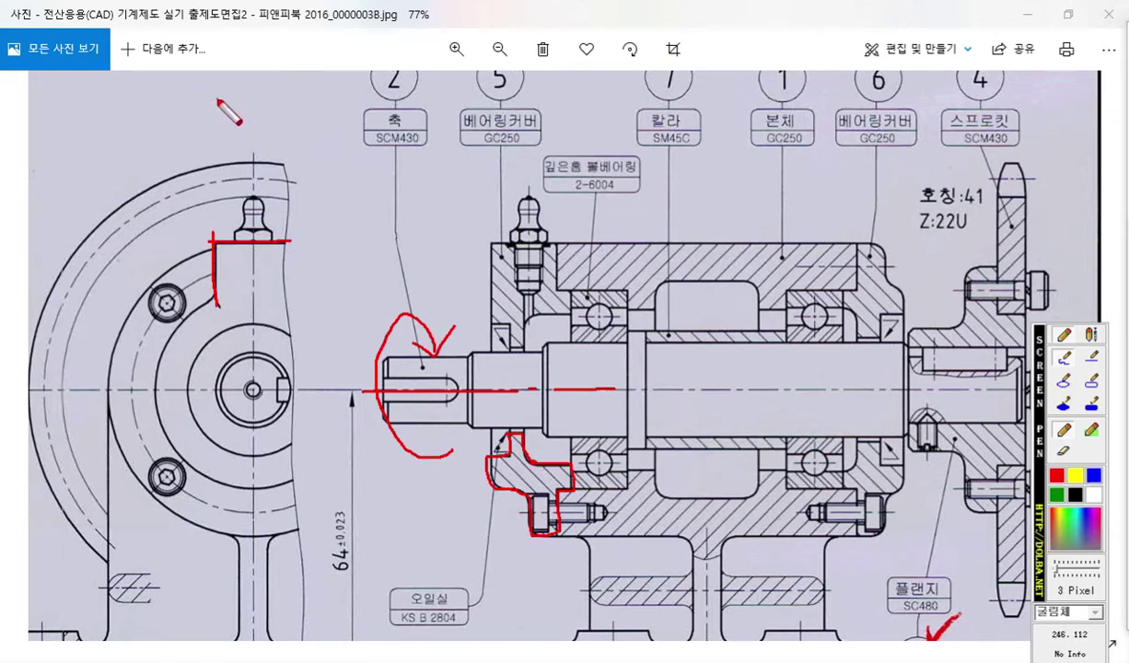
mouse_move(217, 100)
left_mouse_down()
mouse_move(248, 138)
mouse_move(290, 107)
left_mouse_up()
mouse_move(253, 144)
left_mouse_down()
mouse_move(258, 174)
mouse_move(268, 158)
left_mouse_up()
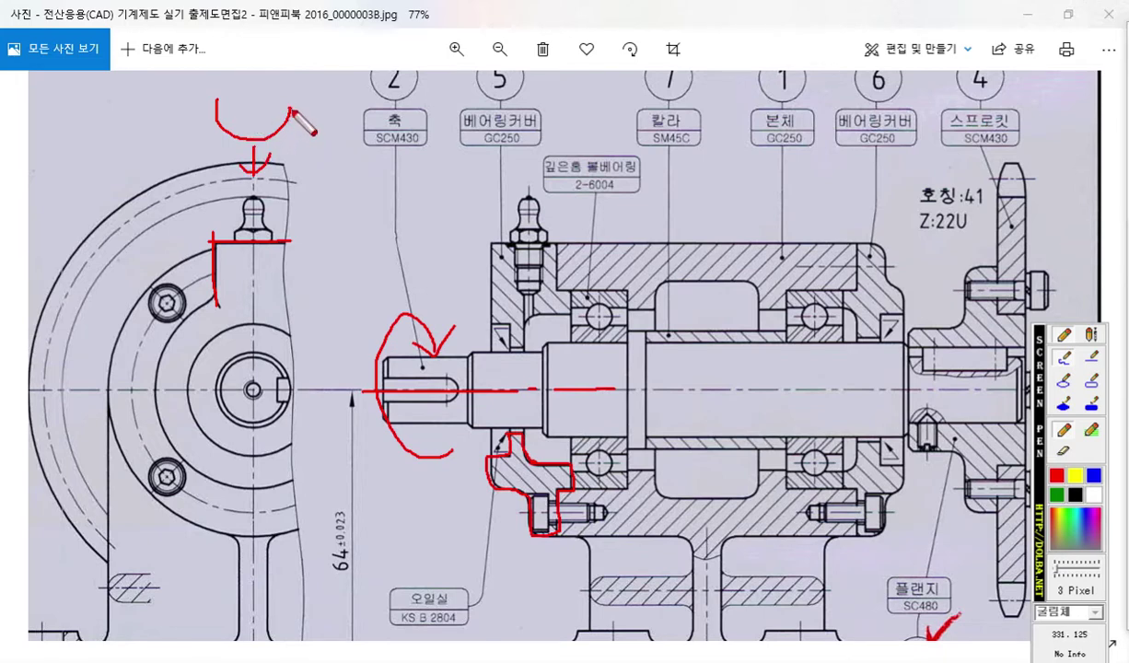
mouse_move(293, 108)
left_mouse_down()
mouse_move(292, 71)
mouse_move(212, 71)
mouse_move(216, 129)
left_mouse_up()
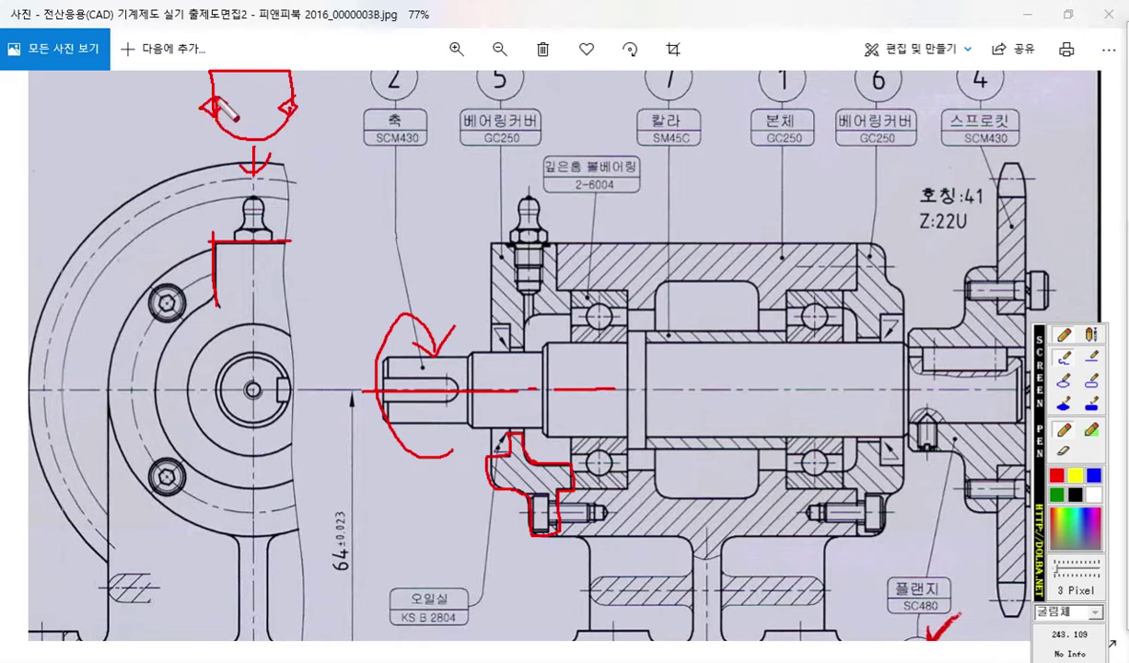
mouse_move(248, 255)
left_mouse_down()
mouse_move(242, 291)
mouse_move(301, 272)
mouse_move(307, 284)
mouse_move(310, 247)
mouse_move(312, 288)
left_mouse_up()
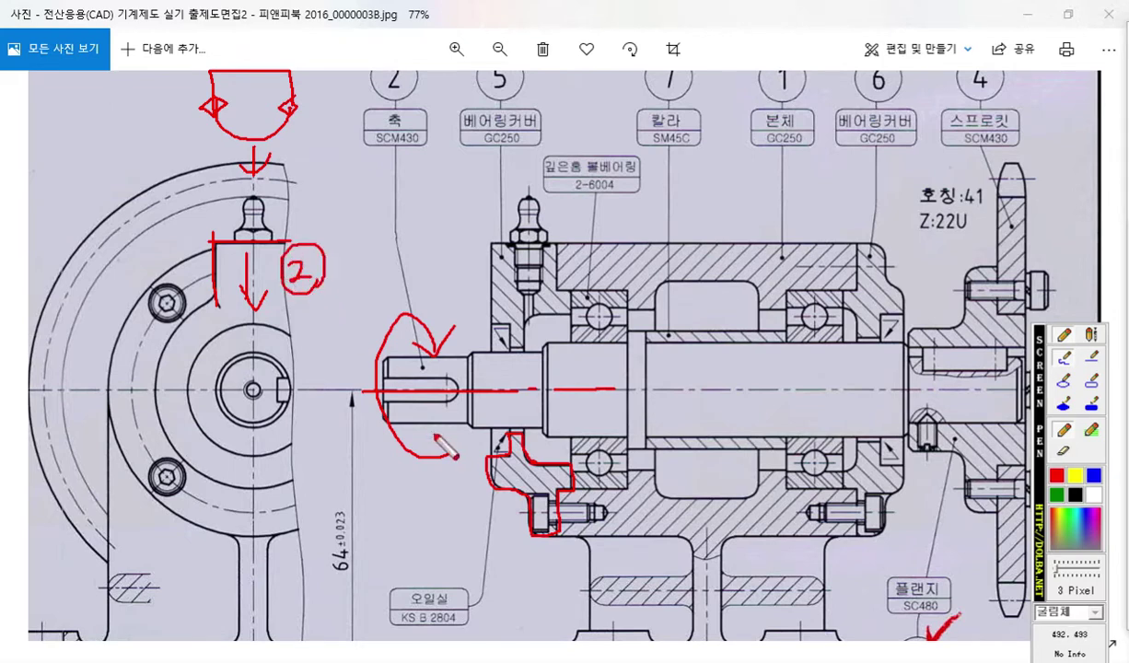
mouse_move(455, 474)
left_mouse_down()
mouse_move(446, 492)
mouse_move(486, 508)
mouse_move(471, 509)
left_mouse_up()
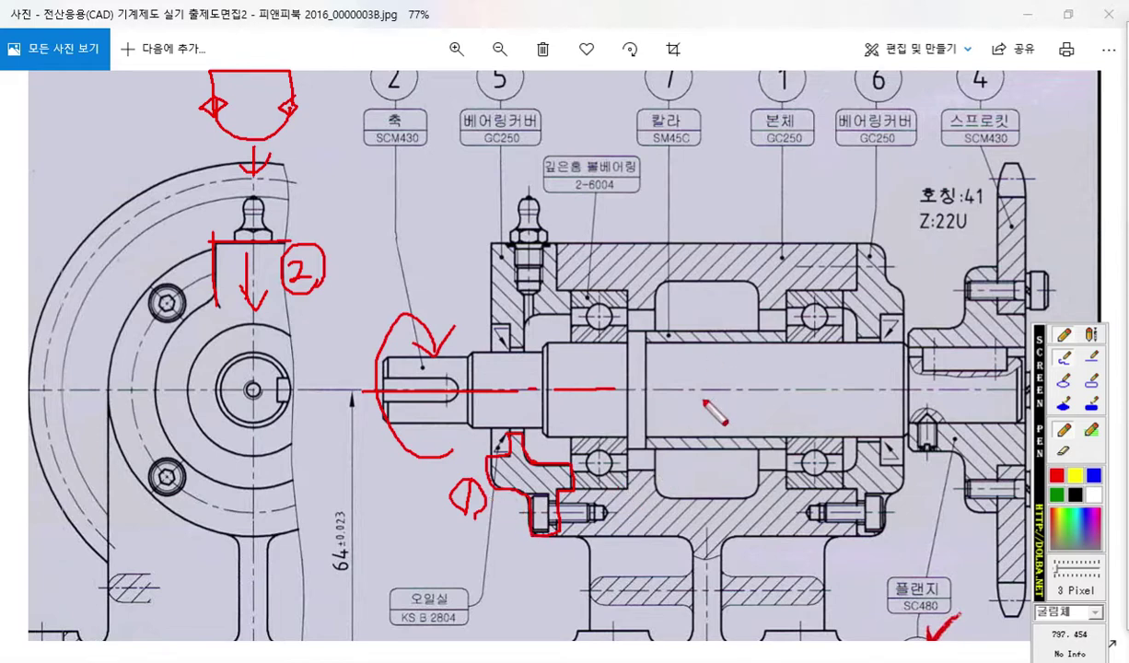
key("Escape")
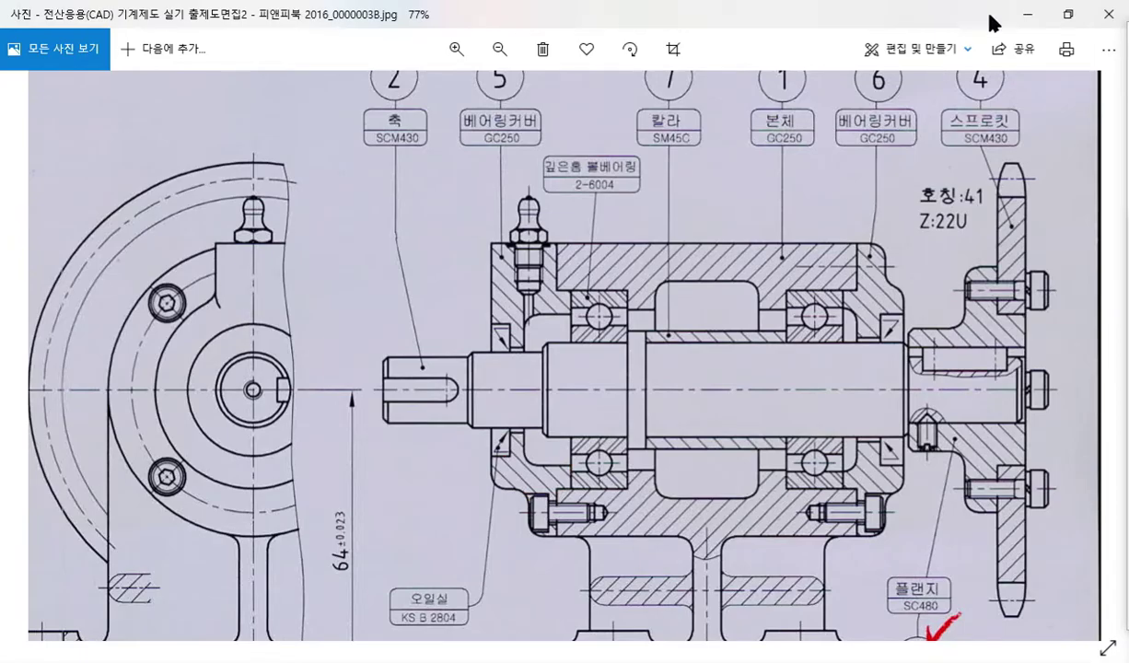
- Restore the drawing viewer to a smaller window, switch to SOLIDWORKS, and start a front-plane sketch in a new part
left_click(1068, 15)
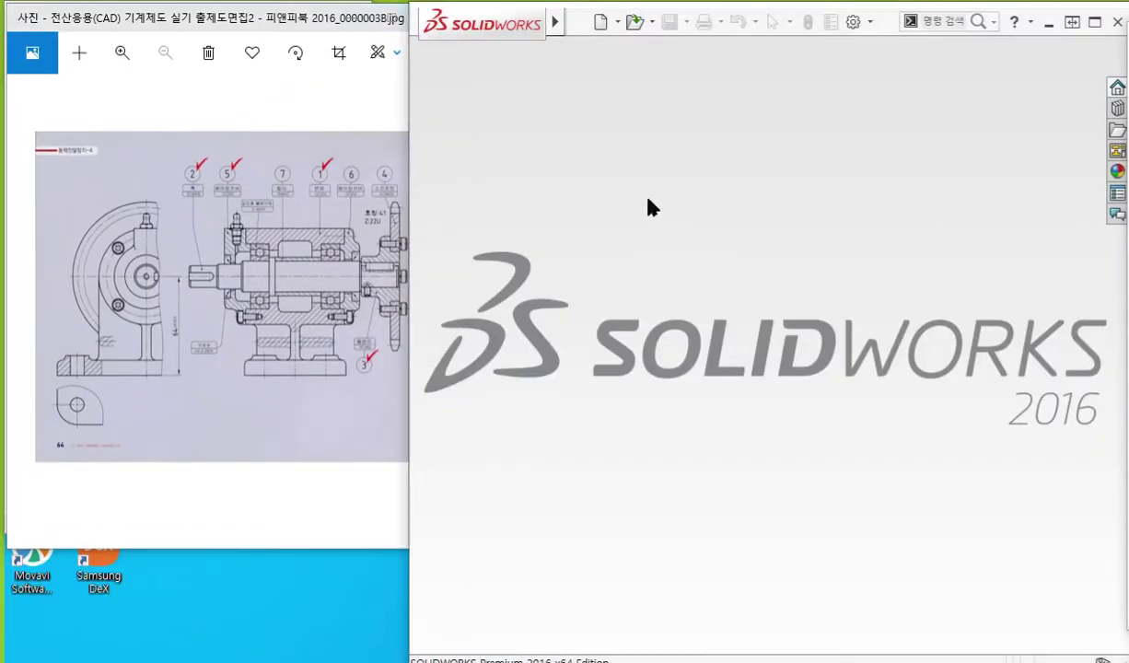
key("ctrl+n")
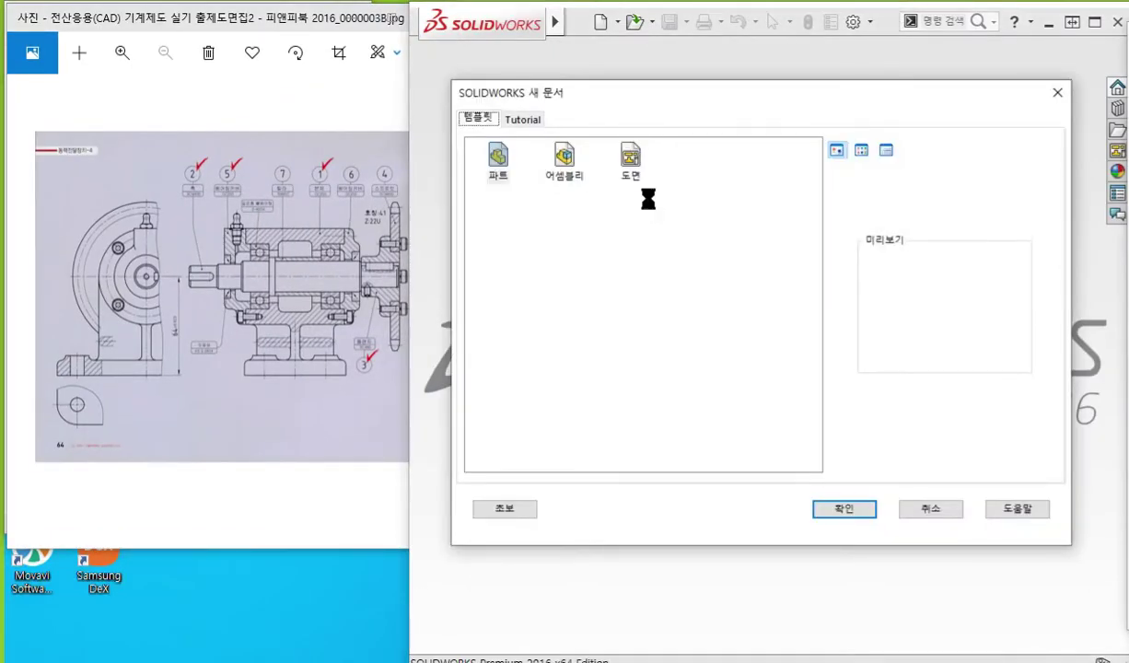
key("Return")
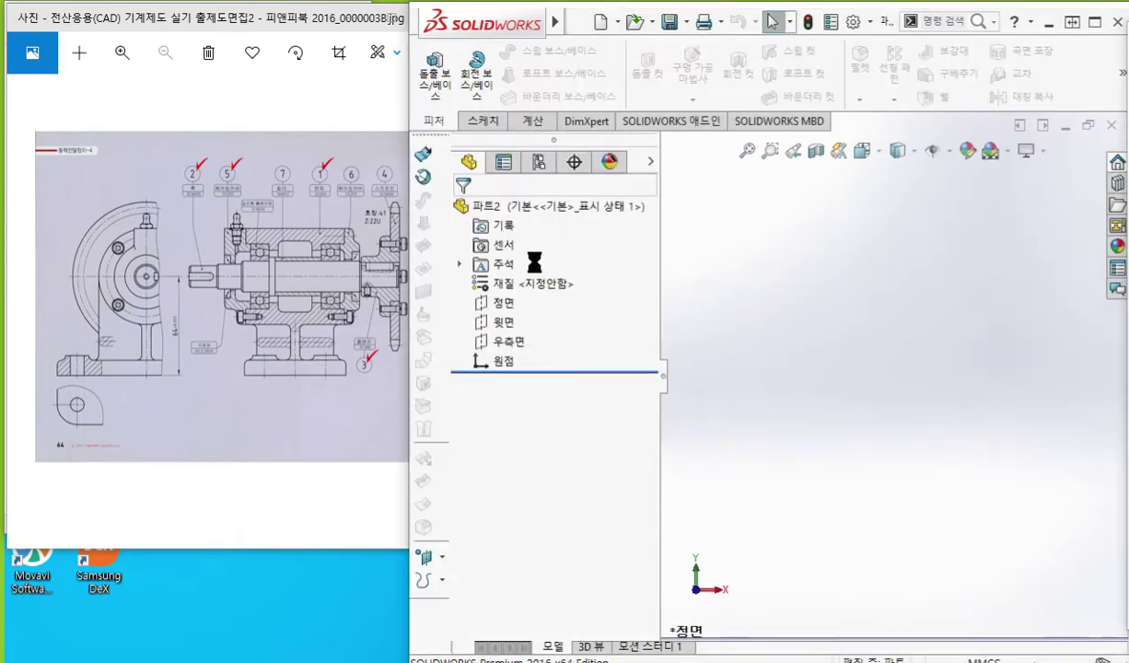
left_click(505, 304)
left_click(514, 279)
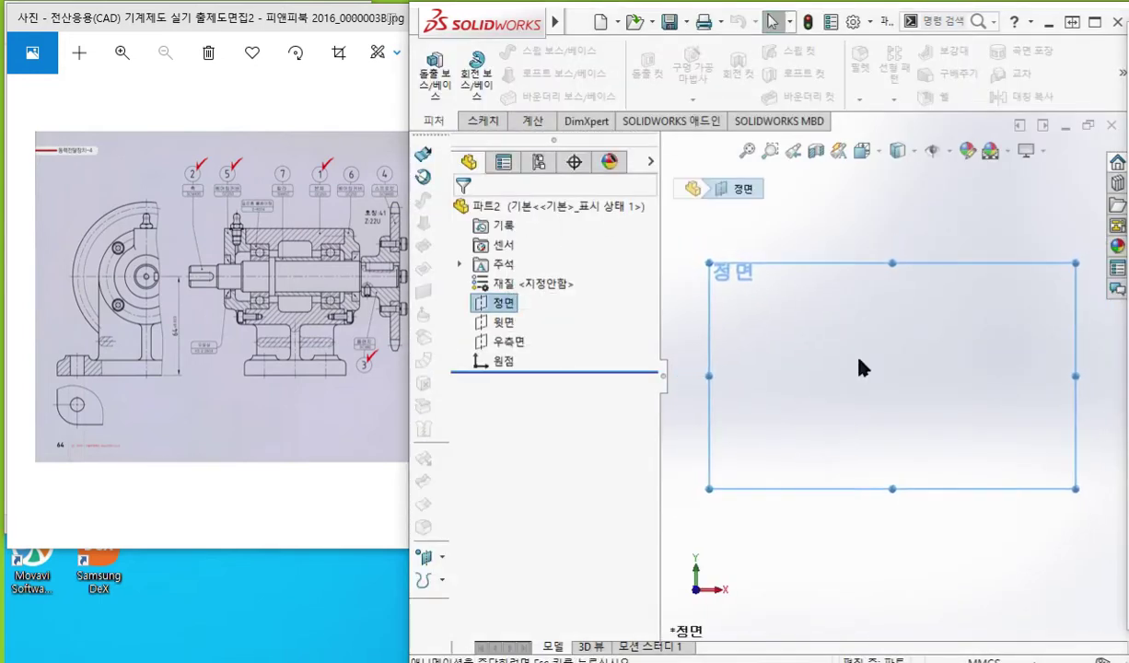
- Draw a horizontal centerline about 95 mm long starting at the origin
left_click(521, 52)
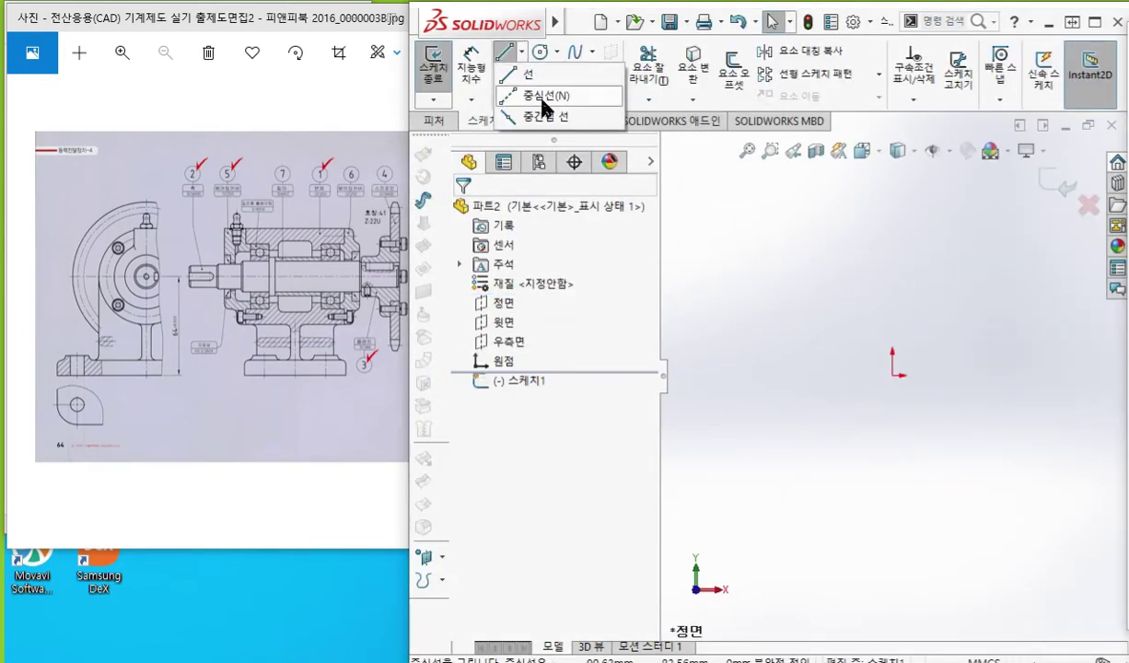
left_click(545, 98)
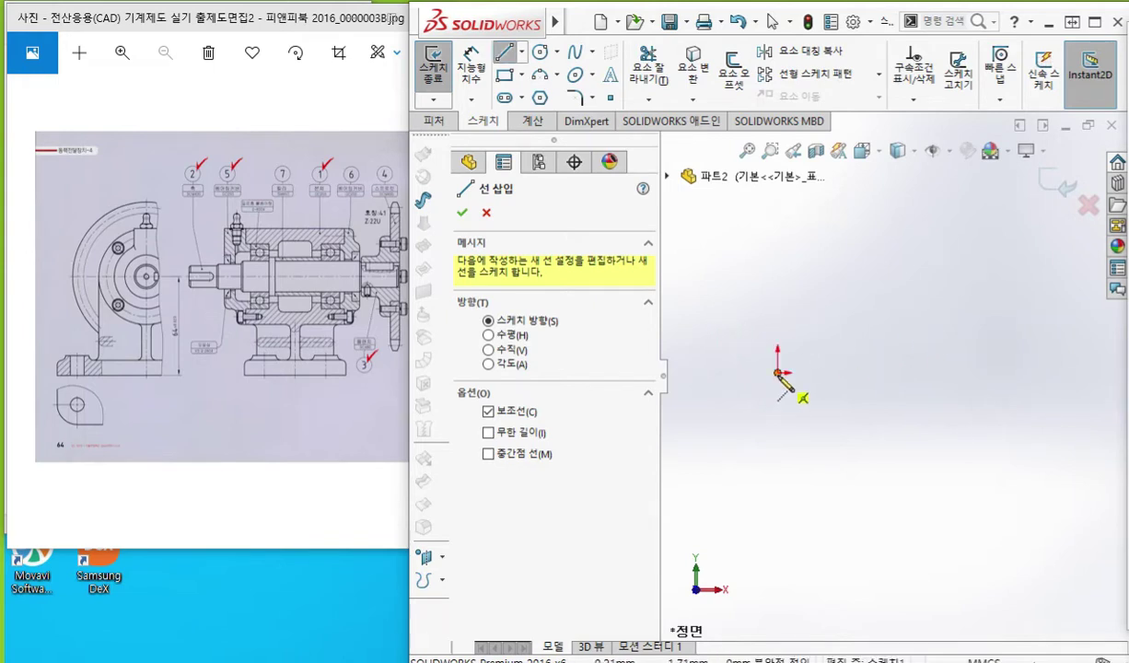
left_click(779, 374)
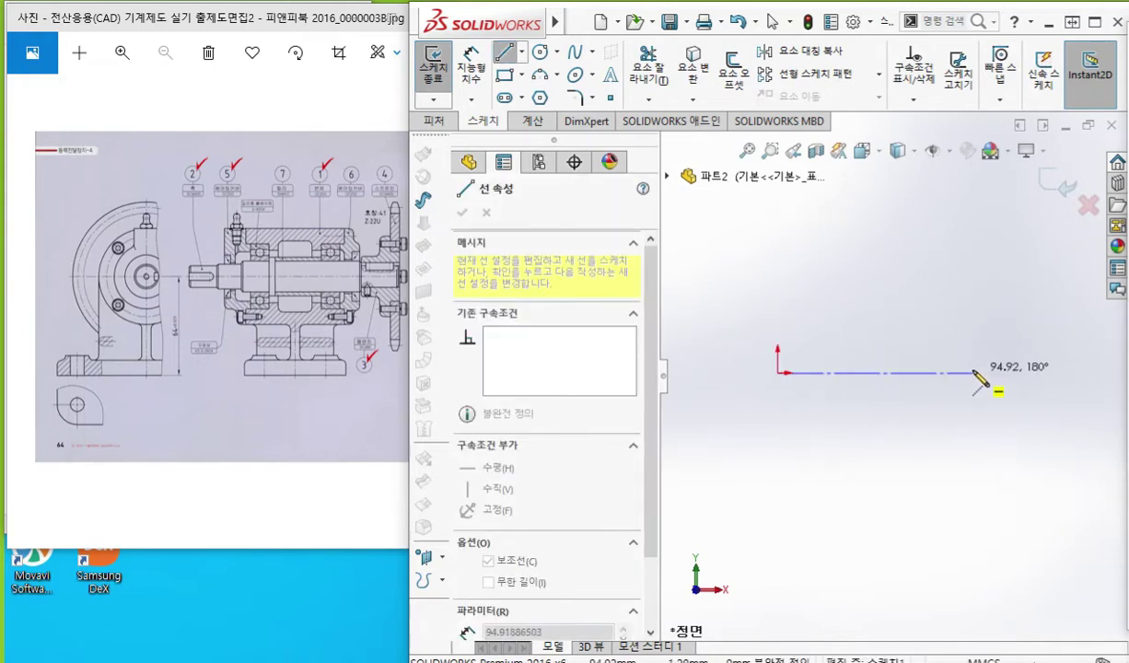
left_click(974, 373)
right_click(1045, 263)
left_click(1013, 267)
scroll(874, 422, "down", 2)
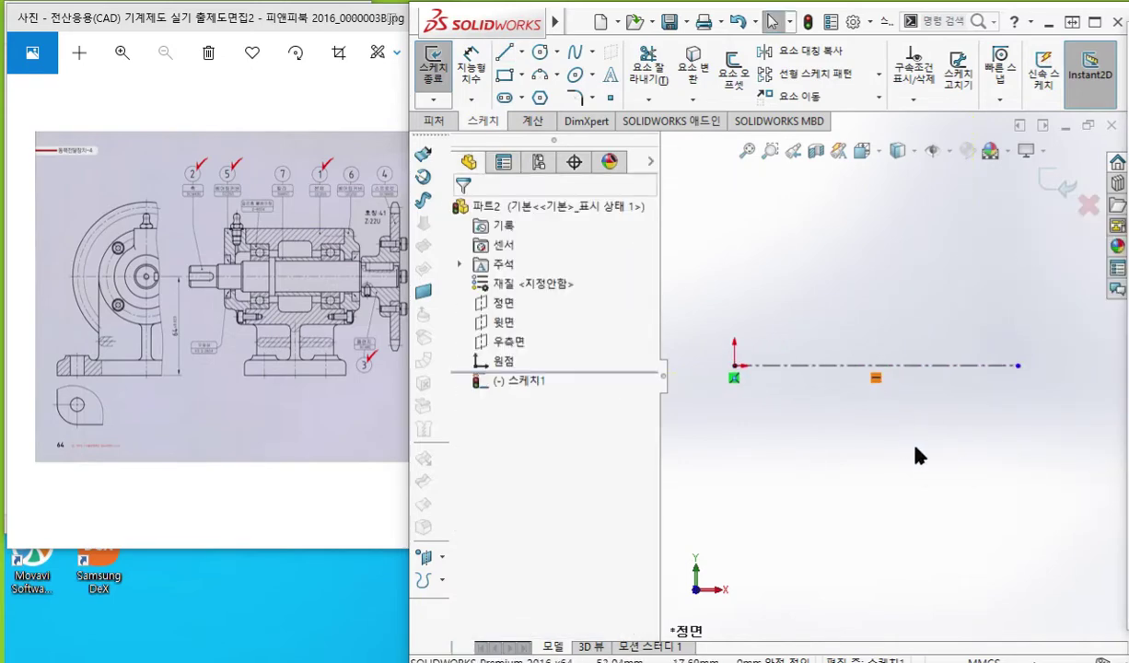
- Switch to the reference drawing and enlarge the bearing cover section around the shaft end
left_click(198, 242)
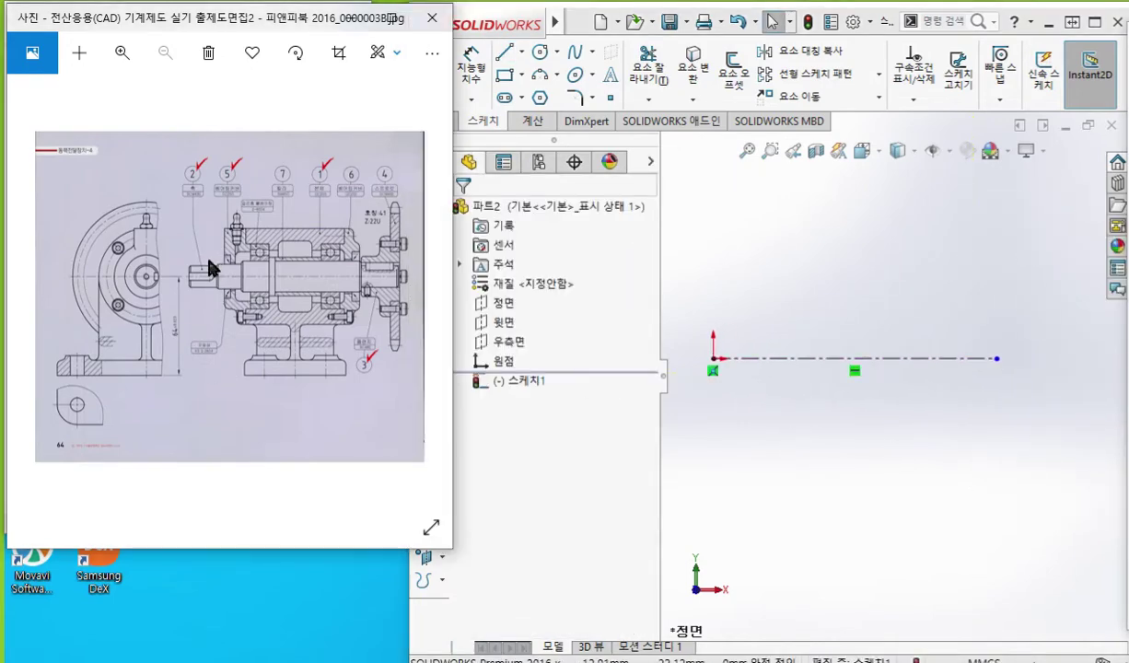
scroll(196, 239, "up", 3)
scroll(243, 264, "up", 4)
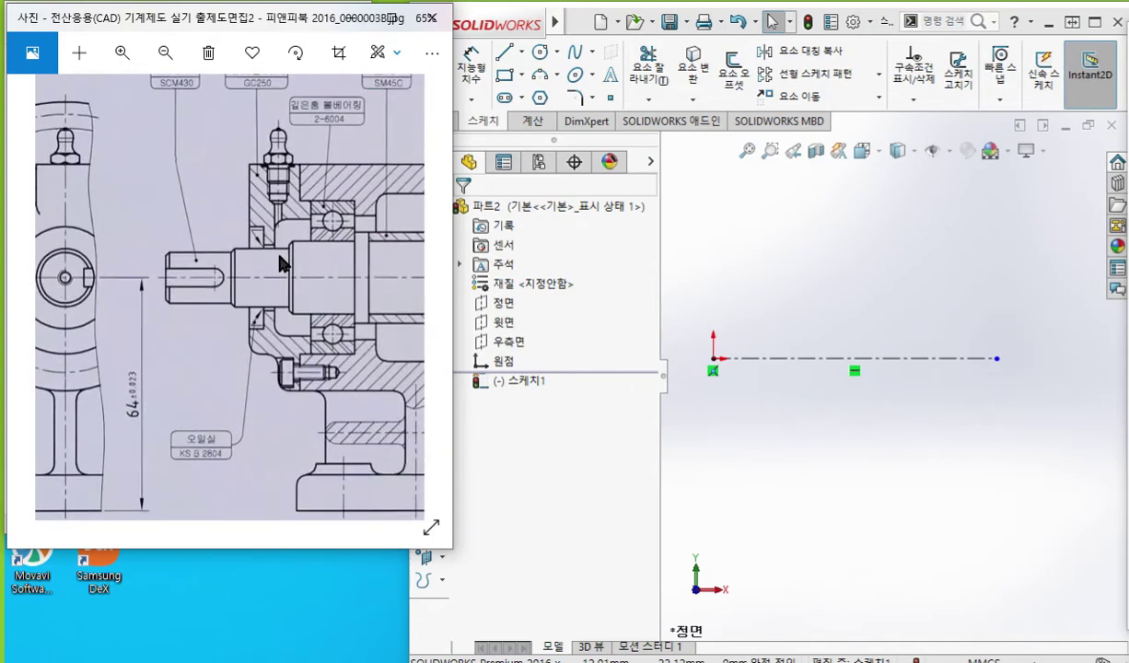
mouse_move(338, 266)
left_mouse_down()
mouse_move(316, 292)
mouse_move(292, 293)
left_mouse_up()
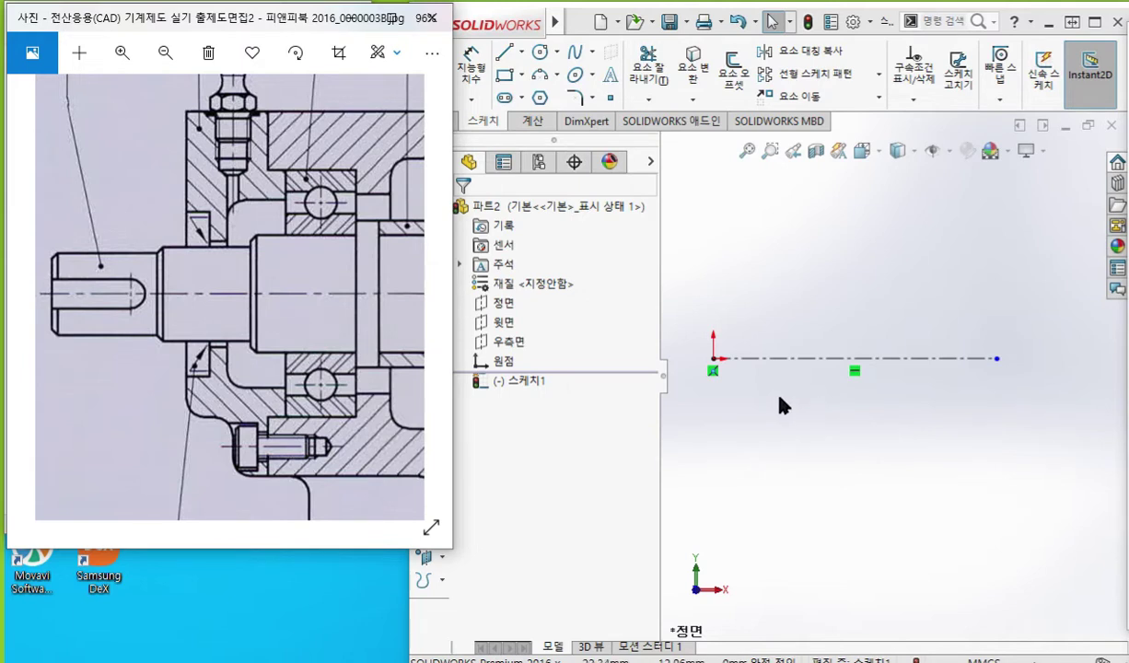
- Mark two overlapping rectangles below the centerline with the screen pen and clear the marks
key("ctrl+shift+p")
mouse_move(716, 405)
left_mouse_down()
mouse_move(718, 468)
mouse_move(853, 467)
mouse_move(855, 402)
mouse_move(717, 402)
left_mouse_up()
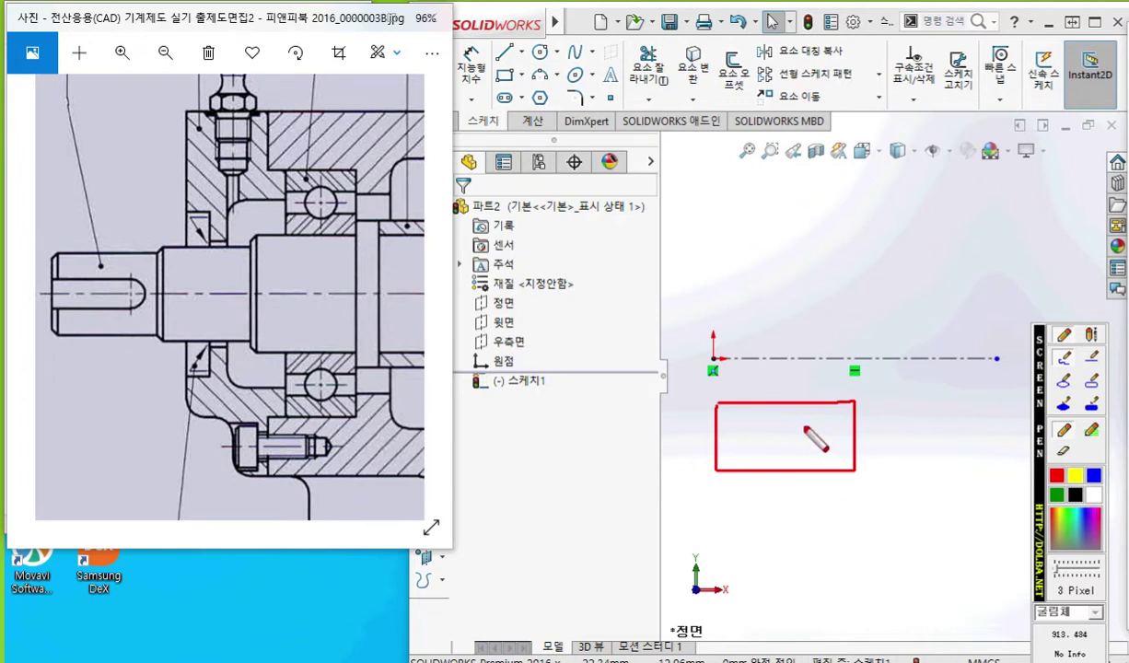
mouse_move(817, 443)
left_mouse_down()
mouse_move(847, 543)
mouse_move(887, 483)
mouse_move(856, 443)
mouse_move(818, 444)
left_mouse_up()
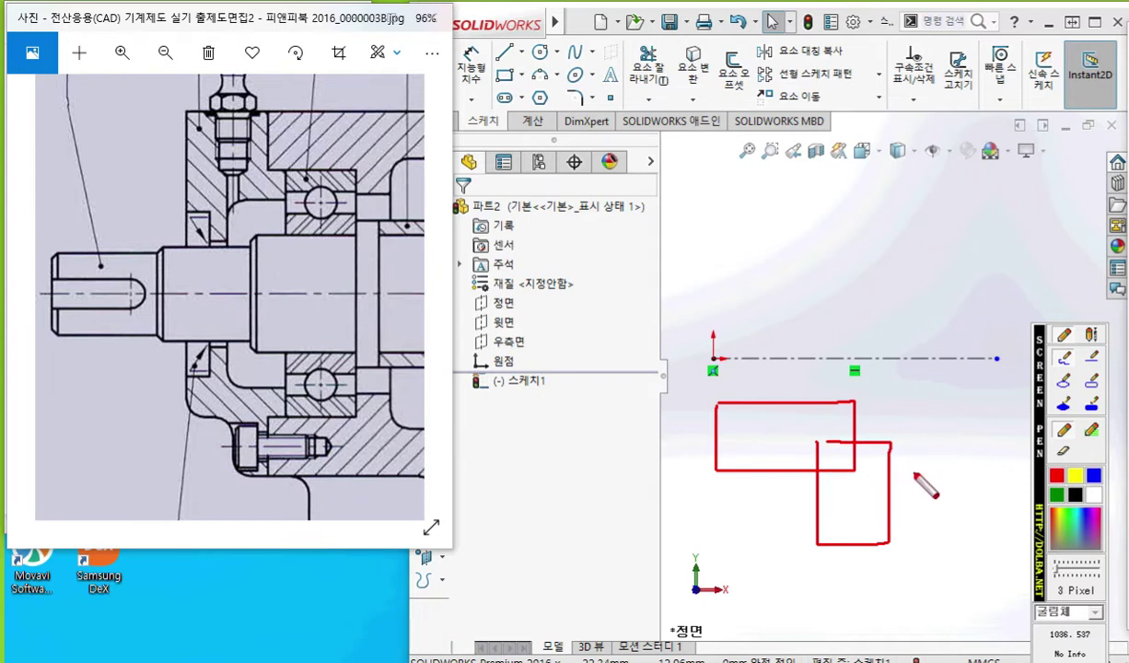
key("Escape")
- Sketch two overlapping corner rectangles below the centerline, the second starting inside the first and extending past its lower-right corner
left_click(727, 460)
key("r")
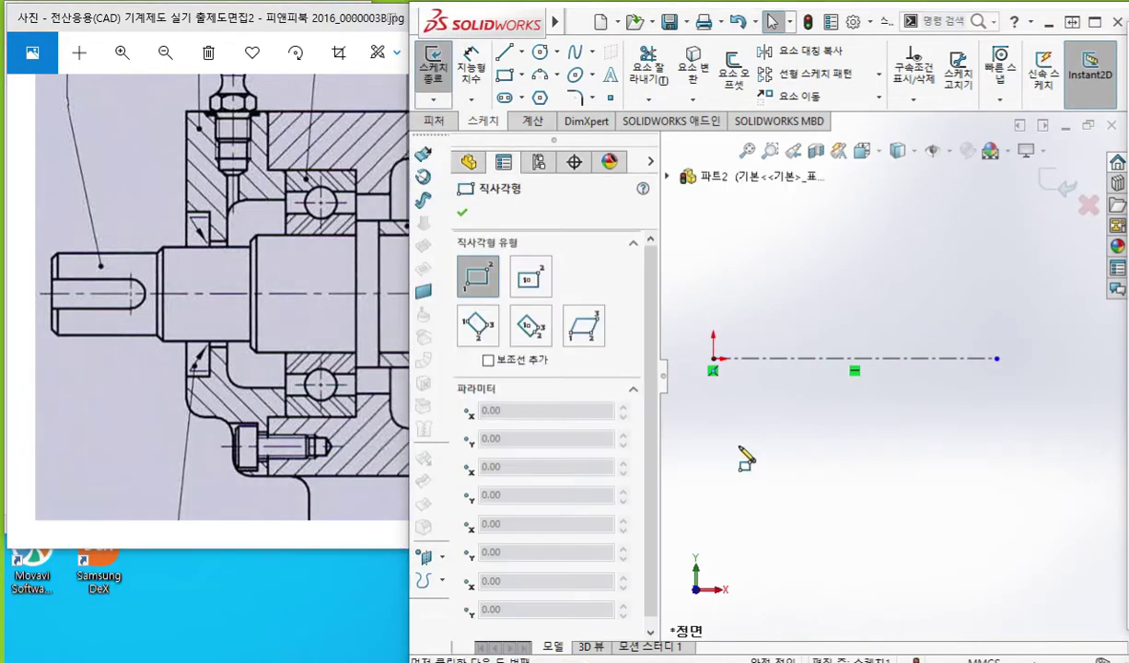
left_click(730, 425)
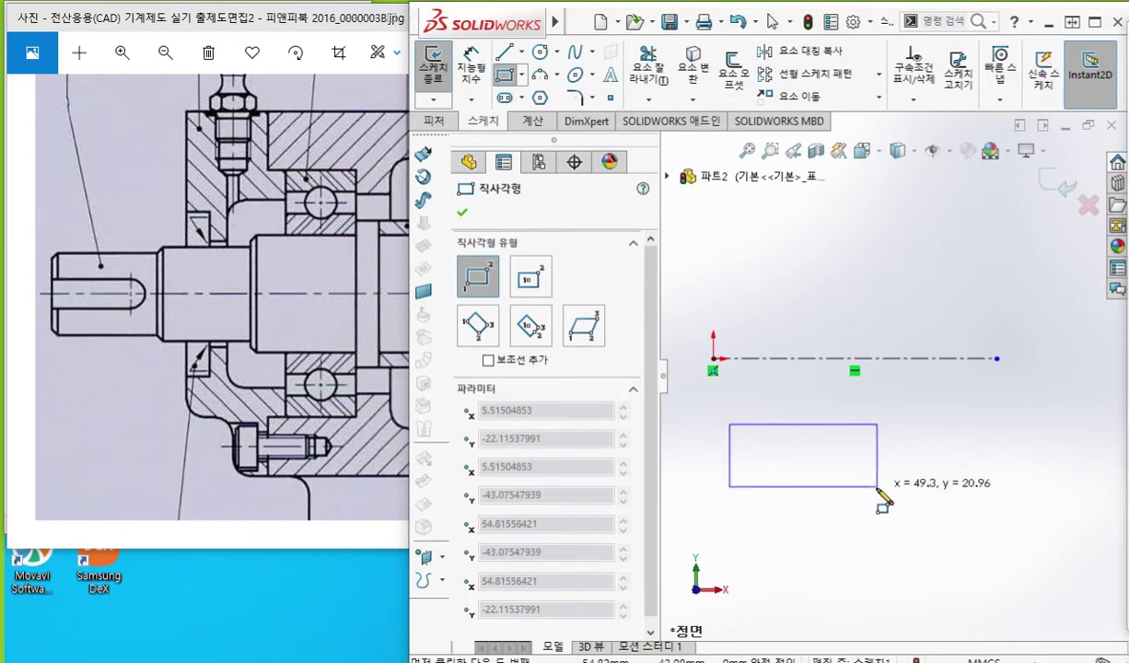
left_click(855, 490)
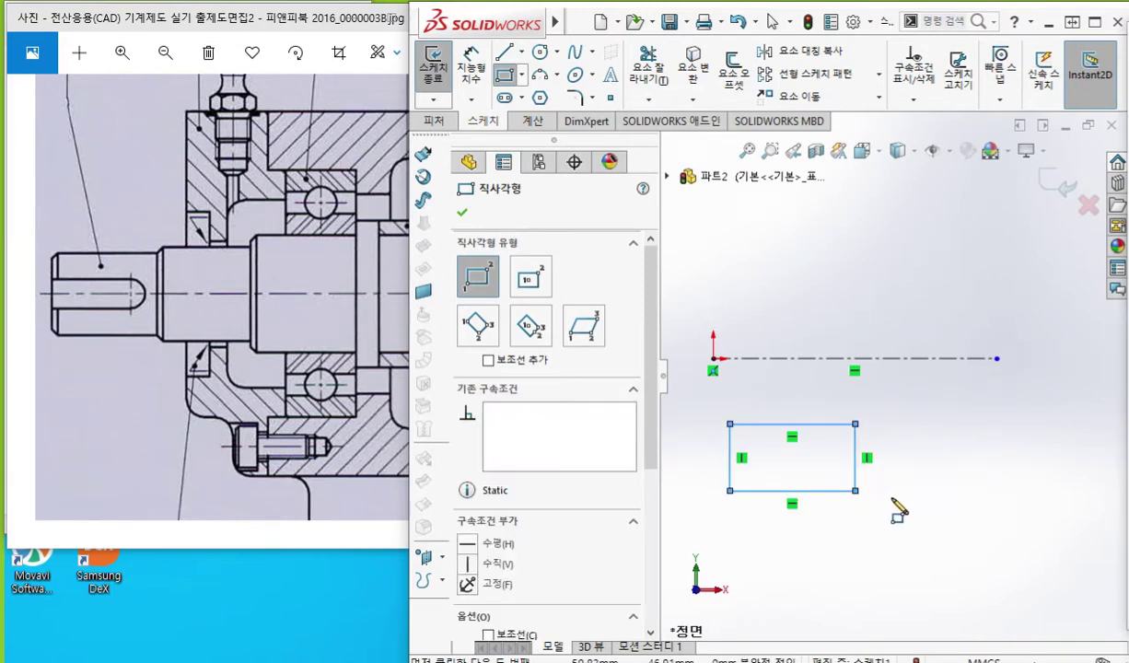
left_click(813, 457)
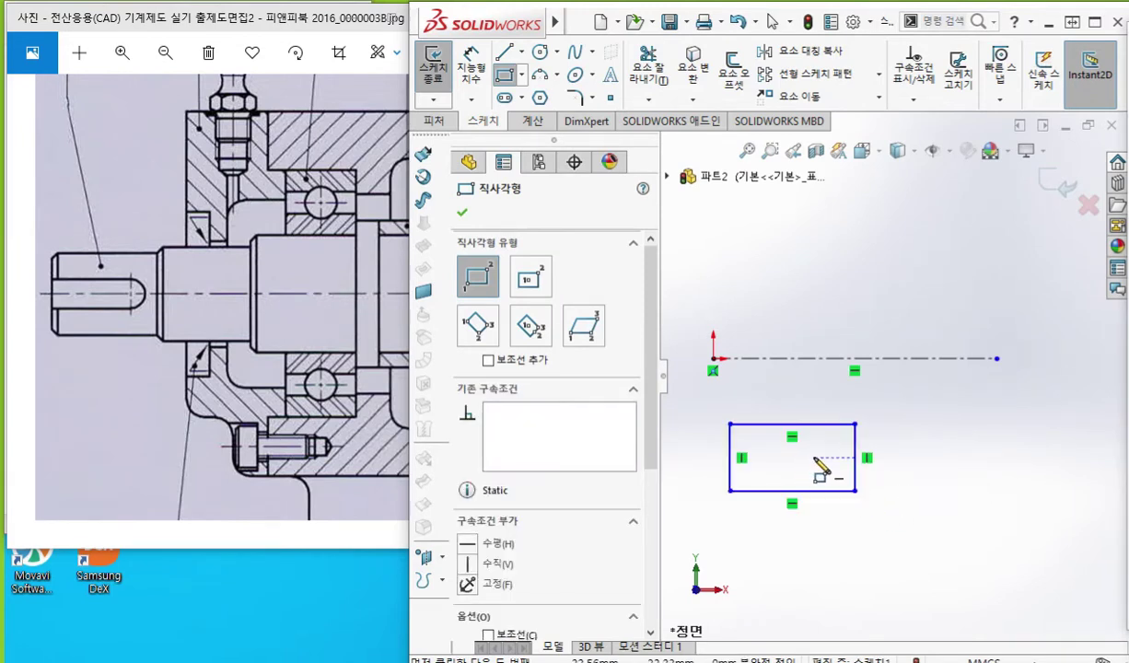
left_click(930, 534)
right_click(1021, 396)
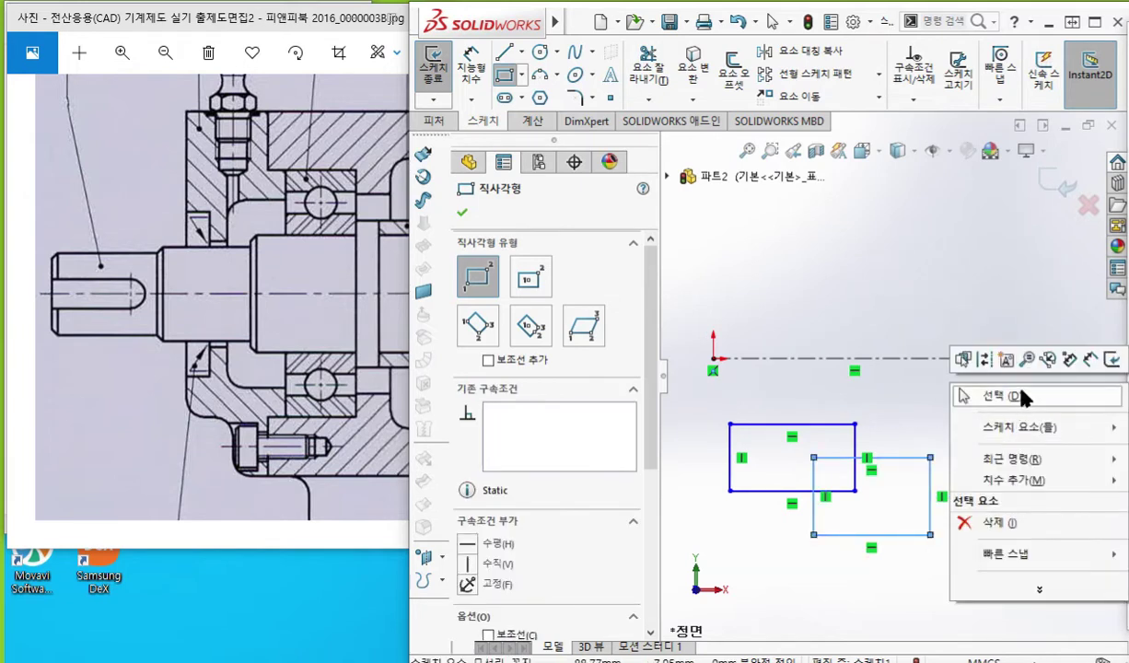
left_click(1021, 390)
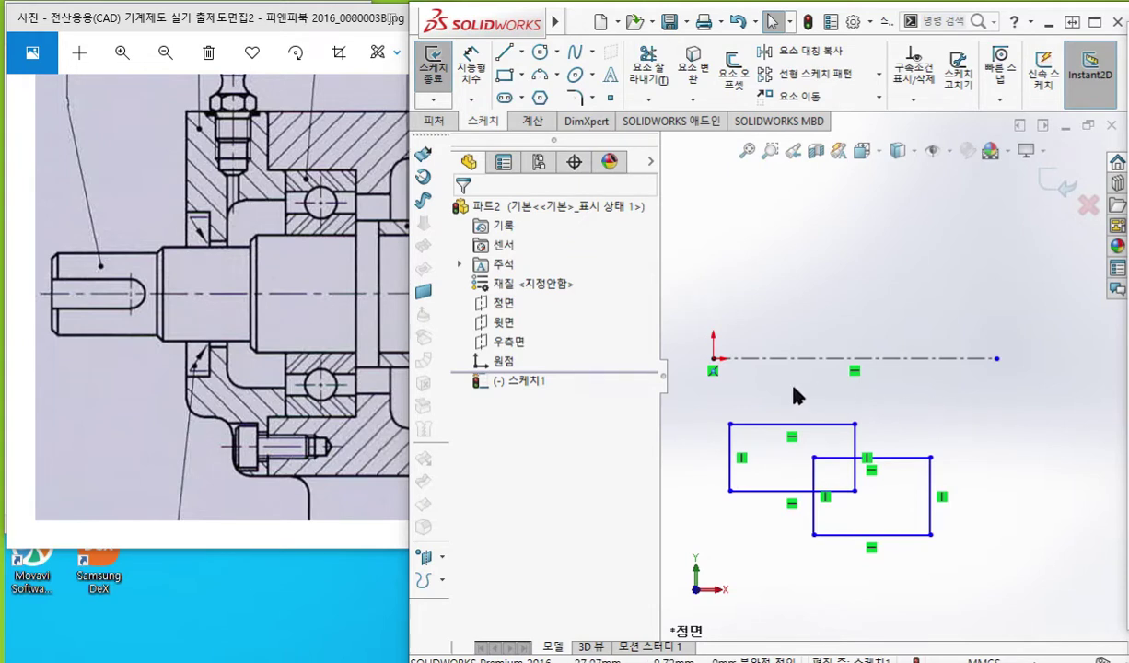
- Mark the oil seal recess on the reference drawing and in the first rectangle's upper-left corner, and clear the marks
key("ctrl+F1")
mouse_move(170, 376)
left_mouse_down()
mouse_move(194, 375)
mouse_move(208, 351)
left_mouse_up()
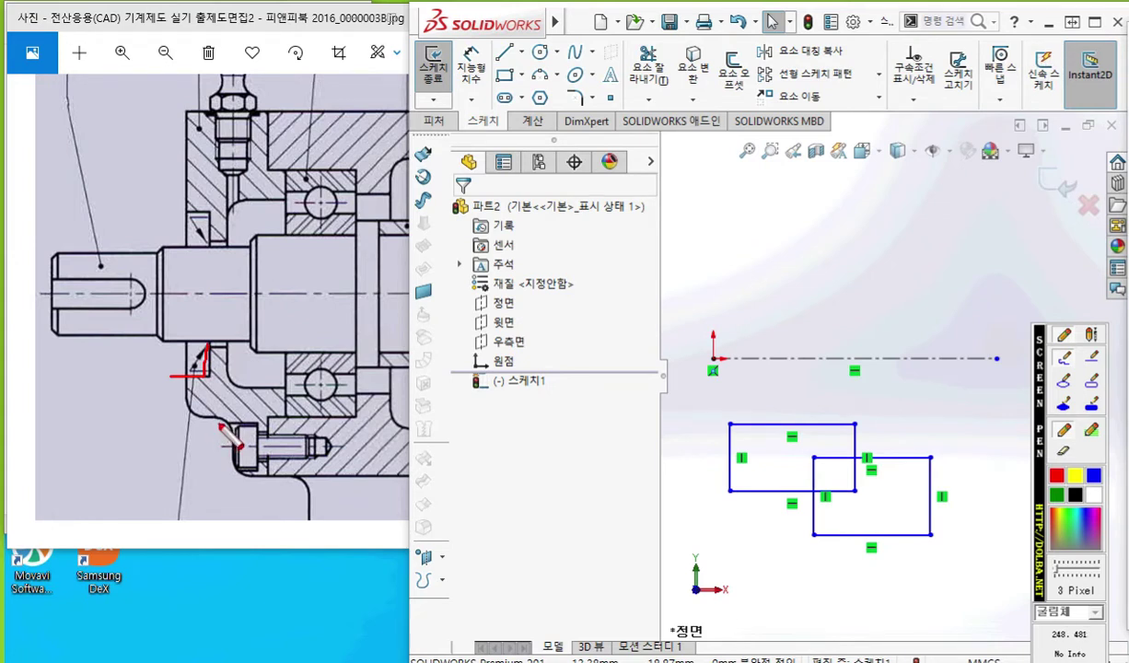
mouse_move(729, 452)
left_mouse_down()
mouse_move(758, 440)
mouse_move(758, 424)
left_mouse_up()
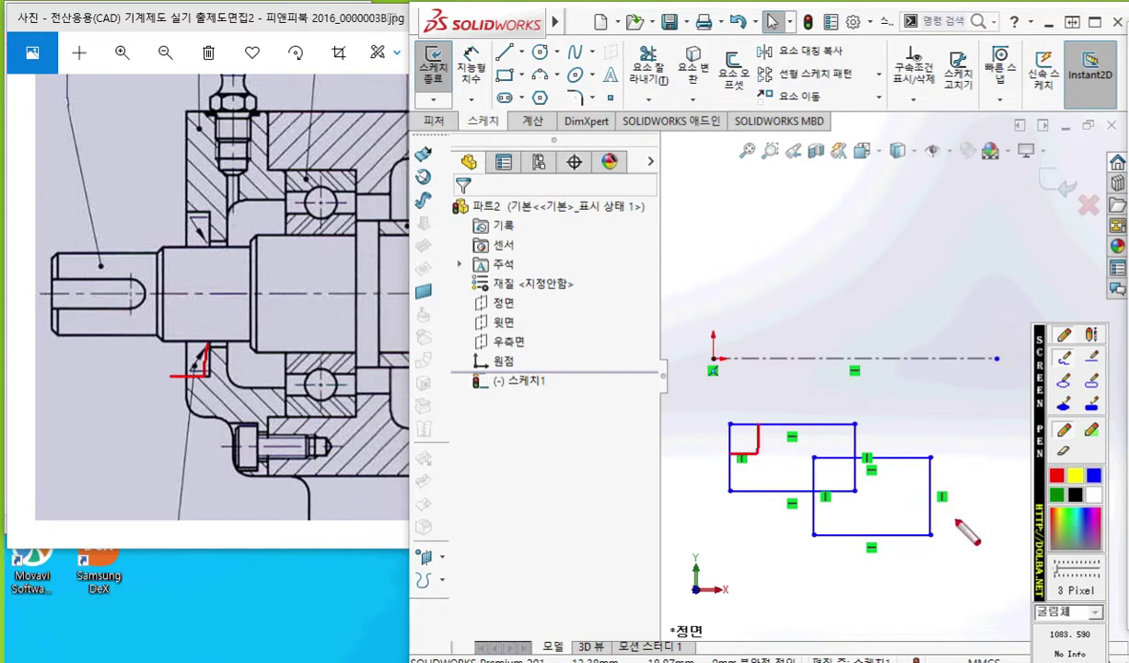
key("Escape")
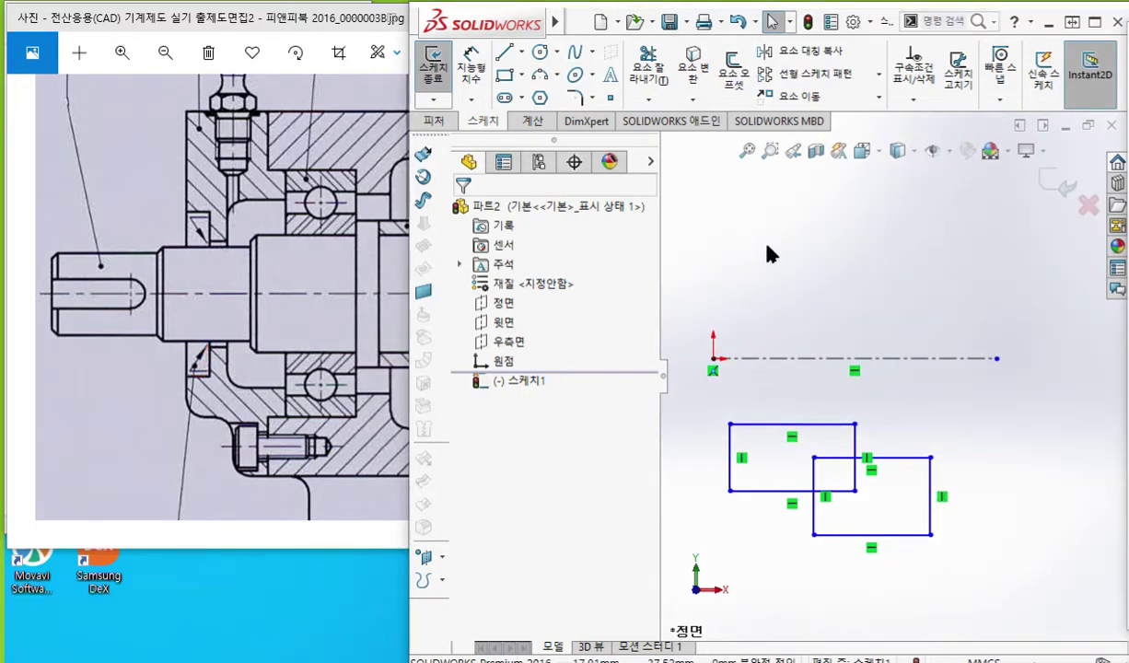
- Sketch a third corner rectangle overlapping the first rectangle's upper-left corner for the oil seal recess
key("r")
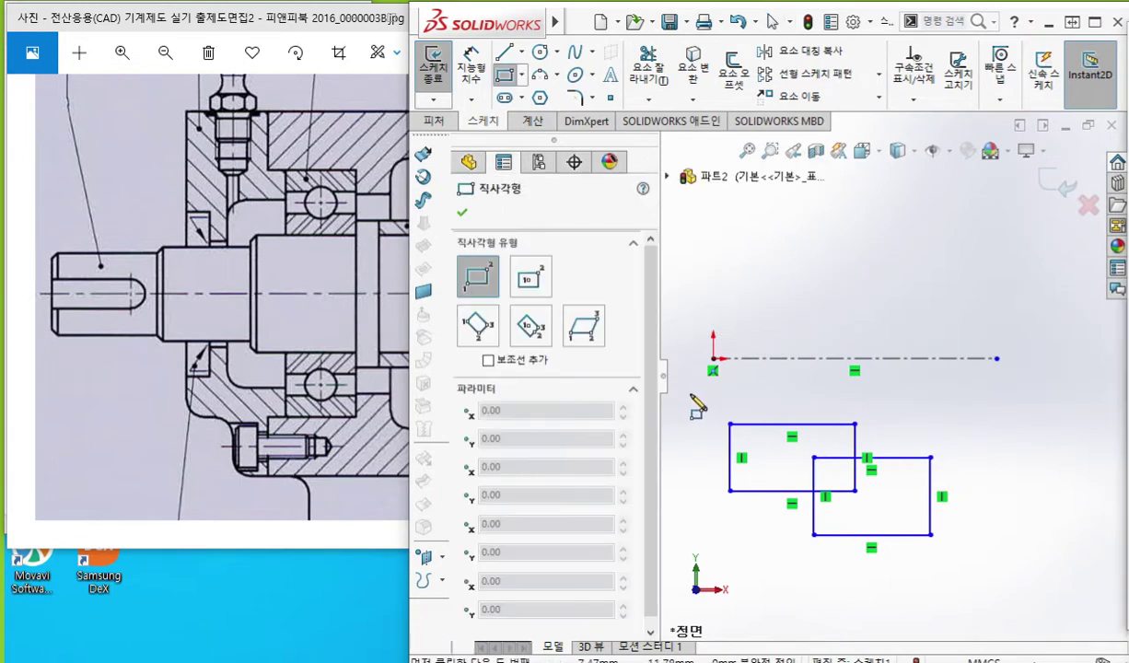
left_click(690, 394)
left_click(765, 449)
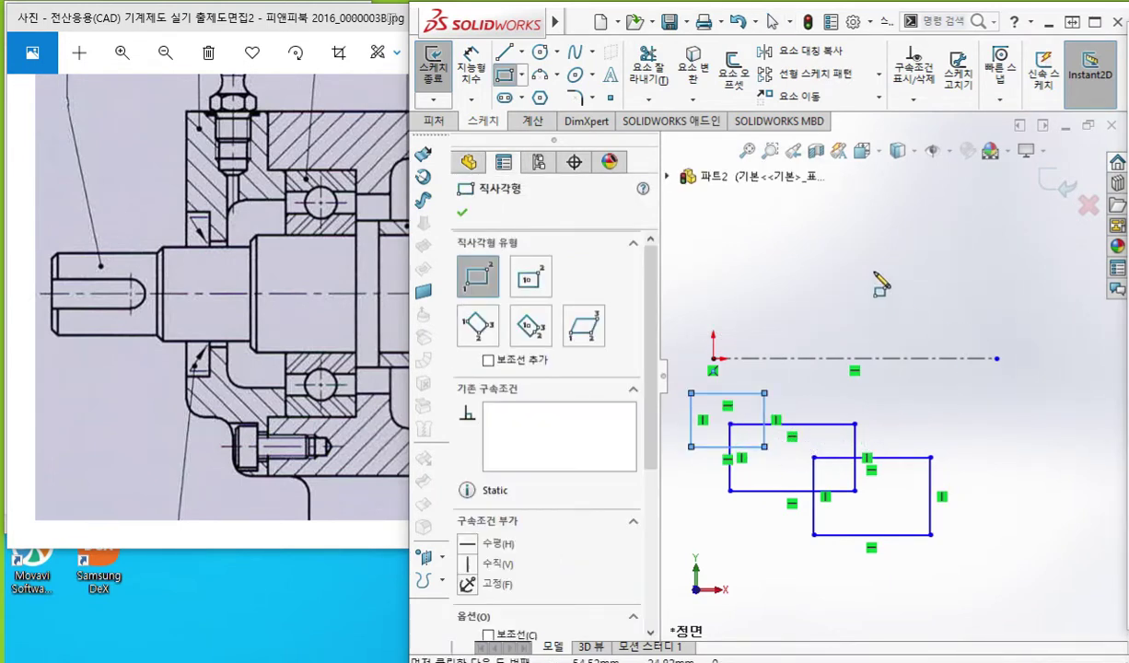
right_click(876, 282)
left_click(898, 350)
key("Escape")
scroll(794, 474, "up", 2)
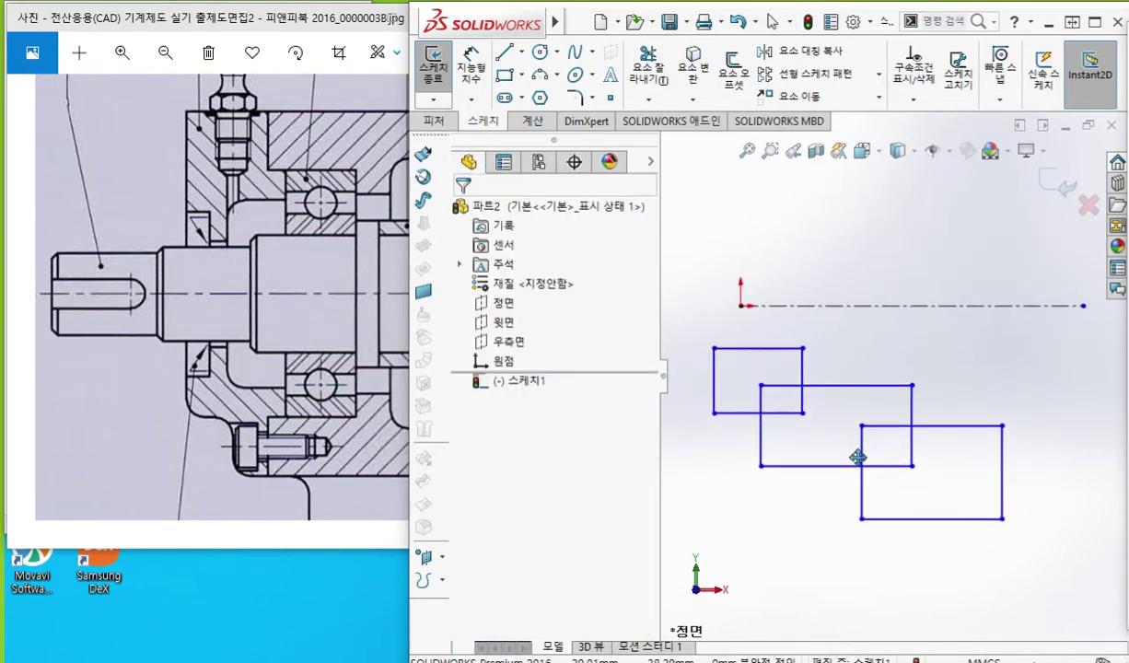
- Mark the third rectangle's segments inside the first rectangle with the screen pen, clear the marks, and end the rectangle command
mouse_move(798, 386)
left_mouse_down()
mouse_move(798, 410)
mouse_move(746, 417)
left_mouse_up()
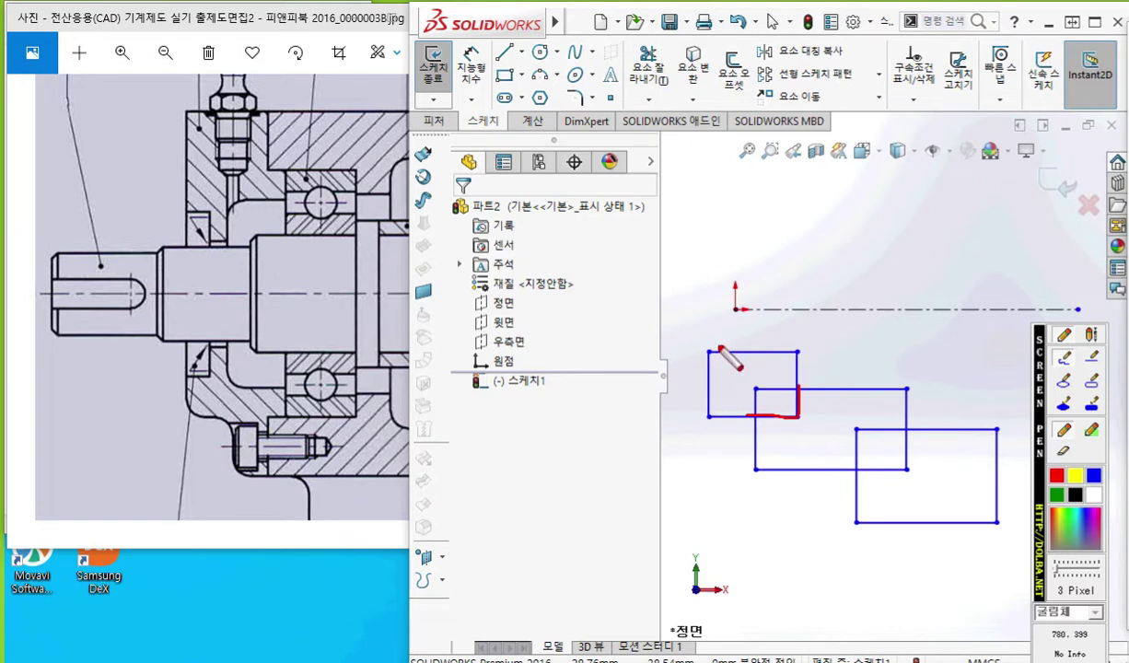
key("Escape")
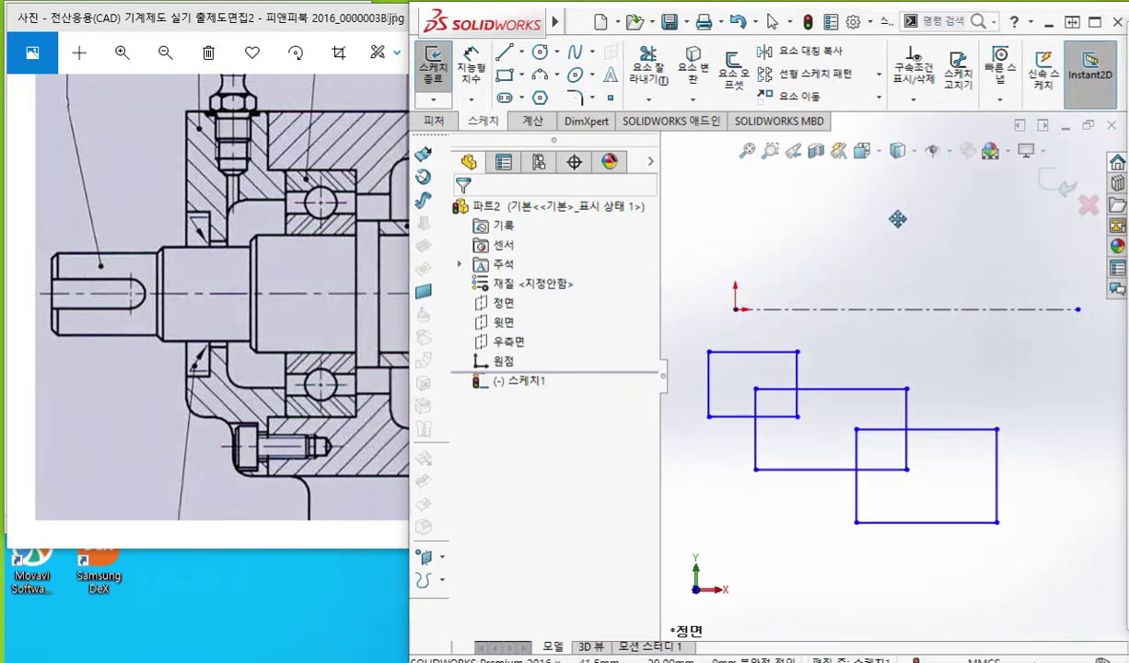
right_click(840, 202)
left_click(879, 215)
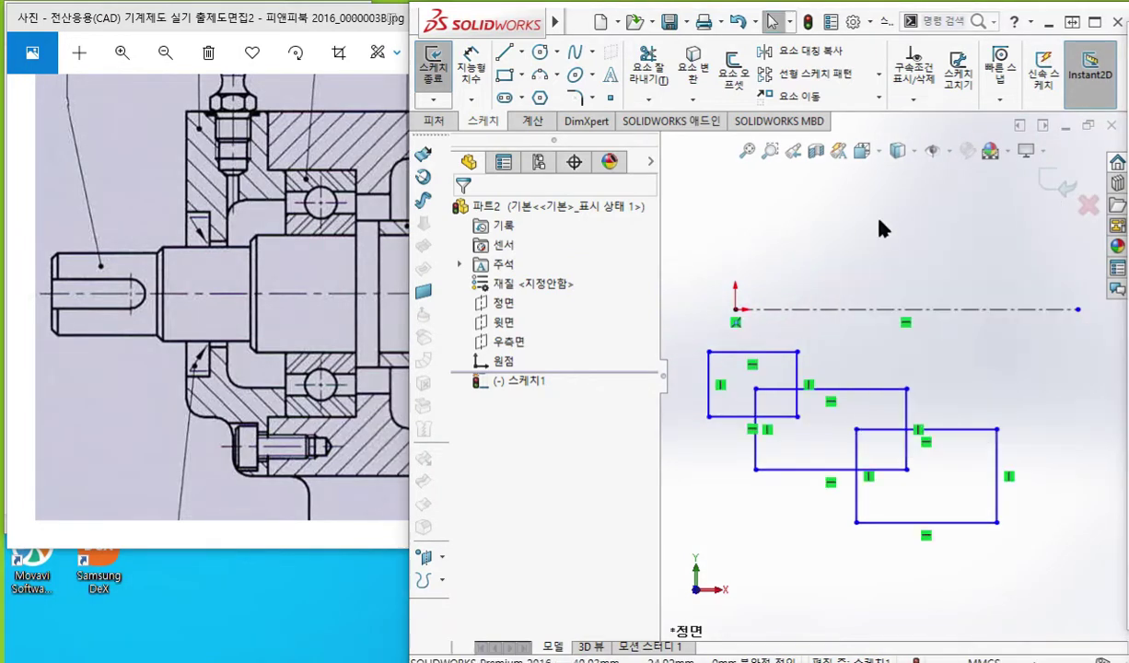
- Trim the third rectangle and the enclosed corner so a step-shaped notch remains at the first rectangle's upper-left corner
right_click(893, 221)
left_click(951, 412)
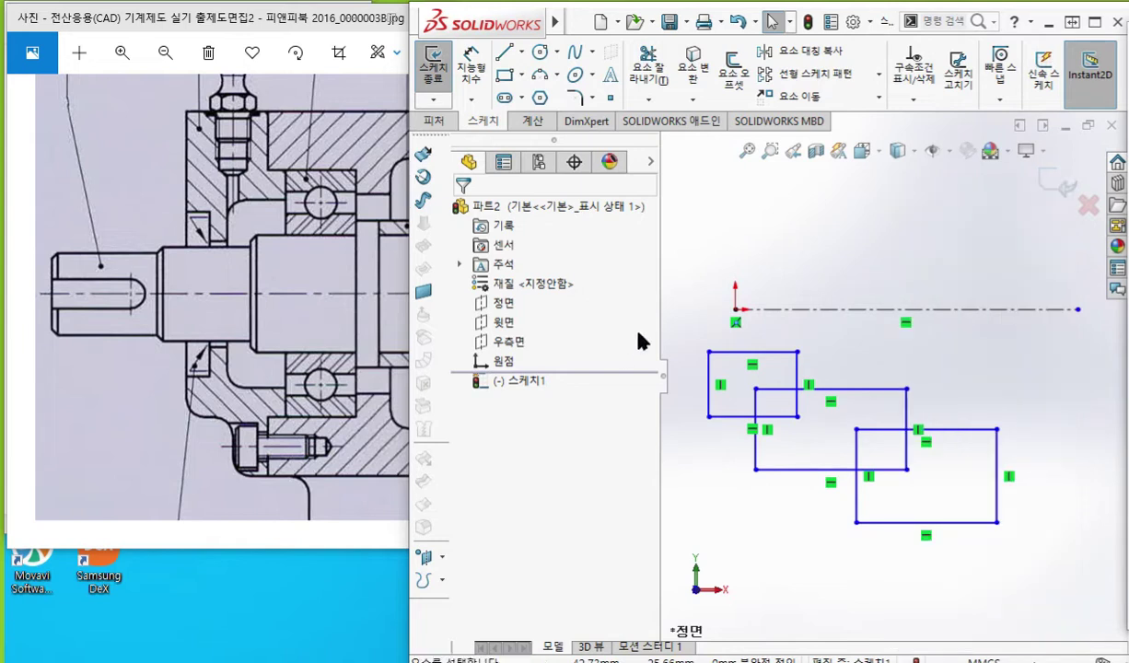
left_click(492, 336)
mouse_move(727, 336)
left_mouse_down()
mouse_move(732, 360)
mouse_move(703, 387)
mouse_move(804, 368)
mouse_move(741, 361)
mouse_move(741, 385)
mouse_move(707, 383)
mouse_move(881, 330)
left_mouse_up()
mouse_move(822, 363)
left_mouse_down()
mouse_move(749, 373)
mouse_move(720, 391)
mouse_move(719, 478)
left_mouse_up()
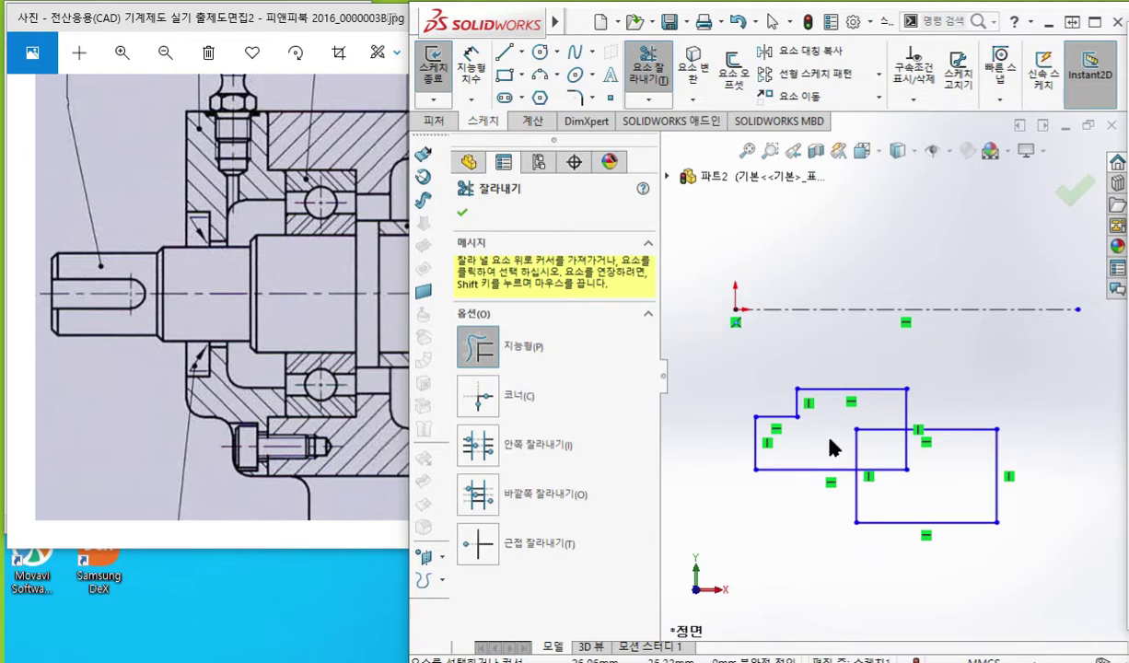
- Trim the overlapping segments where the two large rectangles cross, merging them into one stepped outline
mouse_move(857, 468)
left_mouse_down()
mouse_move(859, 425)
mouse_move(911, 432)
mouse_move(910, 472)
mouse_move(867, 476)
left_mouse_up()
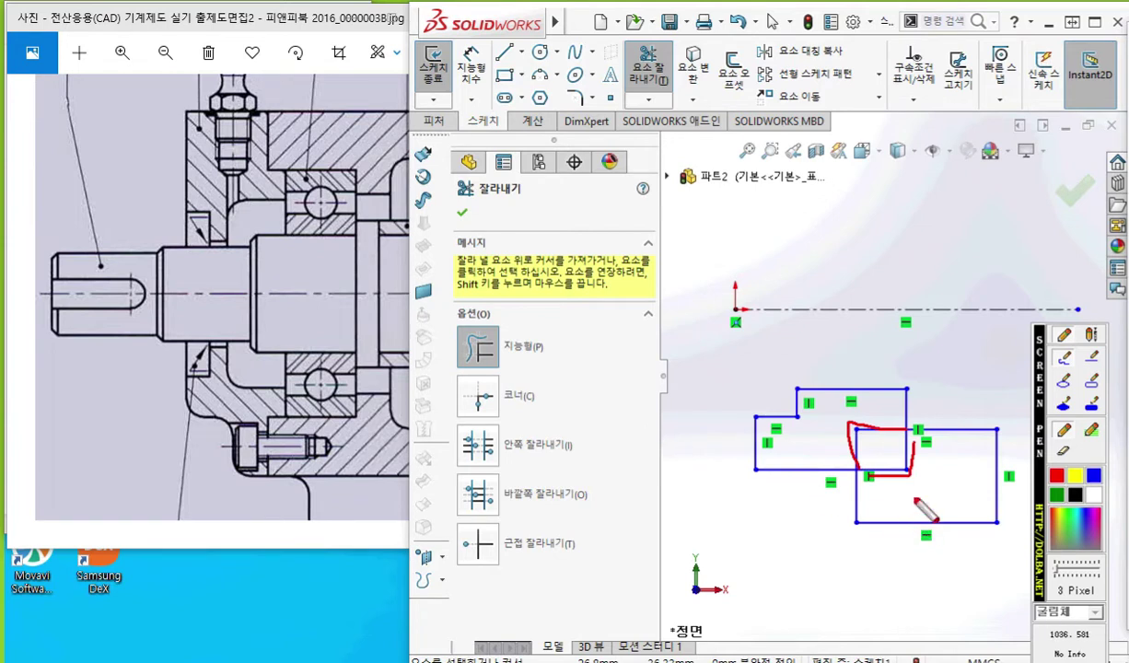
key("Escape")
mouse_move(933, 461)
left_mouse_down()
mouse_move(886, 434)
mouse_move(882, 492)
mouse_move(807, 421)
left_mouse_up()
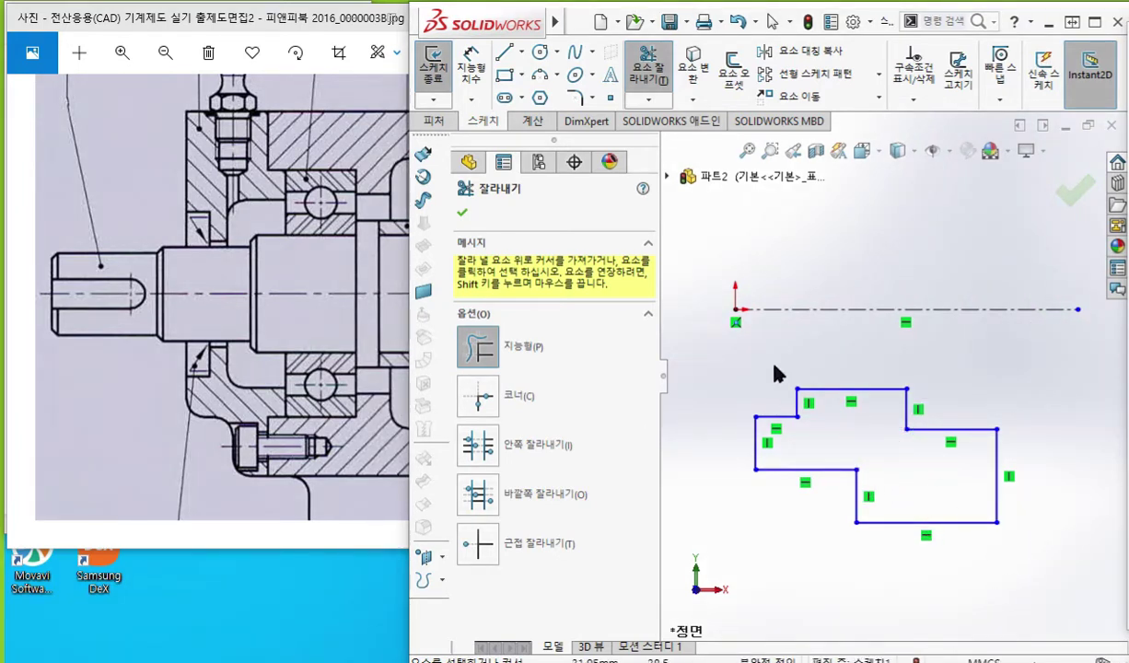
right_click(945, 219)
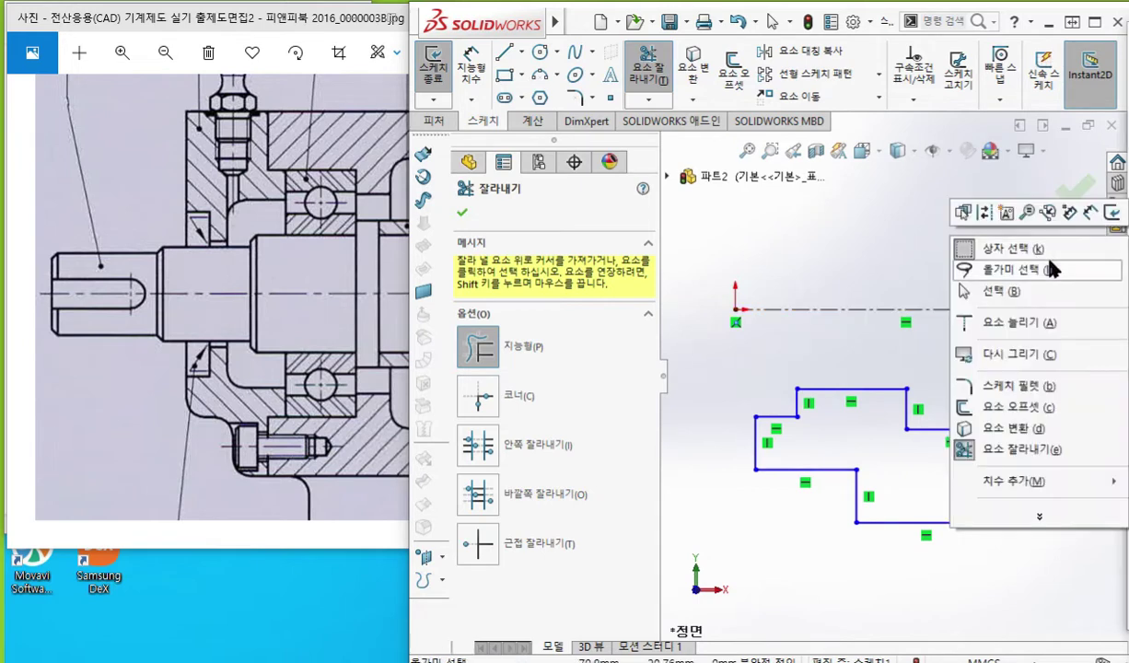
left_click(973, 285)
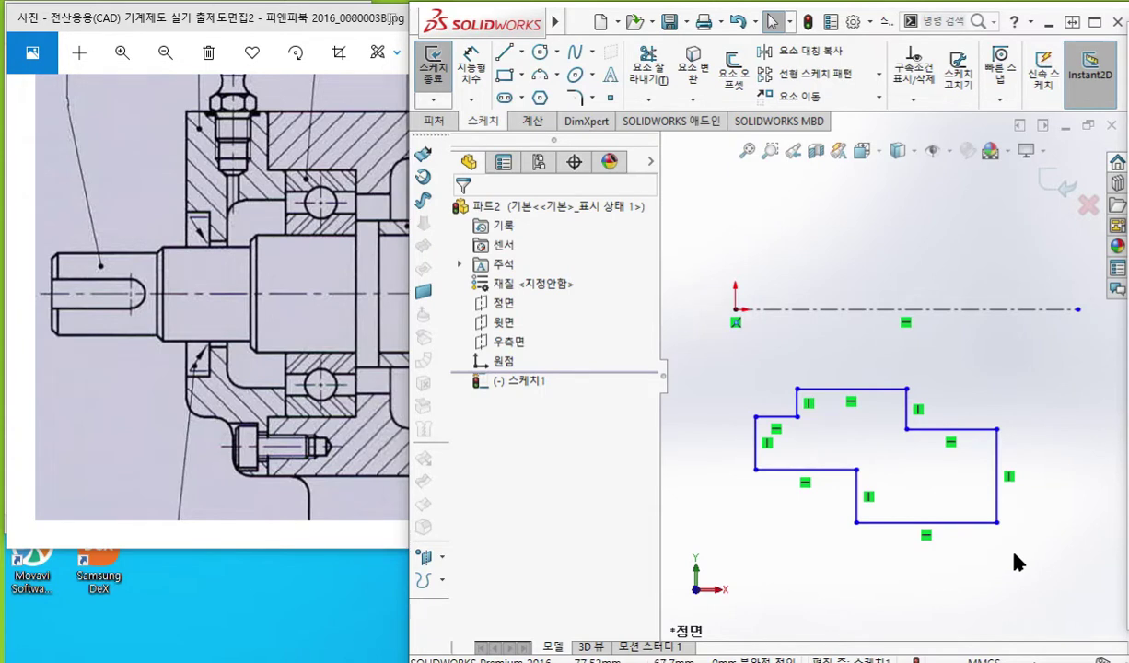
- Mark a rectangle at the outline's lower-right corner and the matching step on the reference drawing, and clear the marks
key("F12")
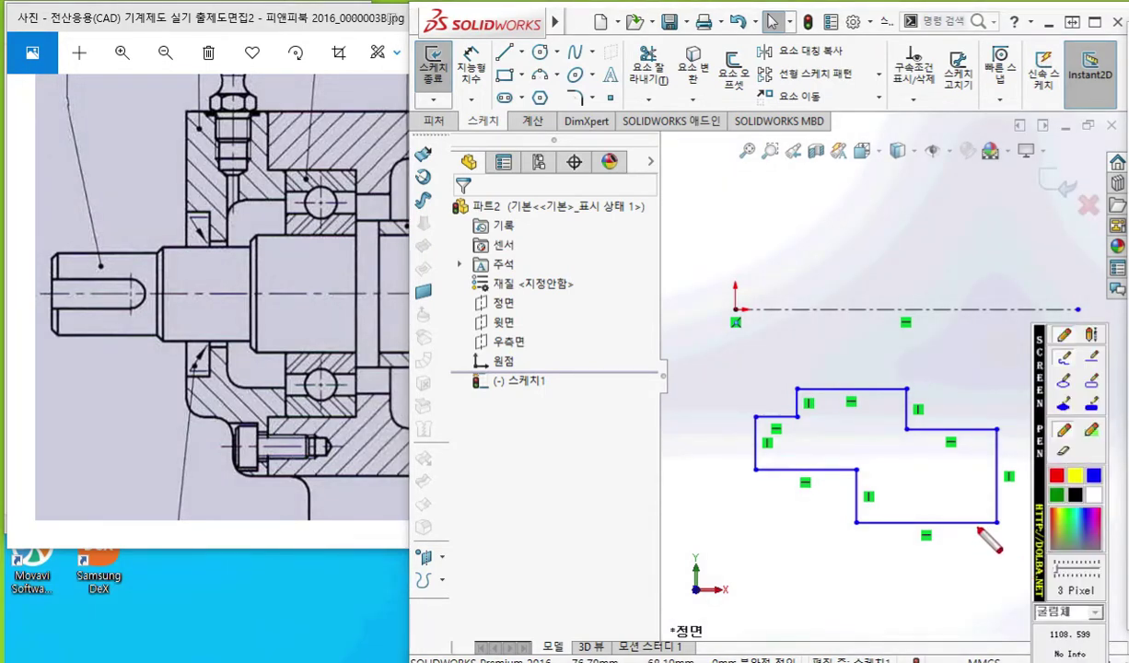
mouse_move(1013, 474)
left_mouse_down()
mouse_move(985, 473)
mouse_move(964, 537)
mouse_move(1013, 559)
mouse_move(1012, 474)
left_mouse_up()
mouse_move(288, 419)
left_mouse_down()
mouse_move(264, 417)
mouse_move(266, 477)
left_mouse_up()
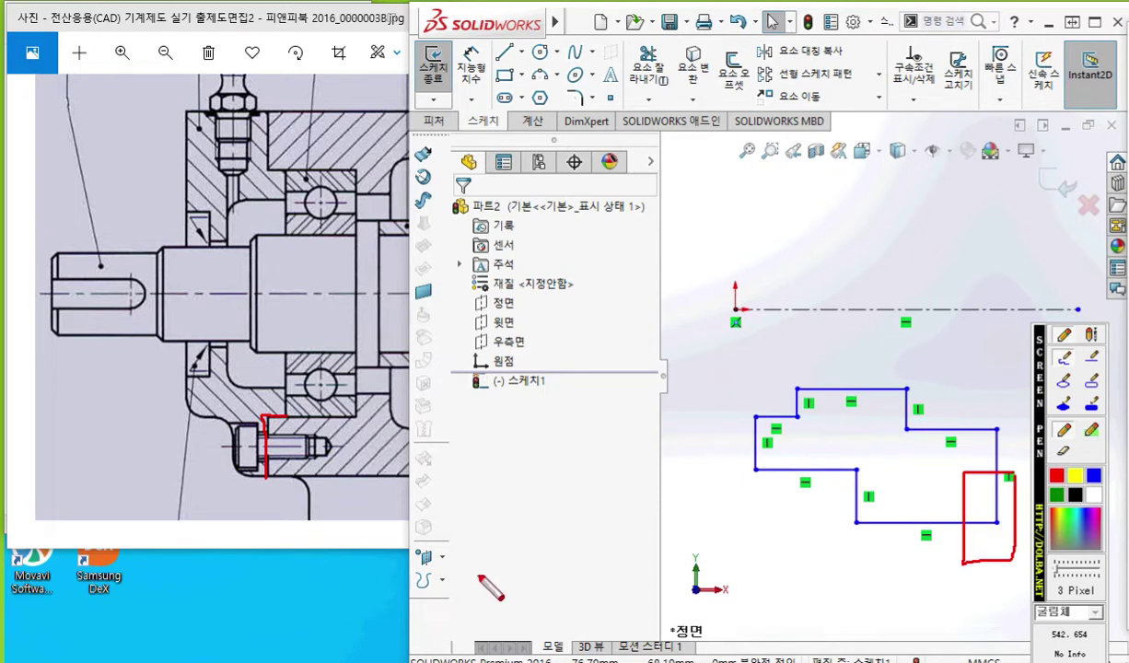
right_click(970, 566)
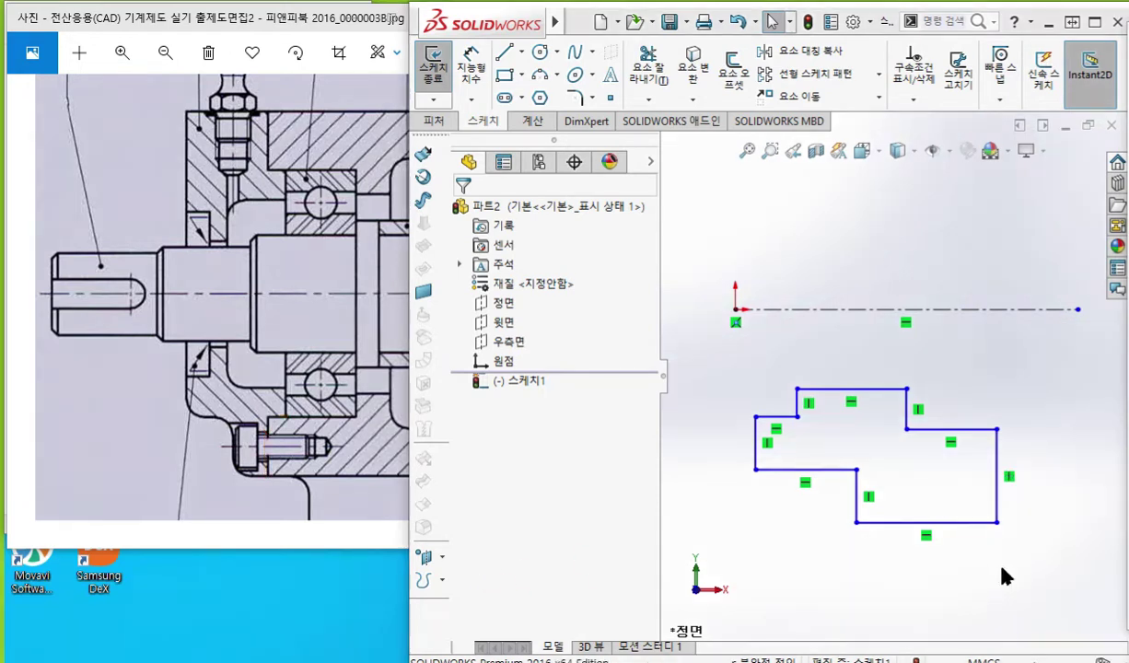
- Sketch a fourth corner rectangle overlapping the lower-right corner of the stepped outline
right_click_drag(1033, 584, 1032, 478)
left_click_drag(1034, 574, 954, 470)
right_click(1060, 378)
left_click(1048, 364)
left_click(1020, 473)
left_click_drag(1020, 473, 1020, 483)
left_click(1077, 352)
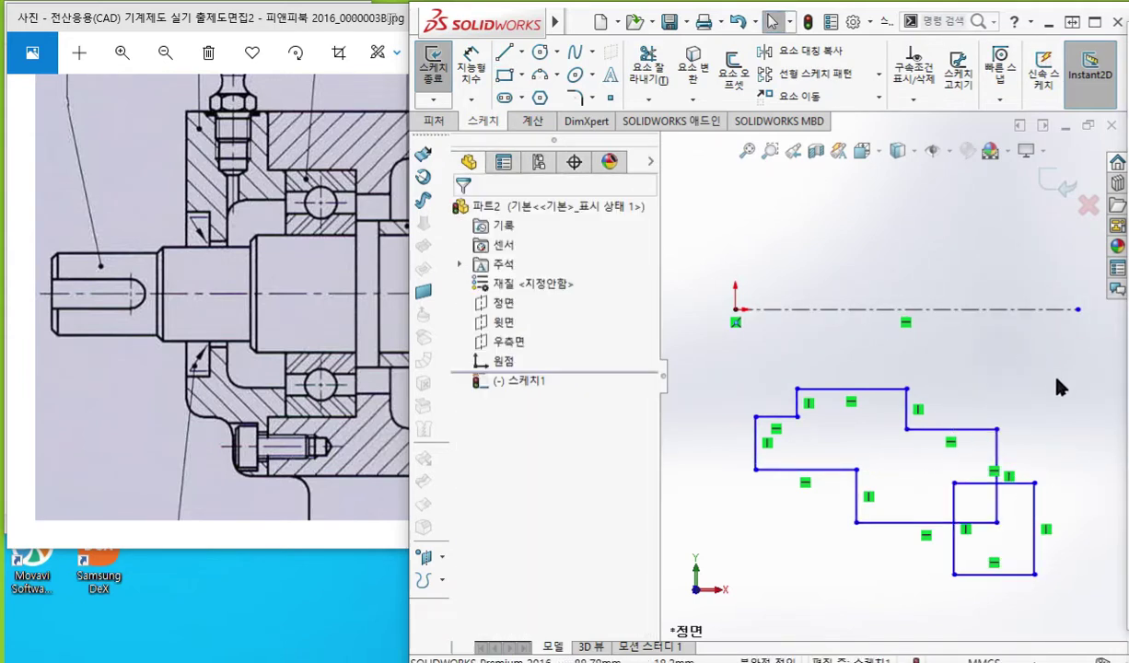
- Mark the Trim Entities tool and the outline's corner segments inside the fourth rectangle with the screen pen, and clear the marks
middle_click_drag(1059, 387, 1018, 357, "ctrl")
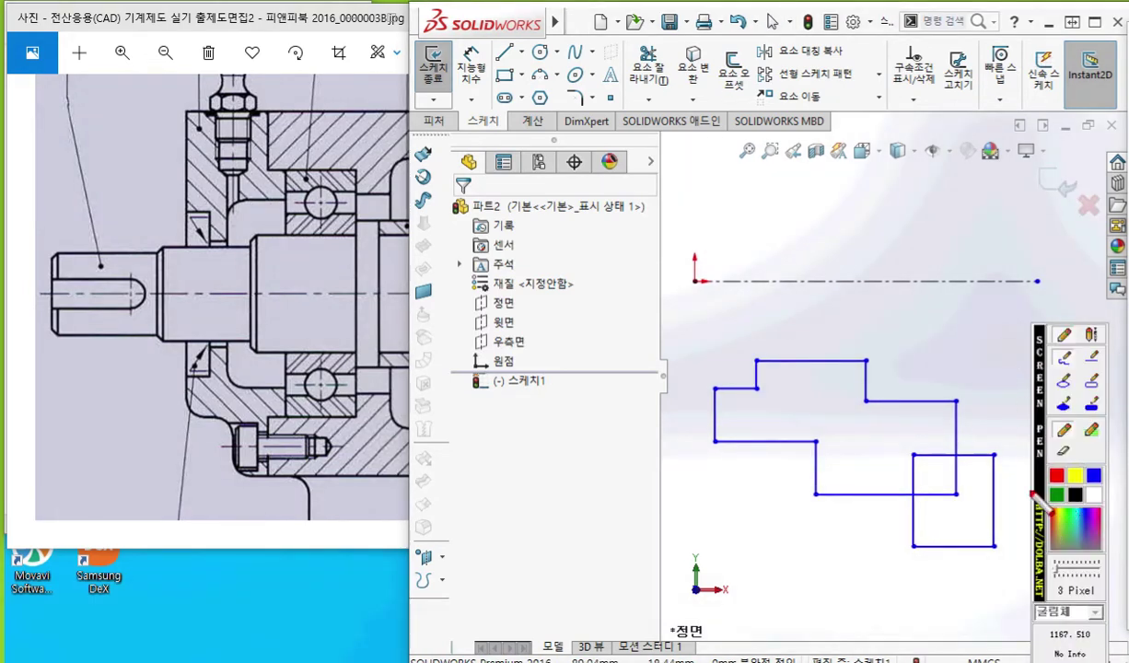
mouse_move(667, 96)
left_mouse_down()
mouse_move(626, 39)
mouse_move(680, 92)
left_mouse_up()
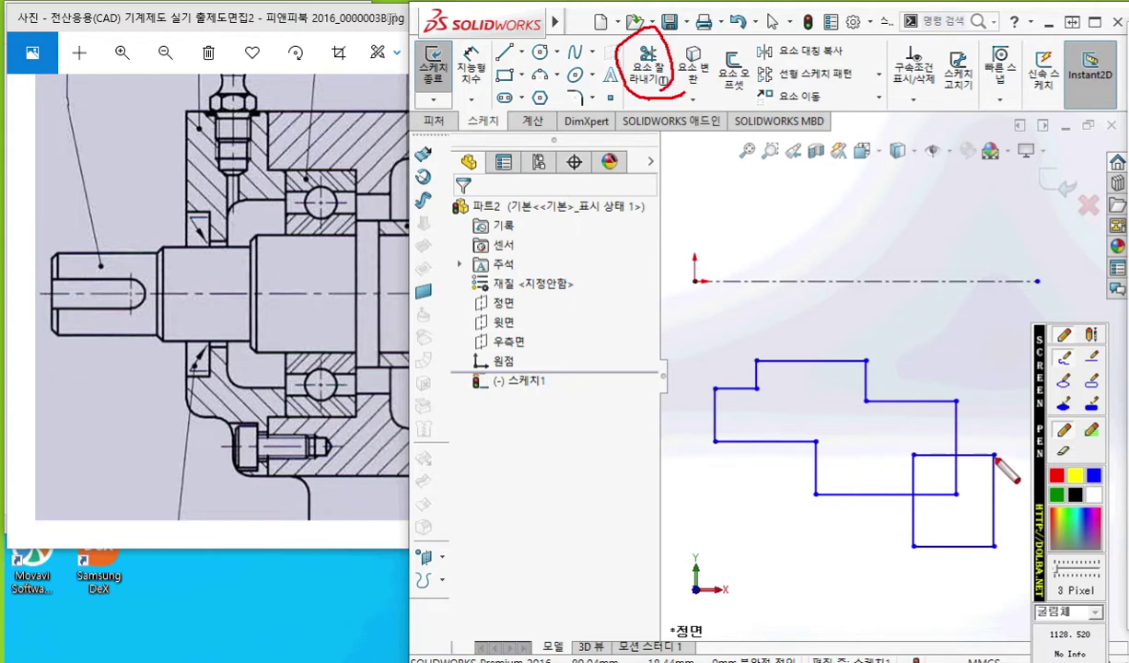
mouse_move(958, 459)
left_mouse_down()
mouse_move(957, 481)
mouse_move(924, 500)
left_mouse_up()
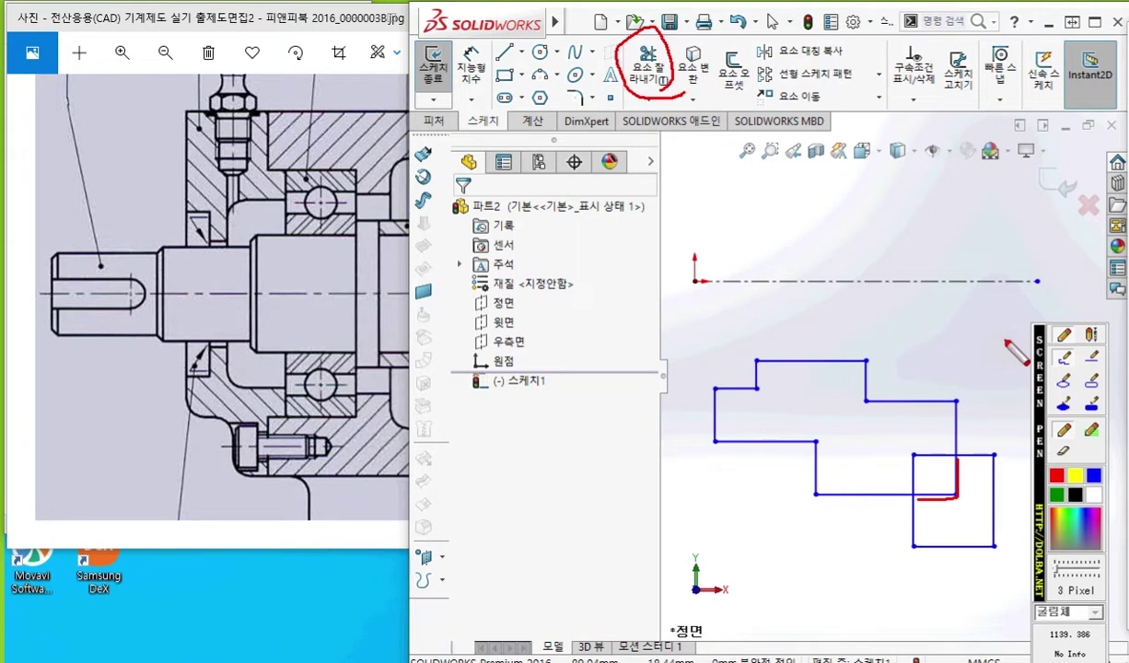
key("Escape")
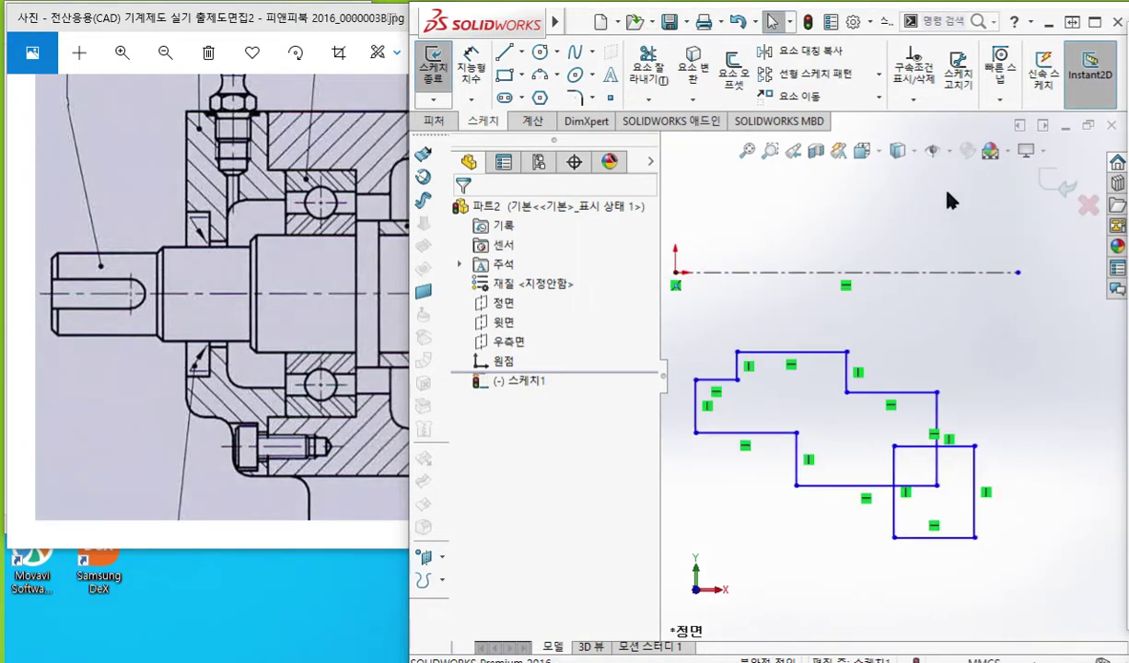
- Trim the fourth rectangle and the enclosed corner, leaving a rectangular notch at the outline's lower-right corner
right_click(949, 196)
left_click(1004, 383)
left_click_drag(943, 545, 1011, 534)
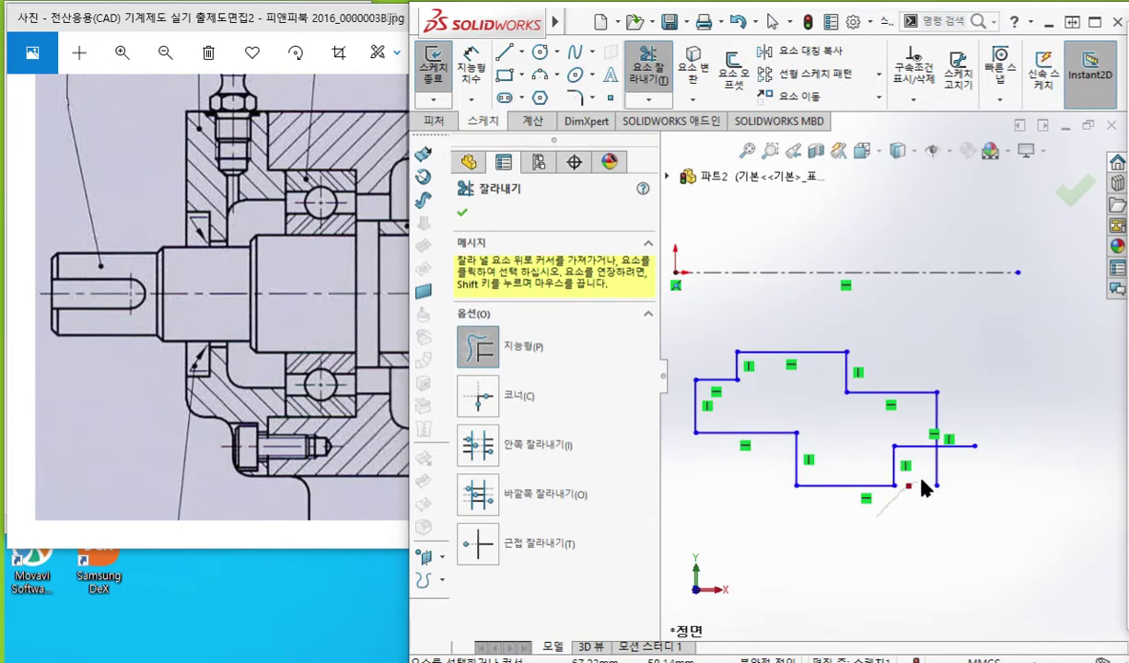
left_click_drag(918, 488, 958, 468)
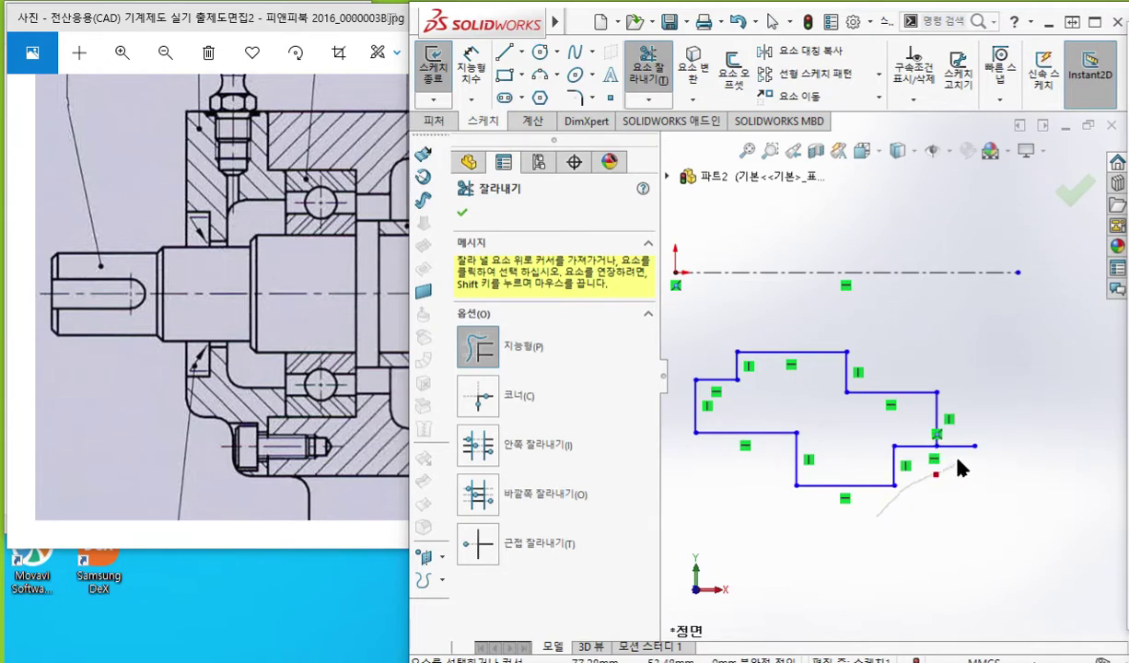
right_click(1004, 500)
left_click(1027, 410)
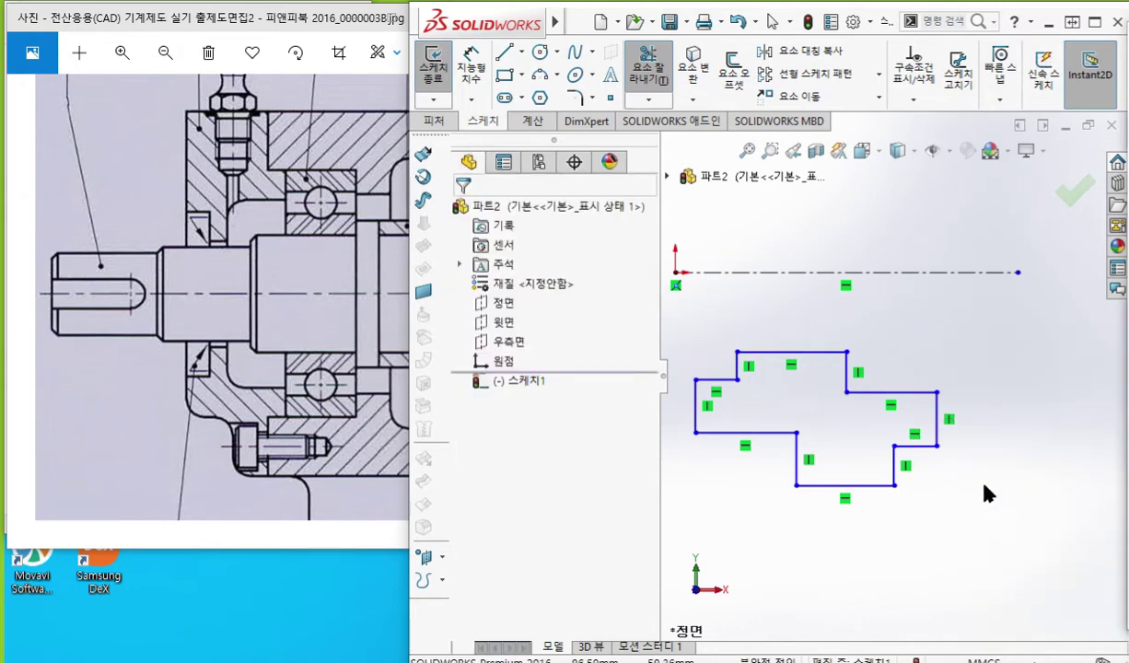
- Trace the cover's section profile below the shaft on the reference drawing with the screen pen, and clear the marks
middle_click_drag(845, 516, 869, 547, "ctrl")
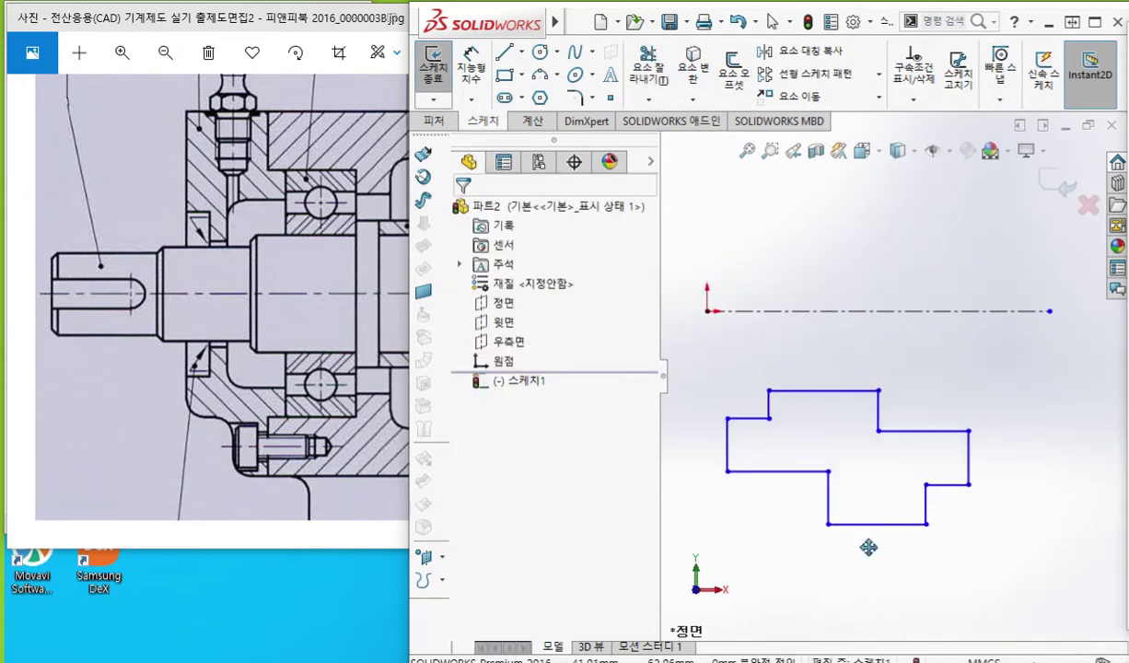
key("F12")
mouse_move(210, 350)
left_mouse_down()
mouse_move(211, 373)
mouse_move(229, 364)
mouse_move(229, 393)
mouse_move(290, 386)
mouse_move(291, 418)
mouse_move(271, 417)
mouse_move(271, 472)
mouse_move(236, 474)
mouse_move(236, 420)
mouse_move(185, 418)
mouse_move(184, 382)
mouse_move(211, 369)
left_mouse_up()
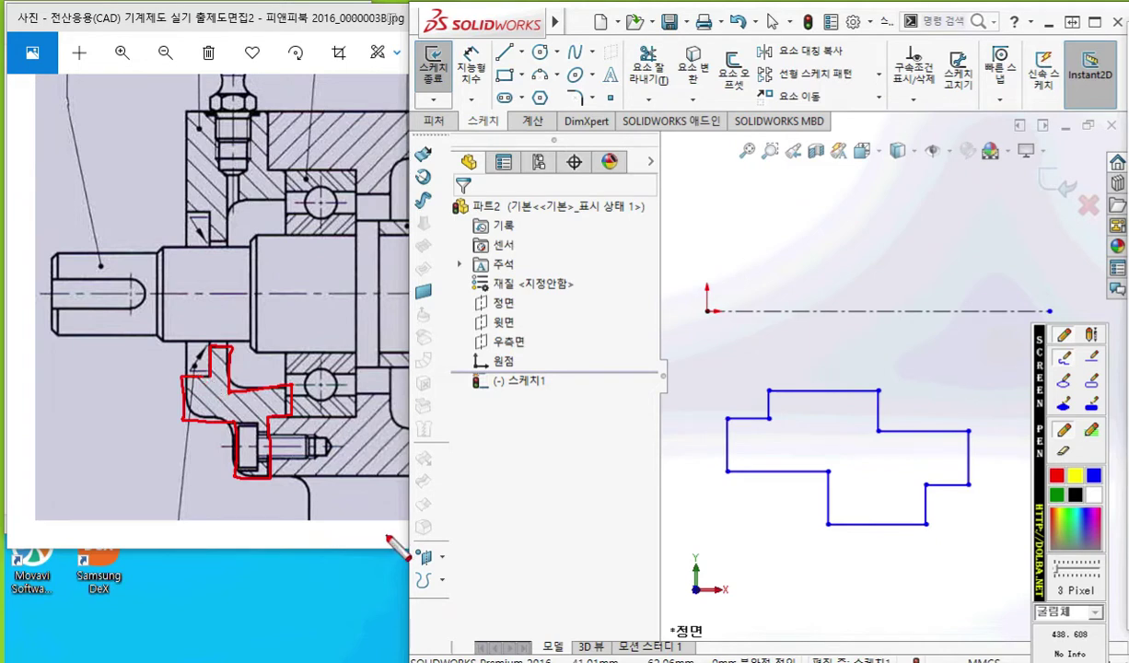
right_click(318, 398)
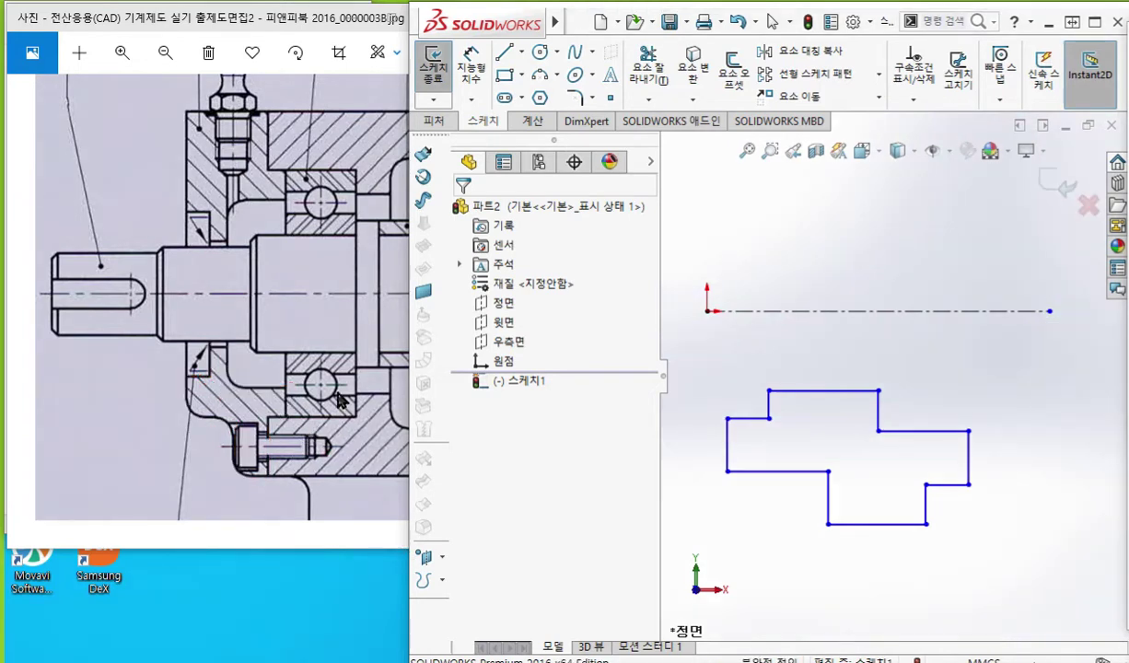
- Draw the oil seal recess's diameter dimension on the reference drawing with the screen pen and number it 1
key("F9")
left_click_drag(149, 375, 209, 375)
mouse_move(203, 208)
left_mouse_down()
mouse_move(151, 211)
mouse_move(154, 393)
mouse_move(165, 359)
left_mouse_up()
mouse_move(137, 234)
left_mouse_down()
mouse_move(151, 209)
mouse_move(166, 235)
left_mouse_up()
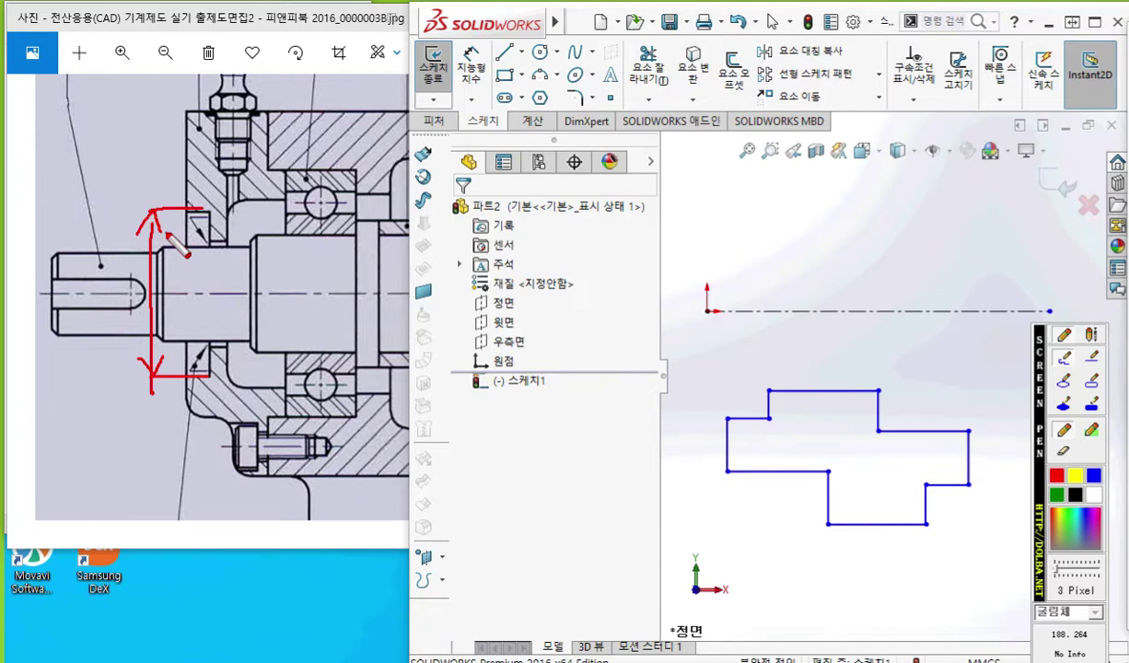
mouse_move(109, 339)
left_mouse_down()
mouse_move(86, 328)
mouse_move(100, 353)
left_mouse_up()
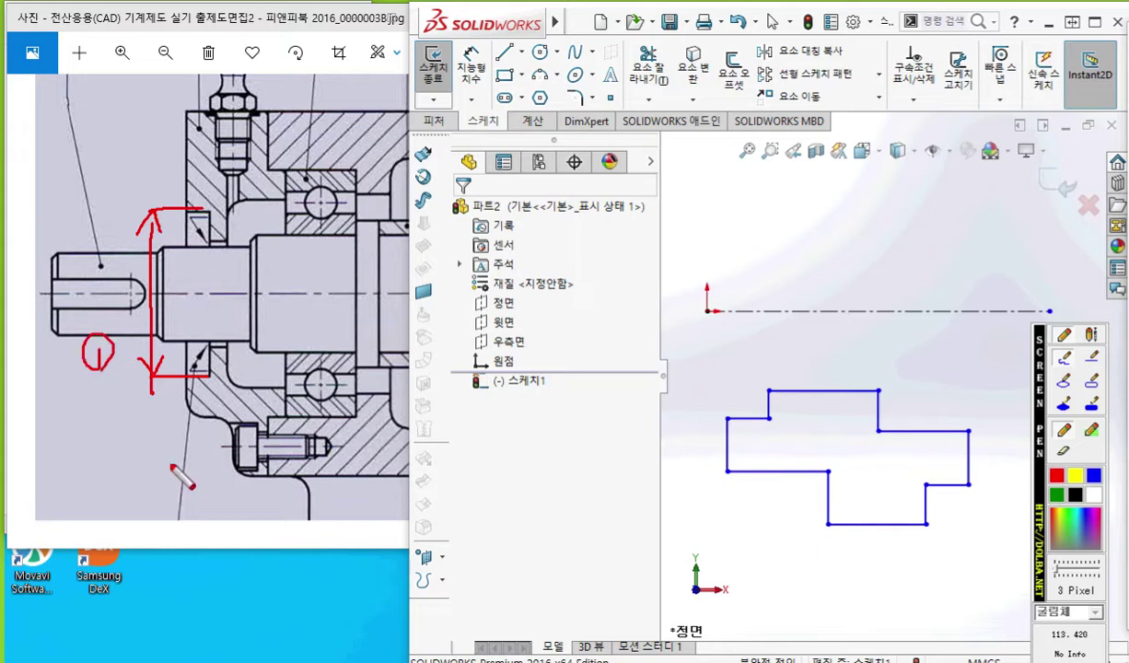
- Mark the oil seal recess's width as dimension 2 on the reference drawing and note the values ø28 and 4
left_click_drag(183, 373, 189, 447)
mouse_move(209, 377)
left_mouse_down()
mouse_move(225, 431)
mouse_move(180, 441)
mouse_move(200, 476)
mouse_move(210, 471)
mouse_move(191, 453)
left_mouse_up()
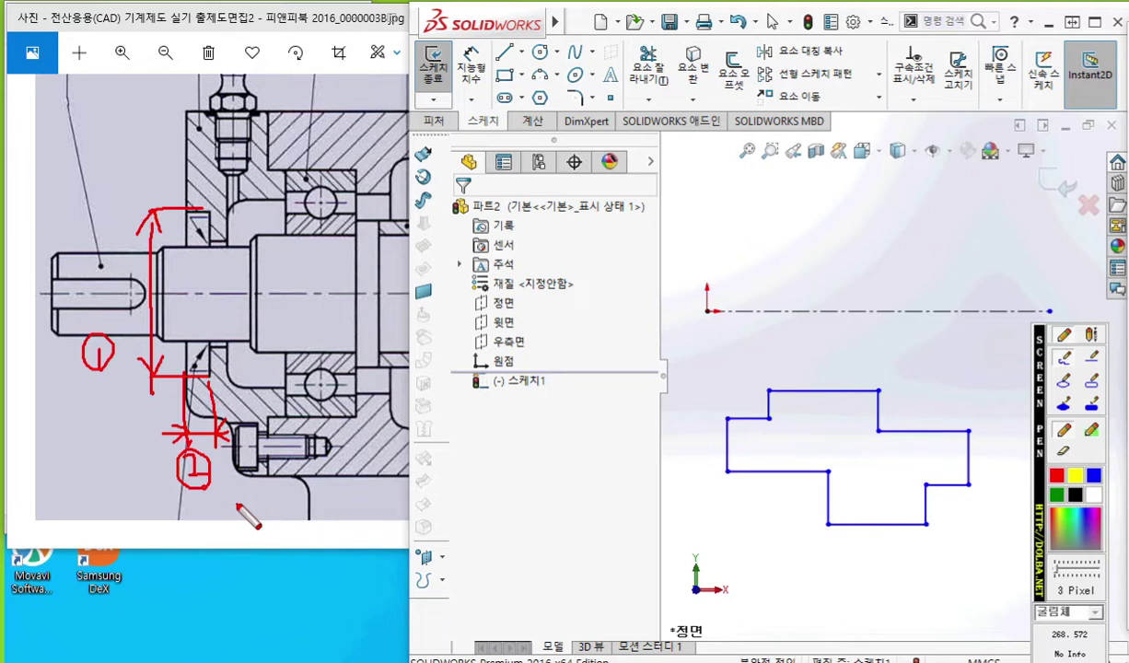
mouse_move(95, 269)
left_mouse_down()
mouse_move(118, 294)
mouse_move(138, 252)
mouse_move(151, 295)
mouse_move(88, 294)
mouse_move(97, 243)
mouse_move(92, 320)
left_mouse_up()
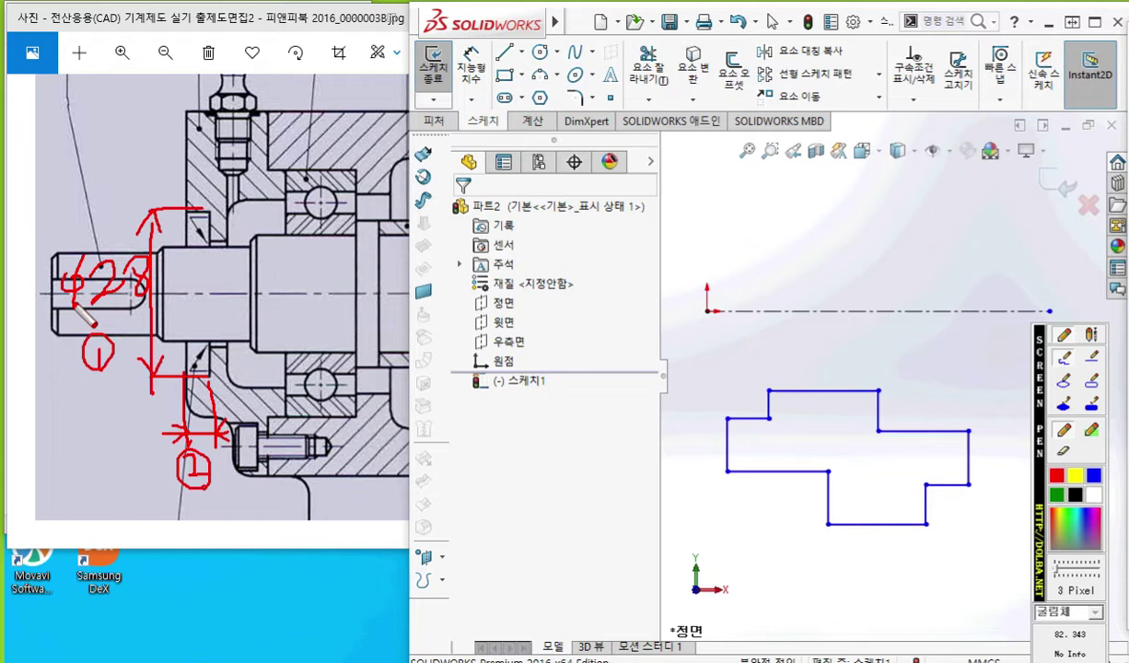
mouse_move(211, 457)
left_mouse_down()
mouse_move(239, 487)
mouse_move(220, 499)
left_mouse_up()
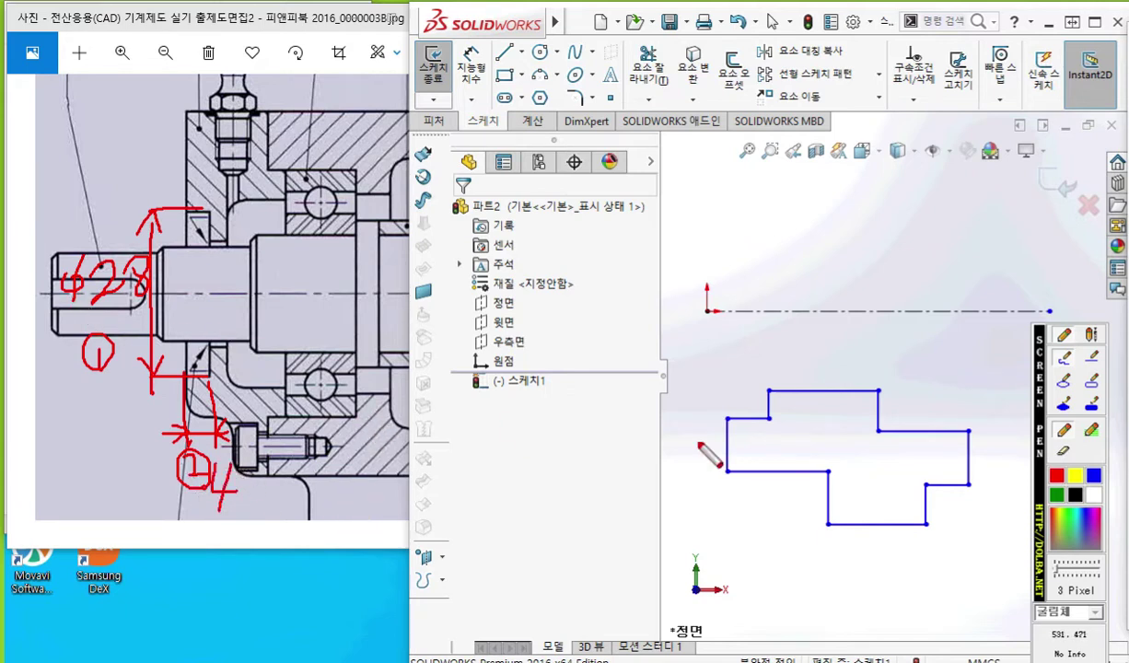
- Mark the 28 diameter and 4 width of the oil seal recess on the sketch outline with the pen, and clear all marks
mouse_move(756, 416)
left_mouse_down()
mouse_move(665, 416)
mouse_move(676, 308)
mouse_move(670, 200)
mouse_move(681, 221)
left_mouse_up()
mouse_move(661, 391)
left_mouse_down()
mouse_move(678, 412)
mouse_move(691, 391)
left_mouse_up()
mouse_move(598, 297)
left_mouse_down()
mouse_move(609, 318)
mouse_move(622, 313)
left_mouse_up()
mouse_move(651, 275)
left_mouse_down()
mouse_move(650, 322)
mouse_move(650, 276)
left_mouse_up()
left_click_drag(725, 411, 725, 460)
left_click_drag(771, 373, 771, 414)
mouse_move(750, 341)
left_mouse_down()
mouse_move(758, 359)
mouse_move(724, 414)
mouse_move(761, 382)
mouse_move(737, 390)
left_mouse_up()
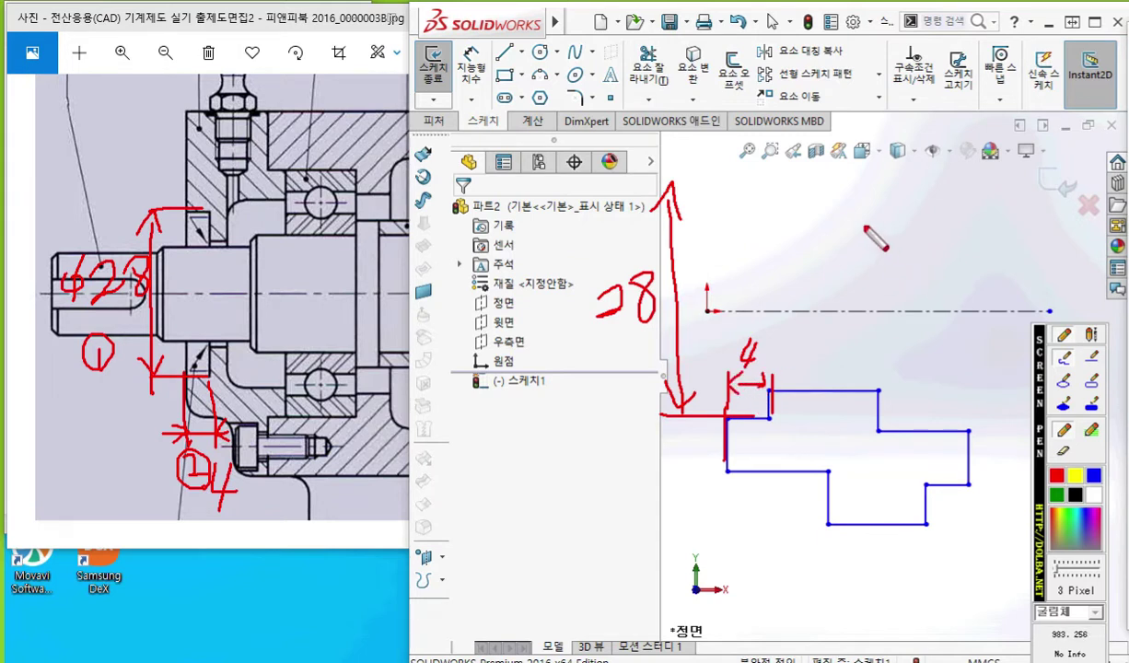
key("Escape")
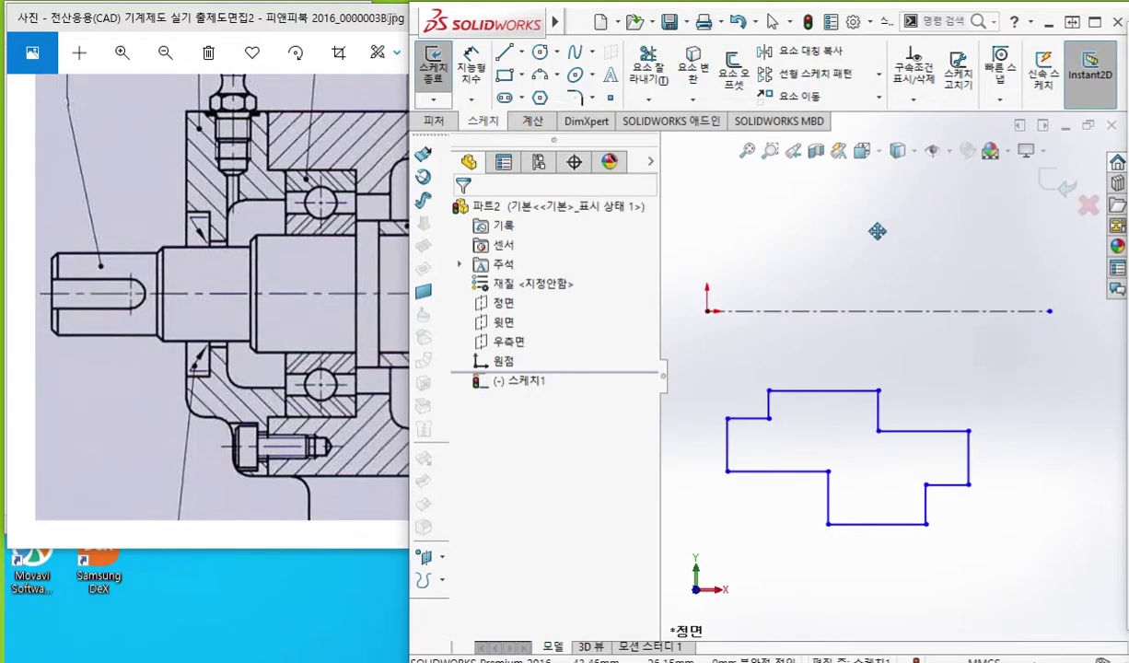
- Add a Smart Dimension of 28 mm for the recess diameter, from its horizontal edge doubled across the centerline
middle_click_drag(876, 234, 877, 256, "ctrl")
right_click(879, 246)
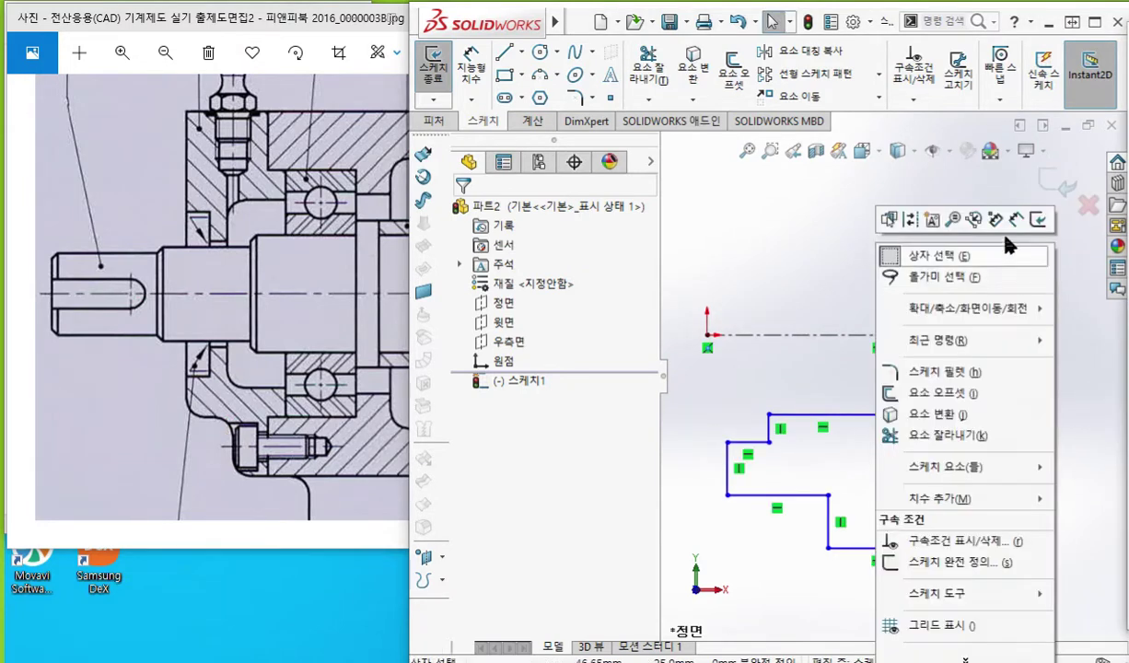
left_click(959, 221)
left_click(741, 443)
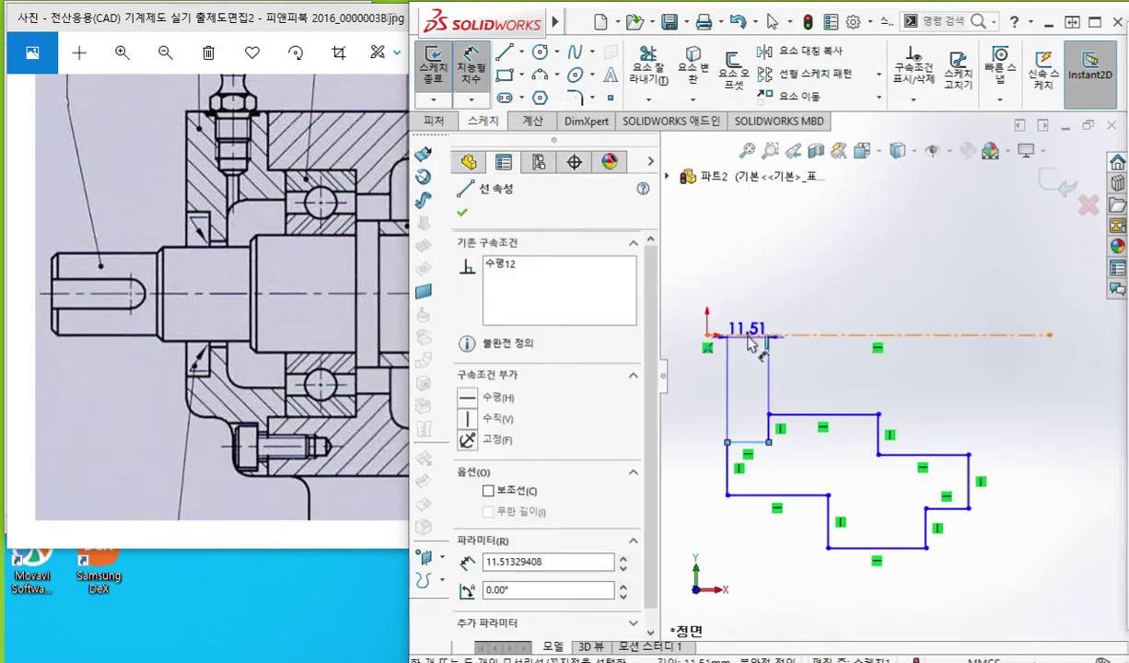
left_click(686, 210)
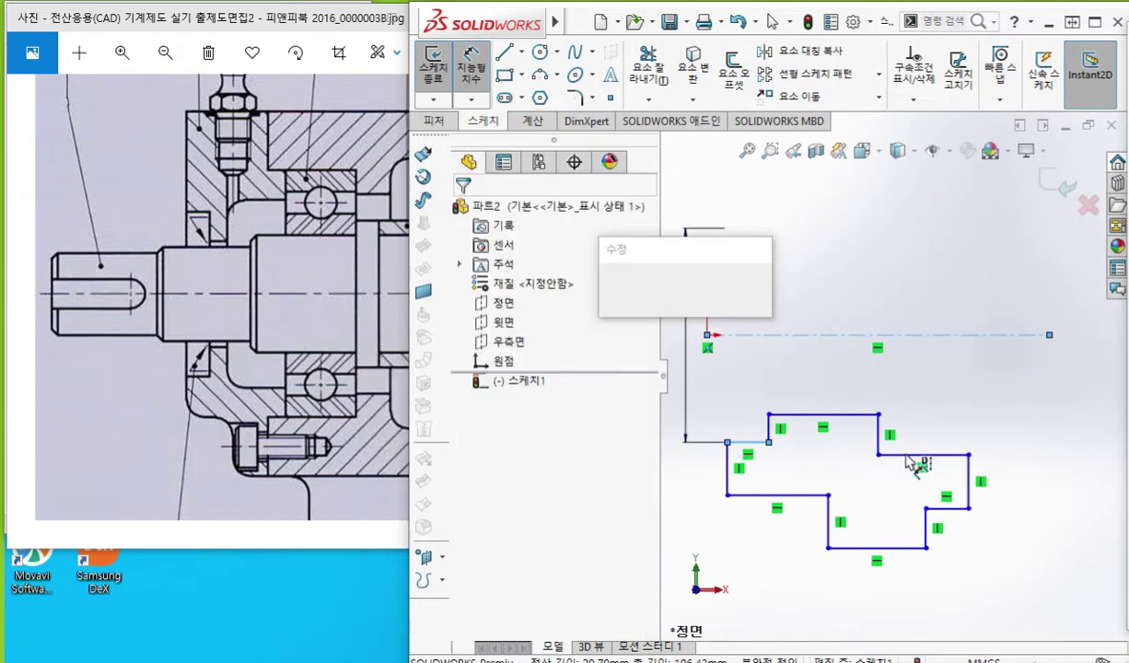
type("28")
key("Return")
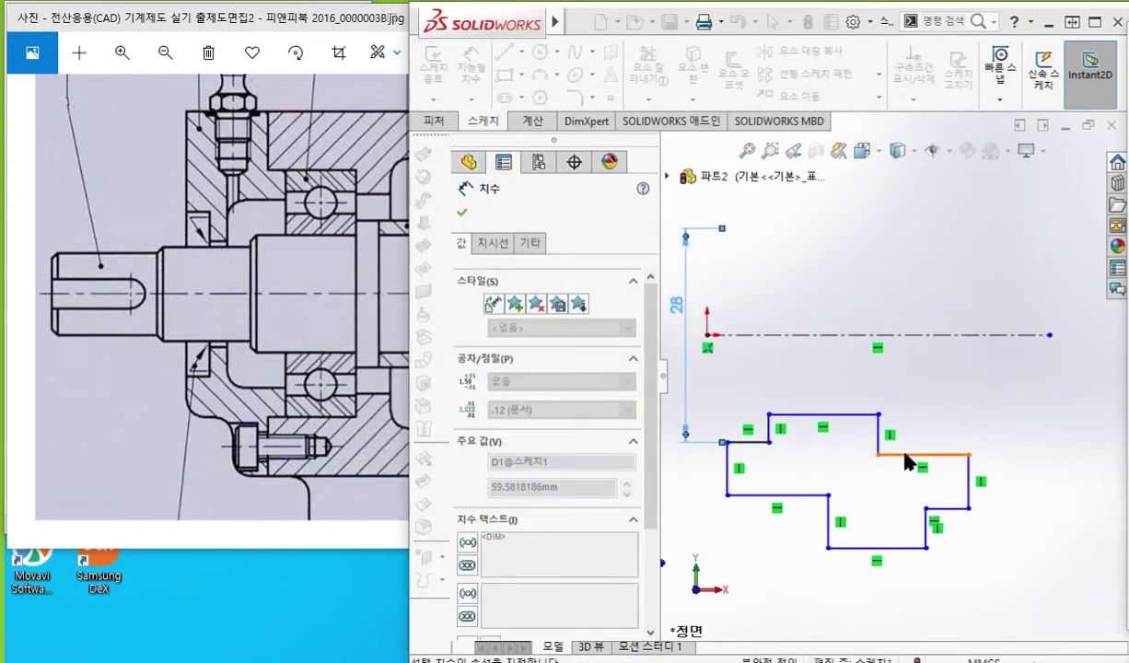
- Add a Smart Dimension of 4.2 mm for the recess width, between the outline's outer vertical edge and the recess's inner vertical edge
left_click(729, 461)
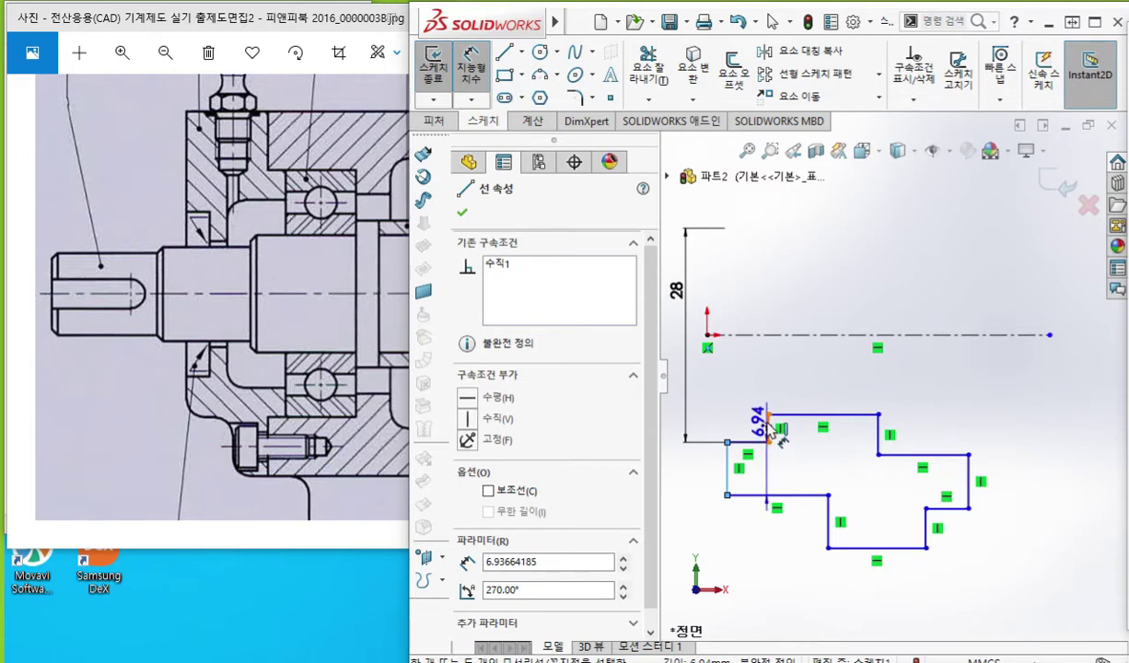
left_click(768, 428)
left_click(774, 392)
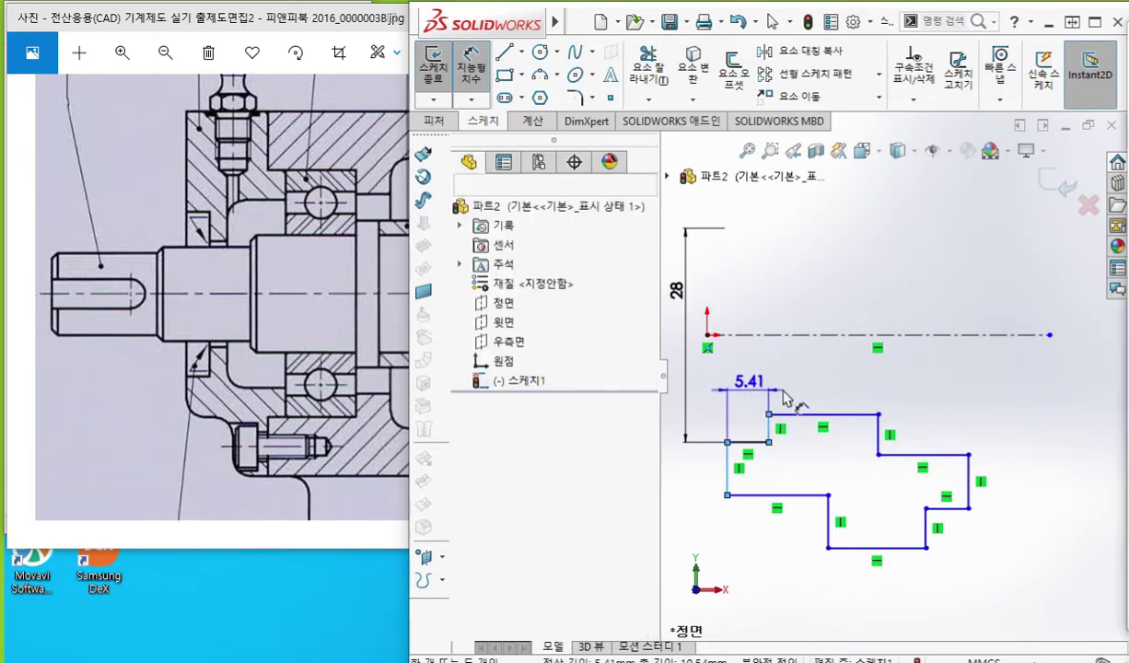
type("4.2")
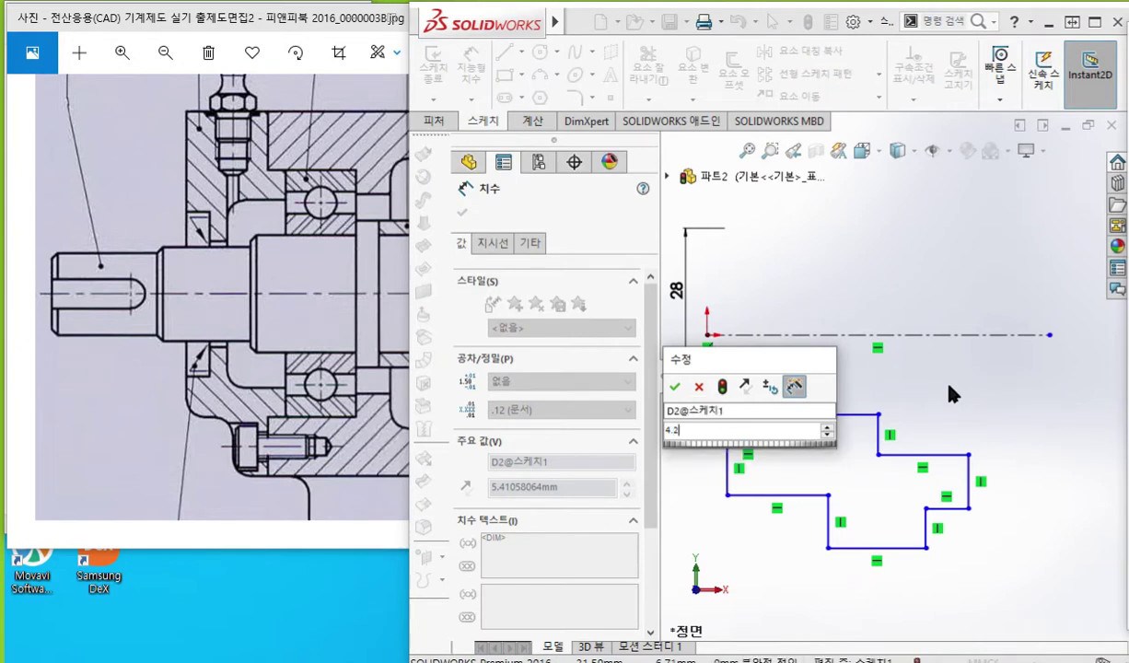
key("Return")
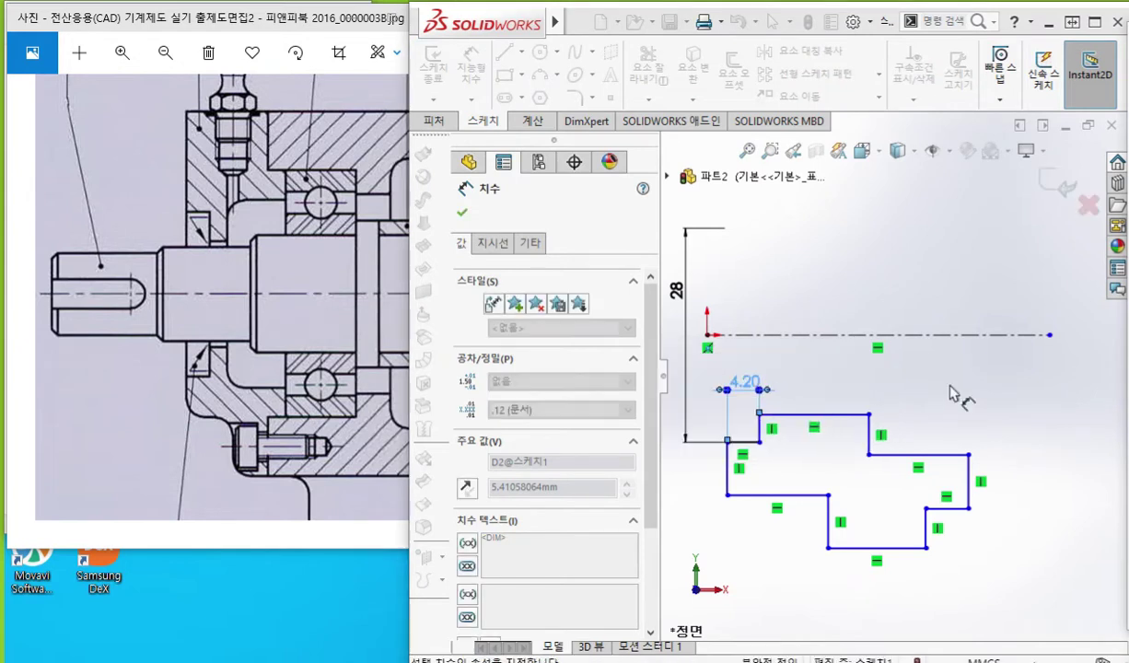
right_click(899, 266)
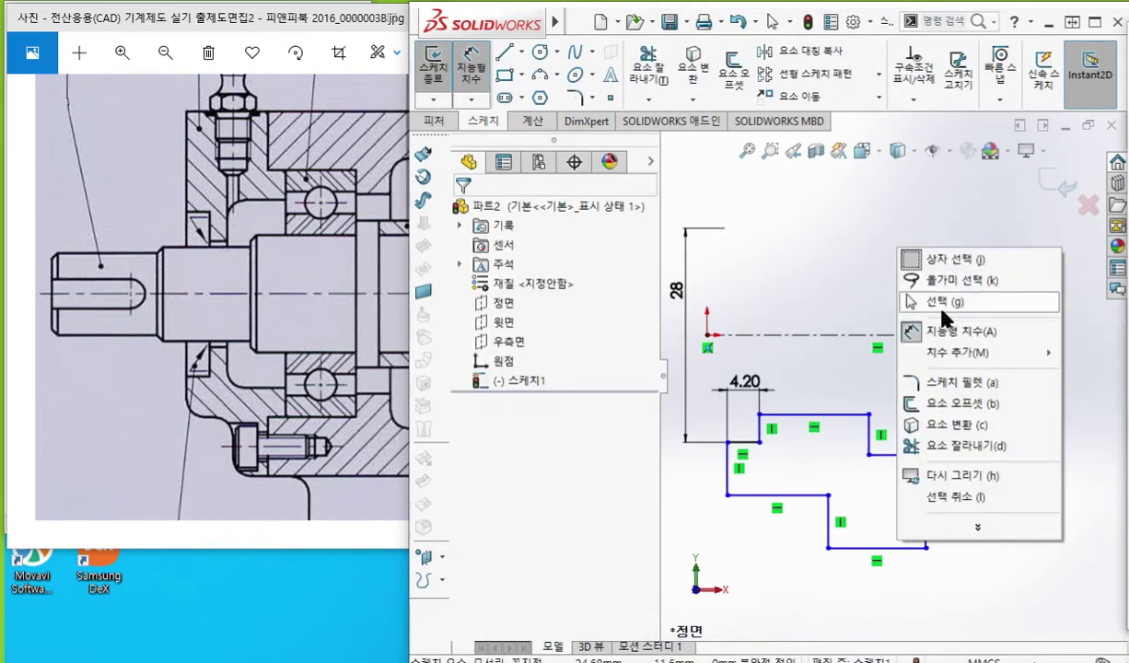
left_click(899, 291)
- Circle the origin and mark the outline's outer vertical edge with the screen pen, and clear the marks
scroll(741, 456, "up", 3)
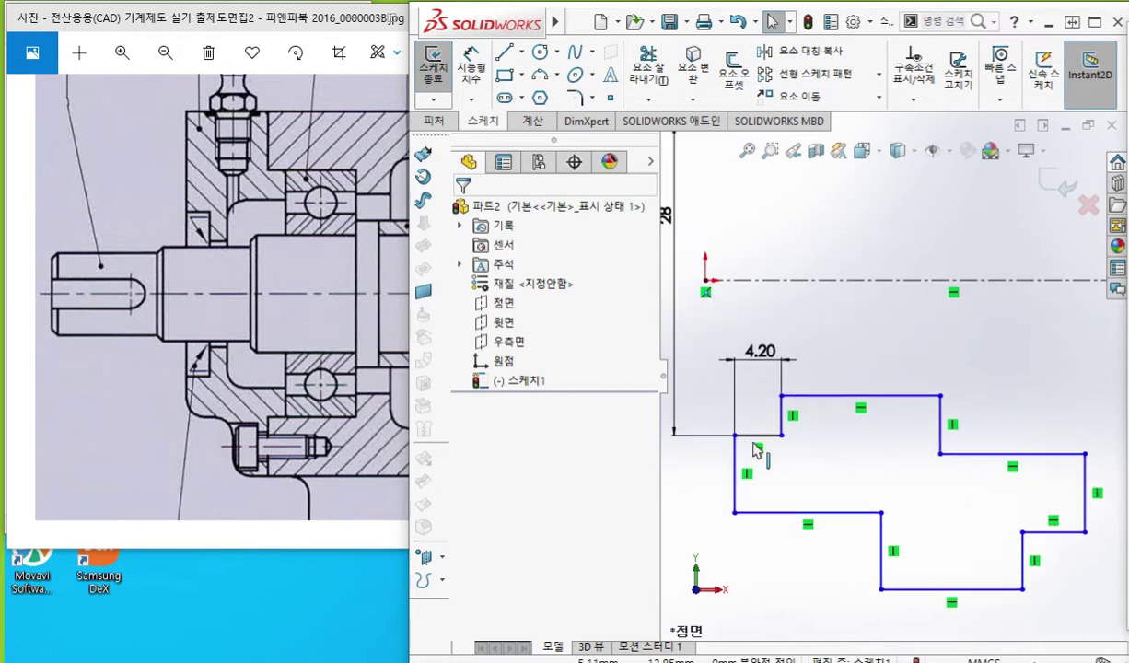
middle_click_drag(841, 506, 837, 484, "ctrl")
key("ctrl+shift+p")
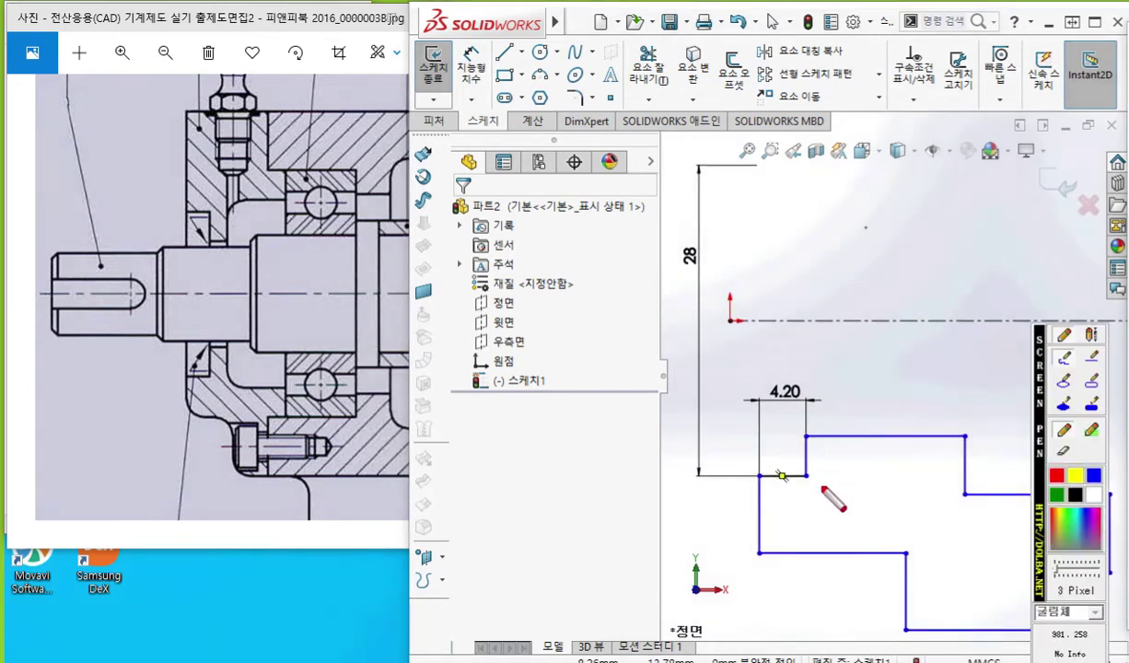
mouse_move(737, 315)
left_mouse_down()
mouse_move(718, 308)
mouse_move(734, 324)
mouse_move(730, 309)
left_mouse_up()
left_click_drag(753, 467, 753, 566)
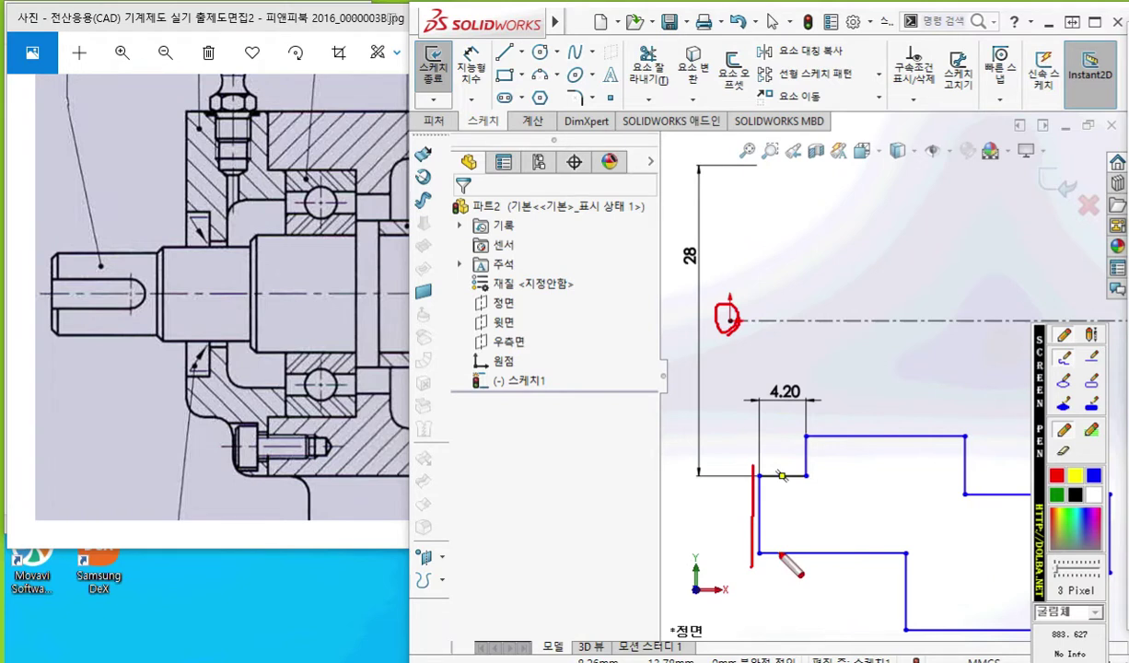
key("Escape")
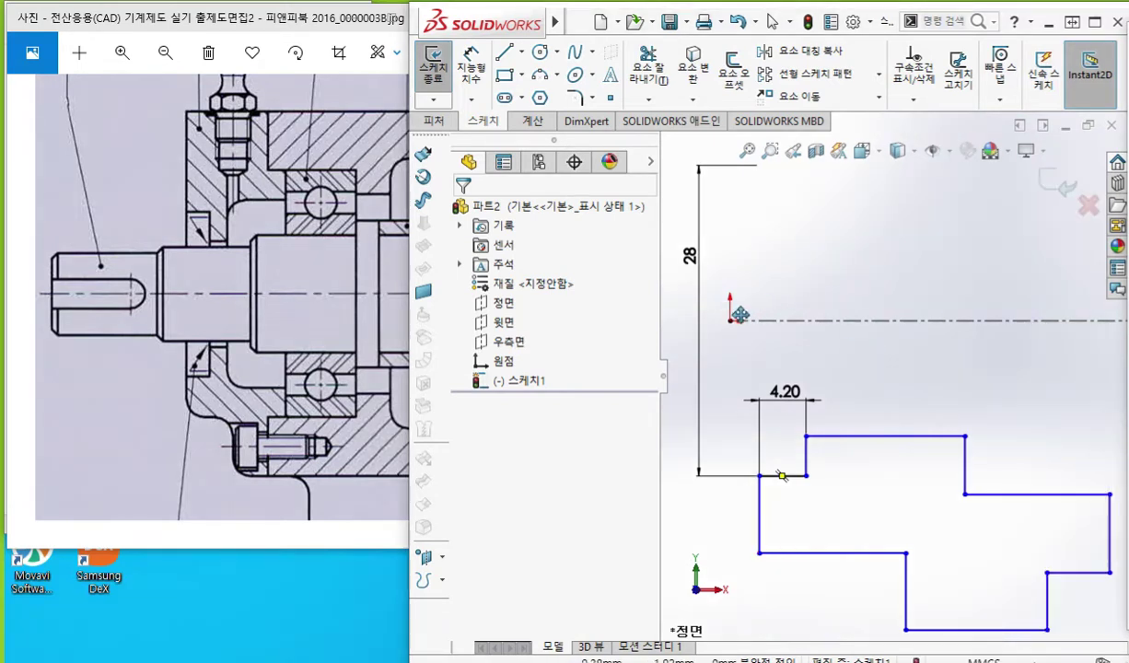
- Make the outline's outer vertical edge coincident with the origin
middle_click_drag(762, 331, 763, 323, "ctrl")
left_click(731, 312)
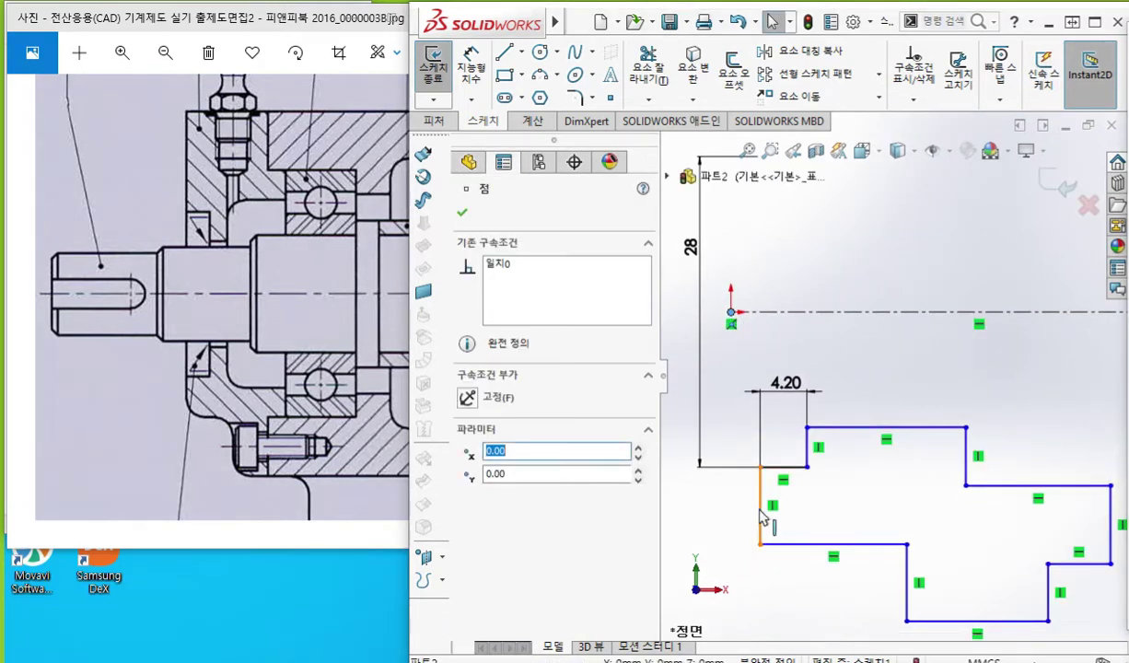
left_click(764, 502)
left_click(759, 467, "ctrl")
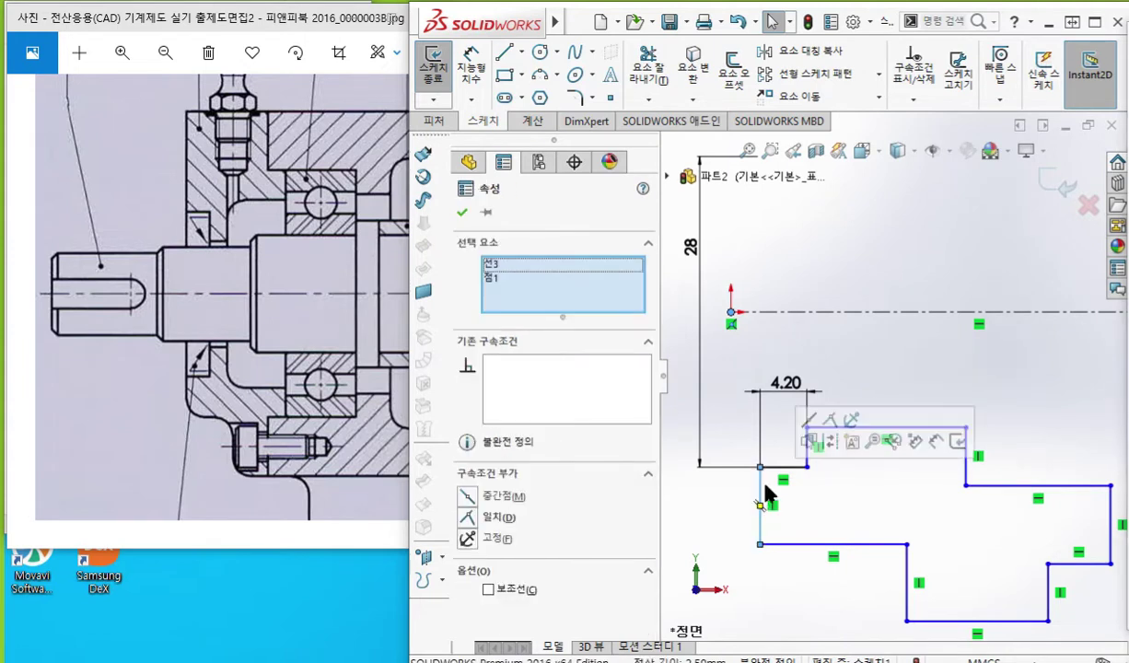
left_click(831, 420)
left_click(807, 208)
scroll(852, 296, "up", 2)
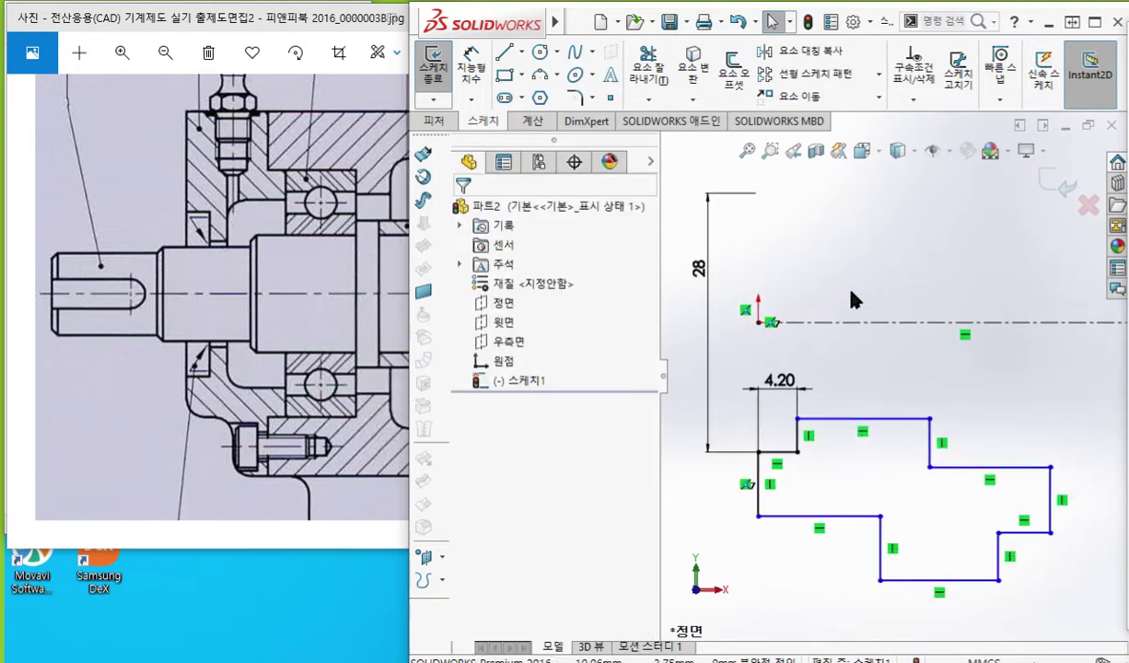
middle_click_drag(853, 297, 849, 329, "ctrl")
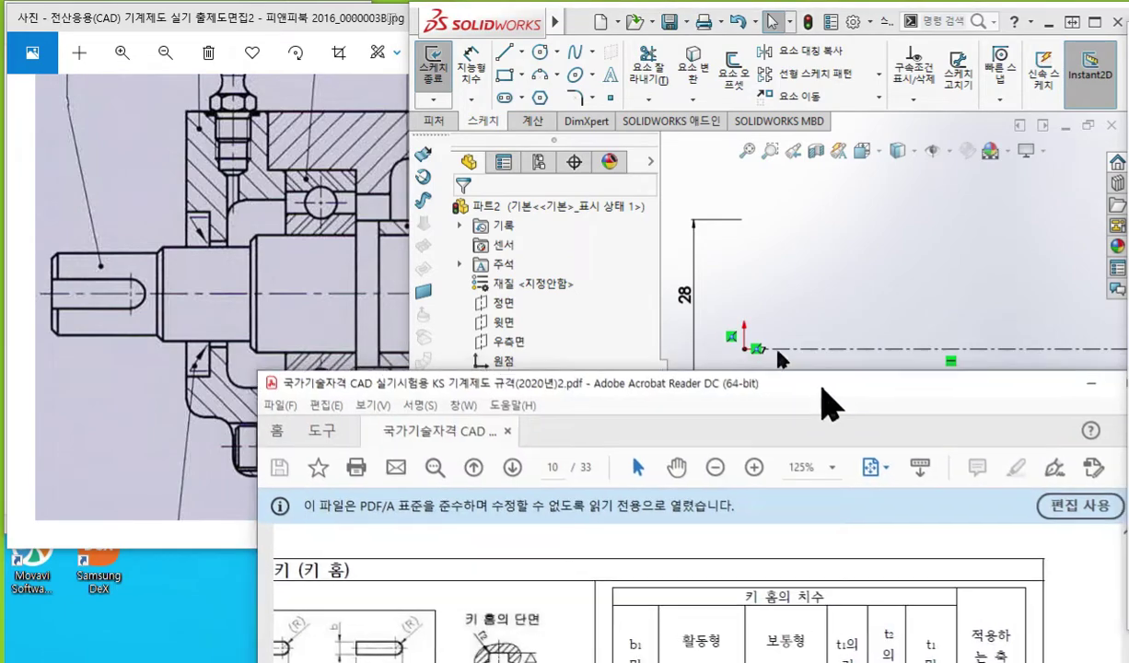
- Switch to the KS standards PDF in Acrobat Reader, go to its contents page and highlight entries 37 and 38 on oil seals
left_click_drag(820, 383, 947, 39)
left_click_drag(723, 37, 749, 54)
scroll(633, 290, "down", 2, "ctrl")
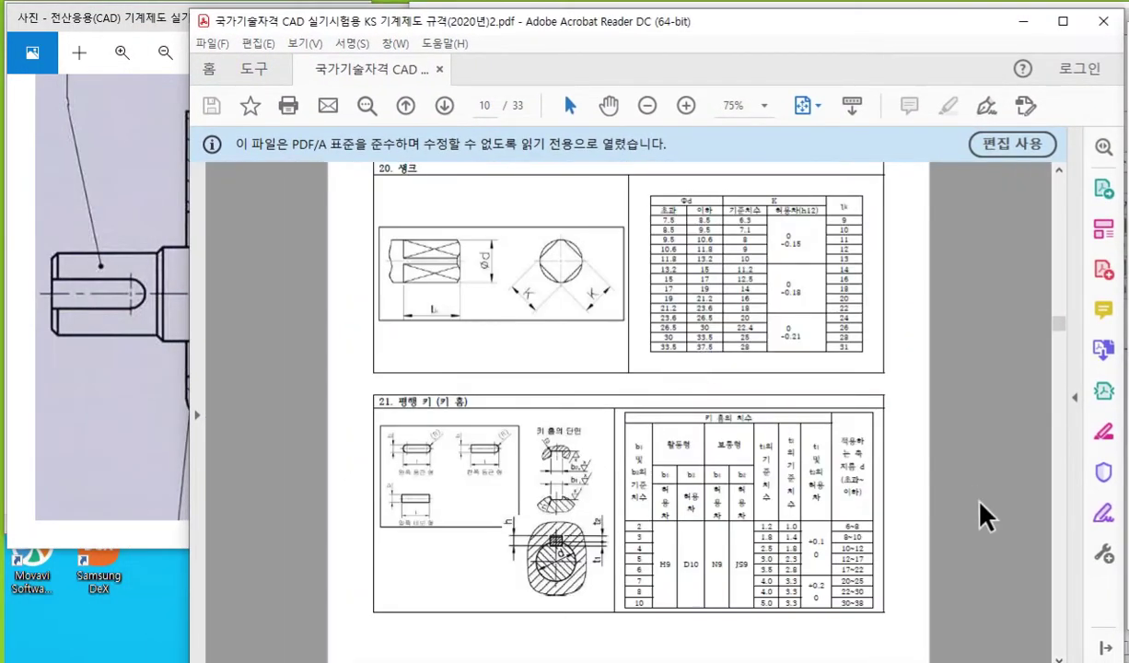
left_click_drag(1056, 330, 1057, 180)
scroll(632, 441, "down", 2)
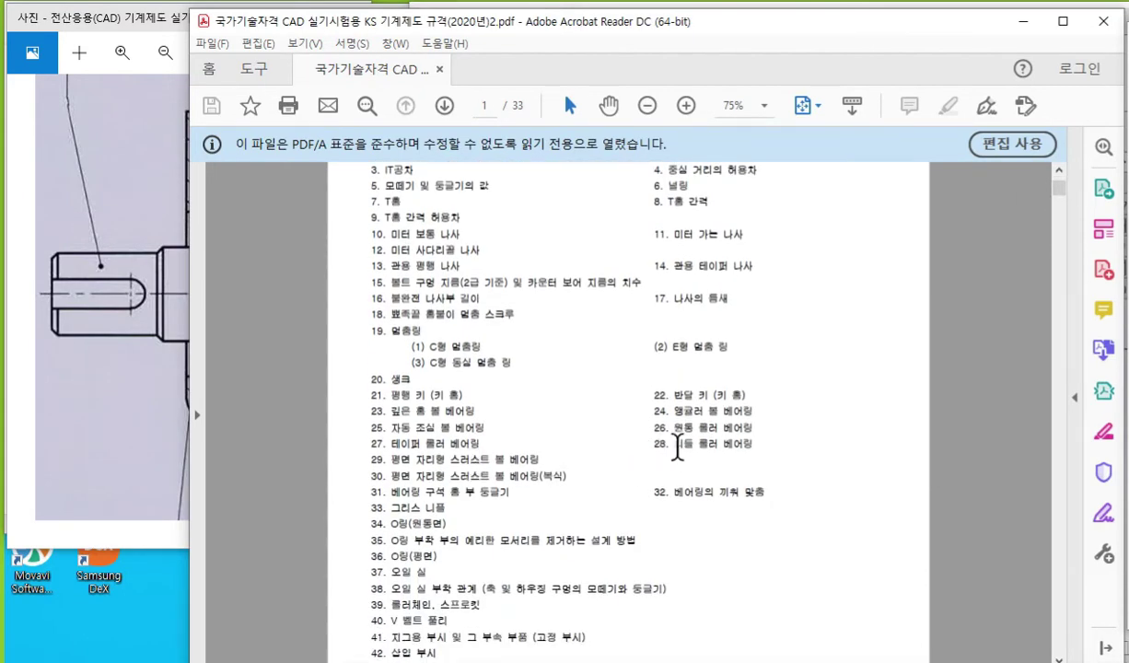
left_click_drag(675, 448, 726, 447)
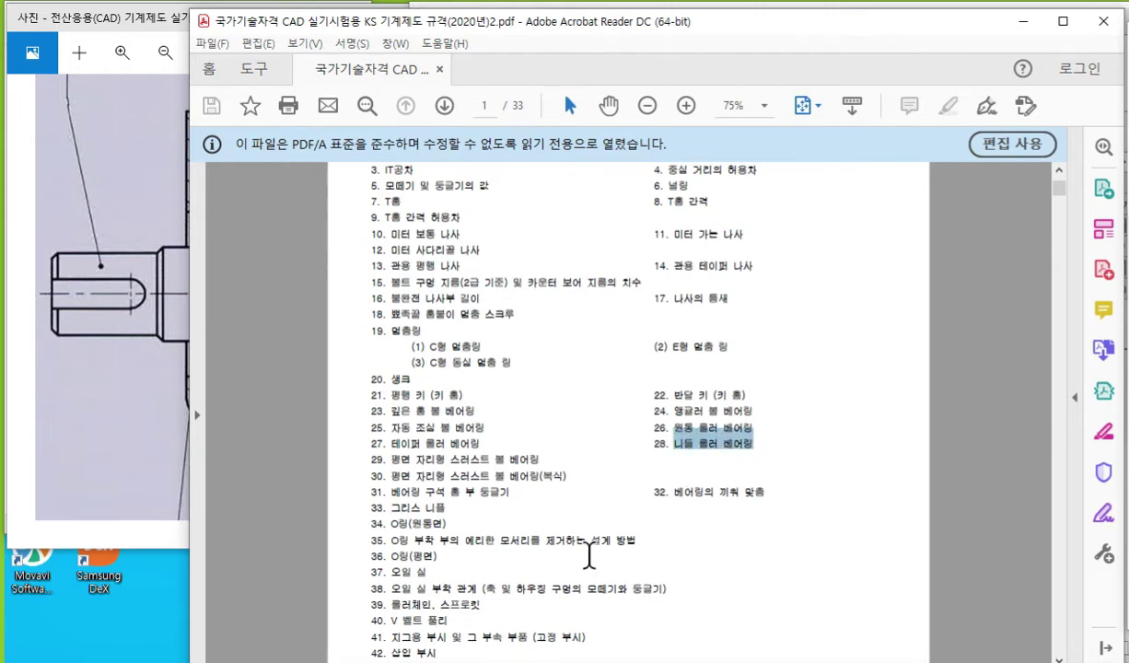
mouse_move(371, 565)
left_mouse_down()
mouse_move(468, 586)
mouse_move(368, 577)
left_mouse_up()
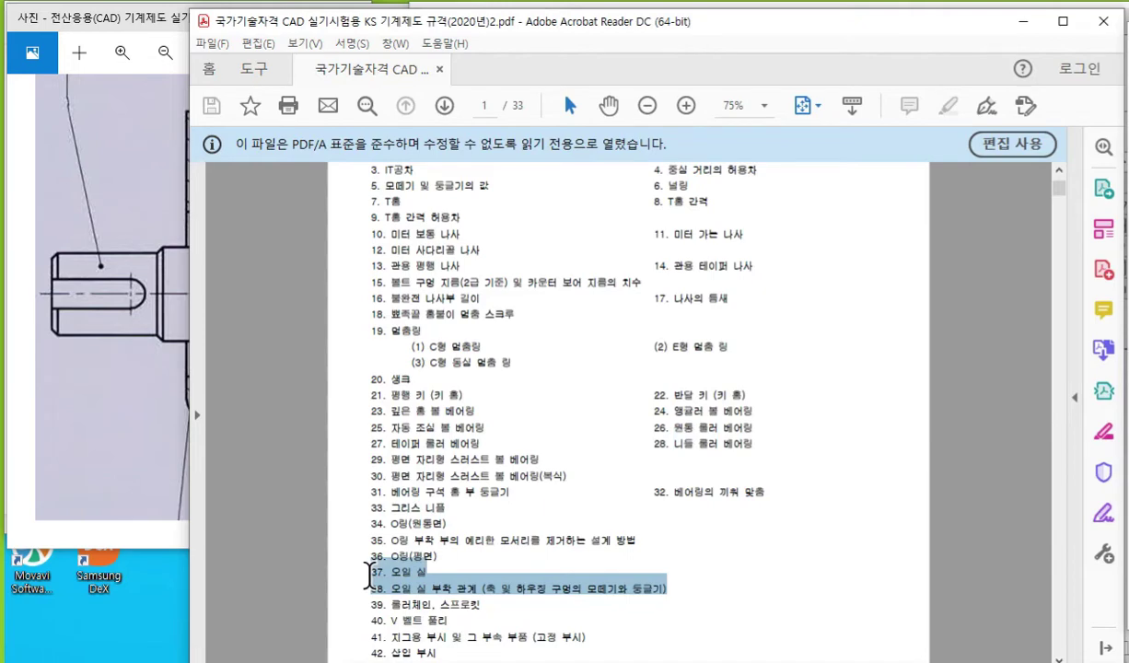
scroll(412, 603, "up", 3, "ctrl")
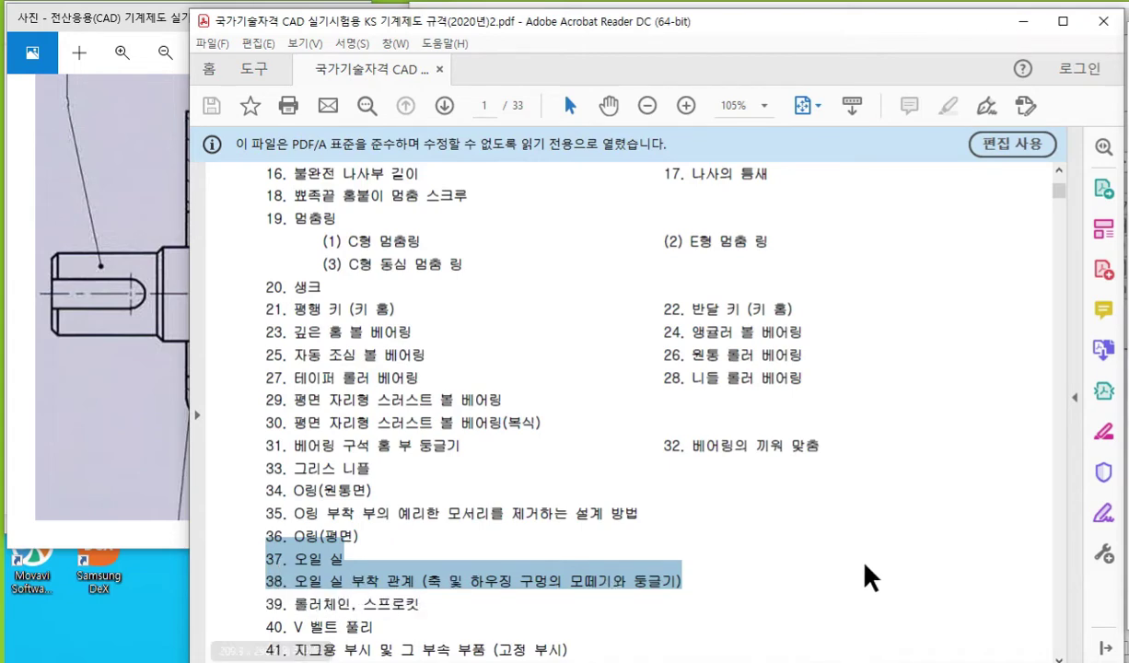
left_click(810, 474)
- Go to table 37 for oil seals on page 22 and enlarge it for reading the dimensions
scroll(829, 405, "down", 4, "ctrl")
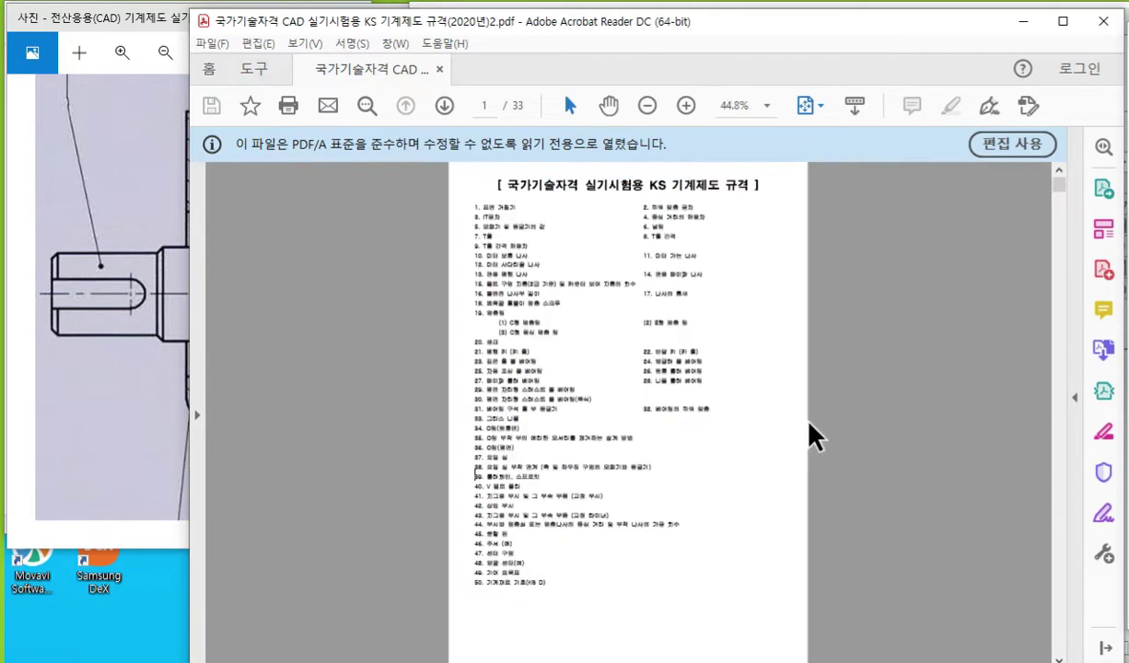
scroll(732, 426, "down", 18)
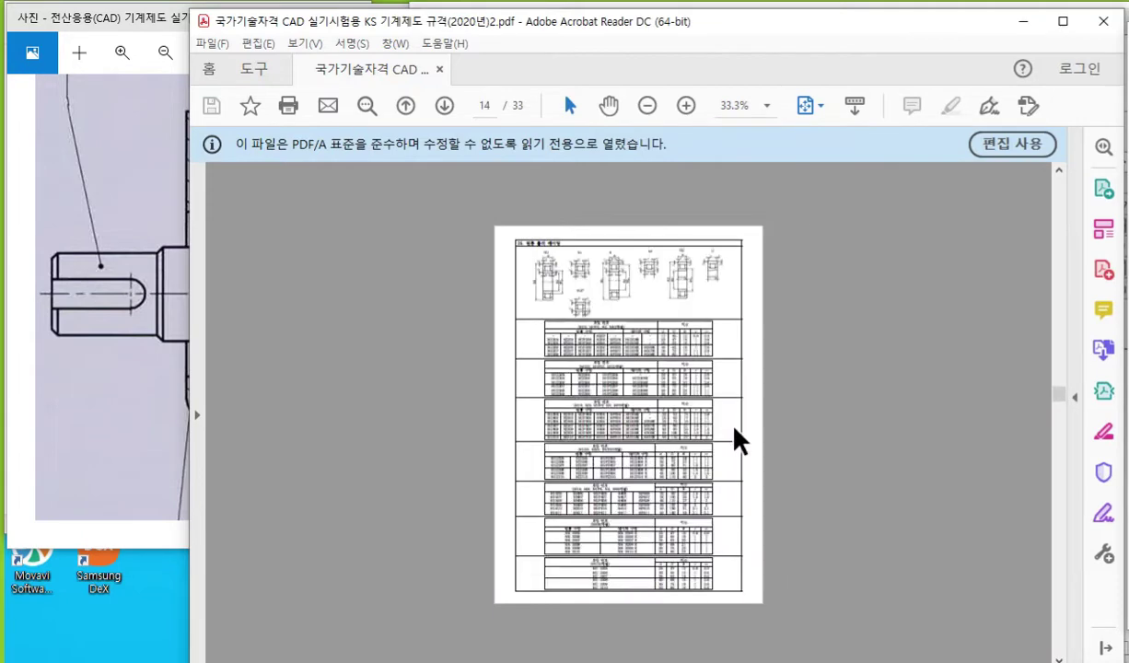
scroll(736, 447, "down", 3)
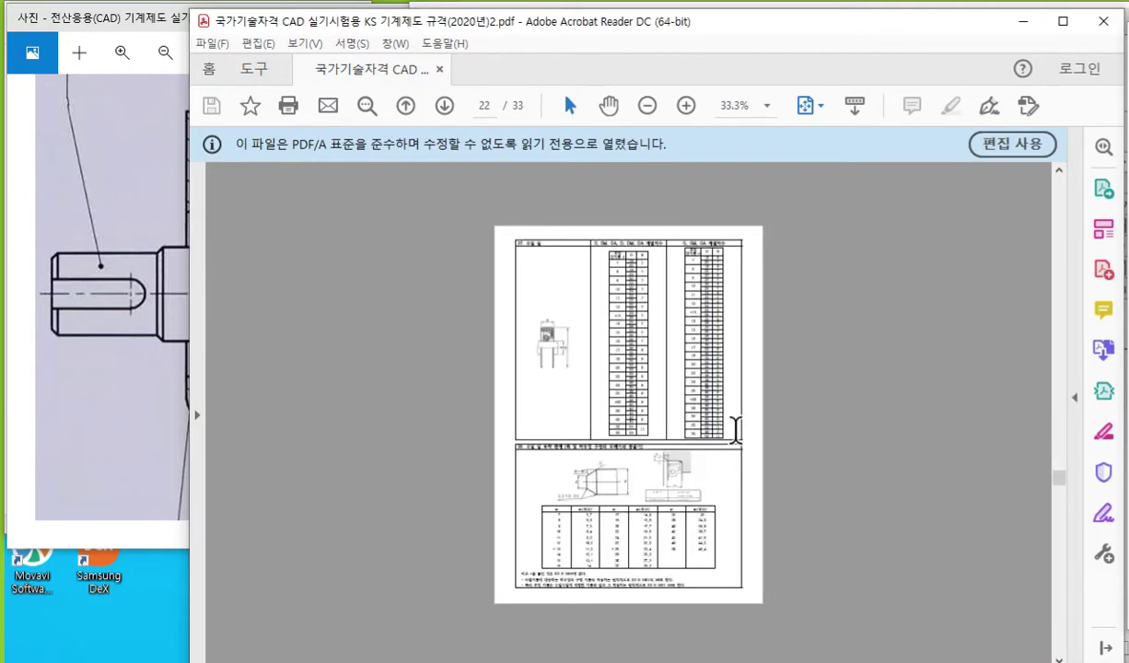
scroll(700, 223, "up", 3, "ctrl")
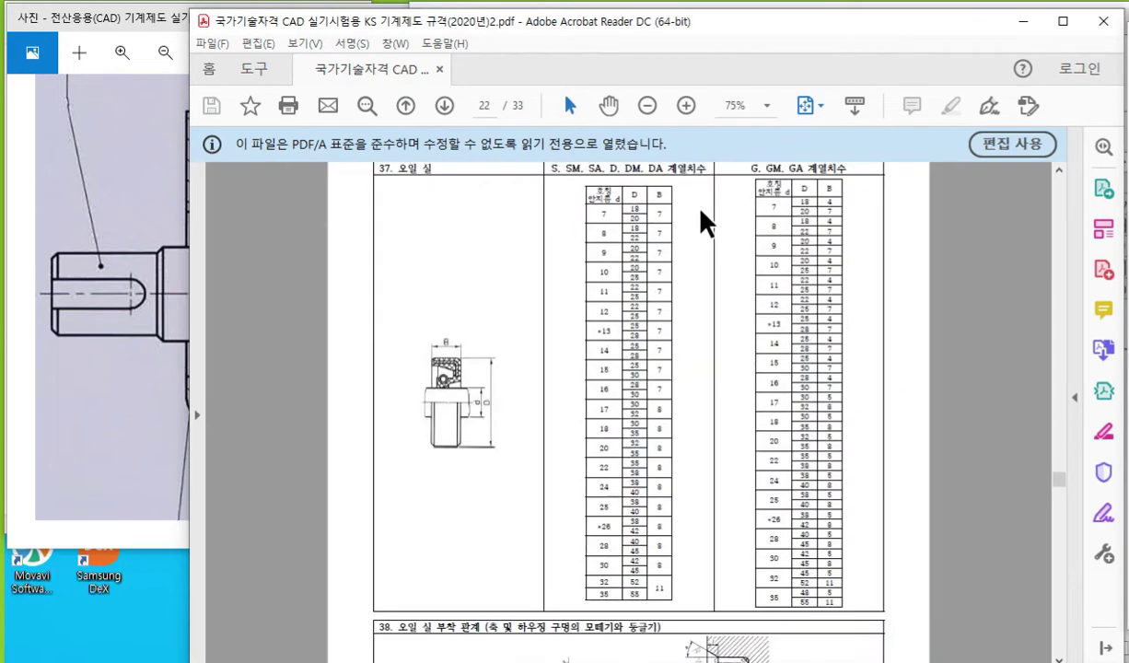
scroll(700, 211, "up", 1, "ctrl")
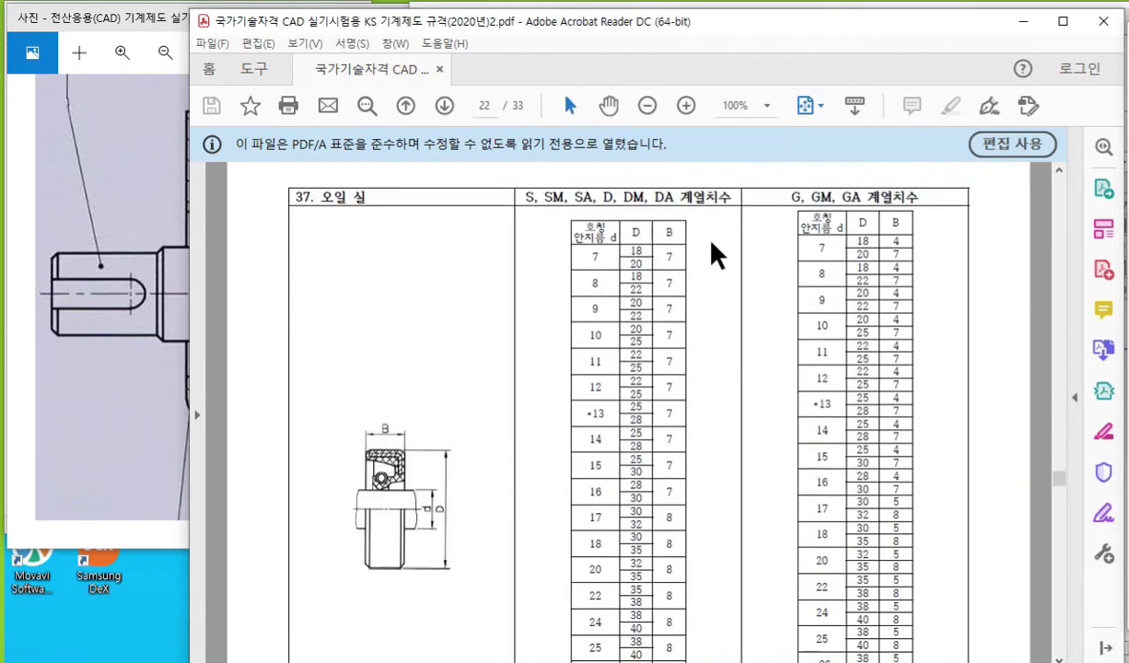
- Mark d on the oil seal figure and table with the screen pen, circle row 16, and note D=28 and B=4
key("F12")
mouse_move(398, 528)
left_mouse_down()
mouse_move(429, 527)
mouse_move(387, 490)
mouse_move(425, 489)
mouse_move(422, 521)
left_mouse_up()
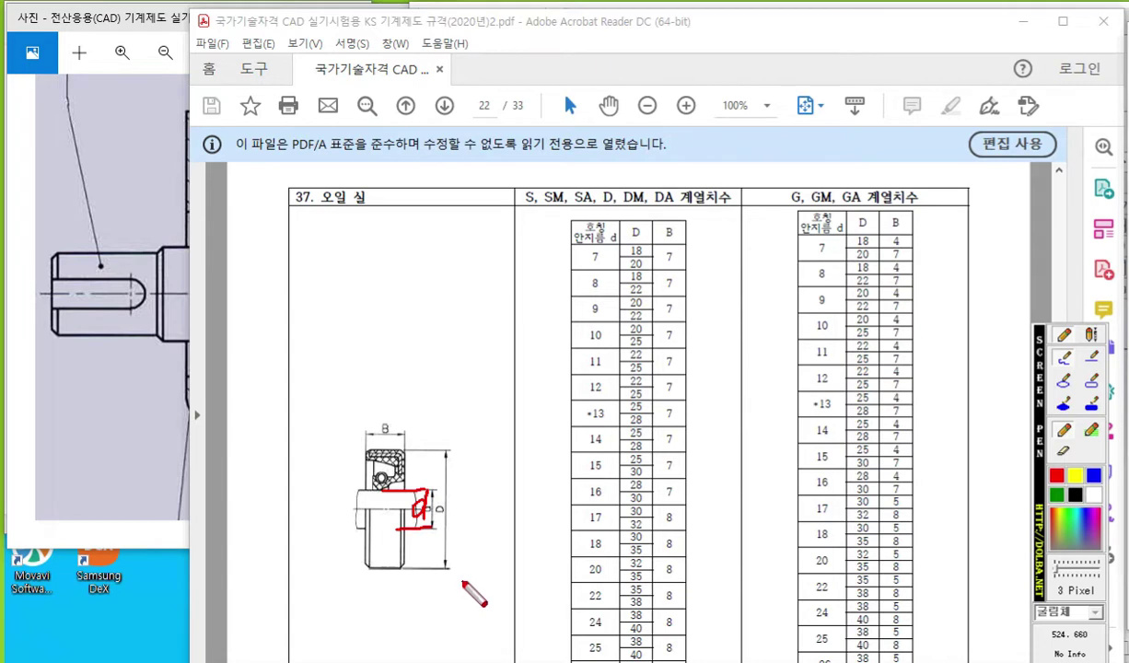
mouse_move(565, 218)
left_mouse_down()
mouse_move(552, 238)
mouse_move(566, 240)
left_mouse_up()
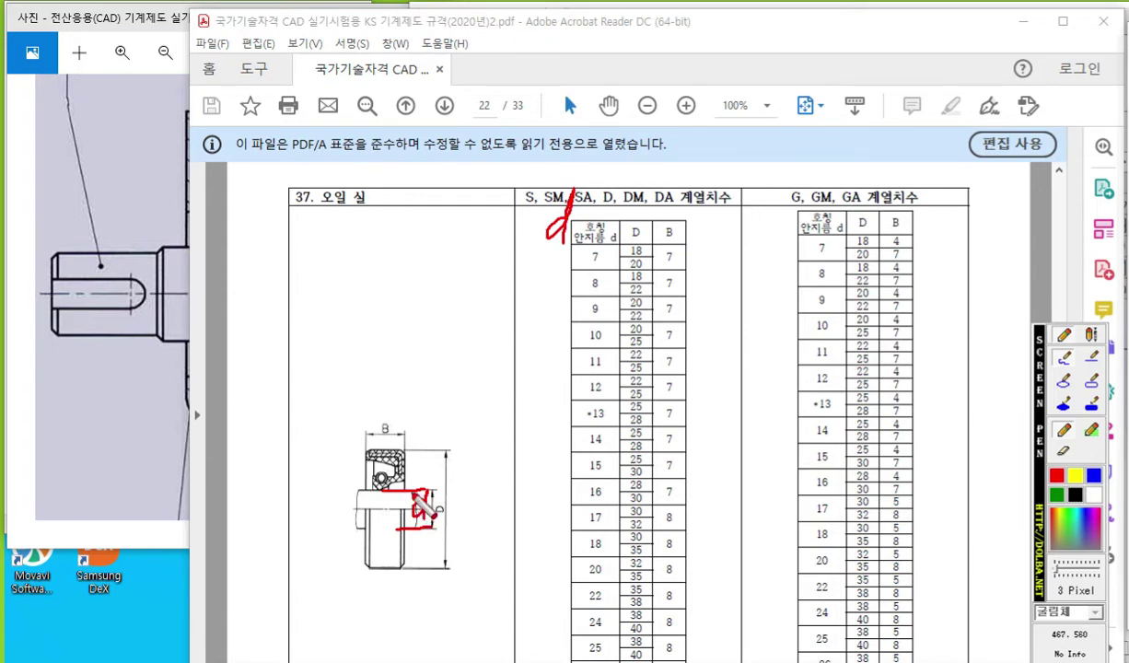
mouse_move(582, 476)
left_mouse_down()
mouse_move(573, 497)
mouse_move(598, 500)
left_mouse_up()
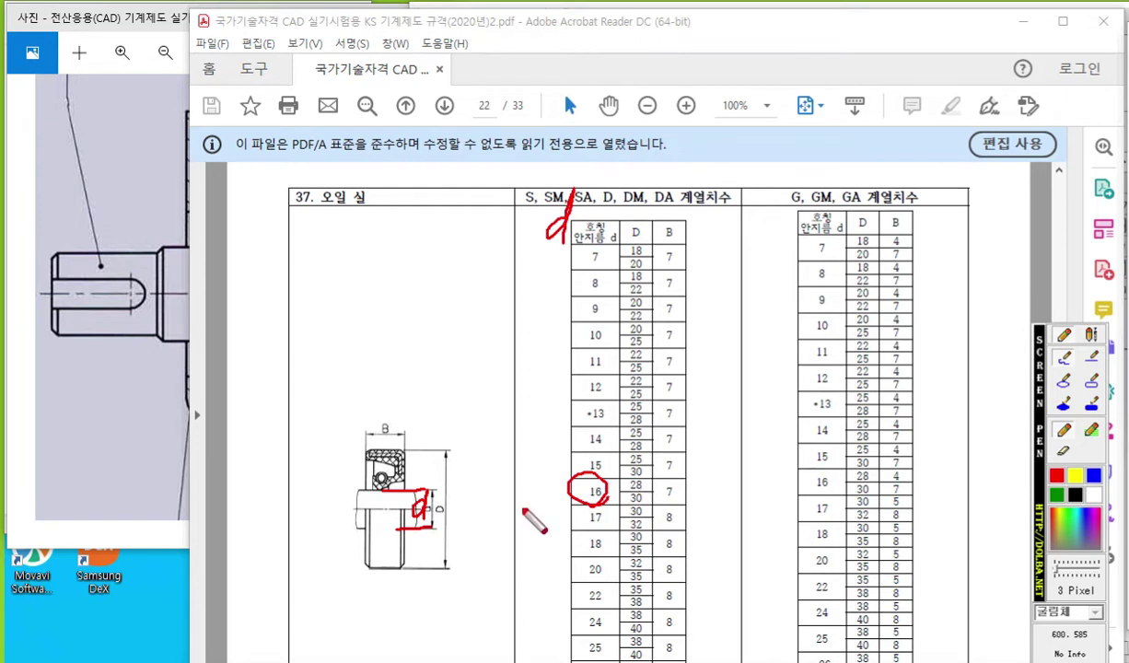
mouse_move(466, 504)
left_mouse_down()
mouse_move(453, 532)
mouse_move(479, 504)
mouse_move(513, 526)
mouse_move(521, 491)
left_mouse_up()
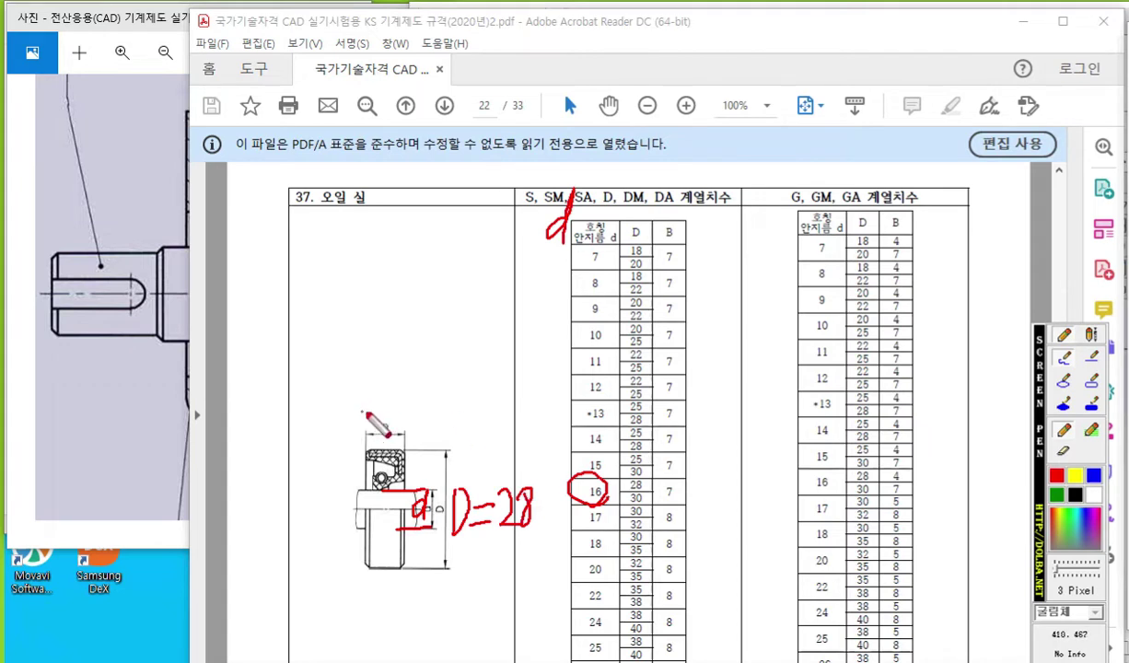
mouse_move(378, 386)
left_mouse_down()
mouse_move(373, 424)
mouse_move(430, 396)
mouse_move(426, 405)
mouse_move(455, 401)
mouse_move(449, 410)
left_mouse_up()
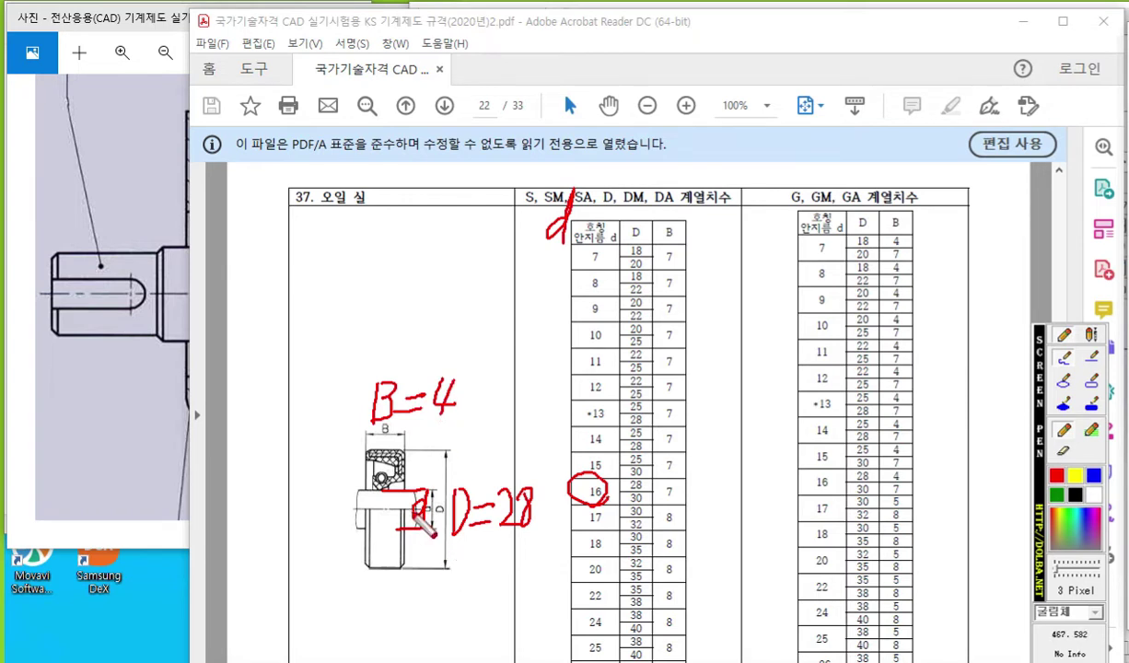
- Label the D and B columns of the S-series table, circle 28 in row 16 and cross out its B value
mouse_move(648, 488)
left_mouse_down()
mouse_move(623, 479)
mouse_move(652, 481)
left_mouse_up()
mouse_move(631, 217)
left_mouse_down()
mouse_move(631, 243)
mouse_move(645, 227)
mouse_move(633, 243)
mouse_move(670, 241)
mouse_move(681, 219)
mouse_move(672, 241)
left_mouse_up()
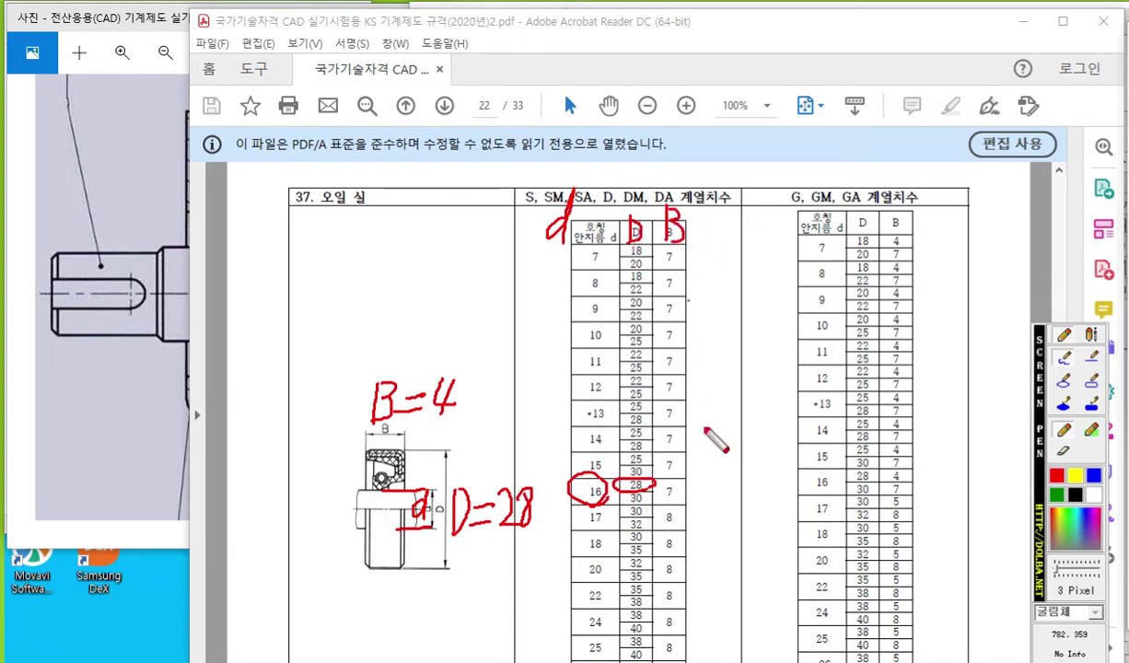
mouse_move(681, 480)
left_mouse_down()
mouse_move(657, 522)
mouse_move(683, 506)
left_mouse_up()
left_click(716, 530)
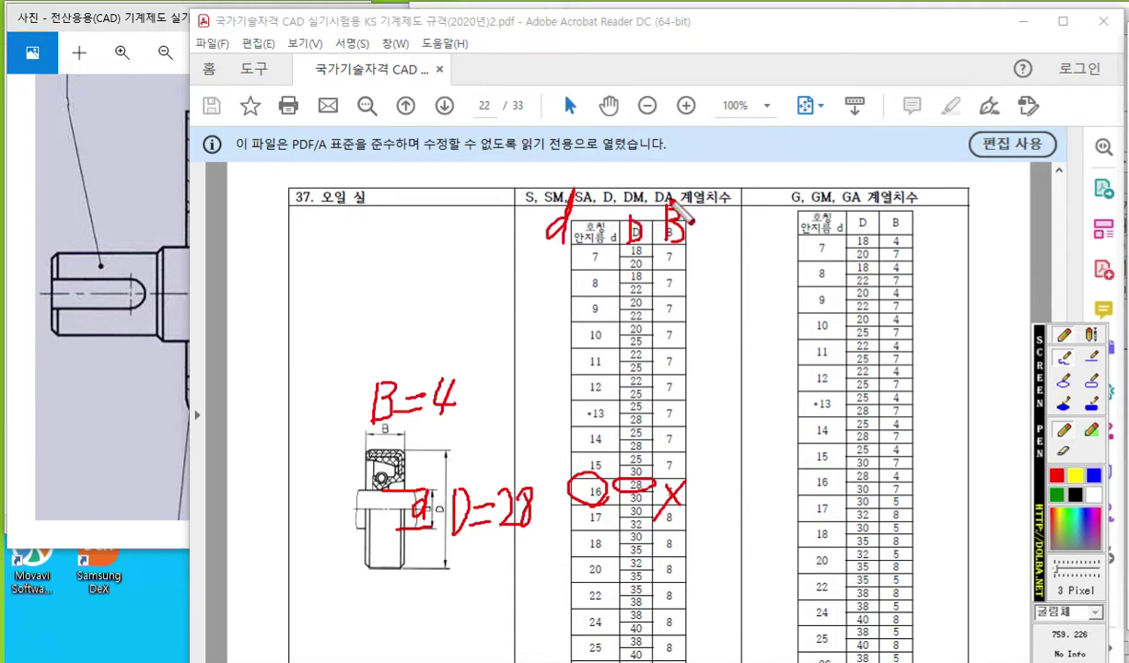
- Circle the seal lip detail in the oil seal figure and point an arrow with a handwritten note at it
mouse_move(377, 465)
left_mouse_down()
mouse_move(366, 486)
mouse_move(390, 478)
left_mouse_up()
left_click_drag(315, 459, 365, 470)
mouse_move(245, 445)
left_mouse_down()
mouse_move(265, 463)
mouse_move(276, 442)
mouse_move(295, 456)
mouse_move(282, 490)
left_mouse_up()
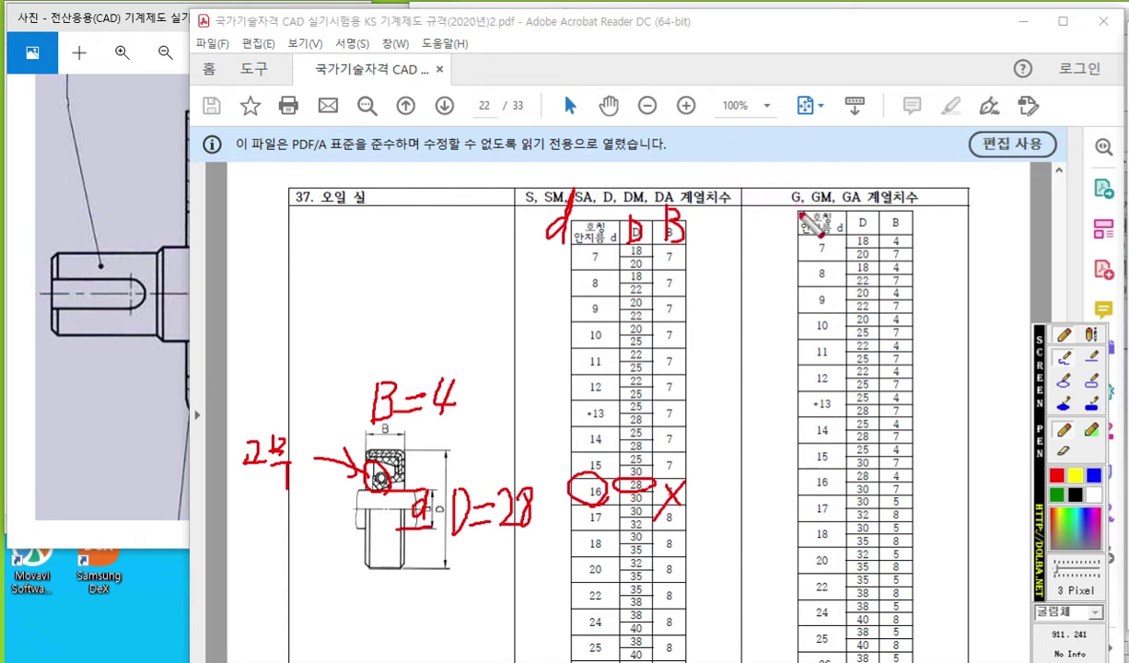
- Mark row 16 of the G, GM, GA table with D 28 and B 4, and clear all pen marks
mouse_move(827, 496)
left_mouse_down()
mouse_move(799, 470)
mouse_move(838, 484)
left_mouse_up()
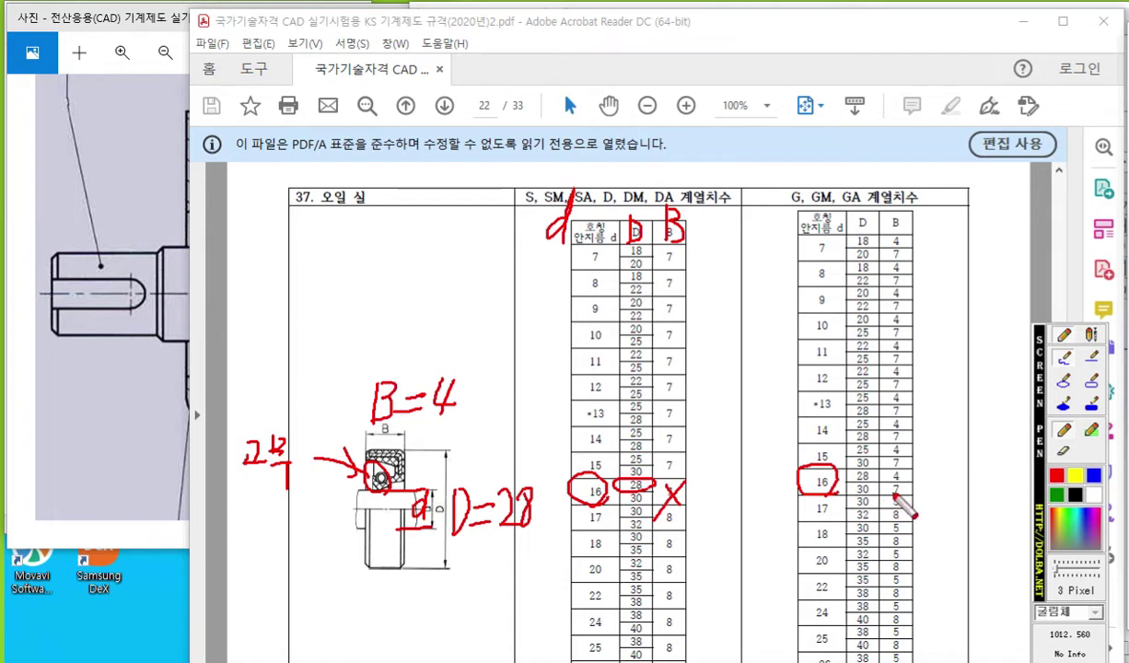
mouse_move(841, 480)
left_mouse_down()
mouse_move(910, 476)
mouse_move(902, 484)
mouse_move(919, 465)
left_mouse_up()
mouse_move(842, 460)
left_mouse_down()
mouse_move(842, 481)
mouse_move(856, 464)
left_mouse_up()
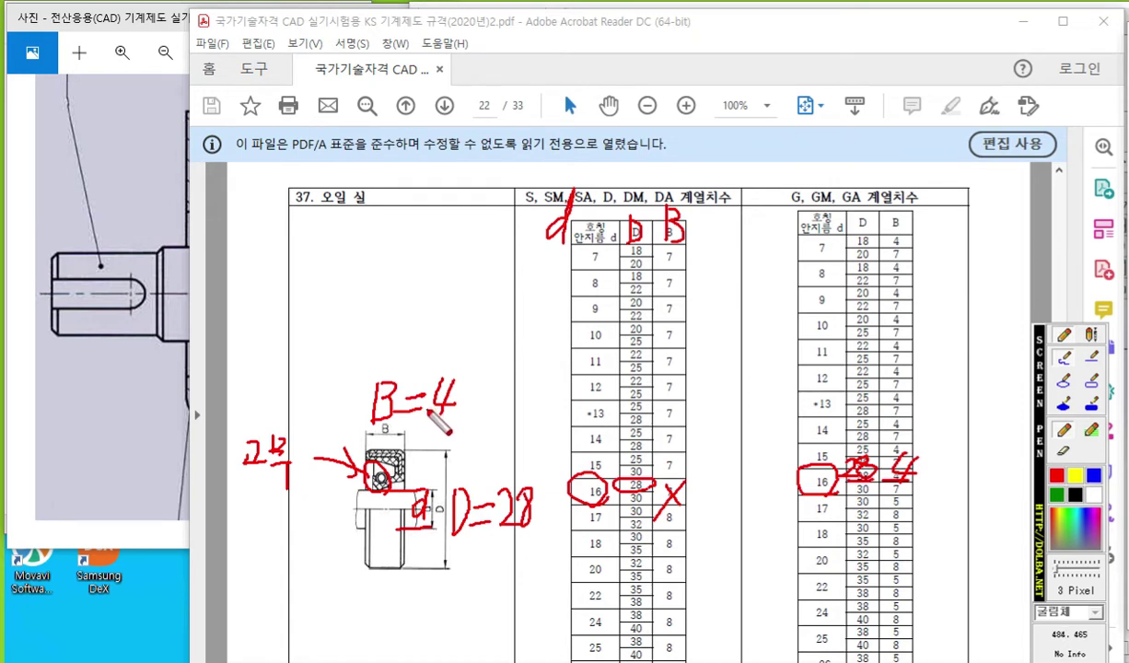
right_click(553, 445)
- Go to section 38 on oil seal mounting chamfers and fillets and enlarge its figures for the shaft and housing bore
scroll(621, 460, "down", 3)
scroll(607, 470, "down", 10)
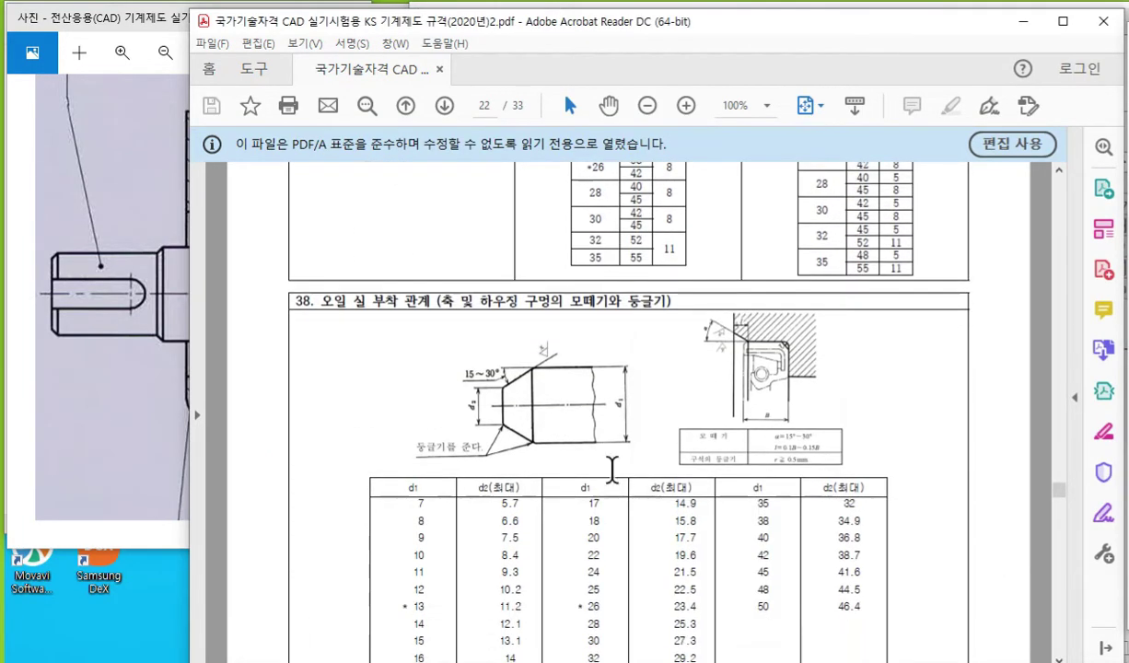
scroll(613, 473, "down", 1)
scroll(592, 387, "up", 3, "ctrl")
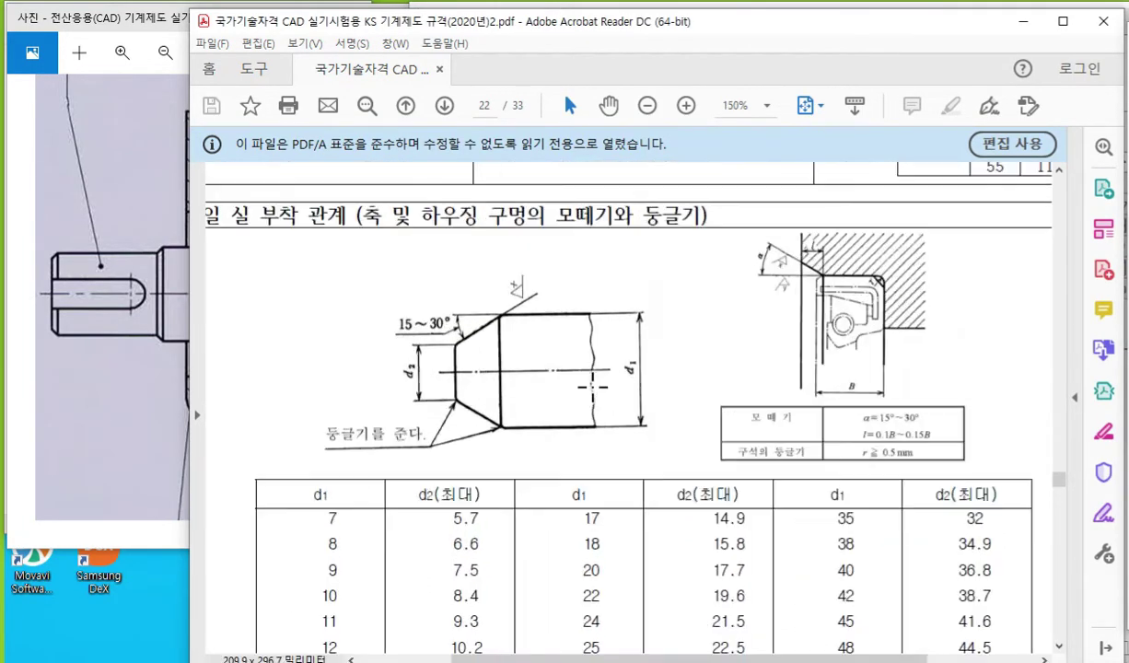
- Place the assembly drawing beside the standard, mark the shaft's chamfered corners, circle the shaft chamfer in the figure, and write 38 above it
left_click(140, 375)
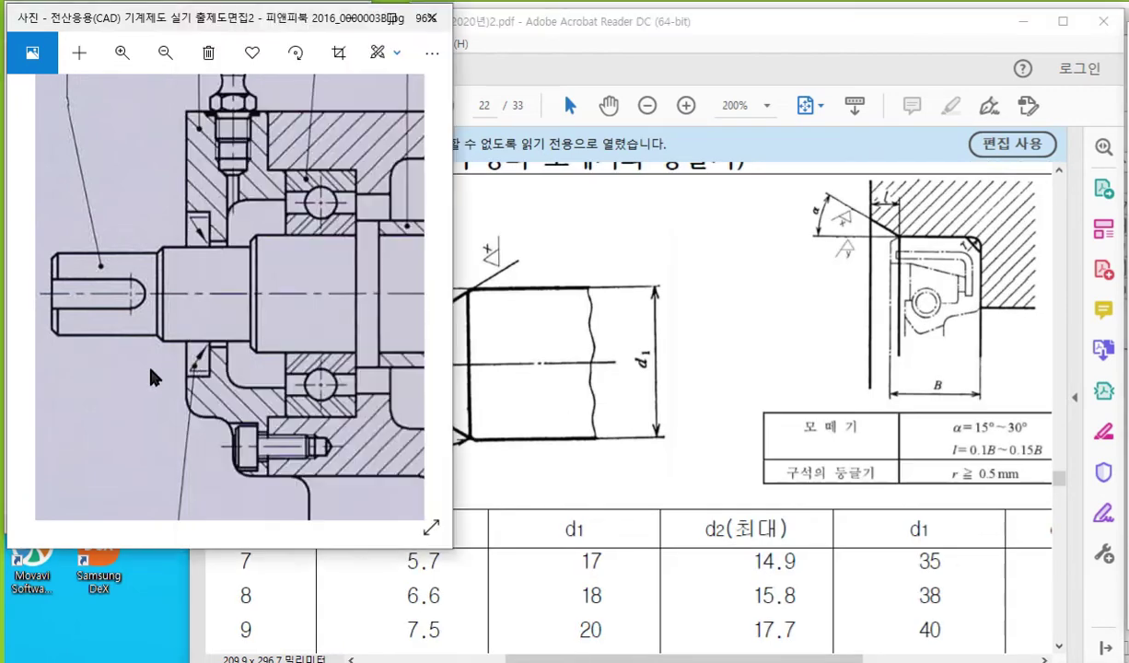
left_click_drag(264, 22, 161, 51)
key("ctrl+F1")
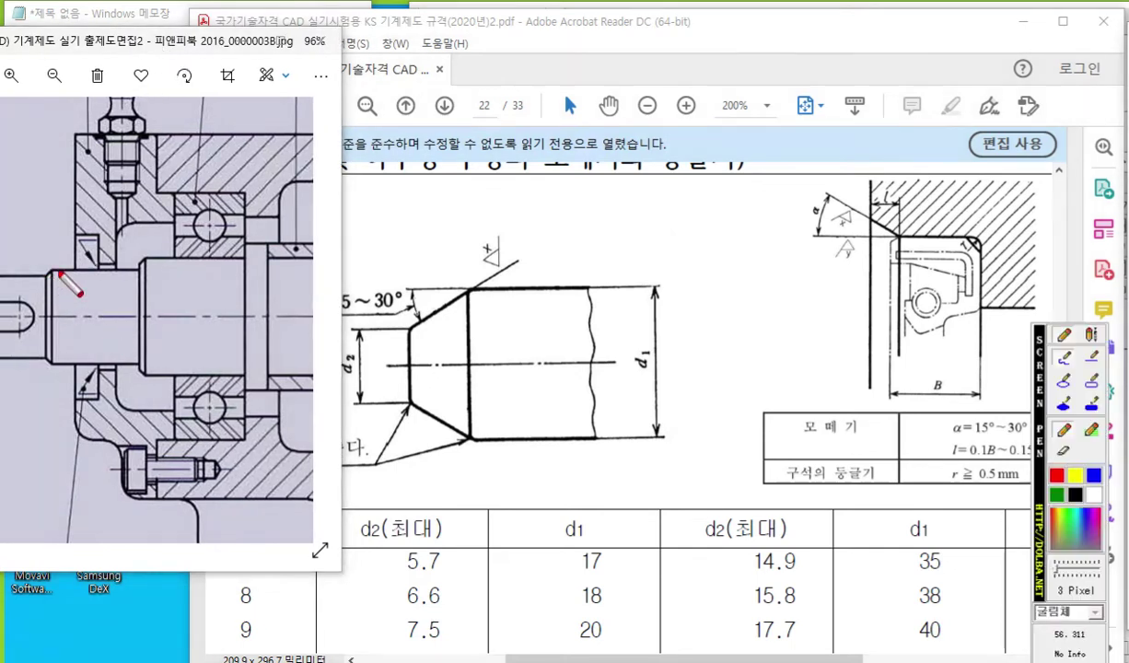
left_click_drag(65, 269, 34, 276)
left_click_drag(57, 365, 37, 353)
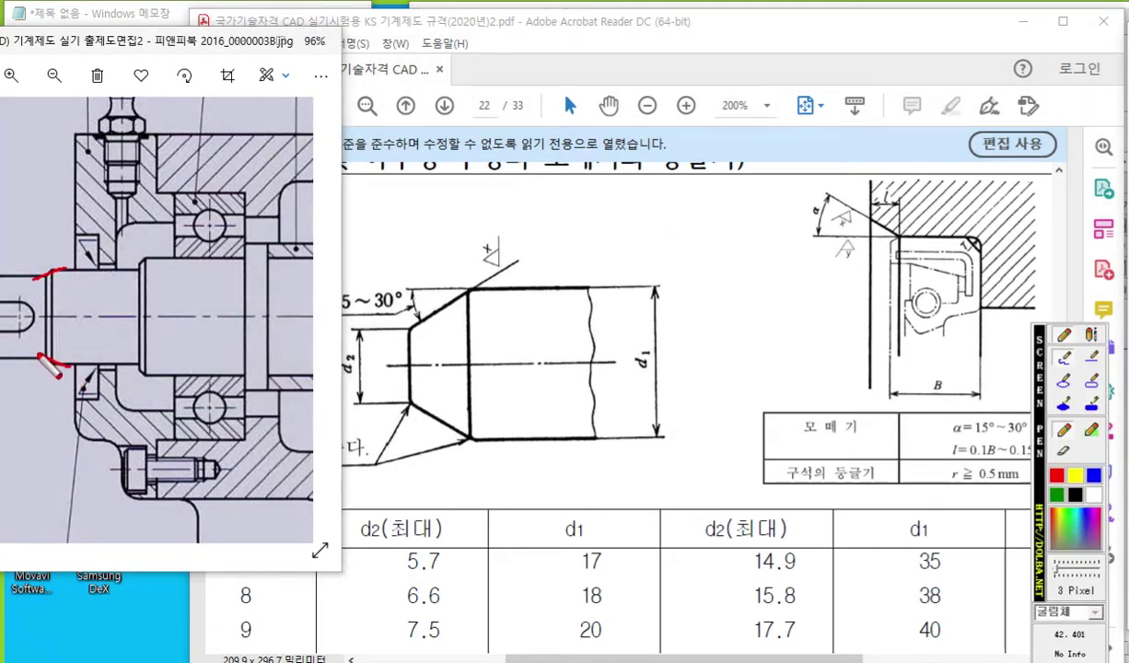
left_click_drag(396, 306, 483, 345)
mouse_move(395, 275)
left_mouse_down()
mouse_move(444, 353)
mouse_move(478, 369)
left_mouse_up()
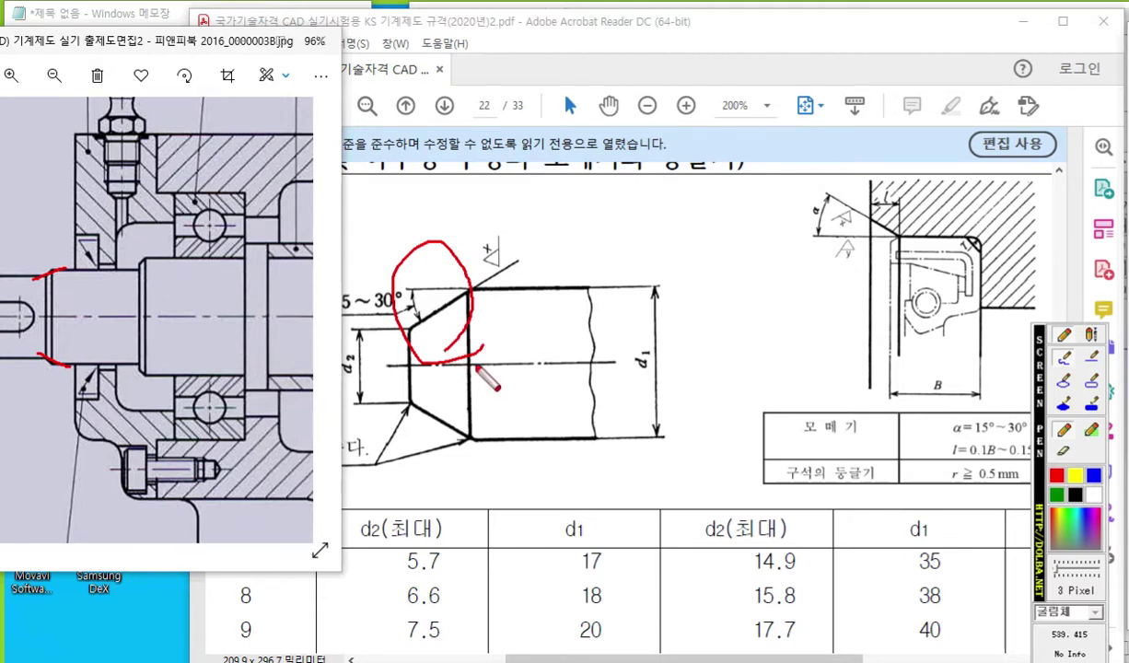
mouse_move(357, 167)
left_mouse_down()
mouse_move(365, 221)
mouse_move(410, 165)
mouse_move(396, 175)
left_mouse_up()
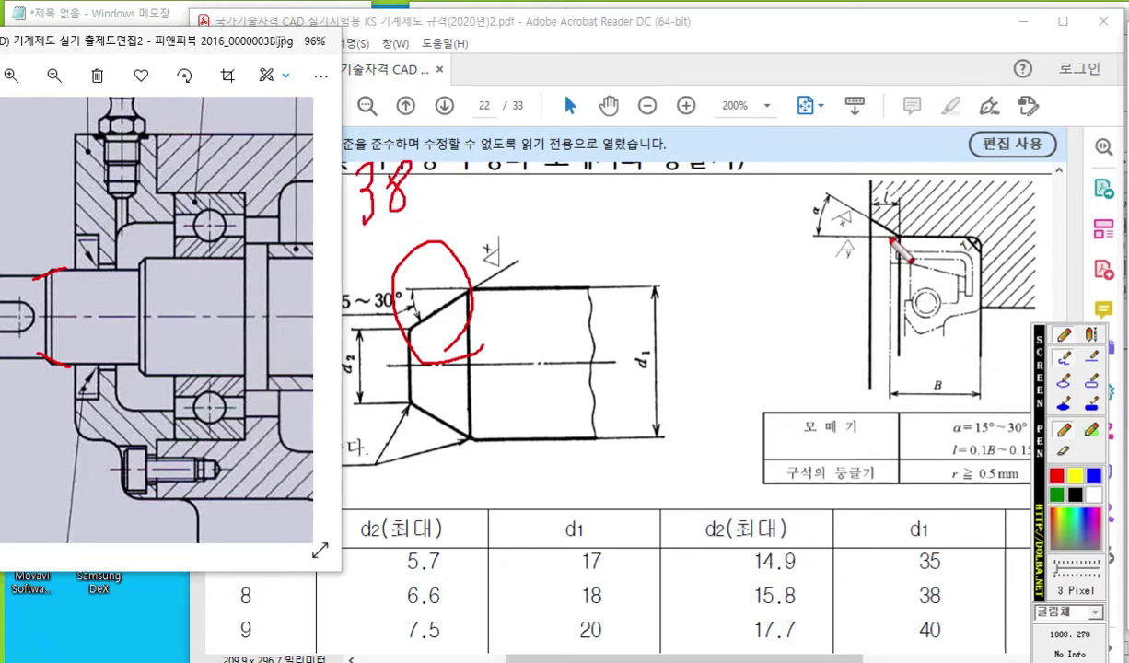
- Trace the housing bore outline and matching seal recess in the assembly drawing, link them with an arrow, and clear all pen marks
mouse_move(973, 175)
left_mouse_down()
mouse_move(952, 184)
mouse_move(972, 180)
mouse_move(963, 213)
mouse_move(1013, 189)
mouse_move(954, 196)
mouse_move(939, 248)
mouse_move(897, 237)
mouse_move(972, 242)
mouse_move(983, 337)
left_mouse_up()
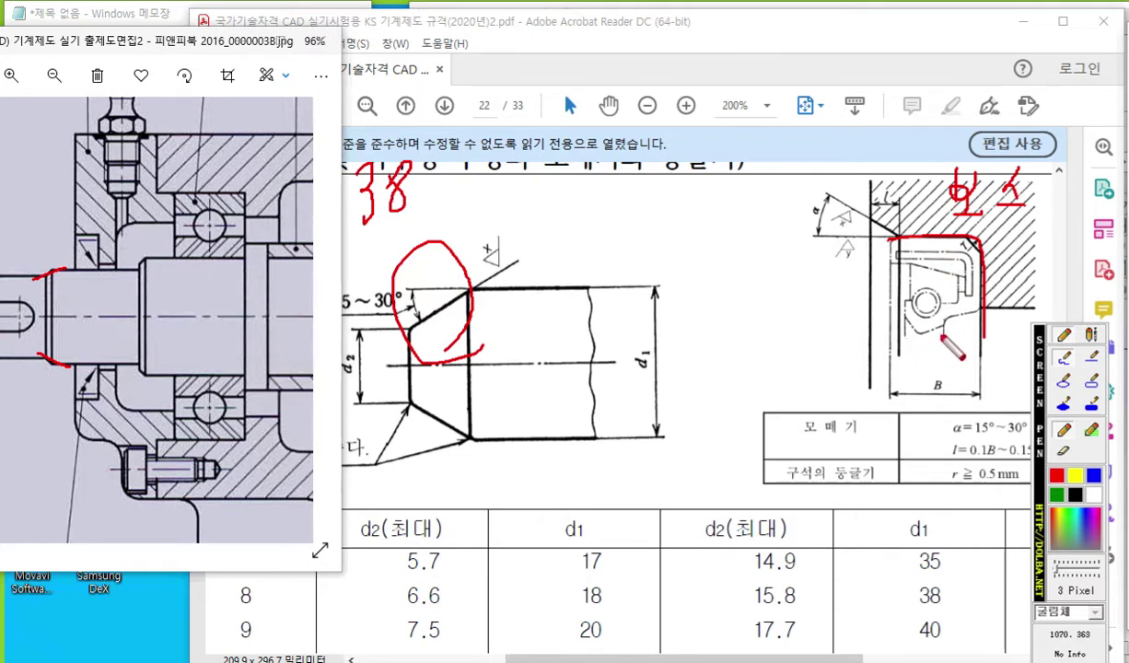
mouse_move(64, 232)
left_mouse_down()
mouse_move(98, 232)
mouse_move(101, 368)
left_mouse_up()
left_click_drag(61, 402, 102, 401)
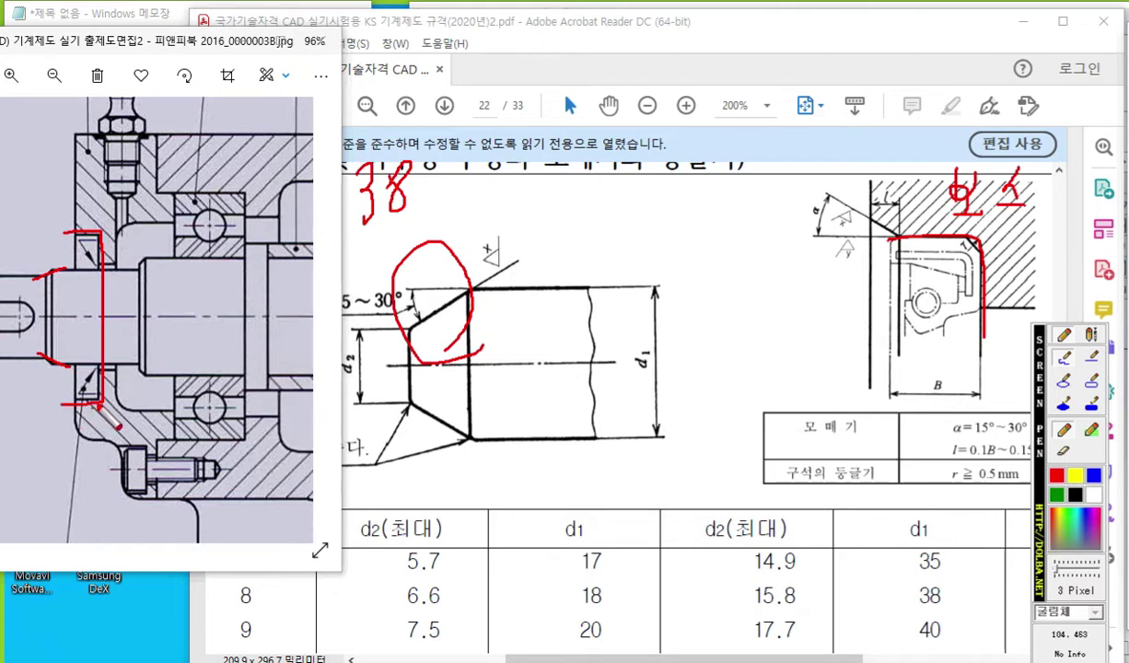
mouse_move(95, 235)
left_mouse_down()
mouse_move(746, 105)
mouse_move(833, 129)
mouse_move(778, 168)
left_mouse_up()
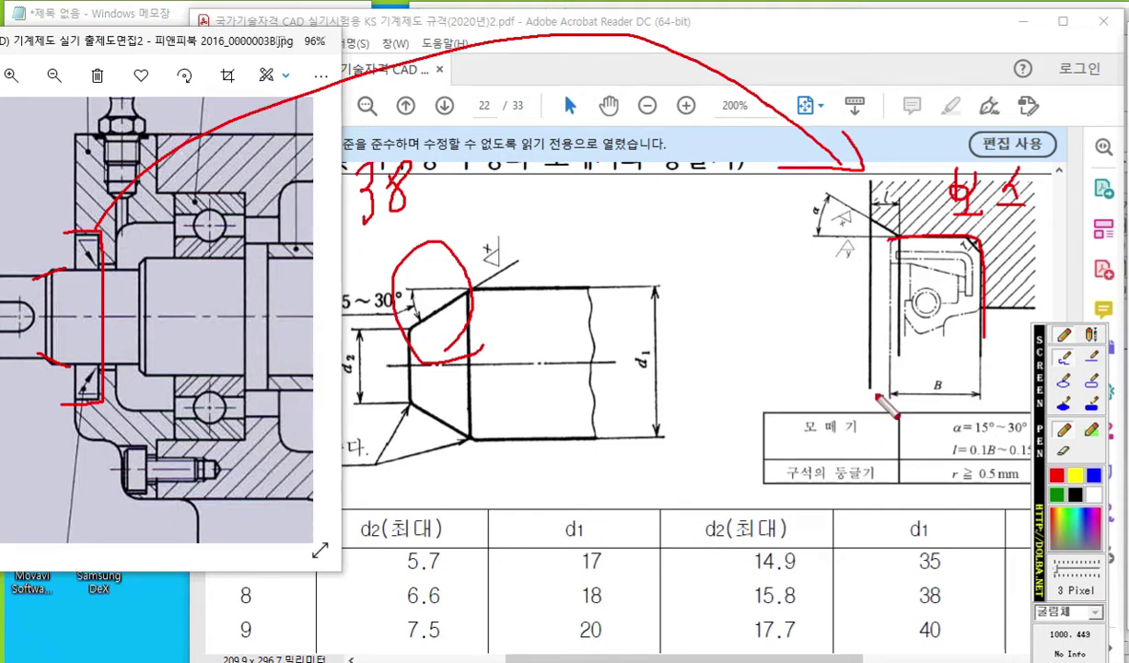
key("Escape")
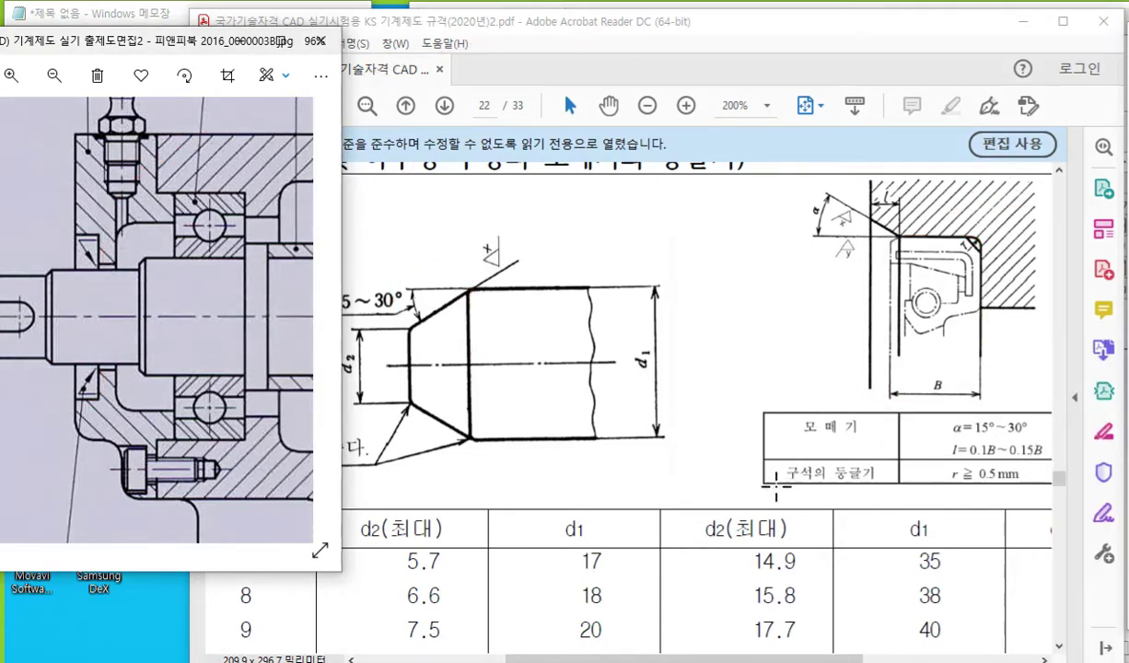
- Enlarge the housing bore figure to 300%, circle its corner radius r and write r ≥ 0.5 beside it
left_click_drag(778, 655, 856, 653)
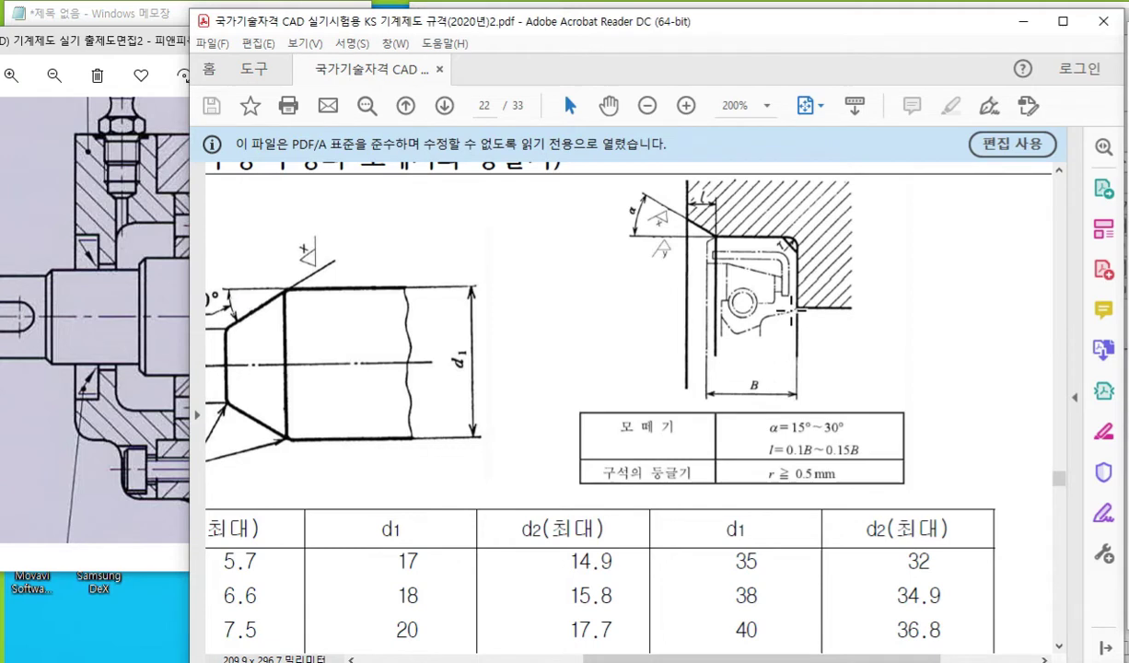
scroll(798, 311, "up", 1, "ctrl")
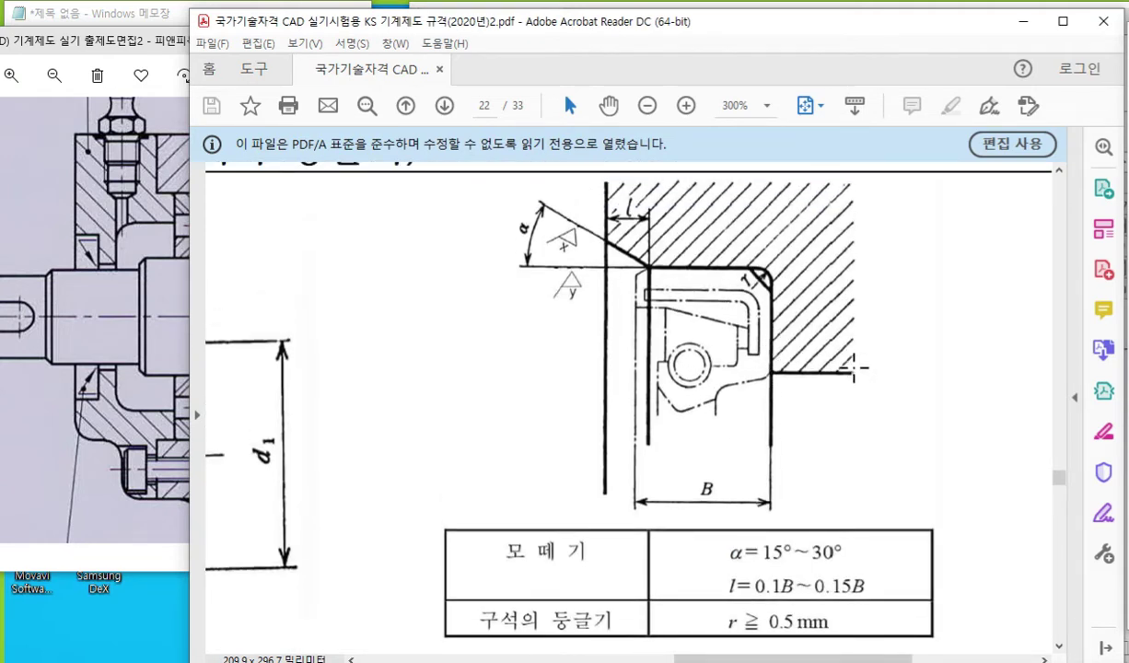
key("F9")
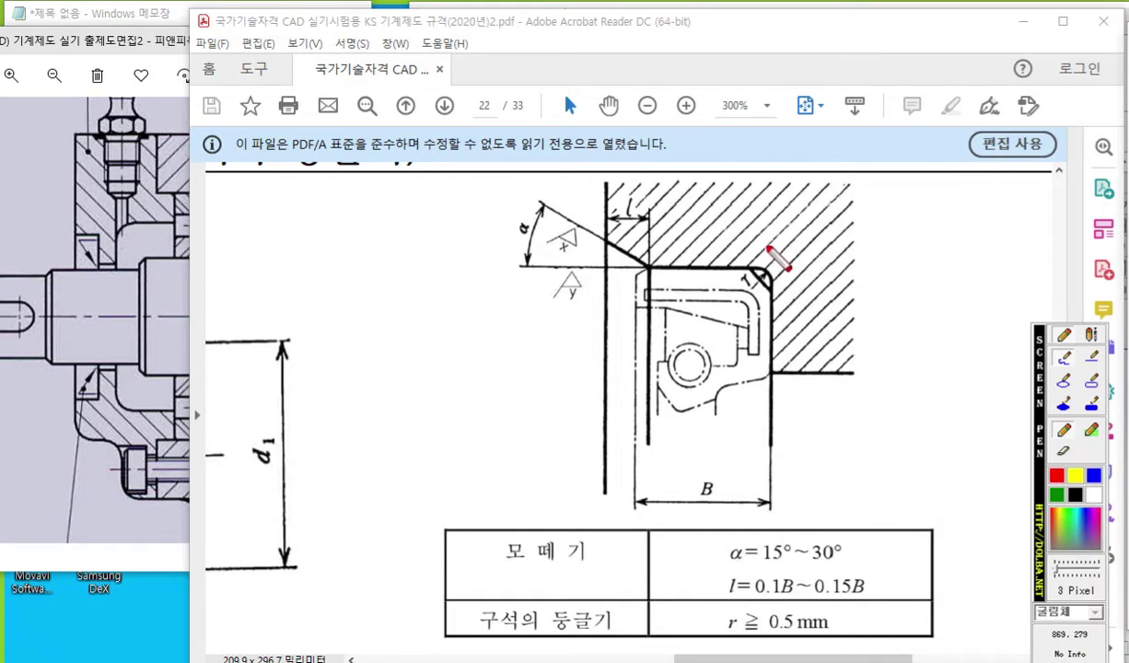
mouse_move(743, 272)
left_mouse_down()
mouse_move(736, 287)
mouse_move(833, 233)
mouse_move(900, 267)
left_mouse_up()
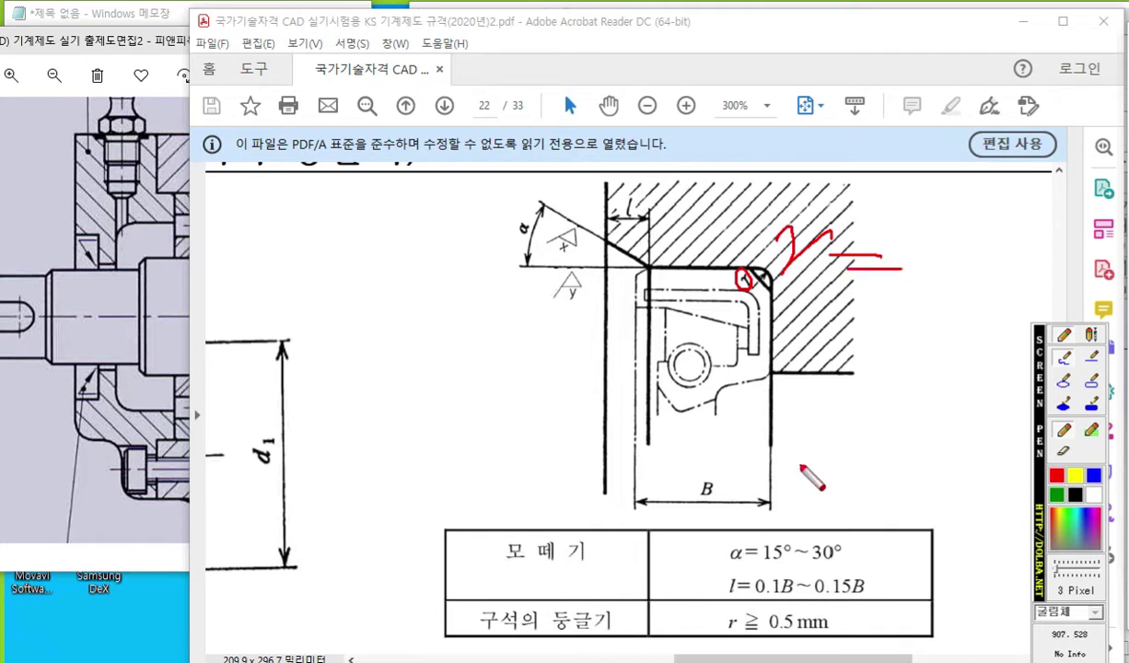
mouse_move(848, 206)
left_mouse_down()
mouse_move(867, 221)
mouse_move(831, 252)
left_mouse_up()
mouse_move(935, 219)
left_mouse_down()
mouse_move(921, 255)
mouse_move(951, 258)
mouse_move(937, 267)
left_mouse_up()
mouse_move(971, 219)
left_mouse_down()
mouse_move(965, 263)
mouse_move(1007, 215)
left_mouse_up()
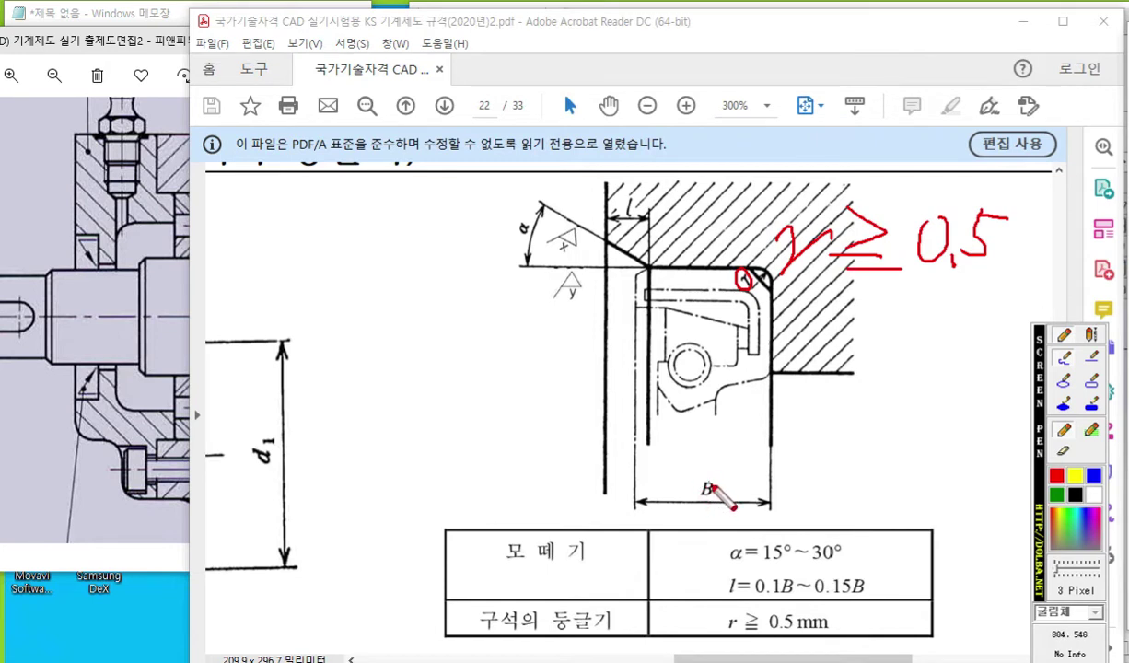
- Mark the limits of width B with the note =4, trace the housing face, box the seal recess, and underline the PDF title
left_click_drag(635, 361, 633, 432)
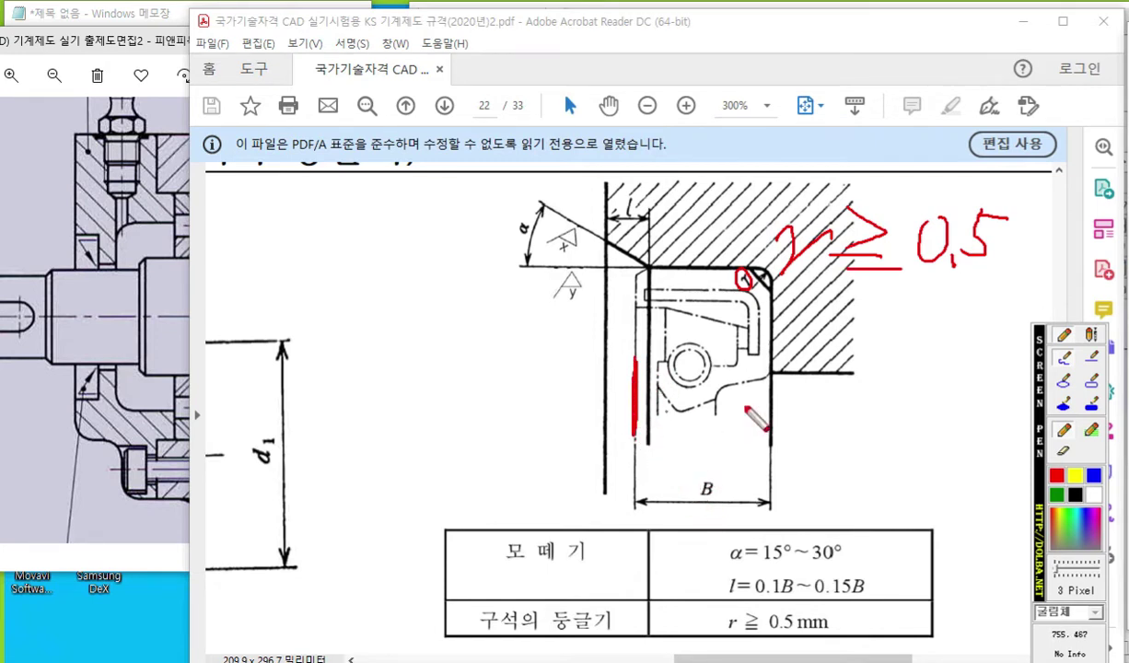
left_click_drag(769, 338, 764, 427)
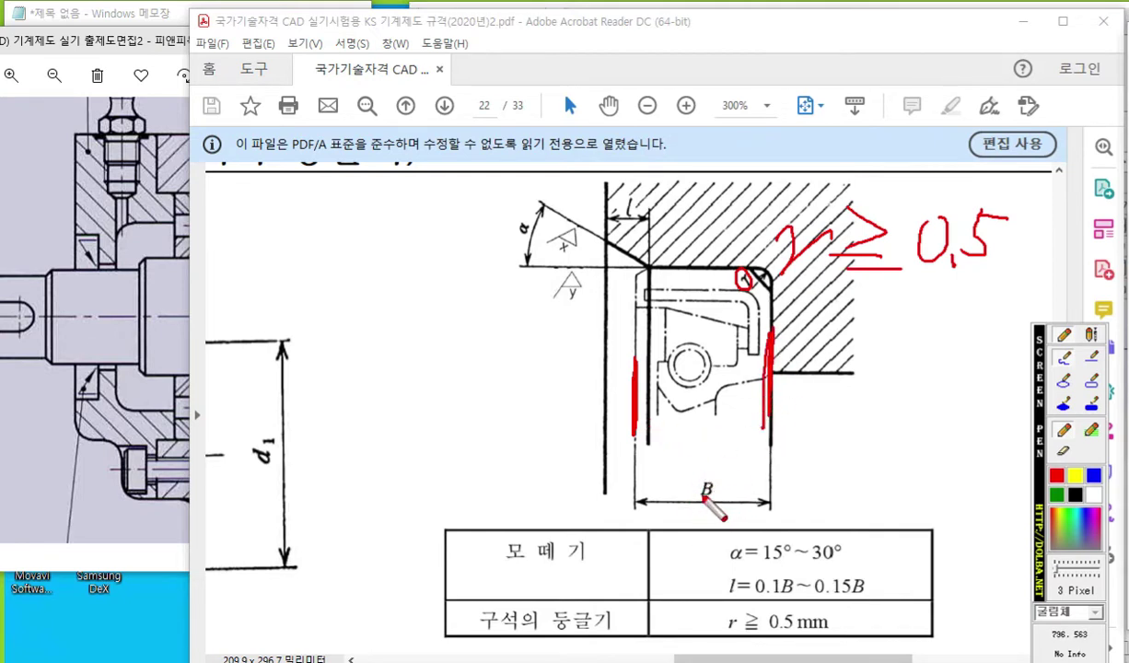
mouse_move(721, 478)
left_mouse_down()
mouse_move(747, 489)
mouse_move(741, 501)
left_mouse_up()
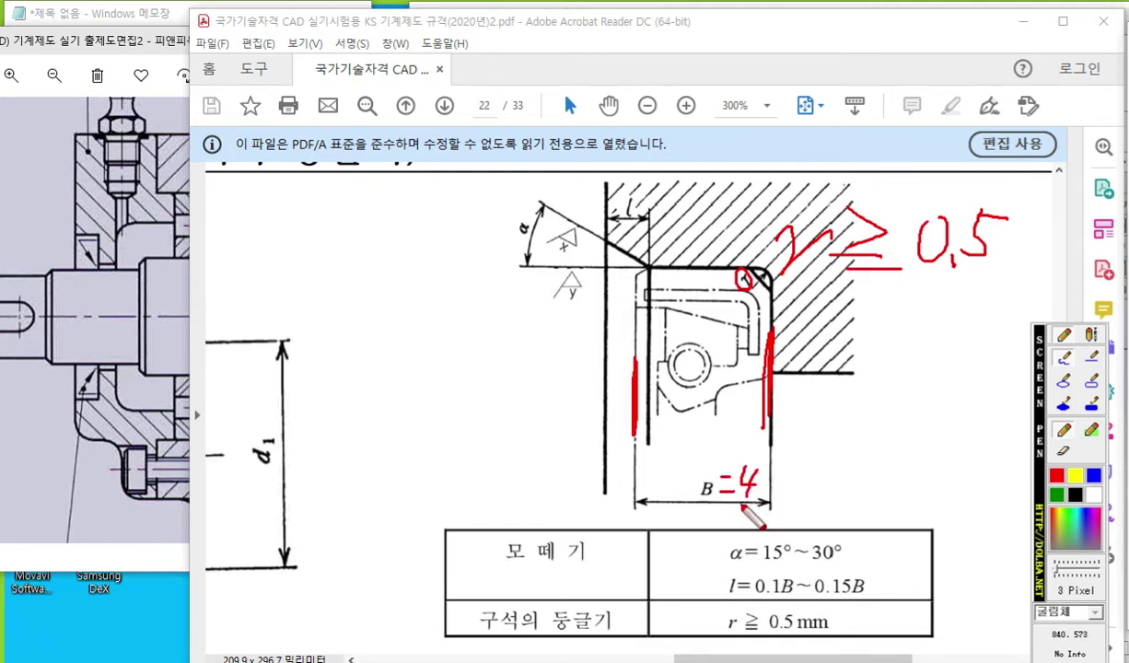
left_click_drag(601, 162, 602, 490)
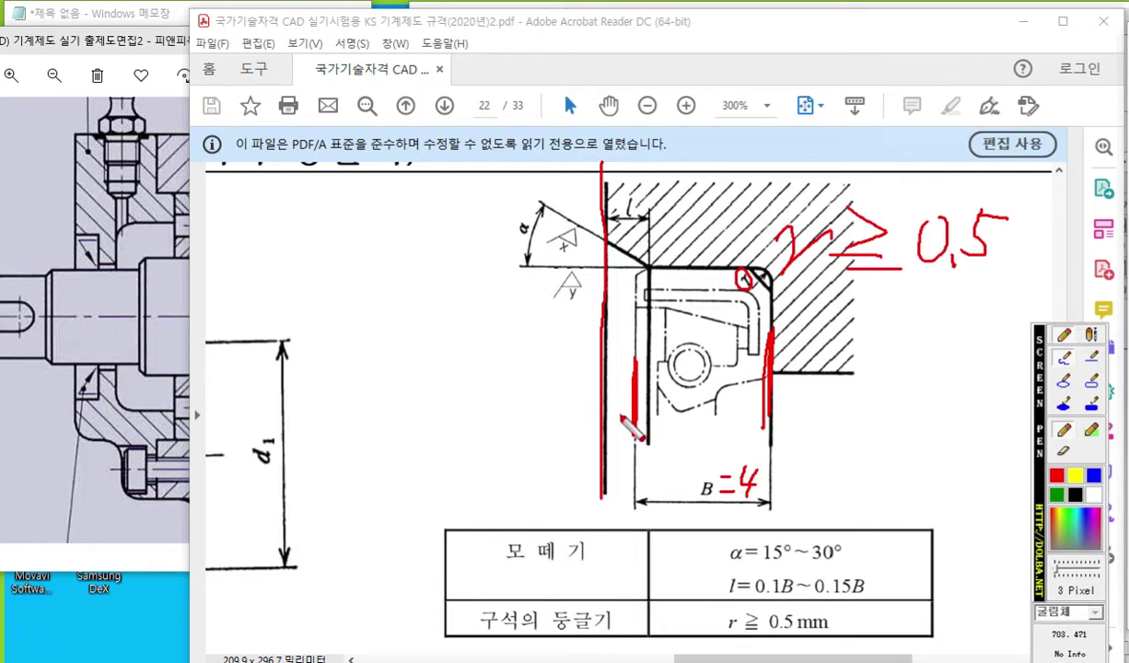
mouse_move(81, 364)
left_mouse_down()
mouse_move(98, 391)
mouse_move(81, 401)
mouse_move(81, 365)
left_mouse_up()
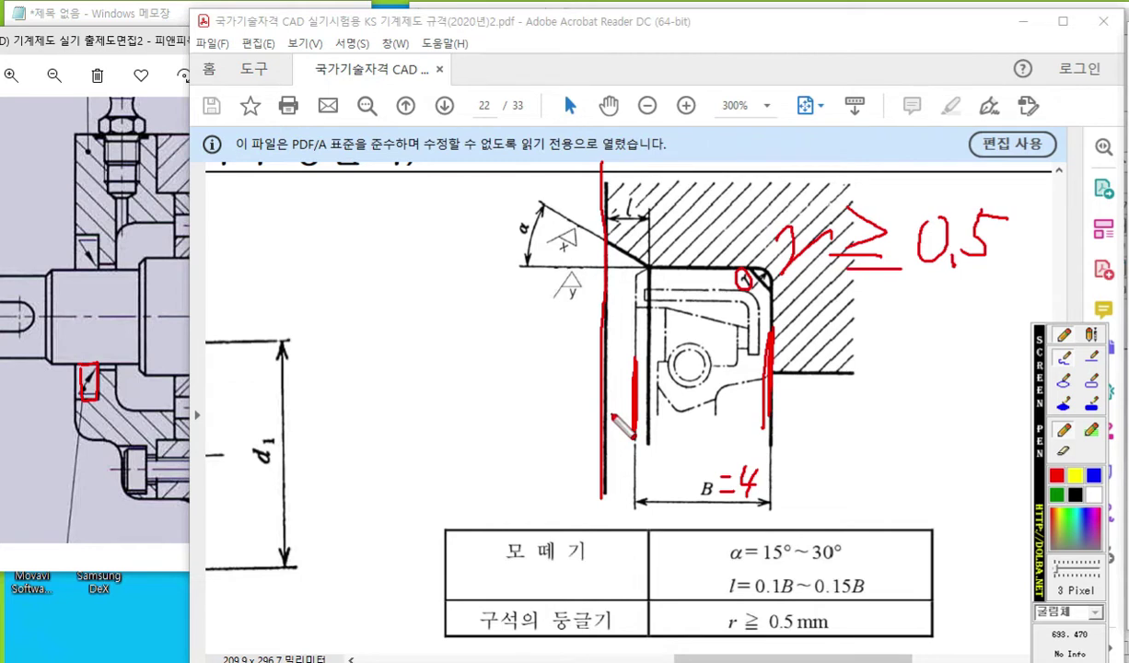
left_click_drag(232, 29, 531, 34)
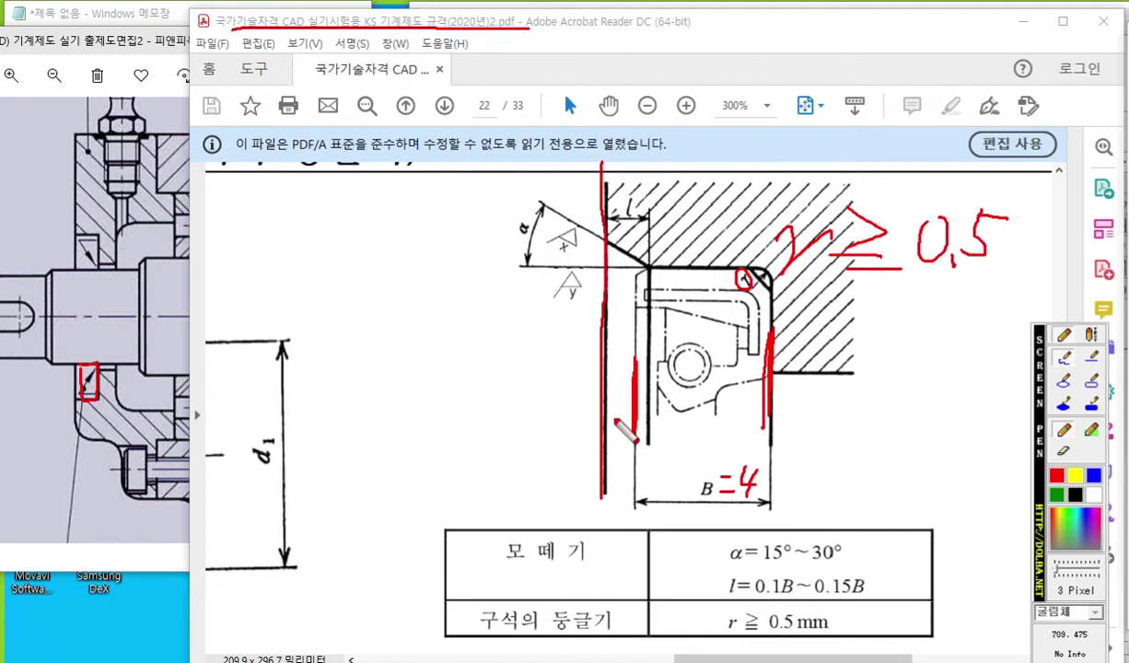
- Draw a dimension labelled B' from the housing face to the recess shoulder below the figure, and clear all pen marks
mouse_move(604, 497)
left_mouse_down()
mouse_move(609, 569)
mouse_move(756, 547)
left_mouse_up()
left_click_drag(773, 481, 775, 537)
left_click_drag(753, 533, 753, 554)
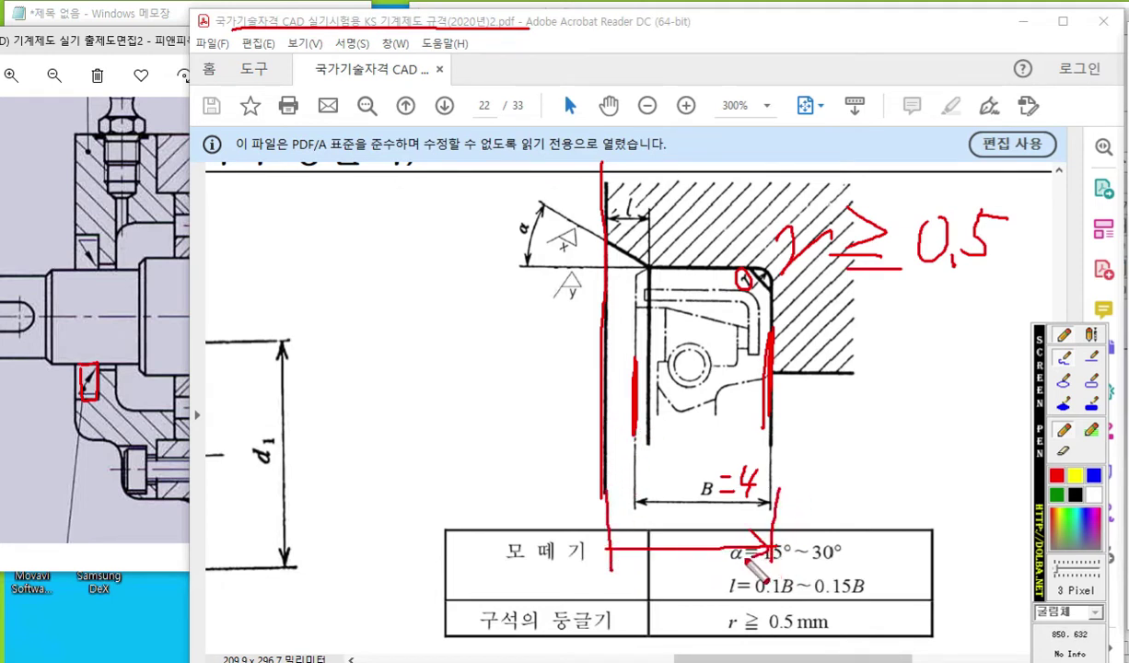
left_click_drag(636, 532, 642, 565)
mouse_move(661, 511)
left_mouse_down()
mouse_move(662, 543)
mouse_move(663, 528)
mouse_move(663, 544)
mouse_move(689, 541)
left_mouse_up()
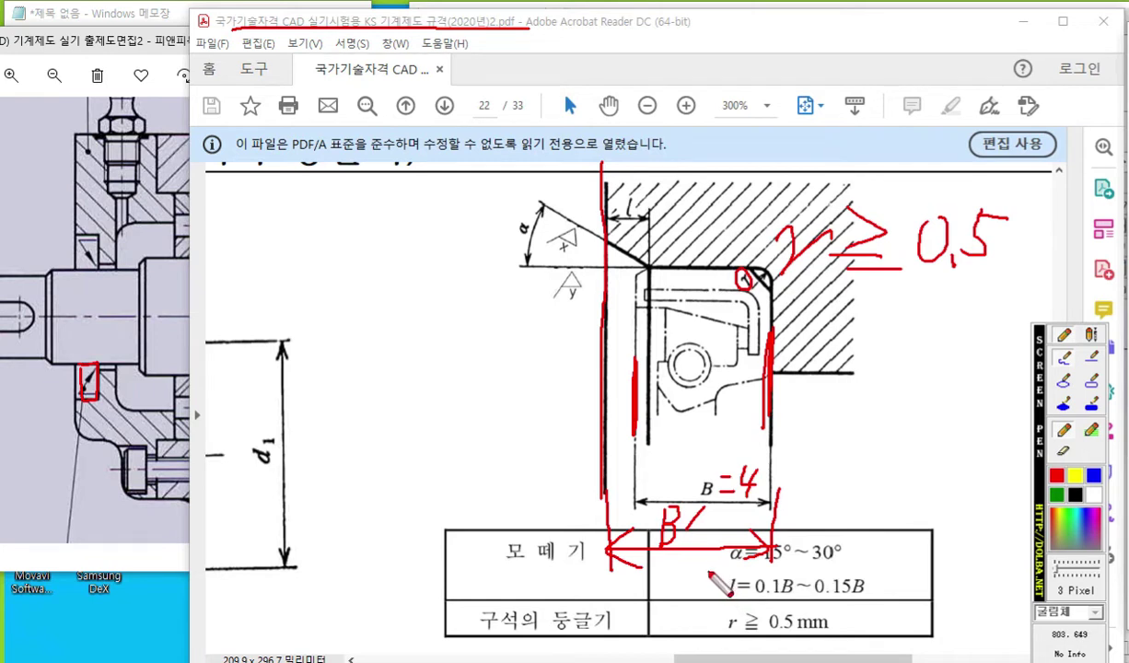
key("Escape")
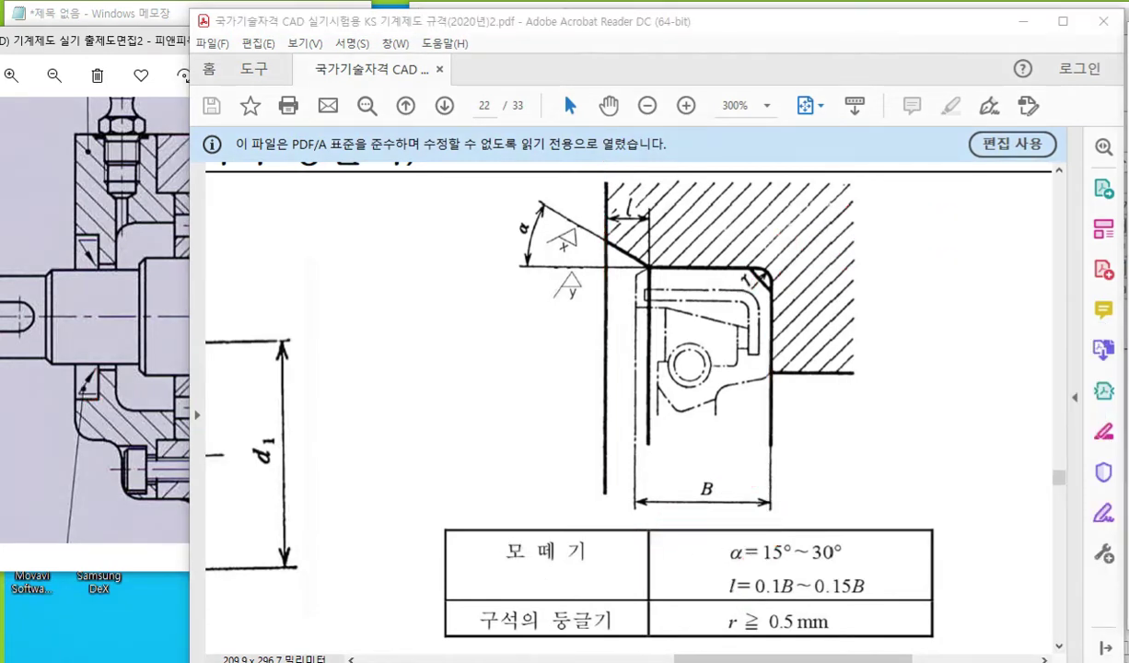
- Switch to the Notepad notes and add the line B'=Bx0.2(B 6이하) below the existing text, separated by a blank line
mouse_move(515, 662)
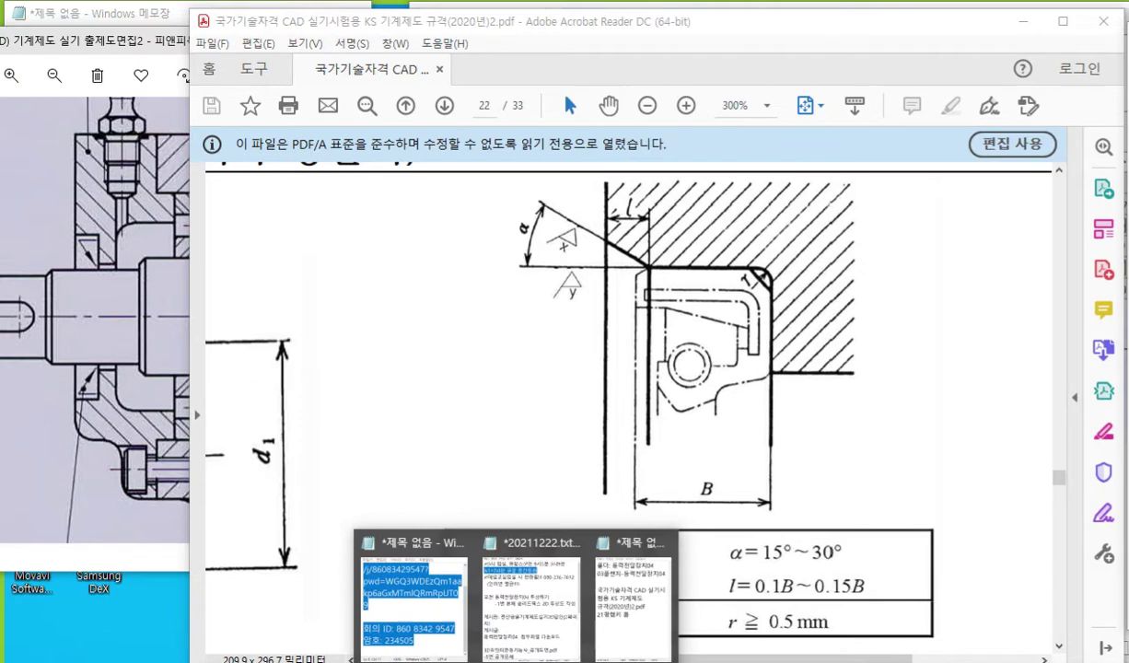
left_click(649, 590)
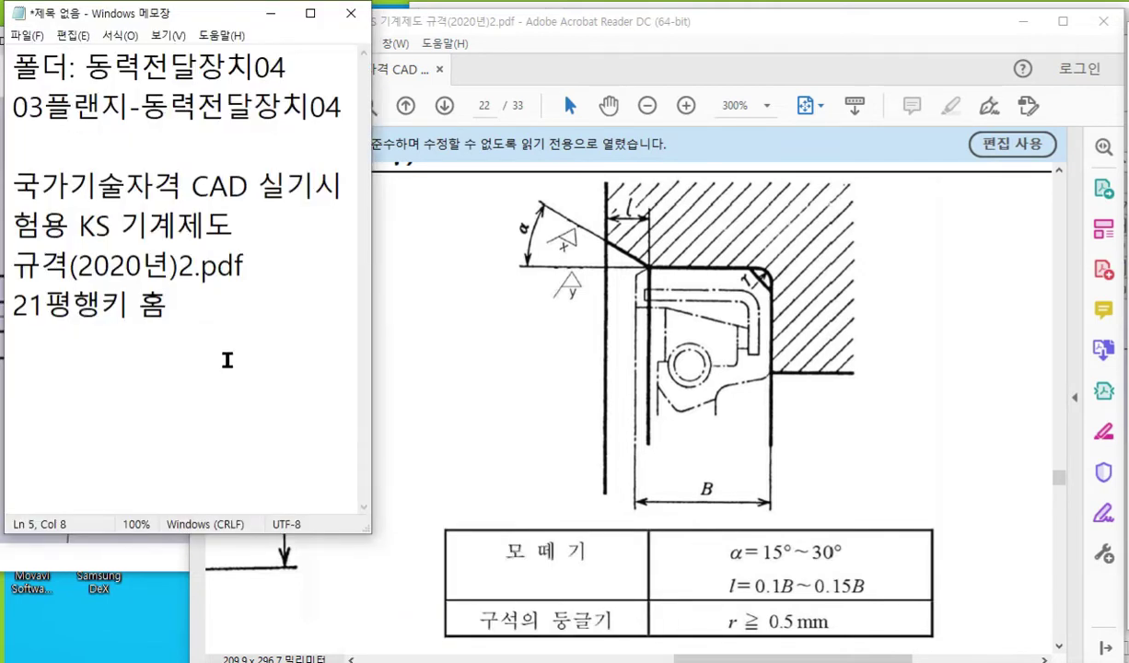
key("Return")
key("Return")
type("B")
type("'=B")
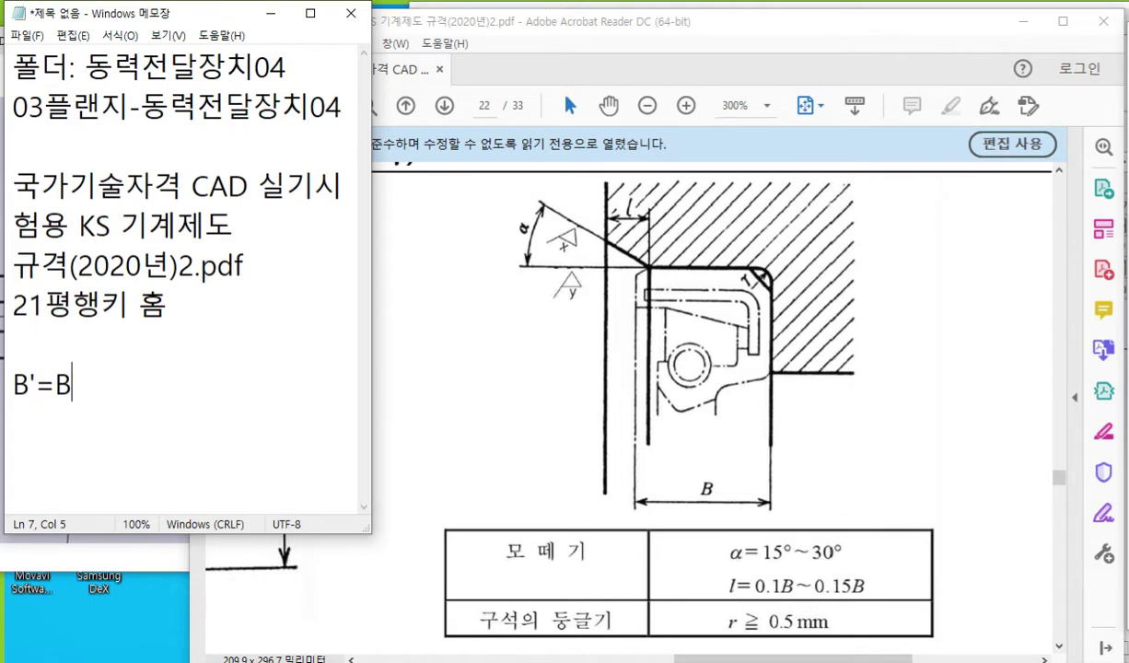
type("x0.2(B")
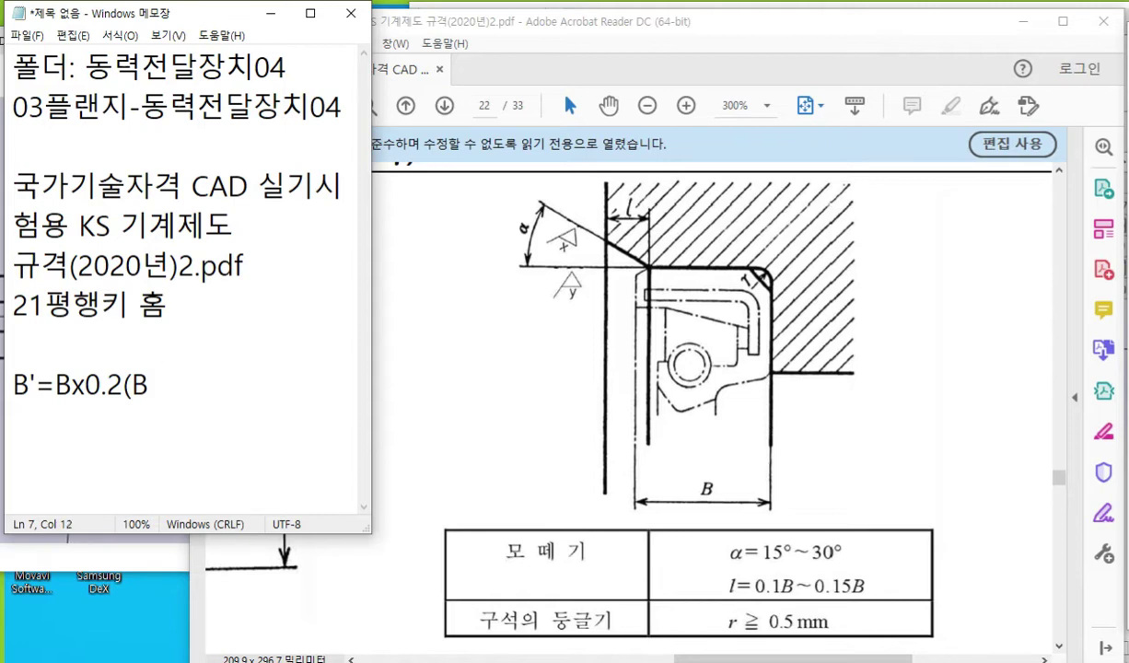
type(" 6이하)")
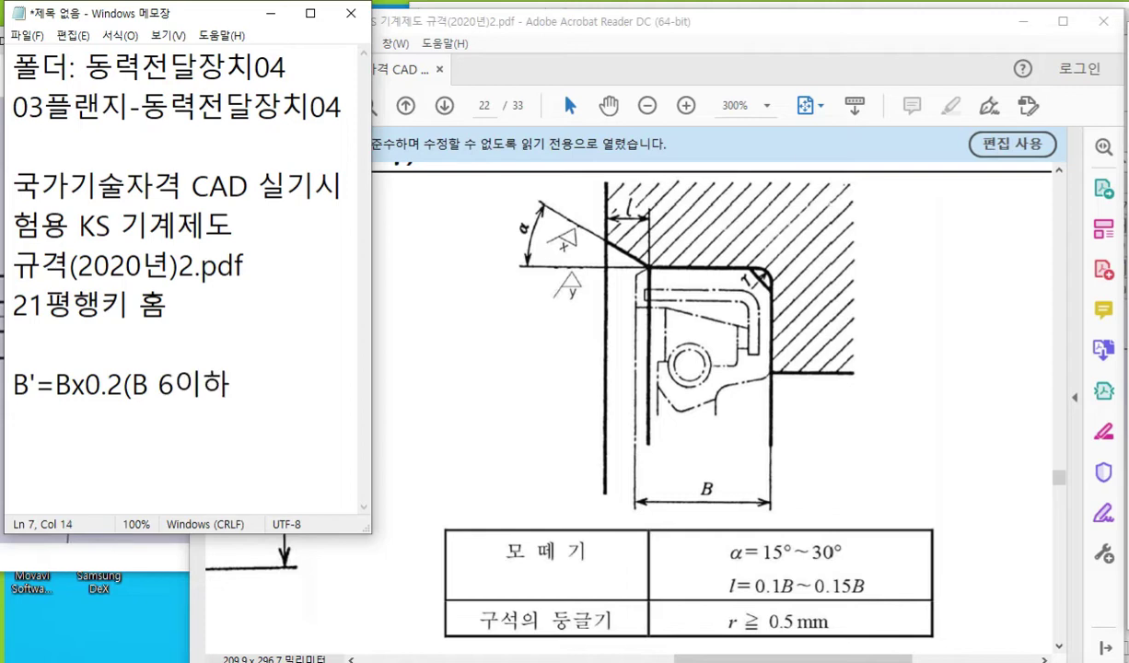
- Replace the x in the B' formula with a plus sign so it reads B'=B+0.2(B 6이하)
key("Left")
key("Left")
key("Left")
key("Left")
key("Left")
key("Left")
key("Left")
key("Left")
key("Left")
key("Left")
key("Left")
key("Delete")
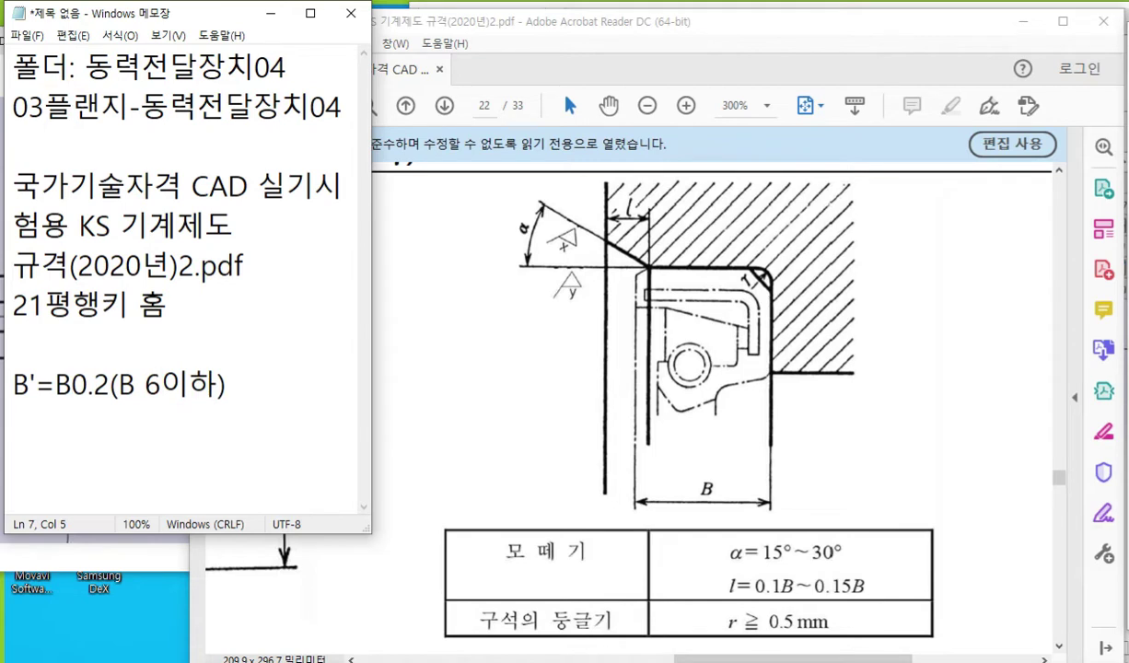
type("+")
left_click(247, 380)
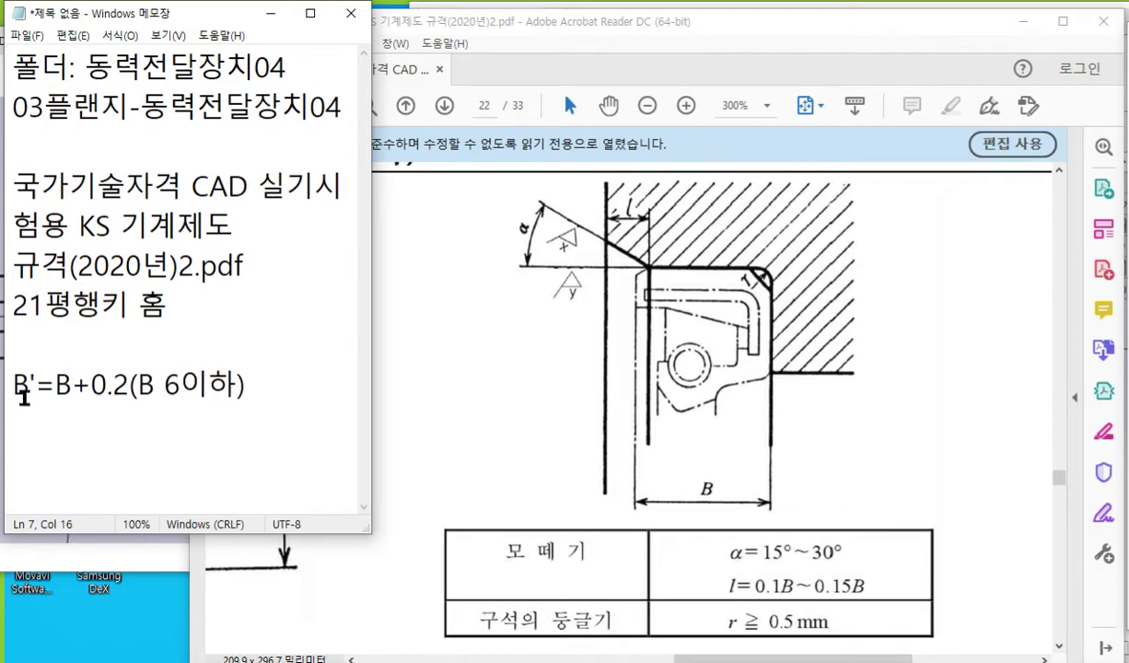
- Duplicate the formula line B'=B+0.2(B 6이하) onto the next line
left_click_drag(16, 382, 261, 438)
key("ctrl+c")
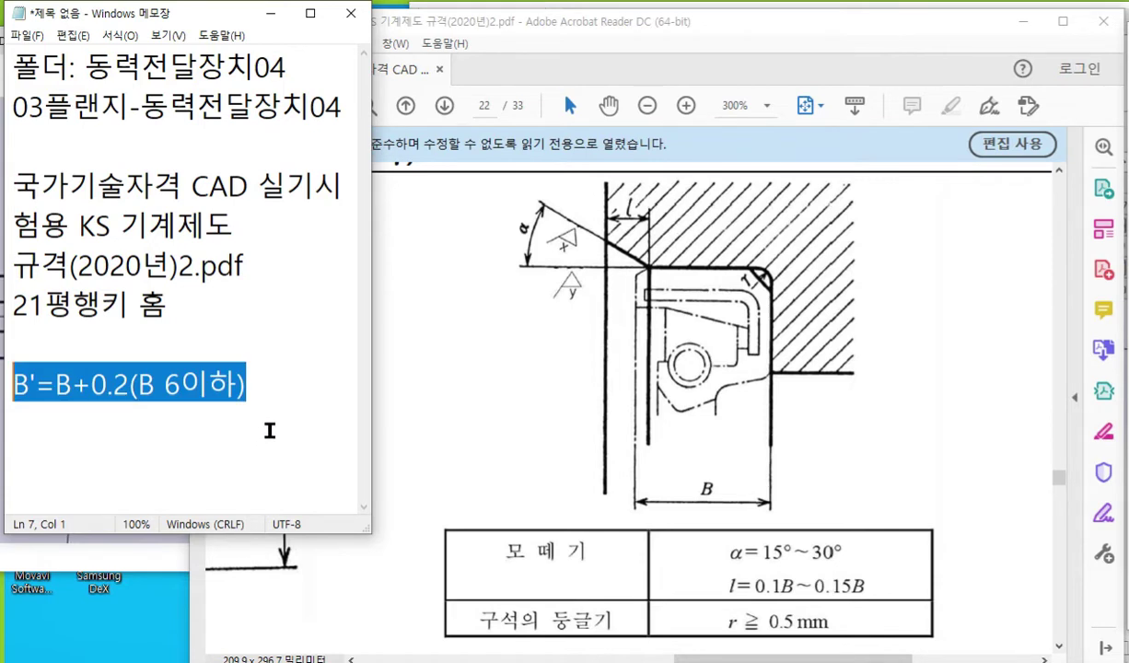
left_click(275, 415)
key("Return")
key("ctrl+v")
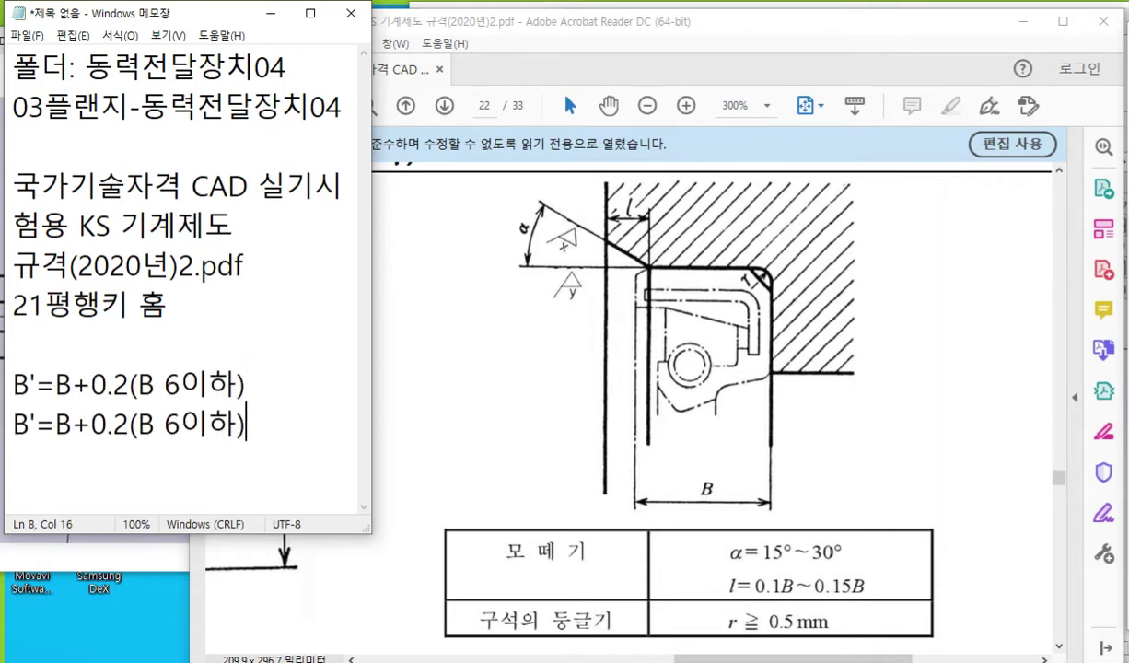
- Change the copied formula's allowance to 0.3 and replace 이하 with 초과 in its condition
left_click_drag(112, 424, 129, 423)
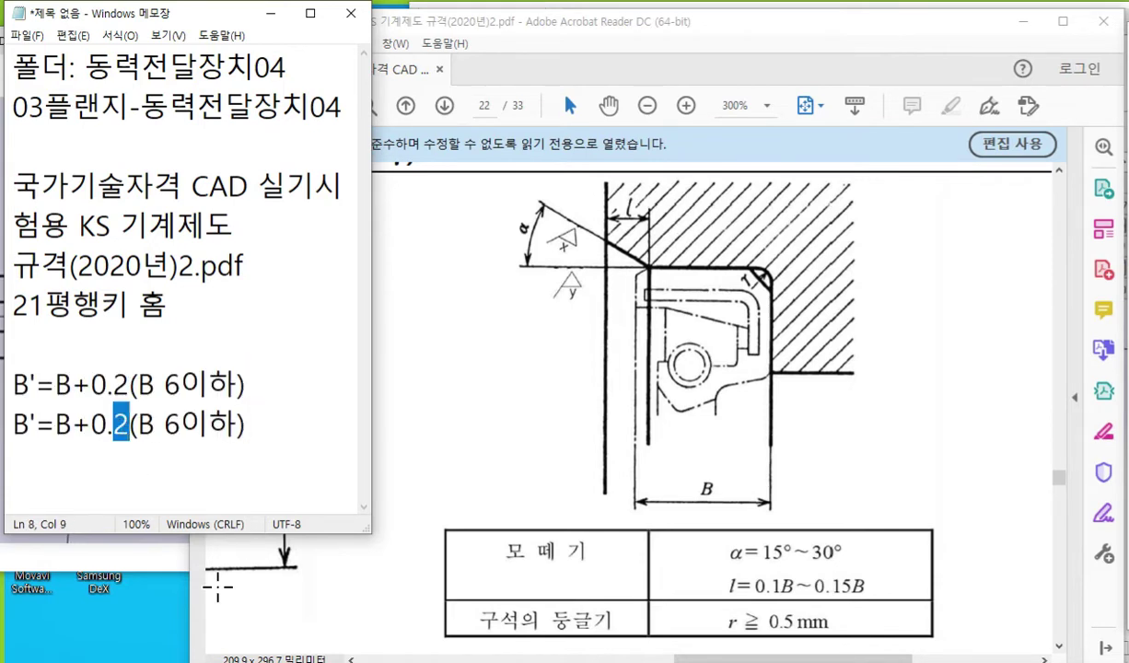
type("3")
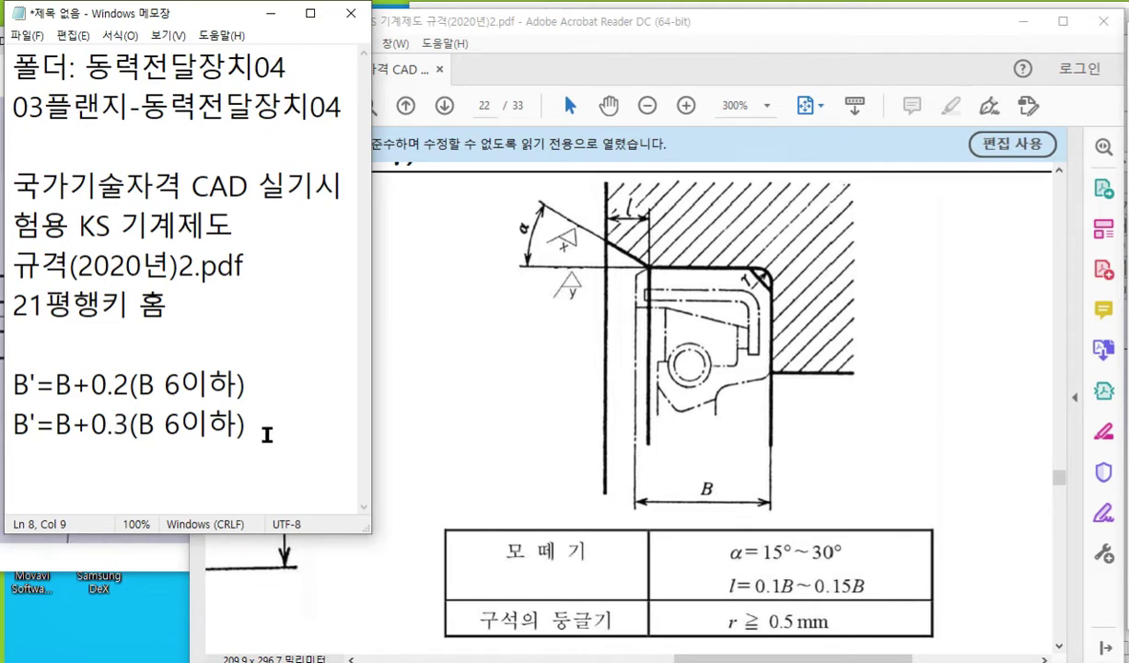
left_click(162, 425)
left_click_drag(179, 421, 238, 440)
type("초과")
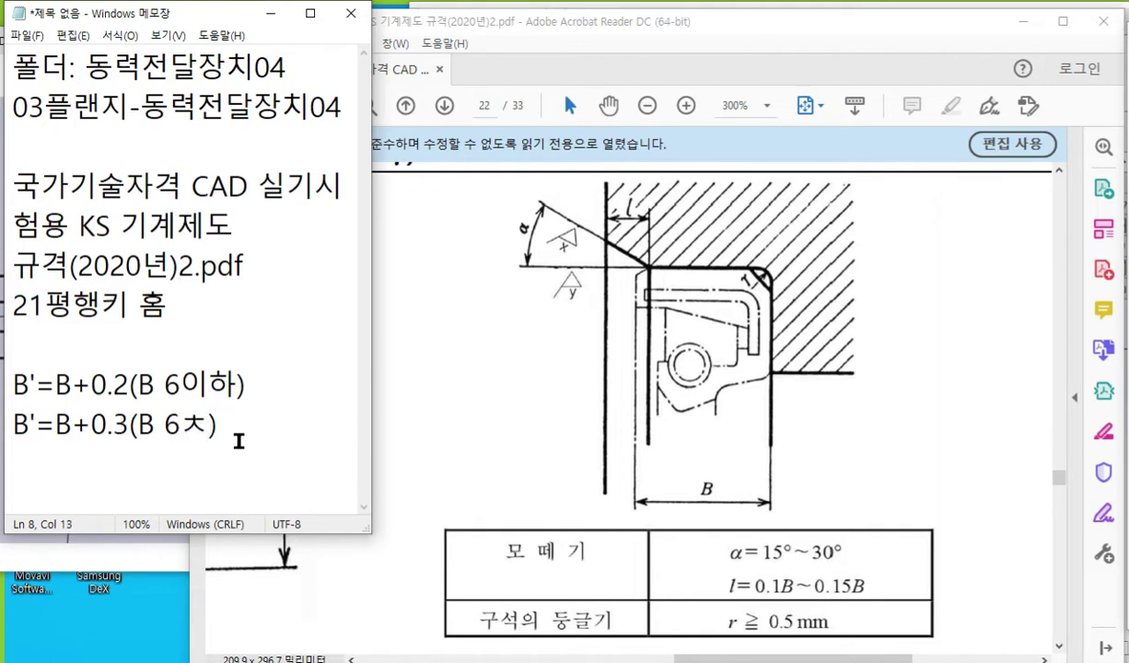
- Complete the second formula's condition with 10이하 so the line reads B'=B+0.3(B 6초과 10이하)
type(" 10")
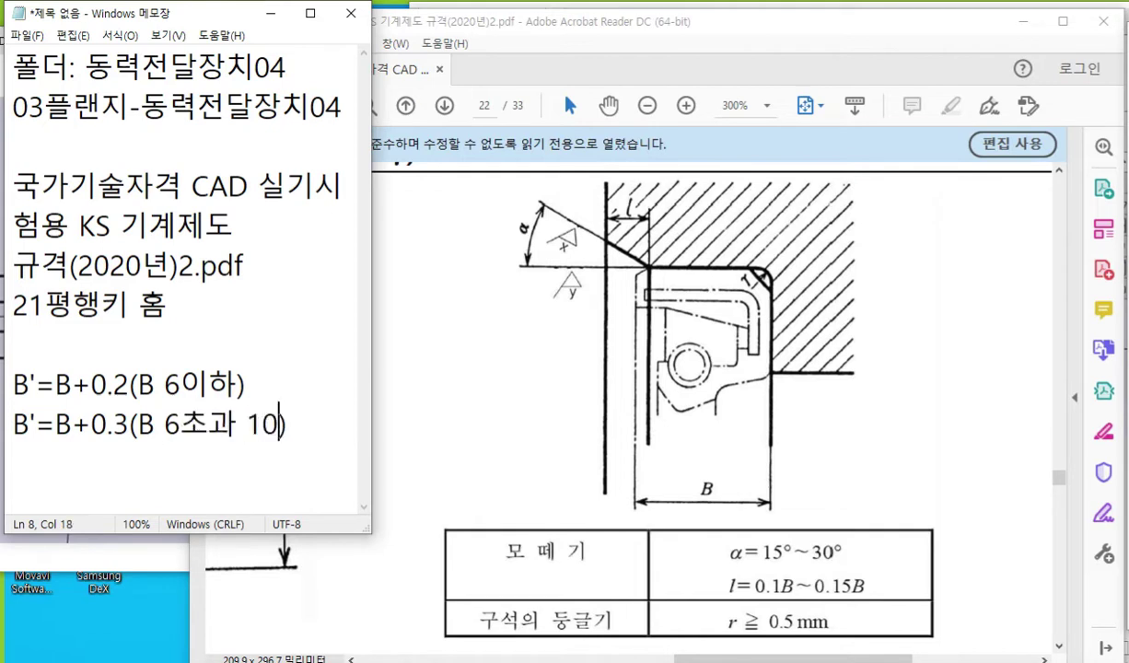
type("이하")
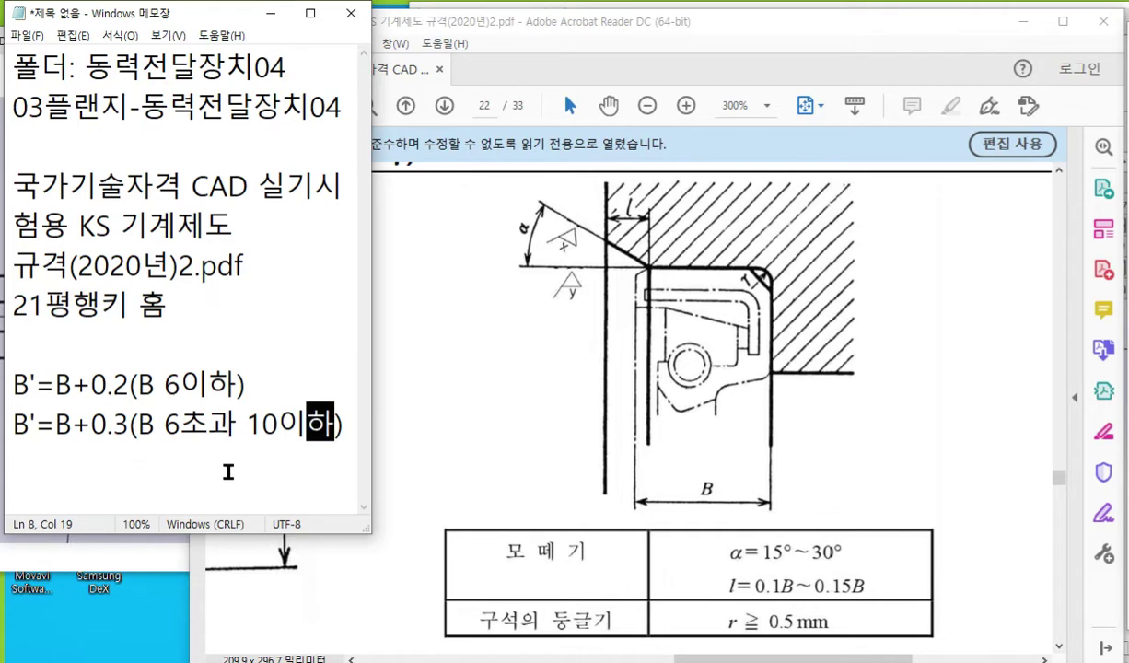
- With the screen pen, circle B in the seal figure and underline both formulas' B ranges and their 0.2 and 0.3 allowances
key("F12")
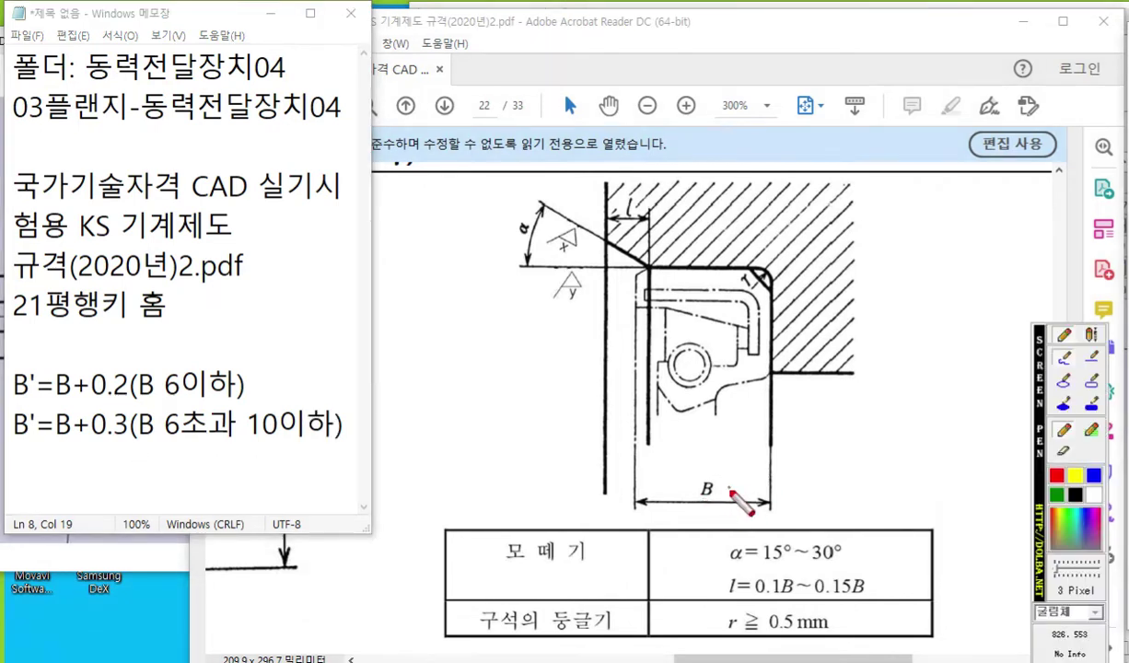
left_click_drag(699, 502, 719, 505)
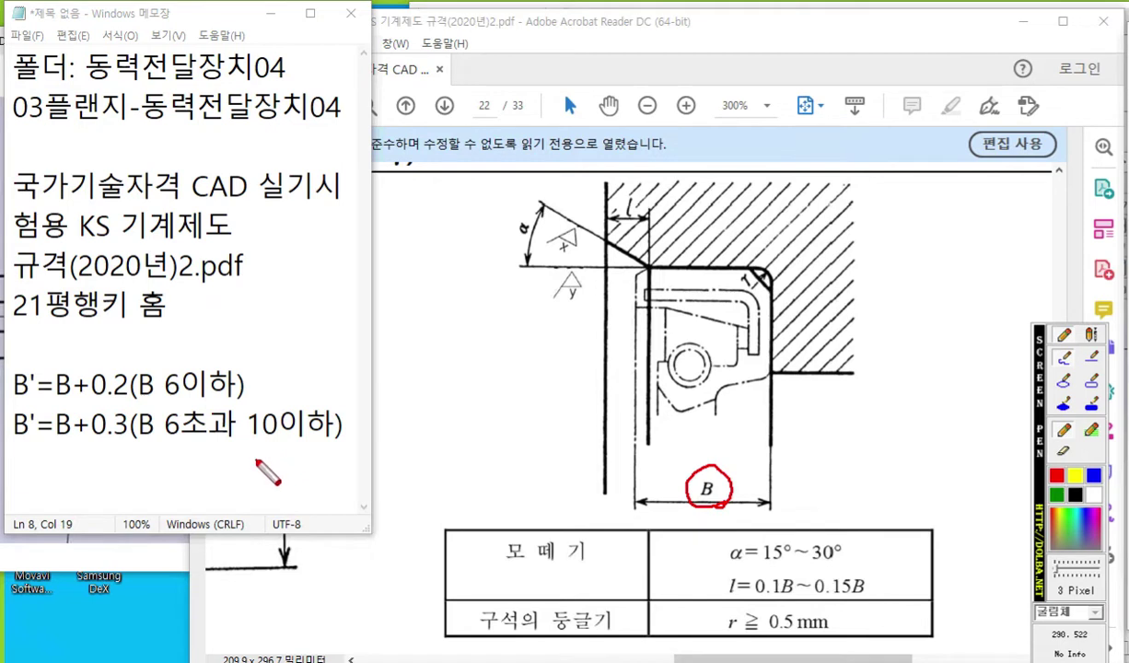
left_click_drag(155, 398, 249, 399)
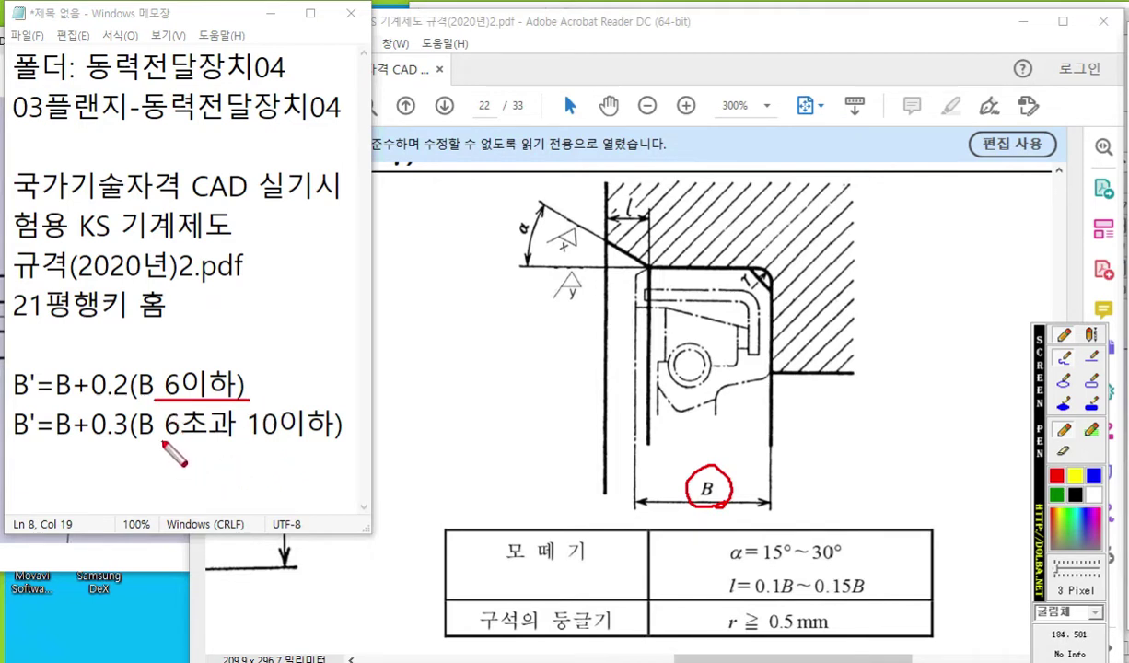
left_click_drag(164, 440, 377, 440)
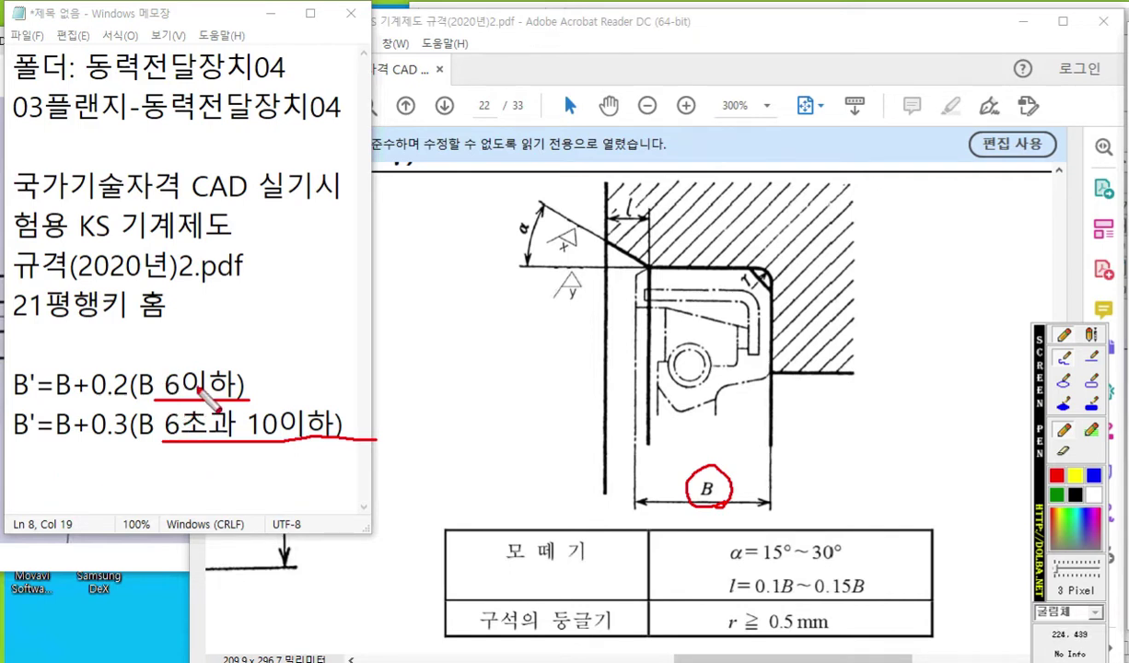
left_click_drag(90, 402, 129, 402)
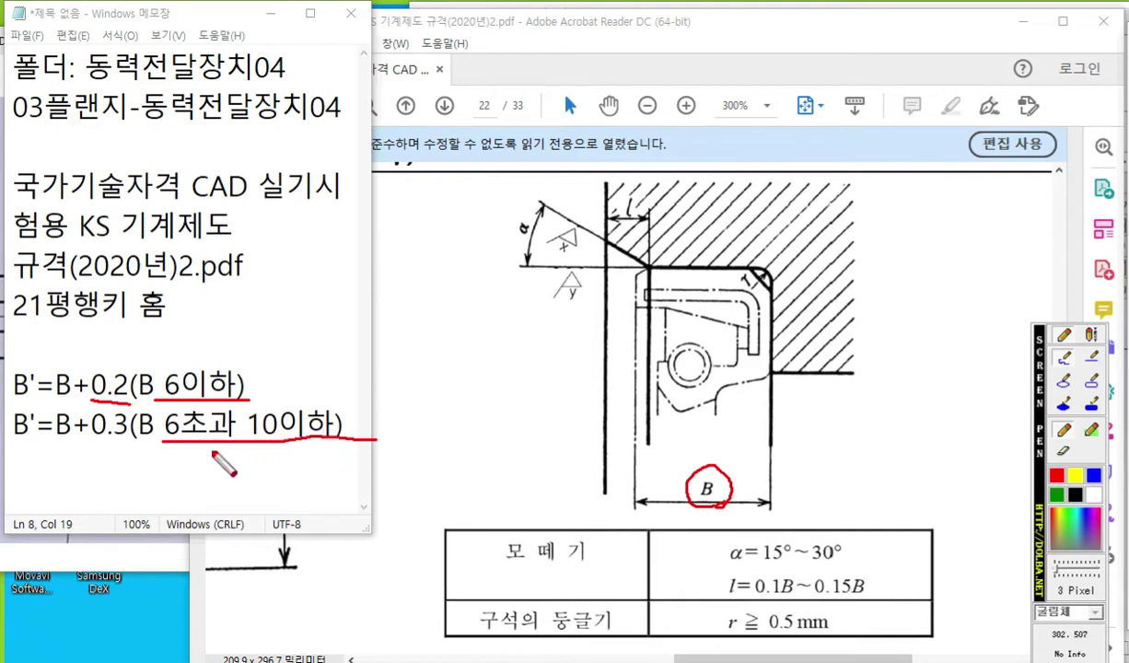
left_click_drag(86, 443, 131, 441)
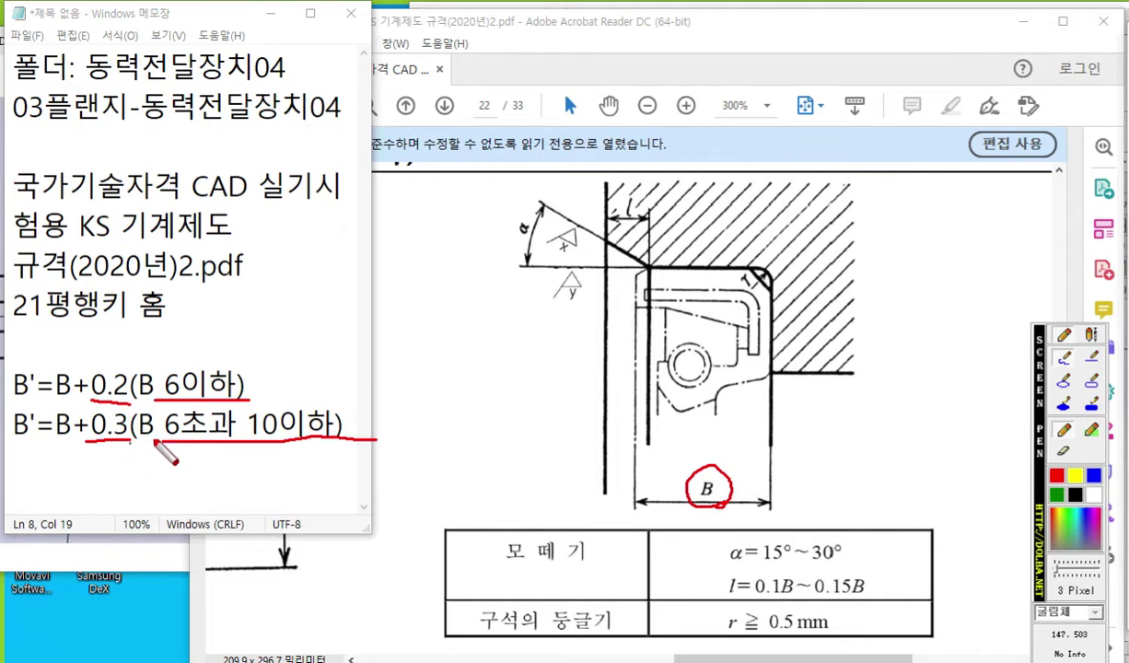
- Mark the full recess width with a double arrow below the seal figure and write B=4 and B'=4.2 beside it
left_click_drag(606, 478, 623, 583)
mouse_move(614, 544)
left_mouse_down()
mouse_move(769, 505)
mouse_move(769, 543)
left_mouse_up()
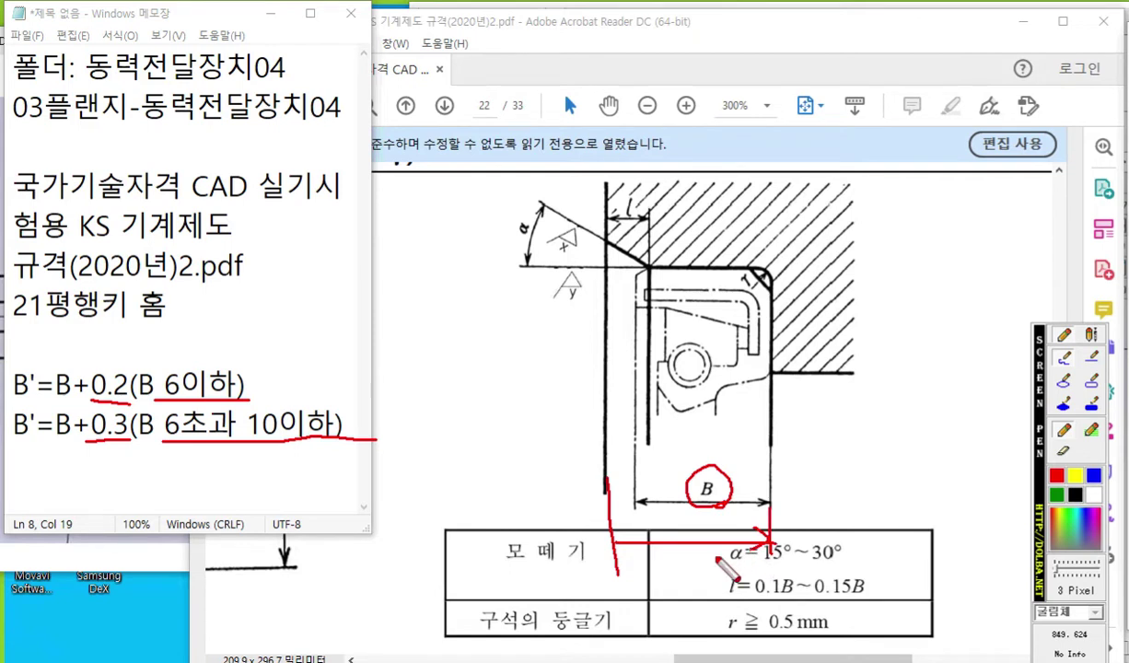
left_click_drag(635, 527, 635, 553)
mouse_move(737, 478)
left_mouse_down()
mouse_move(760, 478)
mouse_move(762, 492)
left_mouse_up()
mouse_move(808, 461)
left_mouse_down()
mouse_move(775, 475)
mouse_move(783, 483)
left_mouse_up()
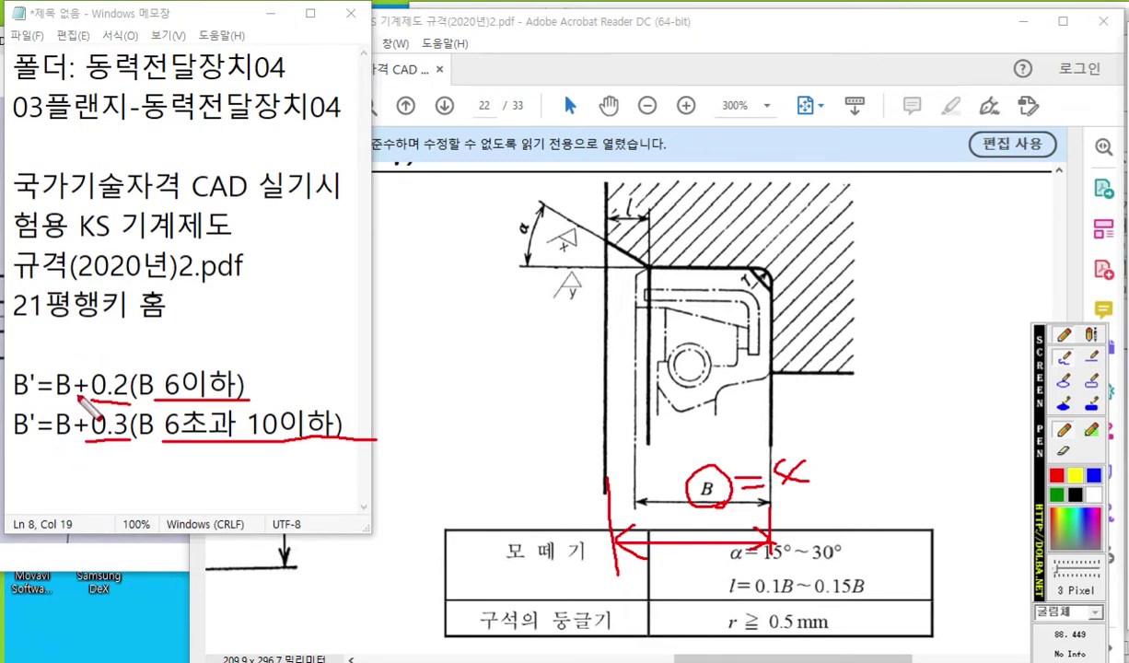
mouse_move(791, 499)
left_mouse_down()
mouse_move(784, 542)
mouse_move(805, 522)
mouse_move(787, 542)
left_mouse_up()
mouse_move(829, 498)
left_mouse_down()
mouse_move(823, 516)
mouse_move(858, 515)
left_mouse_up()
mouse_move(834, 529)
left_mouse_down()
mouse_move(891, 521)
mouse_move(908, 526)
mouse_move(904, 538)
left_mouse_up()
left_click_drag(929, 500, 950, 527)
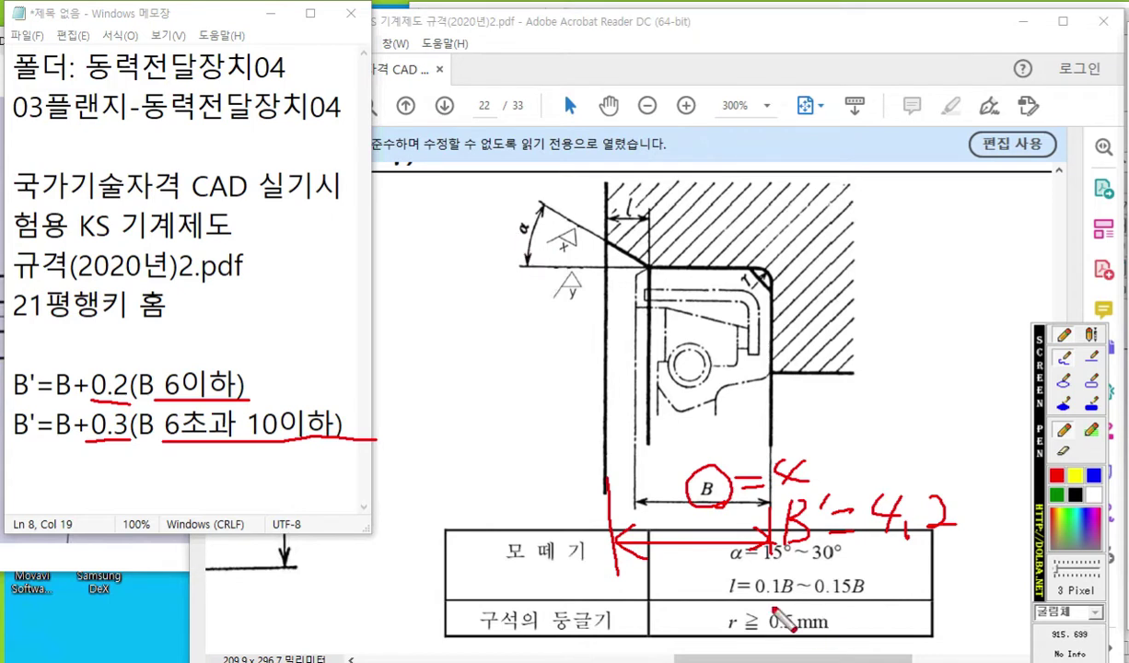
- Underline the α range in the table, write 15~30° beside the angle, circle 30° and trace the chamfer line in the figure
left_click_drag(717, 570, 876, 575)
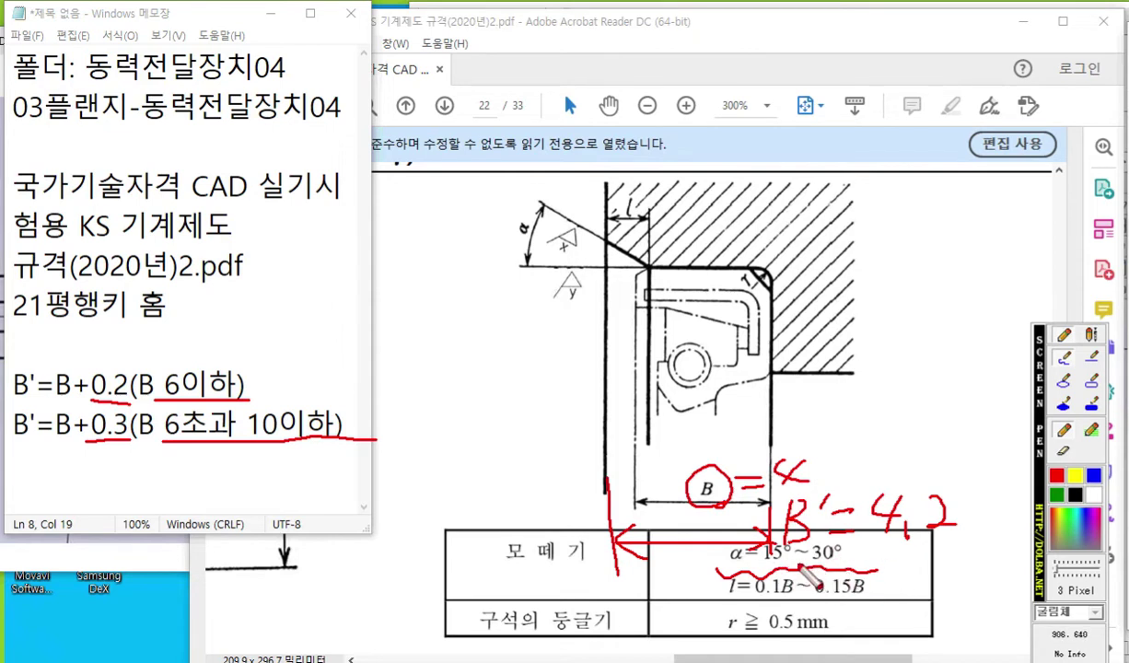
mouse_move(411, 190)
left_mouse_down()
mouse_move(411, 223)
mouse_move(497, 210)
mouse_move(520, 185)
left_mouse_up()
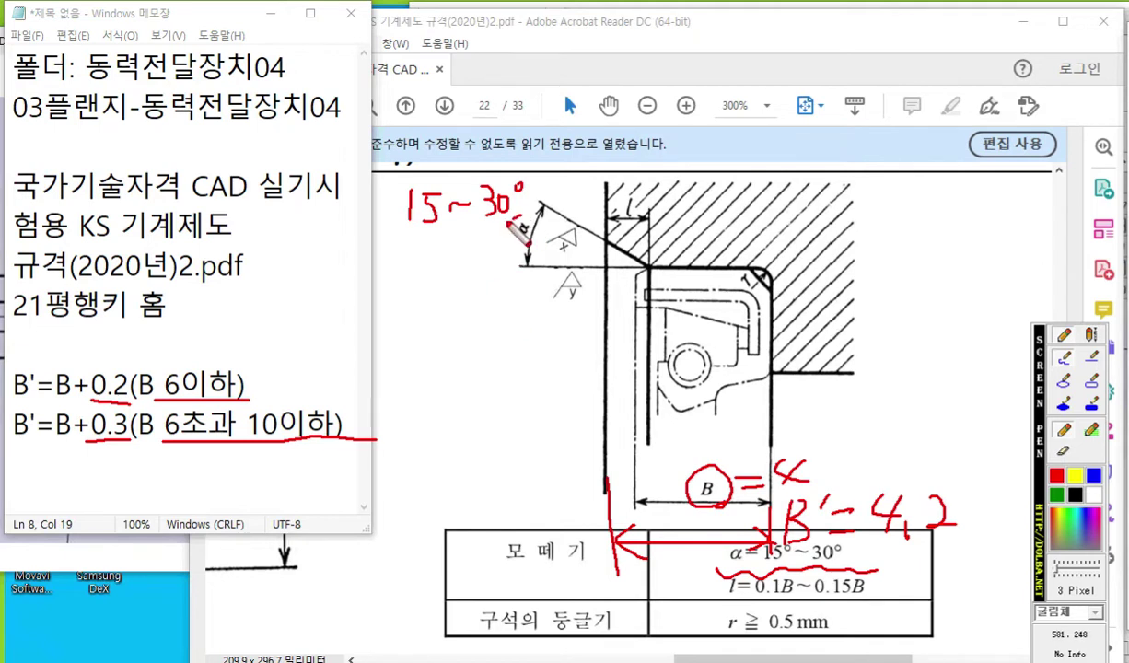
mouse_move(506, 220)
left_mouse_down()
mouse_move(473, 176)
mouse_move(534, 186)
left_mouse_up()
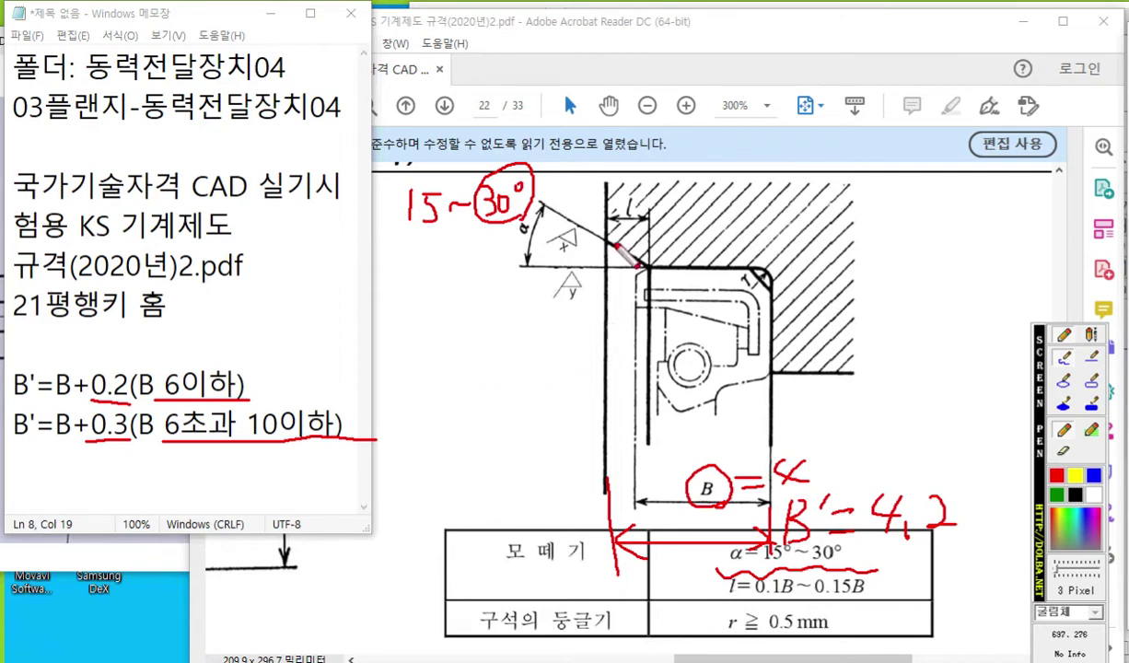
left_click_drag(597, 235, 652, 267)
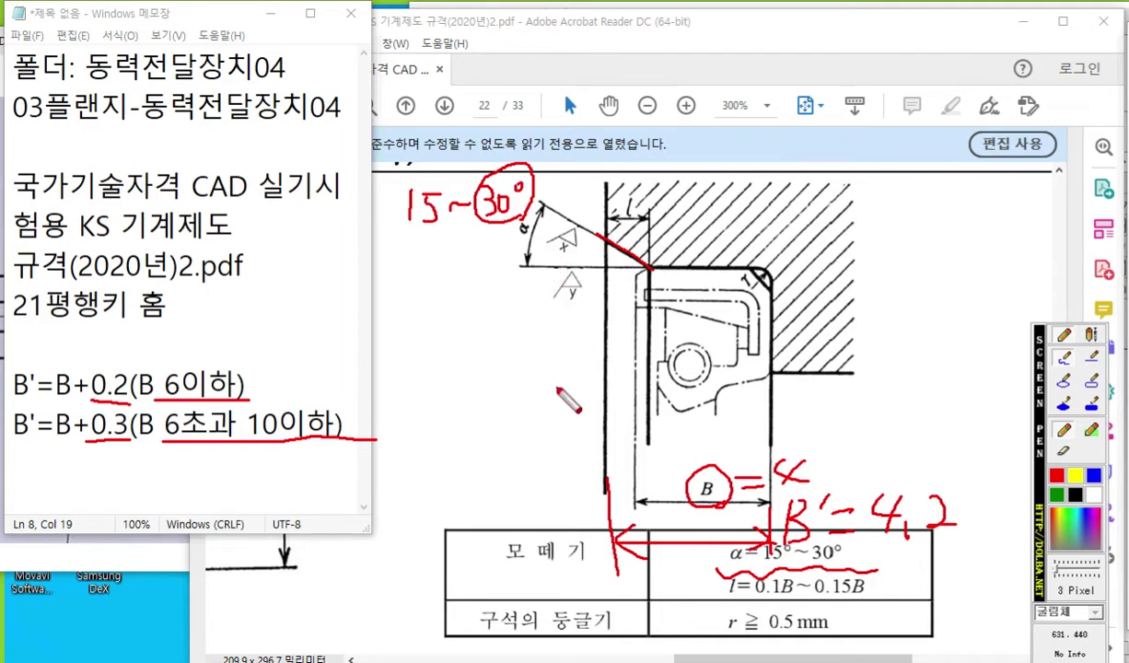
- Underline the l formula in the table and write l with 0.1×B and 0.15×B above the figure using the screen pen
mouse_move(711, 580)
left_mouse_down()
mouse_move(811, 604)
mouse_move(893, 604)
left_mouse_up()
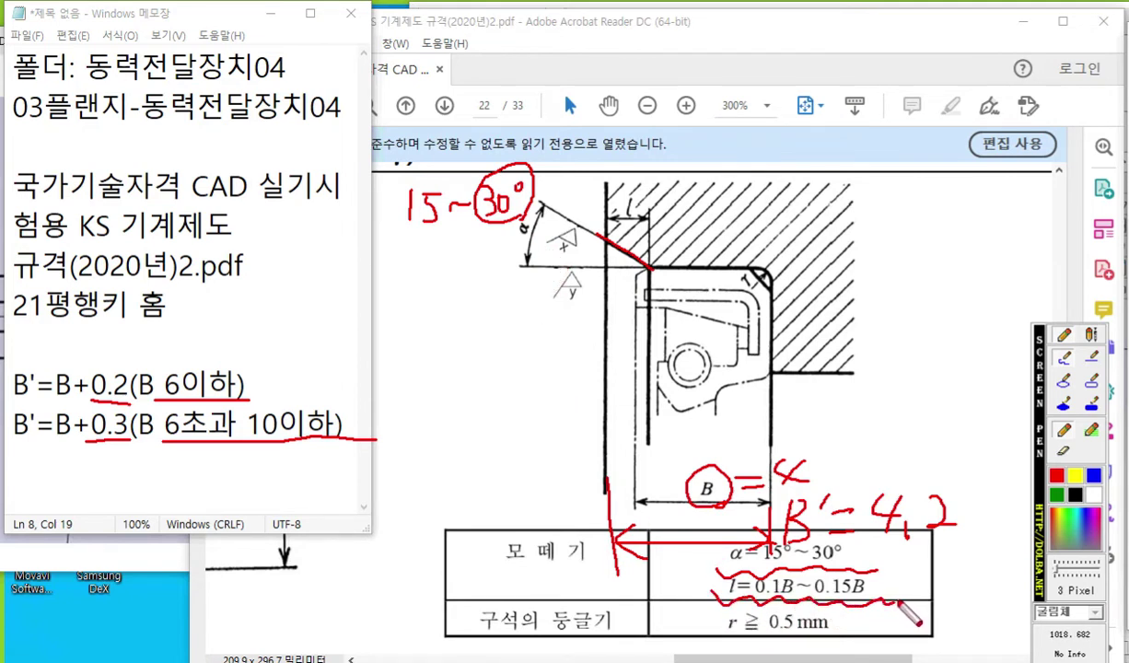
left_click_drag(618, 206, 648, 208)
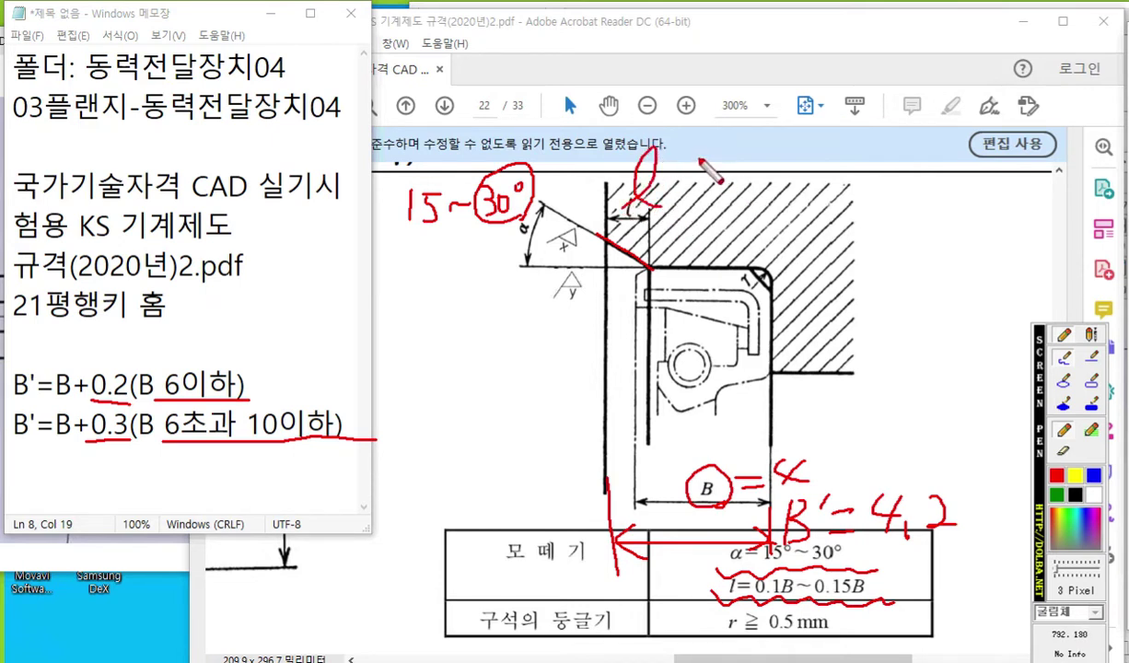
mouse_move(690, 159)
left_mouse_down()
mouse_move(724, 157)
mouse_move(727, 169)
left_mouse_up()
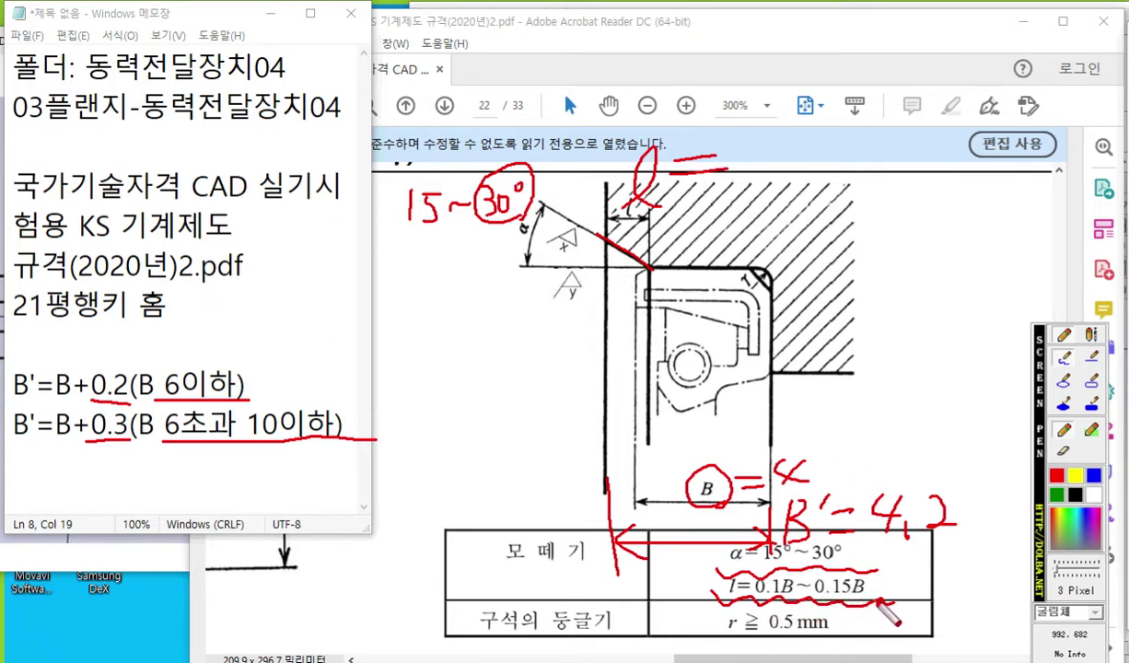
mouse_move(755, 55)
left_mouse_down()
mouse_move(738, 81)
mouse_move(769, 72)
mouse_move(776, 85)
mouse_move(822, 81)
left_mouse_up()
left_click_drag(869, 52, 870, 82)
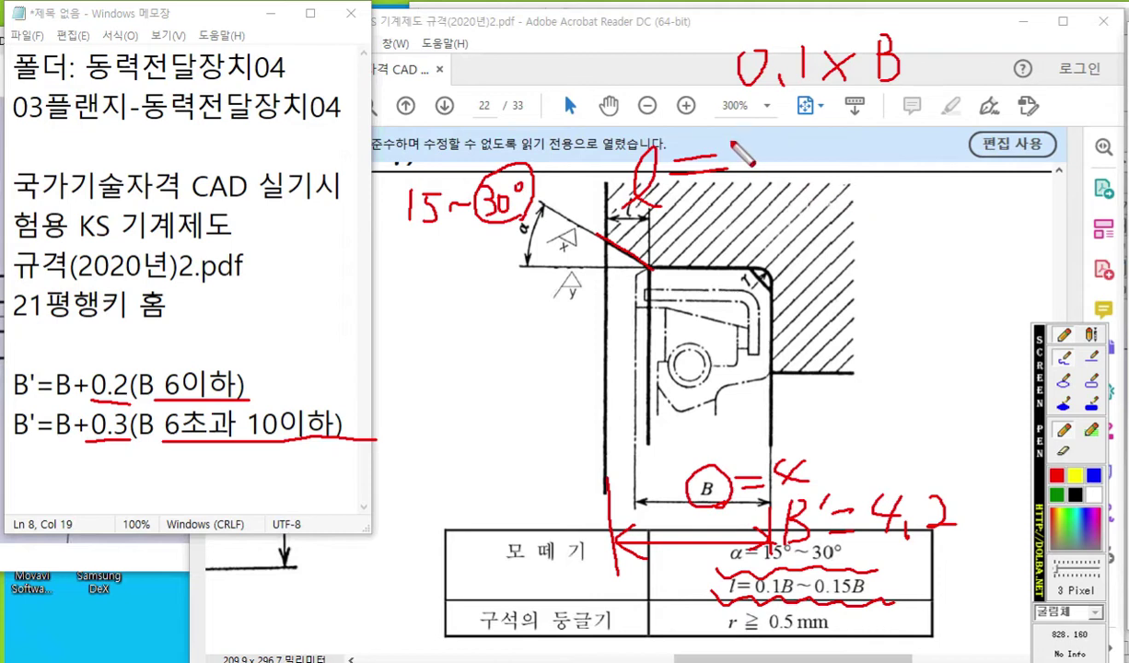
mouse_move(753, 138)
left_mouse_down()
mouse_move(771, 182)
mouse_move(766, 170)
mouse_move(781, 170)
mouse_move(797, 138)
mouse_move(824, 171)
mouse_move(808, 172)
left_mouse_up()
left_click_drag(839, 133, 843, 173)
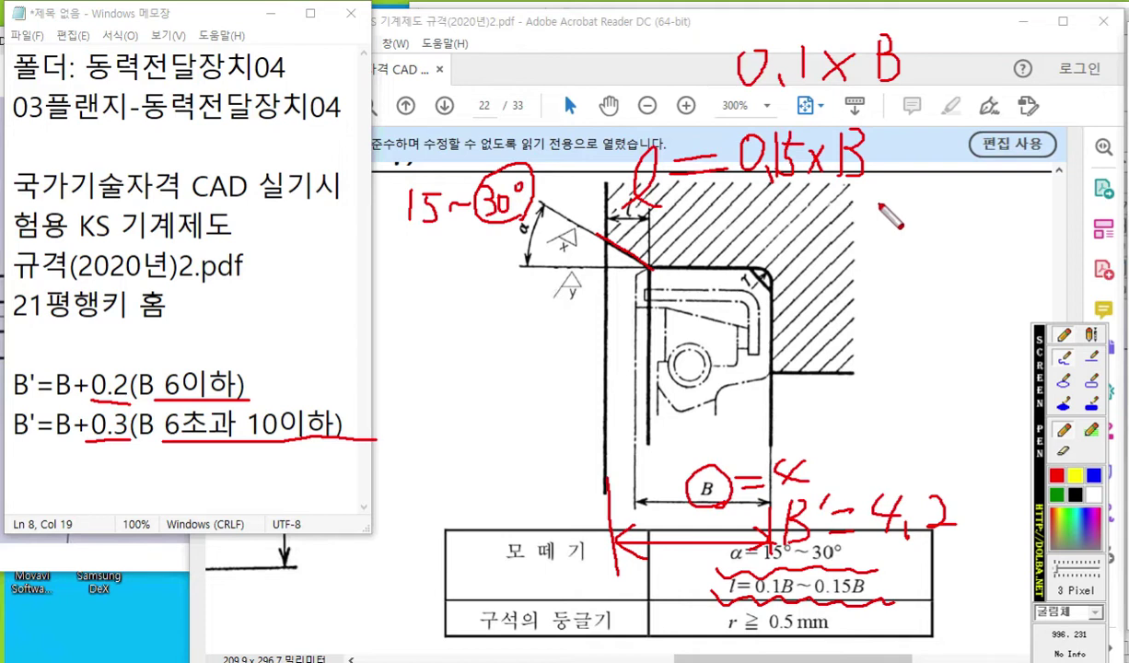
mouse_move(903, 50)
left_mouse_down()
mouse_move(873, 93)
mouse_move(722, 27)
mouse_move(856, 88)
mouse_move(926, 54)
mouse_move(955, 55)
mouse_move(981, 83)
mouse_move(996, 46)
mouse_move(1004, 92)
left_mouse_up()
left_click_drag(1020, 42, 1045, 69)
left_click_drag(1050, 28, 1045, 88)
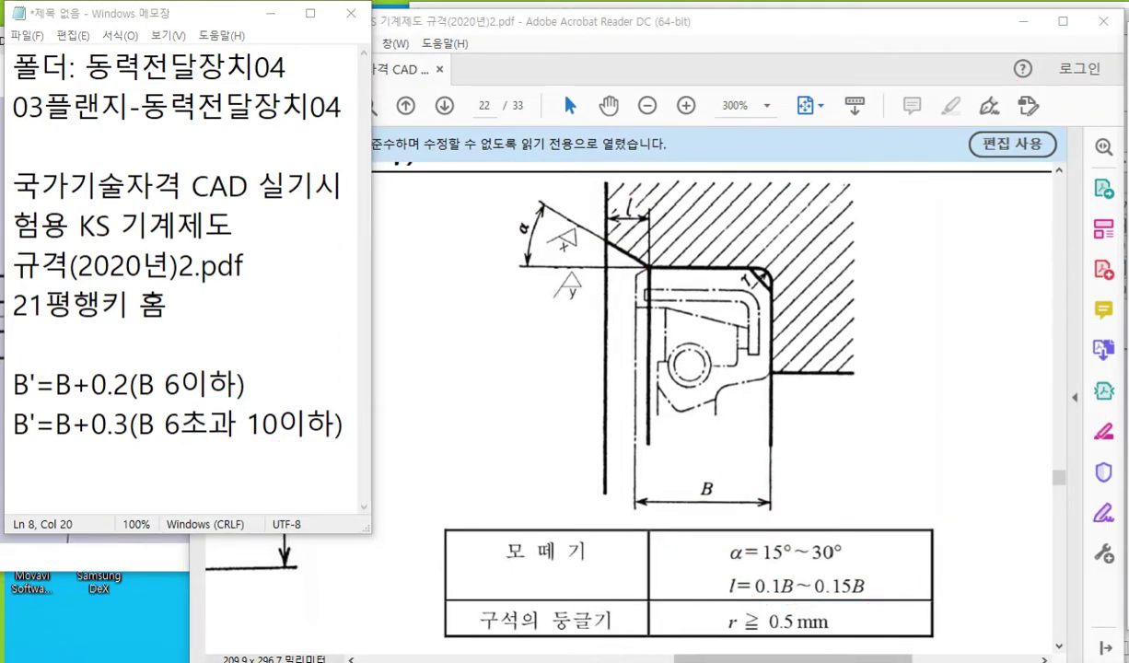
- Switch to SOLIDWORKS, widen the graphics area and add the prefix B'= to the 4.20 mm recess width dimension
key("alt+Tab")
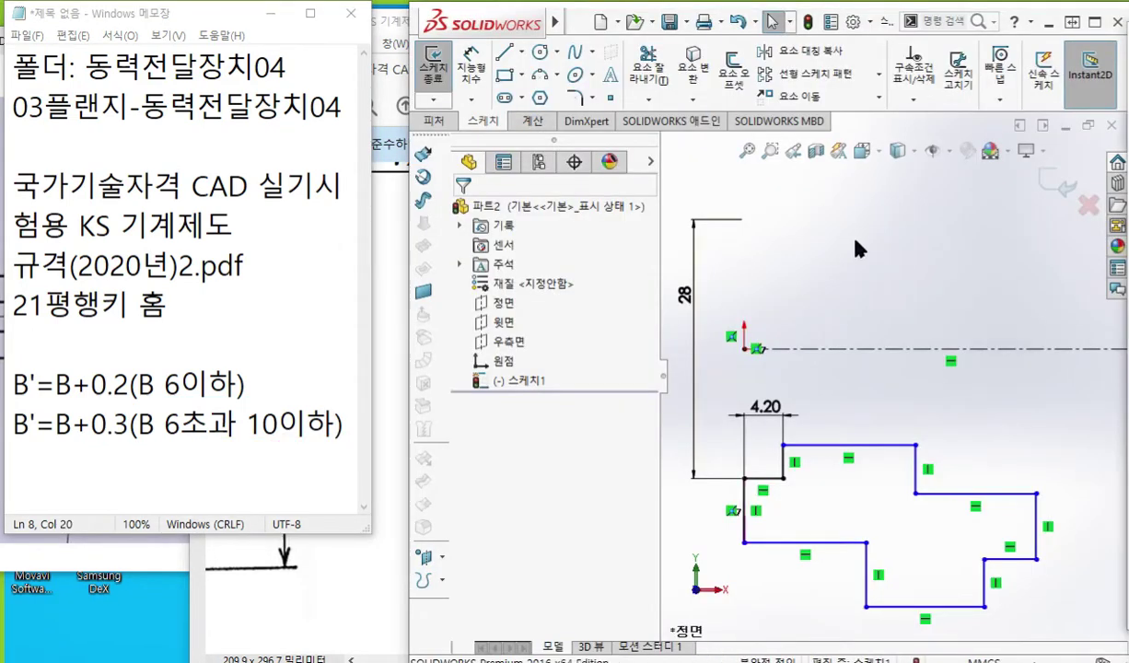
scroll(746, 486, "down", 3)
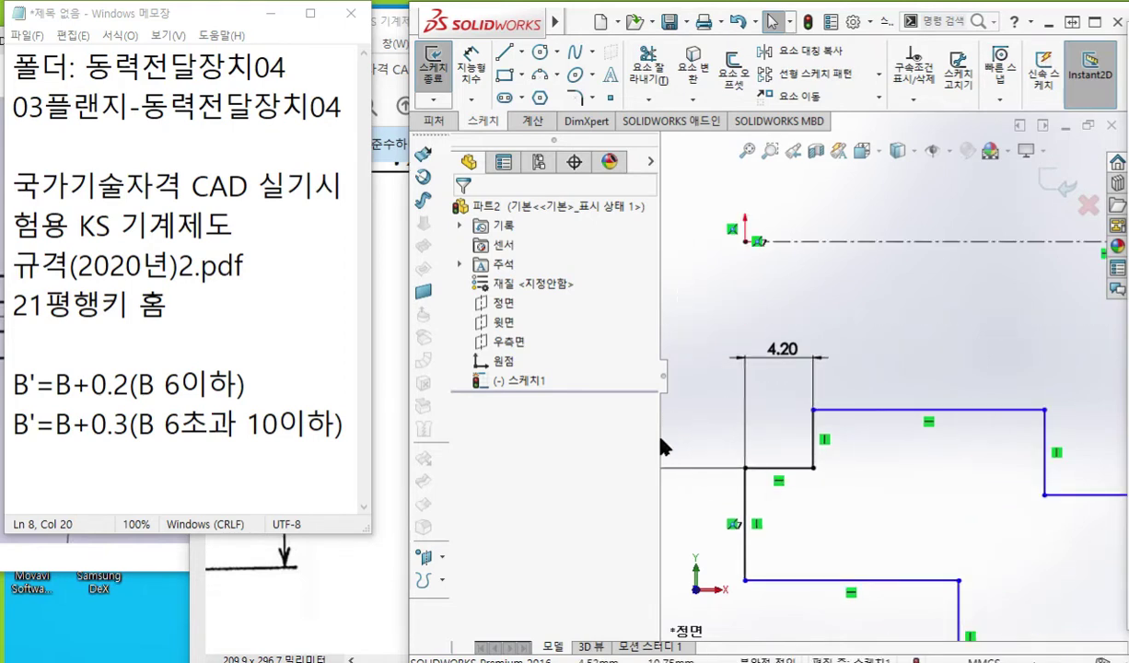
mouse_move(657, 498)
left_mouse_down()
mouse_move(550, 489)
mouse_move(571, 489)
left_mouse_up()
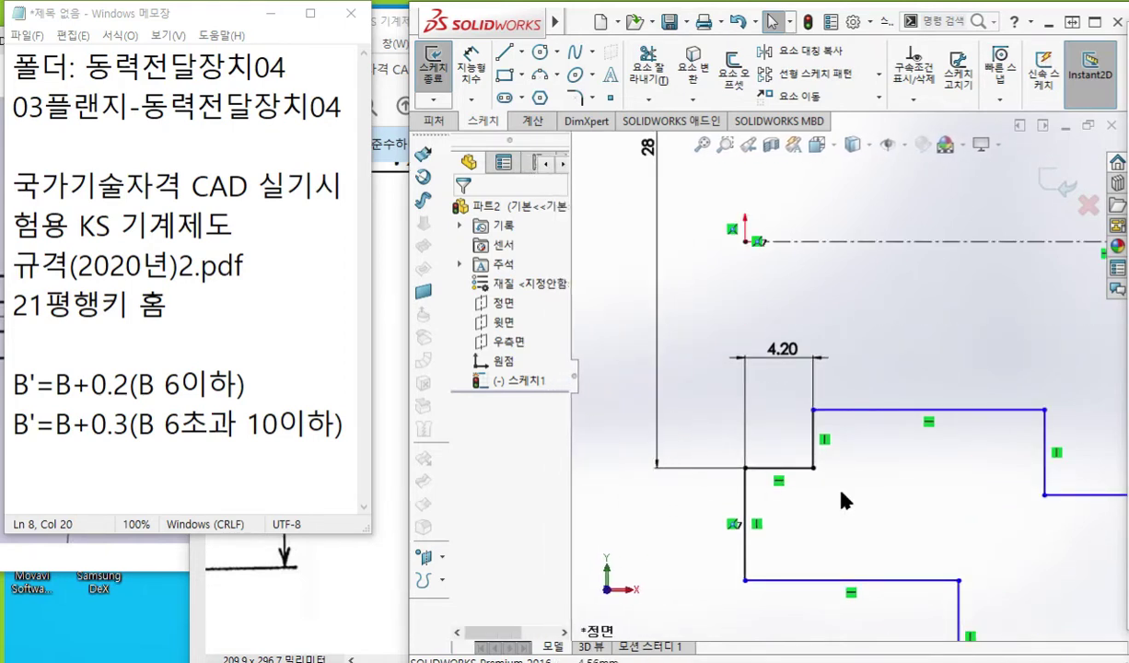
scroll(876, 536, "down", 1)
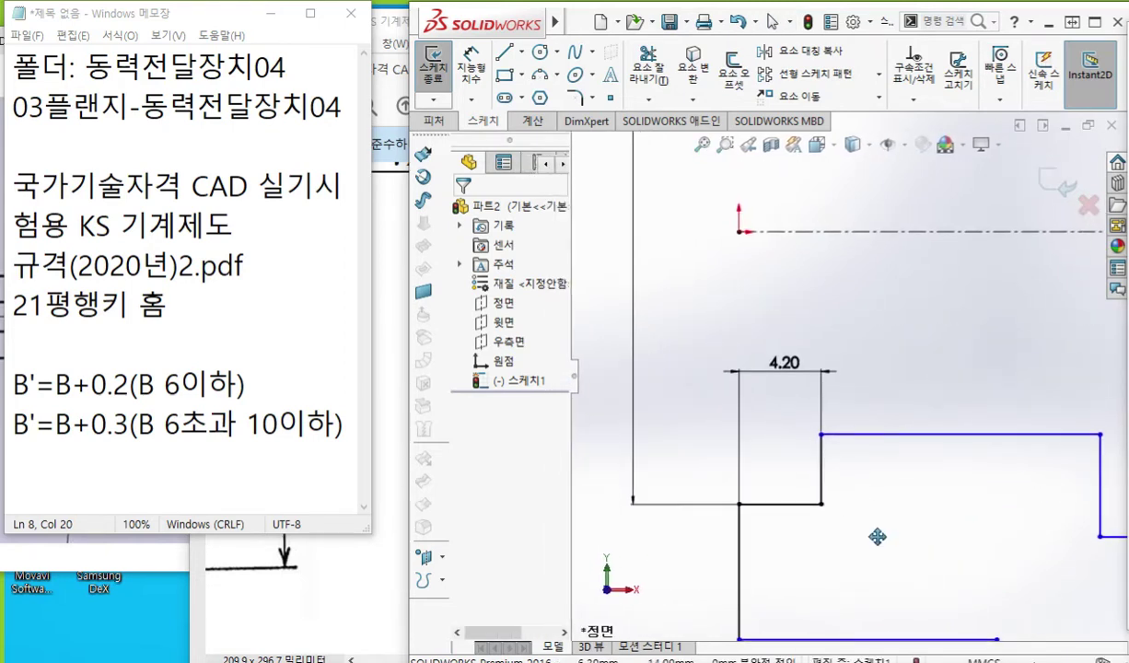
left_click_drag(787, 369, 787, 357)
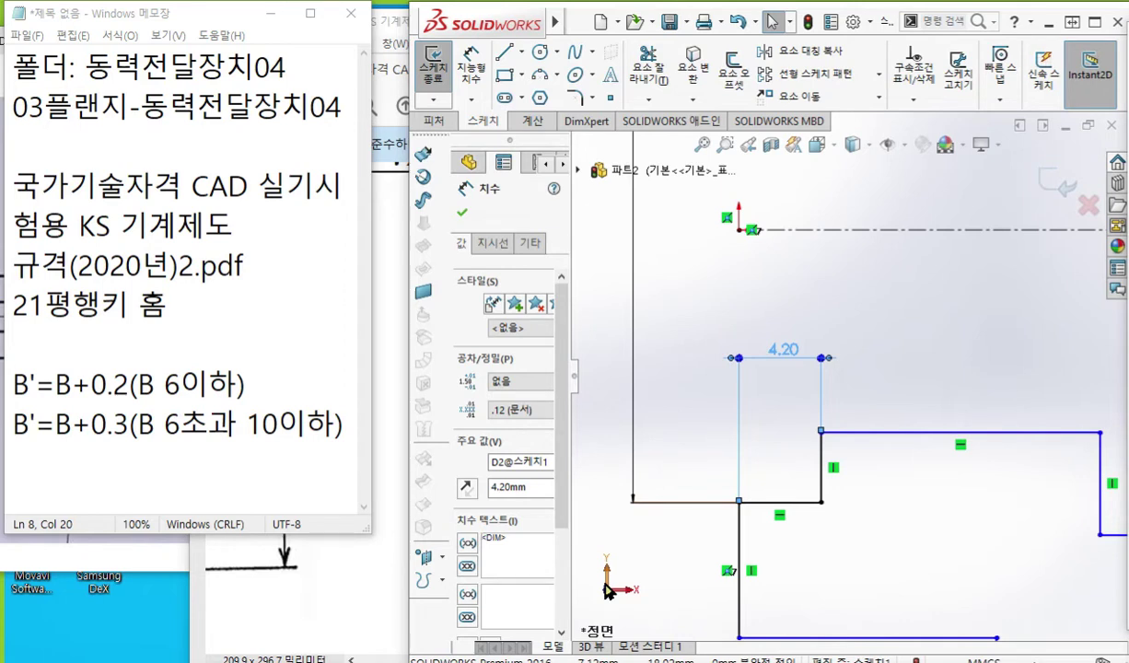
type("B")
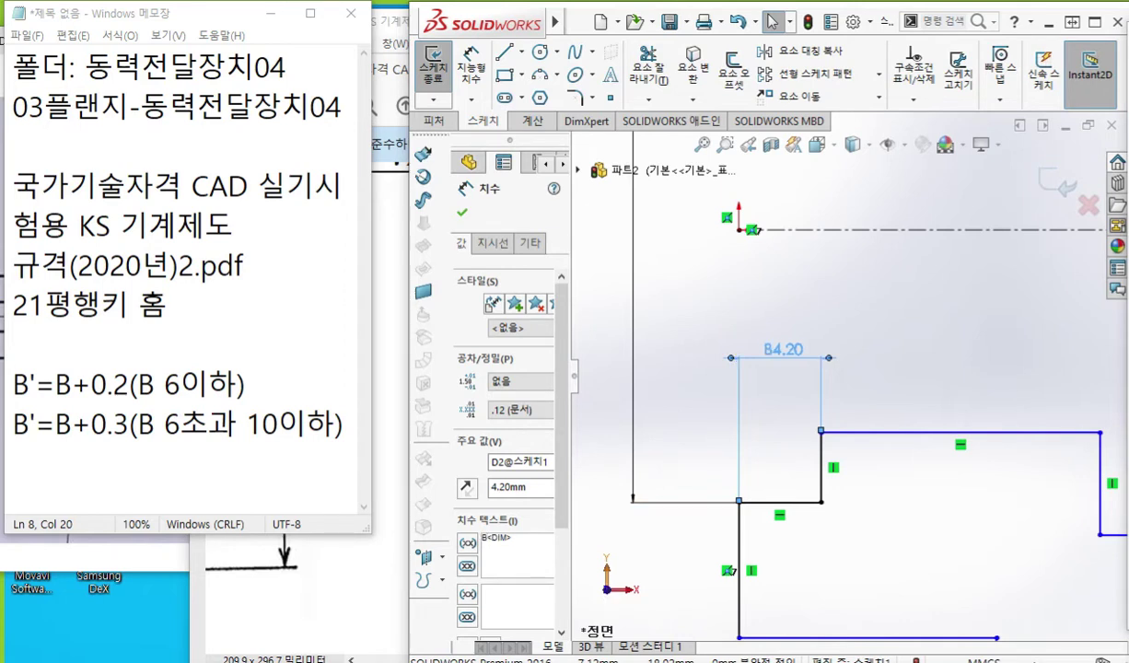
type("'=")
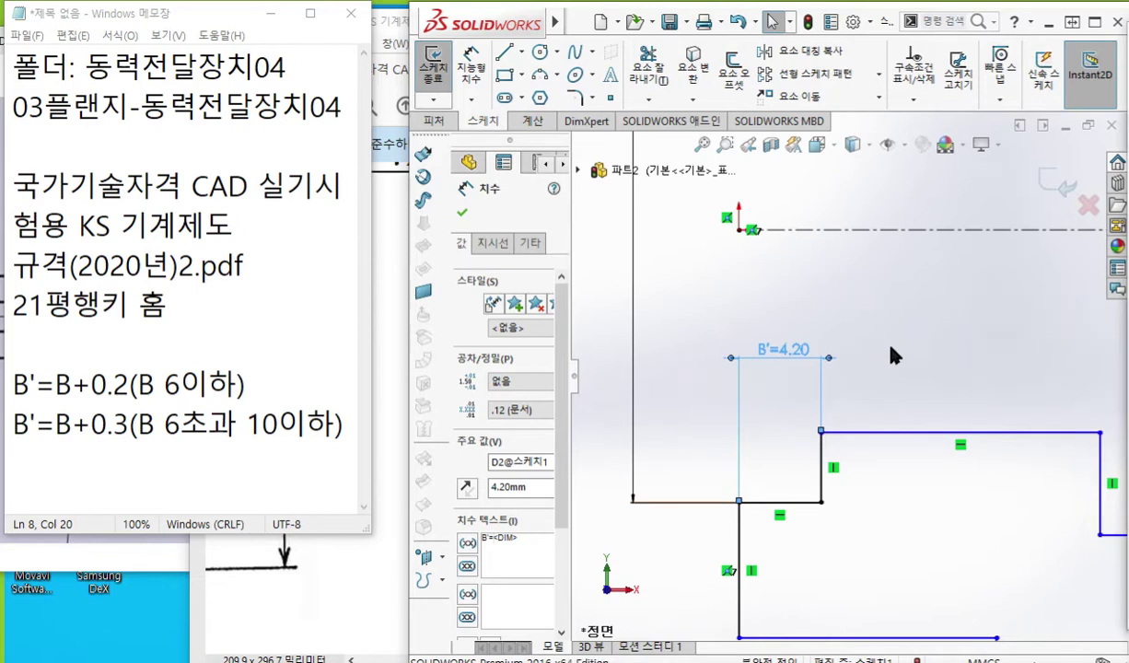
left_click(875, 404)
- Mark a diagonal chamfer line across the recess corner with the screen pen, labelling its lower end 일치, and clear the markup
mouse_move(860, 522)
middle_mouse_down("ctrl")
mouse_move(887, 524)
mouse_move(899, 509)
middle_mouse_up("ctrl")
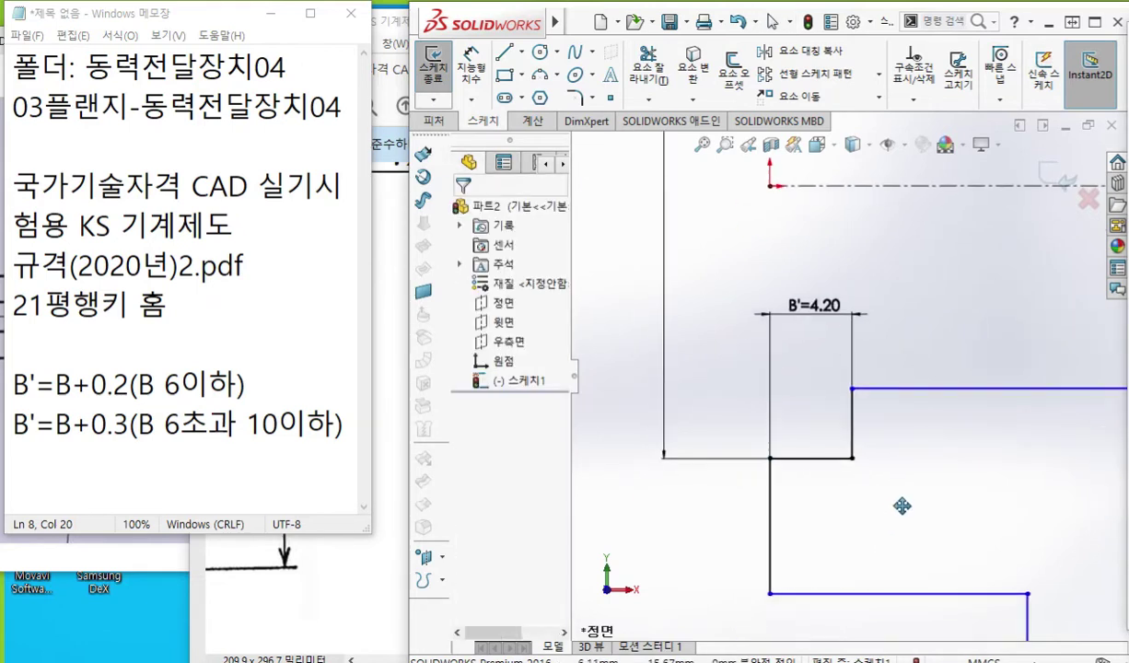
key("ctrl+shift+p")
left_click_drag(791, 459, 765, 498)
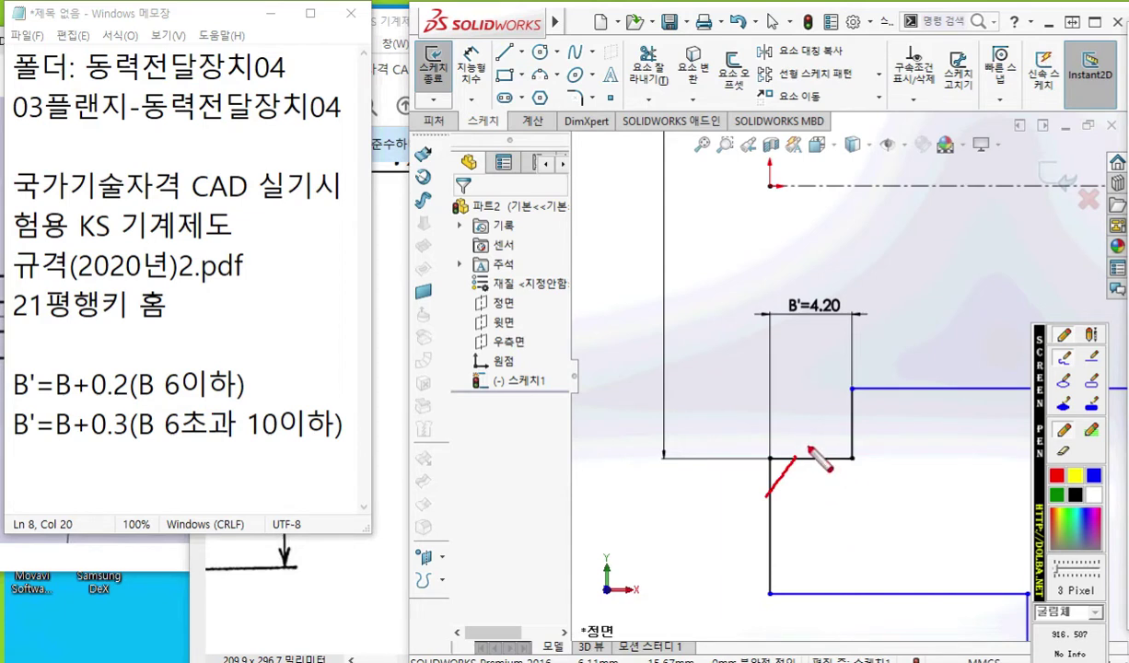
mouse_move(801, 443)
left_mouse_down()
mouse_move(812, 435)
mouse_move(808, 451)
mouse_move(810, 432)
left_mouse_up()
mouse_move(751, 502)
left_mouse_down()
mouse_move(738, 512)
mouse_move(749, 502)
mouse_move(748, 529)
mouse_move(759, 520)
mouse_move(780, 531)
left_mouse_up()
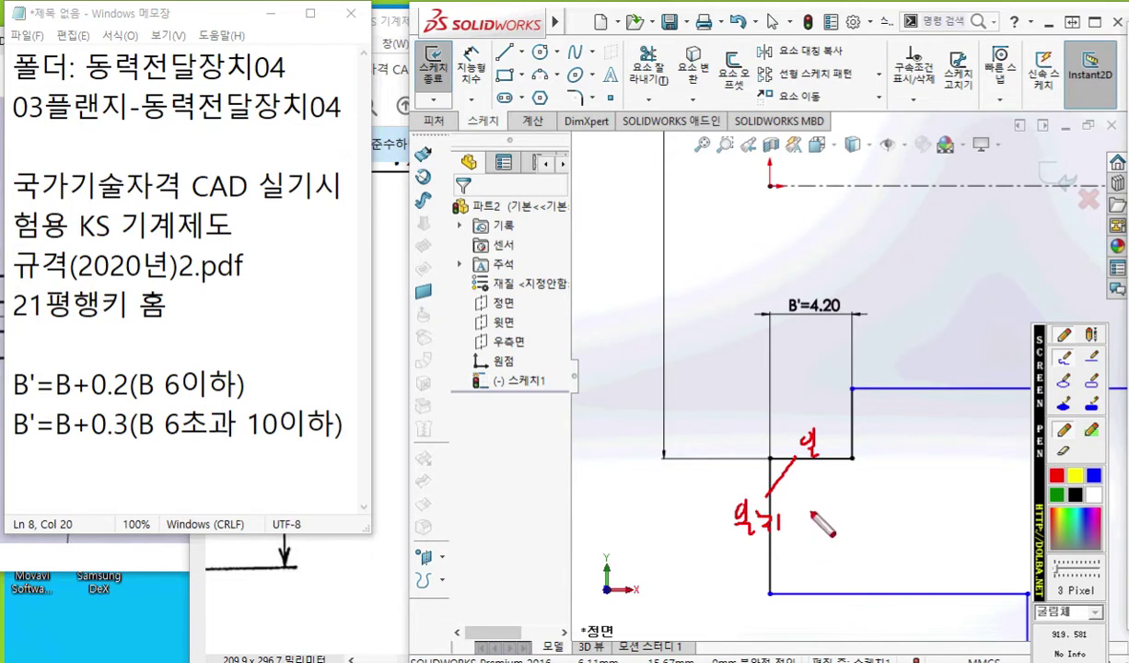
key("Escape")
- Move the B'=4.20 dimension closer to the recess edge
scroll(789, 502, "down", 4)
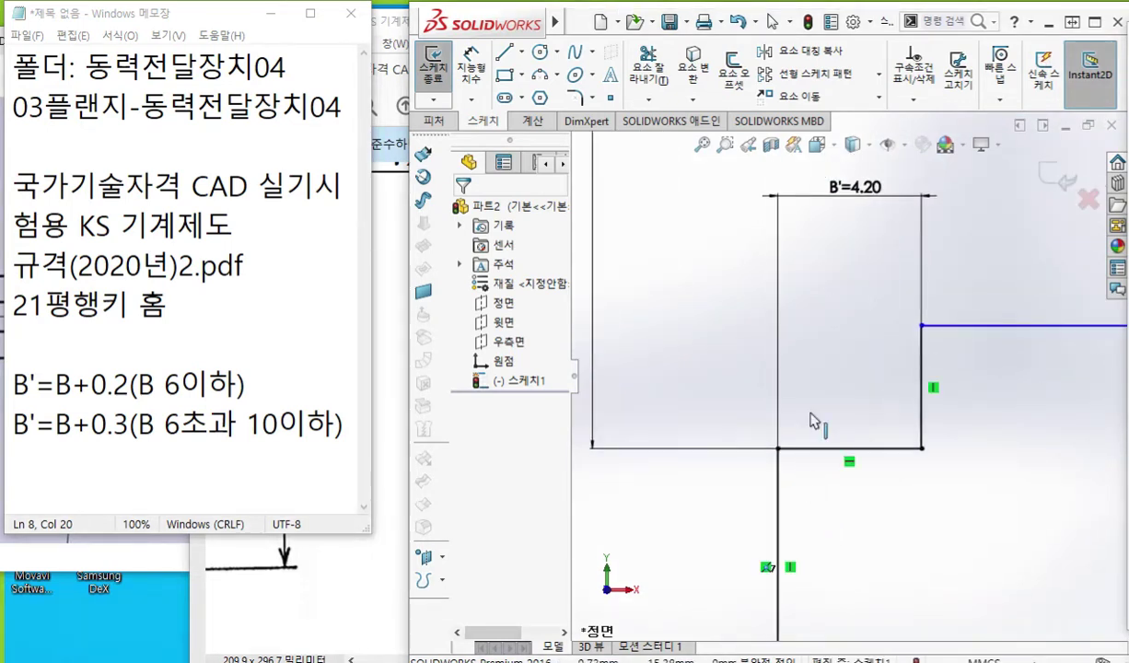
left_click_drag(855, 189, 844, 242)
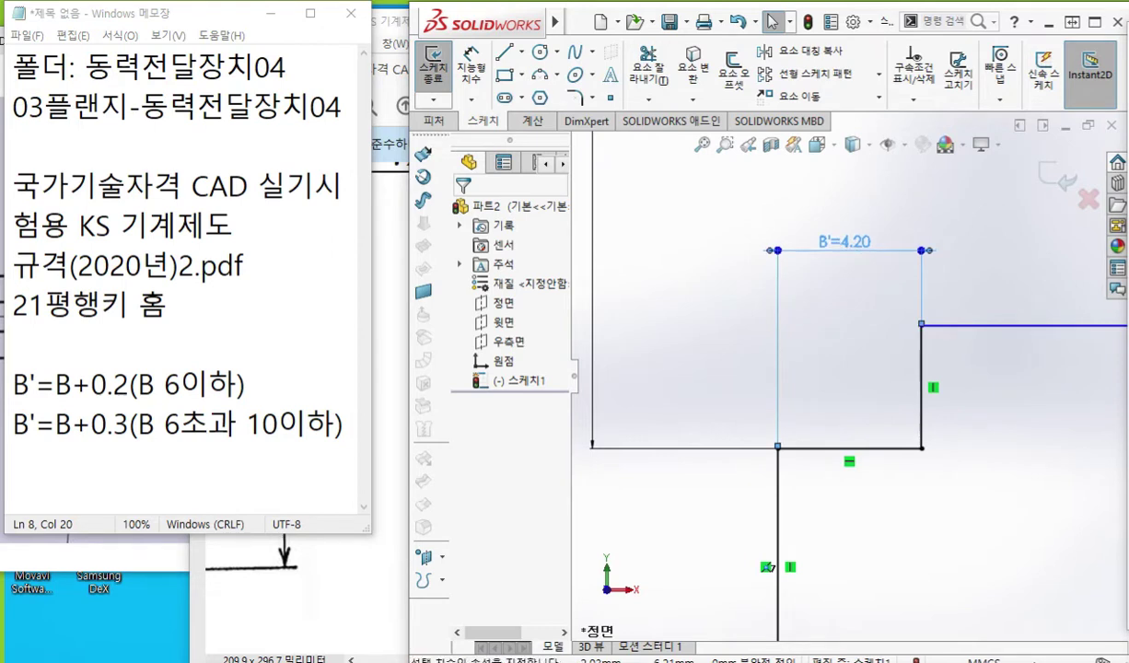
left_click(974, 488)
- Sketch a diagonal chamfer line about 1.19 mm long from the recess's horizontal edge to the vertical edge below it
key("l")
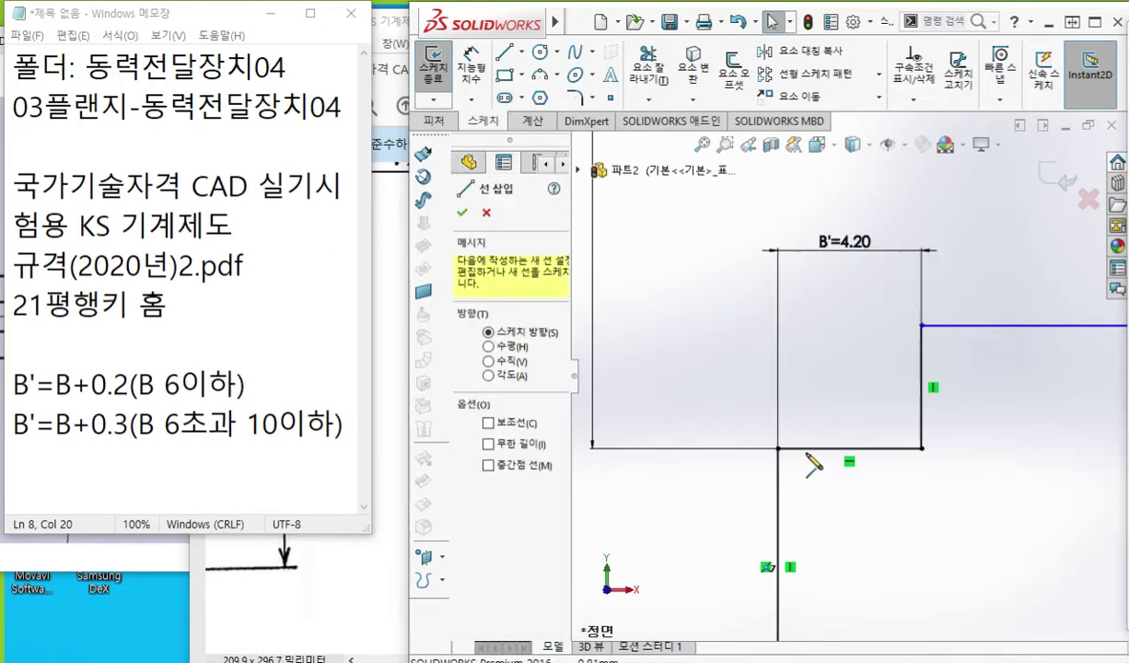
left_click(777, 472)
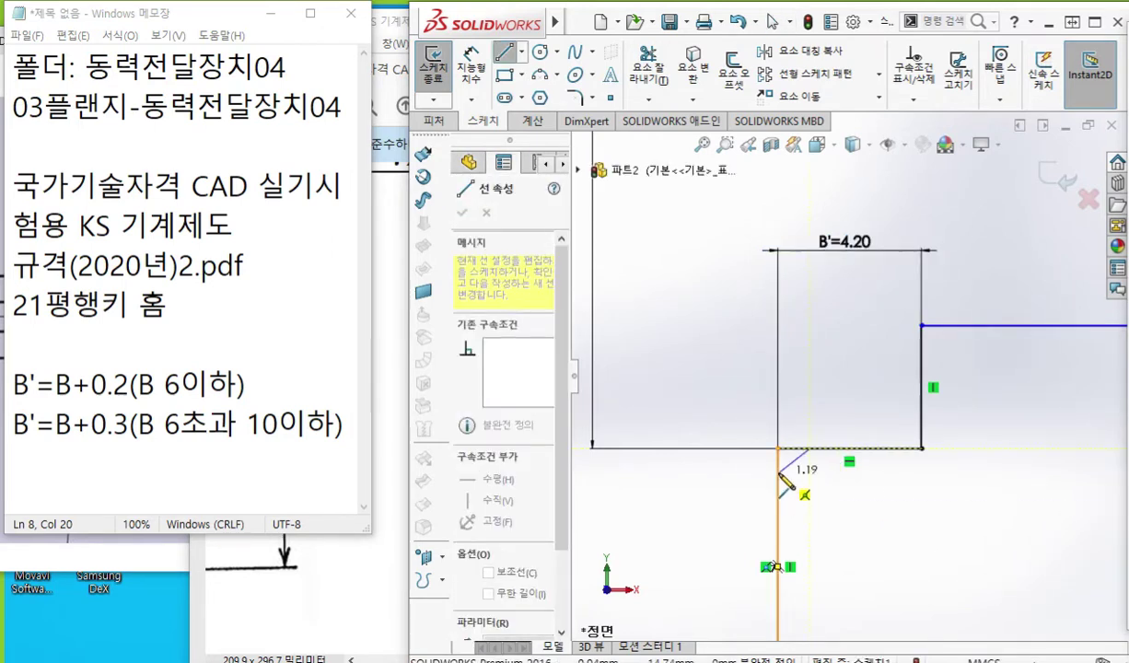
right_click(877, 495)
key("Escape")
key("Escape")
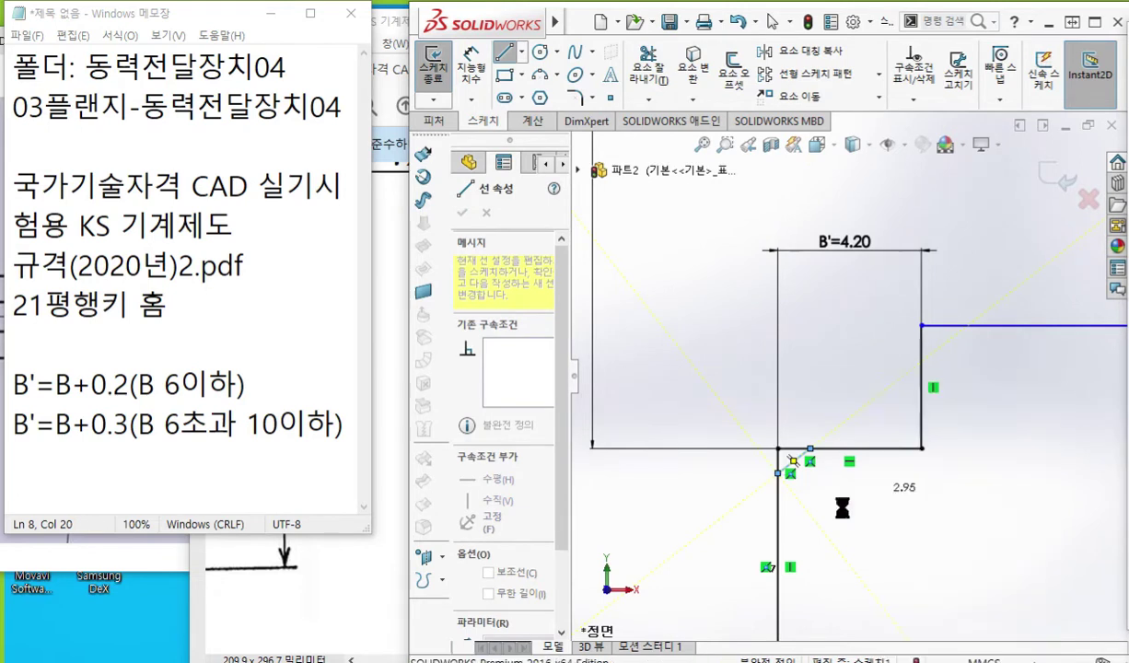
- Dimension the angle between the recess's horizontal edge and the chamfer line as 30°, noting 30°=a beside it with the screen pen
left_click(872, 450)
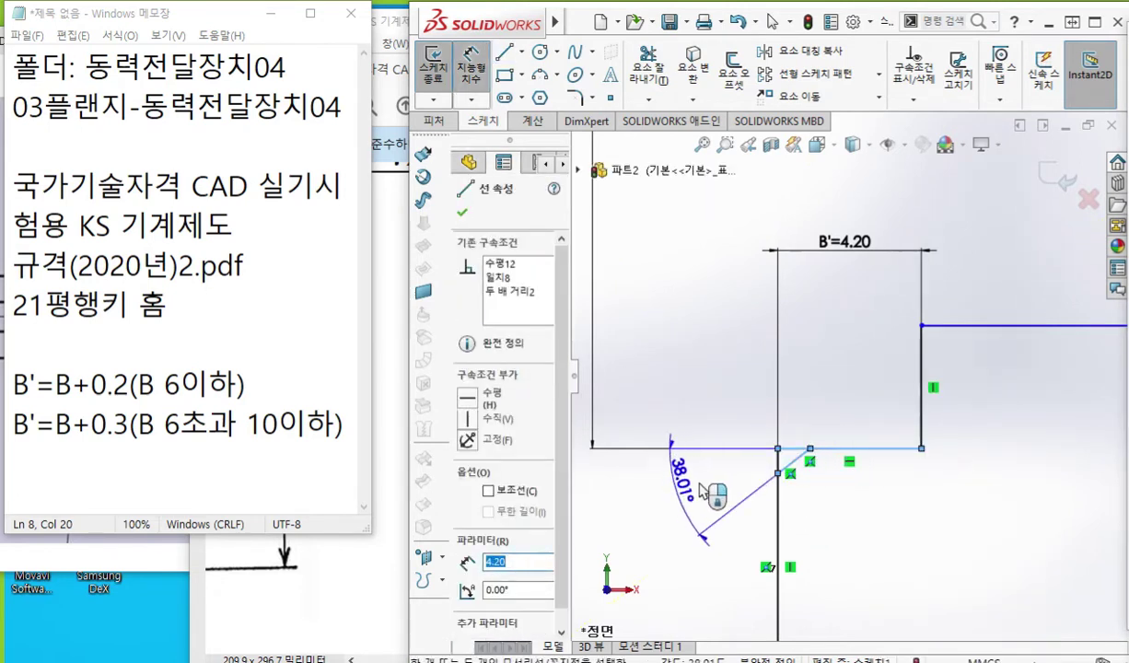
key("ctrl+shift+p")
mouse_move(661, 480)
left_mouse_down()
mouse_move(637, 501)
mouse_move(672, 522)
left_mouse_up()
mouse_move(603, 499)
left_mouse_down()
mouse_move(623, 493)
mouse_move(626, 507)
mouse_move(573, 512)
mouse_move(559, 532)
mouse_move(582, 512)
left_mouse_up()
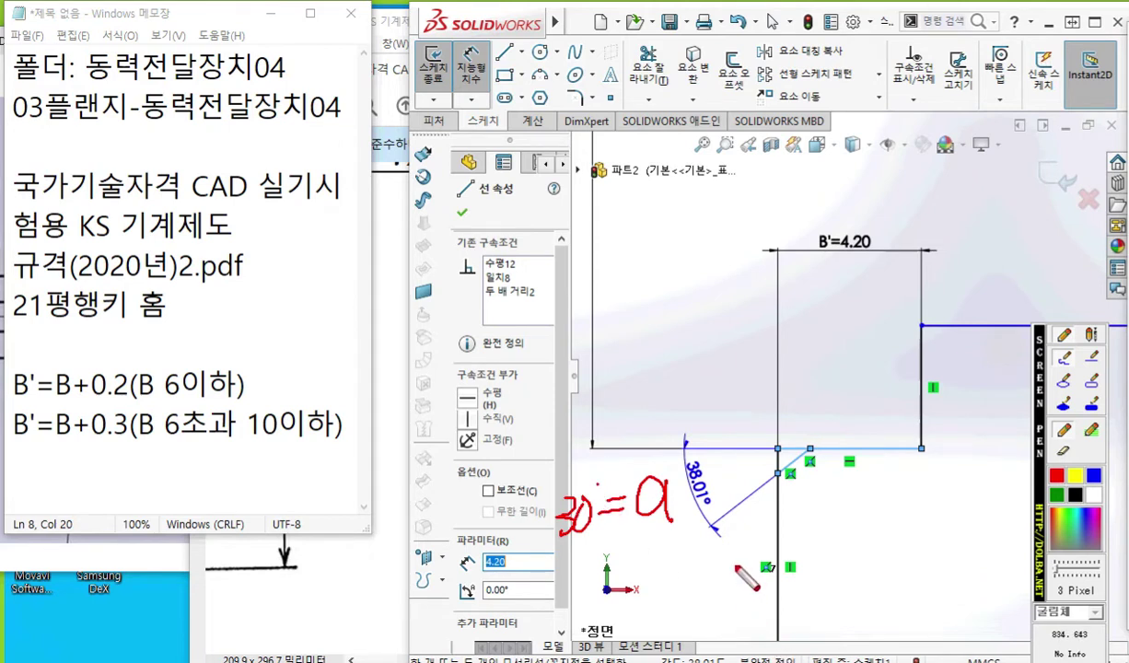
right_click(695, 490)
double_click(689, 471)
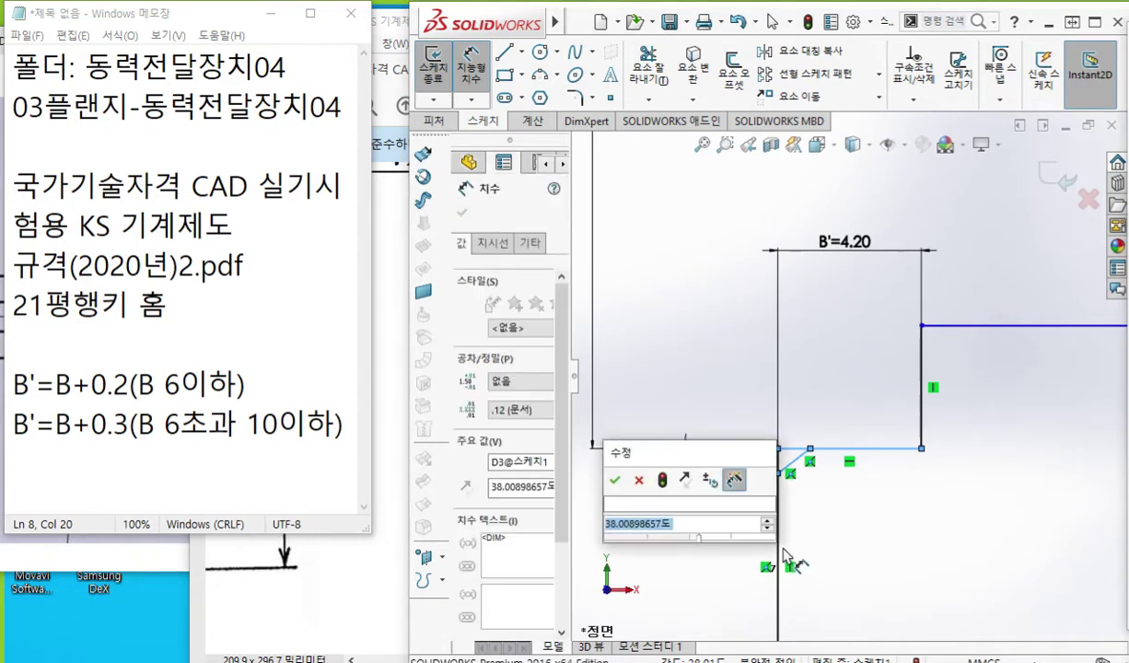
type("30")
key("Return")
key("Escape")
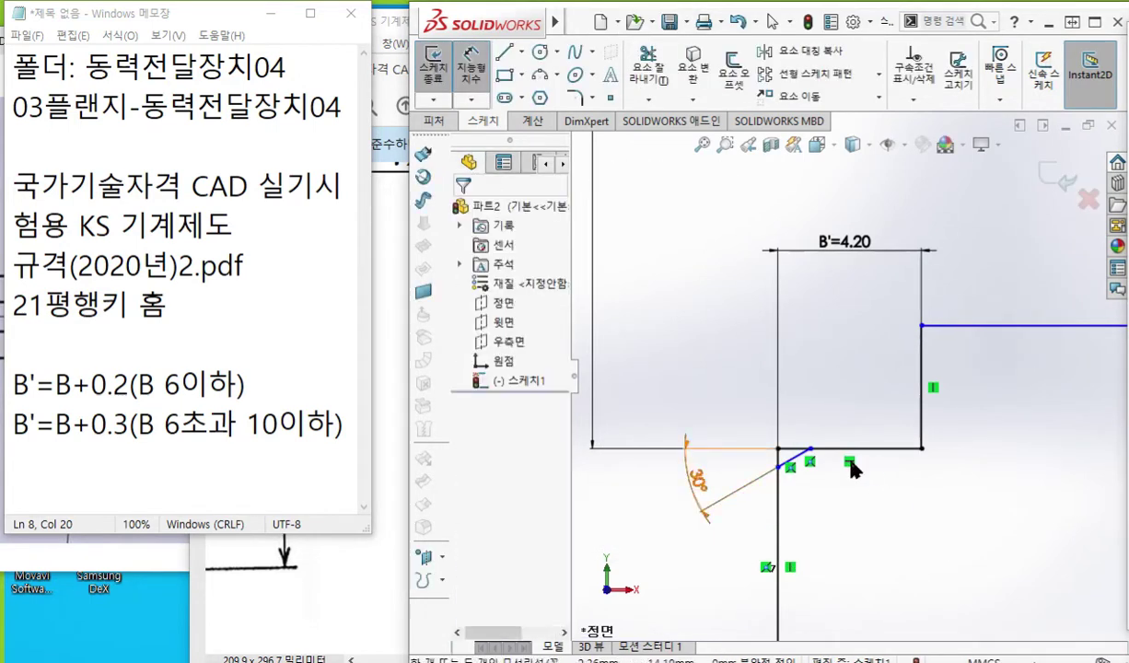
- Dimension the chamfer line's horizontal length and set it to 0.4 mm
left_click(791, 458)
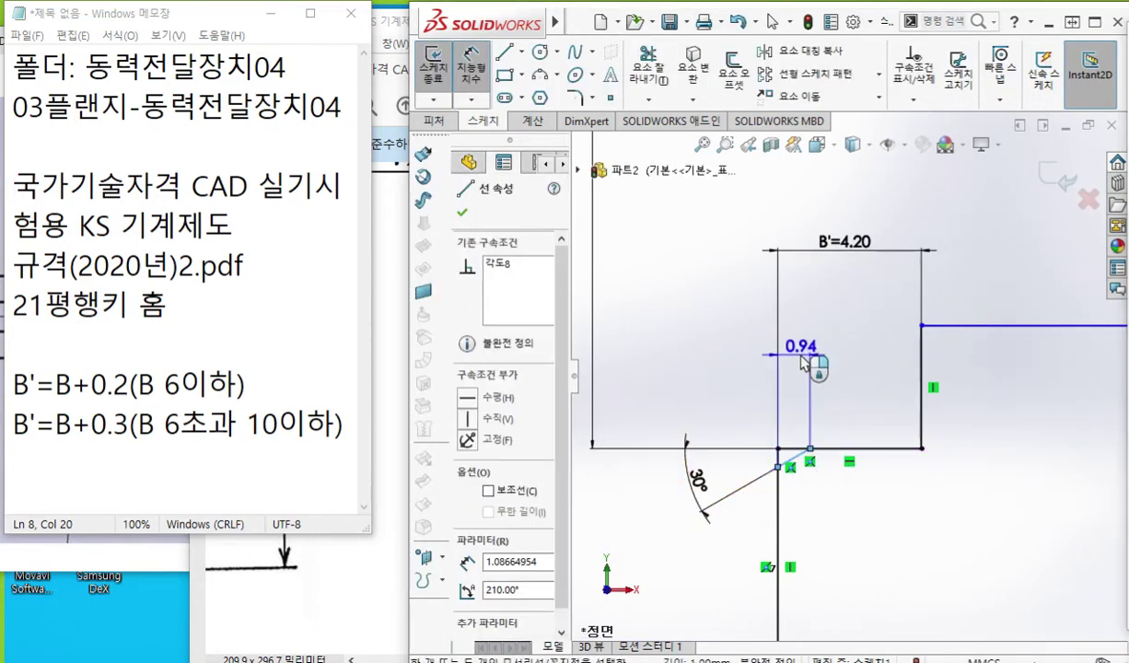
left_click(806, 363)
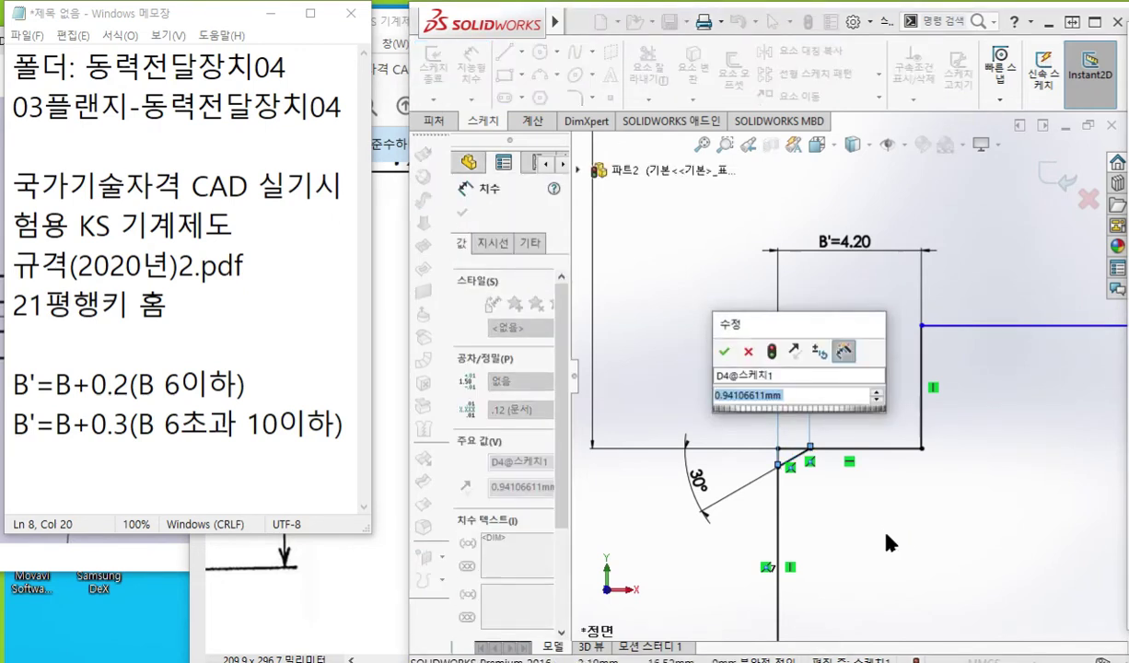
type("이")
key("BackSpace")
type("0.4")
key("Return")
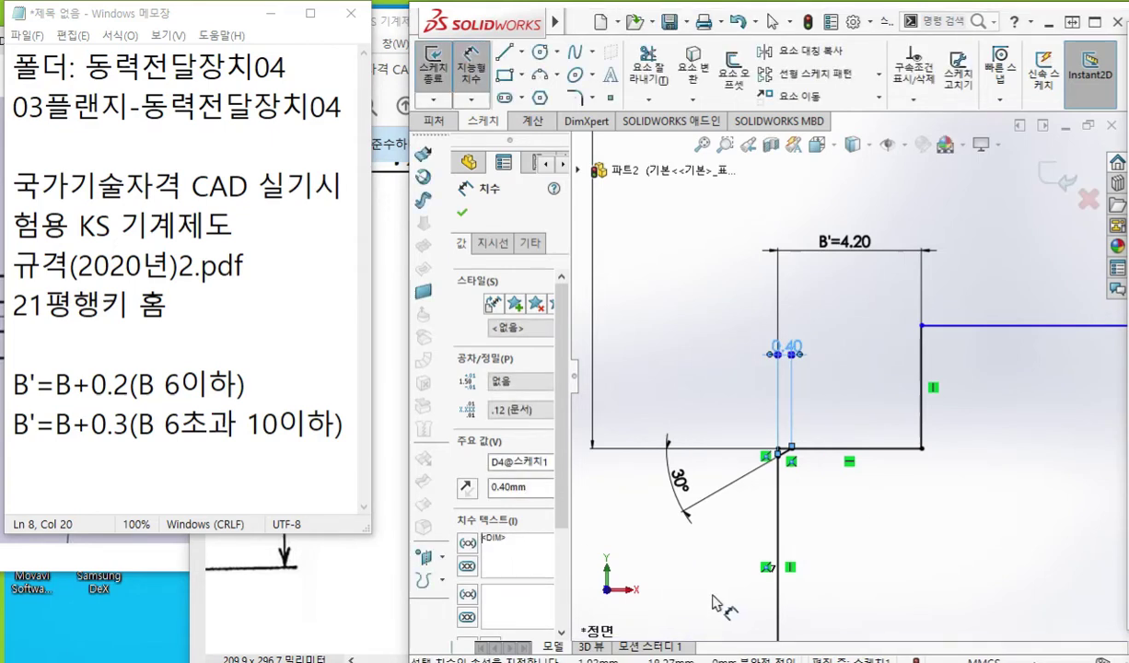
- Add the prefix L=0.1xB= to the 0.40 mm chamfer dimension and move its text clear of the recess
type("L=")
type("0.1")
type("8")
type("=")
left_click_drag(764, 347, 688, 363)
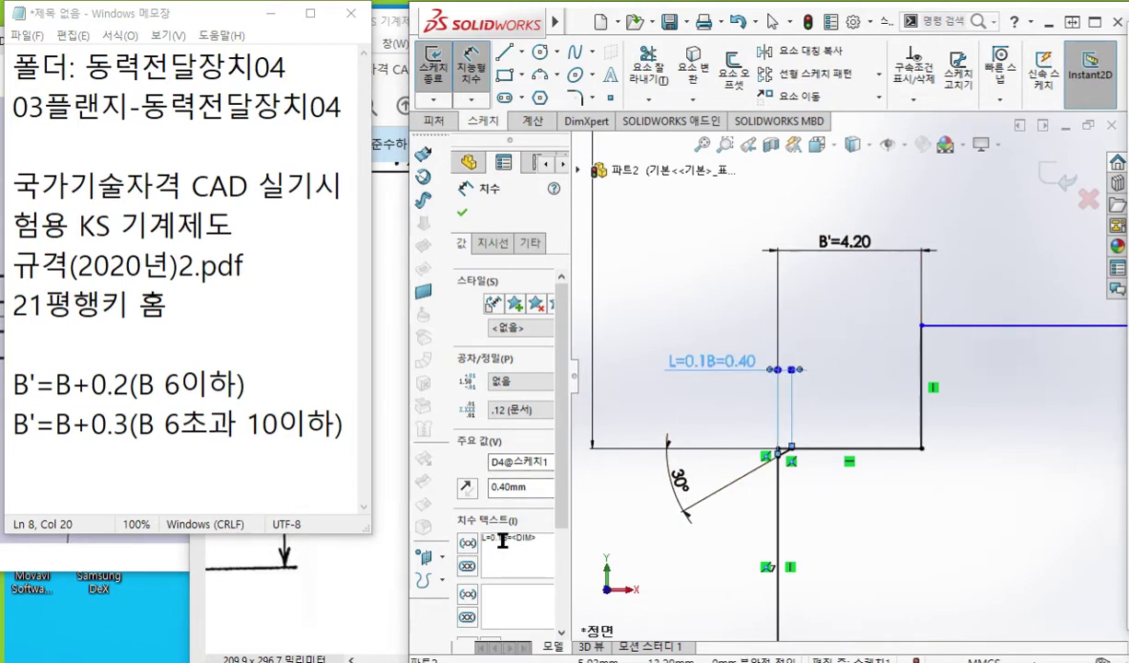
type("x")
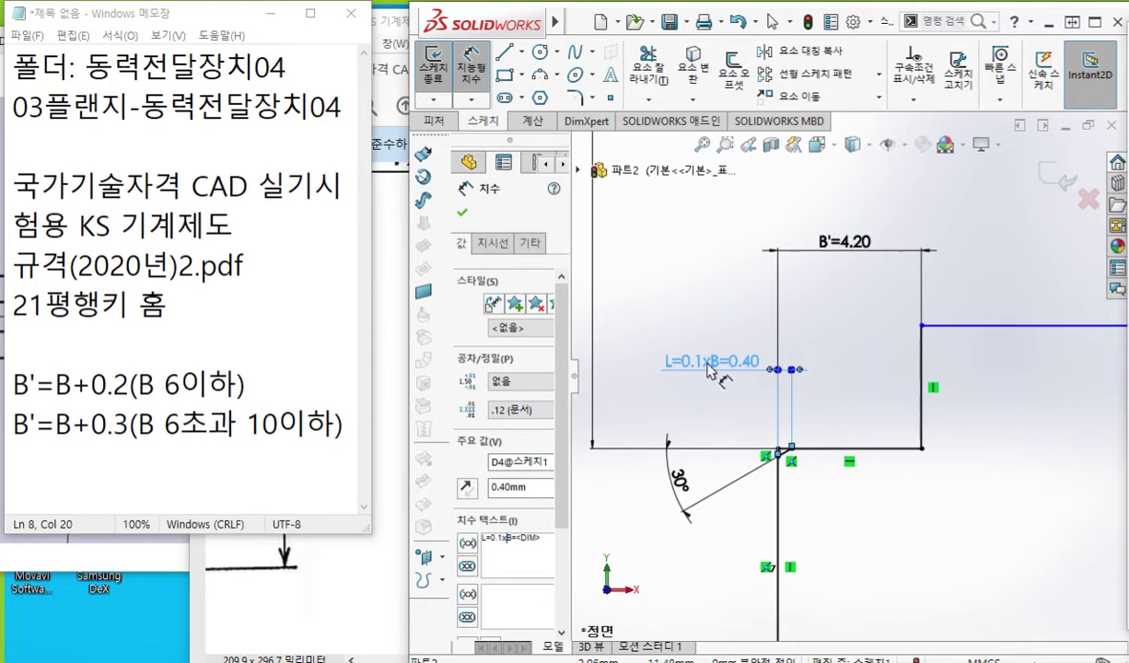
- Add the prefix a= to the 30° chamfer angle and rearrange the angle, chamfer length and B' dimensions around the recess
left_click_drag(678, 479, 676, 483)
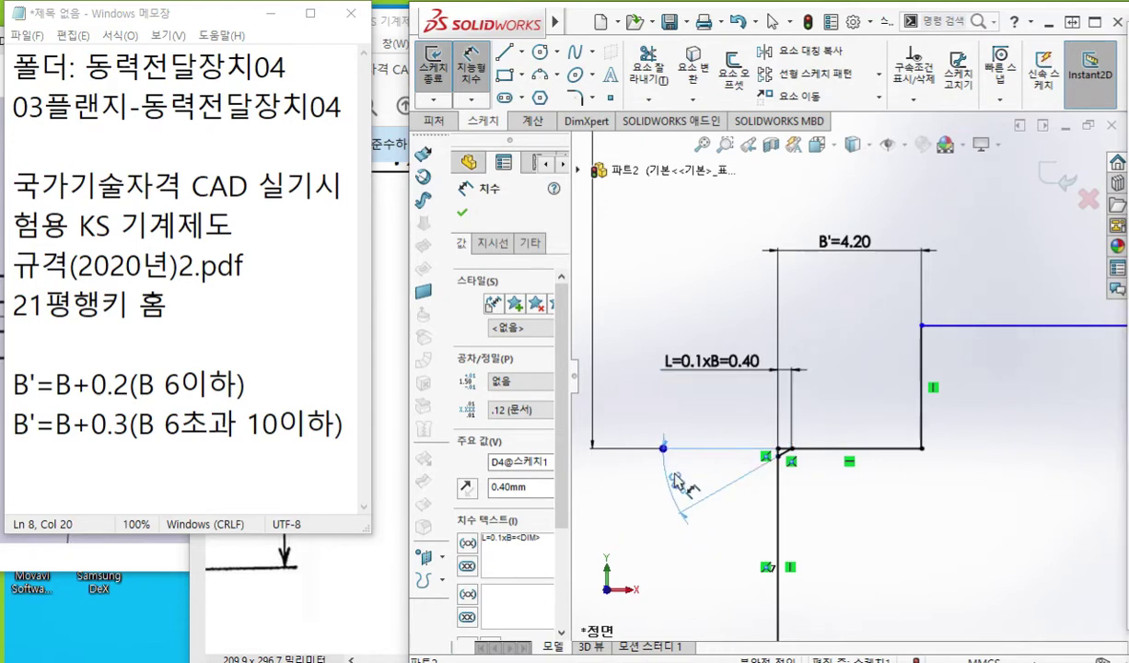
left_click(677, 483)
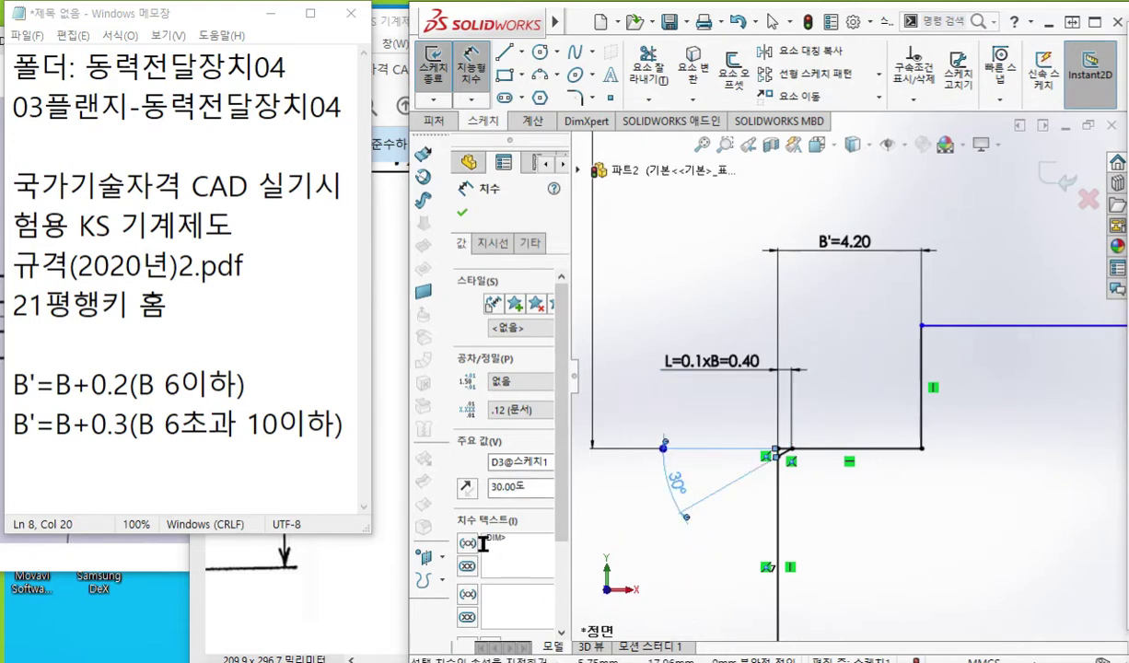
type("a=")
left_click(689, 547)
left_click_drag(672, 482, 623, 502)
left_click_drag(719, 368, 696, 382)
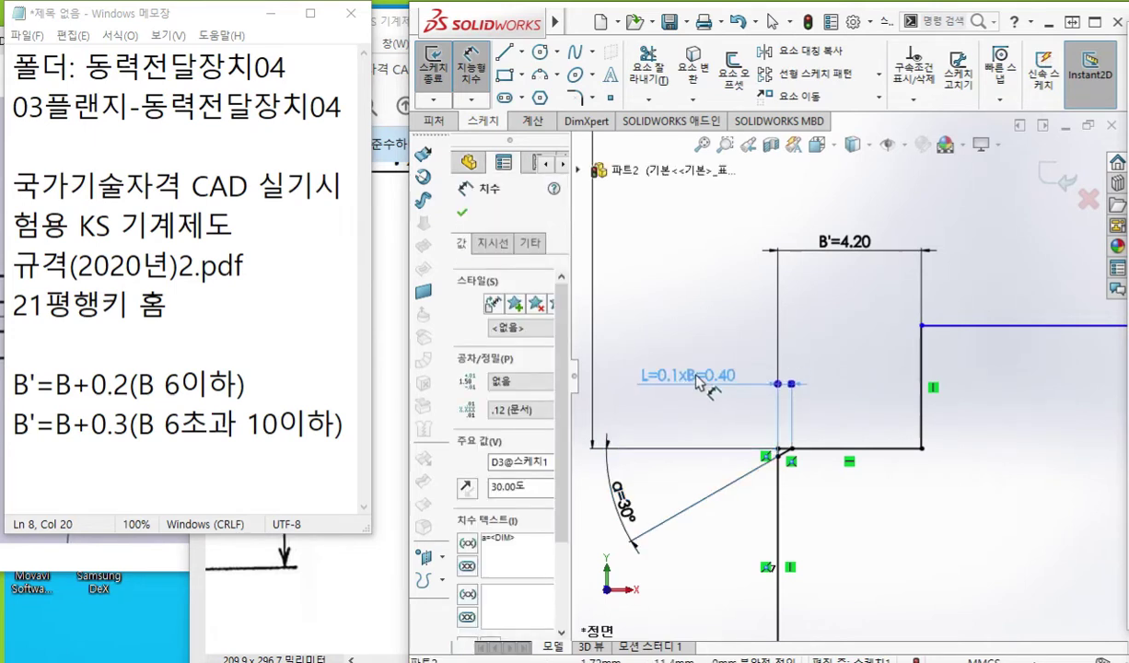
left_click_drag(833, 248, 833, 271)
left_click(894, 518)
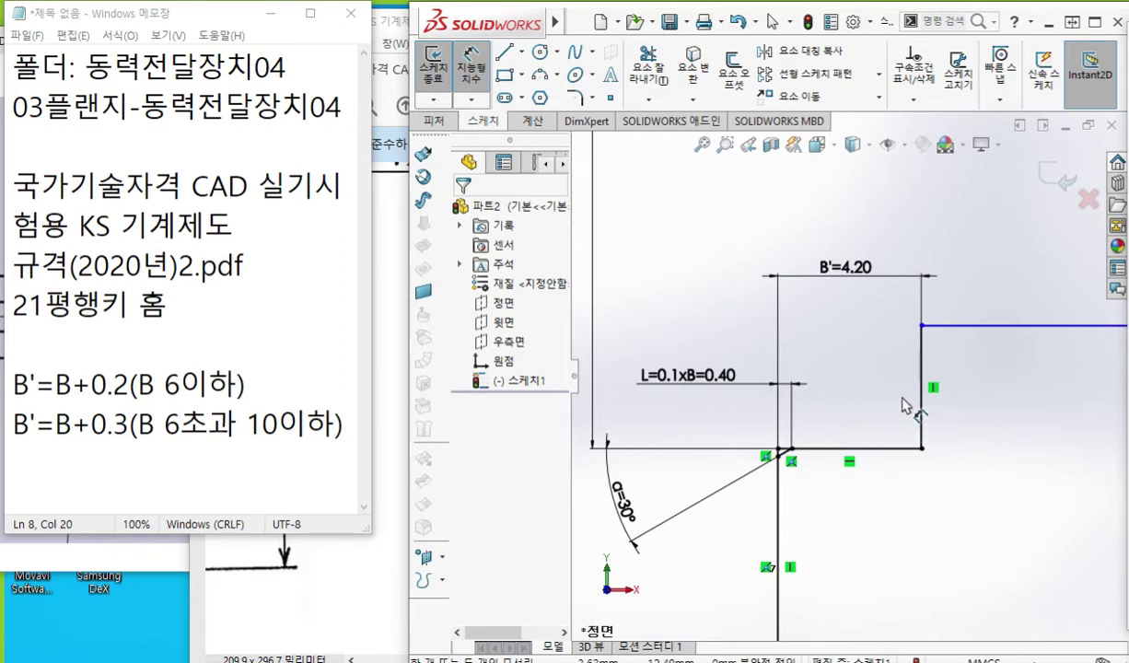
- Write 4.2, 0.4 and 30° beside the matching recess and chamfer dimensions with the screen pen
key("F12")
mouse_move(845, 280)
left_mouse_down()
mouse_move(861, 306)
mouse_move(847, 317)
mouse_move(901, 329)
left_mouse_up()
left_click(856, 324)
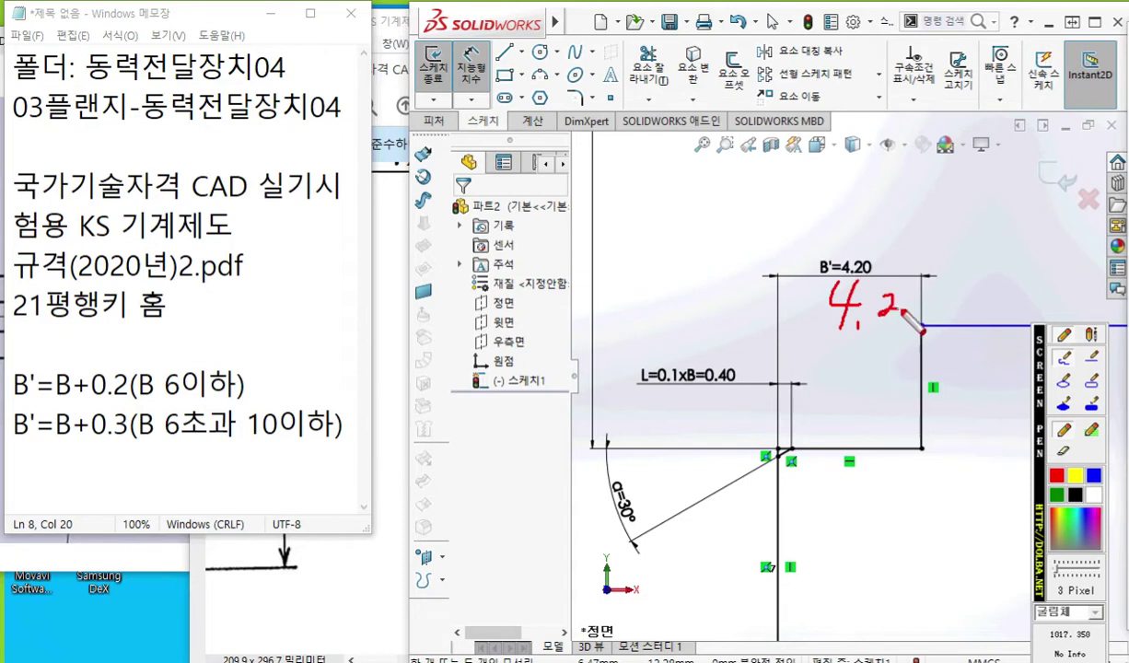
mouse_move(764, 342)
left_mouse_down()
mouse_move(810, 359)
mouse_move(799, 370)
left_mouse_up()
left_click(781, 366)
left_click_drag(645, 467, 645, 502)
left_click_drag(681, 465, 691, 462)
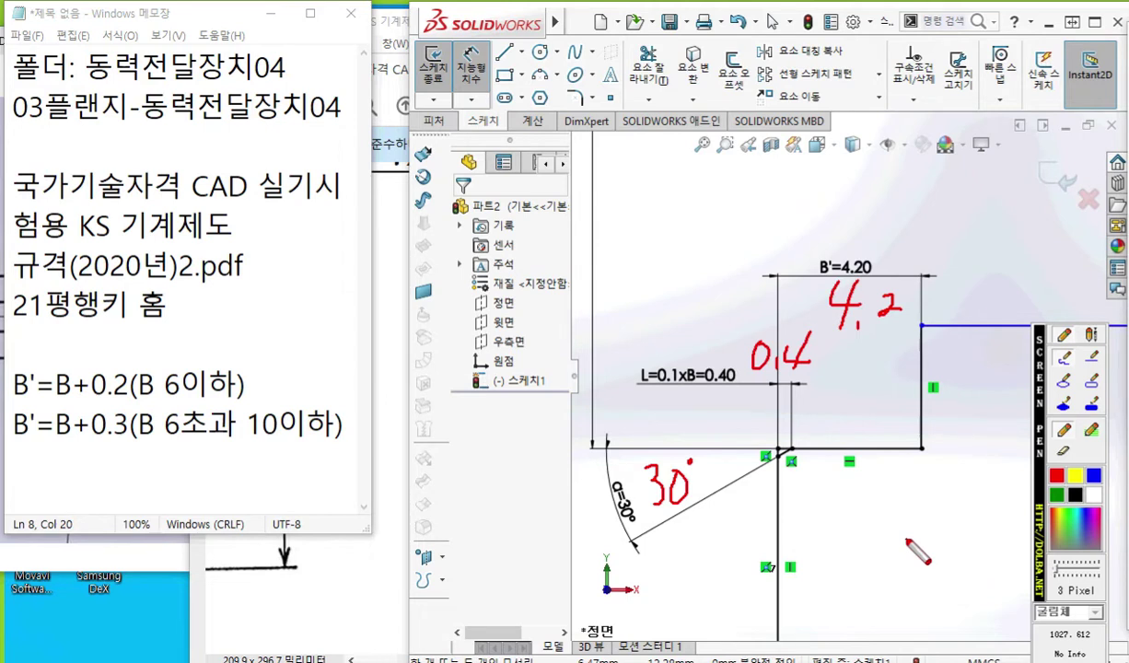
- Mark the recess diameter with a line, an arrow and the note ø28 using the screen pen, and clear the markup
mouse_move(865, 446)
left_mouse_down()
mouse_move(596, 446)
mouse_move(595, 96)
left_mouse_up()
mouse_move(585, 390)
left_mouse_down()
mouse_move(609, 405)
mouse_move(629, 378)
left_mouse_up()
mouse_move(530, 214)
left_mouse_down()
mouse_move(518, 256)
mouse_move(518, 228)
mouse_move(552, 210)
left_mouse_up()
mouse_move(490, 238)
left_mouse_down()
mouse_move(502, 226)
mouse_move(475, 313)
left_mouse_up()
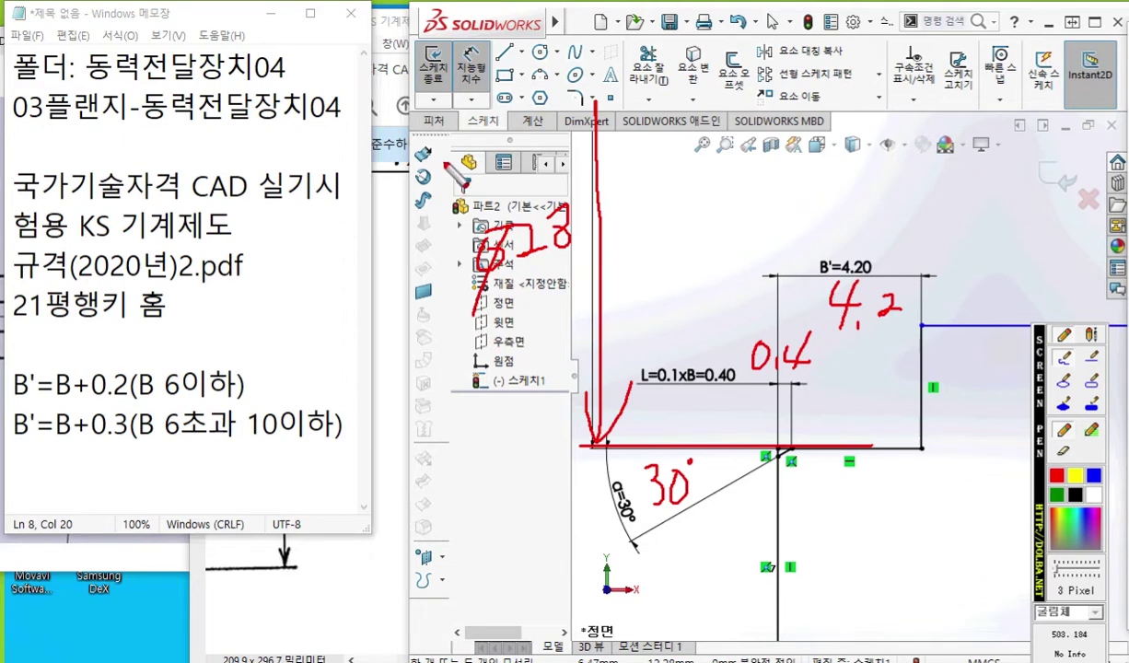
key("Escape")
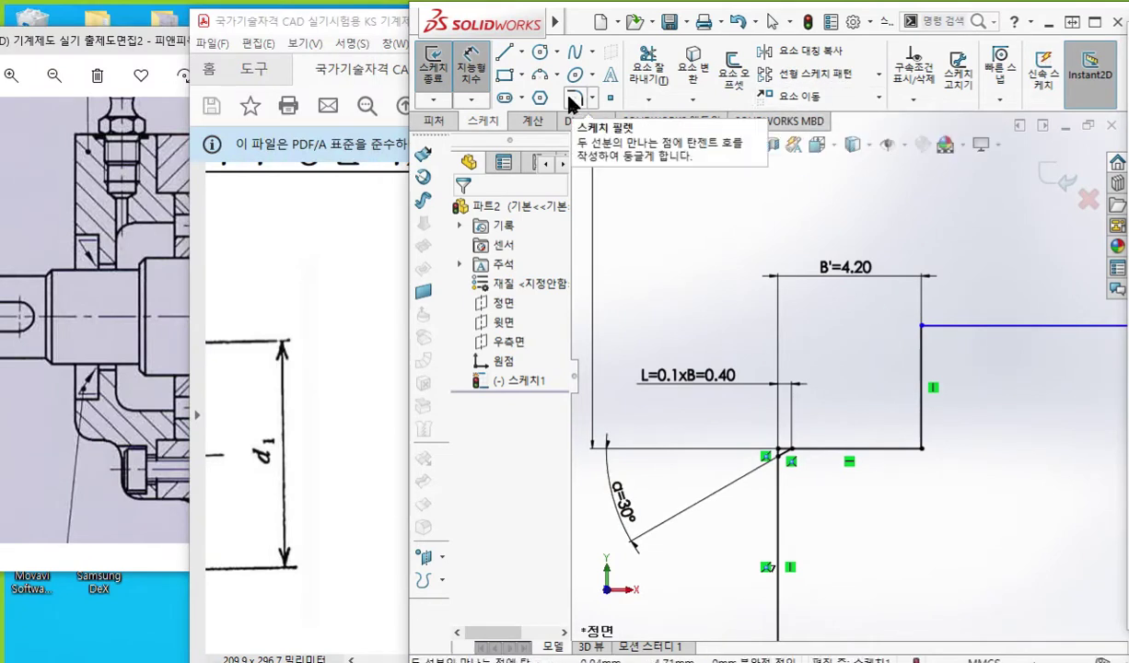
- Circle the Sketch Fillet tool, mark the recess's inner corner with R0.5 using the screen pen, and clear the markup
key("ctrl+shift+p")
mouse_move(584, 116)
left_mouse_down()
mouse_move(594, 104)
mouse_move(578, 114)
left_mouse_up()
mouse_move(923, 420)
left_mouse_down()
mouse_move(889, 453)
mouse_move(909, 502)
left_mouse_up()
mouse_move(914, 452)
left_mouse_down()
mouse_move(890, 452)
mouse_move(919, 497)
mouse_move(920, 532)
mouse_move(945, 542)
mouse_move(935, 497)
mouse_move(997, 543)
mouse_move(1013, 516)
left_mouse_up()
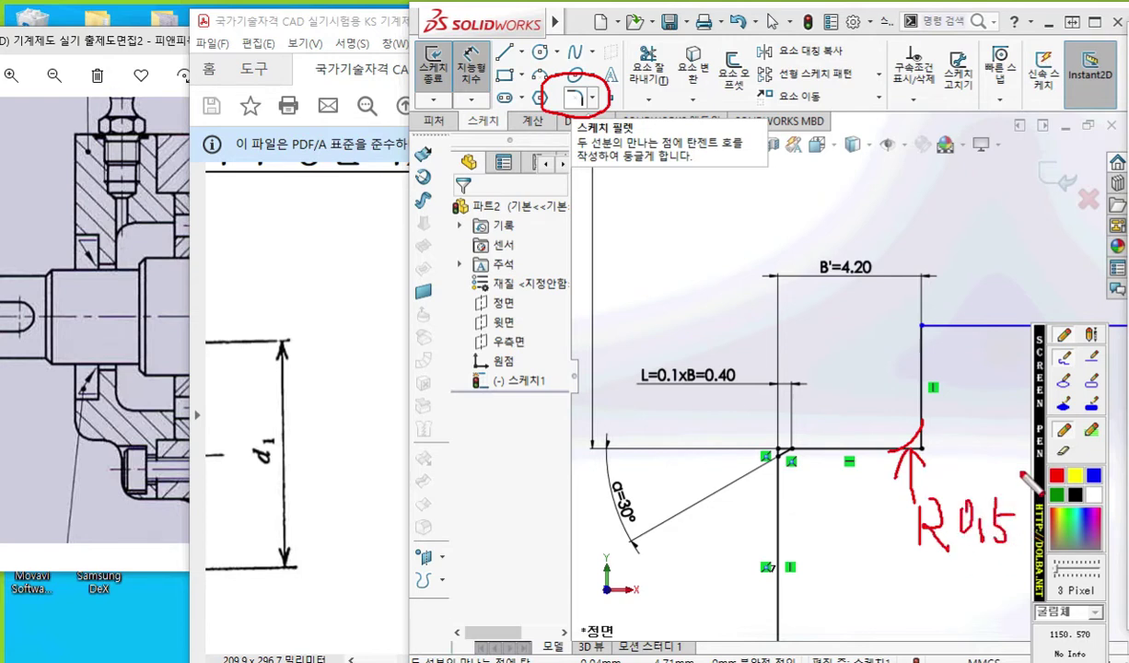
key("Escape")
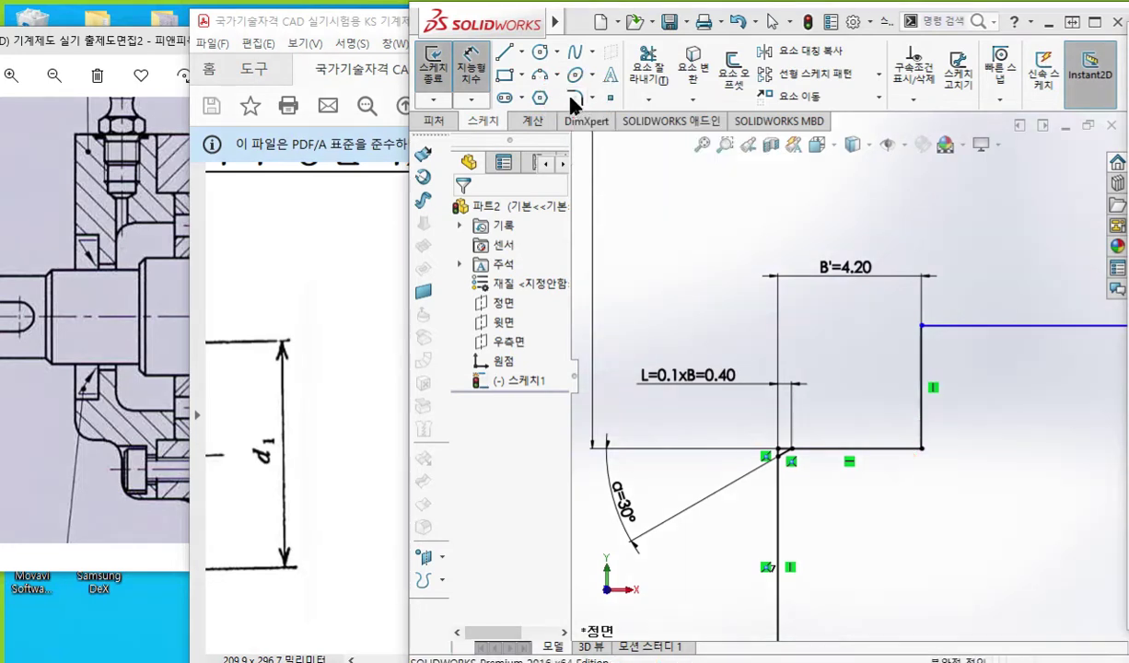
- Apply a 0.5 mm sketch fillet to the recess's inner corner
left_click(574, 98)
left_click(923, 451)
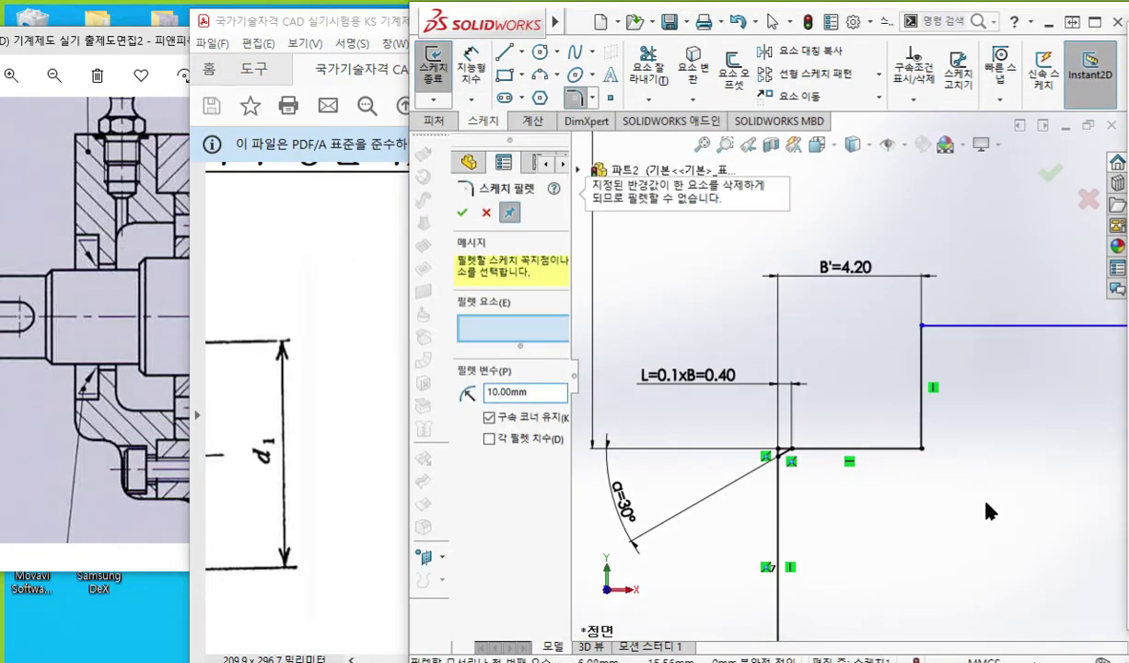
double_click(545, 394)
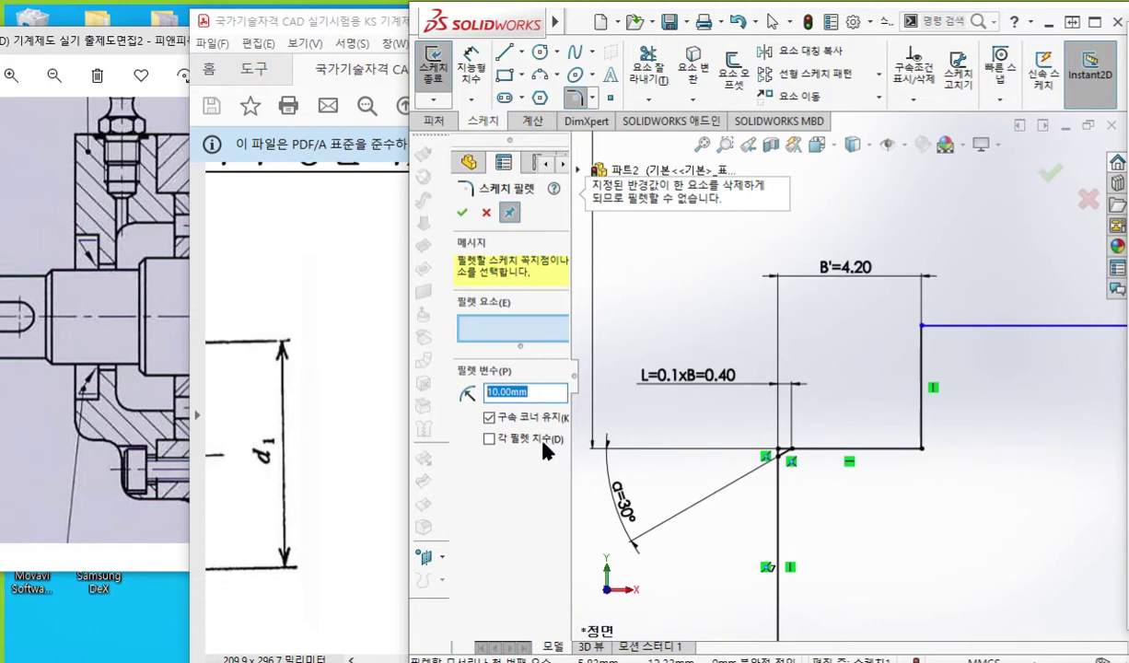
type("0.5")
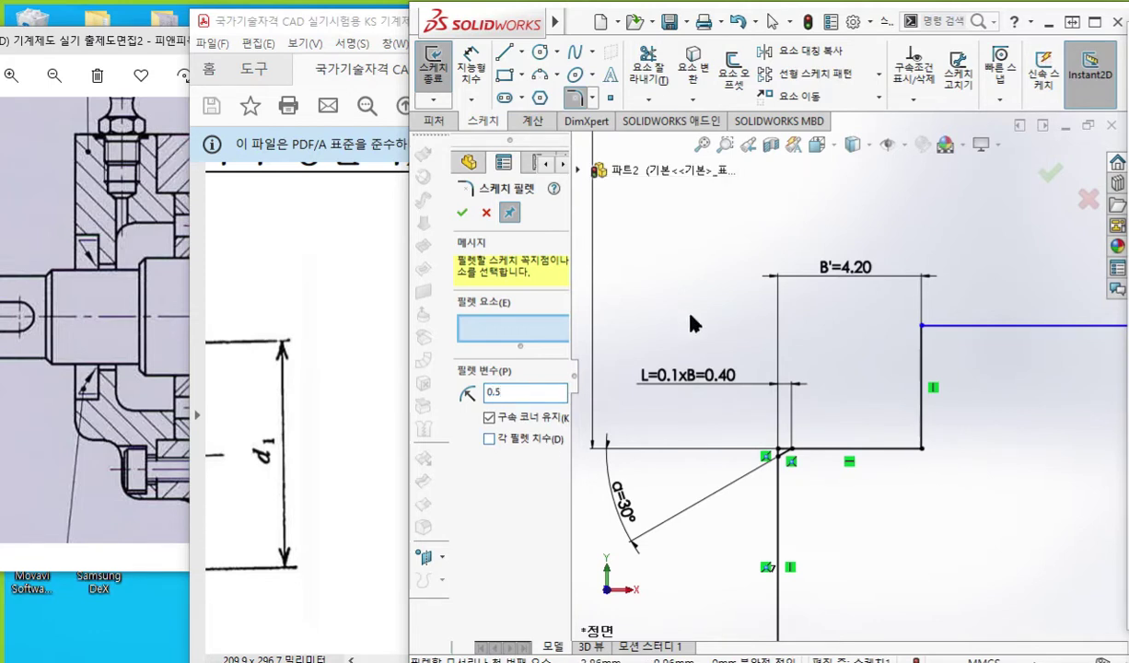
left_click(921, 450)
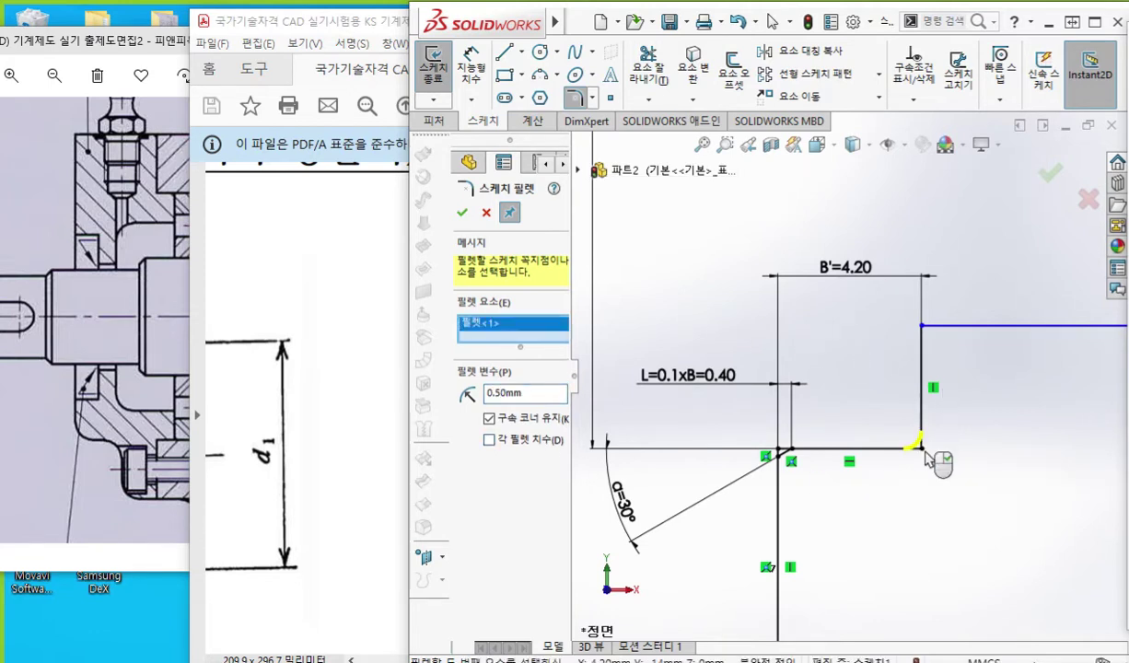
left_click(461, 213)
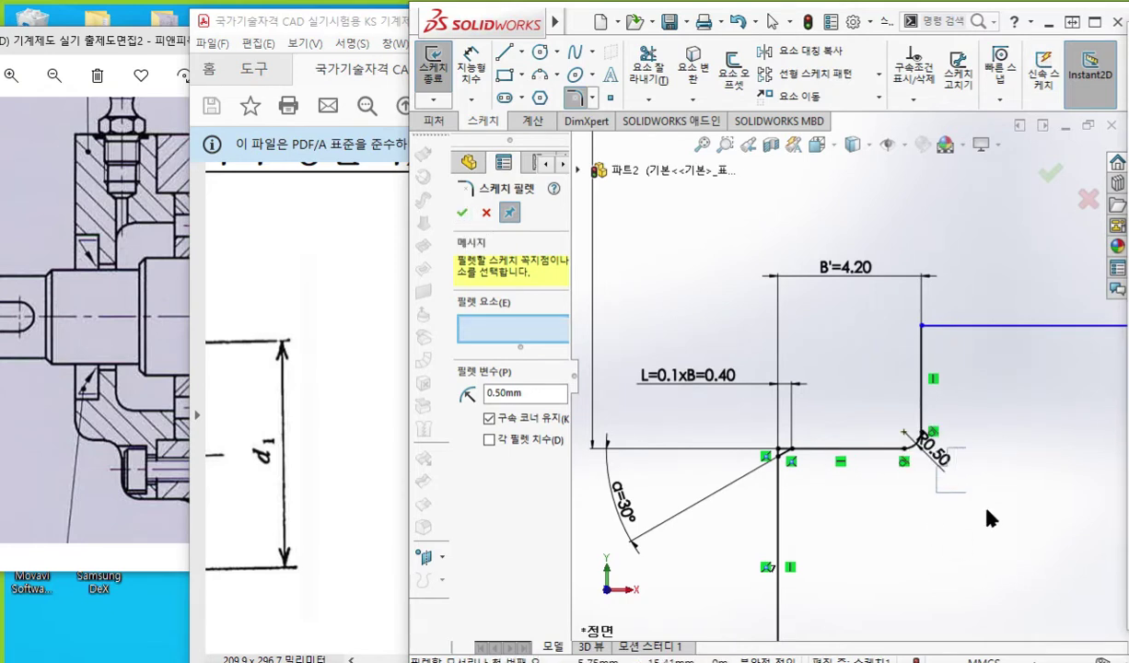
right_click(1008, 476)
- Reposition the R0.50, a=30°, L=0.1xB=0.40 and B'=4.20 dimensions for a clear layout around the recess
left_click(968, 387)
mouse_move(932, 452)
left_mouse_down()
mouse_move(957, 479)
mouse_move(948, 465)
left_mouse_up()
left_click_drag(626, 509, 660, 492)
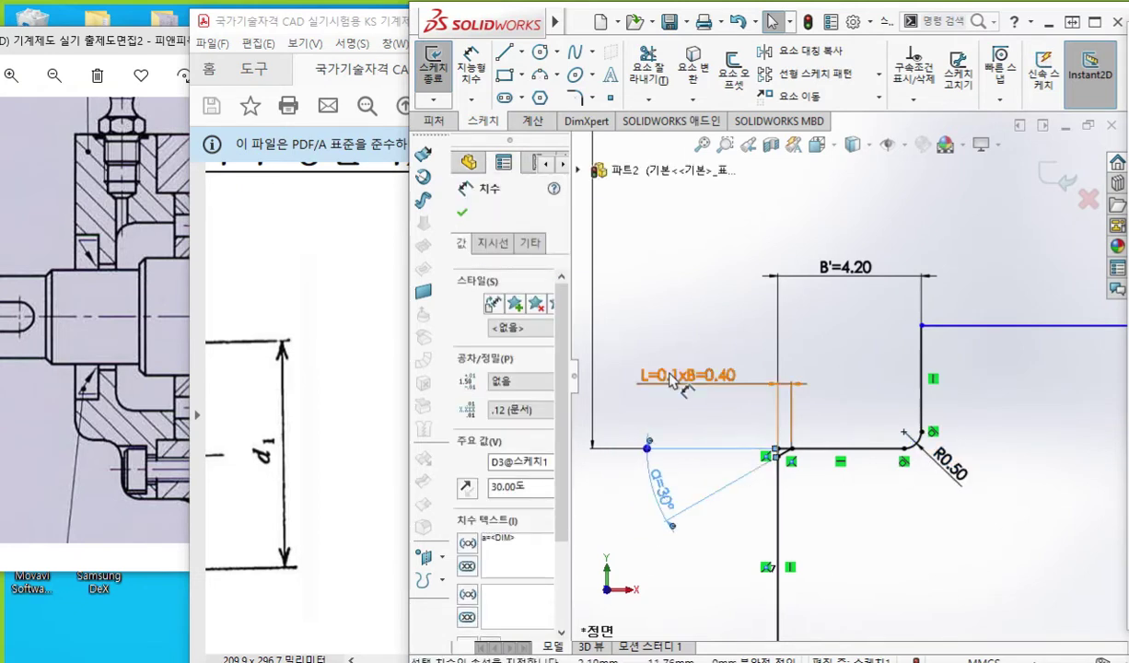
left_click_drag(669, 372, 685, 370)
left_click_drag(844, 275, 848, 280)
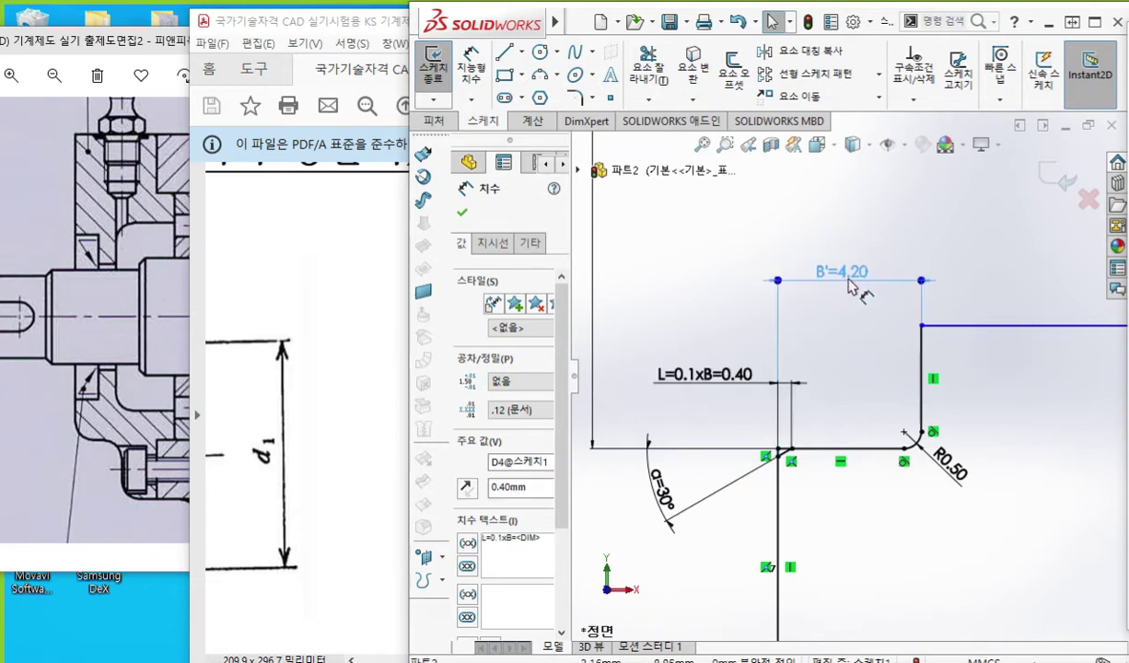
left_click(982, 335)
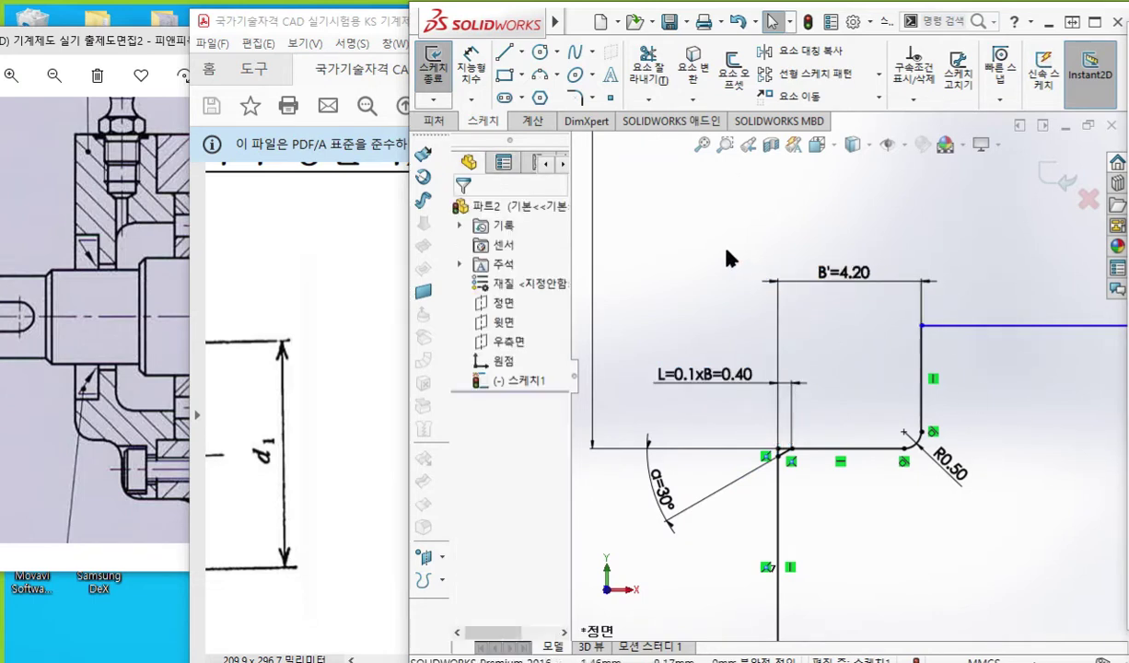
- Move the text of the 28 mm diameter dimension down its dimension line, close to the recess
scroll(727, 258, "up", 3)
middle_click_drag(781, 284, 804, 322, "ctrl")
left_click_drag(761, 175, 712, 446)
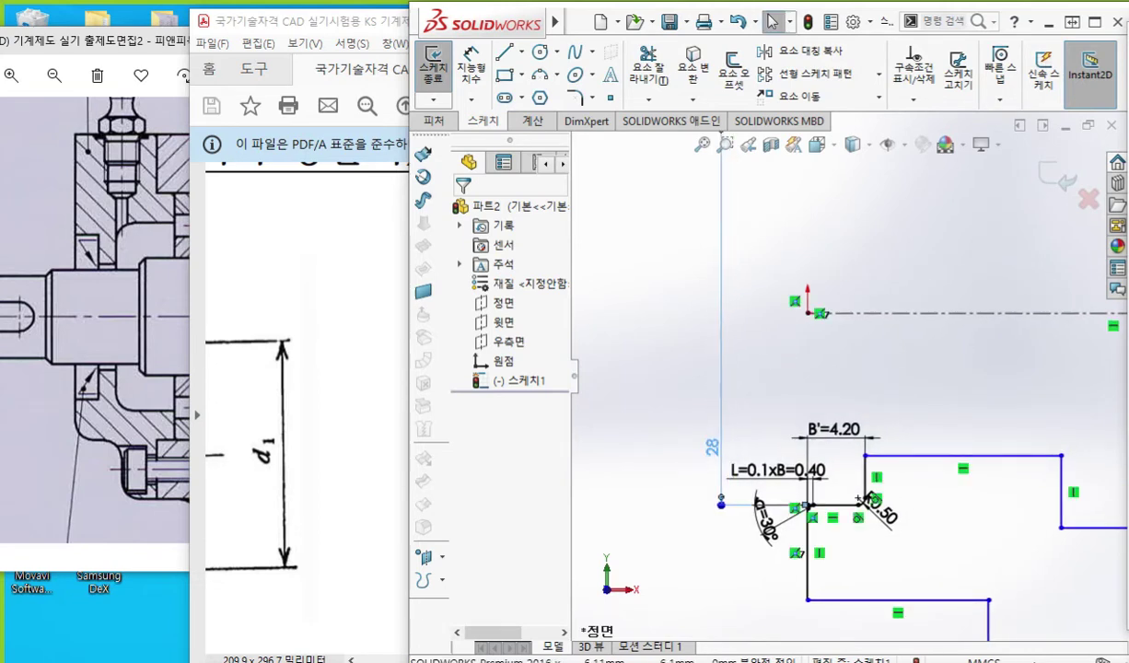
left_click(929, 516)
scroll(778, 489, "up", 2)
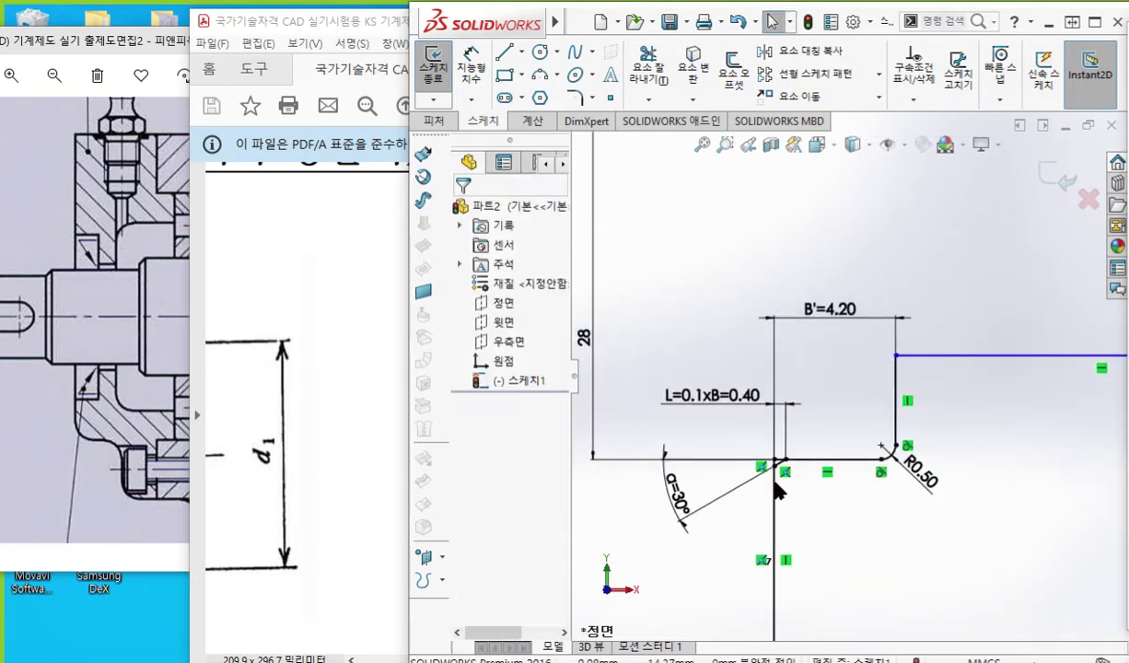
scroll(906, 469, "up", 1)
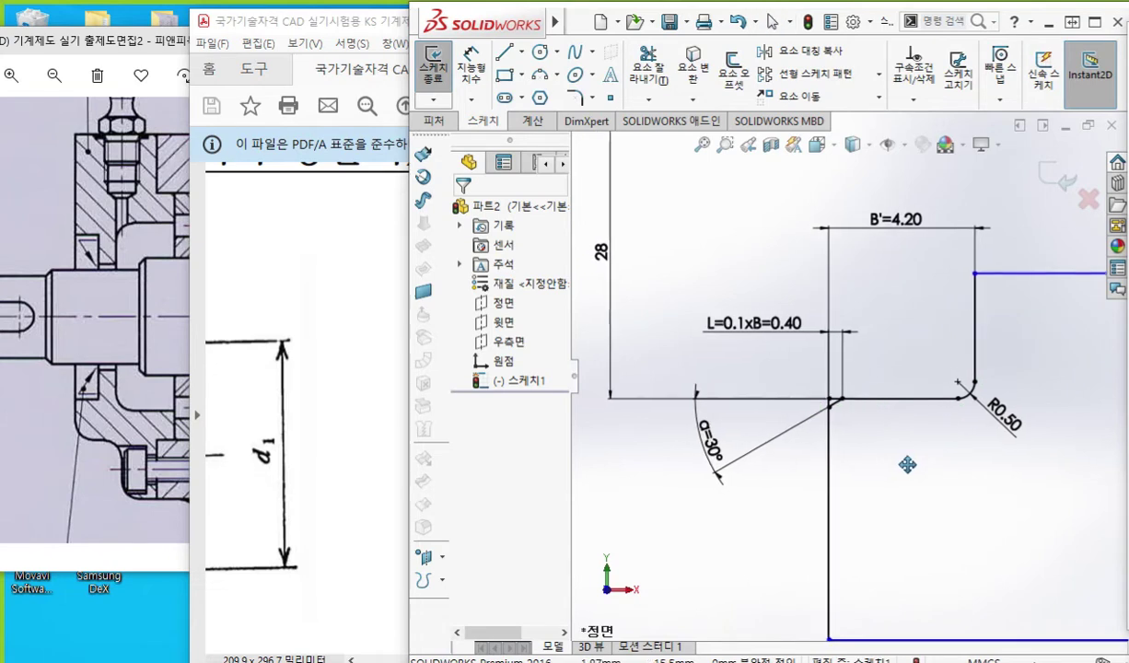
- Circle the Trim Entities tool and the chamfered corner with the red screen pen, and draw the corner enlarged beside it
key("ctrl+F1")
mouse_move(650, 97)
left_mouse_down()
mouse_move(675, 57)
mouse_move(651, 94)
left_mouse_up()
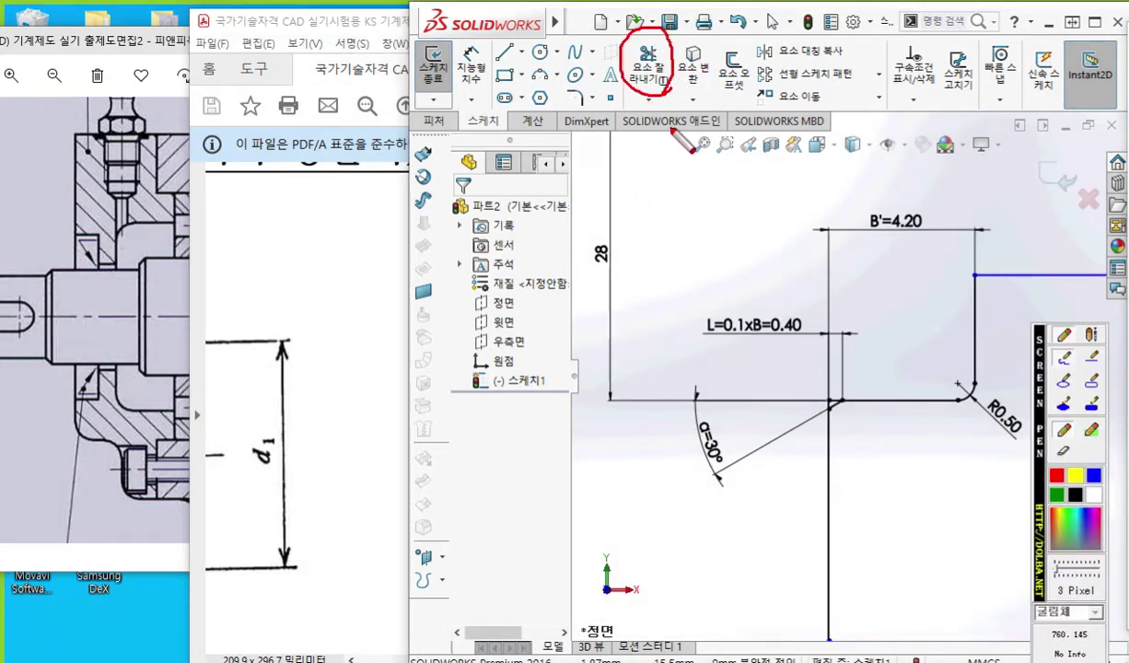
mouse_move(836, 387)
left_mouse_down()
mouse_move(814, 416)
mouse_move(847, 422)
mouse_move(764, 506)
mouse_move(781, 509)
left_mouse_up()
left_click_drag(495, 485, 672, 485)
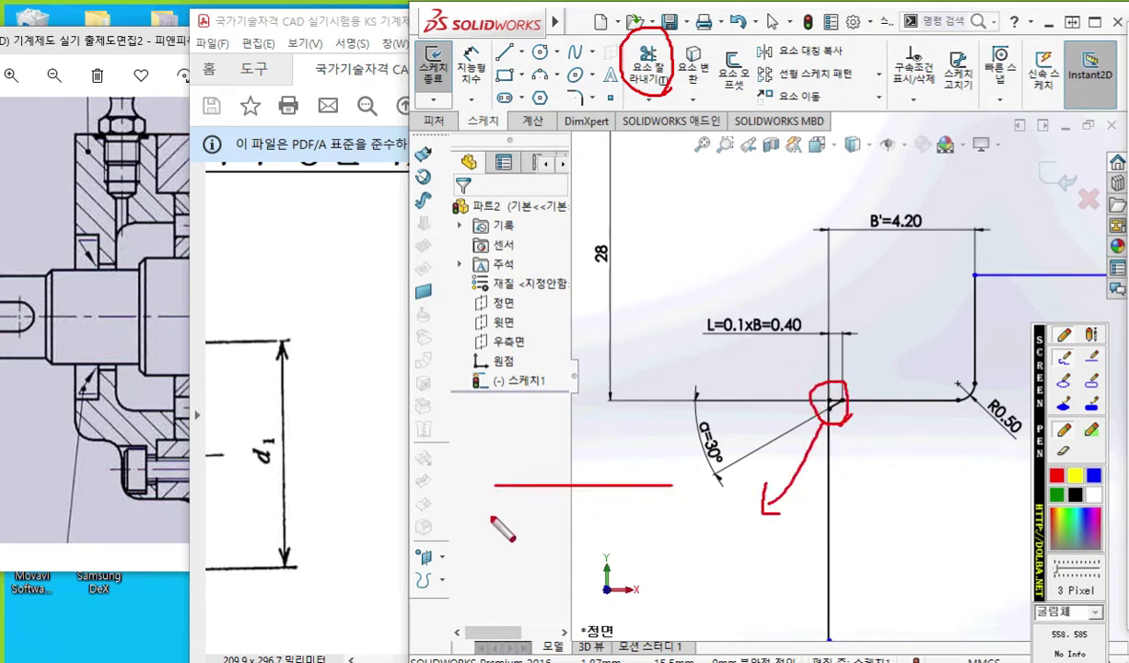
left_click_drag(495, 485, 494, 624)
left_click_drag(559, 485, 492, 536)
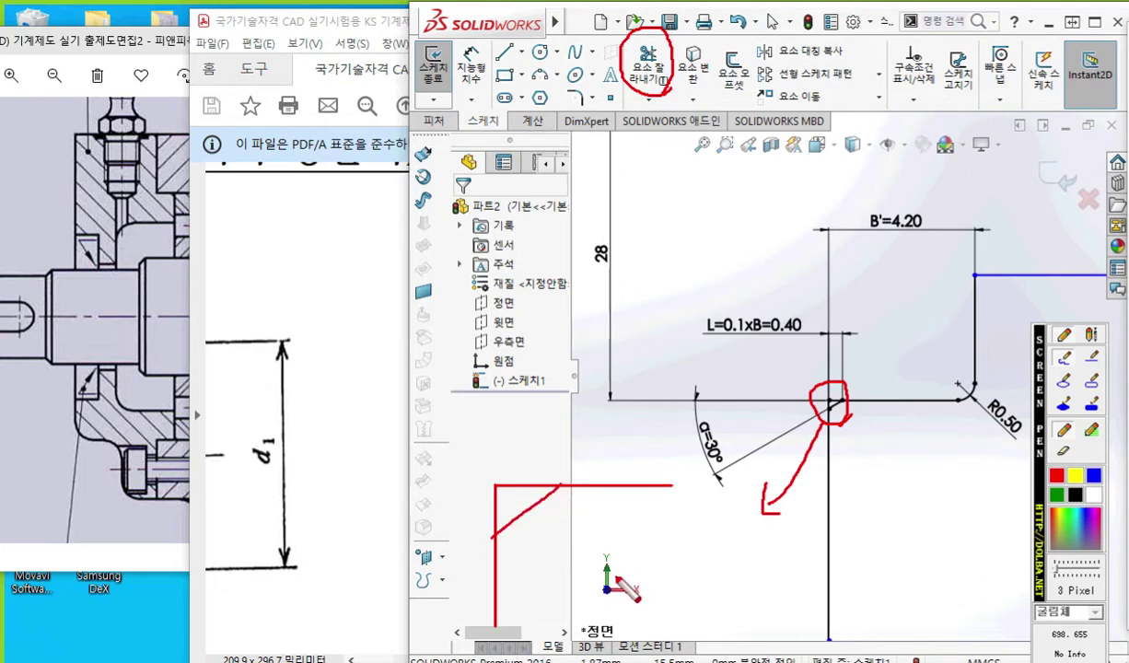
- Write "지능형" in red, and mark in blue the edges meeting the chamfer and the two corner stubs beyond it
mouse_move(615, 147)
left_mouse_down()
mouse_move(628, 175)
mouse_move(630, 150)
mouse_move(649, 164)
mouse_move(639, 170)
mouse_move(733, 174)
mouse_move(727, 189)
left_mouse_up()
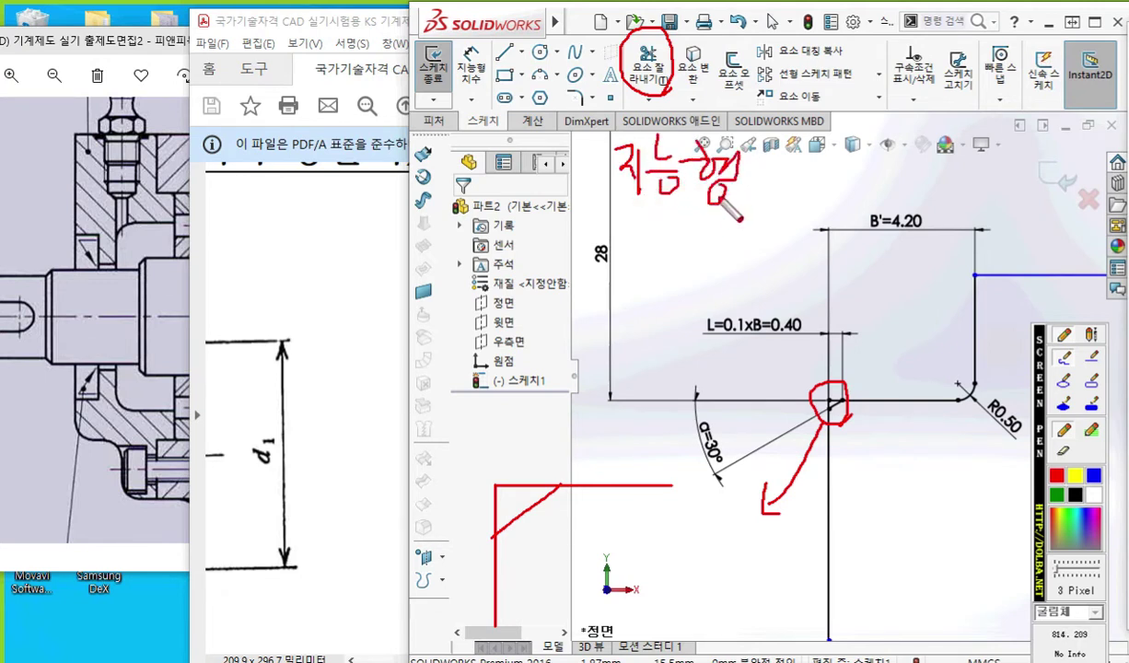
left_click(1093, 476)
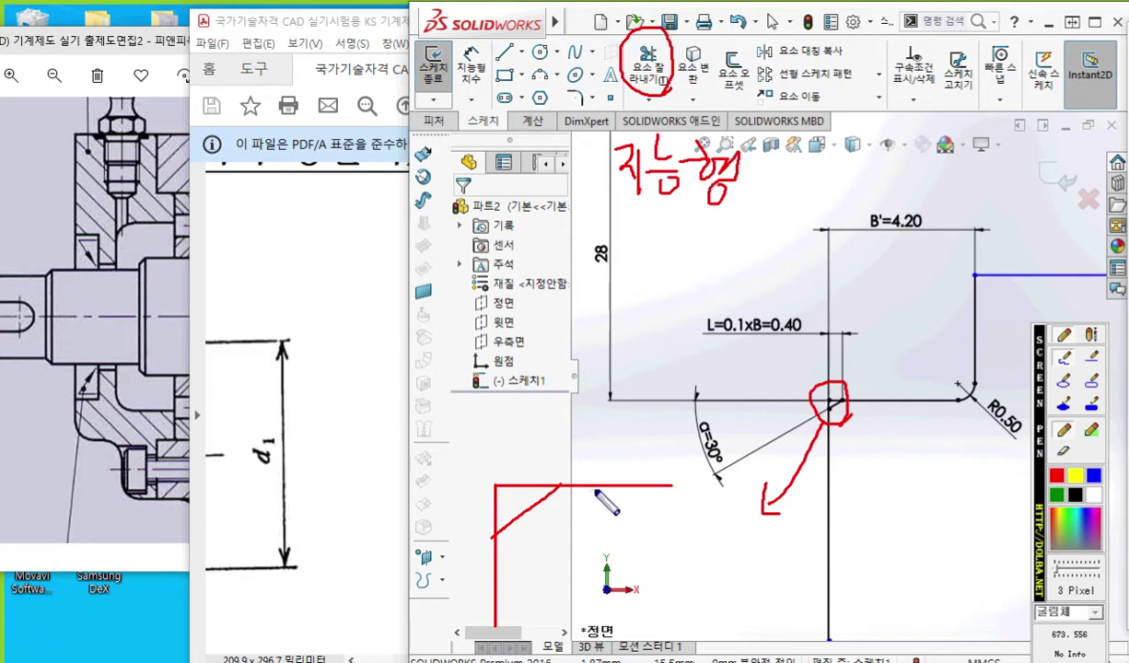
left_click_drag(563, 494, 542, 510)
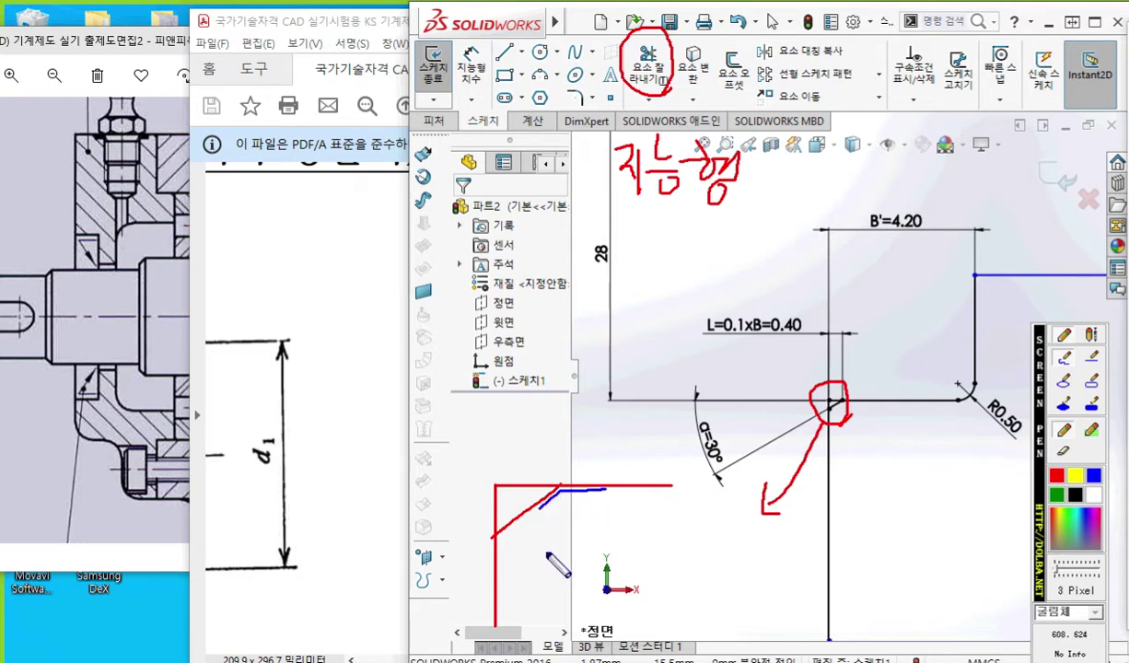
mouse_move(539, 500)
left_mouse_down()
mouse_move(508, 523)
mouse_move(500, 562)
left_mouse_up()
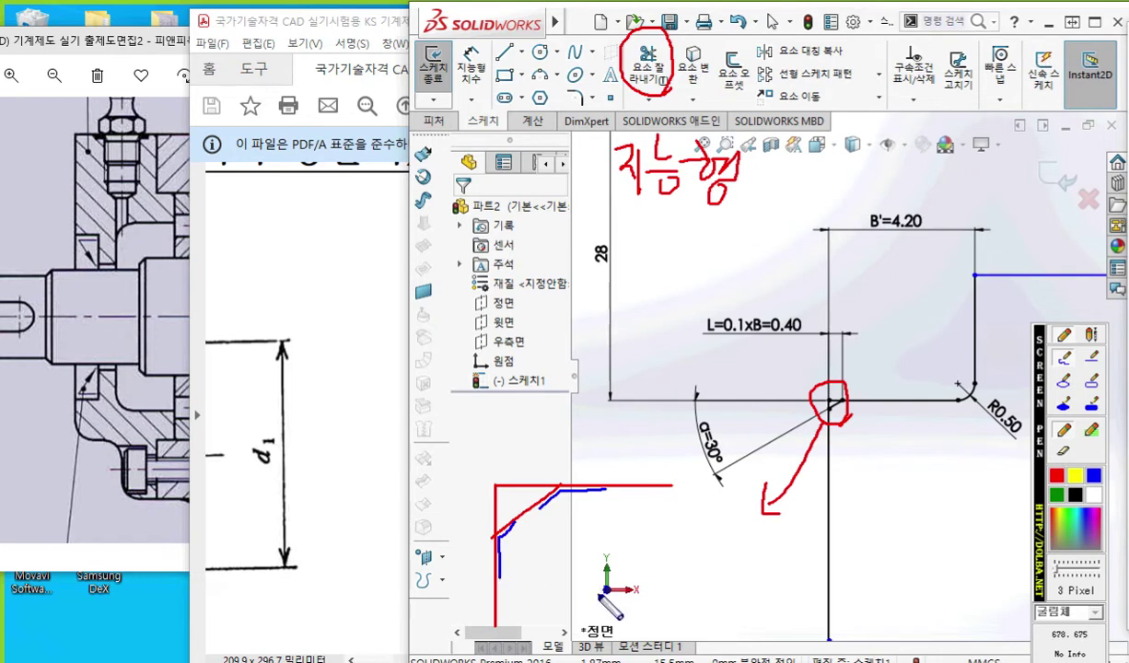
mouse_move(529, 476)
left_mouse_down()
mouse_move(529, 494)
mouse_move(500, 494)
mouse_move(485, 525)
left_mouse_up()
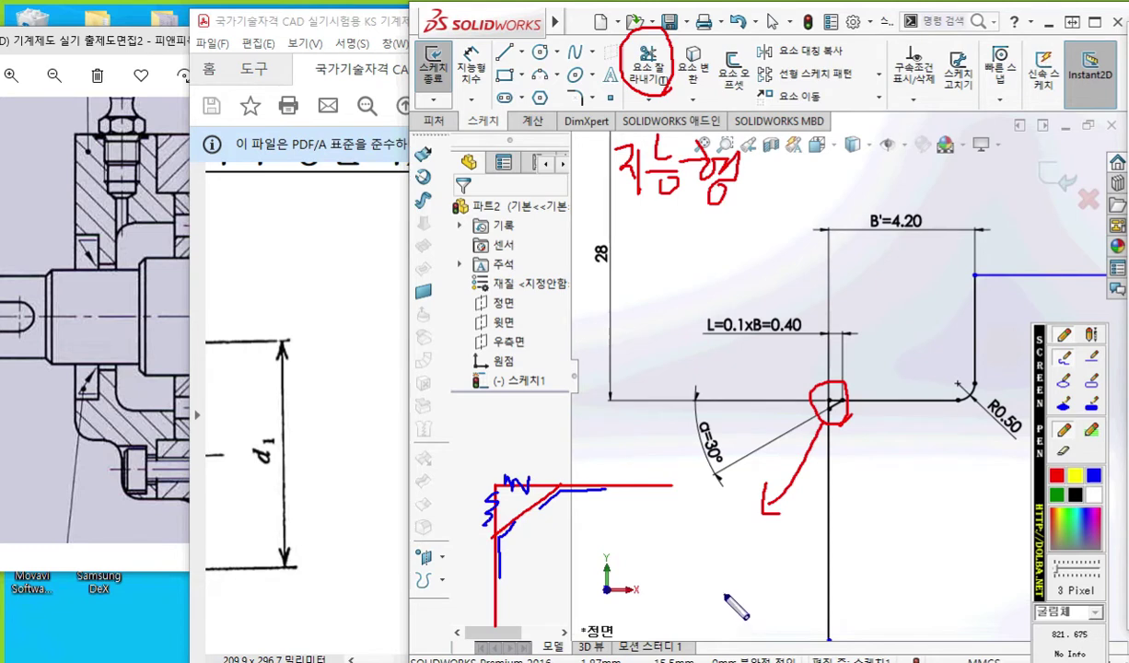
- Strike out "지능형", write "코너" below it in blue, and clear the screen-pen markup
left_click_drag(624, 164, 731, 163)
mouse_move(634, 214)
left_mouse_down()
mouse_move(655, 230)
mouse_move(645, 246)
mouse_move(706, 222)
left_mouse_up()
left_click_drag(706, 205, 707, 247)
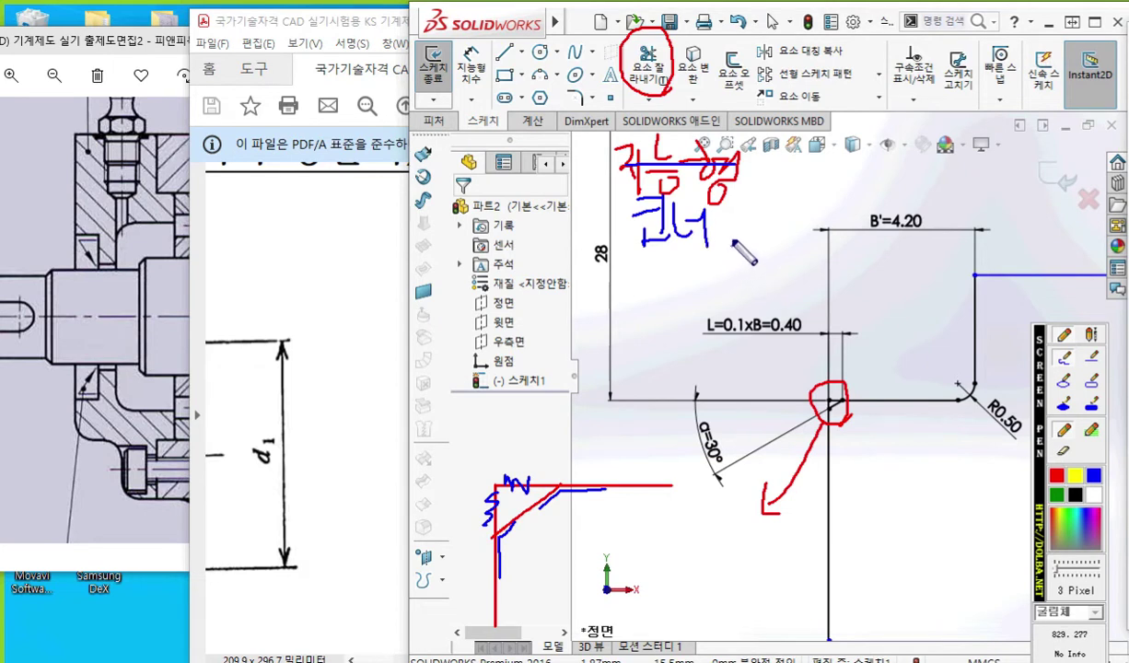
key("Escape")
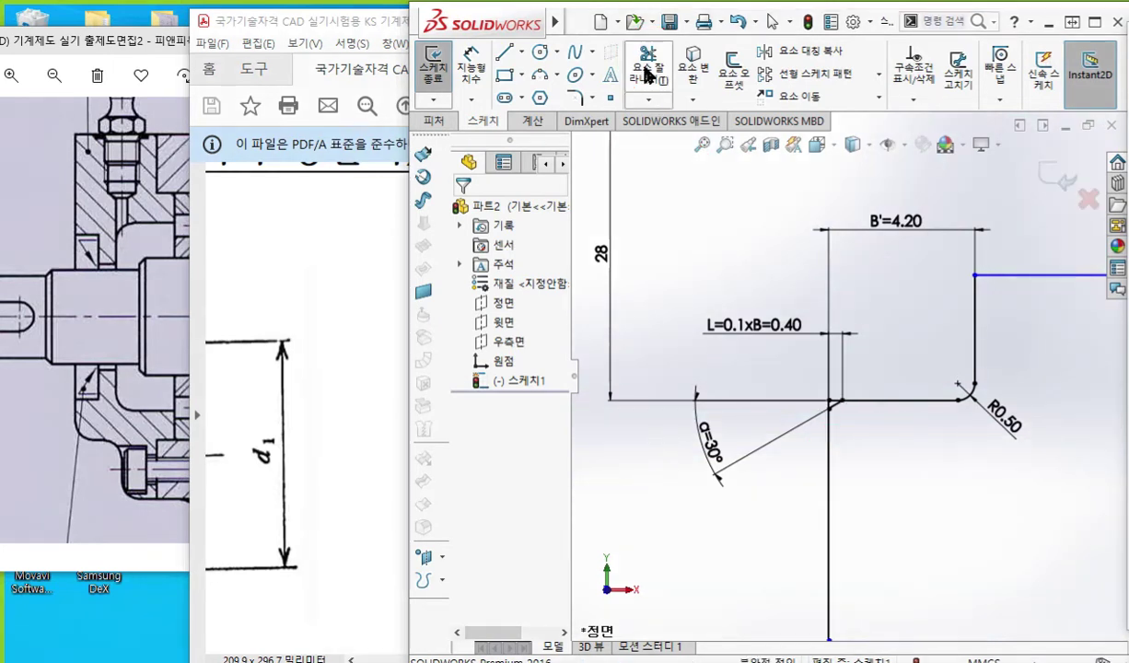
- Trim both ends of the 30° chamfer with the Corner option, joining it to the recess's horizontal line and the cover's vertical face line
left_click(647, 81)
left_click(488, 416)
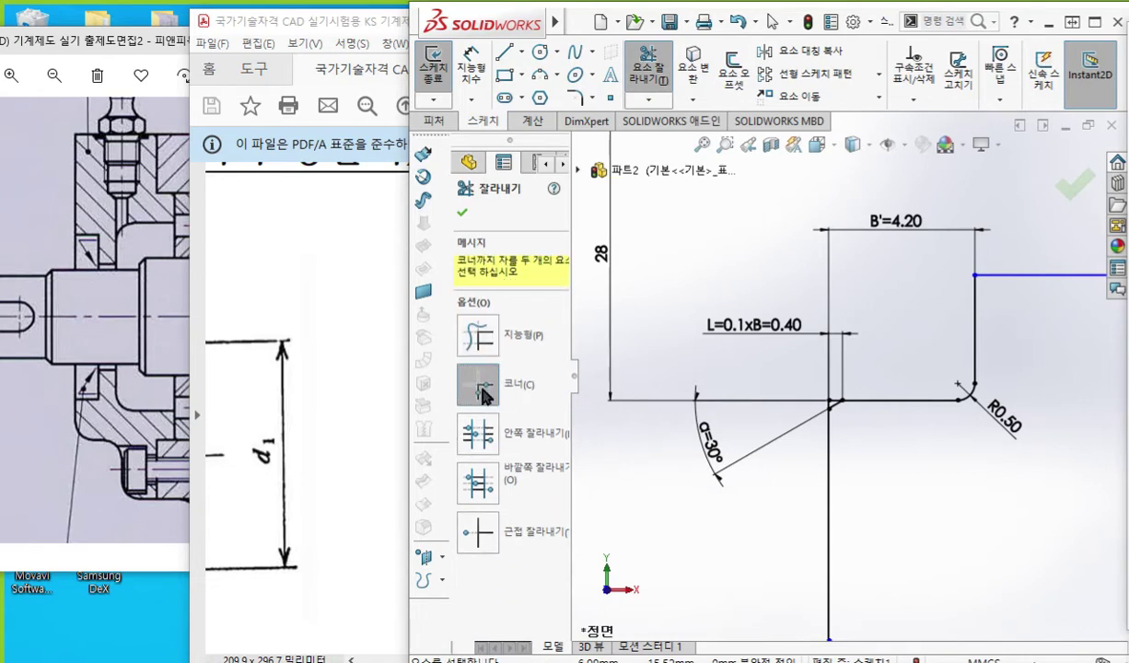
scroll(842, 424, "down", 5)
scroll(842, 324, "down", 1)
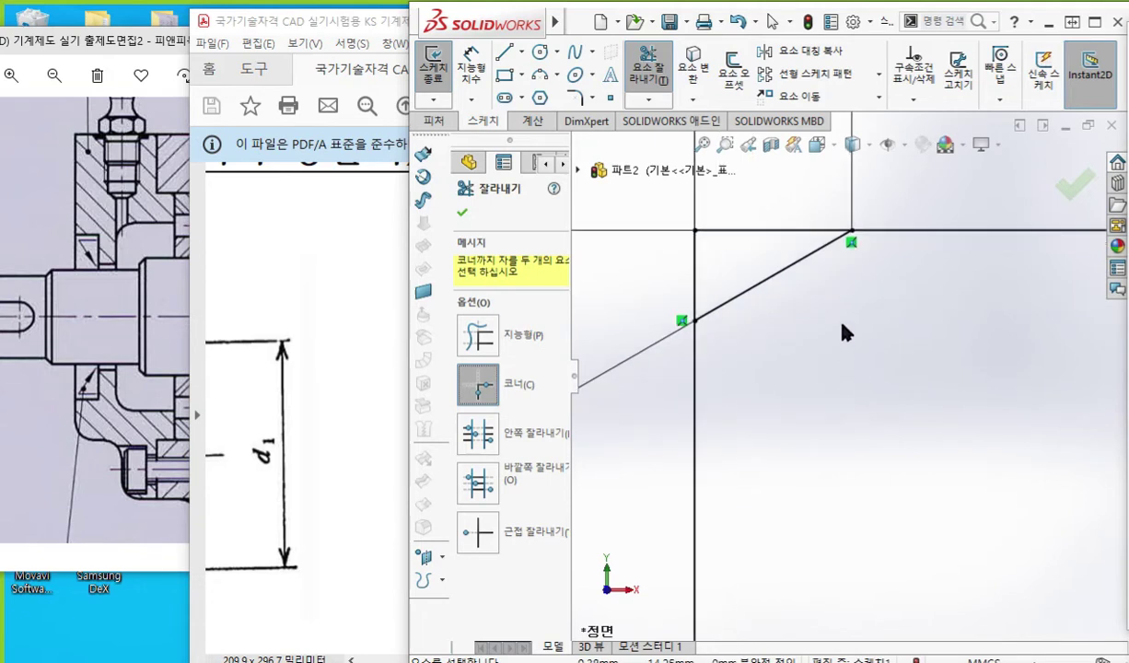
left_click(870, 230)
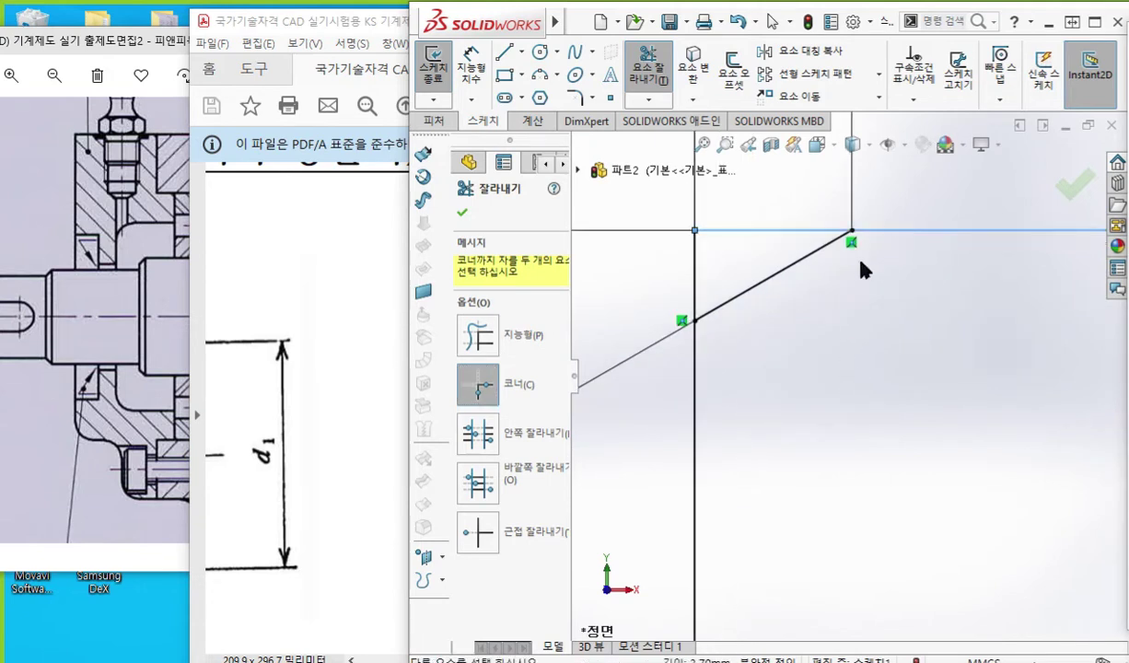
left_click(822, 256)
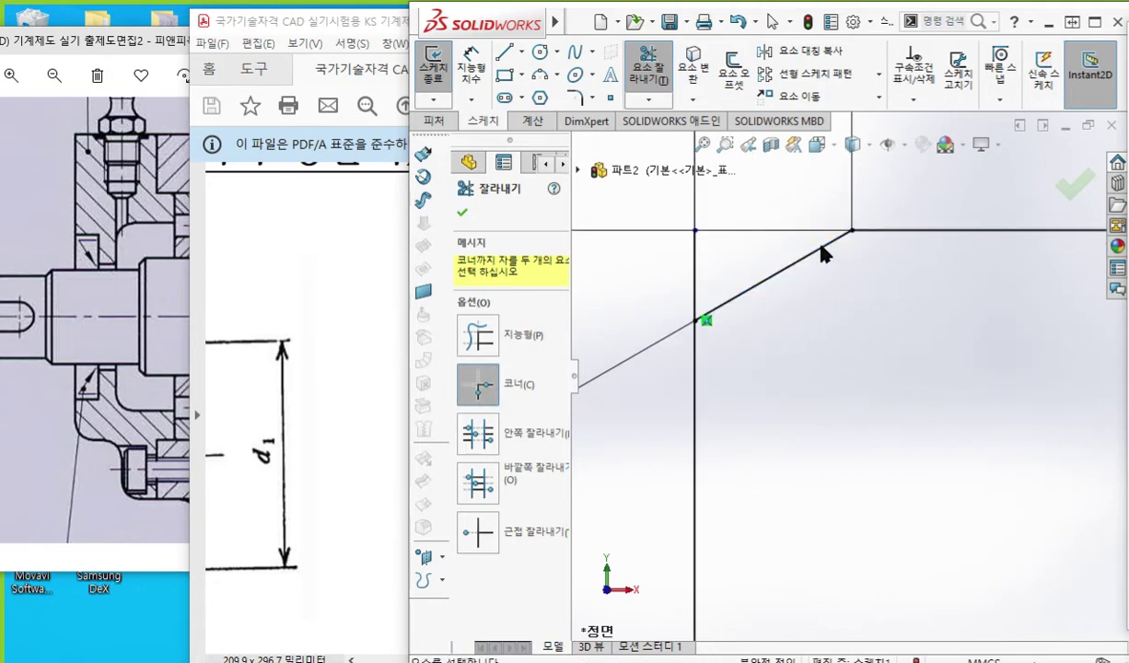
left_click(721, 303)
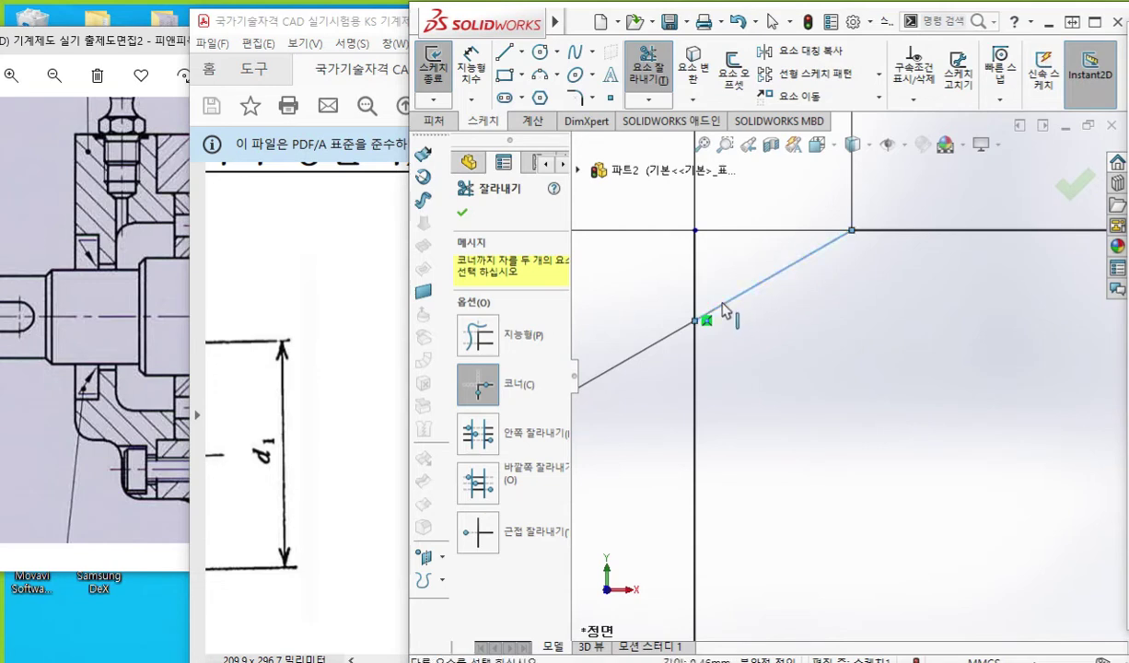
left_click(696, 368)
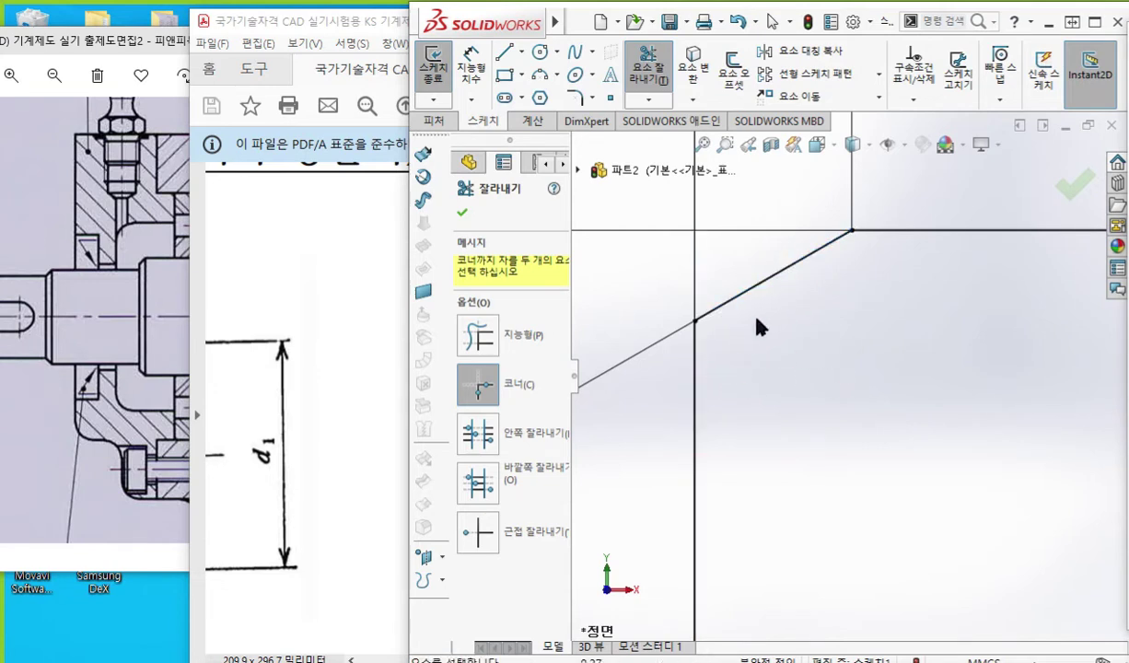
- Outline the trimmed-off corner beside the chamfer with the screen pen and clear the mark
key("F9")
mouse_move(692, 295)
left_mouse_down()
mouse_move(687, 228)
mouse_move(820, 222)
left_mouse_up()
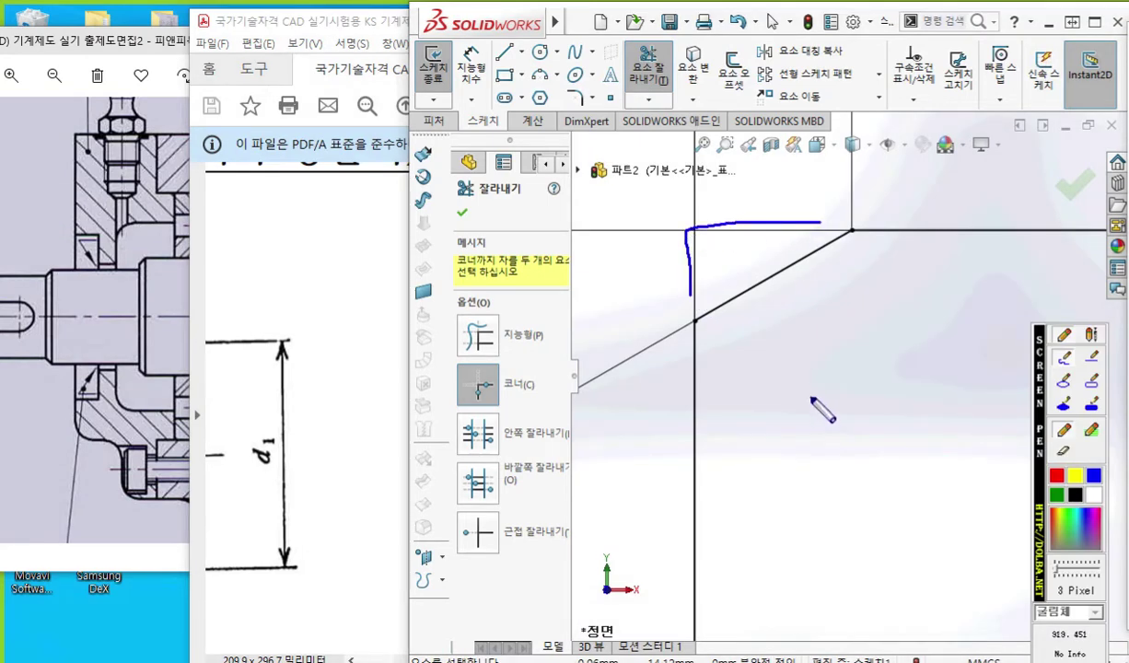
key("F9")
- Bring the reference drawing forward, end the trim command, and widen the SOLIDWORKS window toward the drawing
scroll(797, 364, "up", 5)
scroll(778, 445, "down", 3)
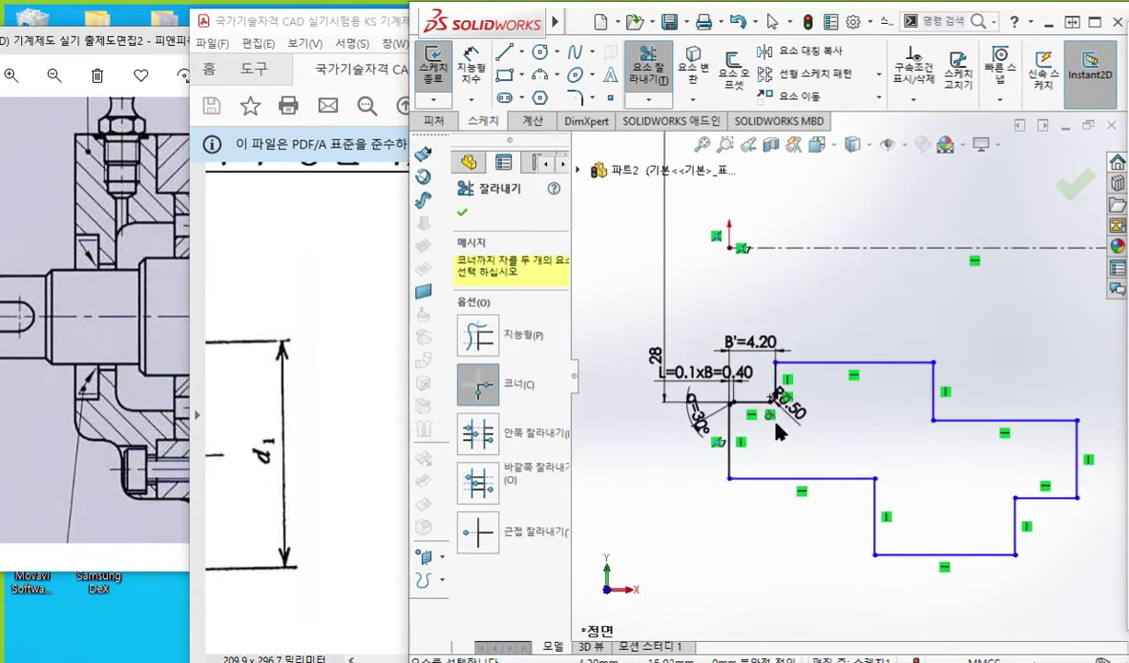
middle_click_drag(829, 479, 823, 497, "ctrl")
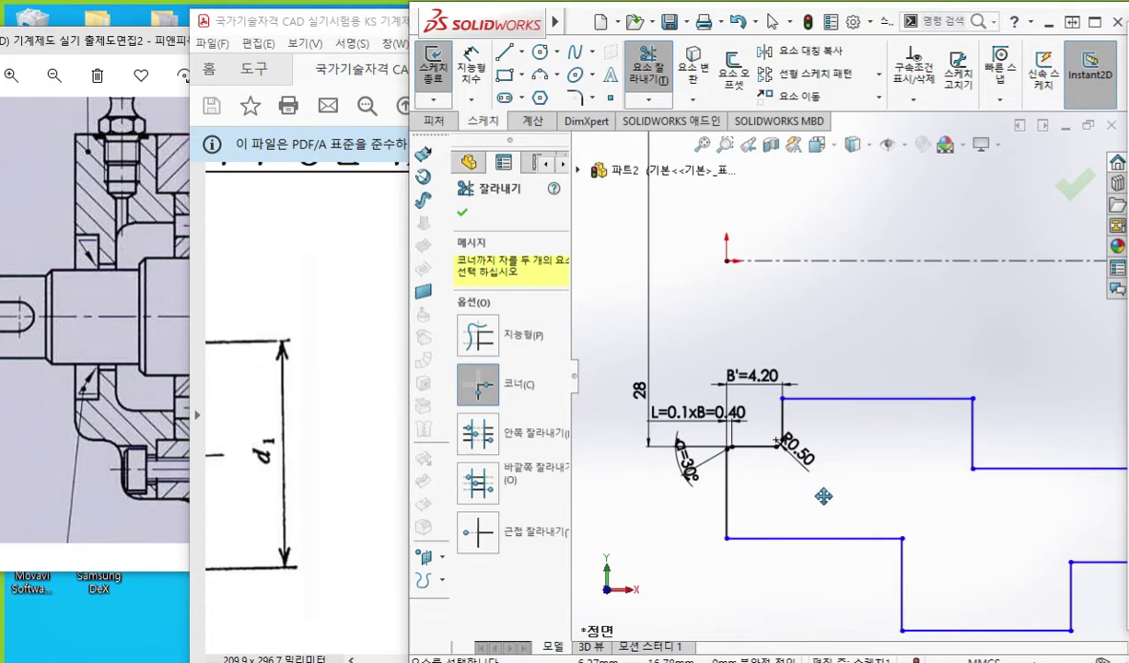
key("F12")
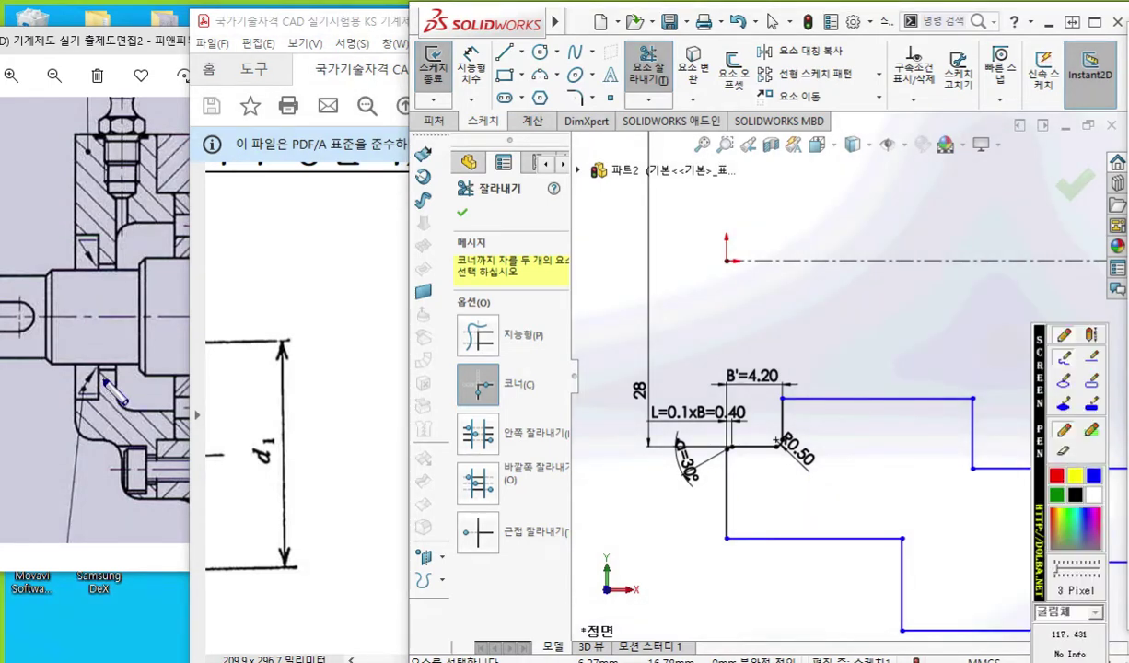
key("F12")
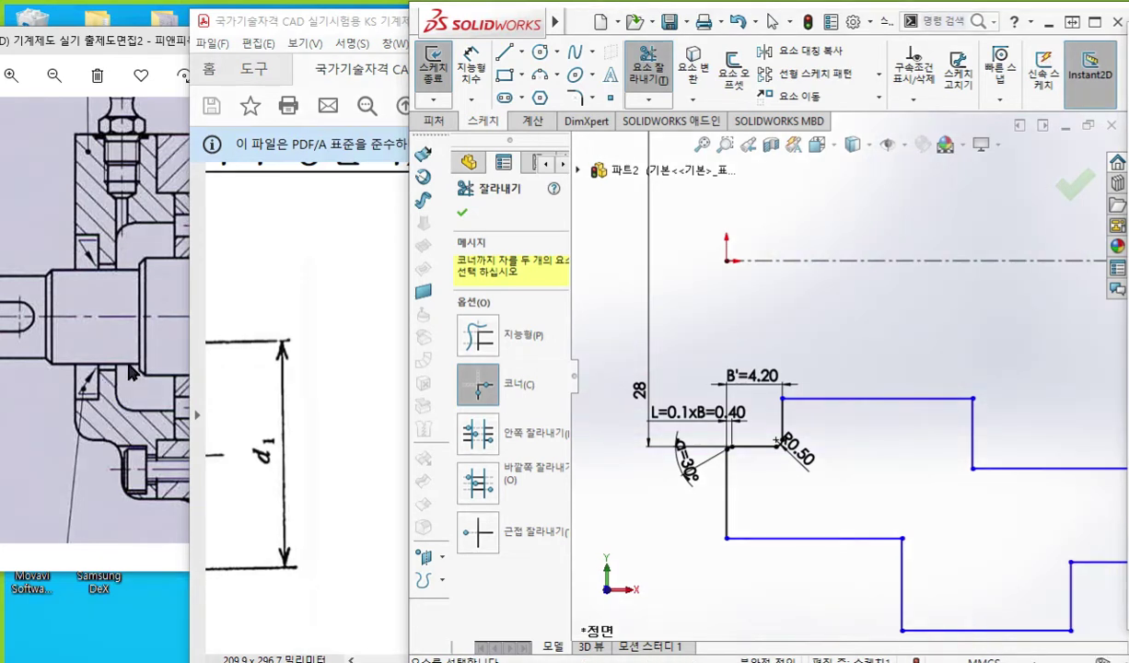
left_click(131, 373)
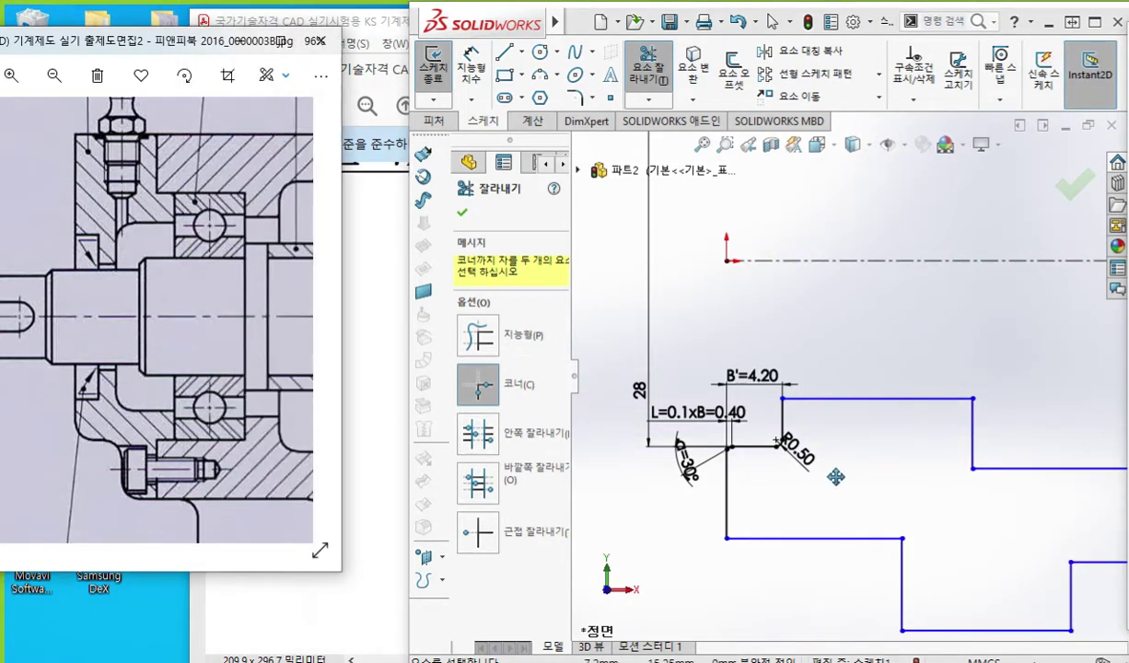
left_click(462, 215)
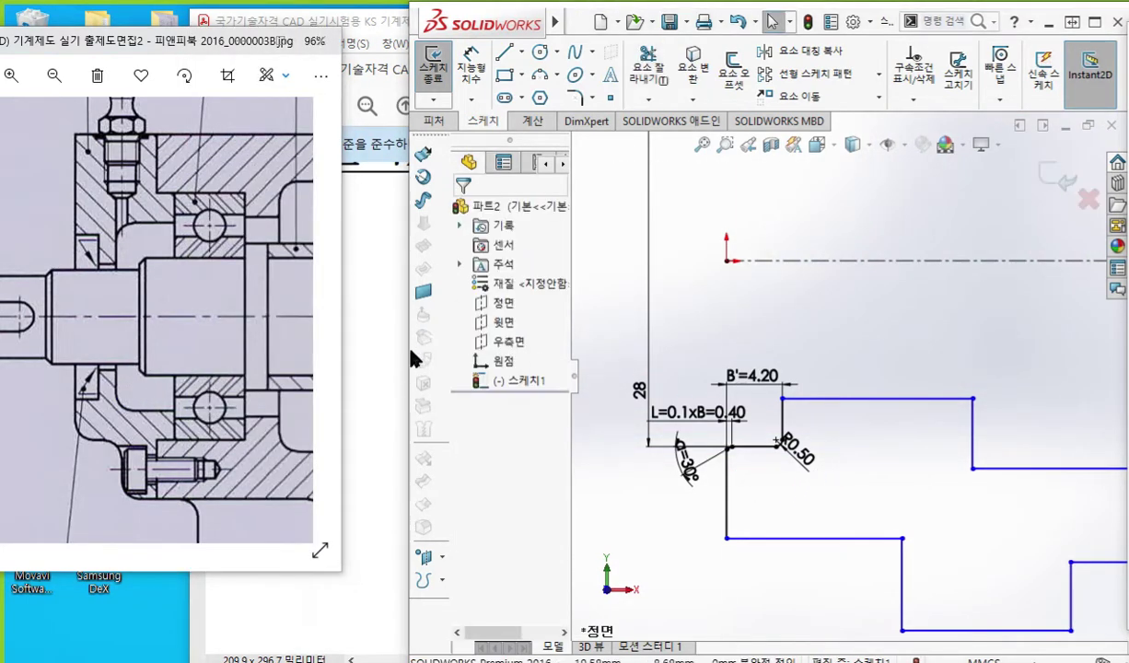
left_click_drag(405, 351, 272, 364)
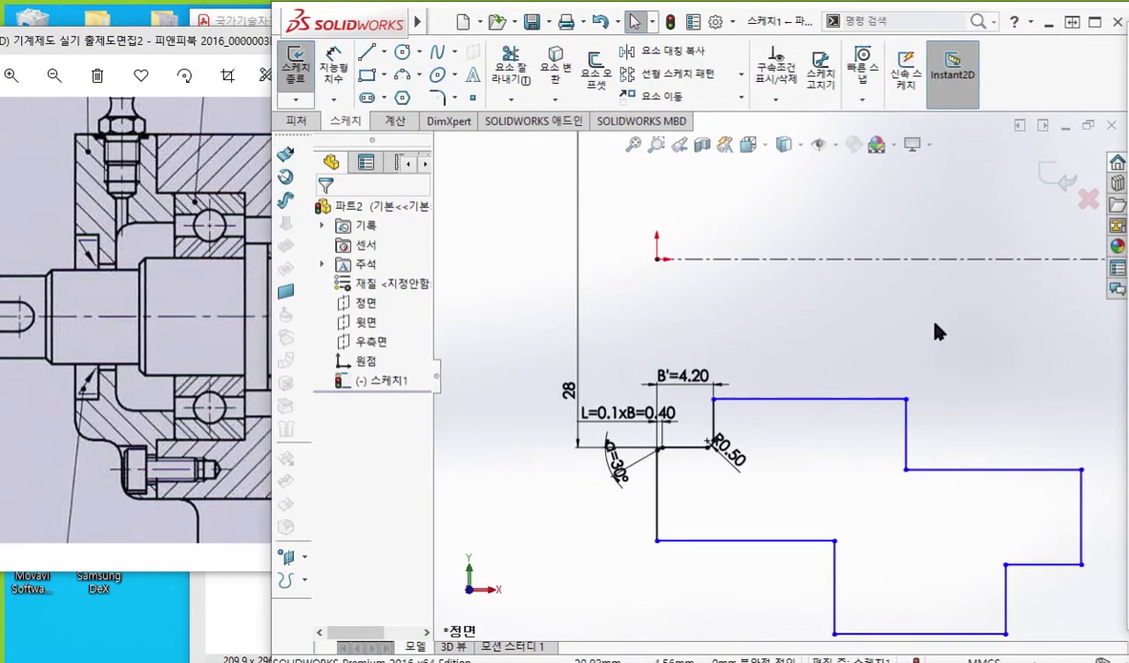
- Mark the shaft centerline, the cover's stepped outer edge and the radius R between them on the reference drawing with the screen pen
scroll(804, 392, "up", 3)
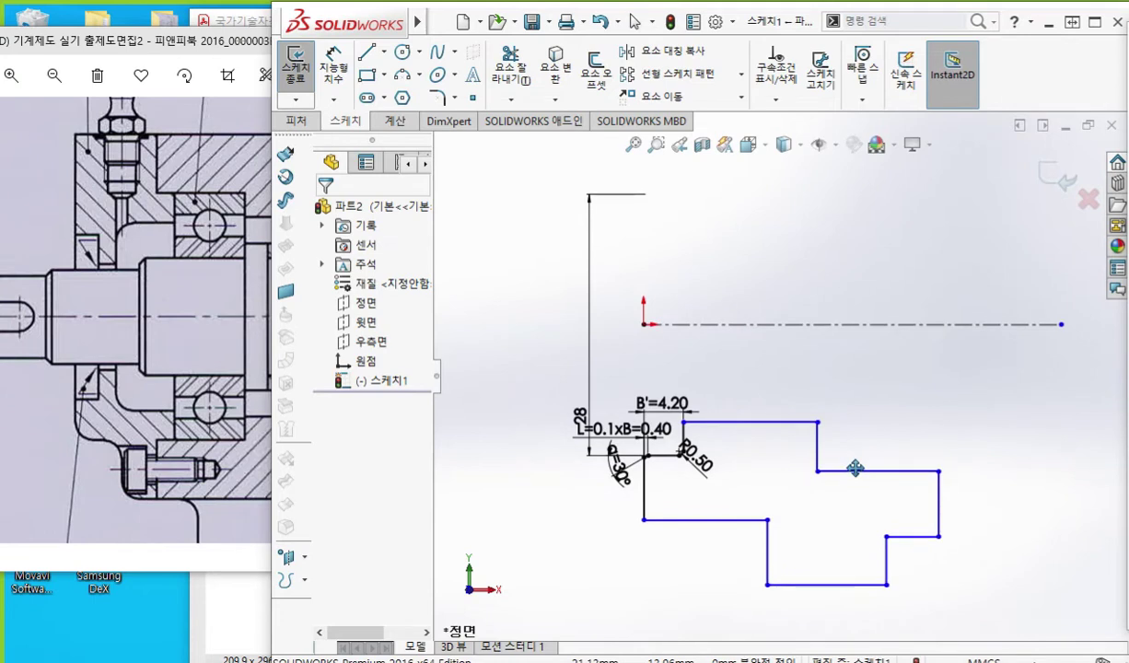
key("F9")
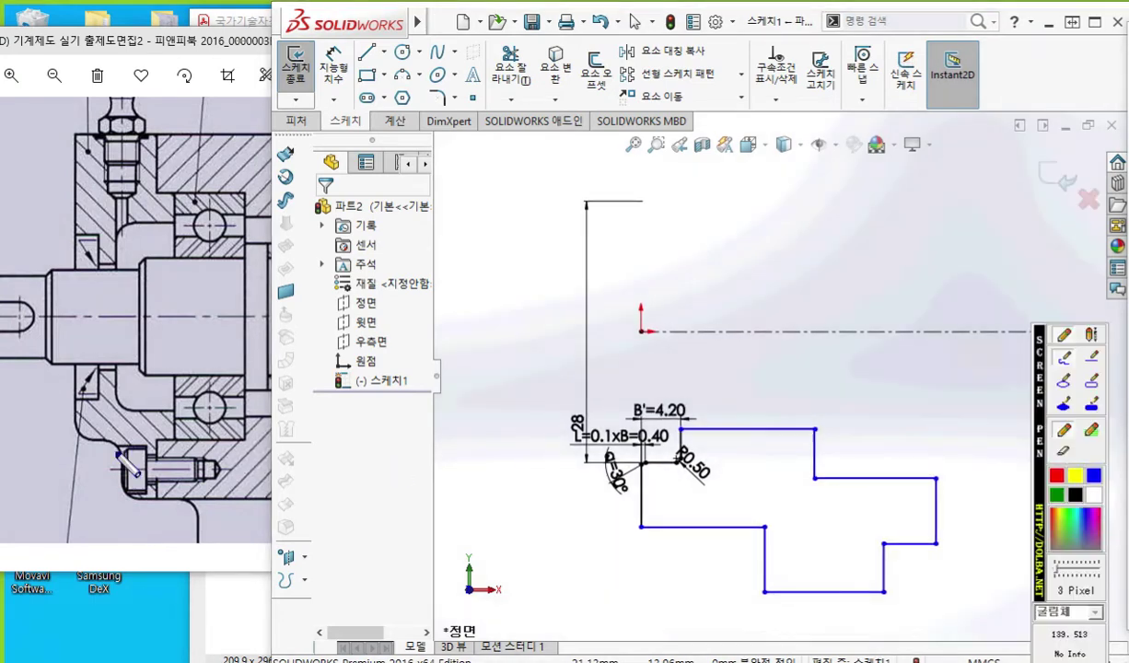
left_click_drag(55, 442, 104, 443)
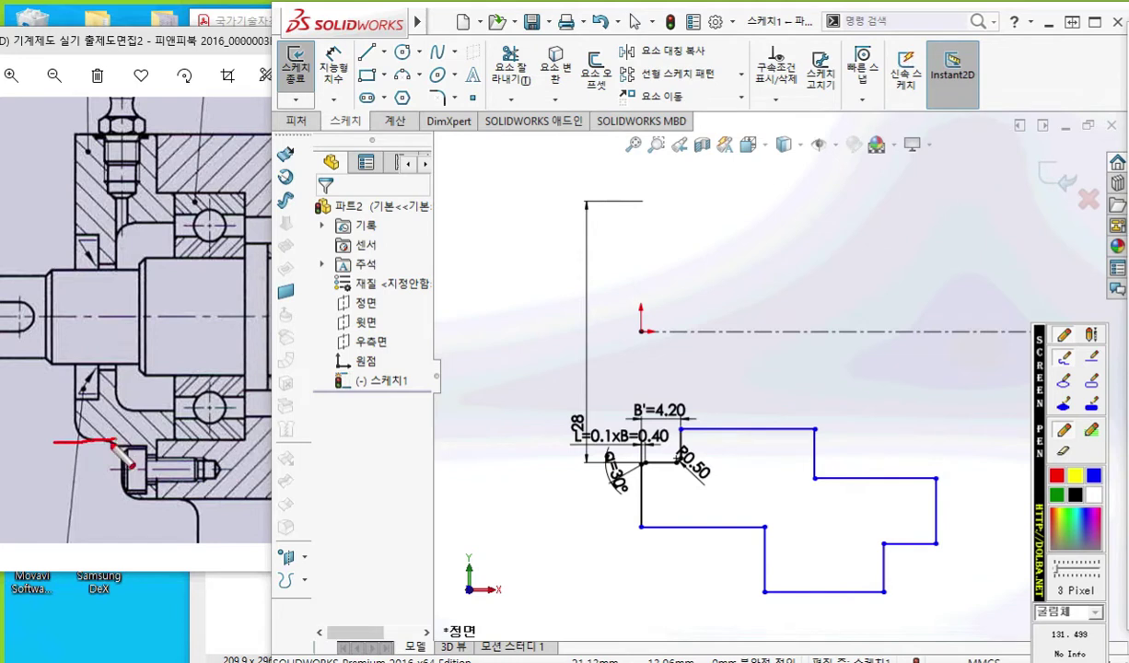
left_click_drag(12, 315, 166, 316)
mouse_move(61, 324)
left_mouse_down()
mouse_move(55, 431)
mouse_move(72, 416)
left_mouse_up()
mouse_move(13, 391)
left_mouse_down()
mouse_move(15, 431)
mouse_move(16, 412)
mouse_move(46, 440)
left_mouse_up()
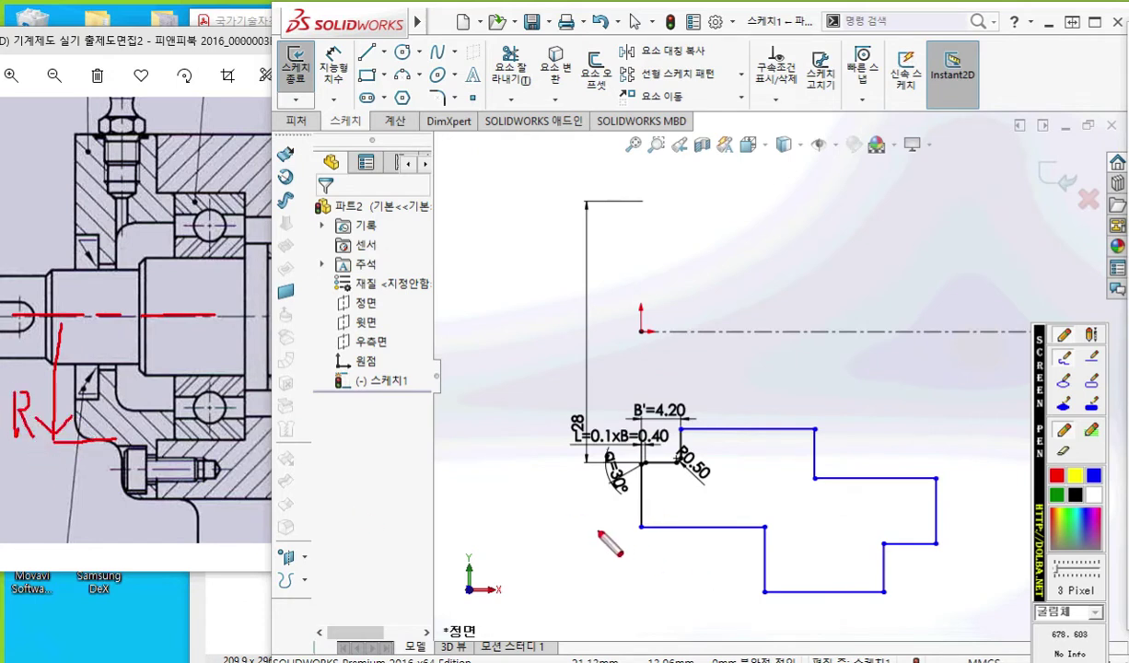
- Number the profile's lower-left edge, the centerline and the placement point 1 to 3 in red, and draw the diameter arrow
left_click_drag(605, 528, 755, 529)
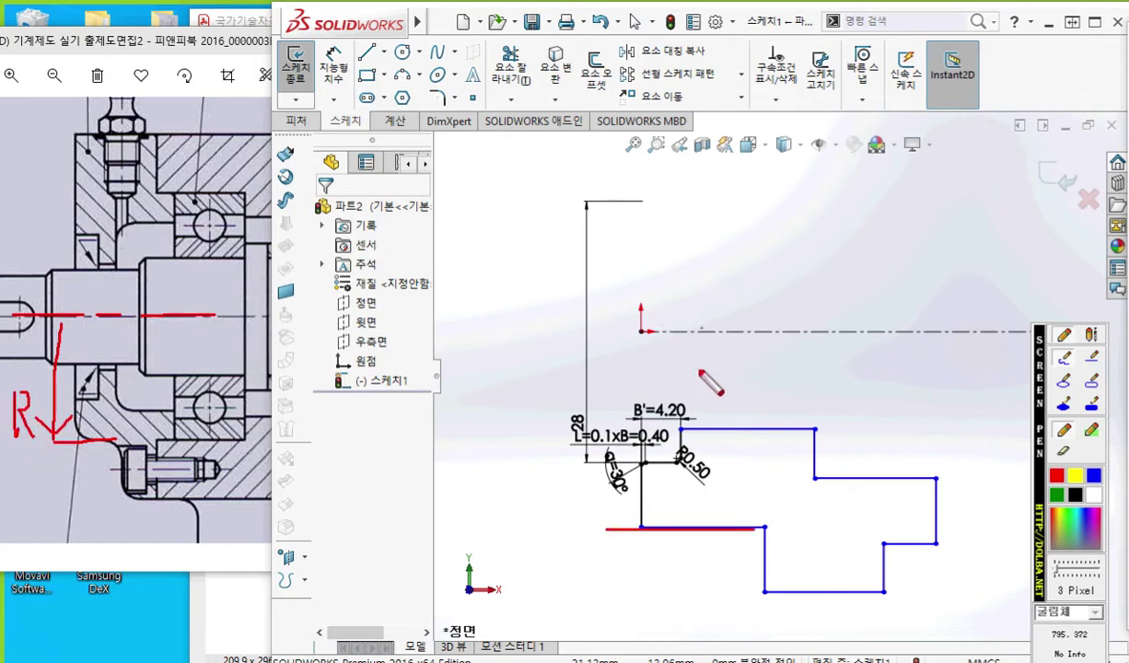
left_click_drag(702, 538, 716, 518)
mouse_move(725, 326)
left_mouse_down()
mouse_move(742, 340)
mouse_move(713, 342)
mouse_move(744, 320)
left_mouse_up()
mouse_move(692, 167)
left_mouse_down()
mouse_move(702, 177)
mouse_move(692, 188)
mouse_move(491, 167)
mouse_move(522, 534)
mouse_move(579, 533)
left_mouse_up()
mouse_move(505, 507)
left_mouse_down()
mouse_move(527, 543)
mouse_move(564, 508)
left_mouse_up()
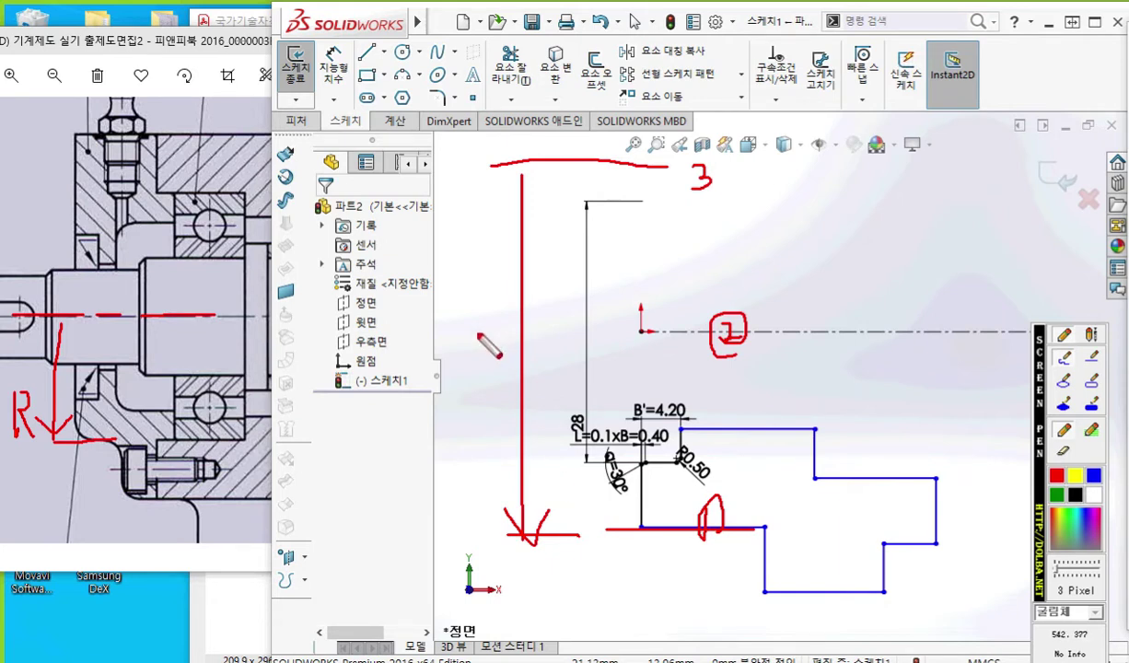
- Write Ø42 beside the diameter arrow and 21 under the R on the reference drawing, and clear the markup
mouse_move(467, 303)
left_mouse_down()
mouse_move(457, 342)
mouse_move(484, 341)
mouse_move(466, 376)
left_mouse_up()
left_click_drag(492, 318, 550, 348)
mouse_move(449, 297)
left_mouse_down()
mouse_move(425, 343)
mouse_move(433, 283)
mouse_move(416, 372)
left_mouse_up()
left_click_drag(25, 454, 26, 496)
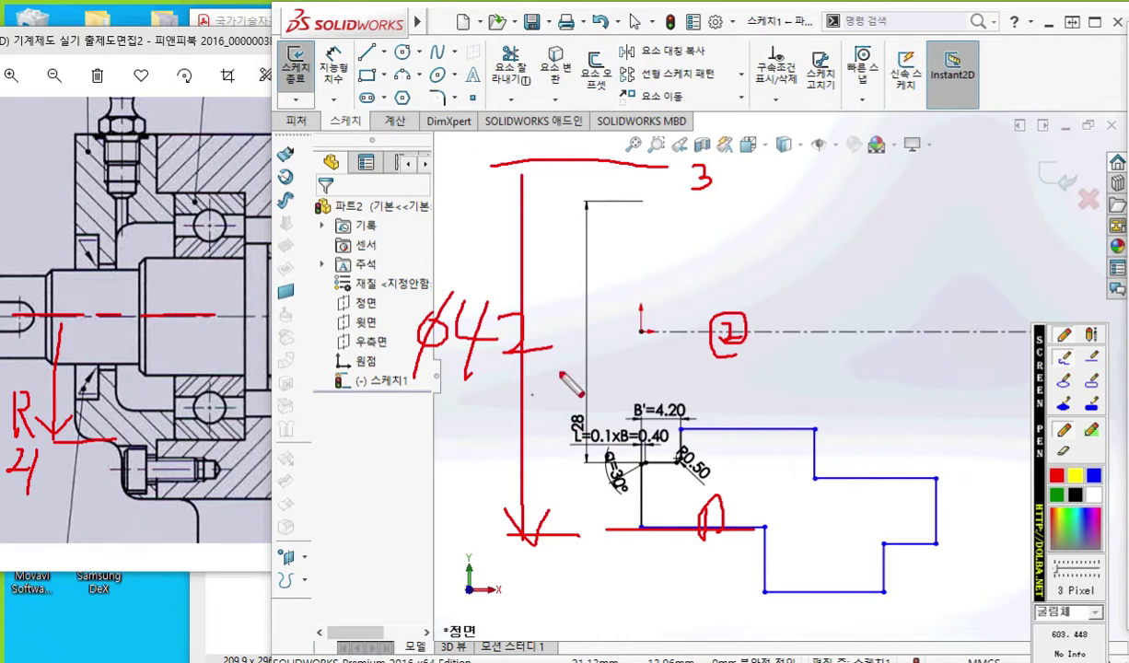
key("Escape")
left_click_drag(492, 282, 506, 301)
key("Escape")
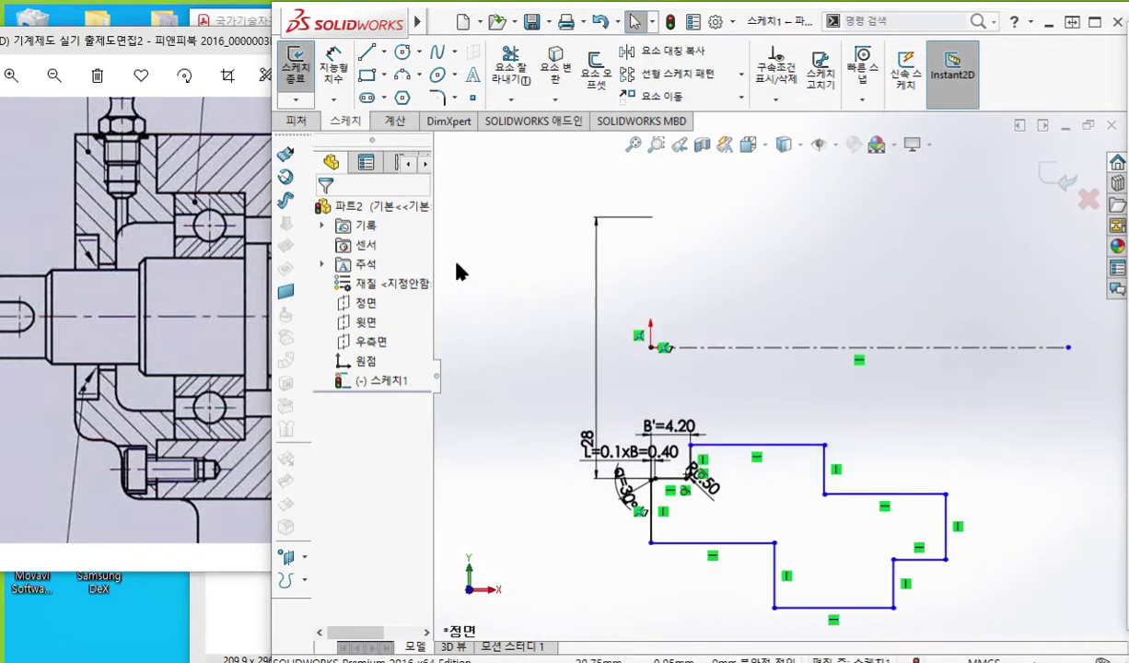
- Dimension the profile's lower-left horizontal edge about the centerline as a diameter and set it to 42 mm
right_click(456, 268)
left_click(600, 247)
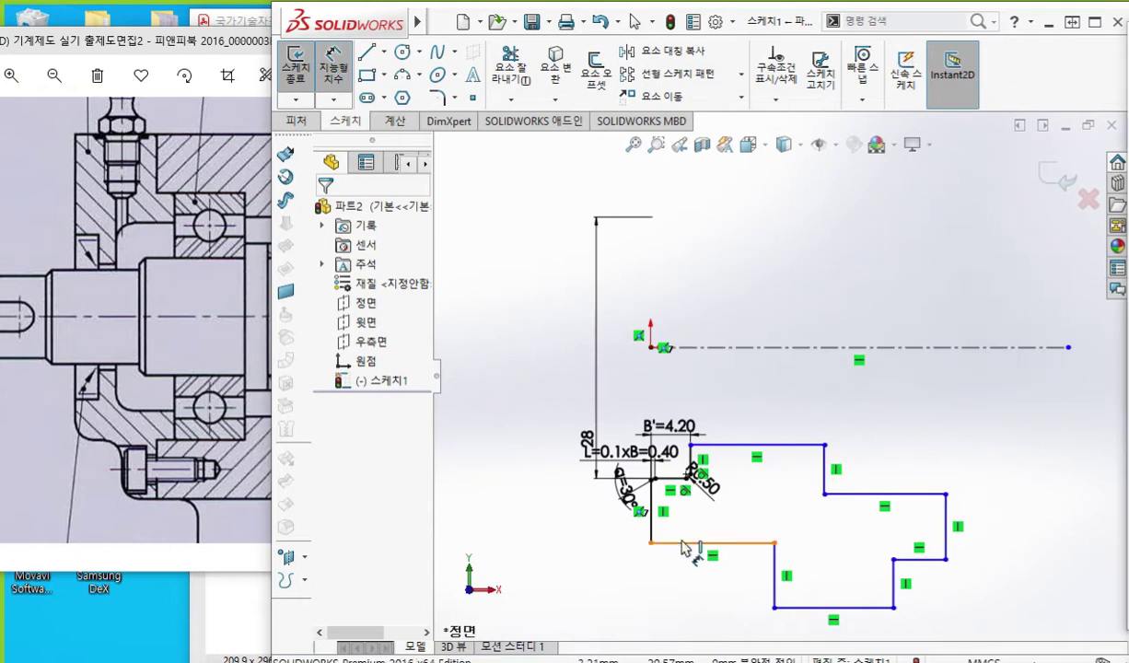
left_click(711, 542)
left_click(718, 347)
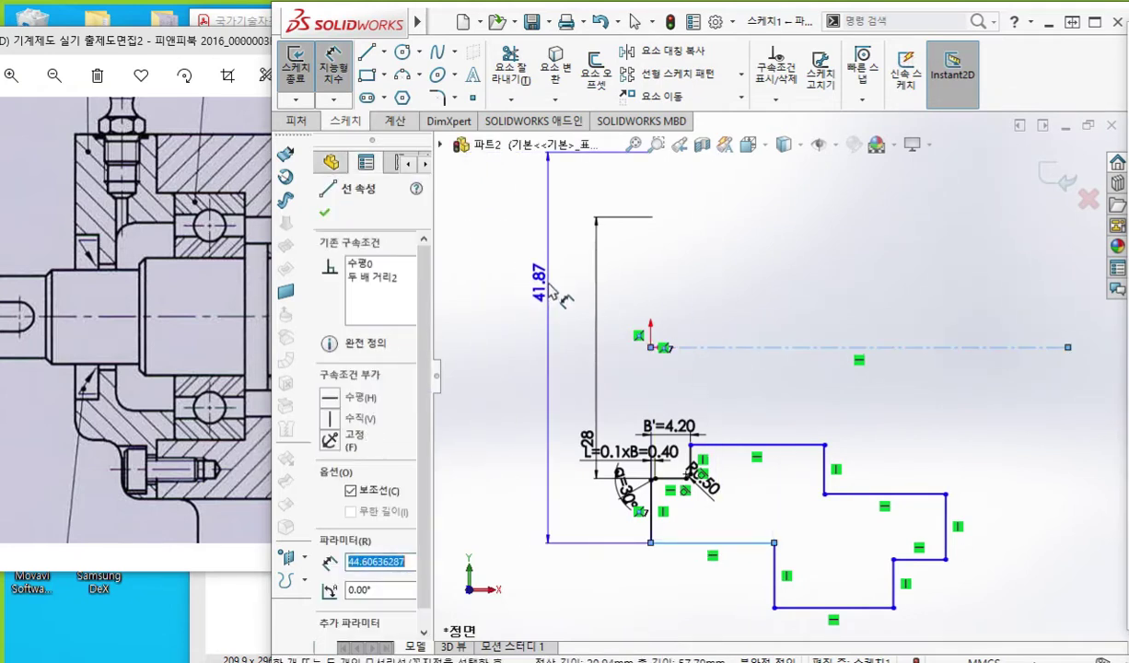
left_click(549, 262)
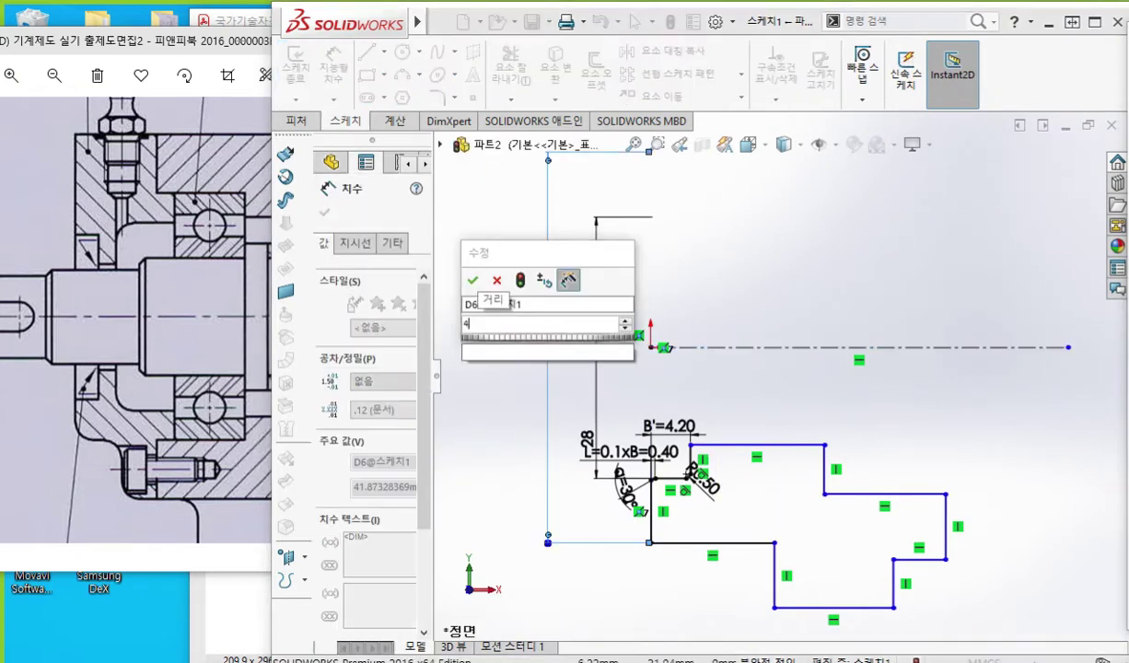
key("Escape")
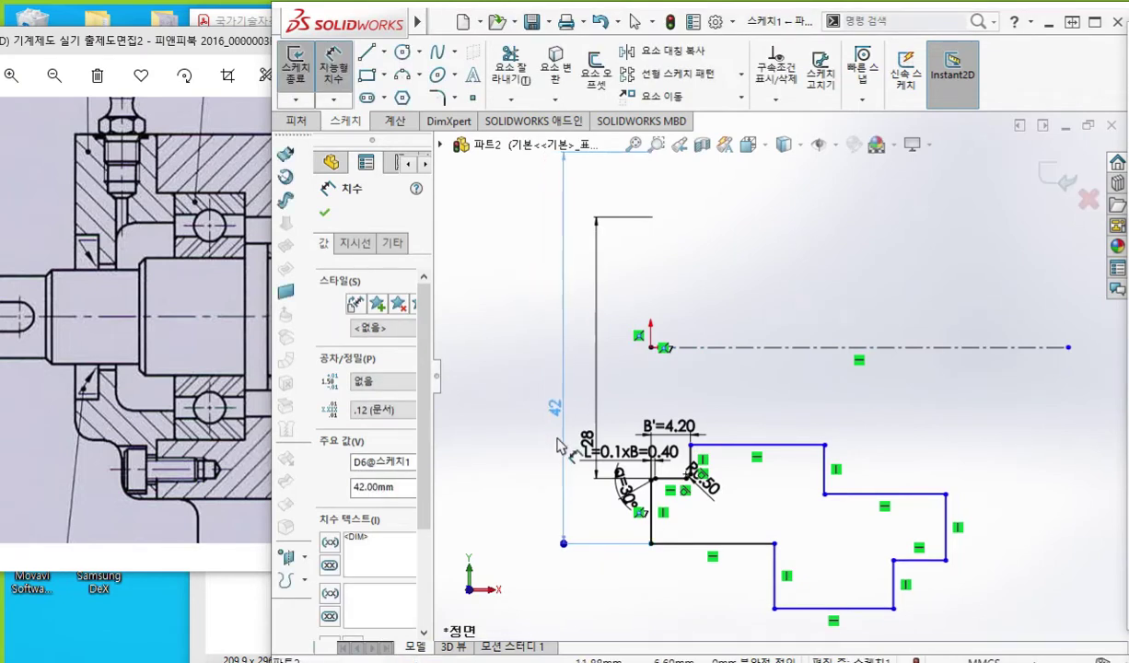
key("Escape")
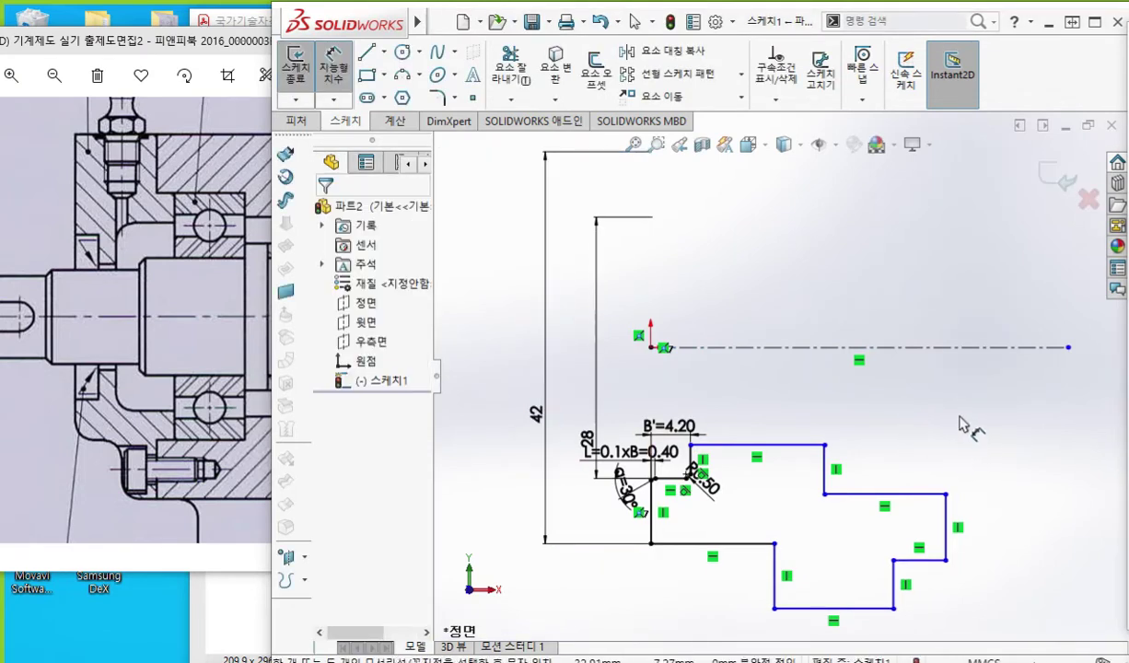
- Trace the sketch edge beside the seal recess in red with the screen pen and draw a diameter arrow across the centerline
key("f")
middle_click_drag(911, 427, 921, 431, "ctrl")
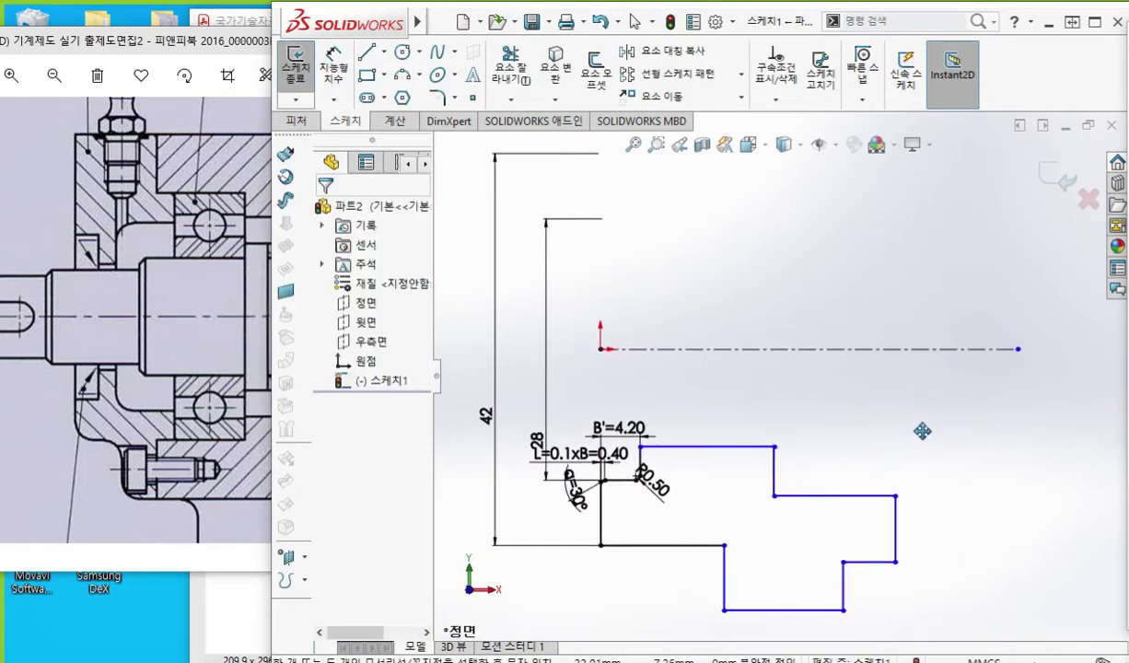
key("d")
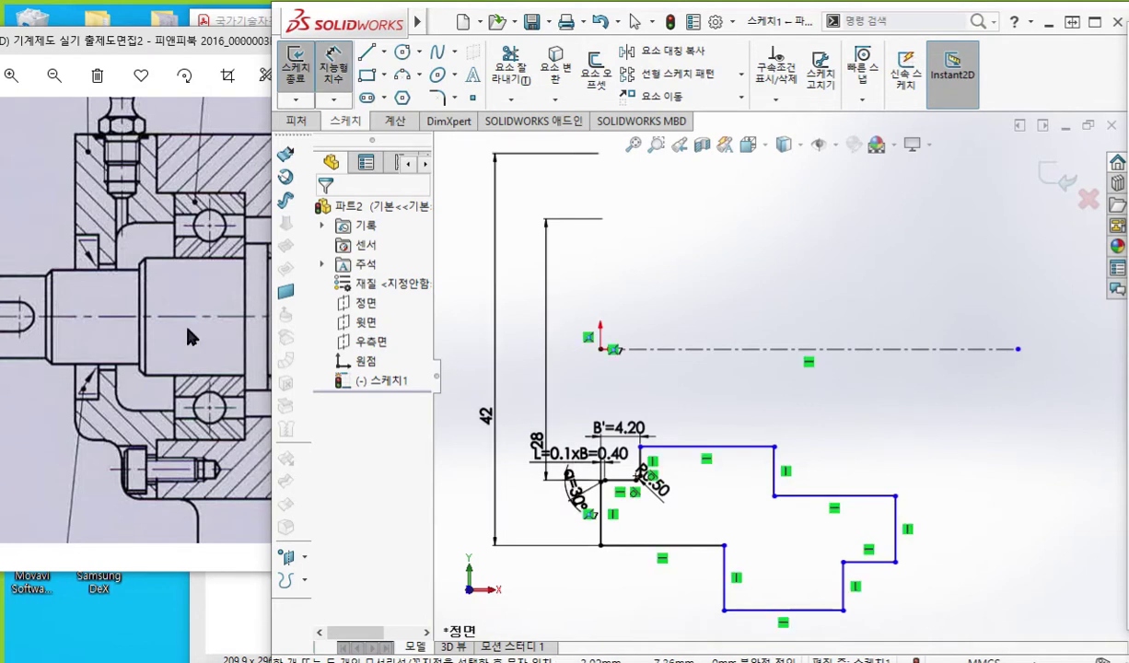
key("F12")
left_click_drag(641, 448, 789, 446)
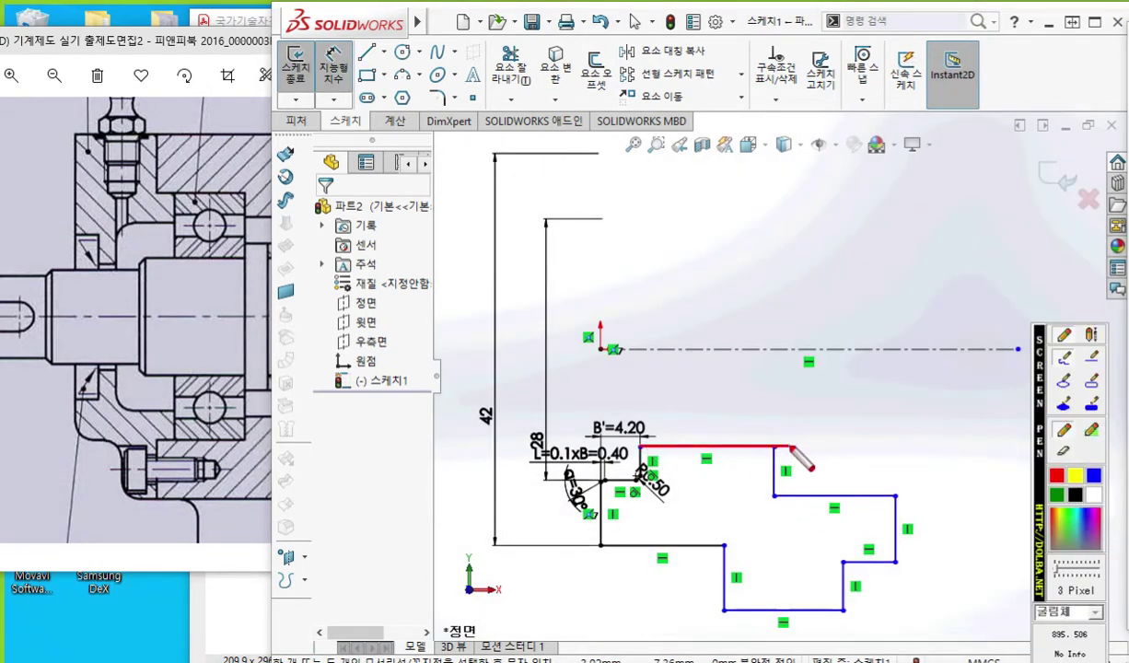
left_click_drag(684, 438, 694, 281)
left_click_drag(676, 416, 701, 419)
left_click_drag(681, 293, 709, 297)
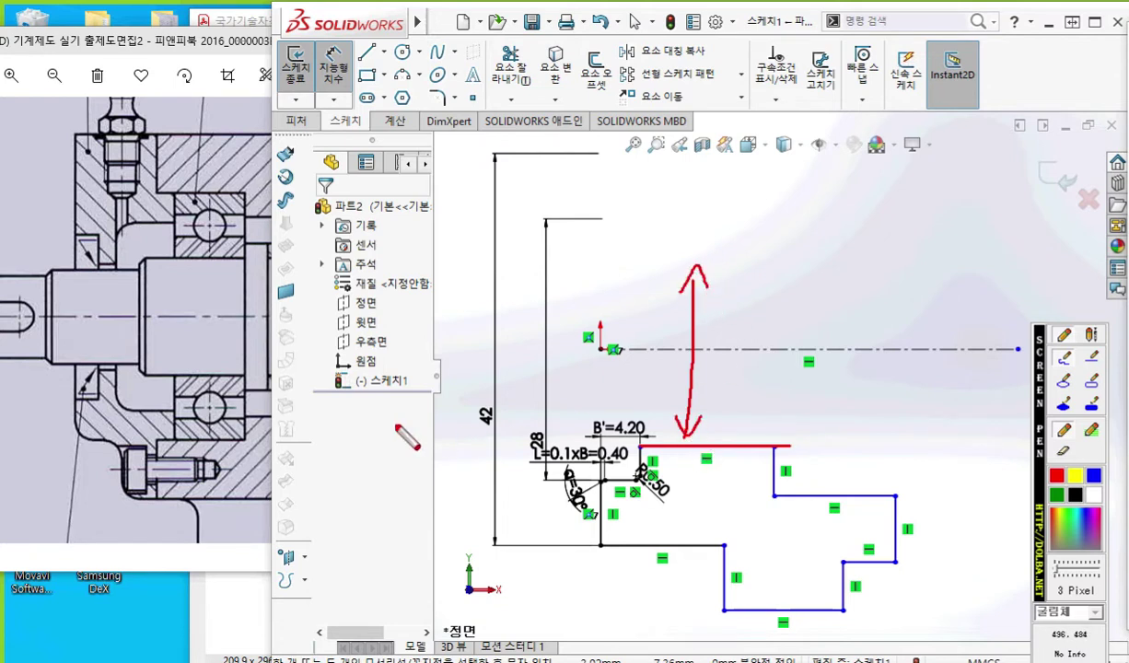
- Mark the cover's bore edges in black on the reference drawing, and draw red extension lines and a diameter arrow between them
left_click(1075, 495)
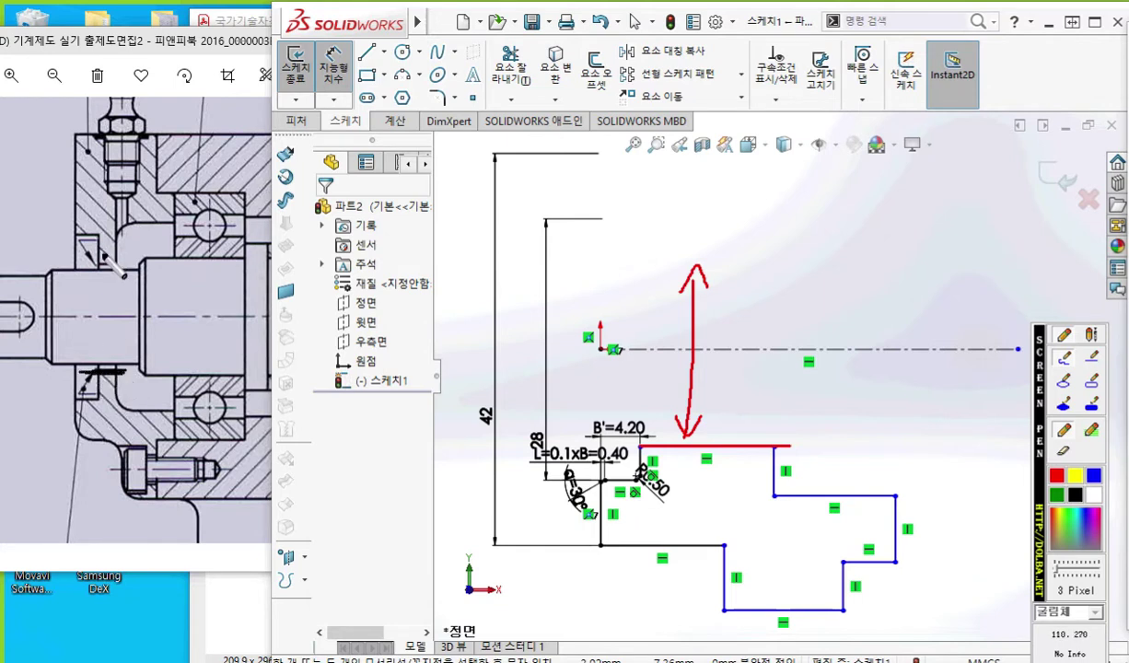
left_click_drag(88, 248, 105, 261)
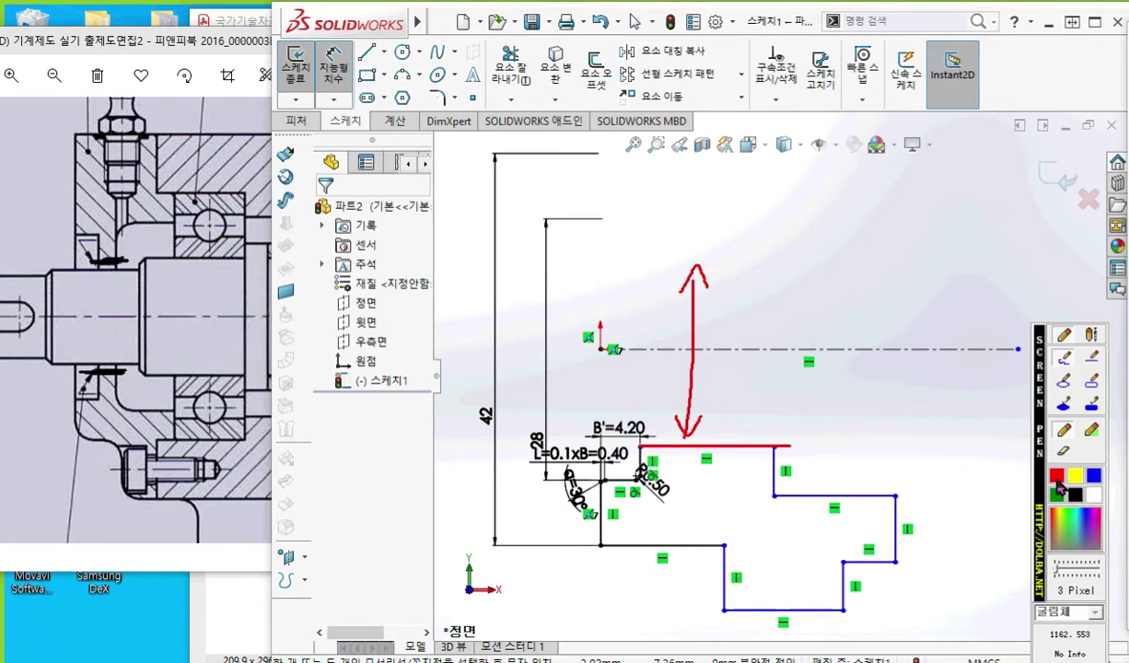
left_click_drag(101, 260, 25, 266)
left_click_drag(95, 371, 16, 373)
mouse_move(30, 266)
left_mouse_down()
mouse_move(33, 355)
mouse_move(48, 343)
mouse_move(20, 344)
mouse_move(18, 297)
mouse_move(48, 295)
left_mouse_up()
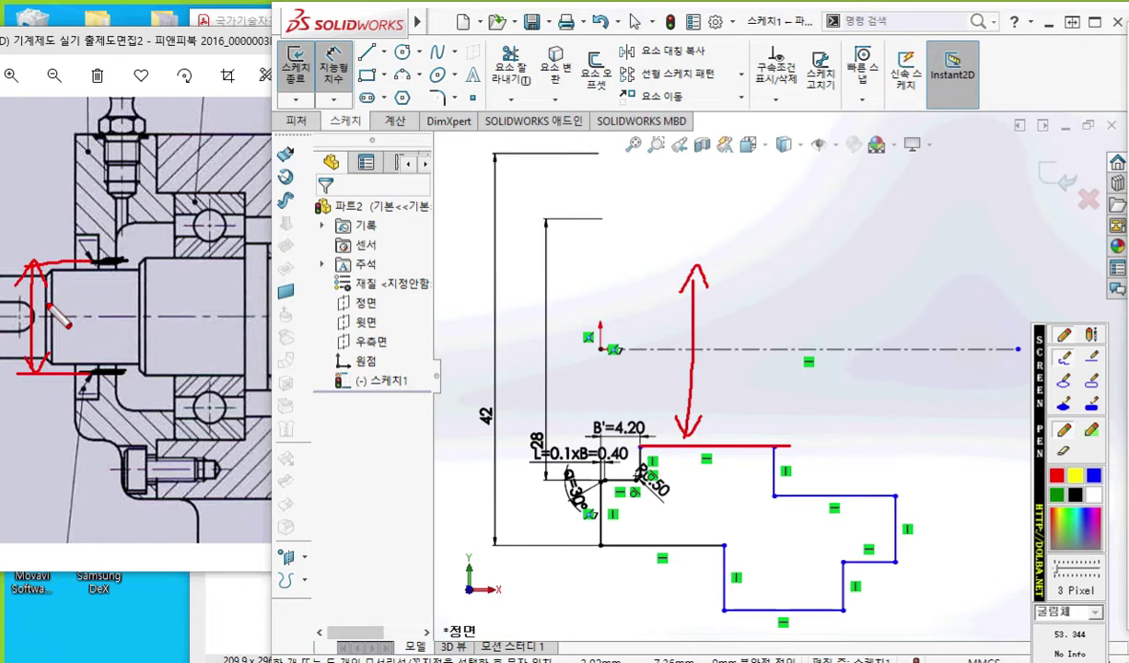
- Write Ø18 beside the sketch arrow, mark the shaft diameter 16 and bore 18 on the reference drawing, and clear the markup
mouse_move(648, 372)
left_mouse_down()
mouse_move(688, 341)
mouse_move(635, 331)
mouse_move(598, 340)
mouse_move(621, 313)
mouse_move(635, 398)
left_mouse_up()
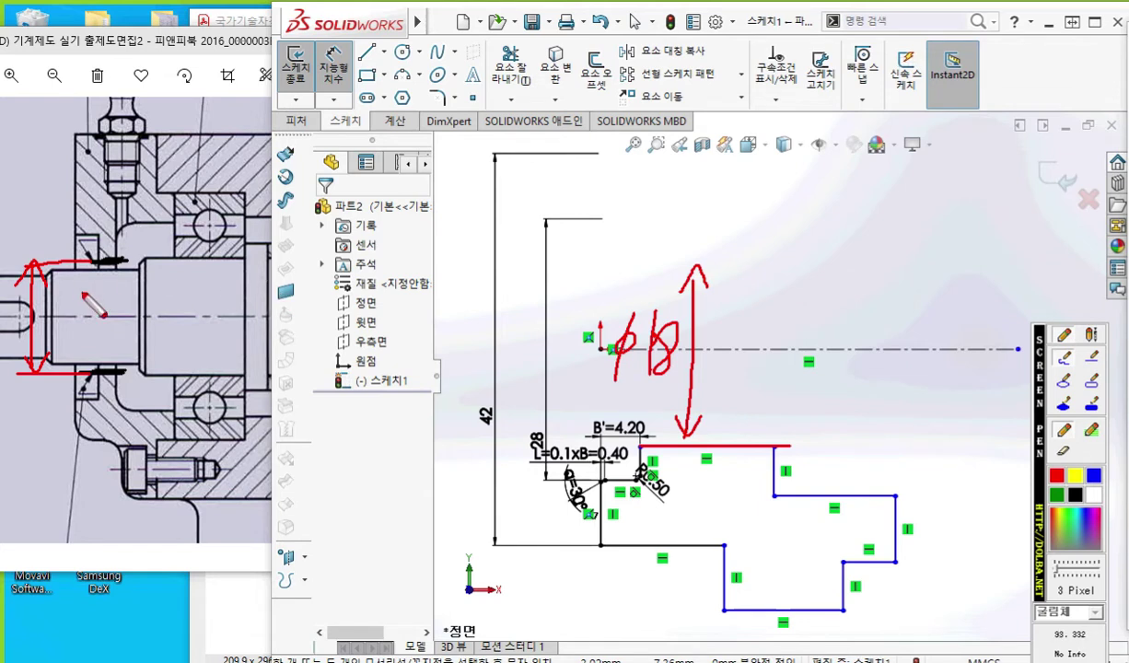
left_click_drag(56, 269, 170, 269)
left_click_drag(46, 360, 160, 359)
mouse_move(100, 269)
left_mouse_down()
mouse_move(110, 355)
mouse_move(130, 341)
mouse_move(110, 277)
mouse_move(72, 326)
mouse_move(83, 313)
mouse_move(92, 329)
mouse_move(85, 308)
left_mouse_up()
mouse_move(11, 227)
left_mouse_down()
mouse_move(9, 267)
mouse_move(25, 230)
left_mouse_up()
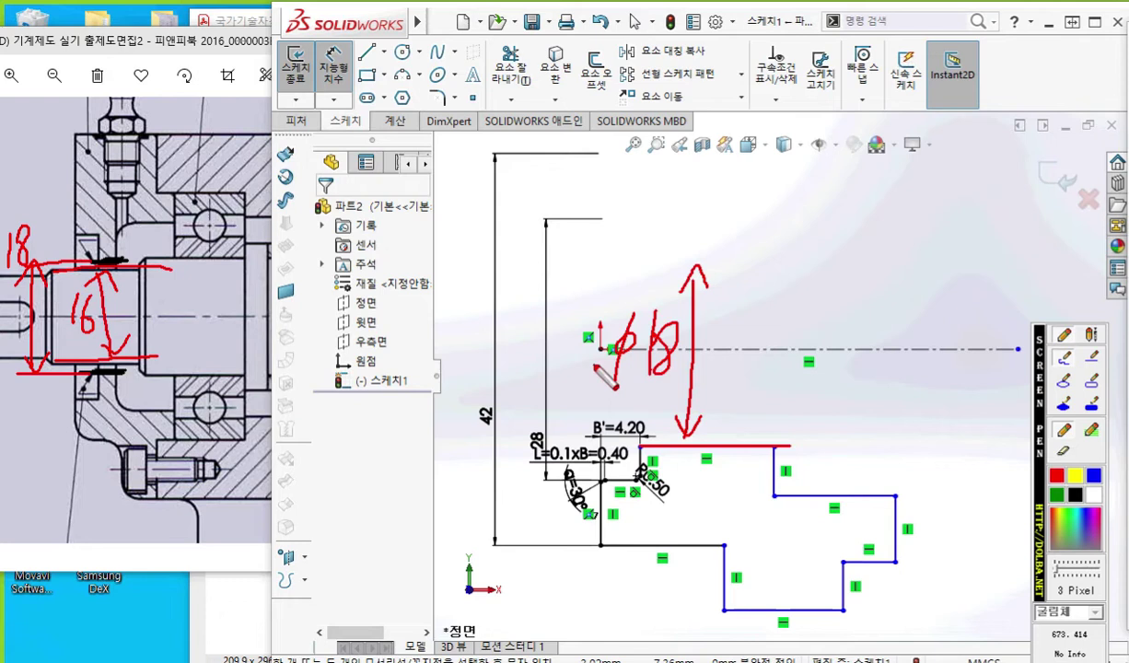
key("Escape")
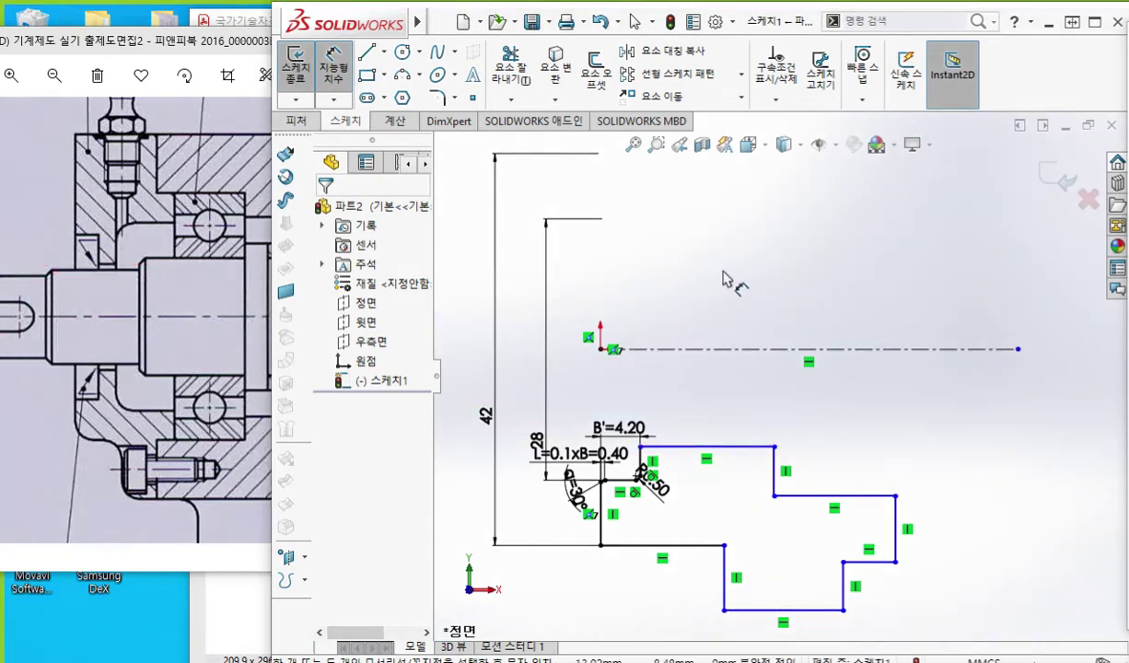
- Dimension the horizontal bore edge beside the seal recess about the centerline as a diameter and set it to 18 mm
left_click(707, 448)
left_click(807, 348)
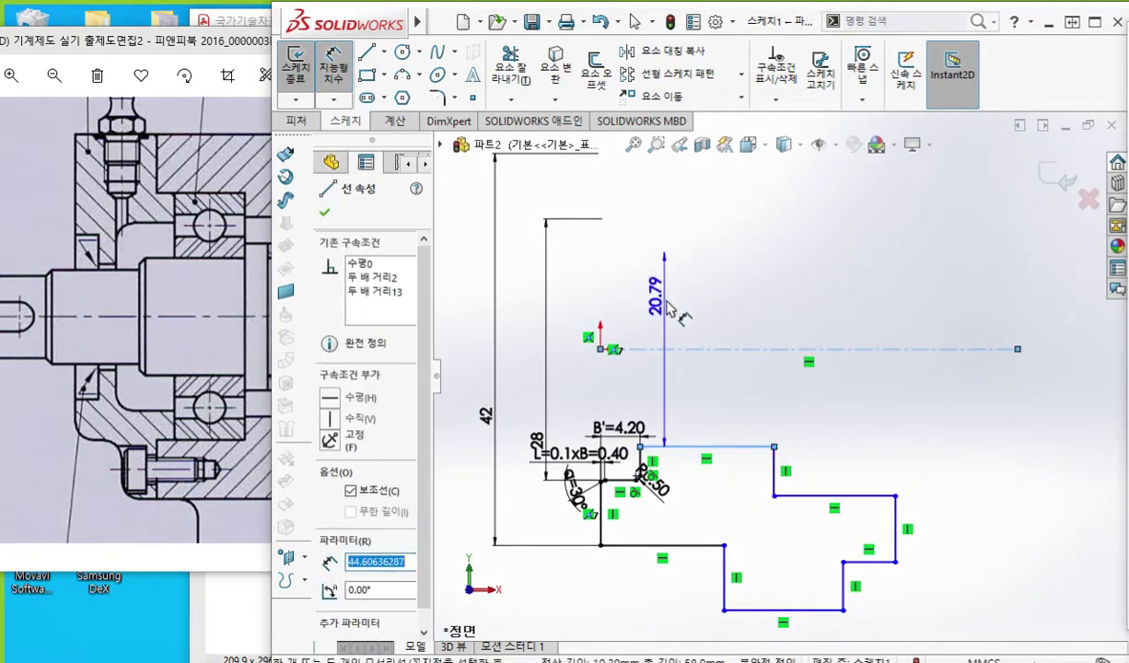
left_click(662, 285)
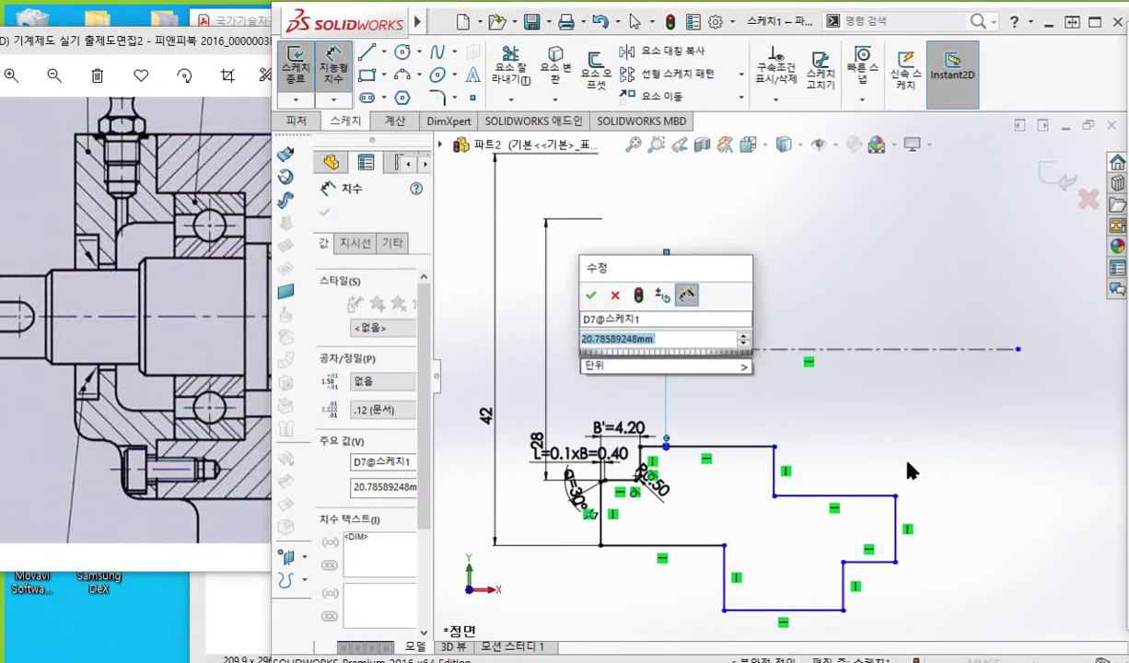
type("18")
key("Return")
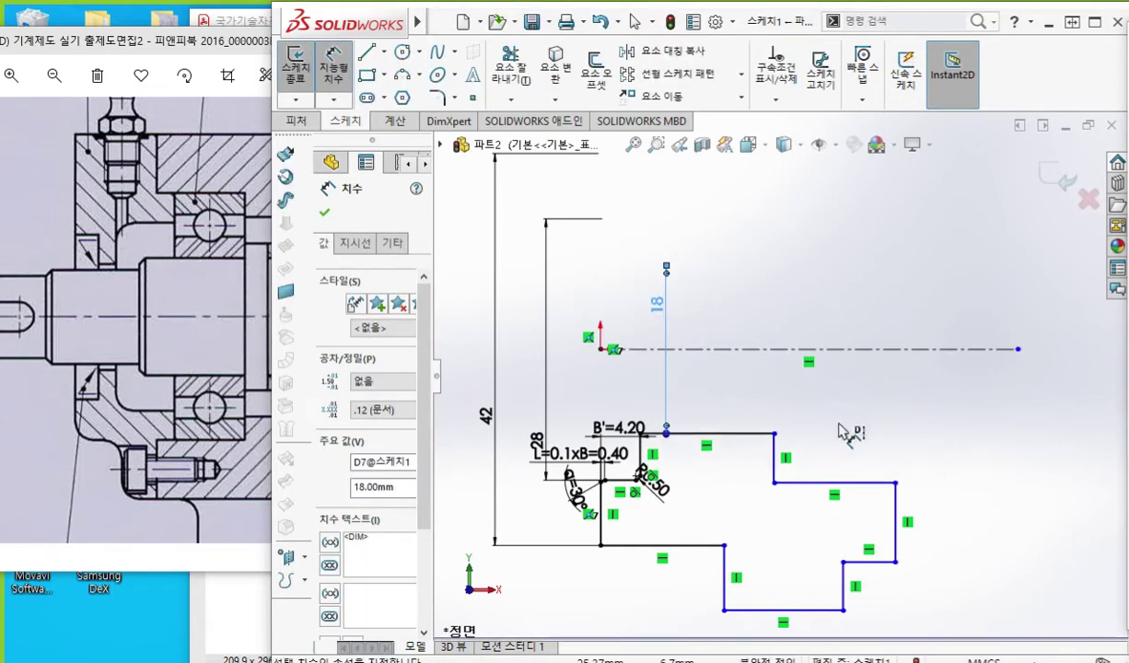
key("Escape")
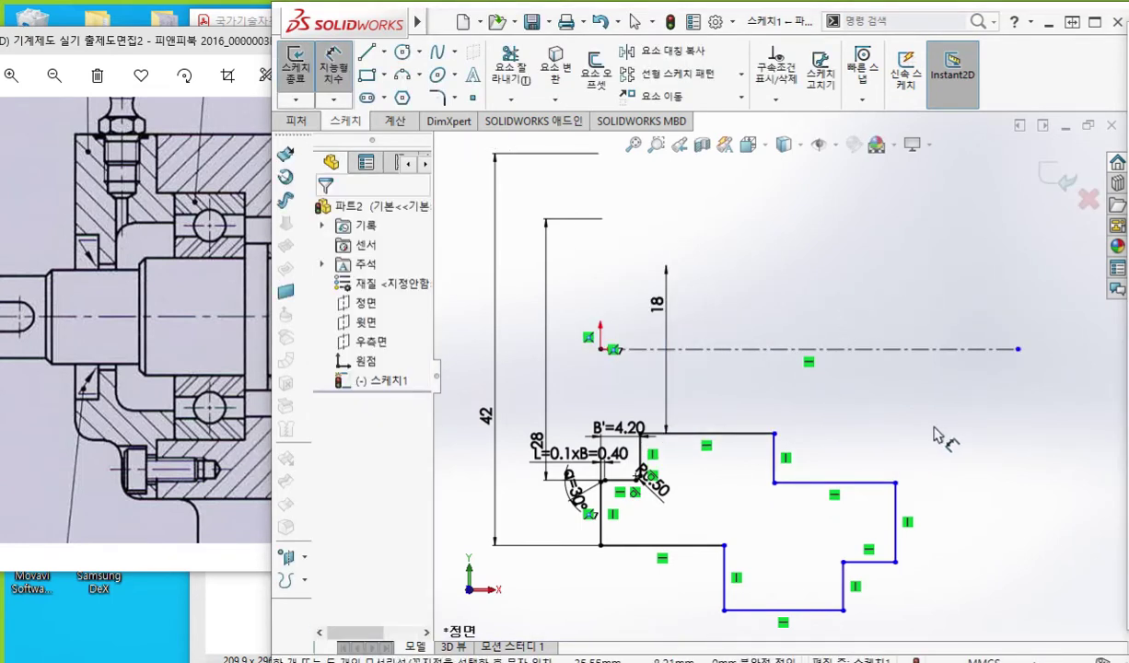
- Mark the width between the cover's inner wall and the bearing's side face in red on the reference drawing
key("F12")
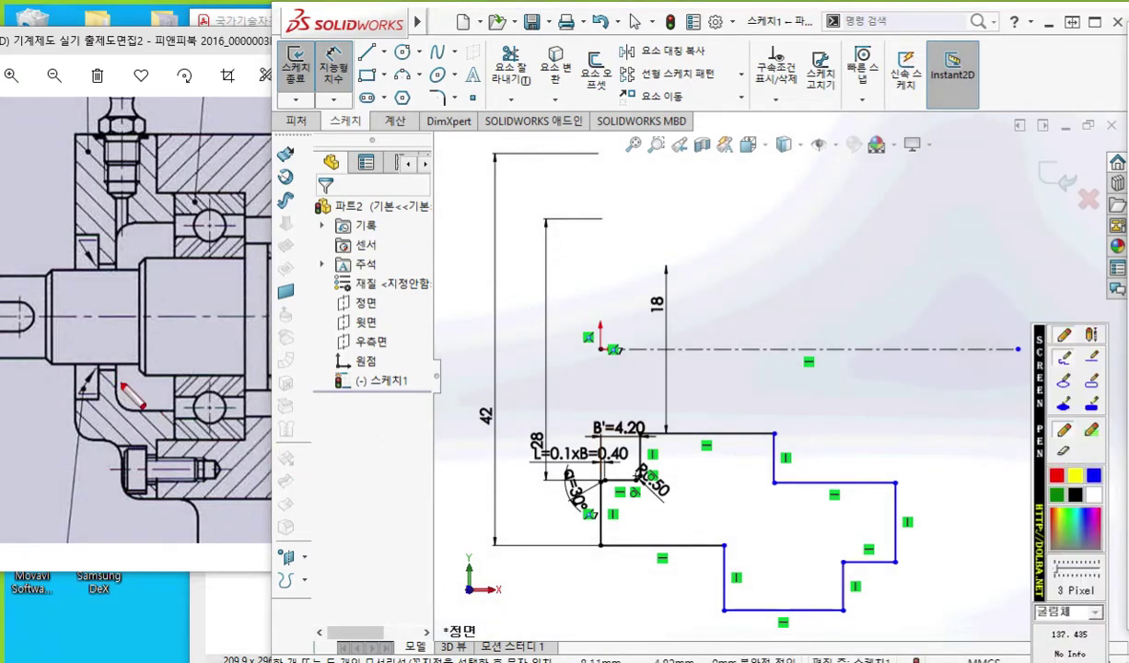
left_click_drag(119, 368, 116, 403)
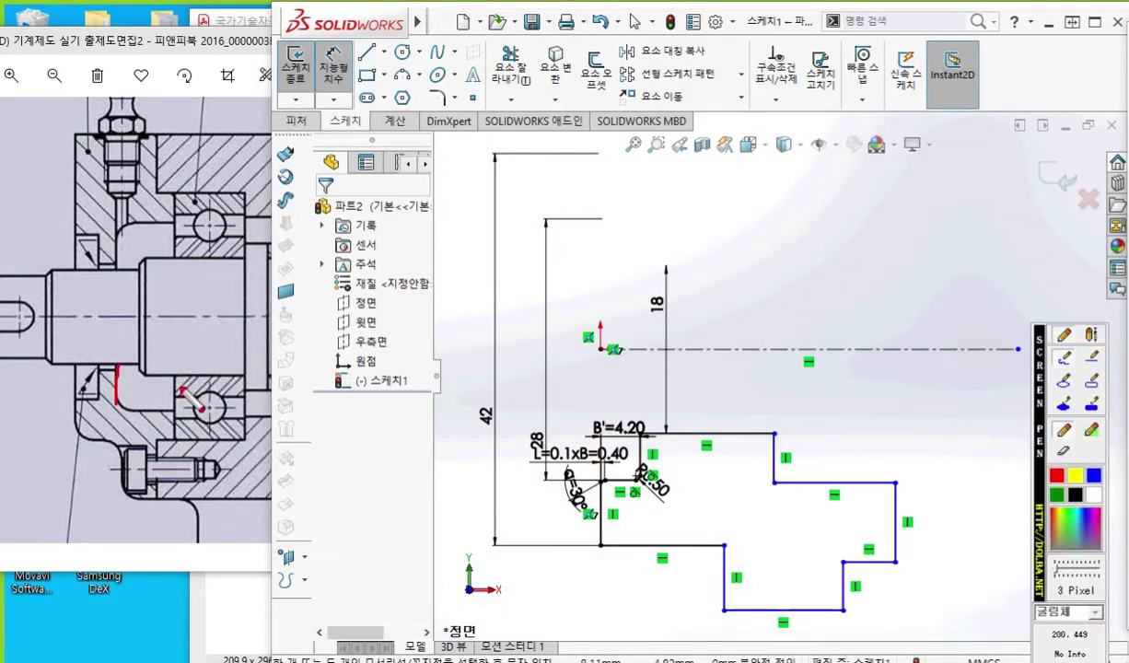
left_click_drag(174, 366, 177, 434)
mouse_move(129, 378)
left_mouse_down()
mouse_move(175, 378)
mouse_move(123, 381)
mouse_move(135, 393)
left_mouse_up()
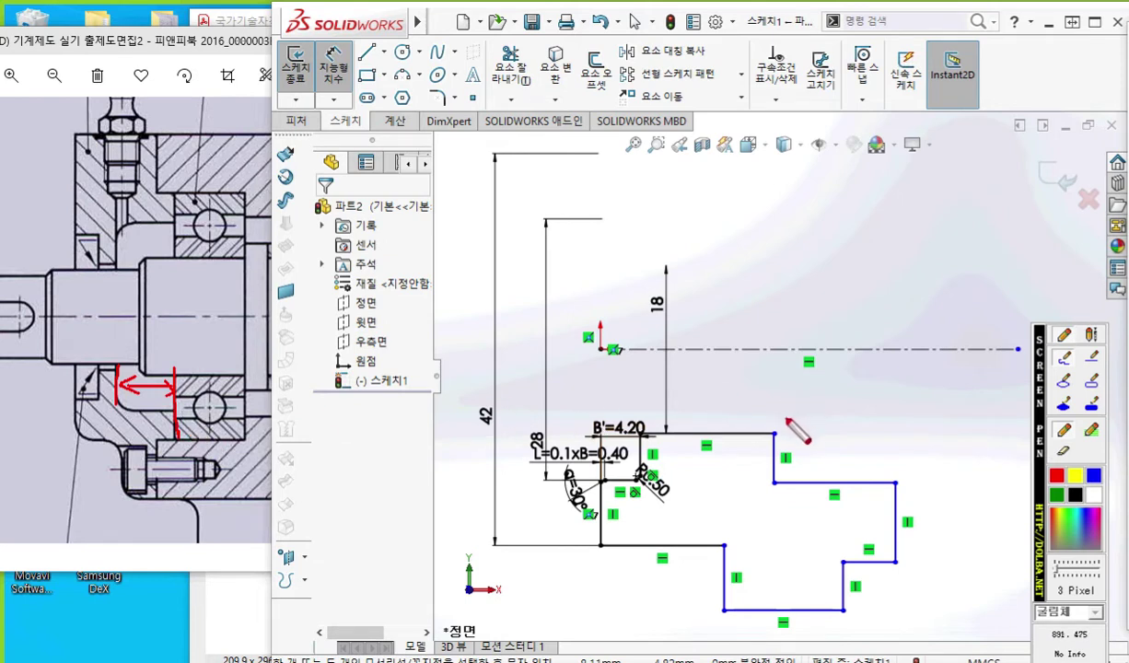
- Mark the two matching vertical edges on the right of the sketch profile, write 10 above them, and clear the markup
left_click_drag(770, 414, 770, 480)
left_click_drag(897, 471, 897, 548)
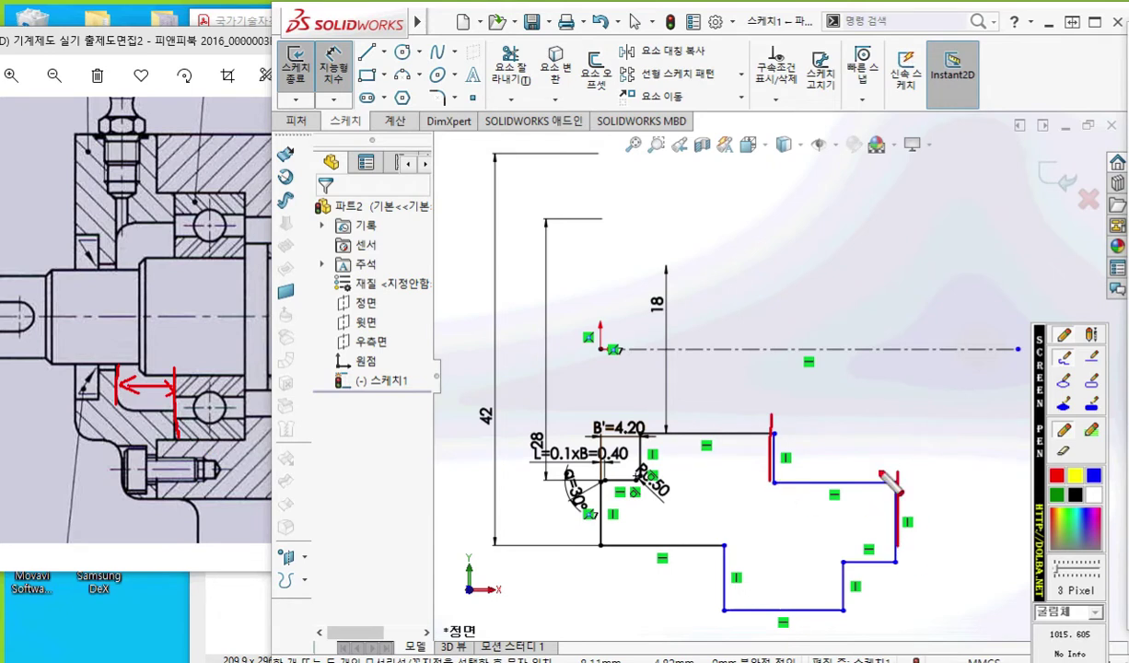
mouse_move(826, 391)
left_mouse_down()
mouse_move(817, 424)
mouse_move(861, 394)
left_mouse_up()
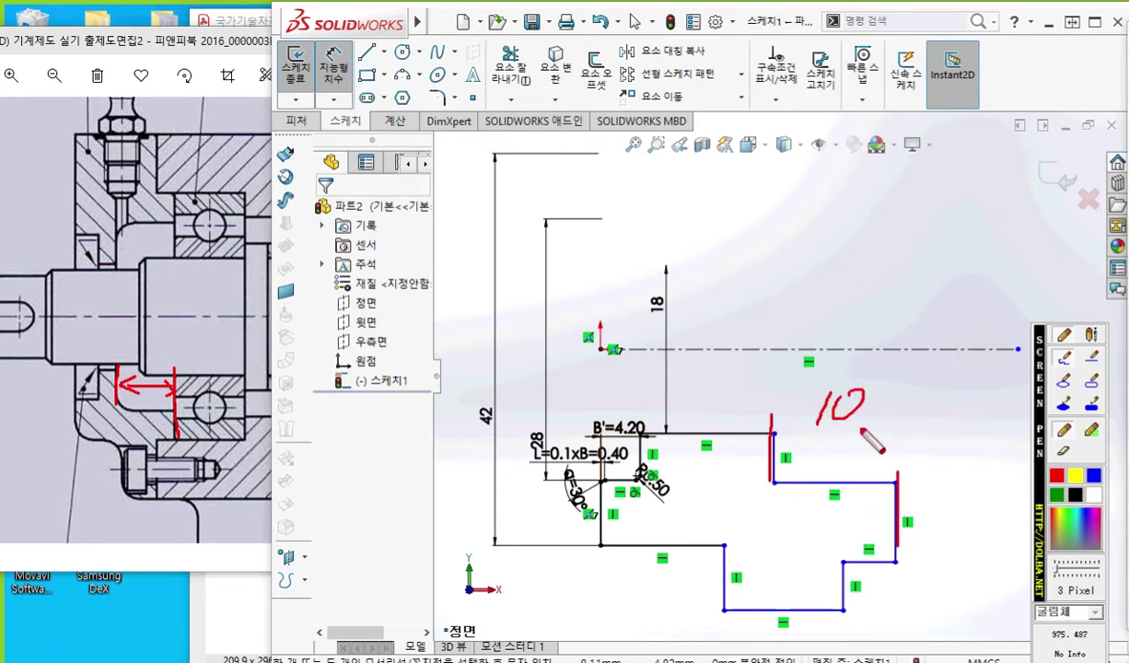
key("Escape")
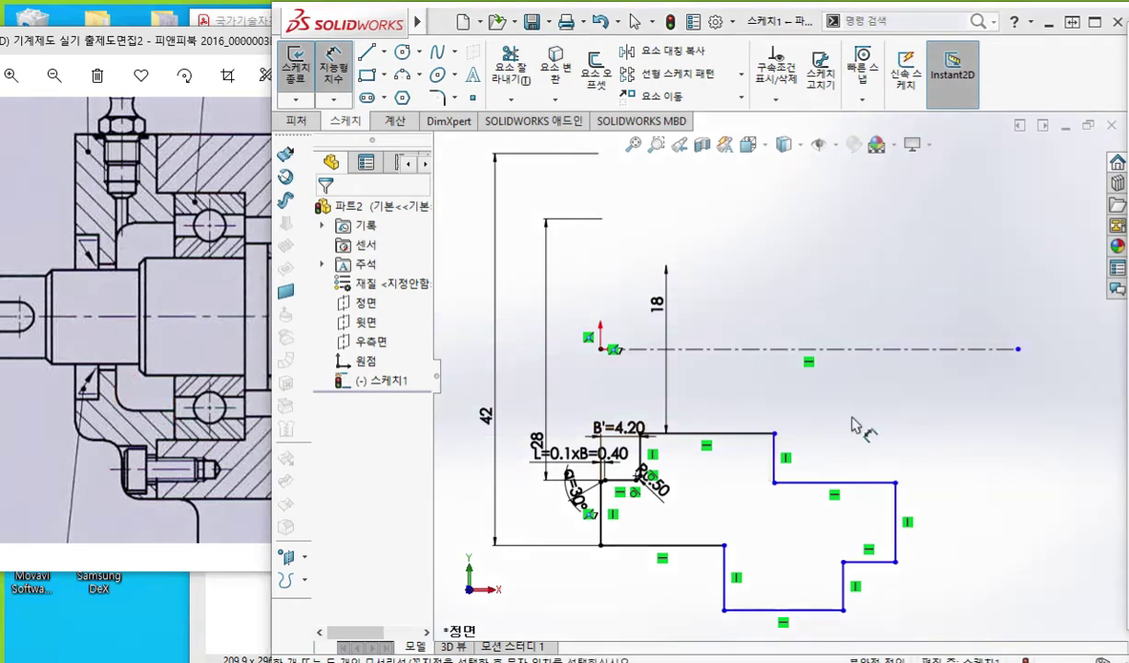
- Dimension the horizontal distance between the inner step's vertical edge and the profile's rightmost edge as 10 mm
mouse_move(784, 460)
left_mouse_down()
mouse_move(892, 512)
mouse_move(902, 502)
left_mouse_up()
left_click(859, 419)
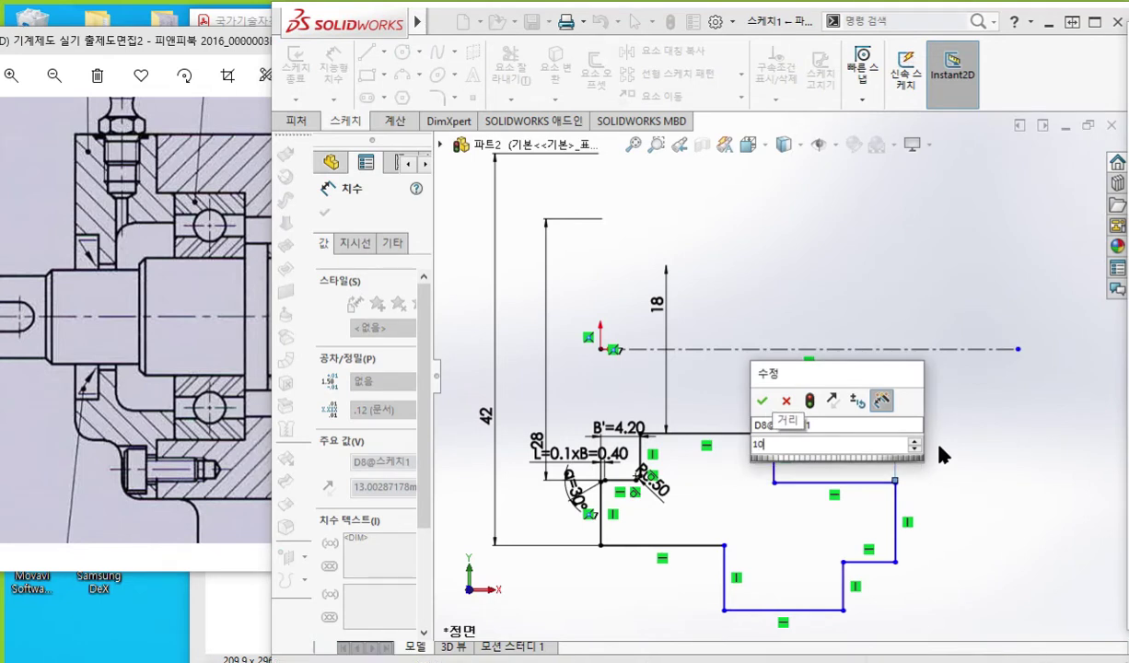
key("Return")
key("Escape")
- Mark the cover's inner cavity edges and the diameter arrow between them on the reference drawing, and clear the markup
mouse_move(965, 496)
middle_mouse_down("ctrl")
mouse_move(990, 468)
mouse_move(977, 505)
middle_mouse_up("ctrl")
left_click_drag(120, 411, 196, 426)
mouse_move(125, 221)
left_mouse_down()
mouse_move(189, 223)
mouse_move(163, 410)
mouse_move(183, 379)
left_mouse_up()
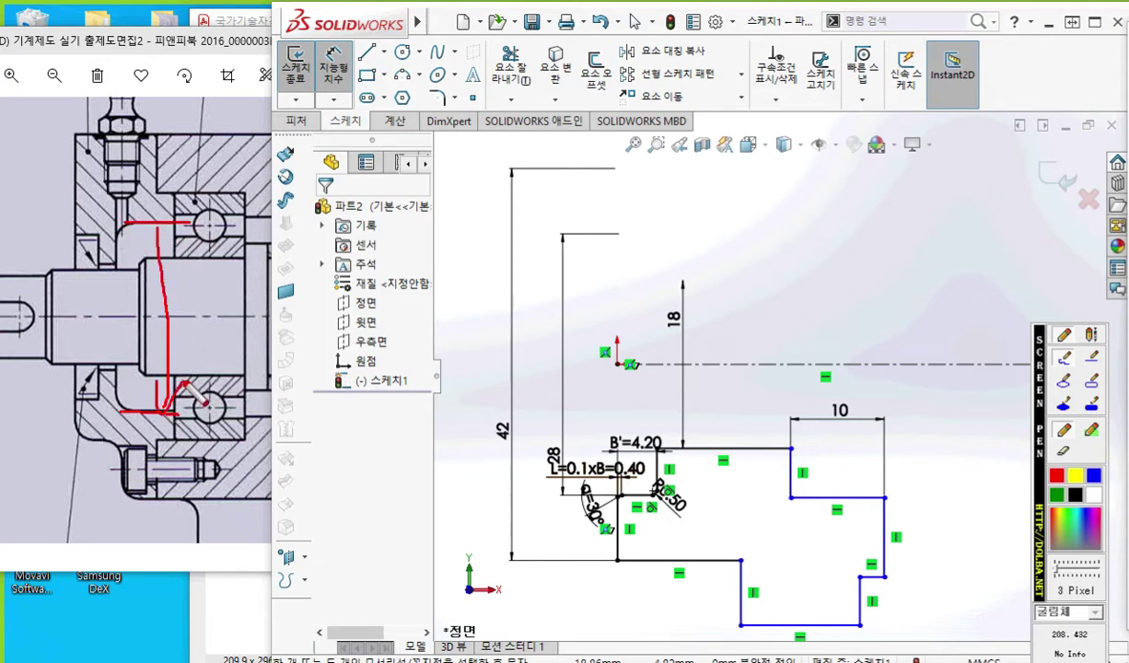
mouse_move(144, 268)
left_mouse_down()
mouse_move(171, 241)
mouse_move(177, 252)
left_mouse_up()
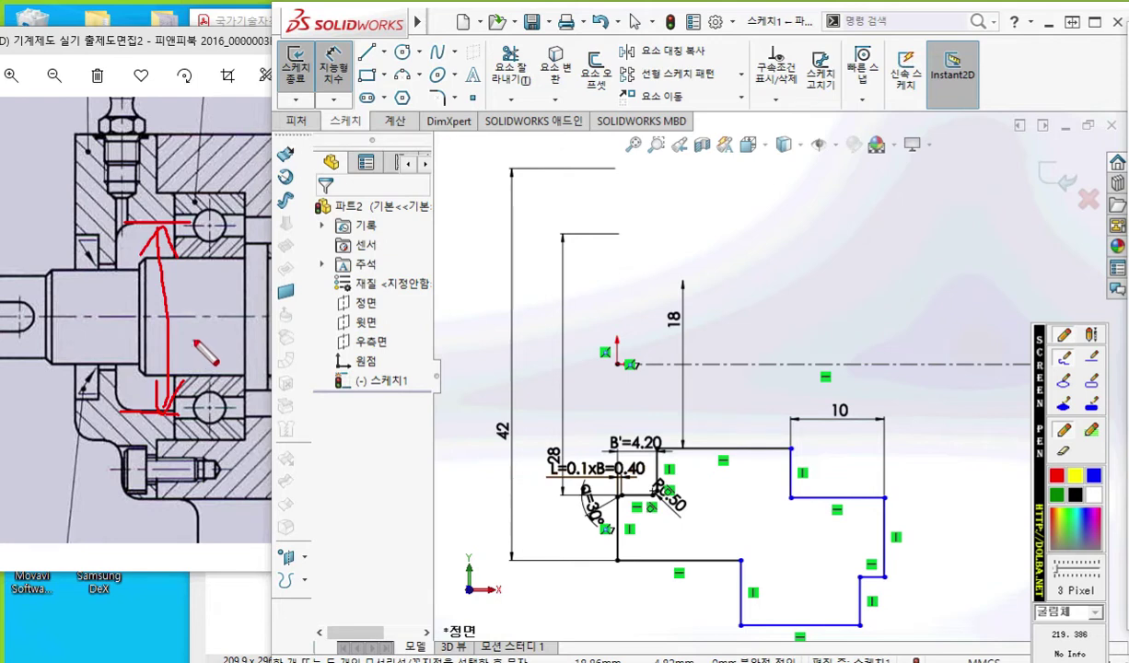
right_click(843, 497)
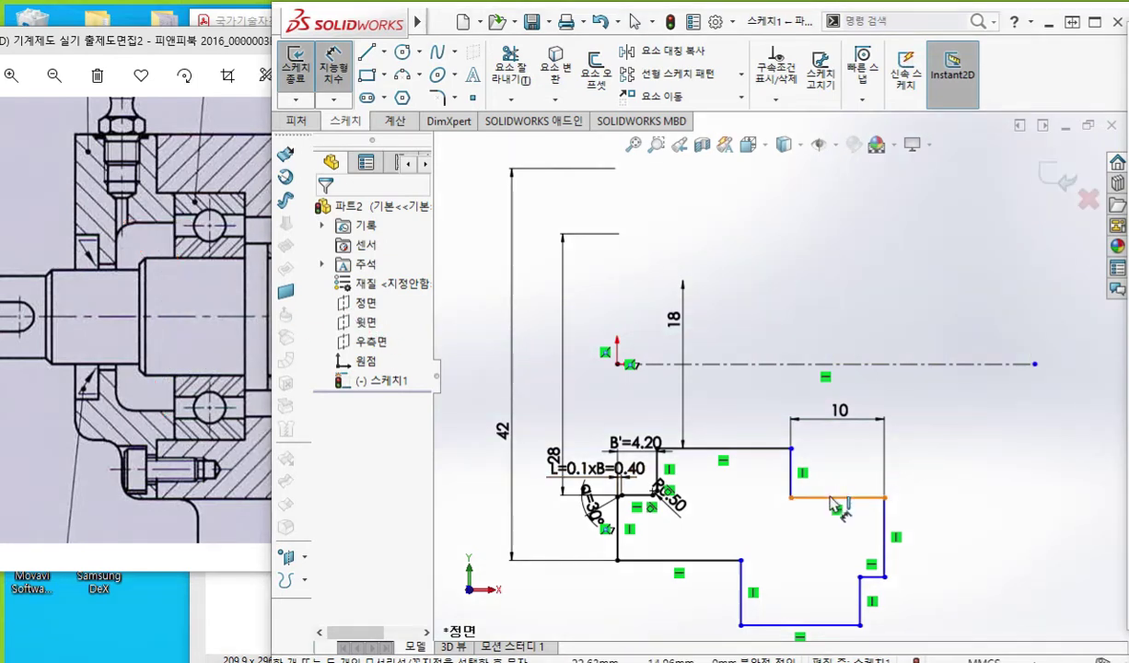
- Dimension the inner step's horizontal edge about the centerline as a diameter and set it to 32 mm
left_click(843, 497)
left_click(898, 364)
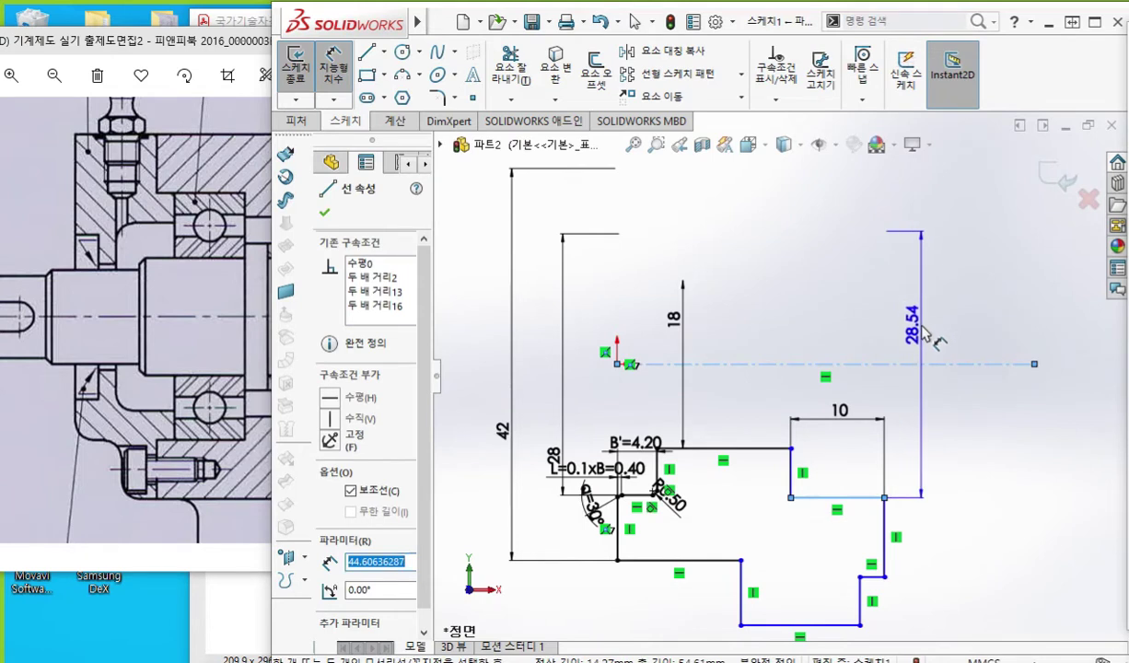
left_click(929, 346)
type("32")
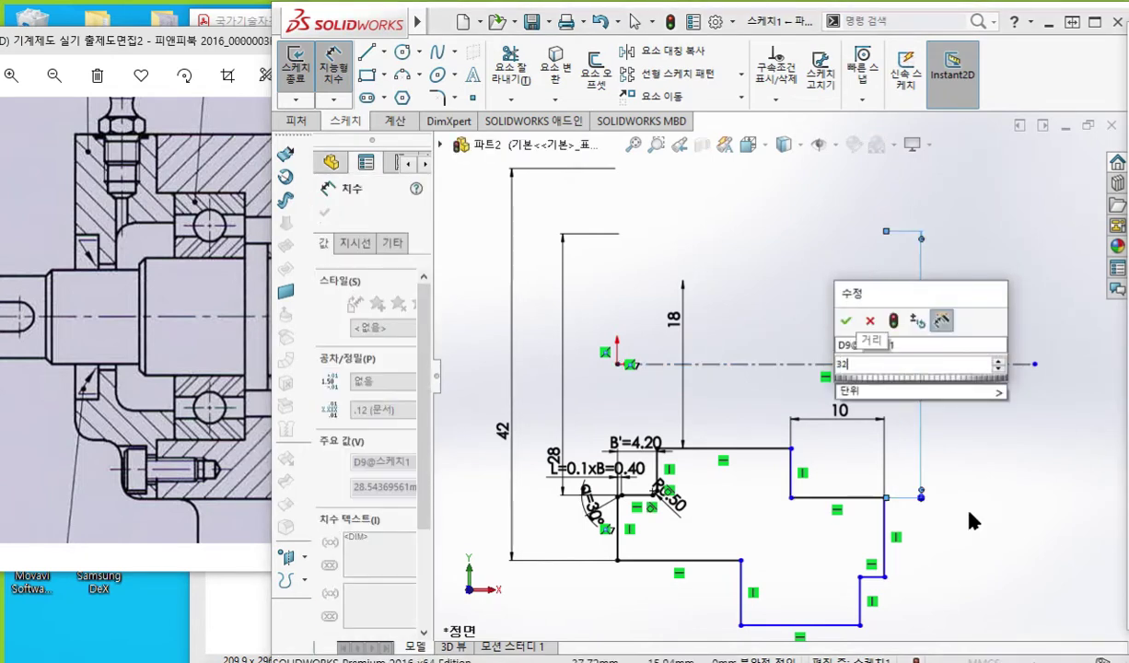
key("Return")
key("Escape")
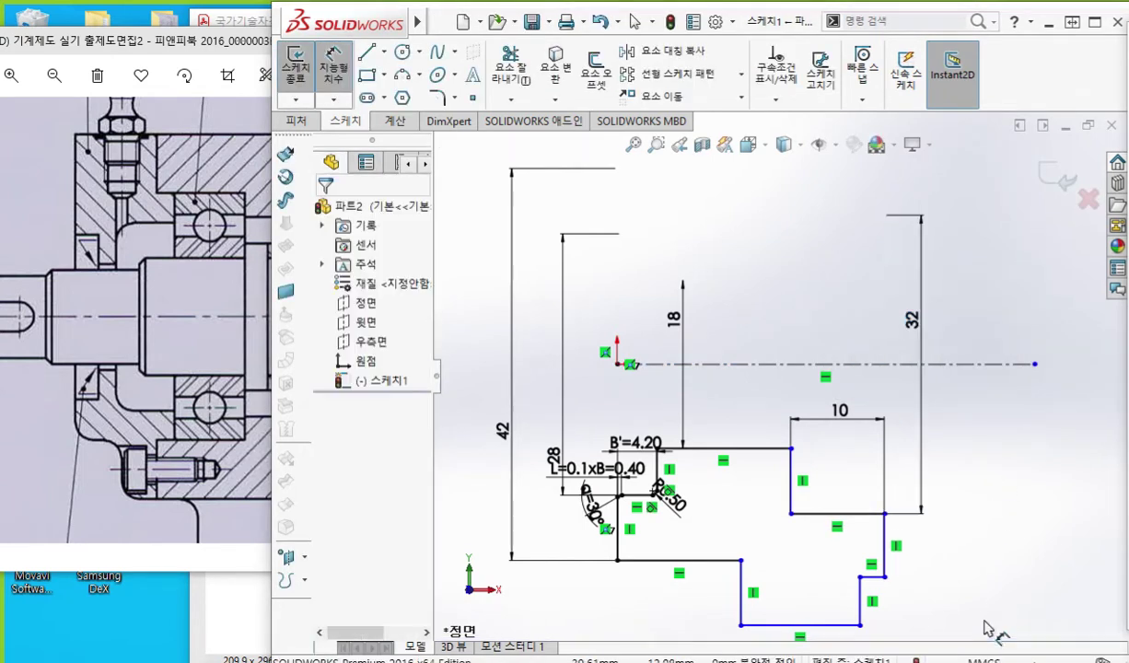
middle_click_drag(1005, 519, 1007, 523, "ctrl")
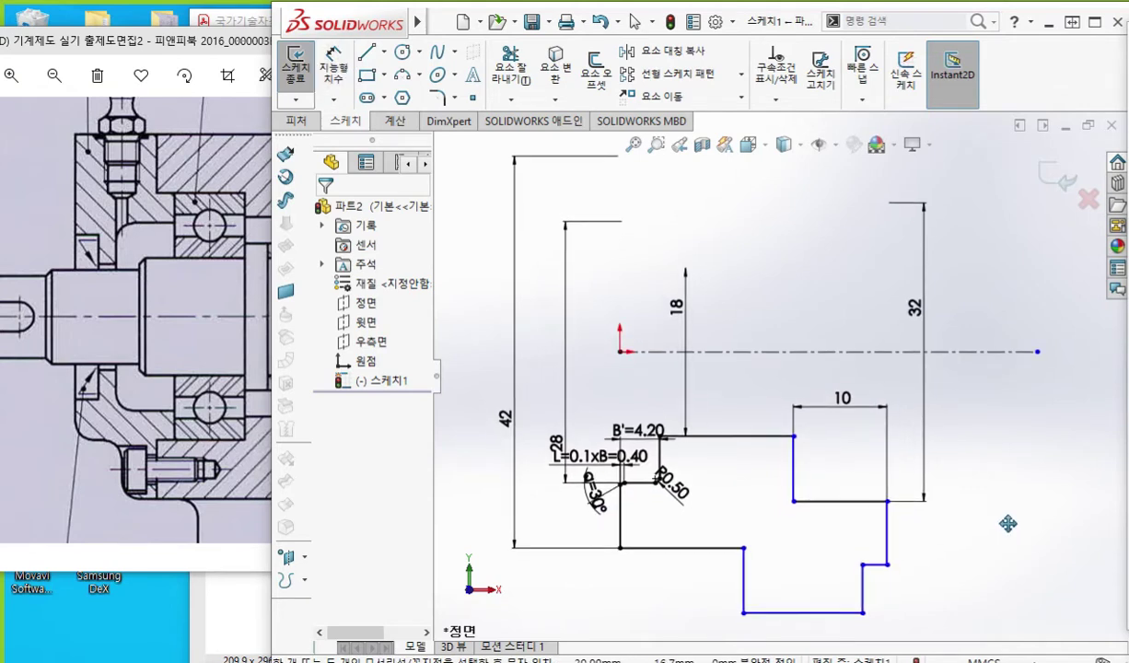
- Mark the profile's step edges and the cover's width up to the bearing face on the reference drawing with the screen pen
key("ctrl+F1")
left_click_drag(787, 435, 787, 499)
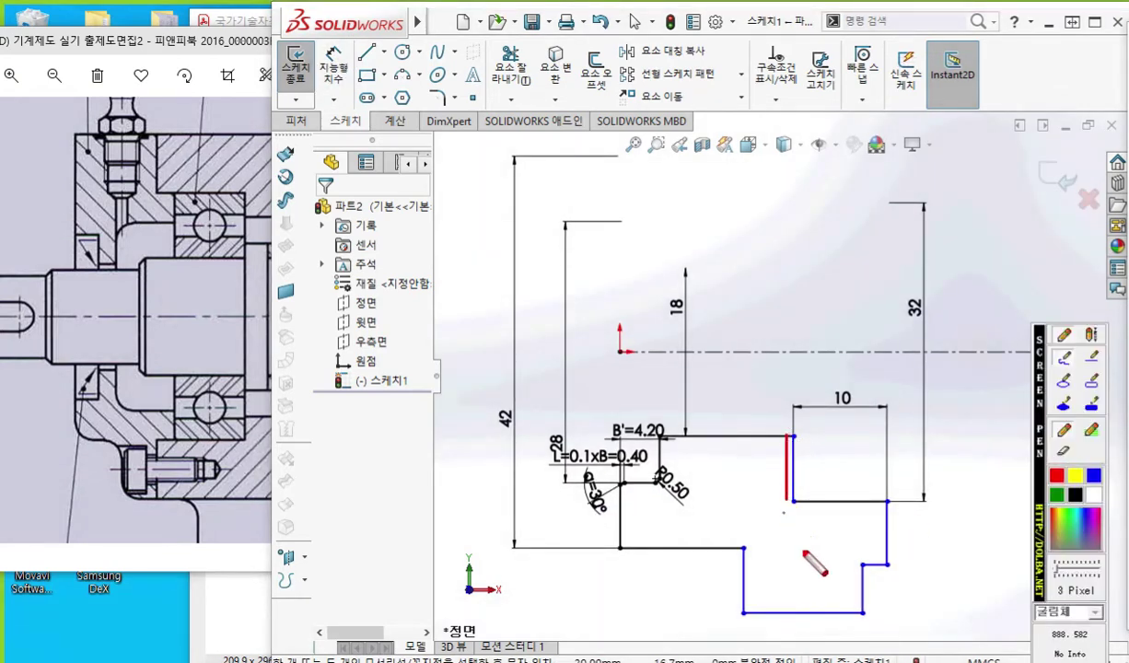
left_click_drag(890, 502, 890, 564)
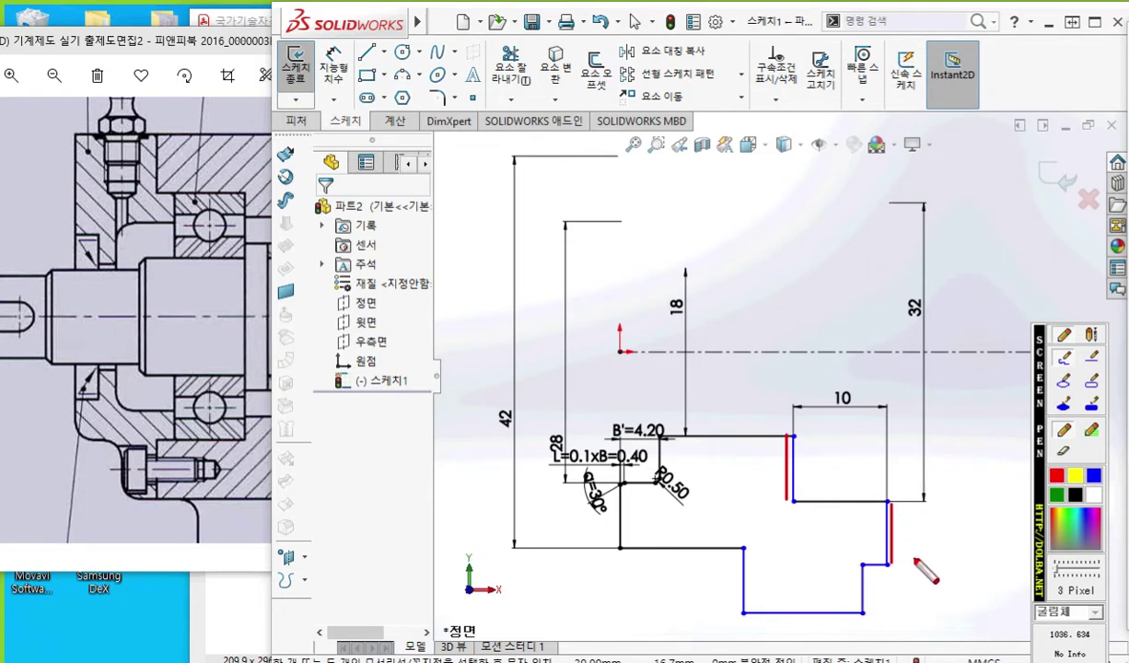
left_click_drag(69, 230, 79, 453)
left_click_drag(172, 368, 173, 440)
left_click_drag(88, 344, 177, 343)
left_click_drag(99, 323, 81, 343)
left_click_drag(81, 342, 103, 358)
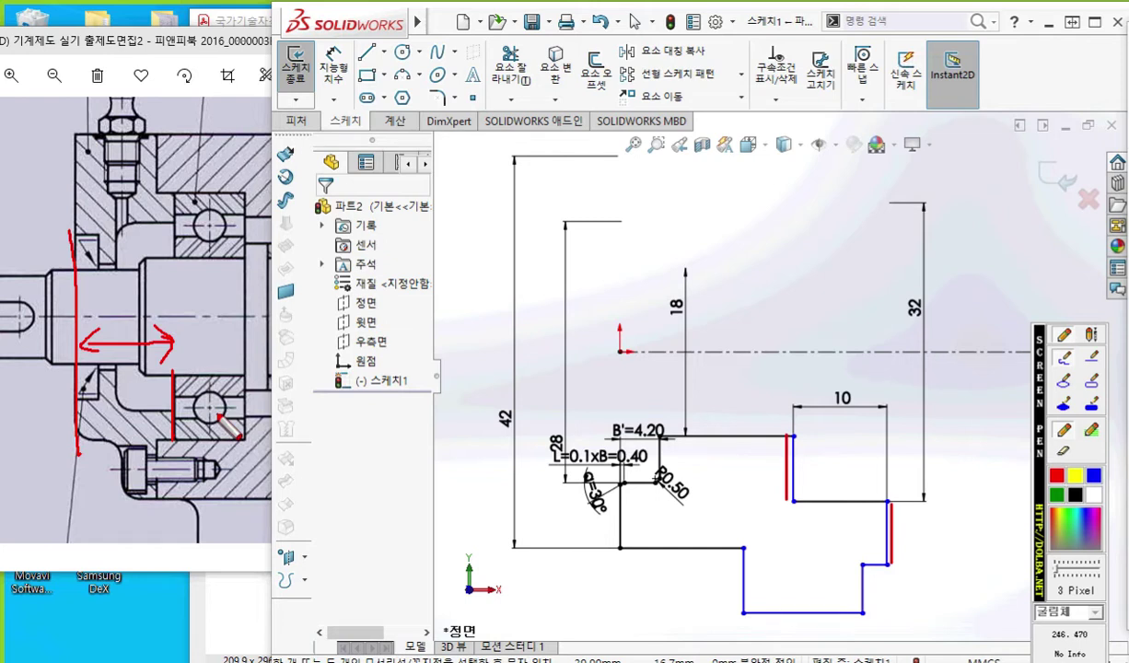
key("Escape")
- Dimension the profile's horizontal width between its outer left and right vertical edges as 17 mm
middle_click_drag(772, 394, 776, 384, "ctrl")
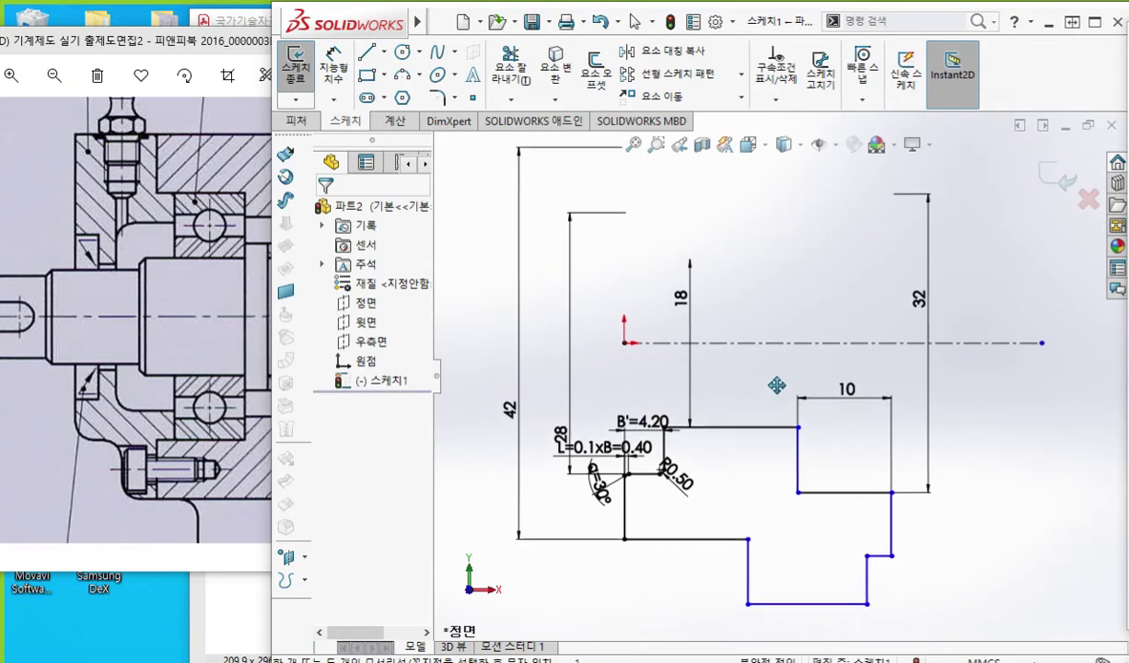
key("d")
left_click(892, 525)
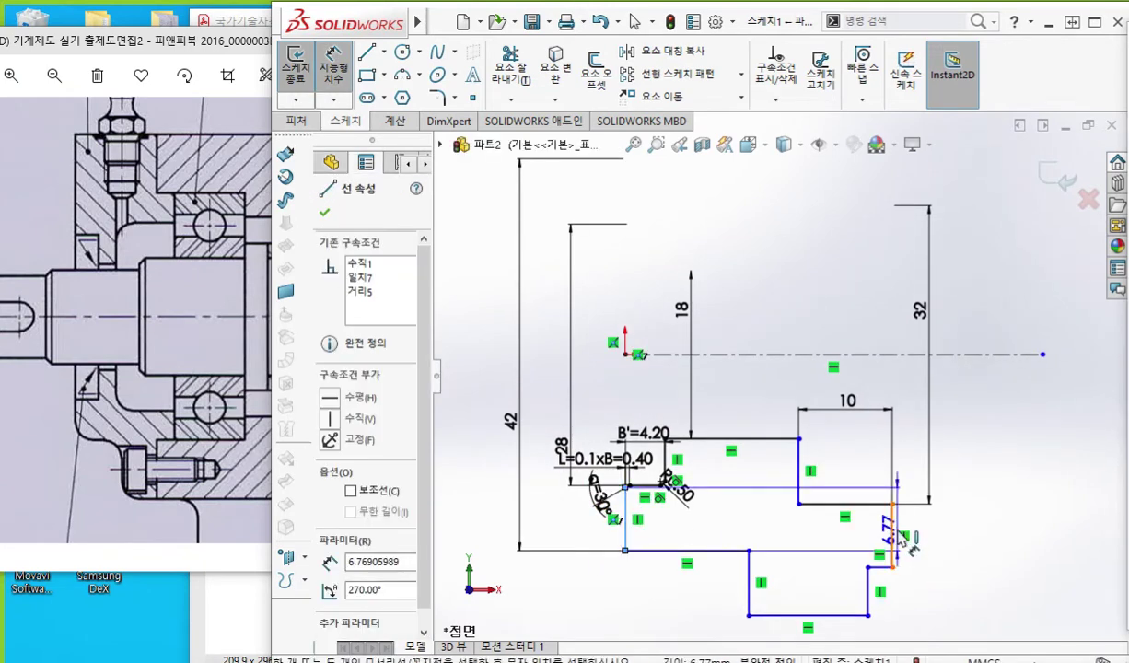
left_click(625, 521)
middle_click_drag(731, 605, 736, 502, "ctrl")
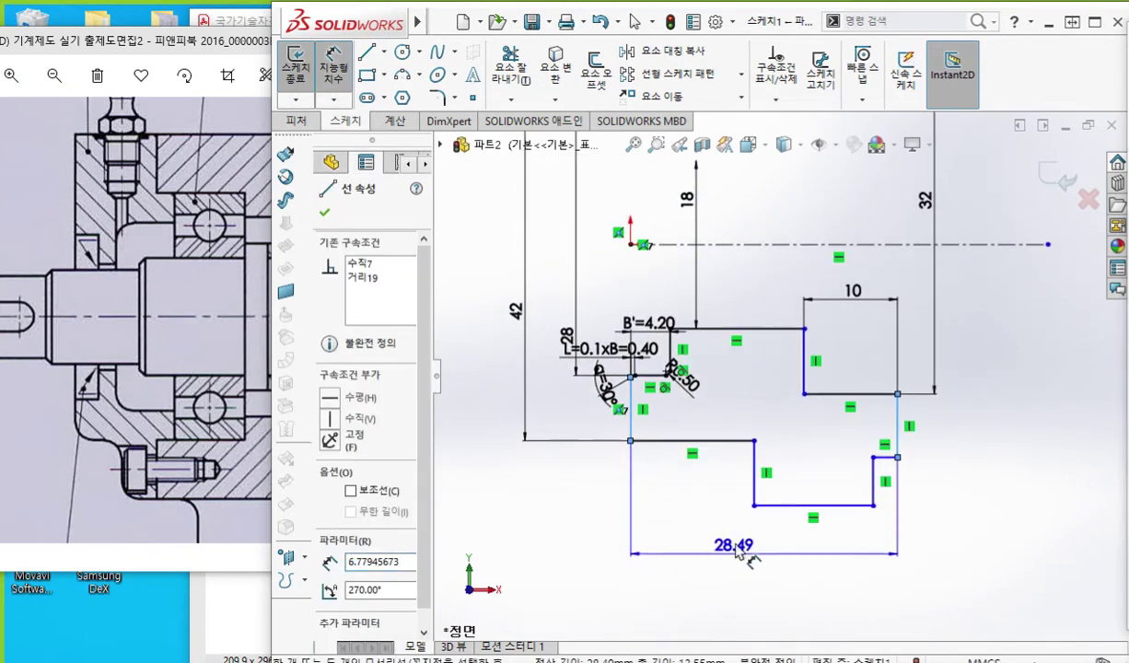
left_click(742, 547)
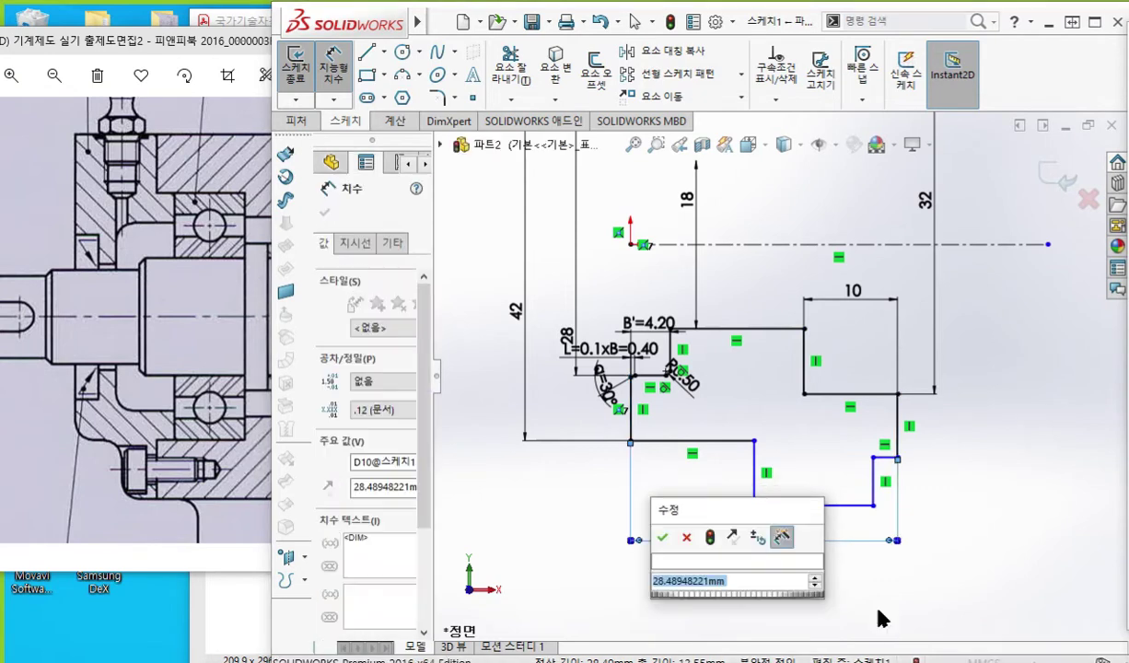
key("Return")
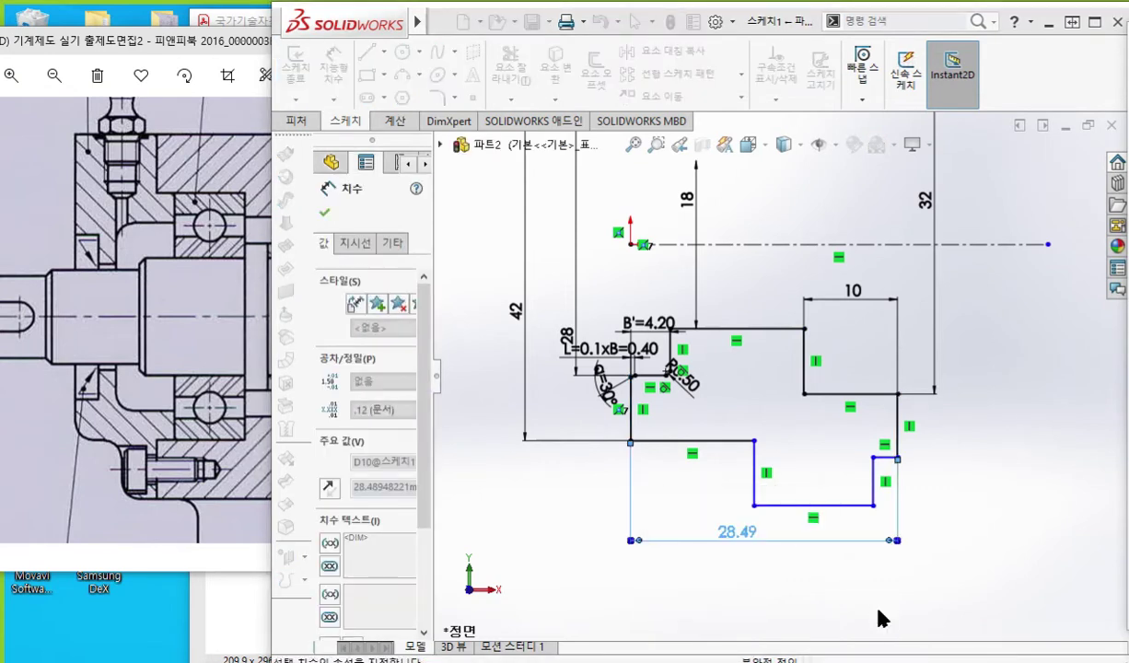
mouse_move(945, 391)
middle_mouse_down("ctrl")
mouse_move(915, 475)
mouse_move(932, 403)
middle_mouse_up("ctrl")
right_click(914, 354)
left_click(957, 416)
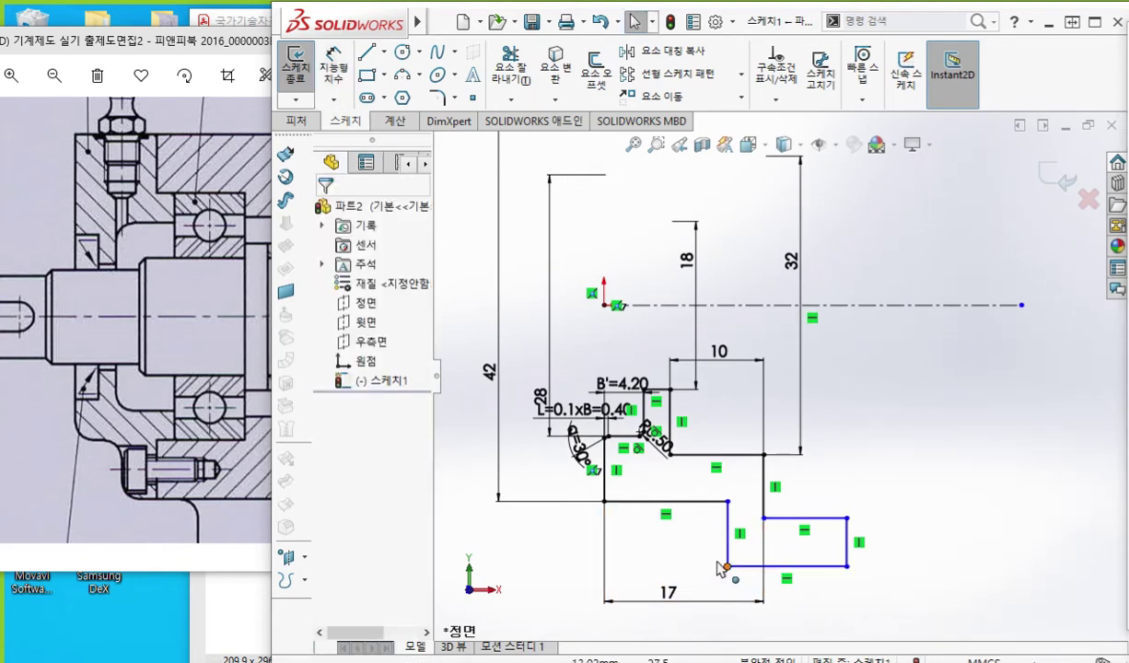
- Trace the projecting flange outline at the profile's lower end with the screen pen
key("F9")
mouse_move(728, 502)
left_mouse_down()
mouse_move(718, 556)
mouse_move(831, 573)
mouse_move(842, 520)
mouse_move(765, 517)
left_mouse_up()
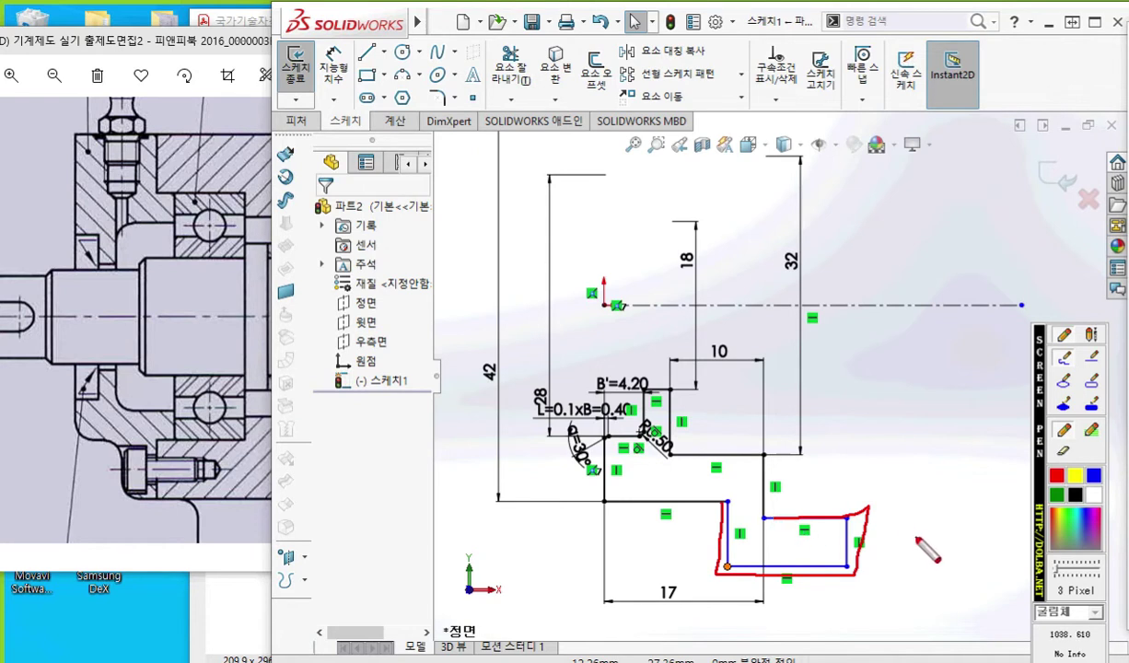
key("F9")
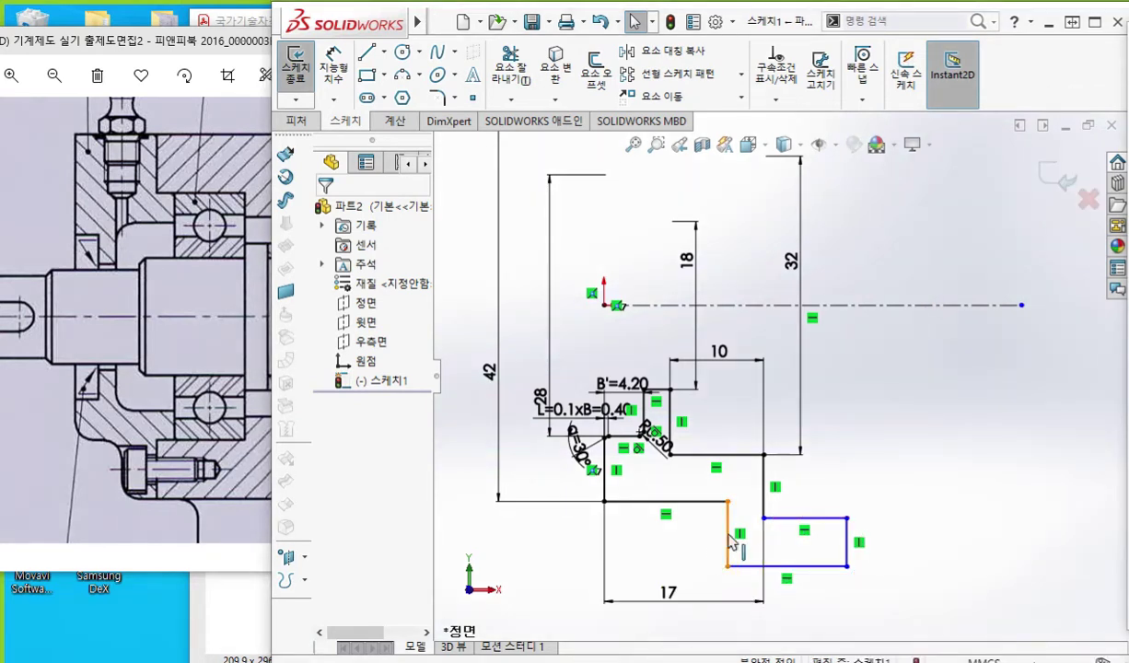
- Move both vertical edges of the lower flange leftward so the flange sits within the profile's 17 mm width
mouse_move(729, 553)
left_mouse_down()
mouse_move(608, 554)
mouse_move(659, 553)
left_mouse_up()
mouse_move(852, 560)
left_mouse_down()
mouse_move(724, 538)
mouse_move(720, 548)
left_mouse_up()
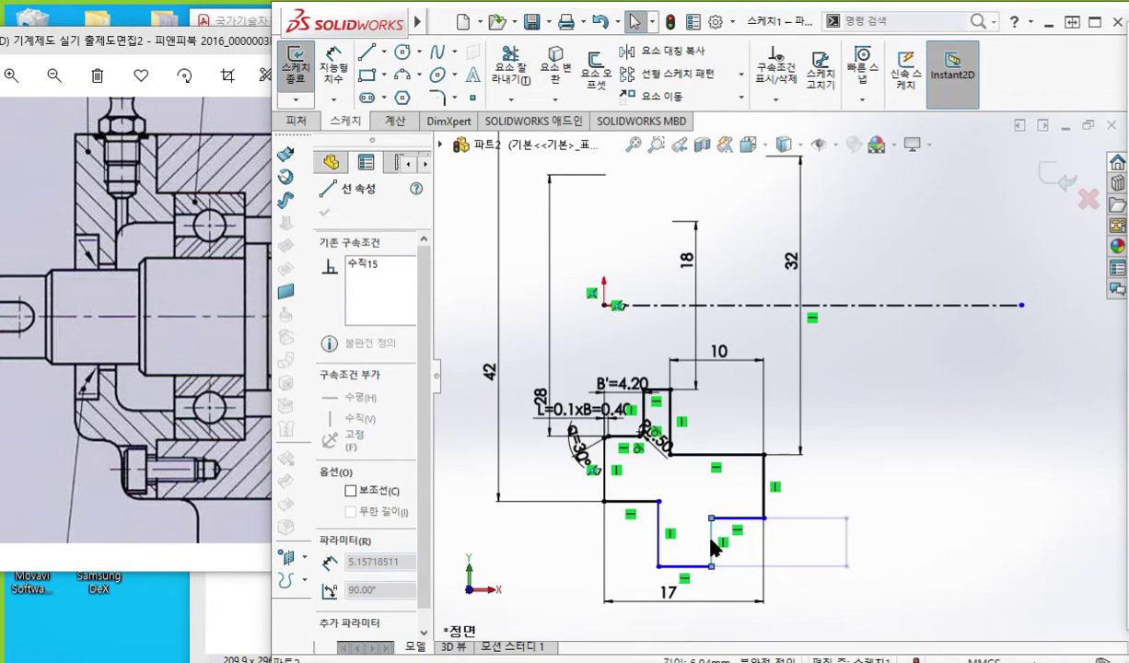
right_click(957, 481)
key("Escape")
middle_click_drag(771, 458, 774, 429, "ctrl")
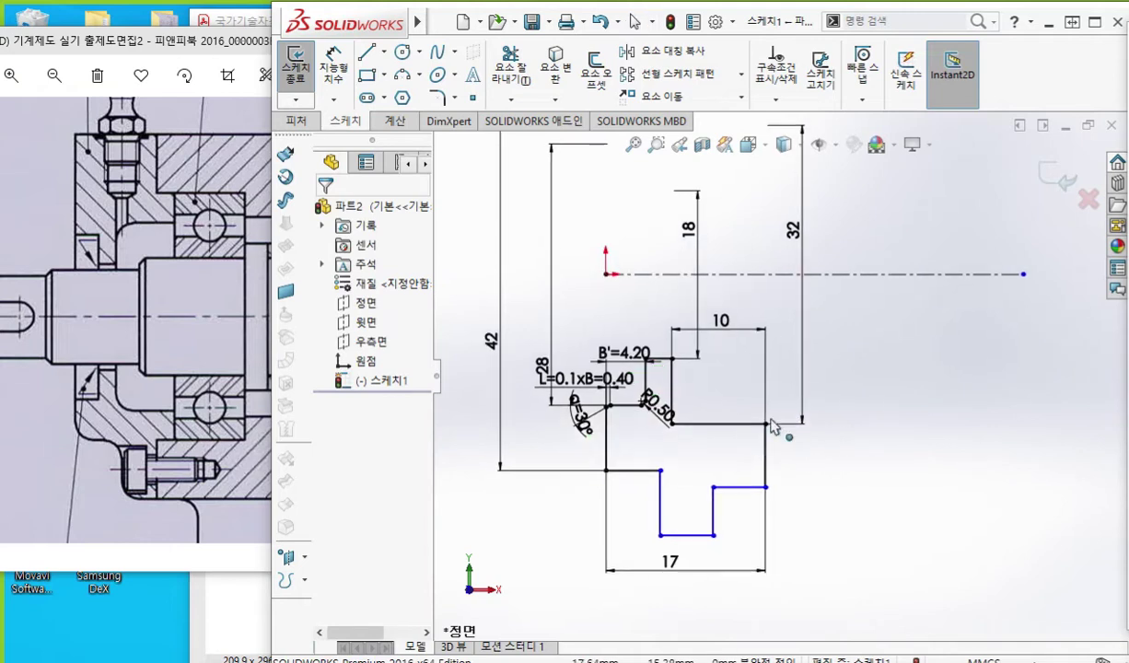
- Reposition the 18, 10, 4.20, 32 and 42 dimensions around the profile so they are easier to read
scroll(682, 358, "down", 2)
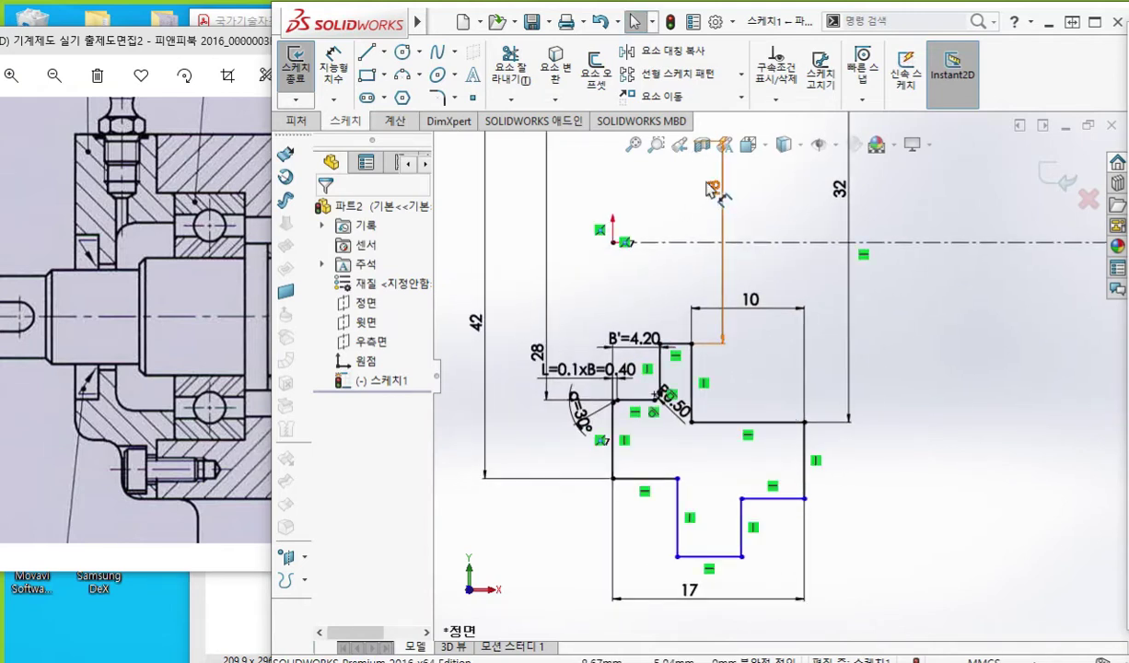
left_click_drag(722, 198, 725, 343)
left_click_drag(751, 300, 784, 356)
left_click_drag(663, 338, 663, 316)
left_click_drag(839, 286, 833, 314)
left_click_drag(485, 303, 488, 324)
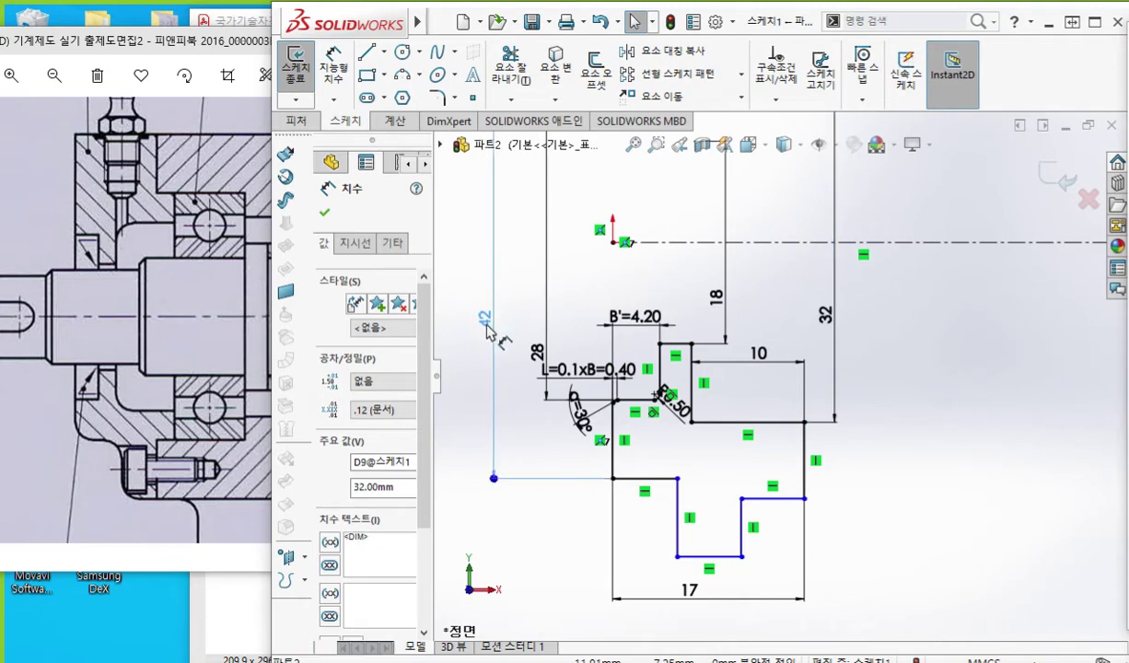
scroll(711, 460, "down", 2)
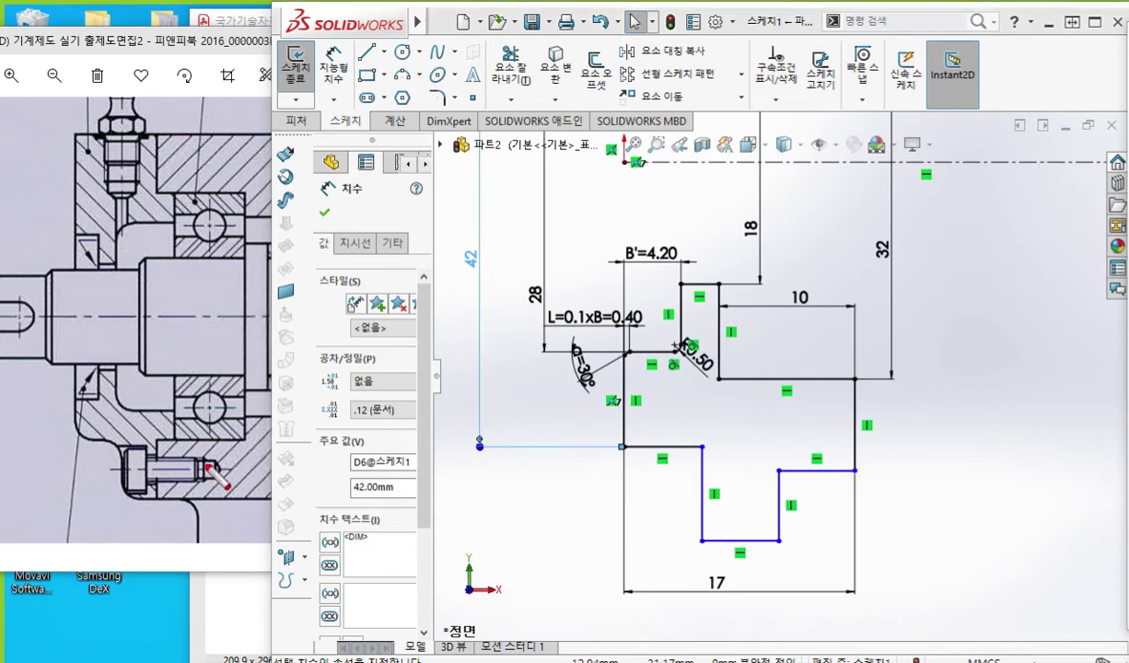
- Mark the cover's fitting edges and its contact face with the housing on the reference drawing with the screen pen
key("F12")
mouse_move(183, 443)
left_mouse_down()
mouse_move(152, 433)
mouse_move(149, 456)
mouse_move(175, 440)
mouse_move(155, 485)
left_mouse_up()
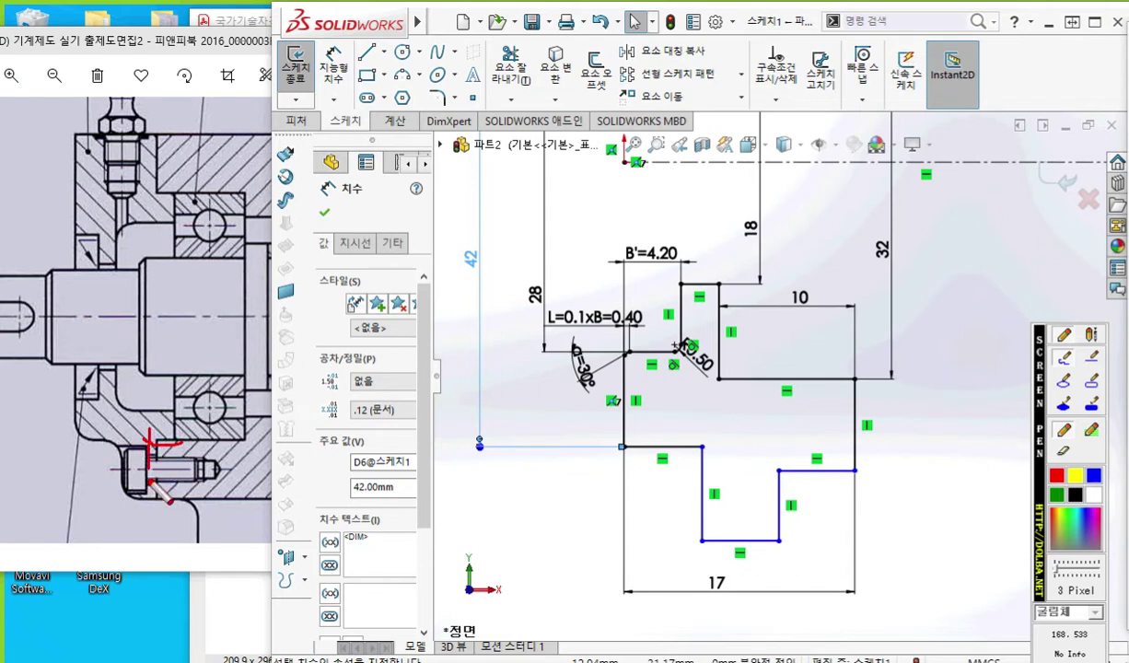
key("F12")
key("F12")
left_click_drag(150, 439, 179, 438)
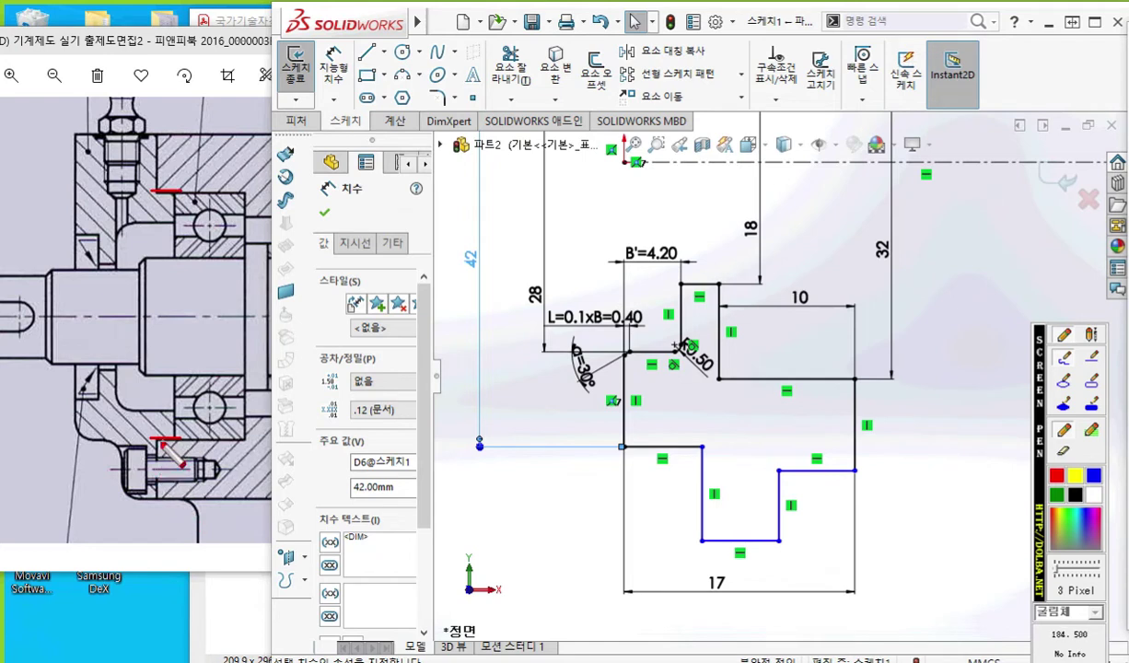
left_click_drag(153, 439, 155, 524)
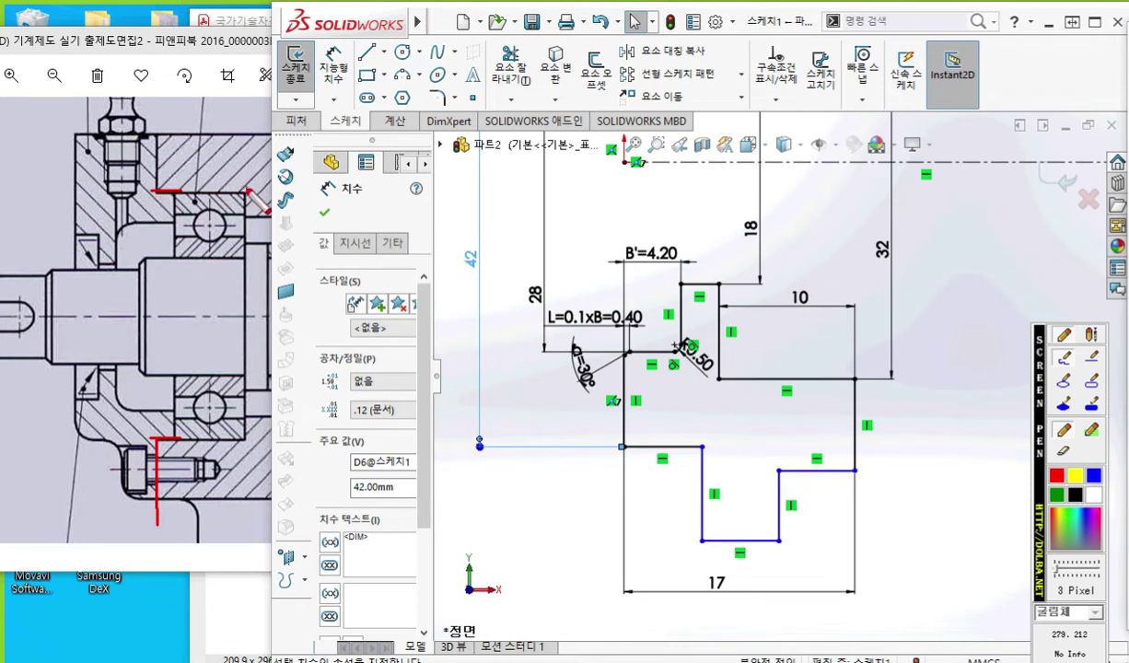
- Circle the bearing on the reference drawing, note ø42 and 6004, and underline its seat in the housing
mouse_move(214, 212)
left_mouse_down()
mouse_move(222, 340)
mouse_move(203, 428)
mouse_move(183, 277)
mouse_move(228, 217)
left_mouse_up()
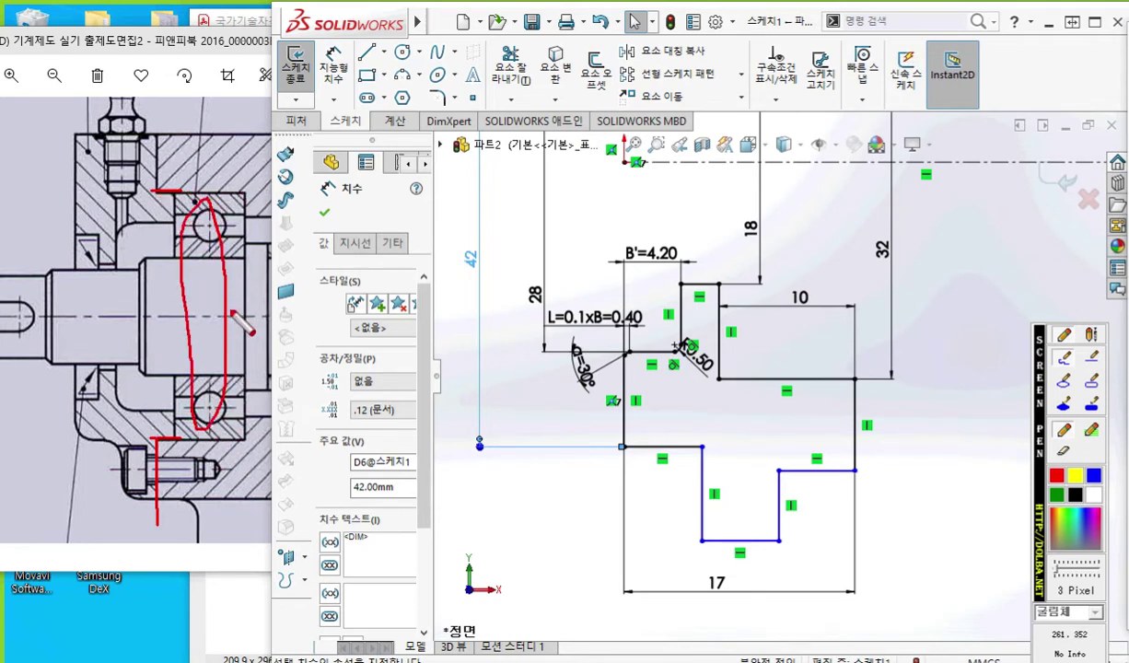
mouse_move(181, 296)
left_mouse_down()
mouse_move(159, 313)
mouse_move(180, 307)
mouse_move(161, 348)
mouse_move(221, 318)
mouse_move(197, 339)
left_mouse_up()
mouse_move(216, 299)
left_mouse_down()
mouse_move(225, 326)
mouse_move(247, 325)
left_mouse_up()
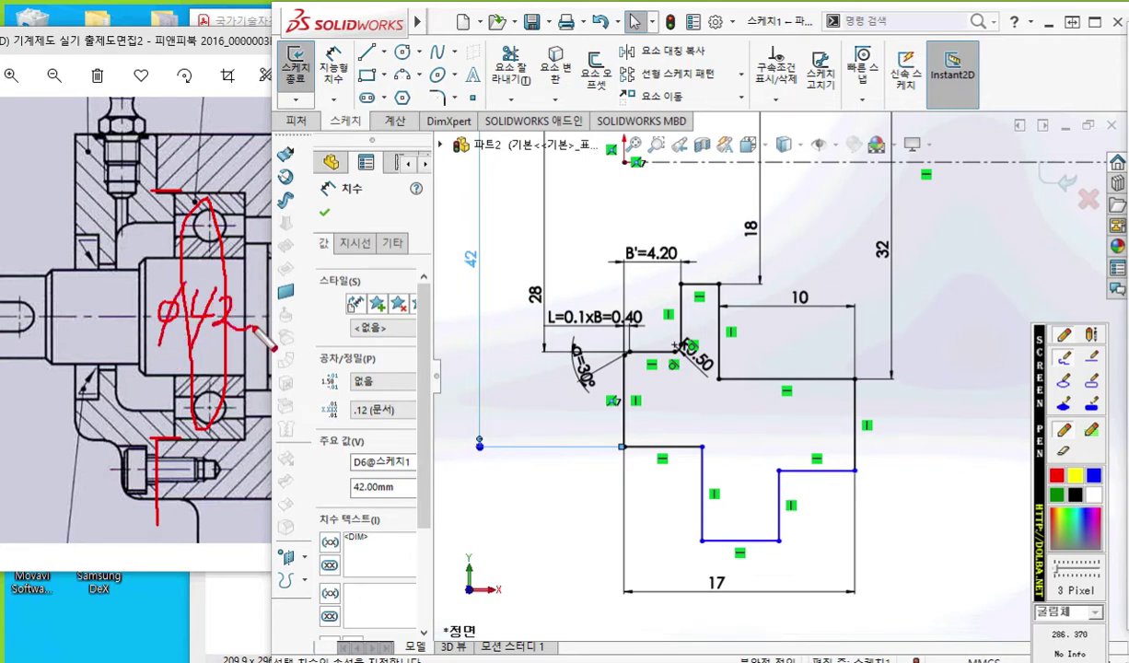
mouse_move(210, 99)
left_mouse_down()
mouse_move(200, 127)
mouse_move(240, 103)
mouse_move(263, 127)
mouse_move(277, 122)
mouse_move(289, 154)
left_mouse_up()
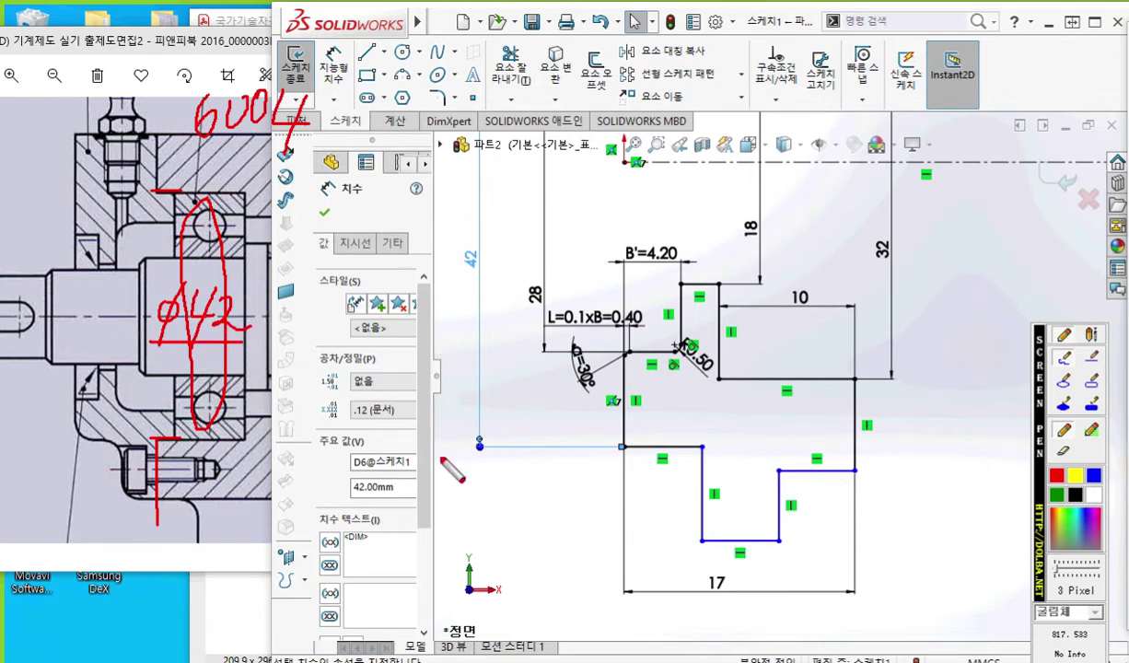
mouse_move(152, 441)
left_mouse_down()
mouse_move(249, 429)
mouse_move(235, 434)
left_mouse_up()
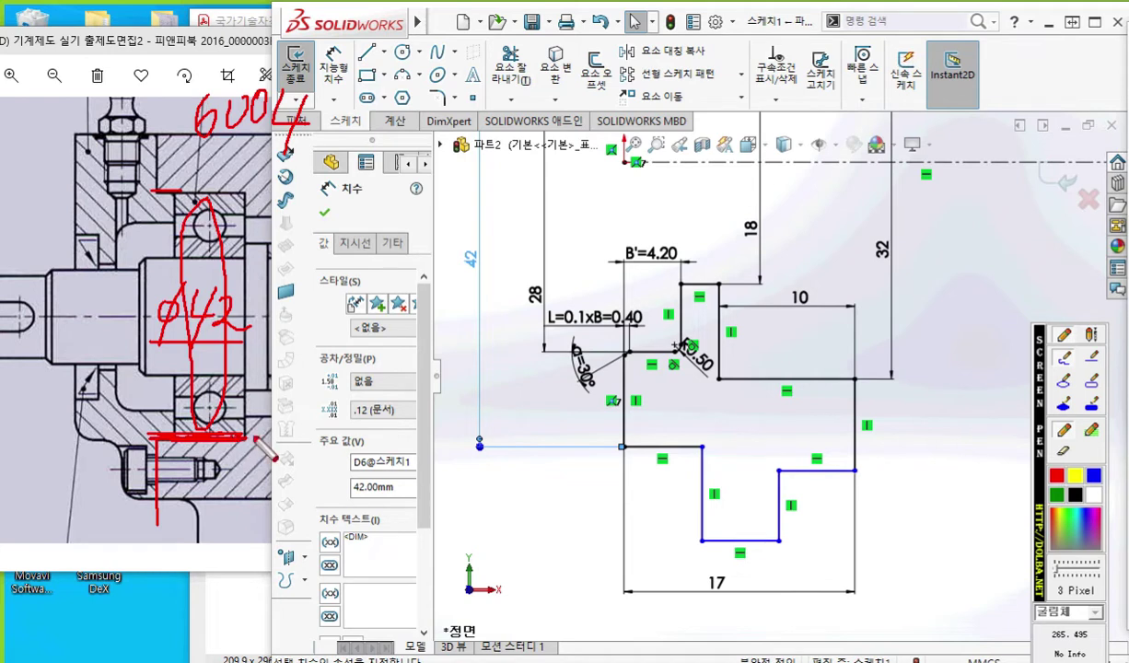
- Annotate the horizontal edge beside the flange with a 42 diameter using the screen pen, then clear the markings
mouse_move(800, 471)
left_mouse_down()
mouse_move(1007, 477)
mouse_move(982, 35)
left_mouse_up()
left_click_drag(948, 432, 1000, 389)
mouse_move(940, 85)
left_mouse_down()
mouse_move(979, 33)
mouse_move(1004, 85)
left_mouse_up()
mouse_move(955, 244)
left_mouse_down()
mouse_move(965, 274)
mouse_move(951, 293)
mouse_move(963, 295)
left_mouse_up()
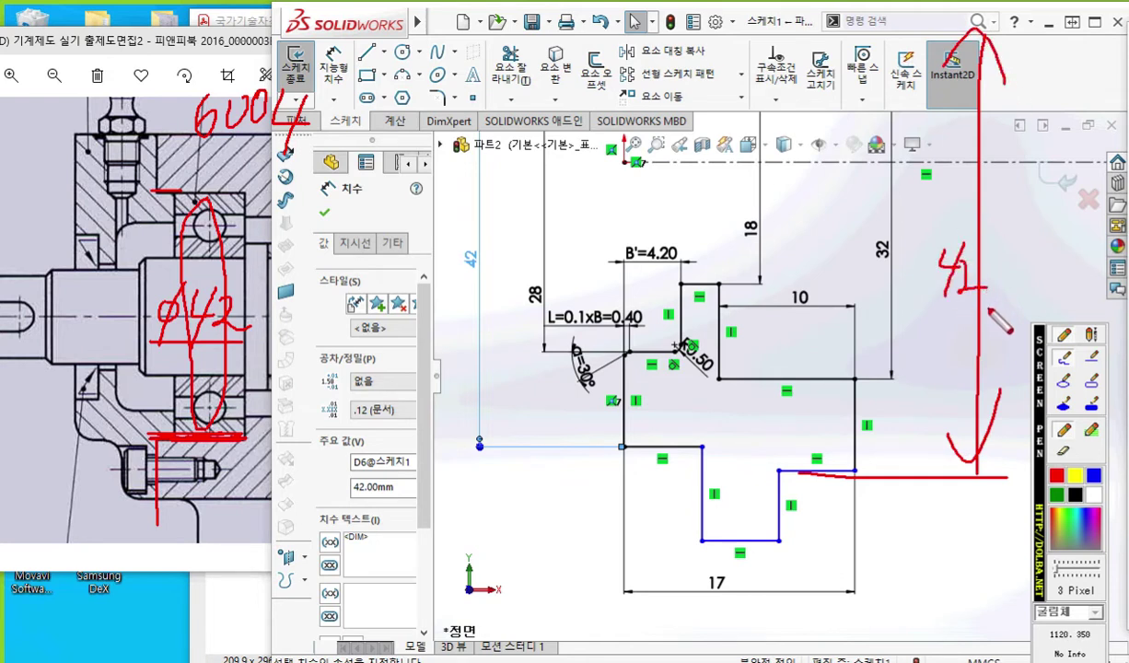
right_click(999, 322)
- Dimension the horizontal edge right of the flange to the centerline as a 42 mm diameter
middle_click_drag(944, 428, 886, 432, "ctrl")
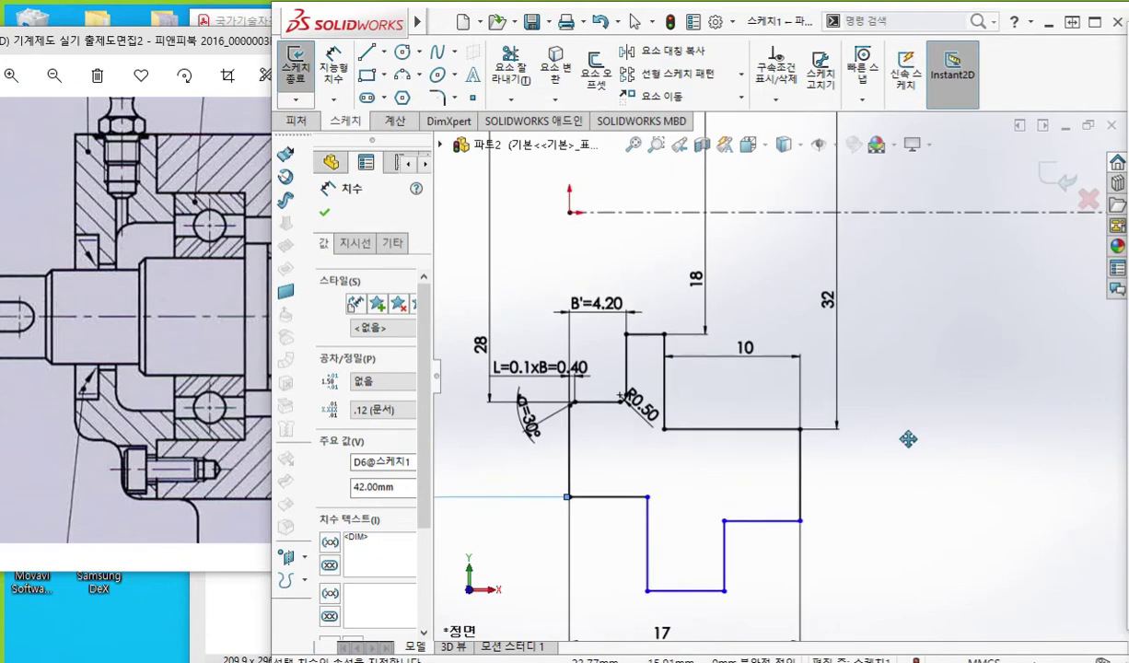
right_click(902, 368)
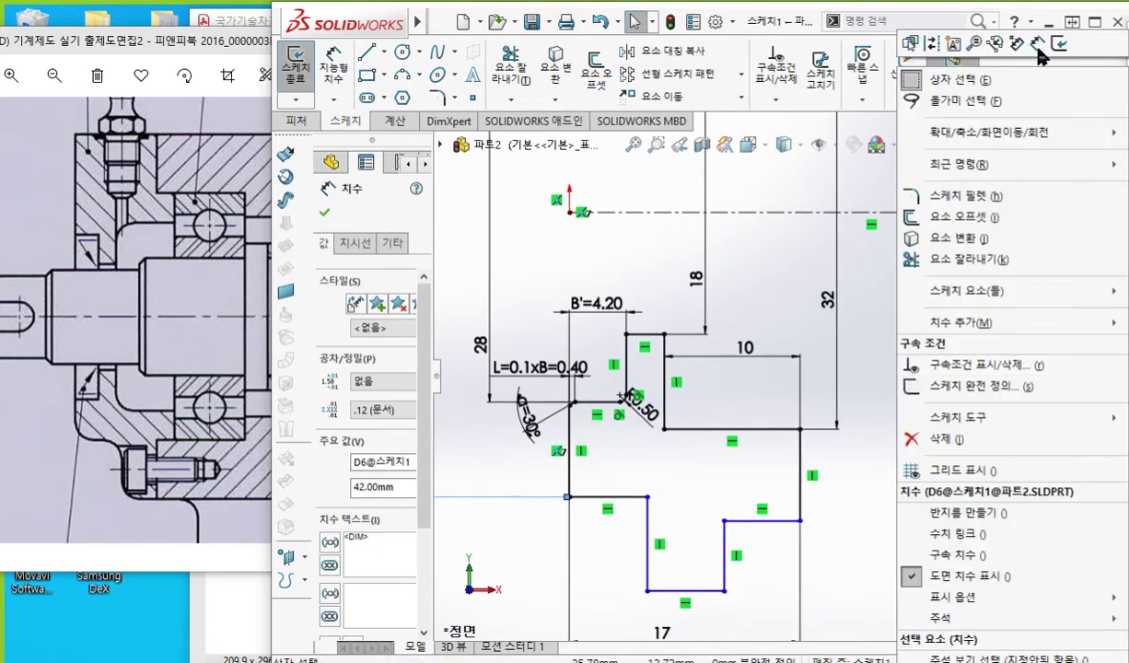
left_click(833, 165)
left_click(769, 521)
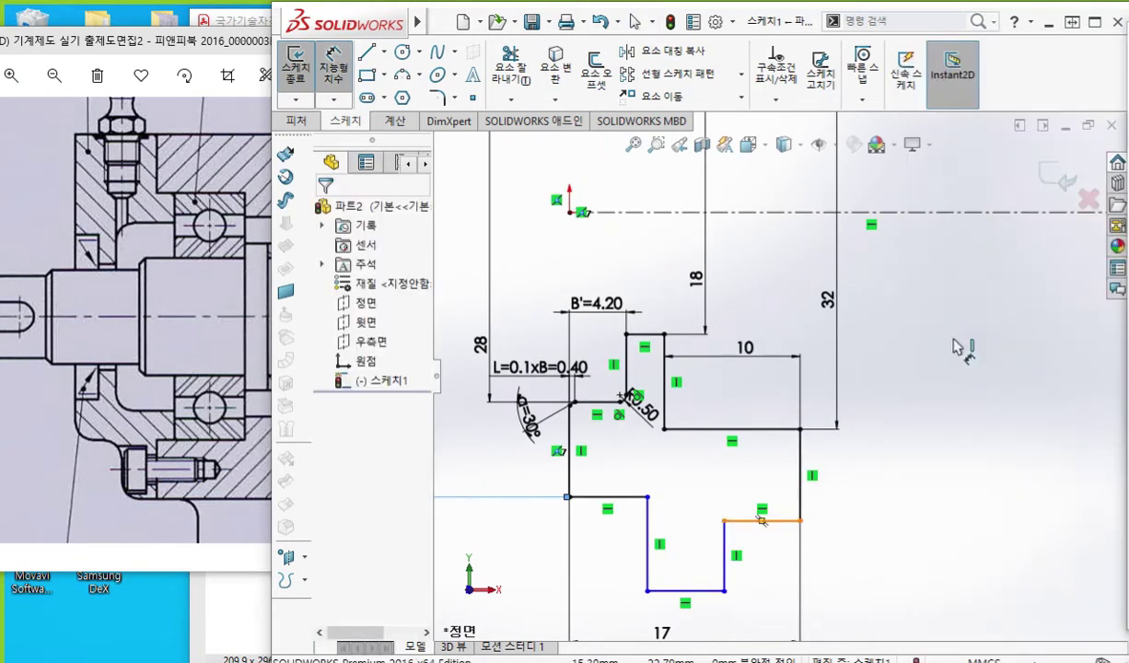
left_click(921, 213)
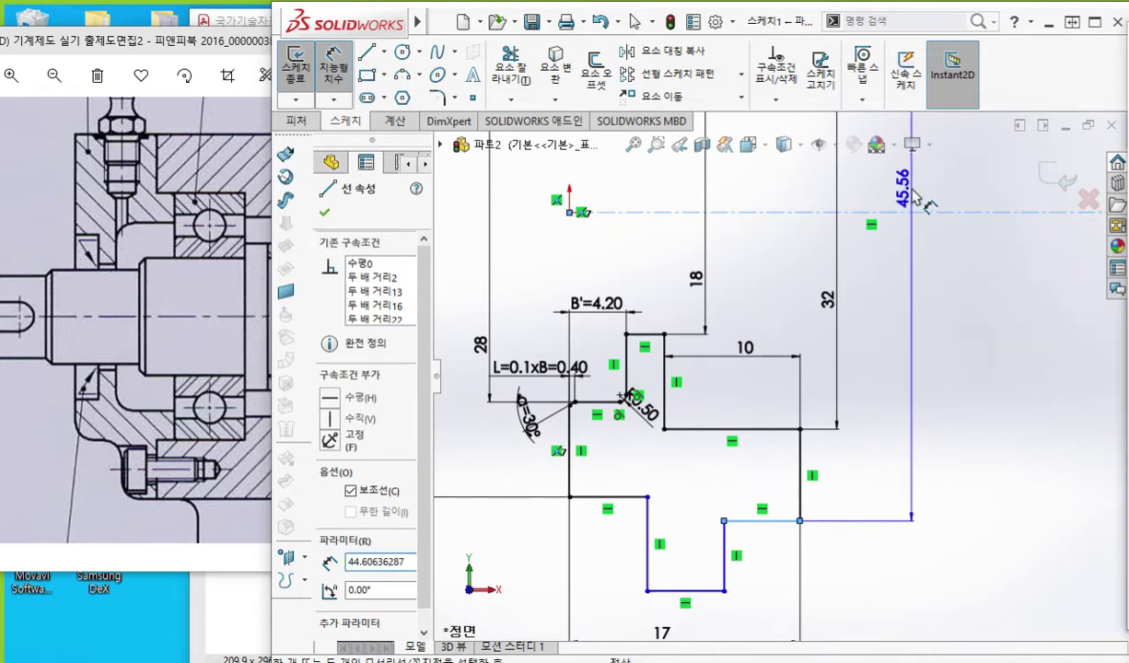
left_click(907, 197)
type("42")
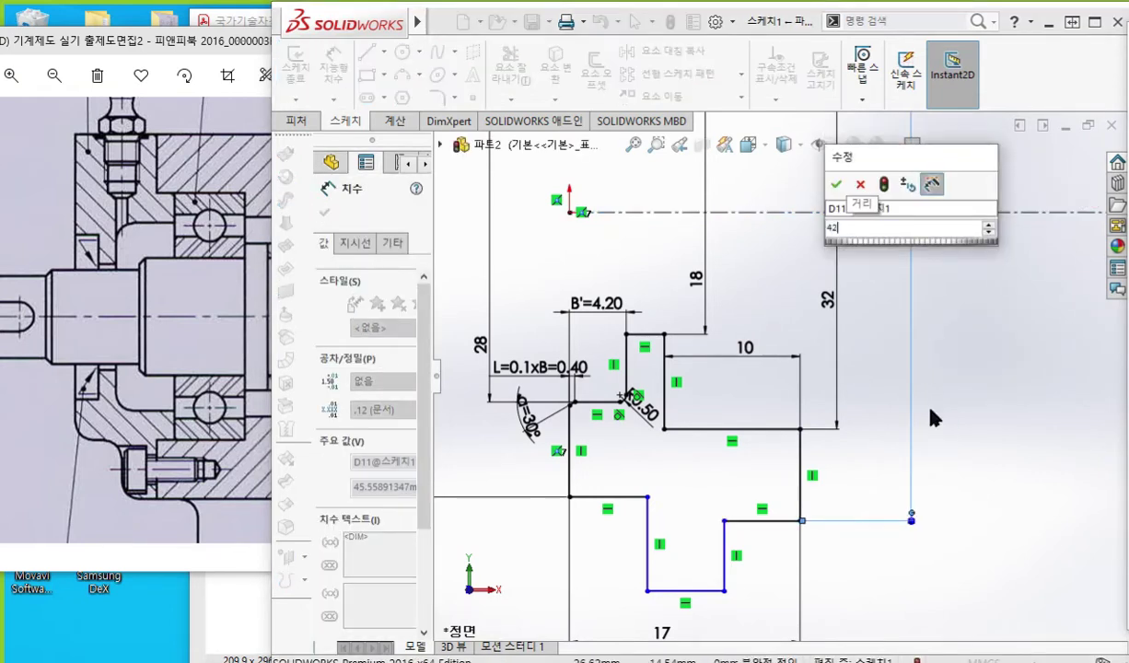
key("Return")
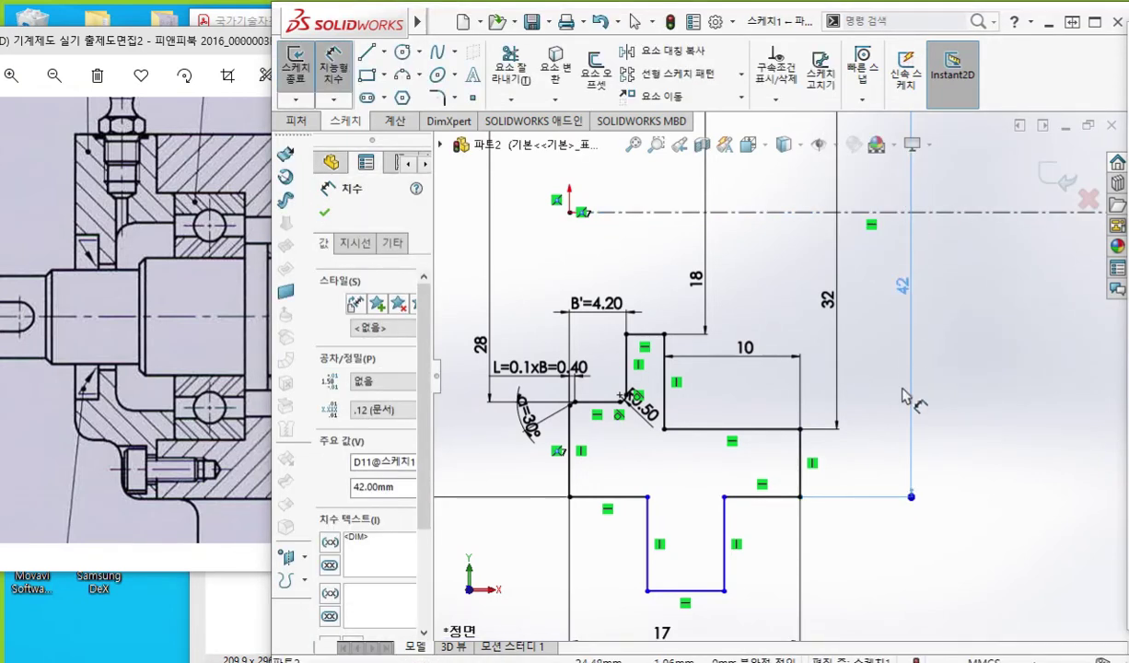
mouse_move(615, 328)
middle_mouse_down("ctrl")
mouse_move(756, 326)
mouse_move(727, 335)
middle_mouse_up("ctrl")
key("Escape")
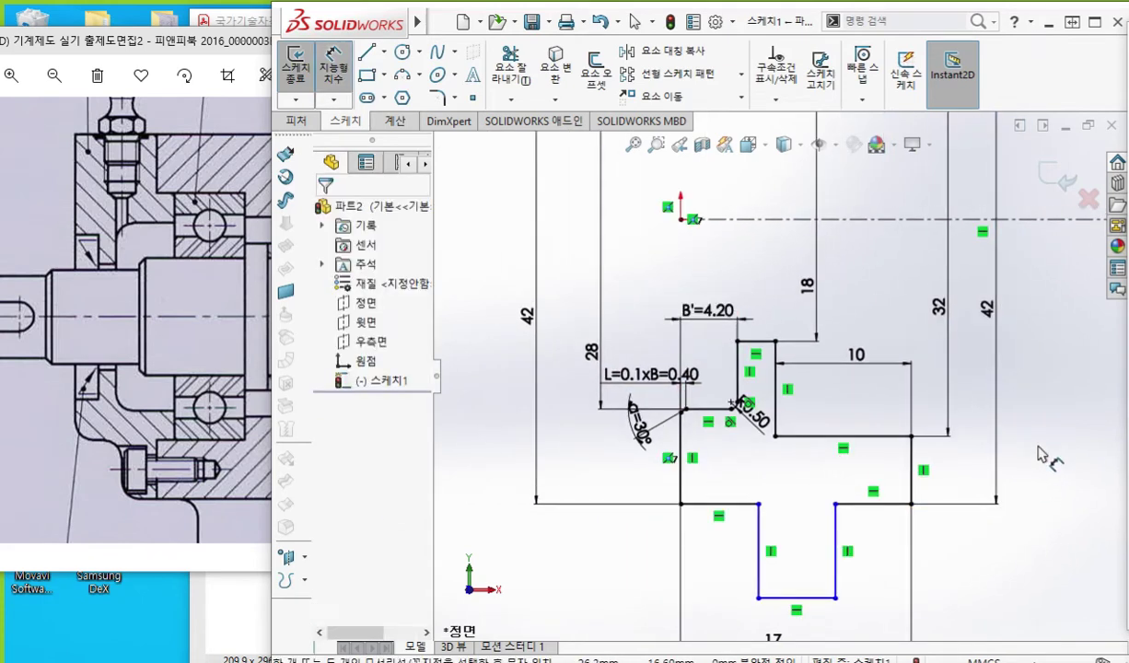
- Outline the bearing bore as 42 on the reference drawing and note 43 over the sketch's right-hand diameter with the screen pen
key("ctrl+shift+p")
mouse_move(156, 437)
left_mouse_down()
mouse_move(241, 437)
mouse_move(252, 309)
mouse_move(240, 191)
mouse_move(143, 190)
left_mouse_up()
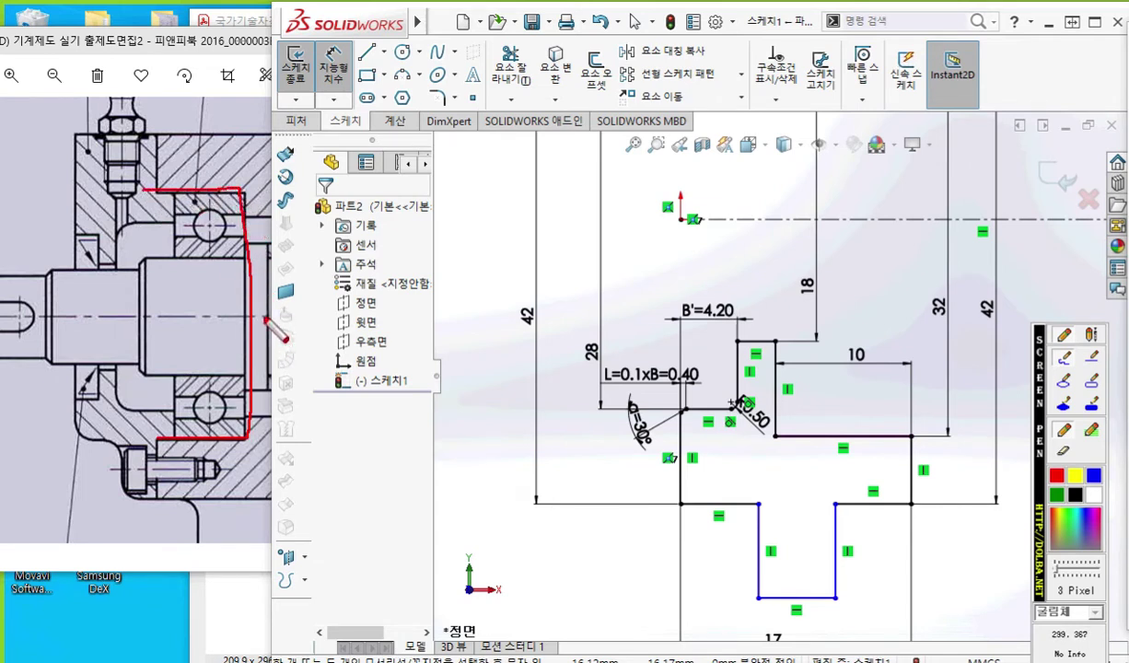
mouse_move(227, 292)
left_mouse_down()
mouse_move(240, 314)
mouse_move(230, 329)
mouse_move(262, 328)
left_mouse_up()
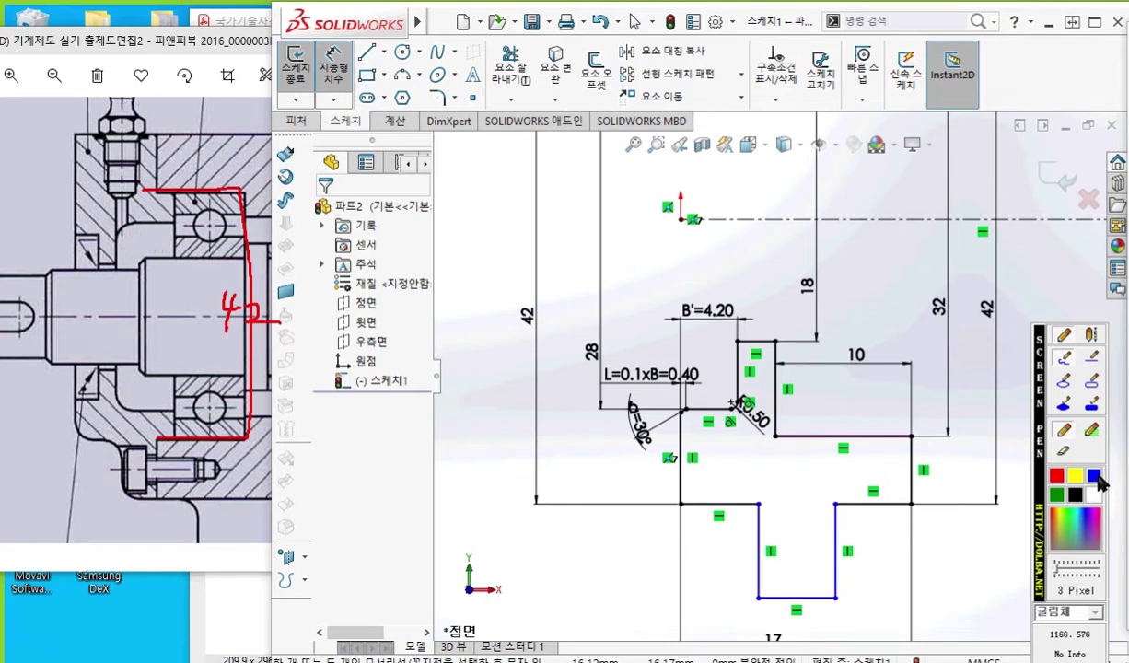
mouse_move(990, 272)
left_mouse_down()
mouse_move(978, 310)
mouse_move(993, 332)
mouse_move(1006, 322)
left_mouse_up()
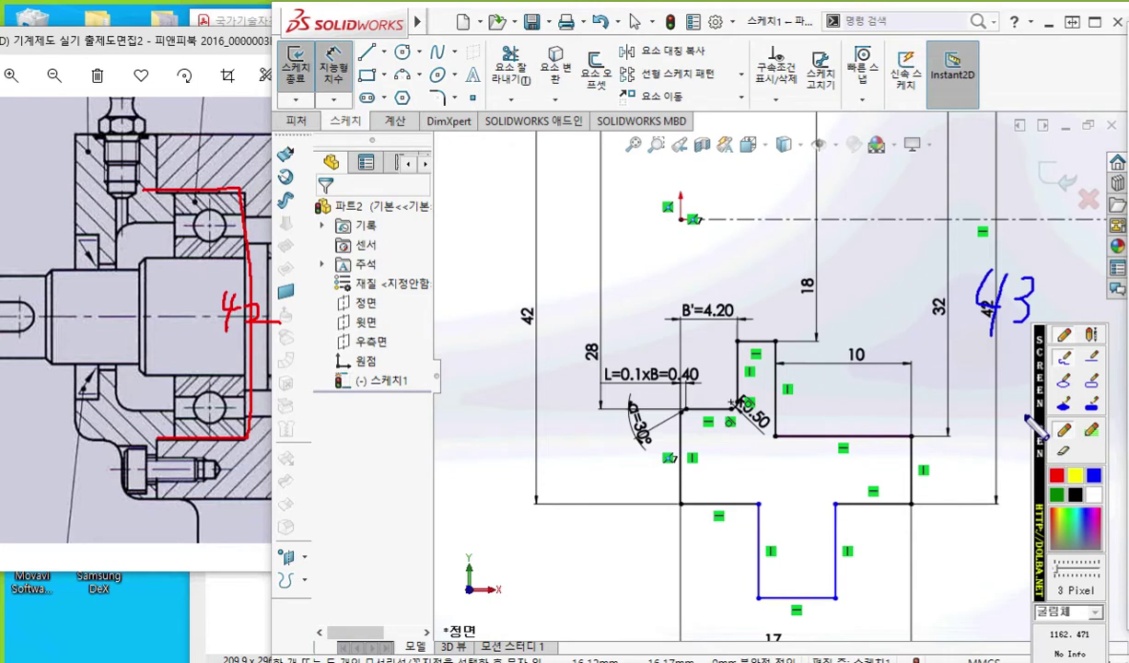
key("Escape")
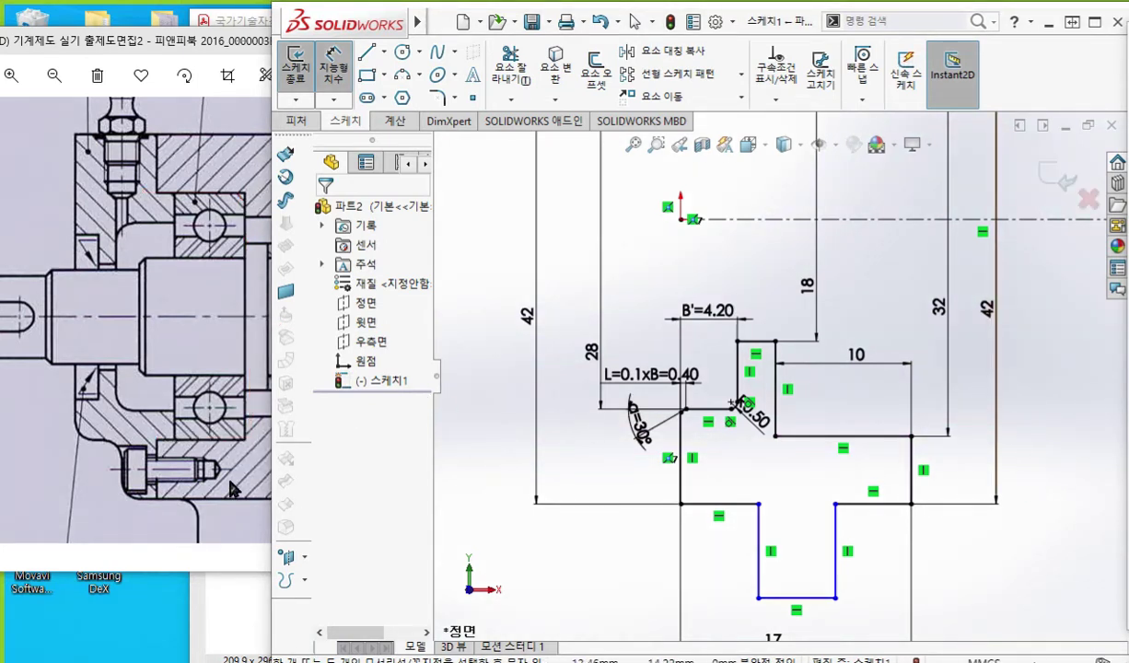
- Mark the gap between the cover flange's inner face and the bearing-side end face on the reference drawing in red, then clear the markings
key("ctrl+shift+z")
left_click(1057, 476)
mouse_move(174, 403)
left_mouse_down()
mouse_move(157, 532)
mouse_move(177, 513)
left_mouse_up()
mouse_move(171, 457)
left_mouse_down()
mouse_move(183, 539)
mouse_move(171, 515)
mouse_move(156, 518)
left_mouse_up()
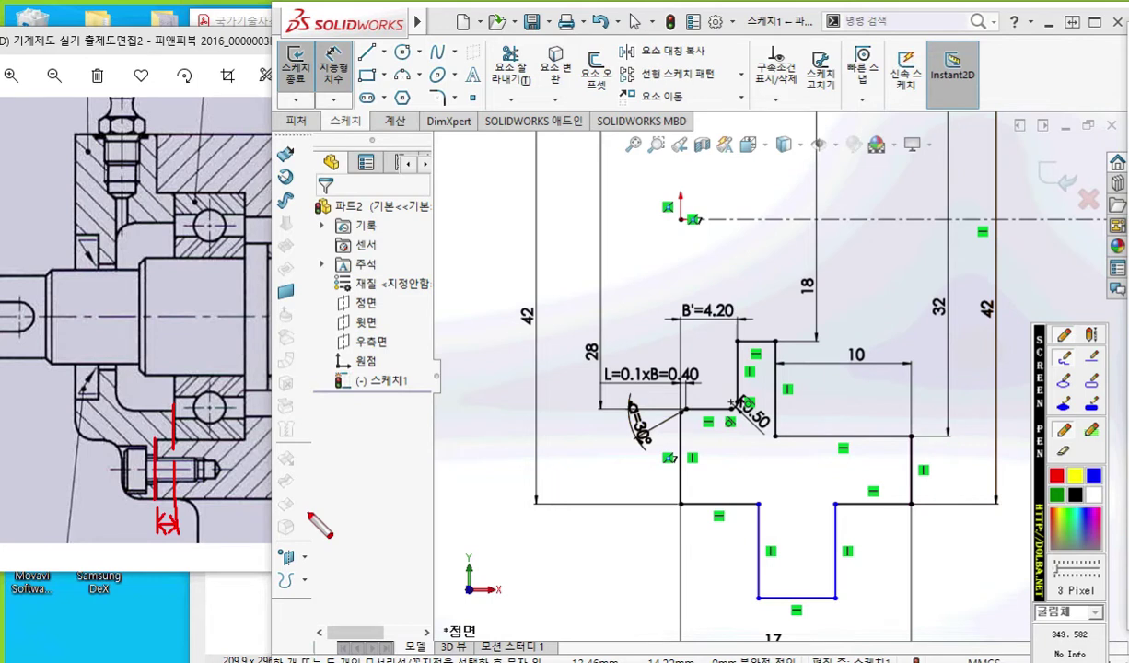
key("Escape")
- Dimension the distance from the flange's inner vertical edge to the profile's bearing-side end edge as 3 mm
middle_click_drag(954, 561, 892, 421, "ctrl")
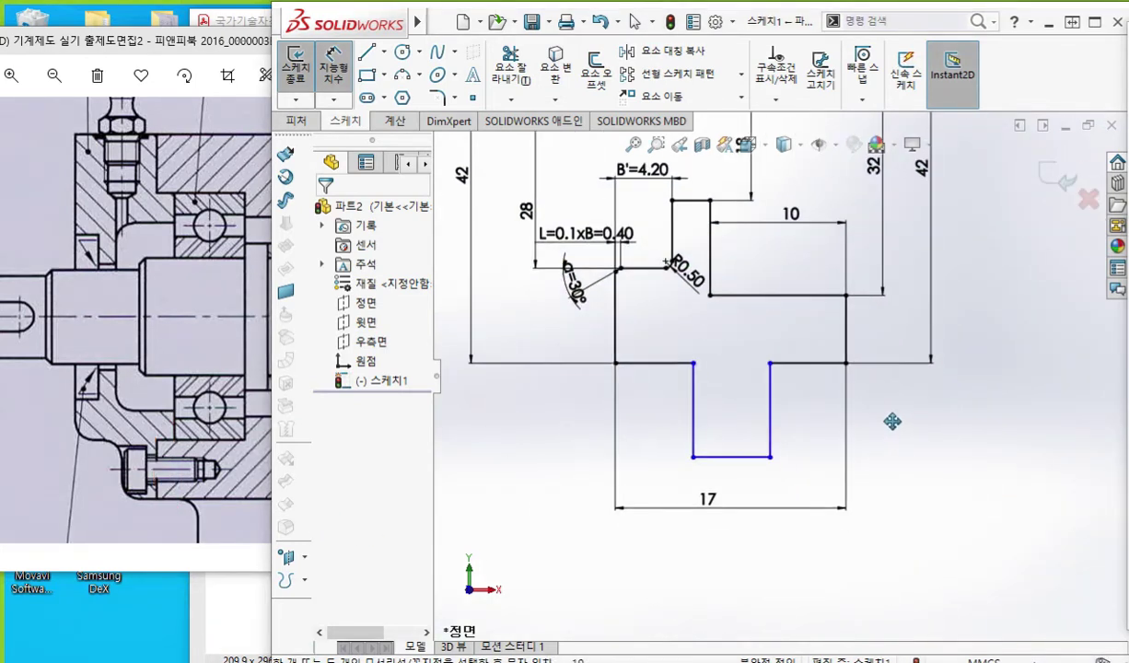
left_click(839, 322)
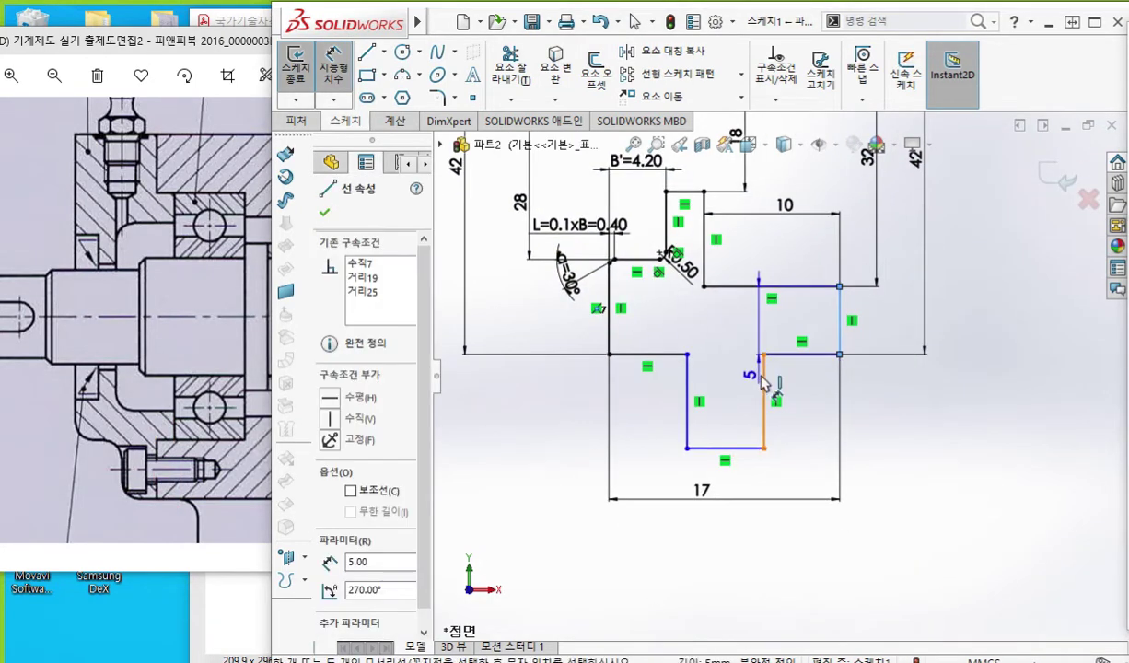
left_click(763, 380)
left_click(790, 456)
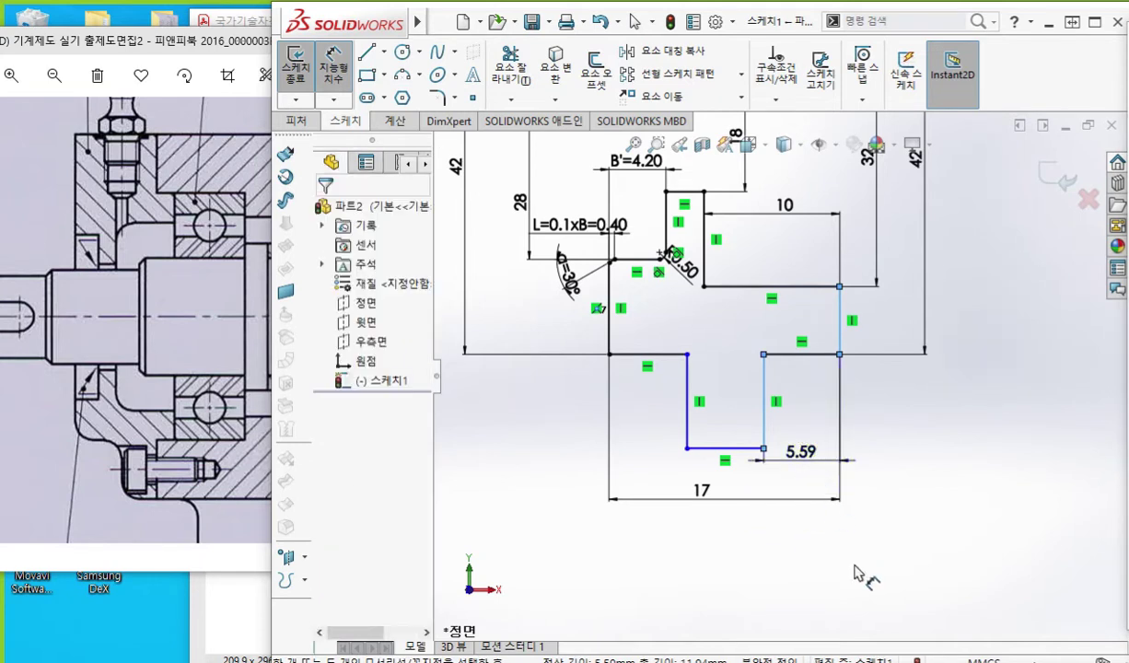
key("Return")
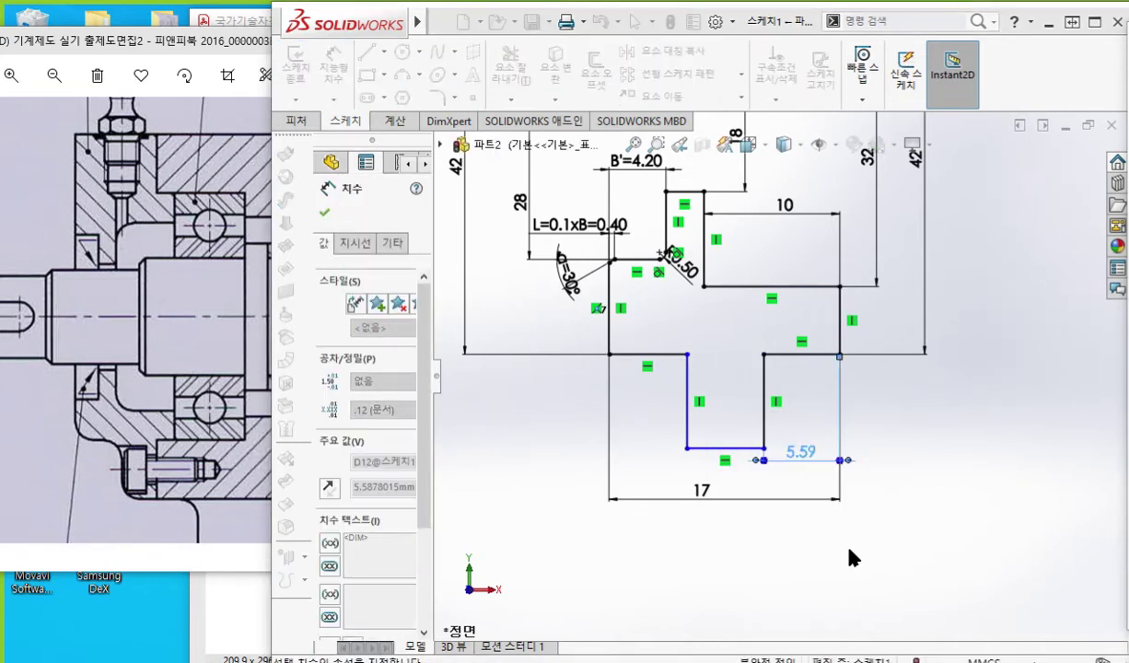
key("Escape")
mouse_move(893, 446)
middle_mouse_down("ctrl")
mouse_move(887, 537)
mouse_move(920, 474)
middle_mouse_up("ctrl")
key("d")
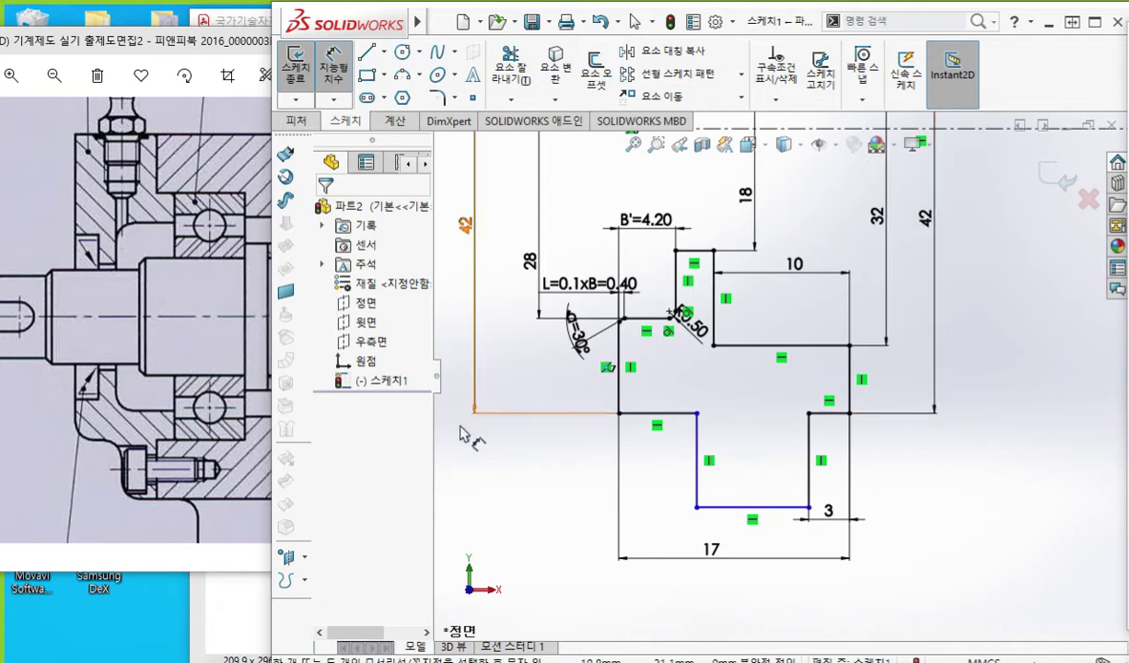
- Mark the cover flange's full outer diameter on the reference drawing with extension lines and an arrow using the screen pen
key("ctrl+shift+p")
left_click_drag(121, 500, 281, 501)
mouse_move(109, 132)
left_mouse_down()
mouse_move(281, 132)
mouse_move(242, 322)
mouse_move(250, 479)
mouse_move(267, 471)
left_mouse_up()
mouse_move(204, 158)
left_mouse_down()
mouse_move(245, 127)
mouse_move(258, 143)
left_mouse_up()
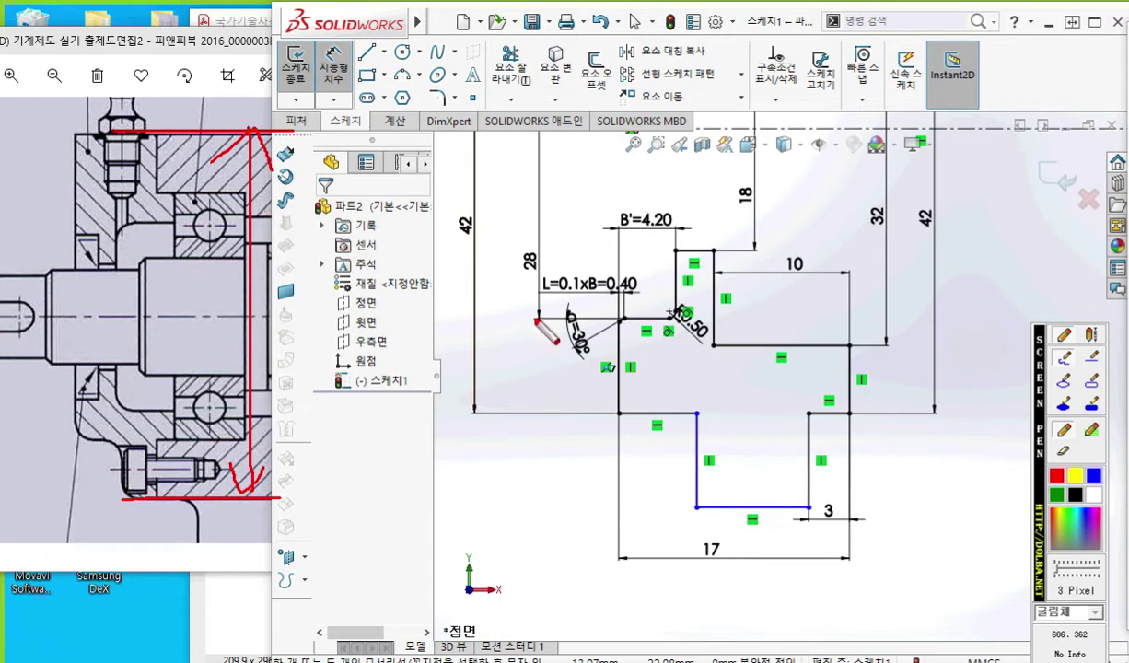
- Dimension the flange's outer horizontal edge to the centerline as a 62 mm diameter
left_click(793, 506)
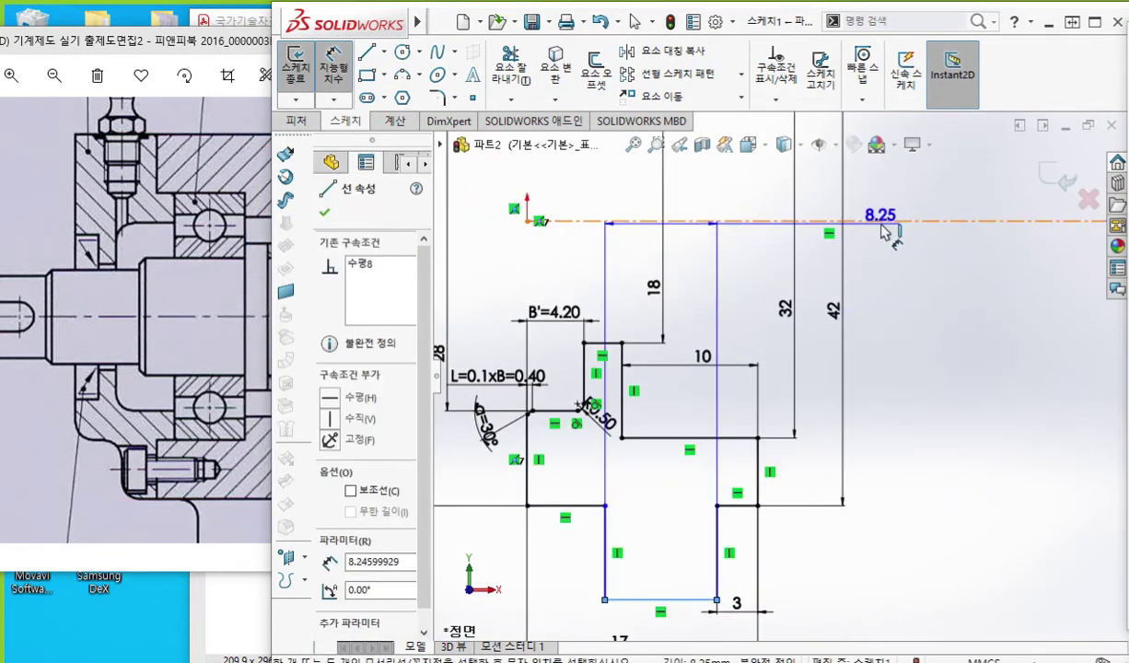
left_click(883, 222)
left_click(923, 207)
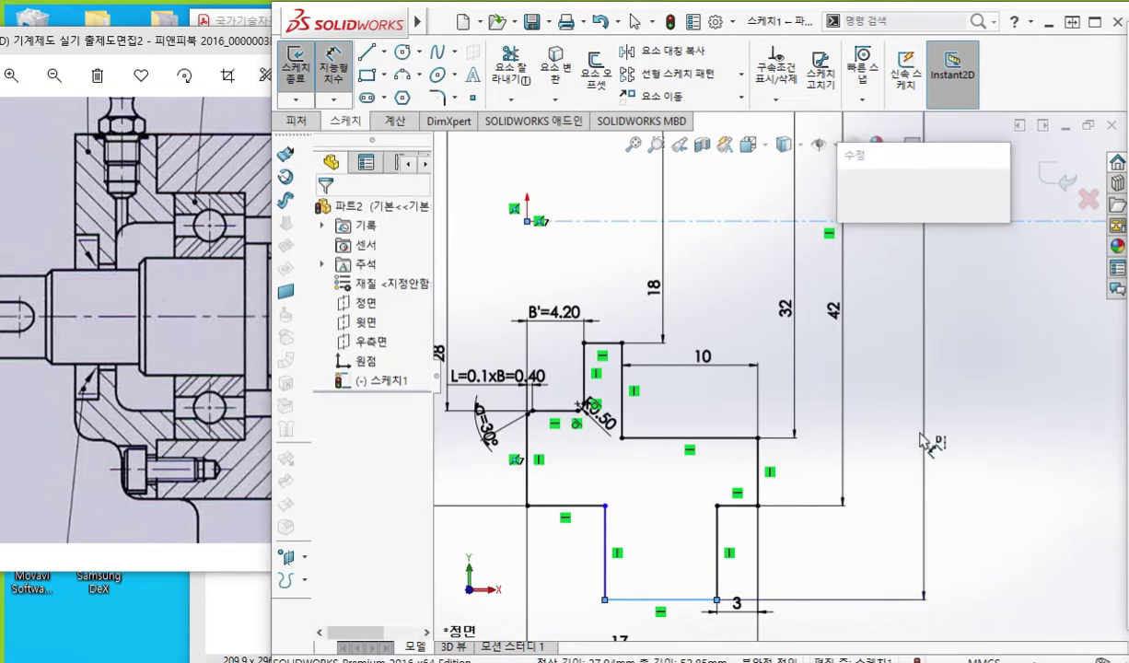
type("62")
key("Return")
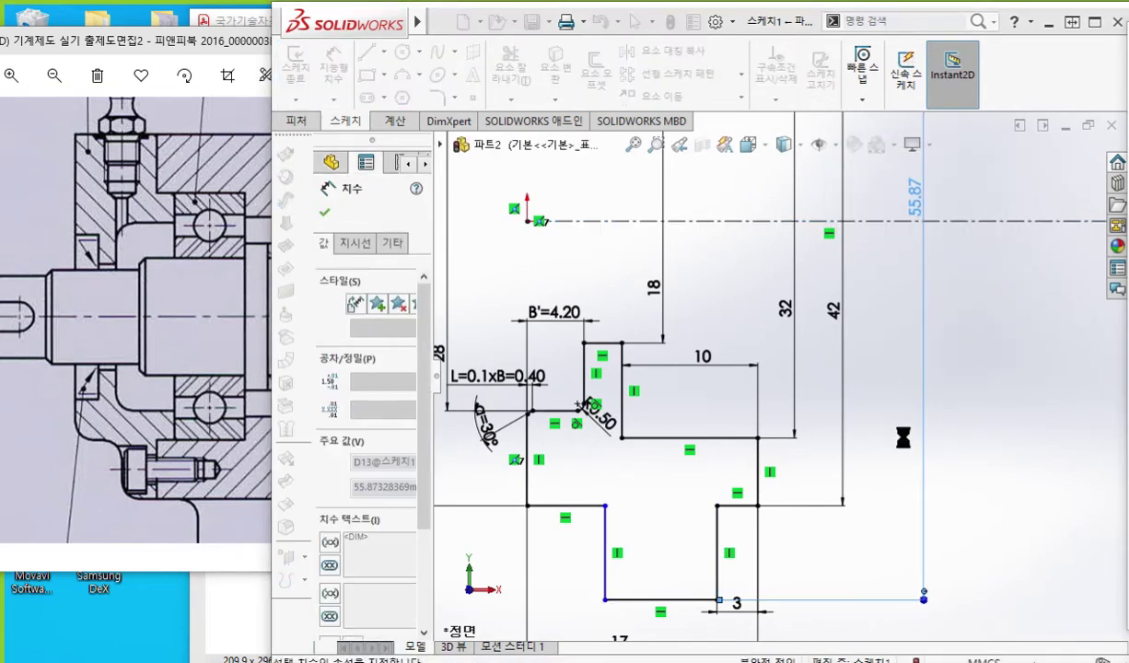
- Reposition the 62 mm diameter and 17 mm width dimensions so they sit clear of the sketch profile
left_click_drag(916, 197, 887, 368)
middle_click_drag(519, 205, 674, 146, "ctrl")
left_click_drag(773, 597, 778, 633)
middle_click_drag(607, 559, 597, 512, "ctrl")
key("Escape")
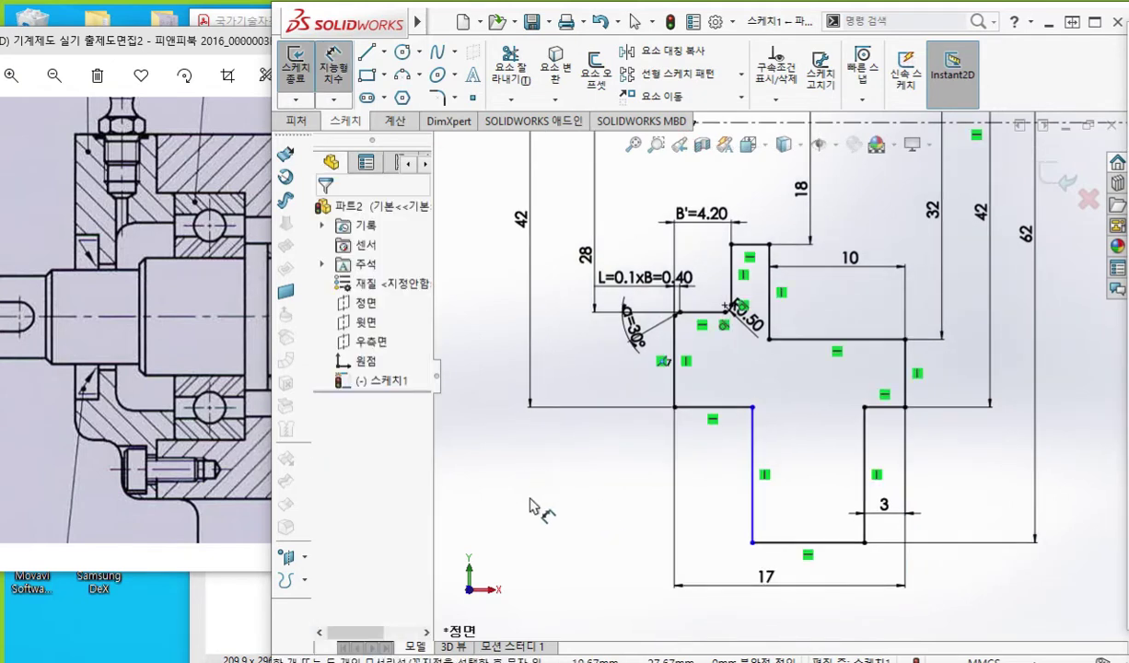
- Mark the distance between the cover's outer face and the flange's outer face on the reference drawing, then clear the markings
key("F12")
mouse_move(81, 373)
left_mouse_down()
mouse_move(78, 451)
mouse_move(136, 472)
mouse_move(129, 513)
left_mouse_up()
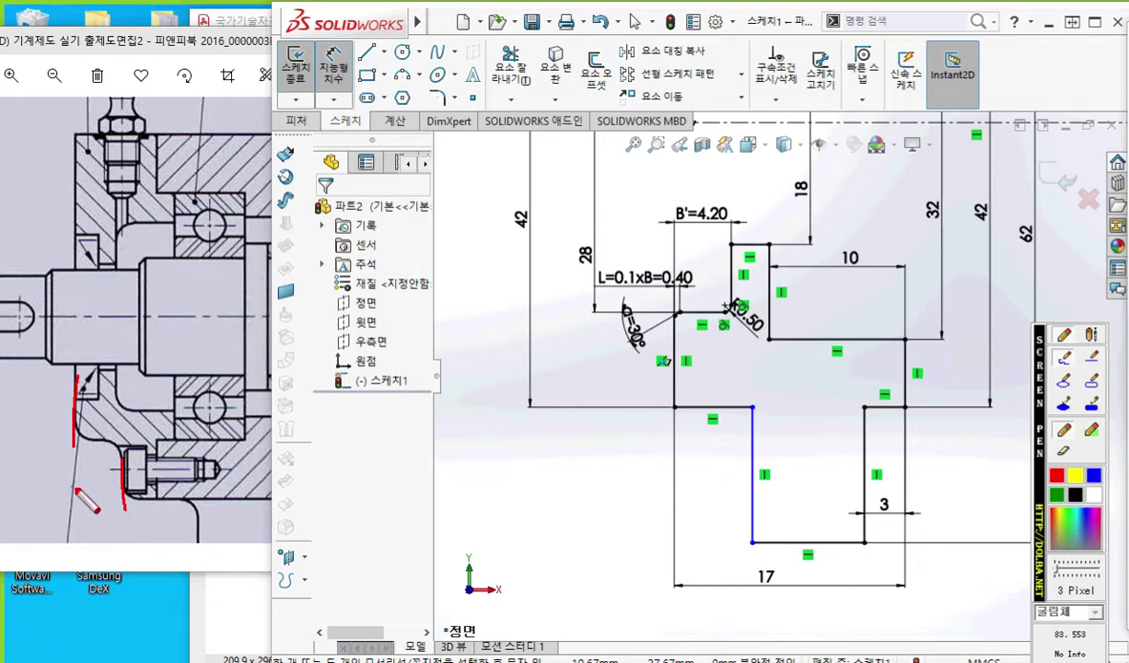
mouse_move(71, 482)
left_mouse_down()
mouse_move(119, 486)
mouse_move(110, 497)
mouse_move(87, 492)
left_mouse_up()
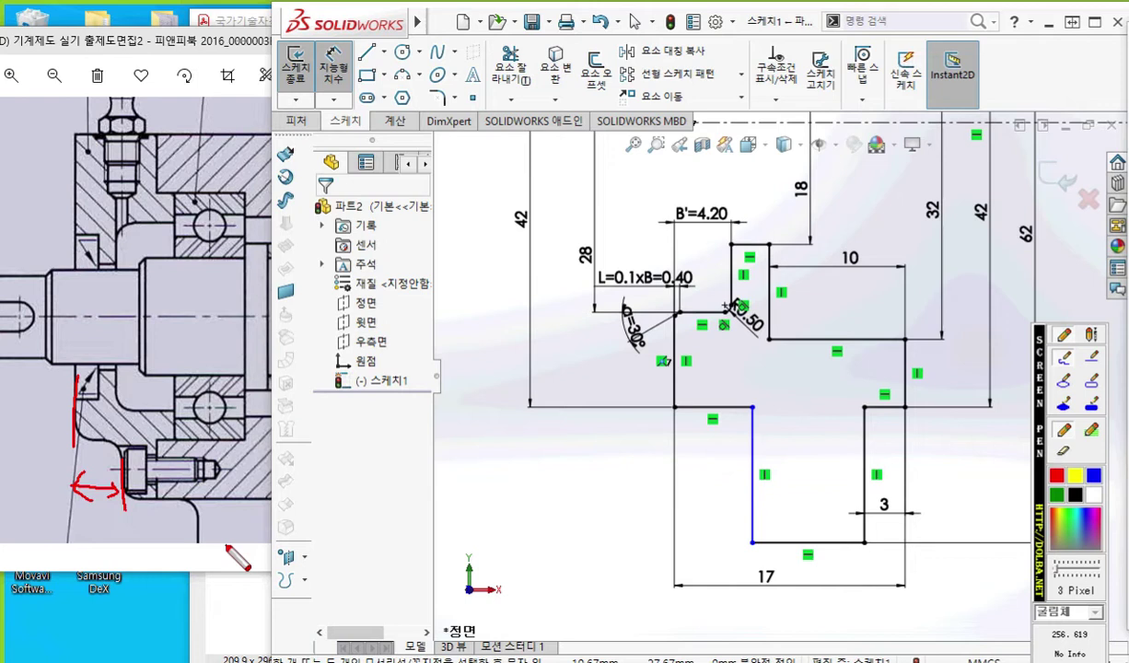
right_click(711, 454)
- Dimension the distance from the cover's outer vertical edge to the flange's outer face as 8 mm and place it beside the flange
left_click(752, 530)
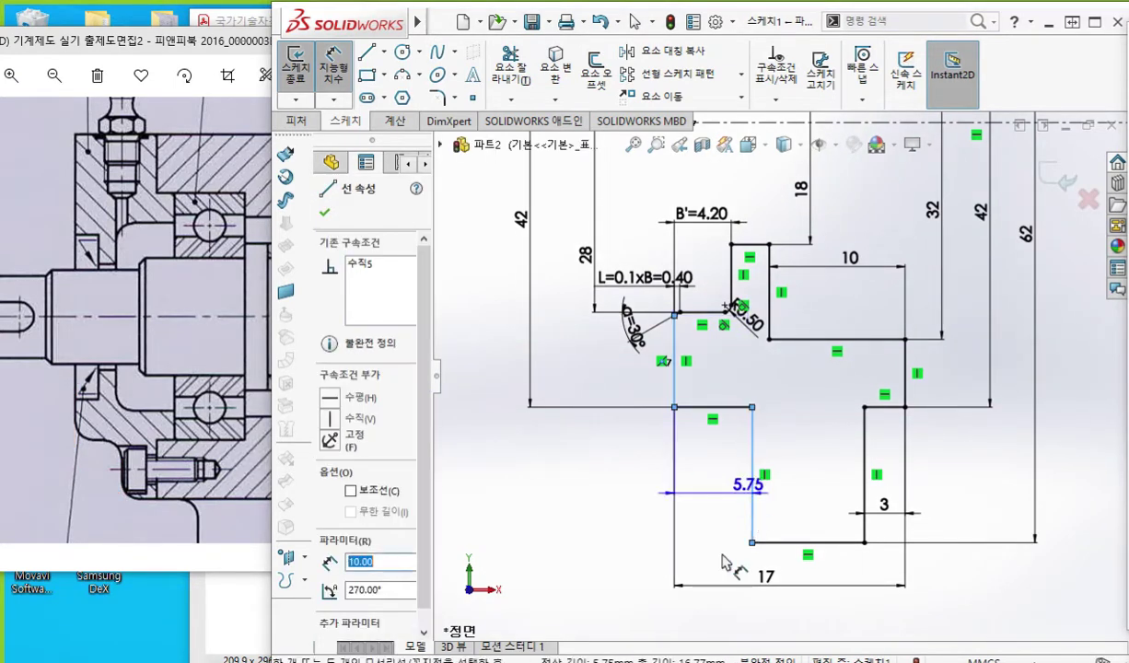
left_click(715, 571)
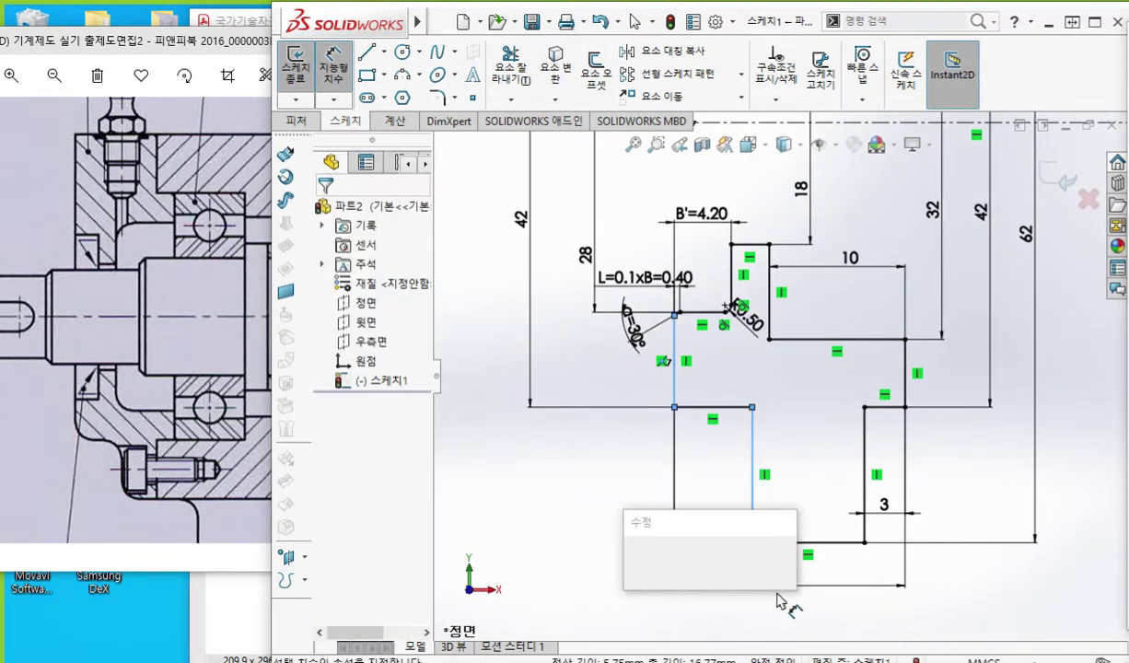
key("Return")
type("8")
key("Return")
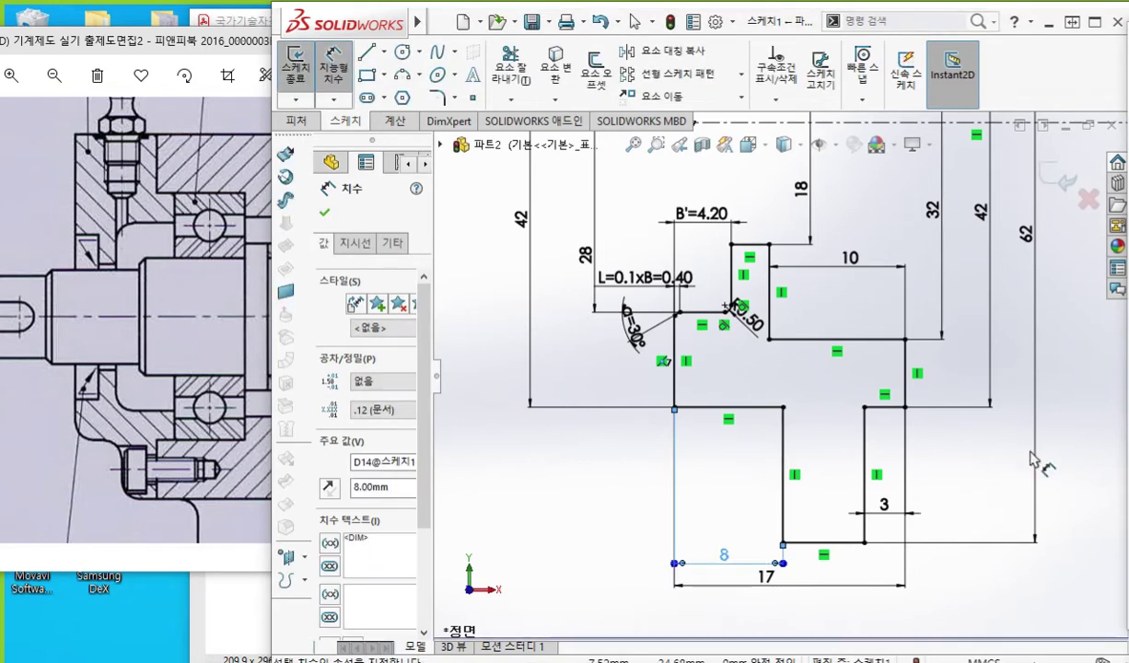
left_click_drag(723, 556, 736, 497)
left_click(931, 450)
- Circle the 3 and 8 mm dimensions and cross out the flange's thickness edge with the screen pen, then clear the markings
mouse_move(886, 489)
left_mouse_down()
mouse_move(882, 515)
mouse_move(897, 521)
left_mouse_up()
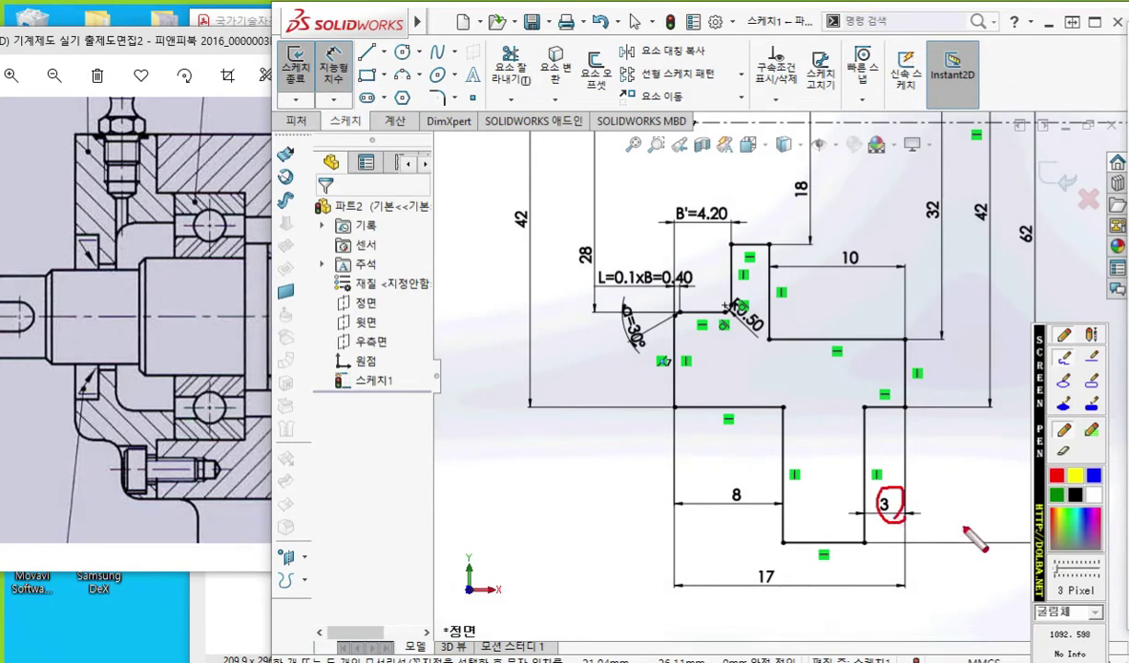
left_click_drag(738, 485, 744, 511)
mouse_move(814, 530)
left_mouse_down()
mouse_move(825, 560)
mouse_move(807, 563)
left_mouse_up()
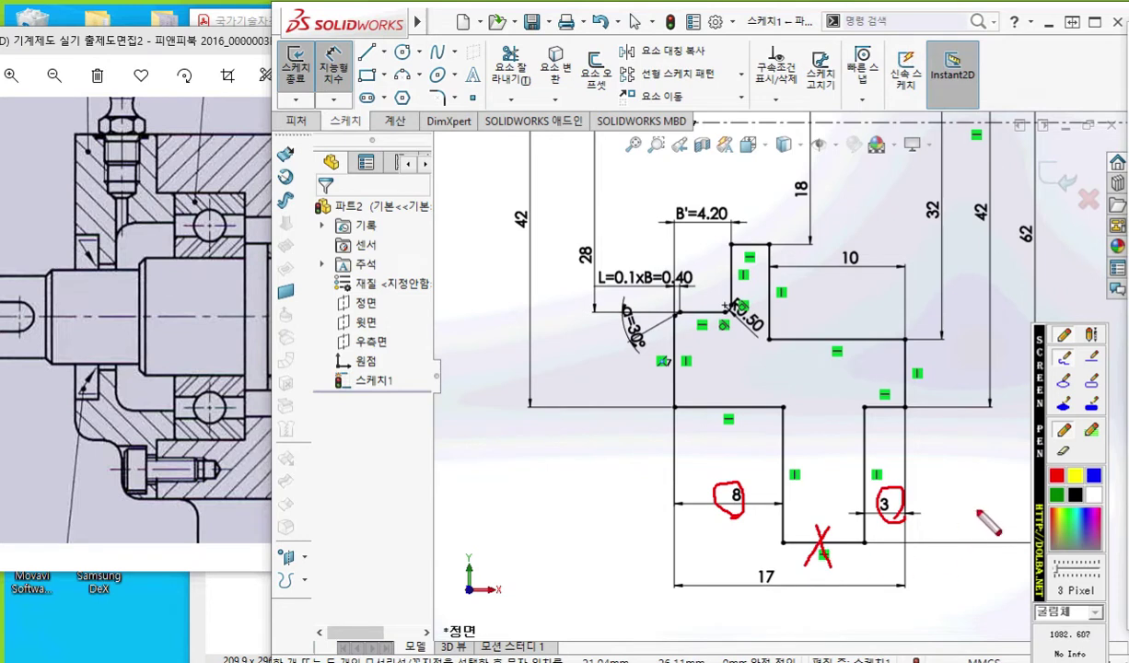
key("Escape")
- Maximize the modeling window and bring the whole dimensioned profile into view
mouse_move(952, 461)
middle_mouse_down("ctrl")
mouse_move(899, 517)
mouse_move(927, 516)
mouse_move(927, 482)
middle_mouse_up("ctrl")
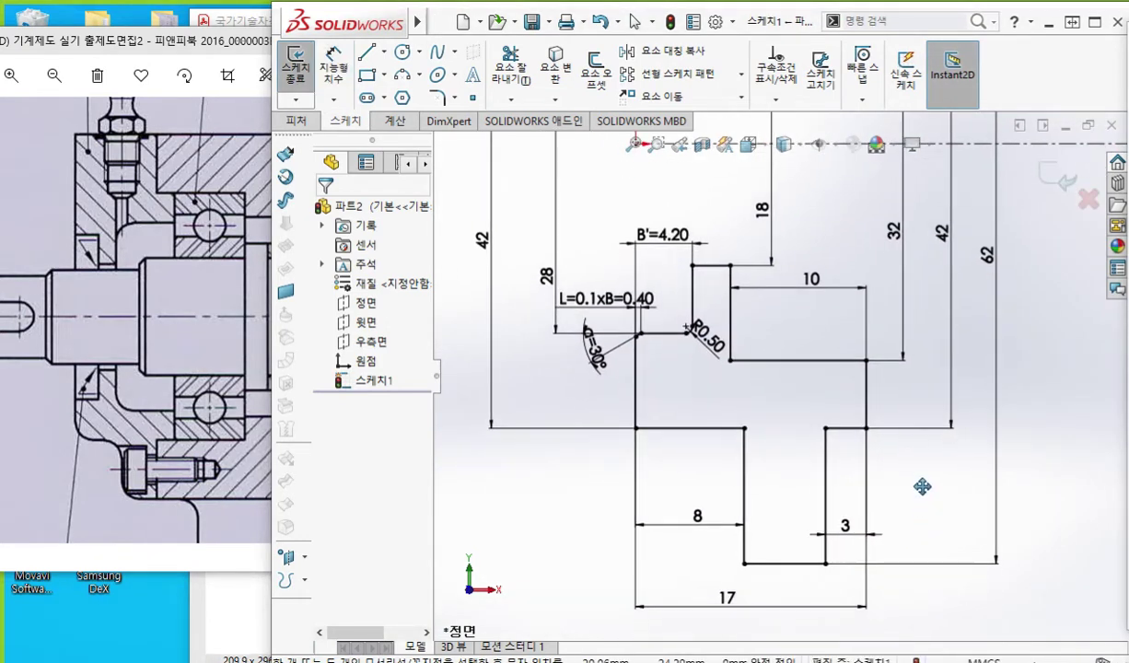
left_click(1093, 25)
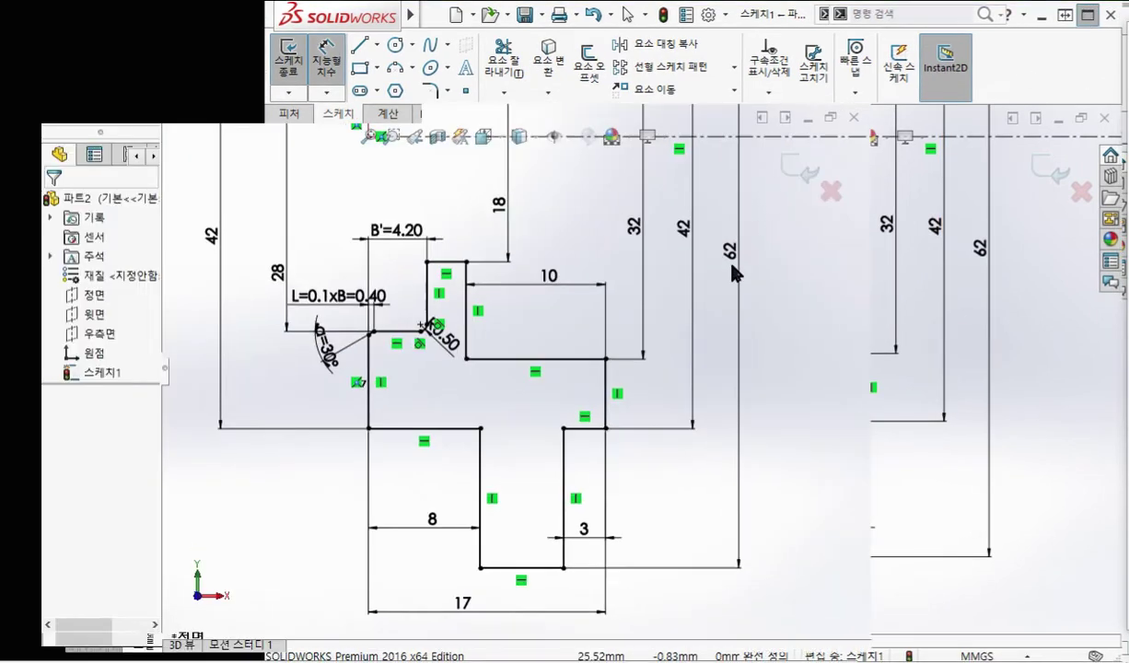
middle_click_drag(894, 323, 885, 345, "ctrl")
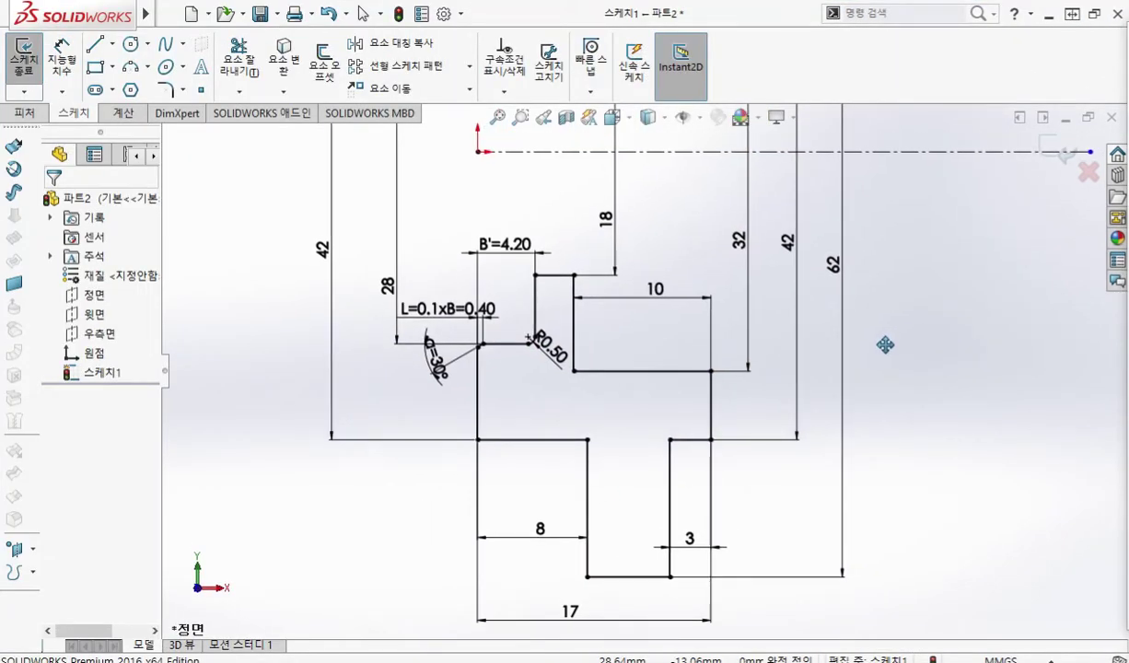
key("F12")
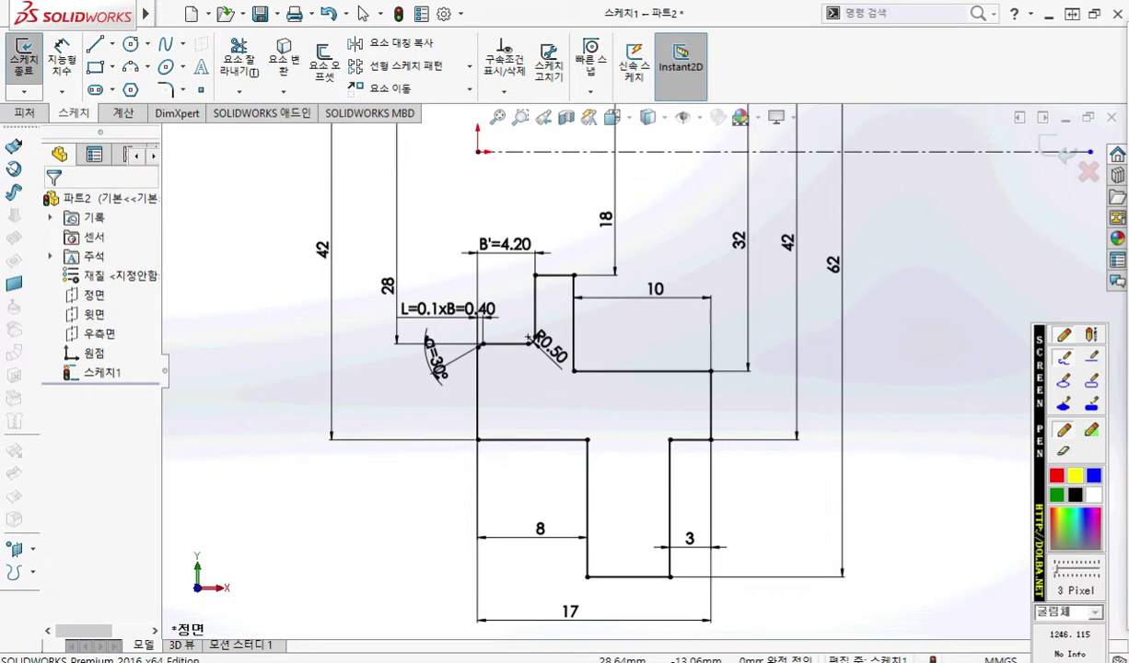
left_click(813, 363)
right_click(865, 355)
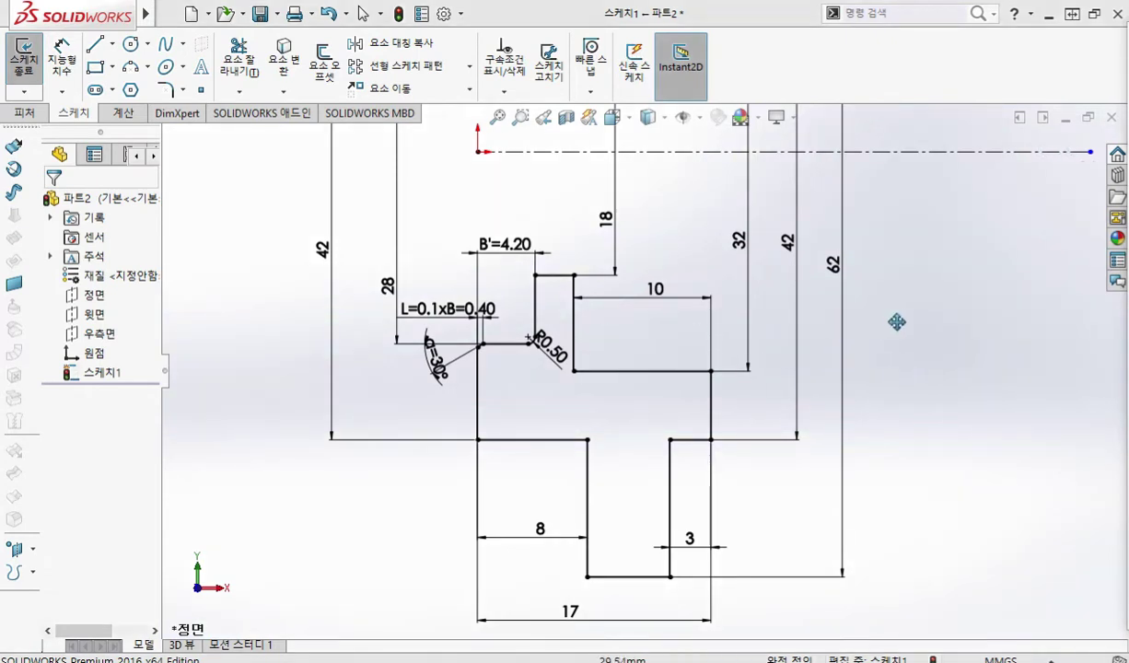
- Revolve the closed cover profile 360° about the horizontal centerline with the Blind option
key("d")
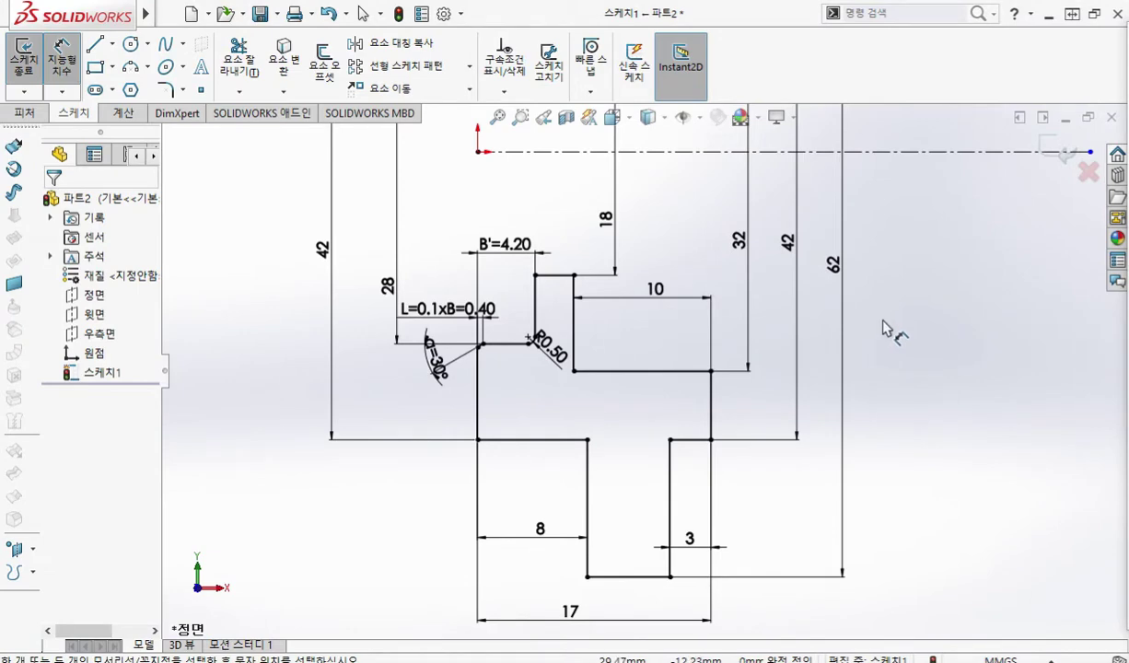
key("s")
left_click(894, 405)
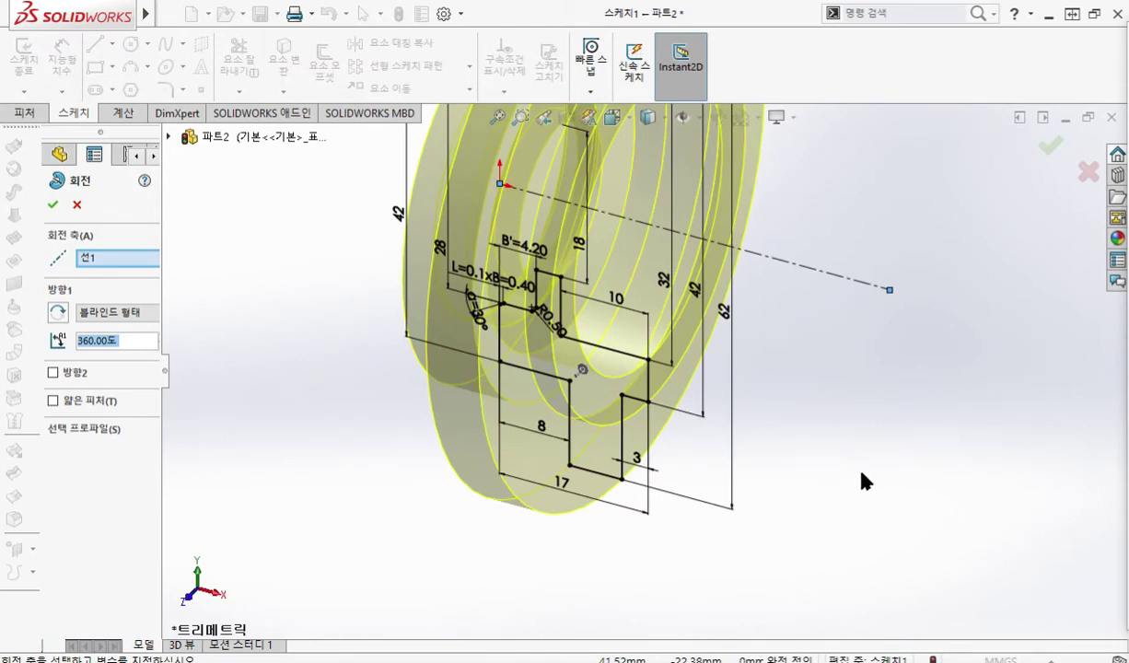
left_click(53, 204)
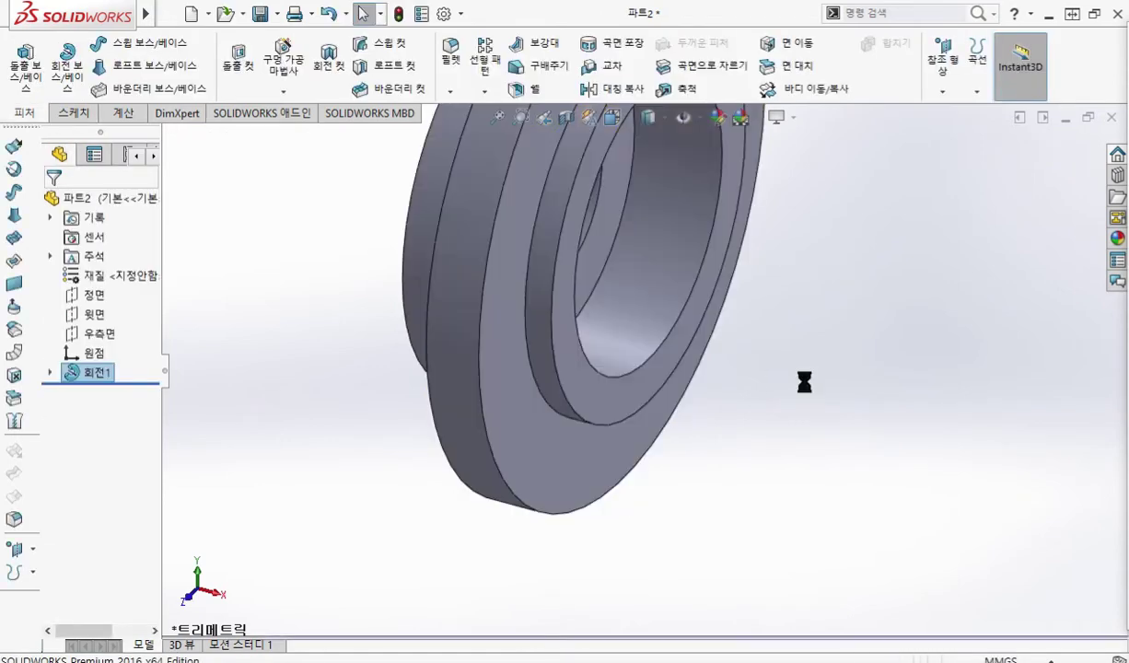
mouse_move(669, 284)
middle_mouse_down()
mouse_move(726, 396)
mouse_move(760, 390)
middle_mouse_up()
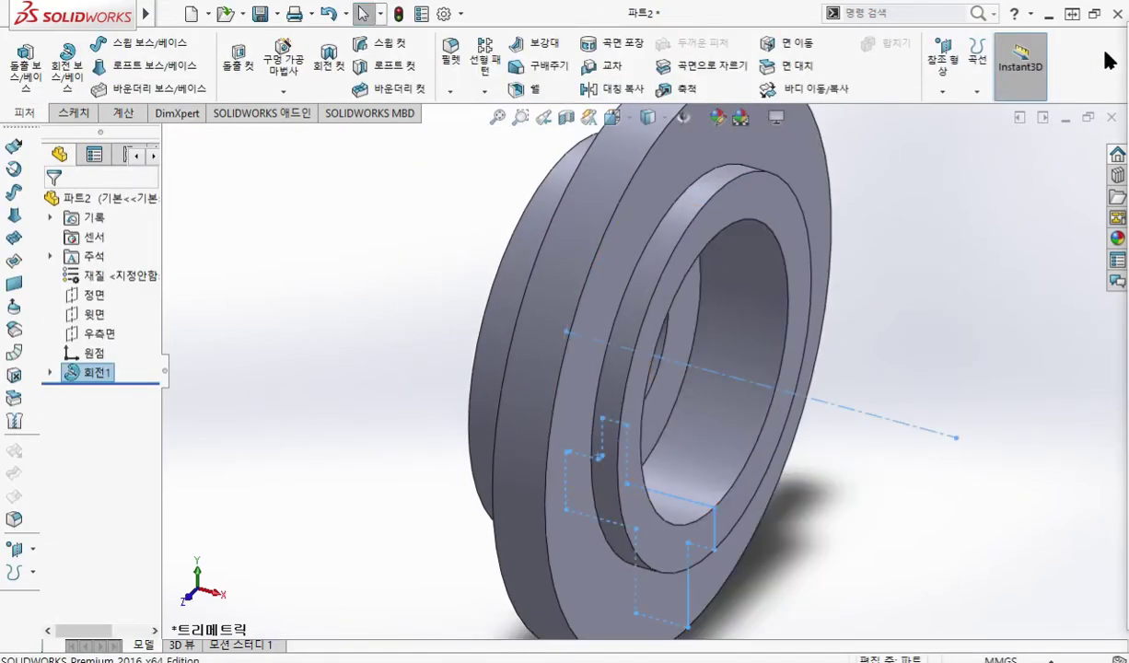
- Restore the smaller modeling window, switch to the Notepad file-name notes, and copy "-동력전달장치04" from the flange entry
left_click(1093, 15)
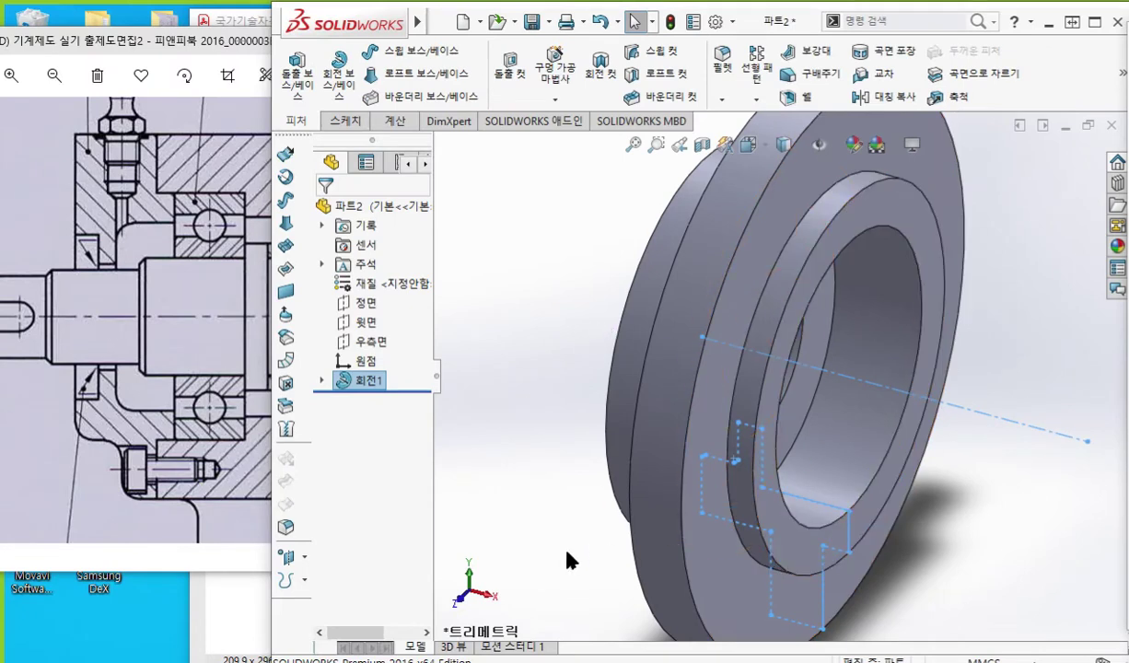
mouse_move(516, 658)
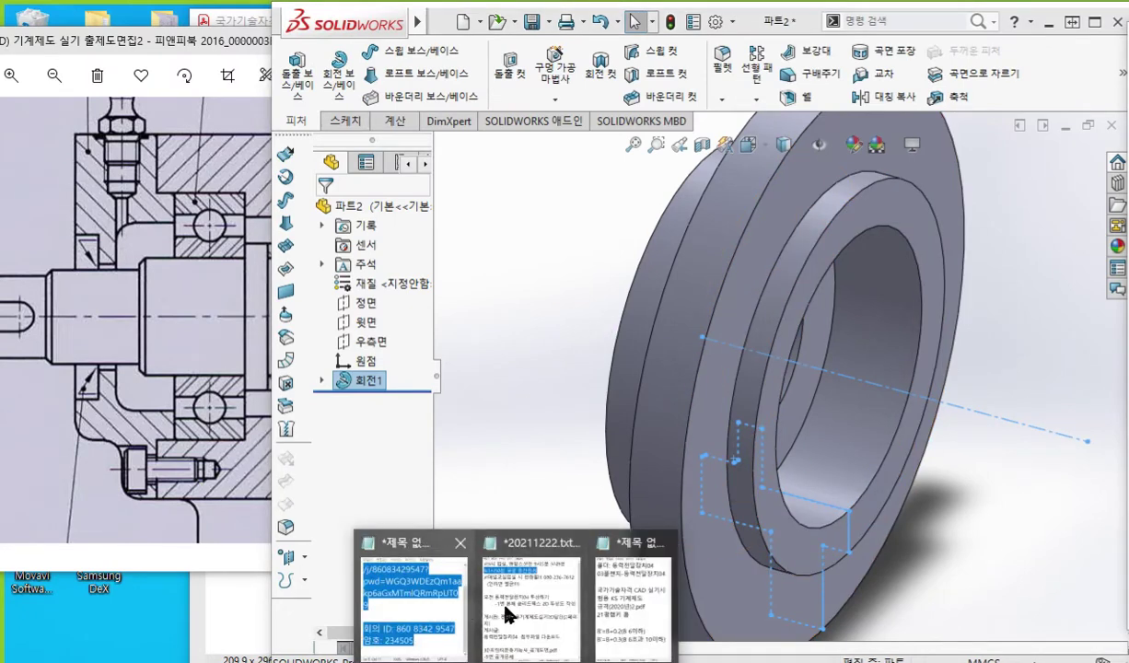
left_click(650, 632)
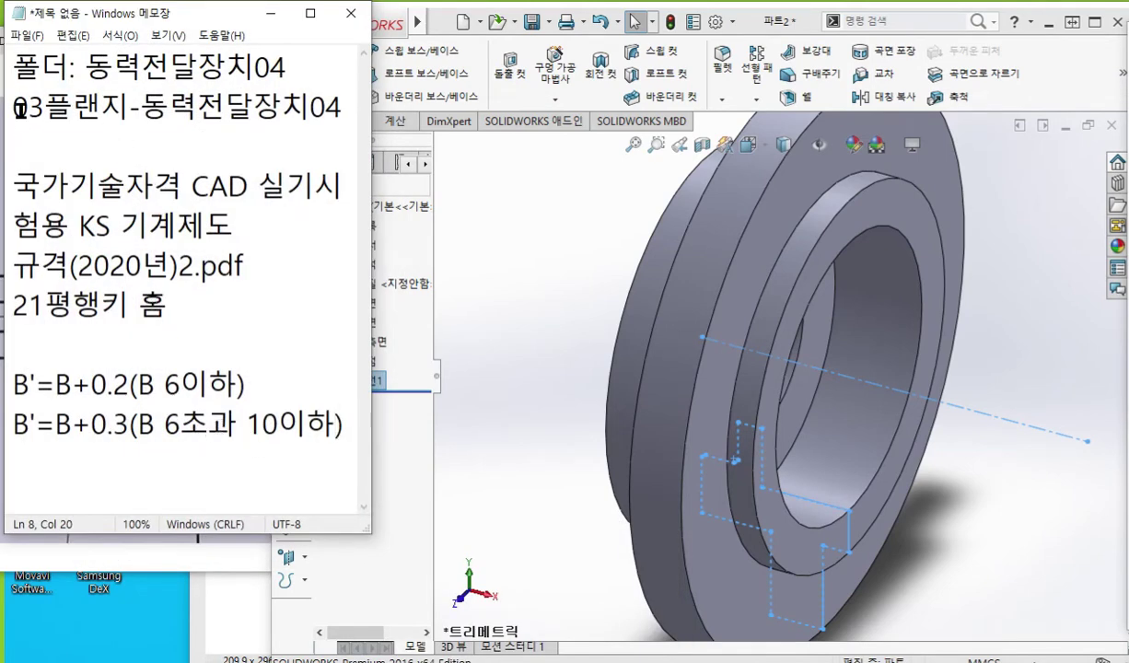
left_click_drag(127, 108, 329, 103)
key("ctrl+c")
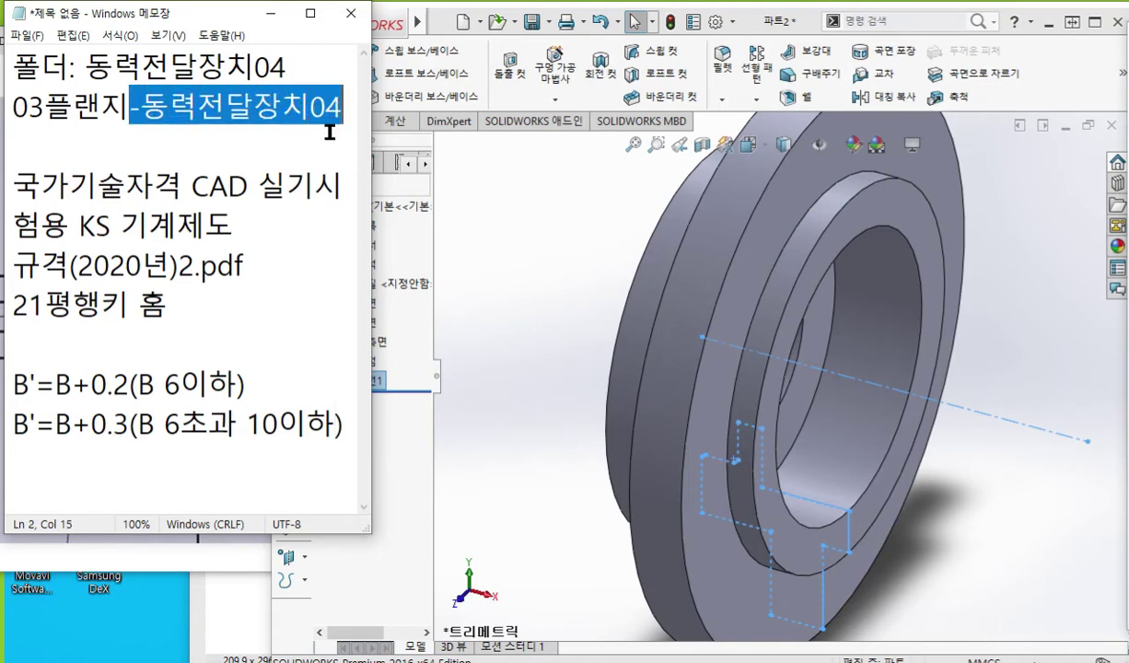
- Add the line "05베어링커버-동력전달장치04" below the flange entry, pasting the copied suffix after the part name
left_click(331, 111)
key("Return")
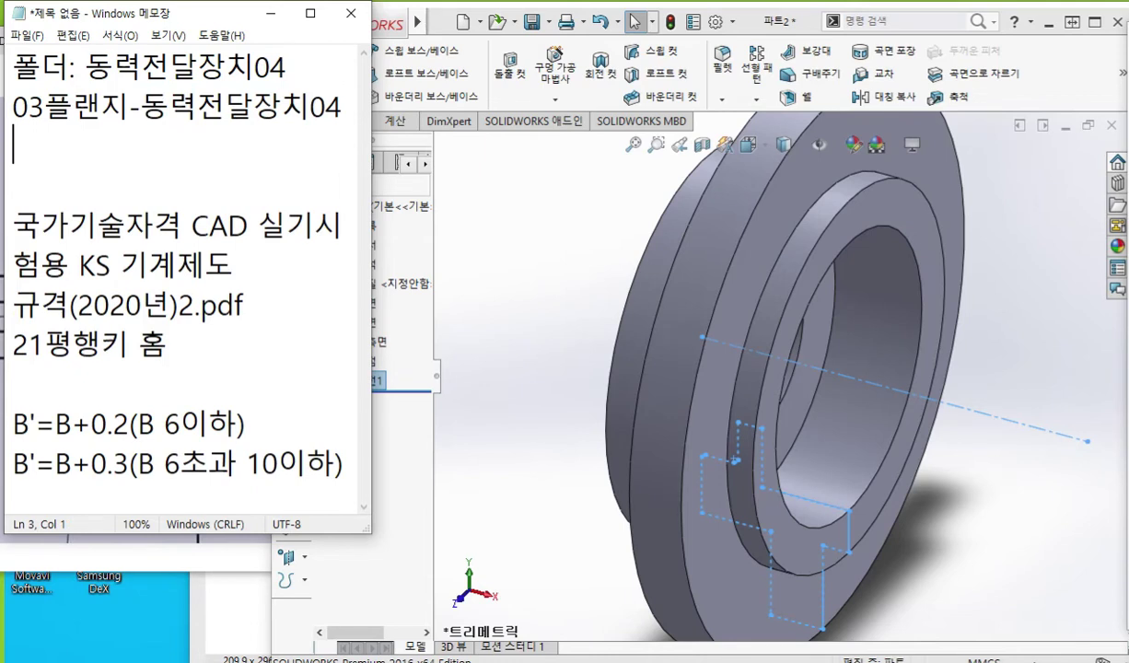
type("05")
type("베어링컵")
type("버")
key("ctrl+v")
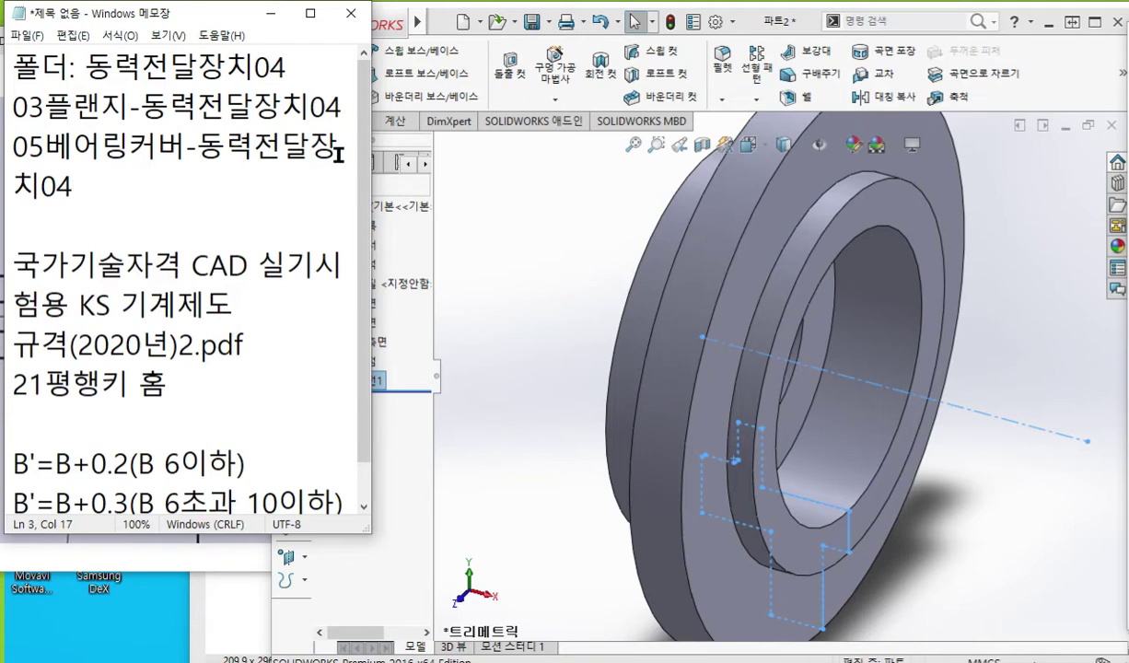
- Copy "05베어링커버-동력전달장치04" from the notes, then return to SOLIDWORKS and narrow its window to sit beside Notepad
left_click_drag(13, 145, 141, 184)
key("ctrl+c")
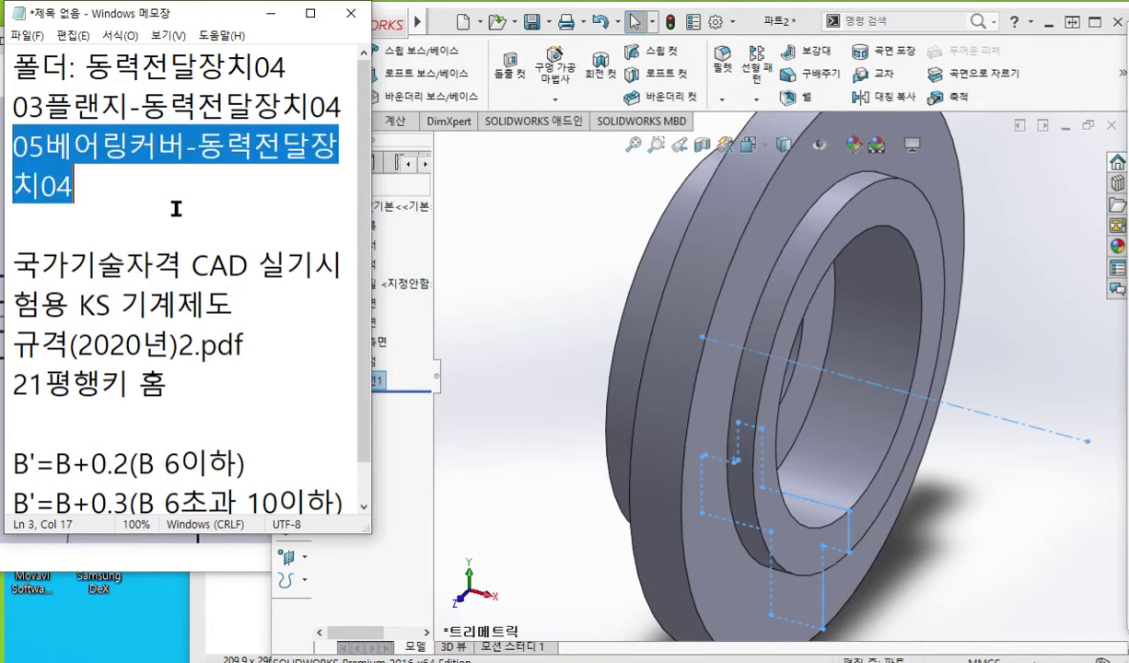
left_click(562, 271)
left_click_drag(268, 308, 346, 316)
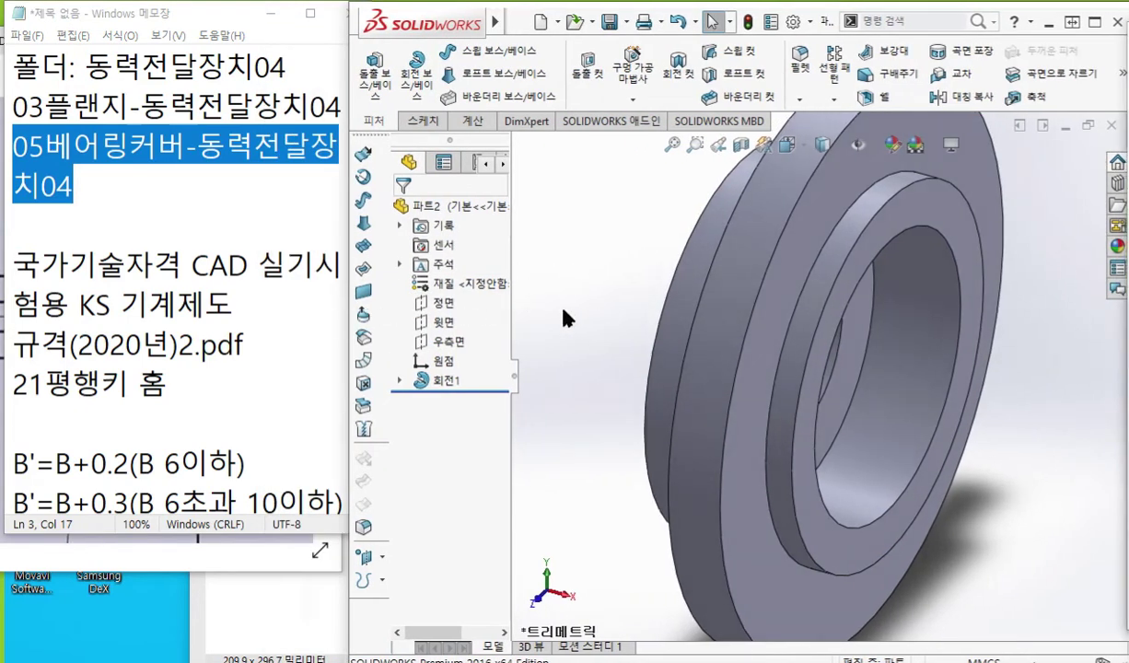
- Save the part as "05베어링커버-동력전달장치04" in the 동력전달장치04 folder
key("ctrl+s")
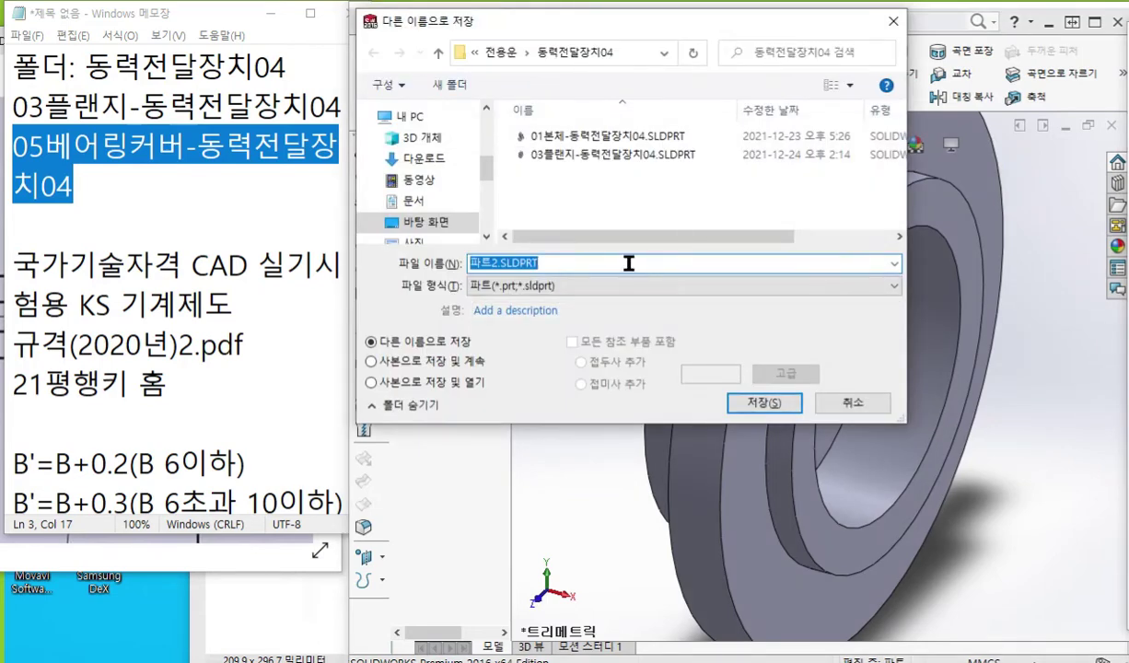
key("ctrl+v")
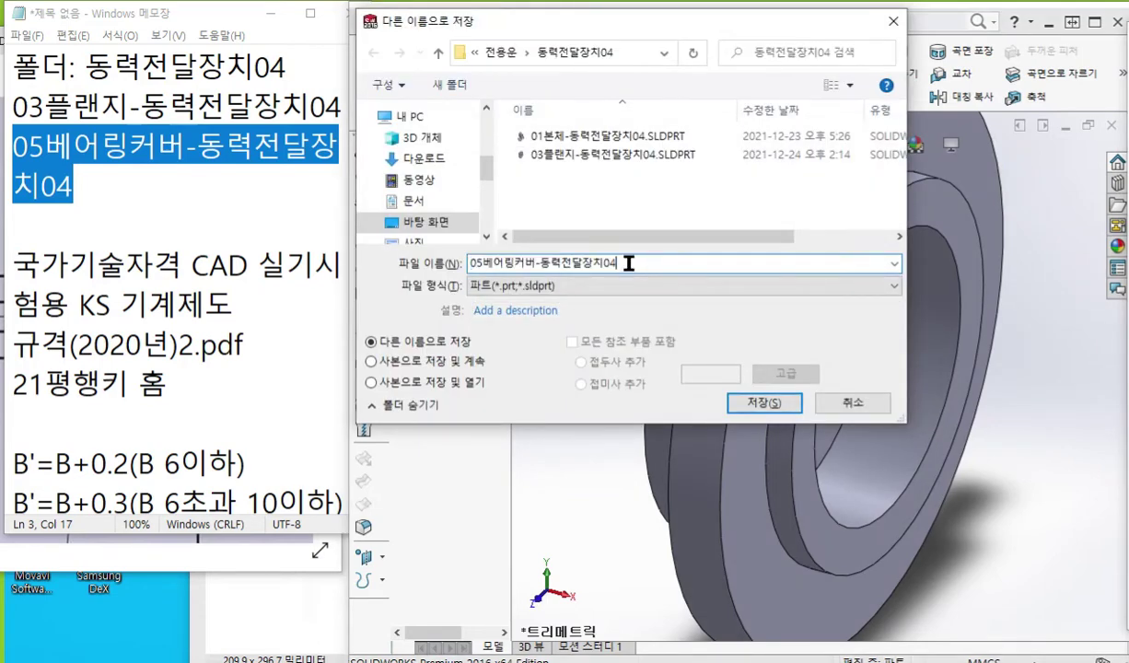
left_click(756, 407)
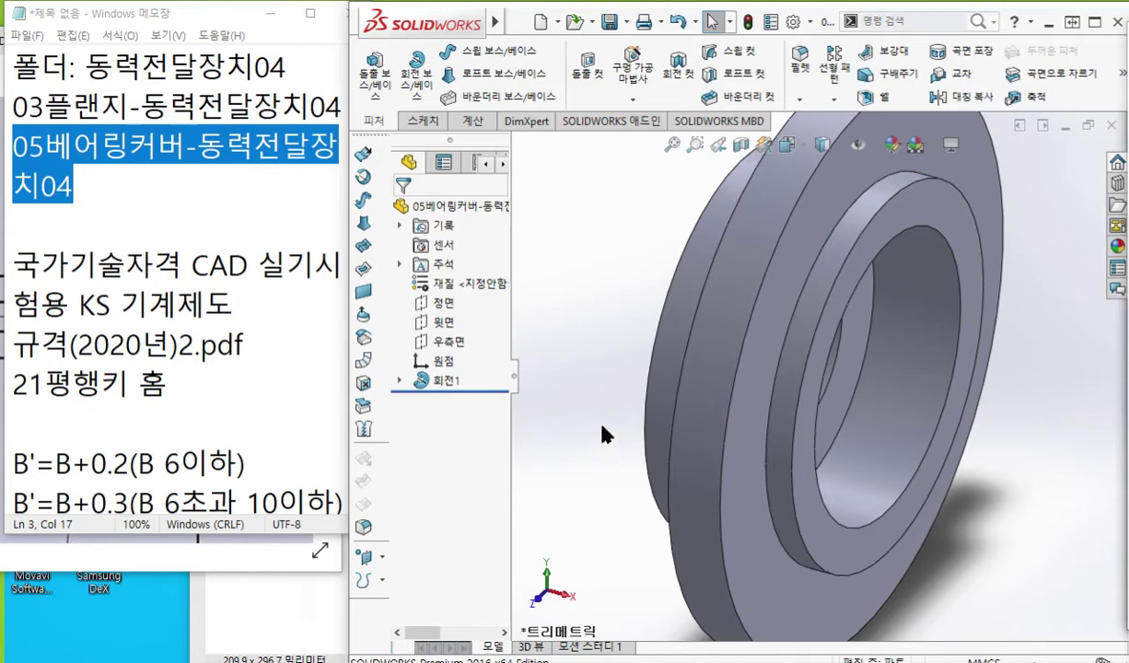
- Minimize the KS standards PDF, show the assembly drawing image around the grease nipple, and view the whole cover model beside it
left_click(255, 624)
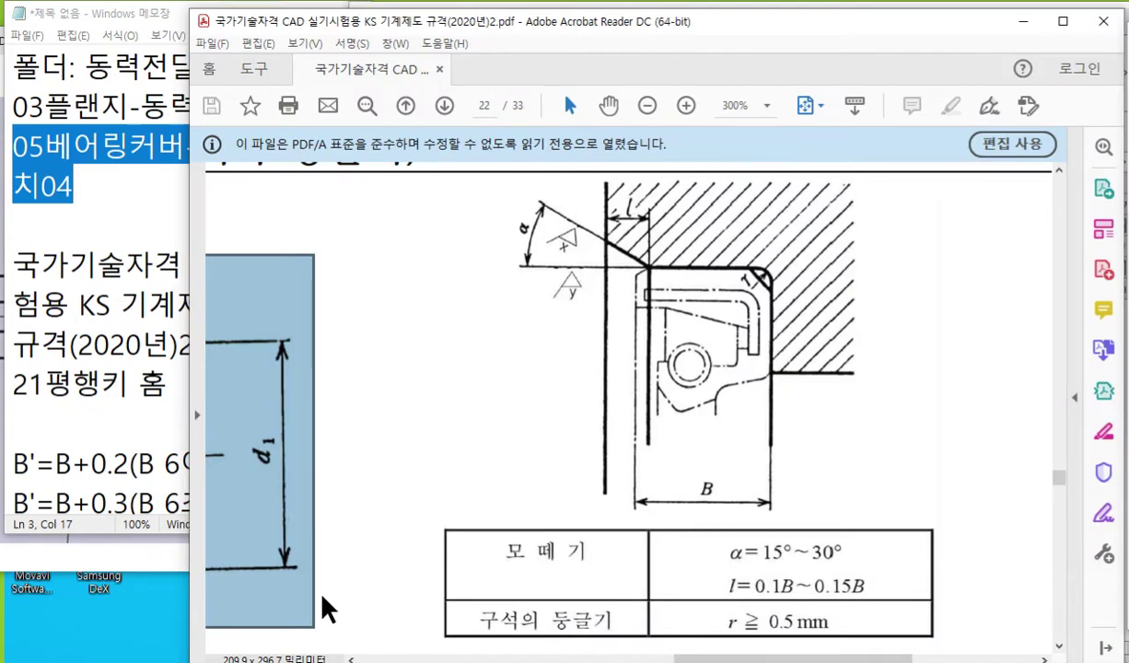
left_click(1021, 20)
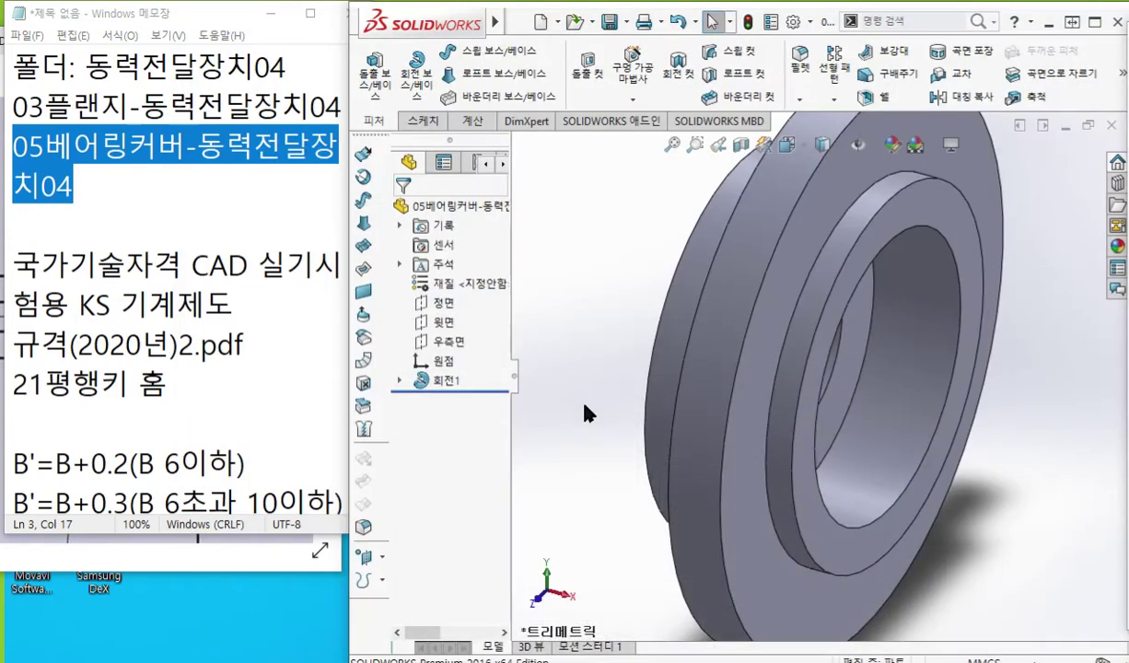
left_click(304, 552)
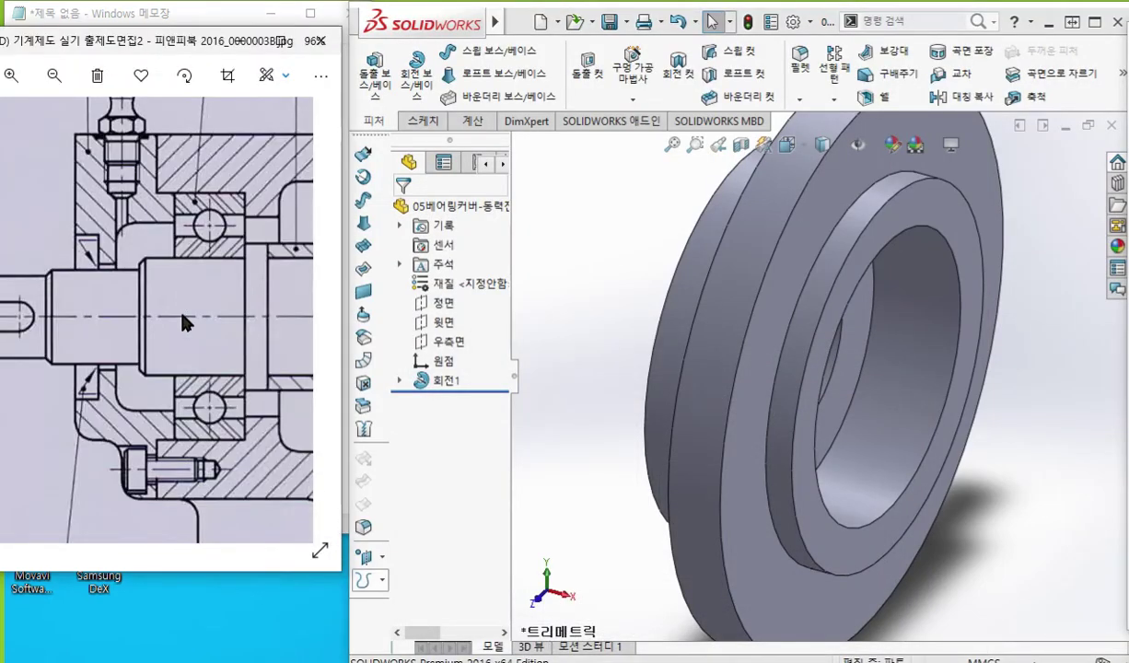
left_click_drag(161, 221, 158, 261)
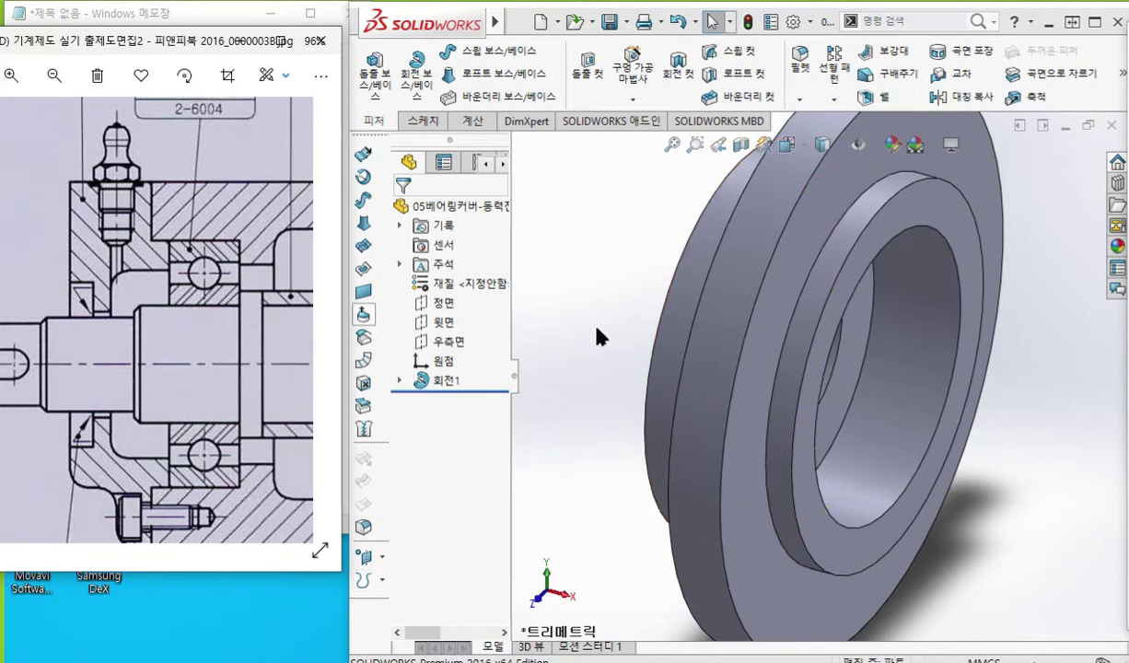
scroll(718, 350, "up", 3)
scroll(763, 353, "up", 1)
scroll(742, 361, "down", 1)
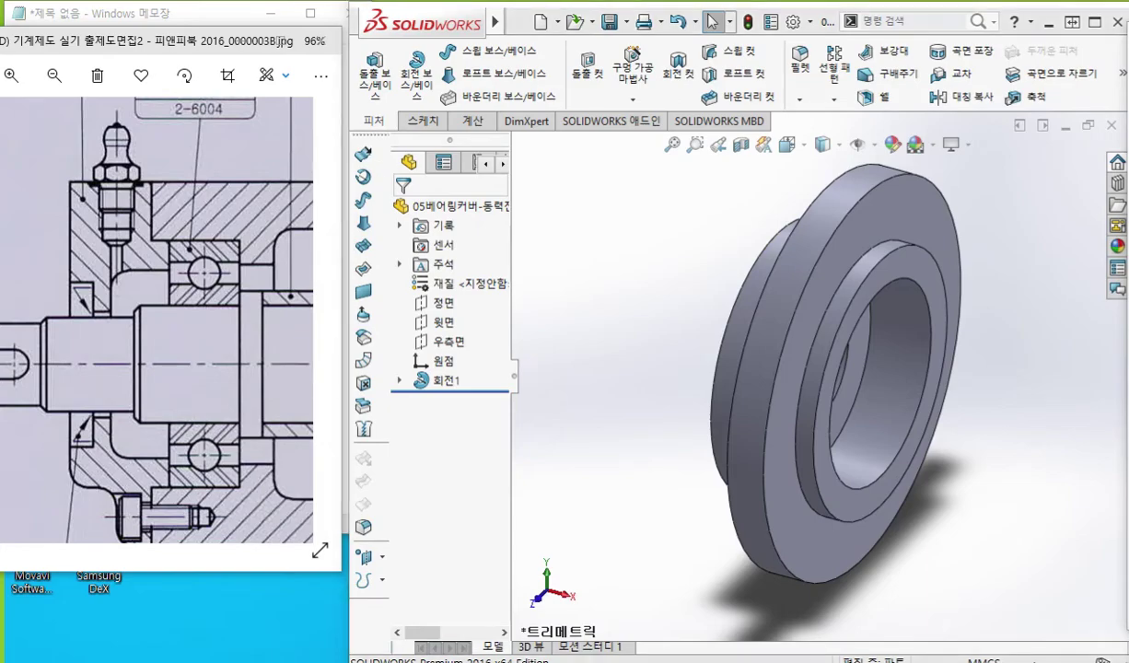
- Switch to the café post in the browser, mark bearing cover 5 and the shaft axis on the section drawing, and clear the marks
key("alt+Tab")
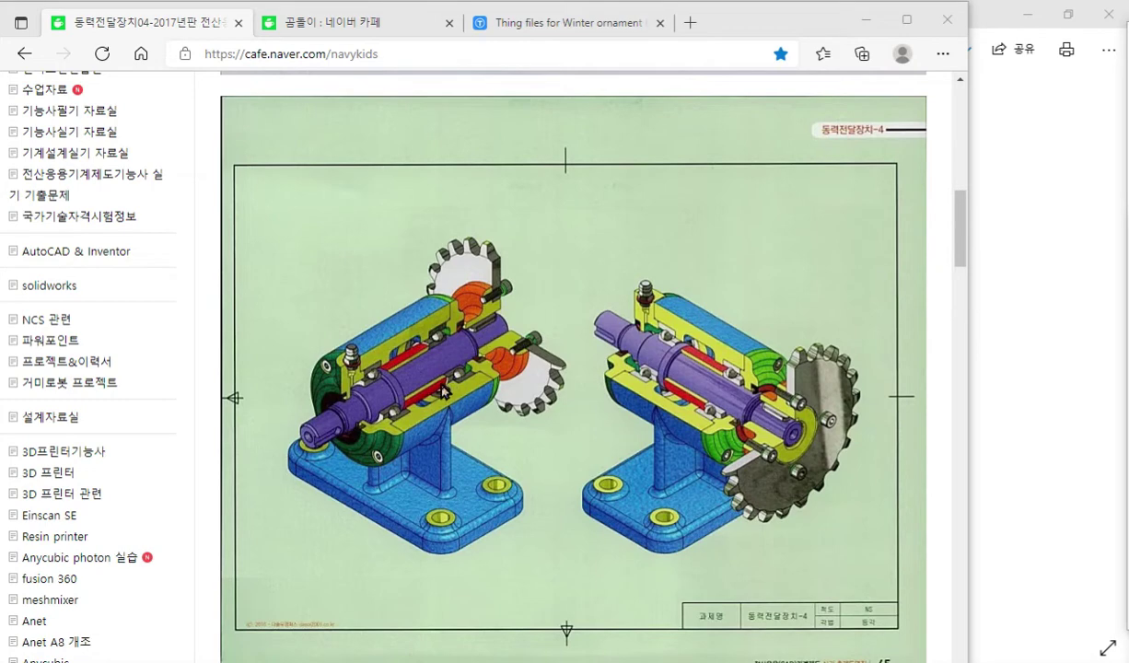
scroll(412, 357, "up", 5)
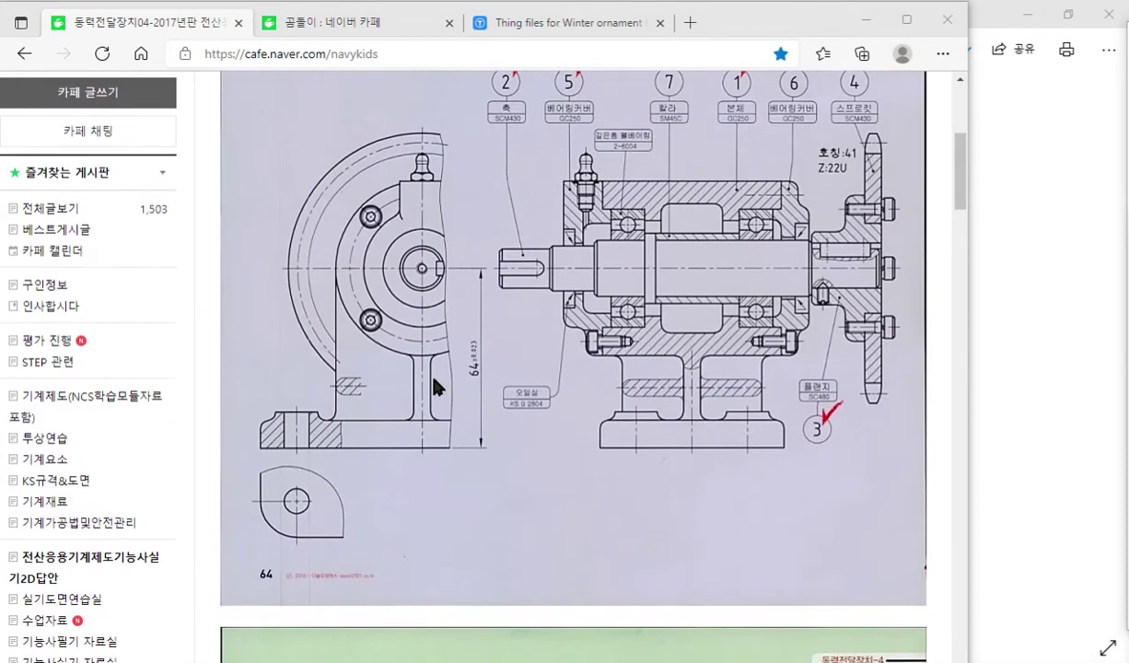
key("F12")
mouse_move(571, 294)
left_mouse_down()
mouse_move(553, 333)
mouse_move(569, 294)
mouse_move(600, 270)
left_mouse_up()
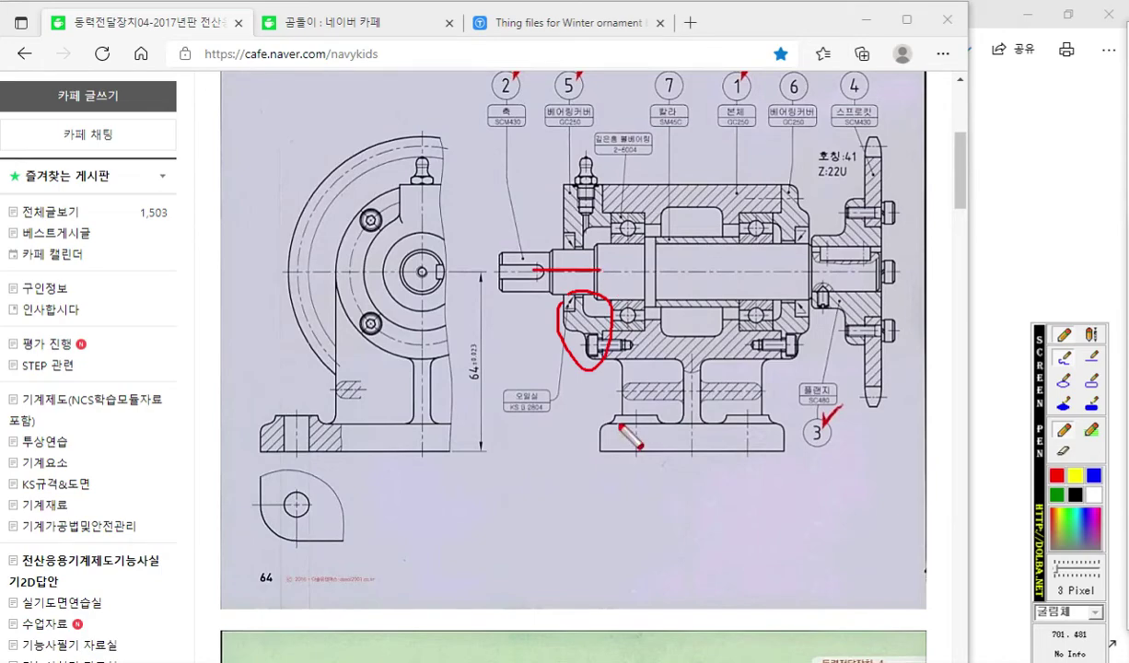
key("F12")
scroll(541, 405, "down", 9)
scroll(542, 410, "up", 3)
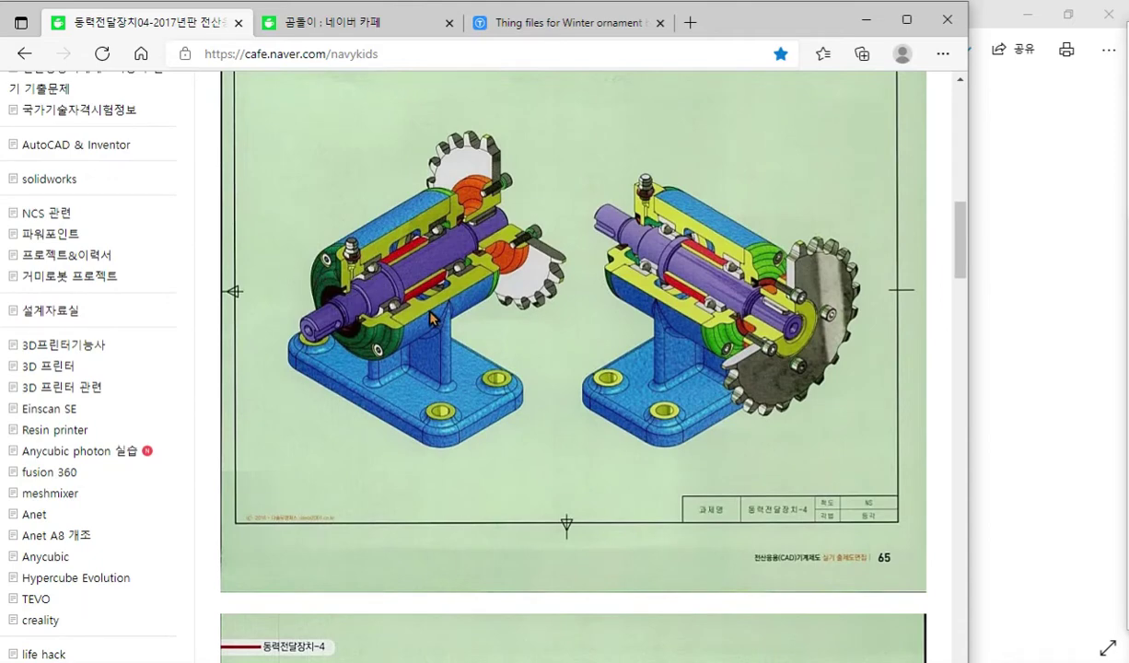
- Enlarge the cutaway assembly picture, mark the grease nipple and the oil flow beneath it in red, and clear the marks
scroll(431, 318, "up", 1, "ctrl")
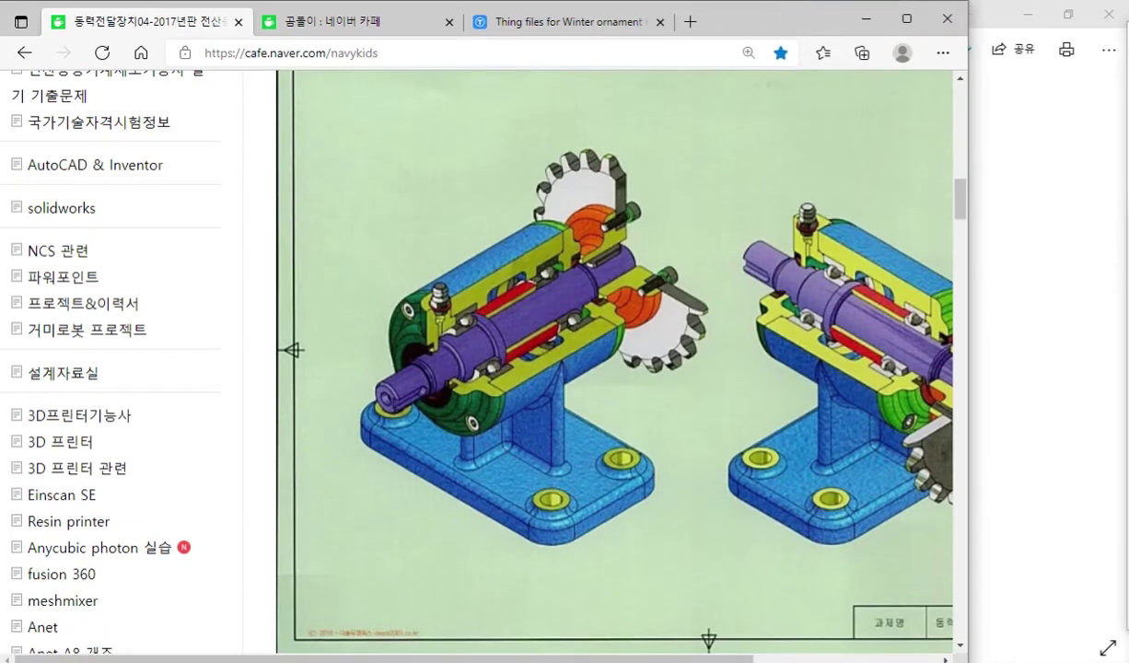
left_click_drag(599, 659, 778, 659)
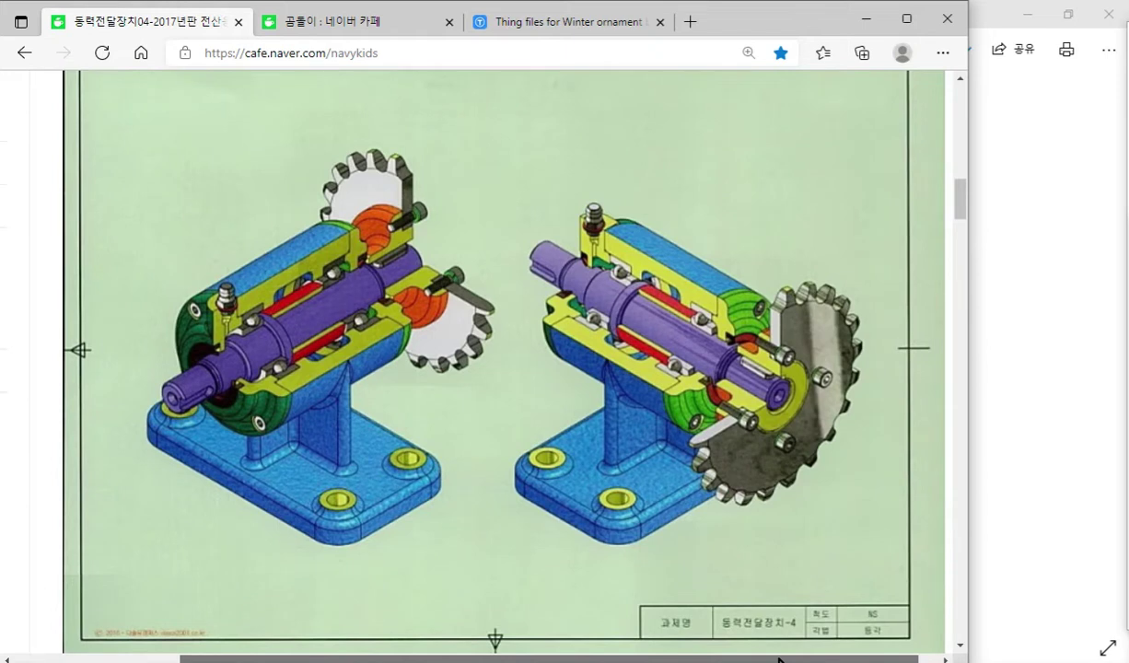
key("F12")
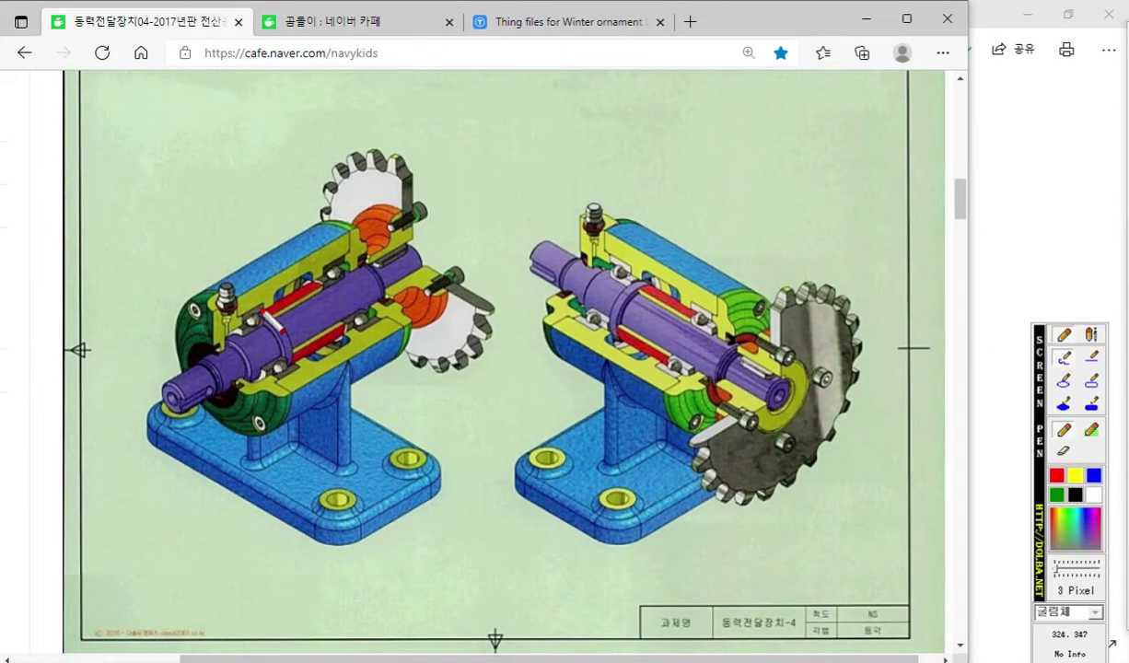
left_click_drag(230, 287, 193, 221)
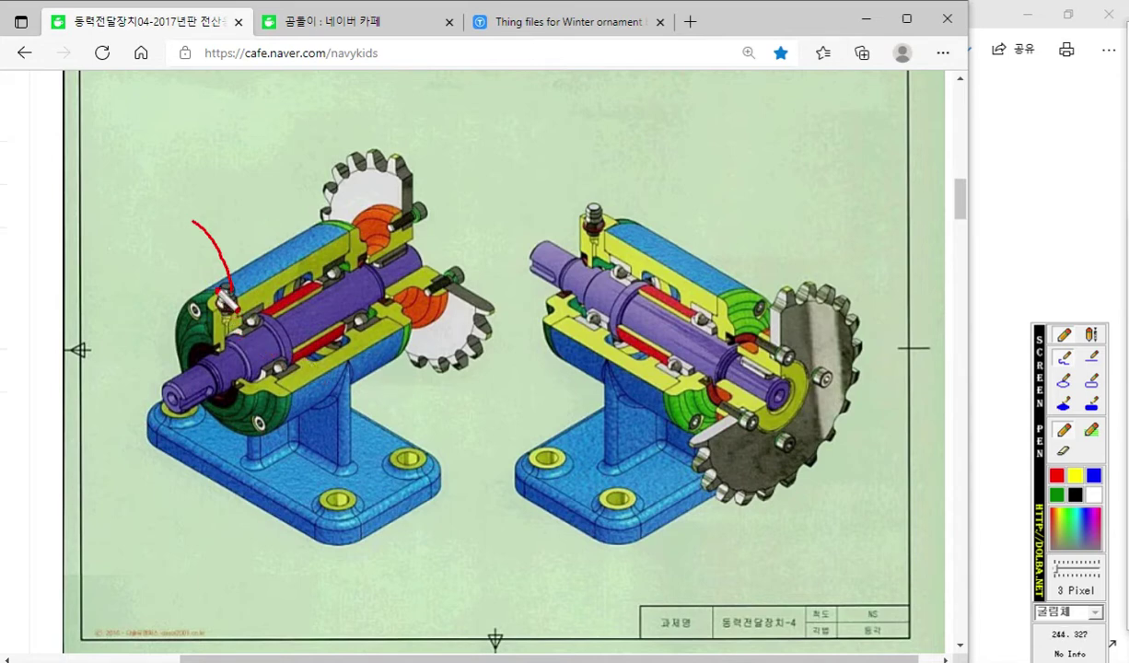
mouse_move(217, 307)
left_mouse_down()
mouse_move(195, 313)
mouse_move(230, 322)
mouse_move(241, 304)
left_mouse_up()
mouse_move(253, 302)
left_mouse_down()
mouse_move(214, 334)
mouse_move(217, 315)
mouse_move(222, 348)
mouse_move(240, 318)
left_mouse_up()
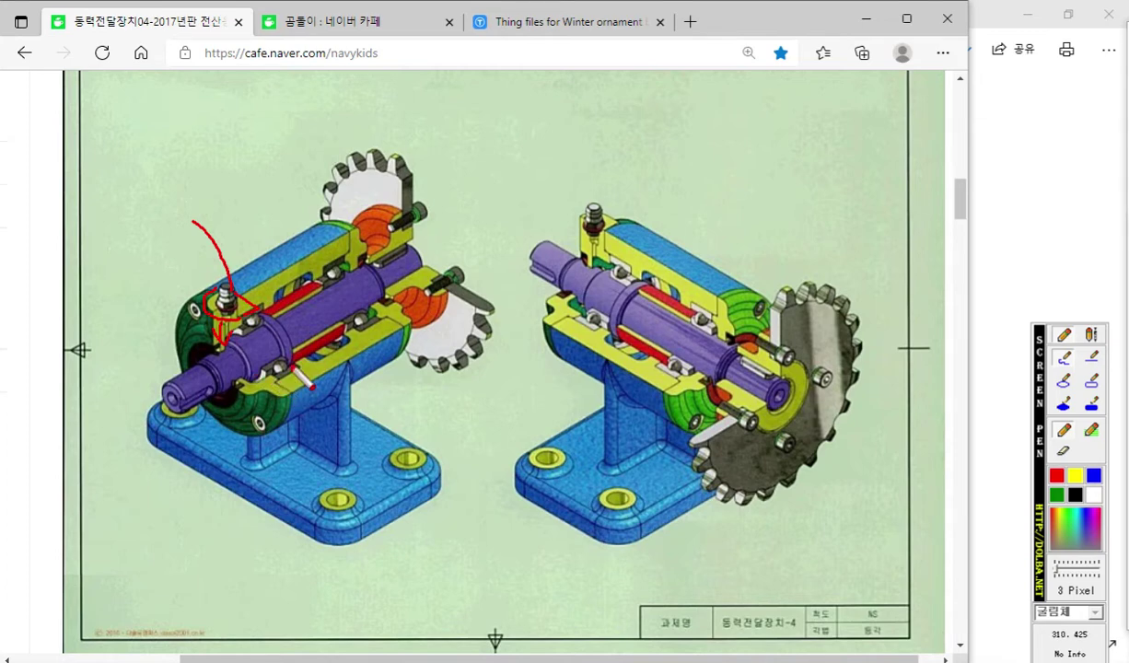
key("Escape")
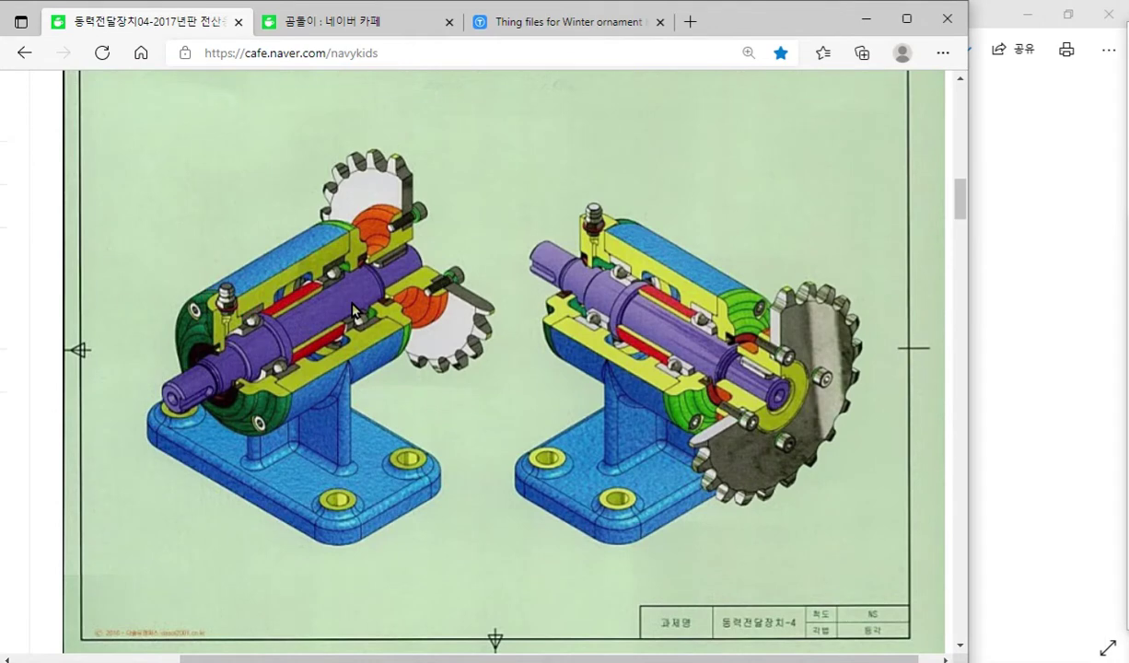
- Examine the nipple area at 300%, outline its surroundings and oil hole in red, trace the oil path in blue, and clear the marks
scroll(194, 344, "up", 4, "ctrl")
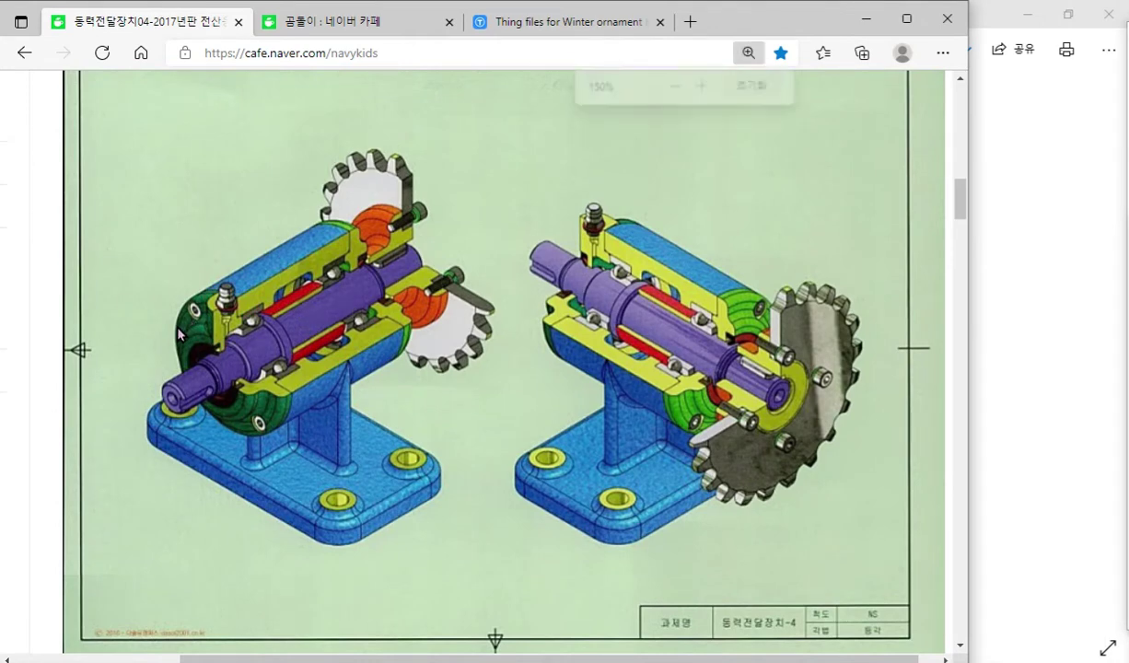
scroll(595, 440, "down", 3)
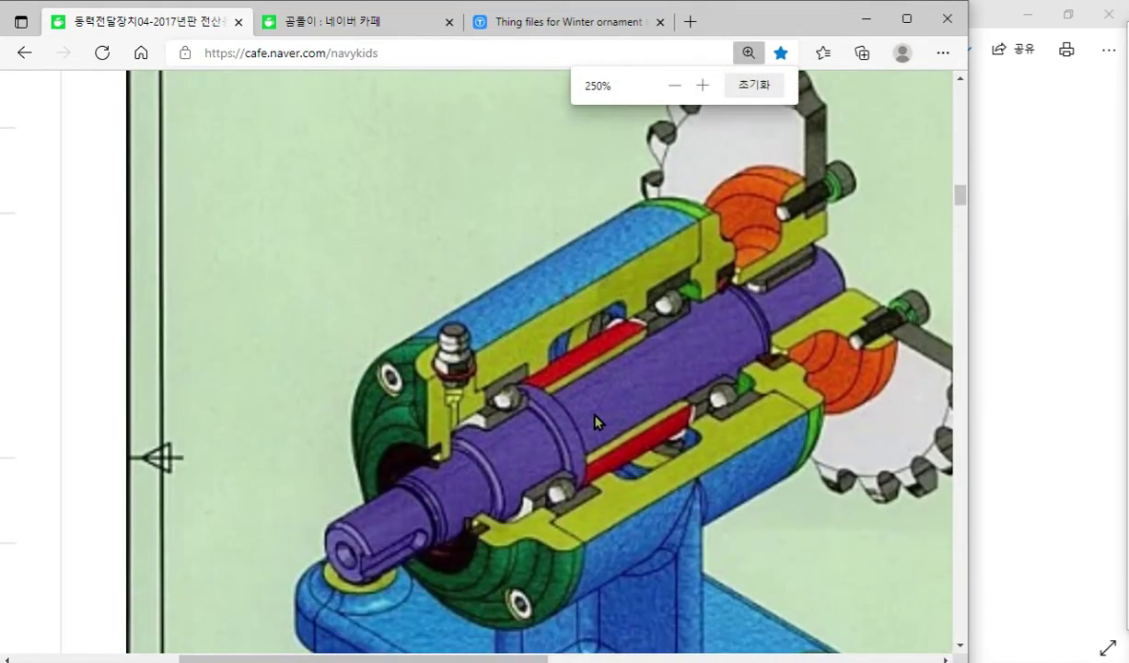
scroll(594, 277, "up", 1, "ctrl")
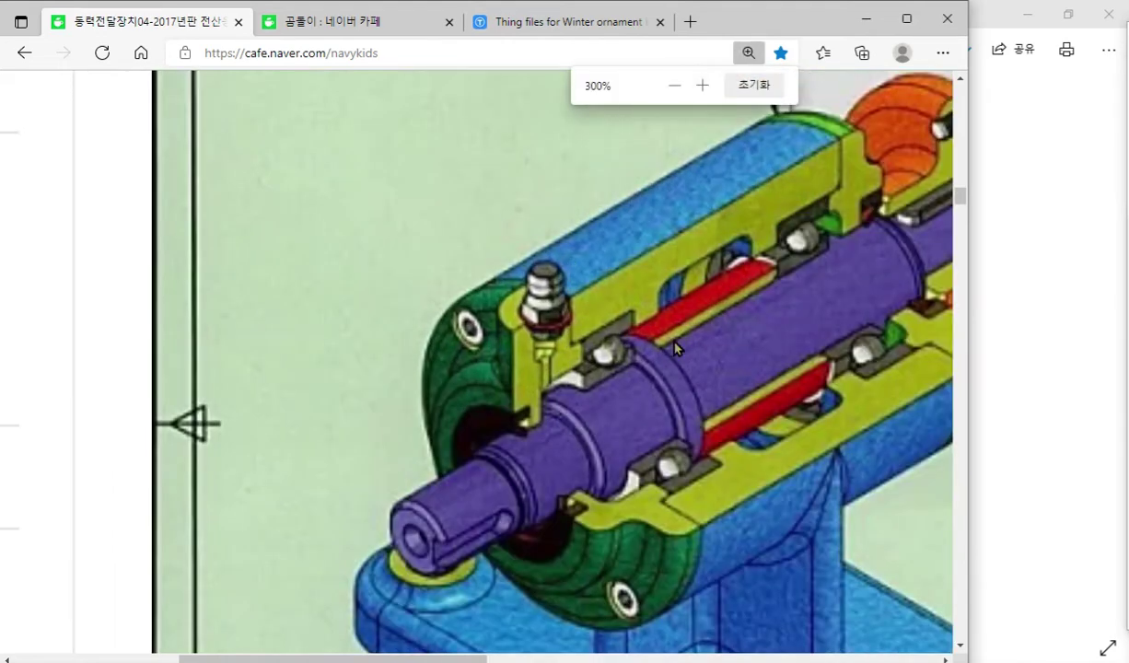
scroll(594, 283, "down", 1)
key("F12")
mouse_move(502, 210)
left_mouse_down()
mouse_move(527, 259)
mouse_move(566, 265)
mouse_move(621, 233)
left_mouse_up()
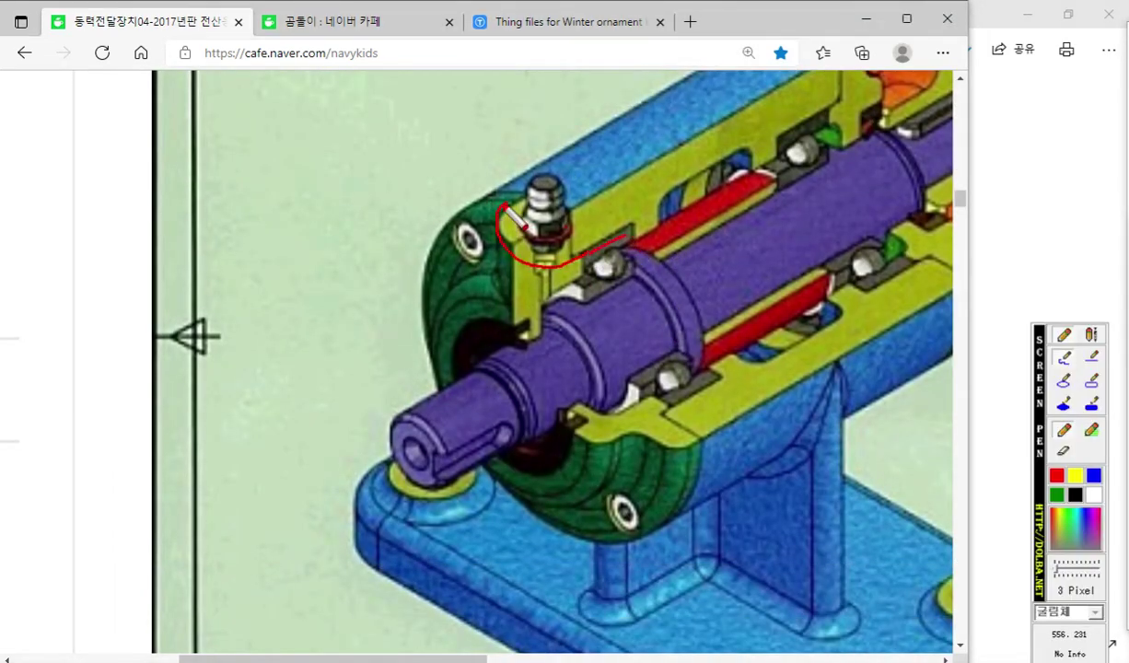
left_click_drag(532, 194, 633, 234)
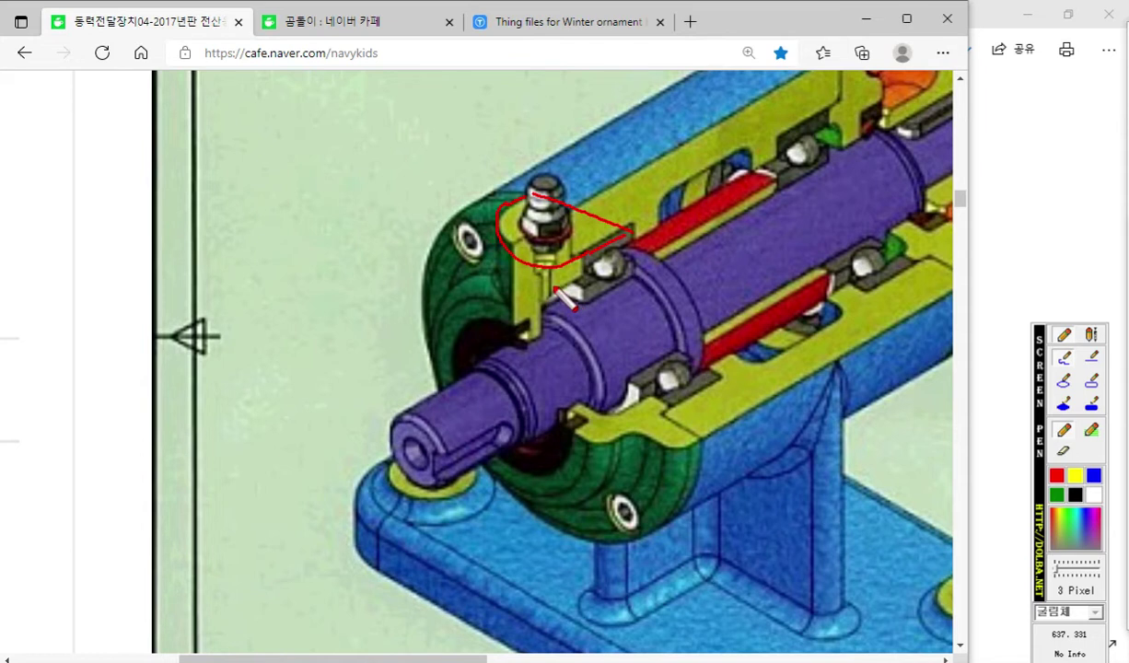
mouse_move(541, 269)
left_mouse_down()
mouse_move(542, 309)
mouse_move(550, 292)
mouse_move(549, 306)
left_mouse_up()
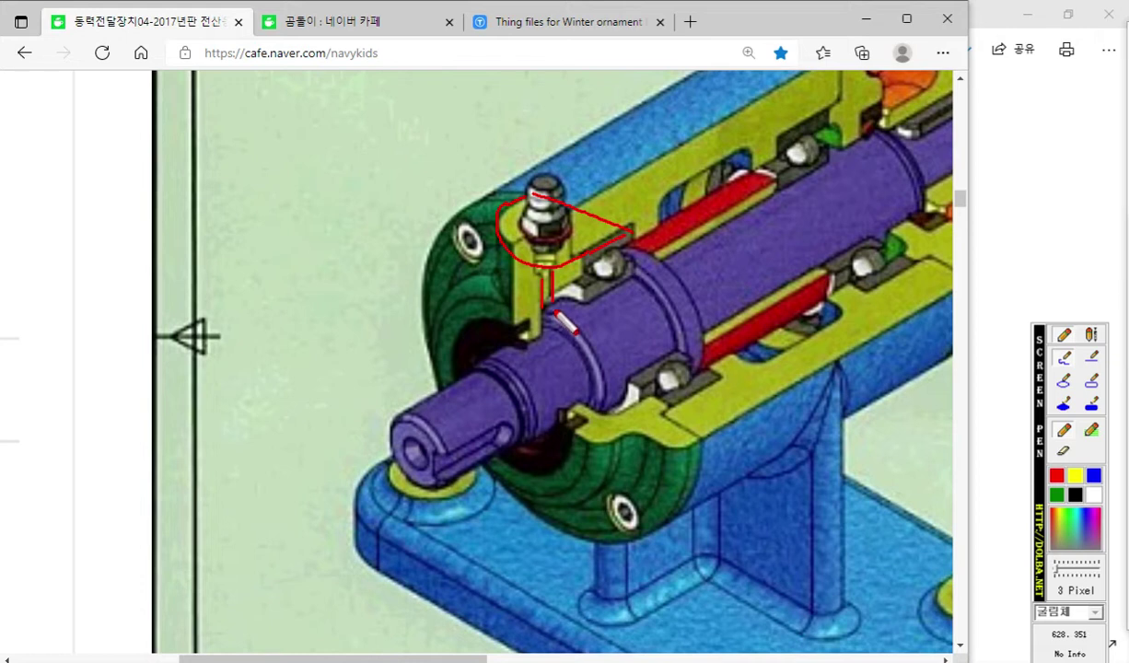
left_click(1093, 475)
mouse_move(559, 140)
left_mouse_down()
mouse_move(545, 198)
mouse_move(551, 319)
mouse_move(559, 315)
left_mouse_up()
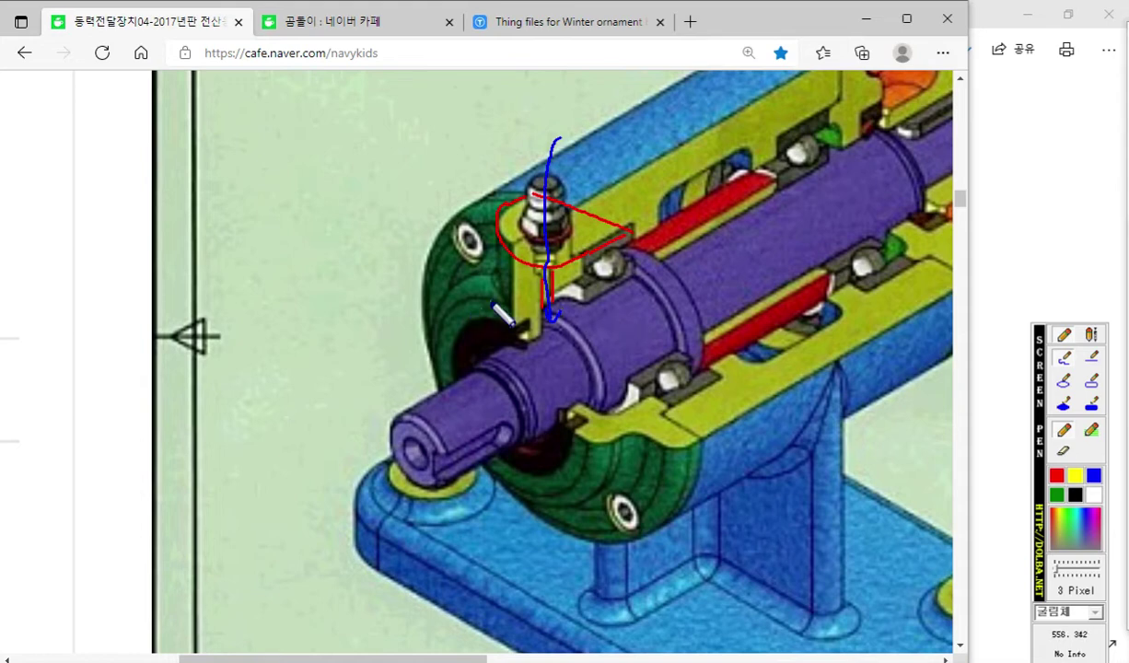
key("Escape")
- Find cover 5 in the exploded view, mark the edge beside its nipple boss in blue, and clear the mark
scroll(627, 220, "down", 2, "ctrl")
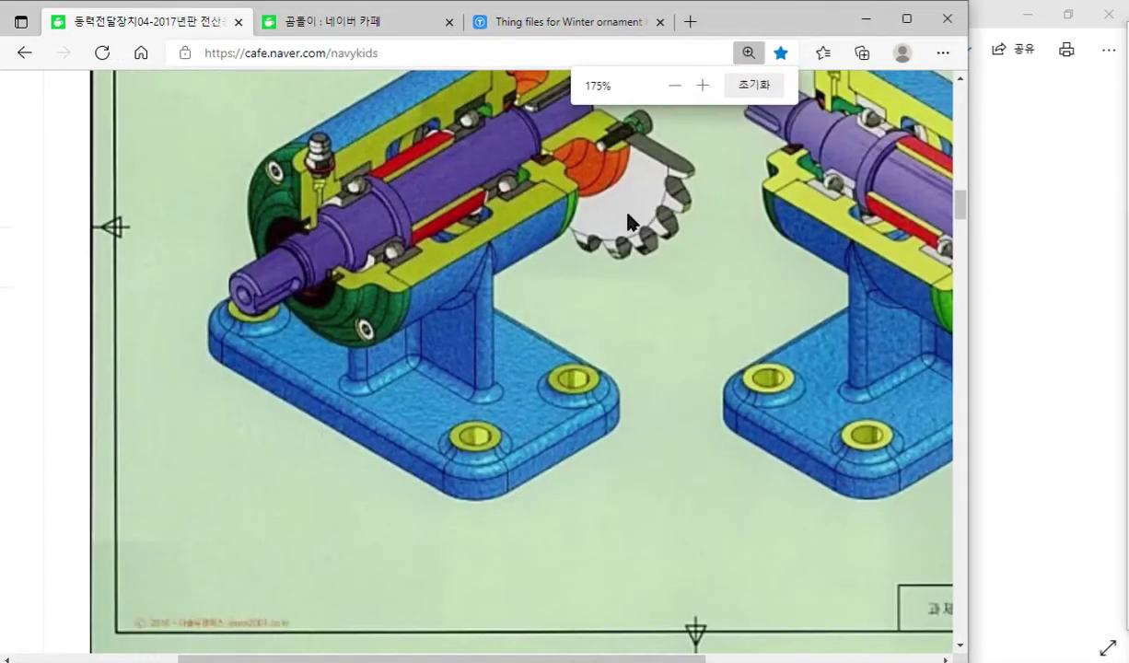
scroll(656, 234, "down", 1, "ctrl")
scroll(587, 243, "down", 10)
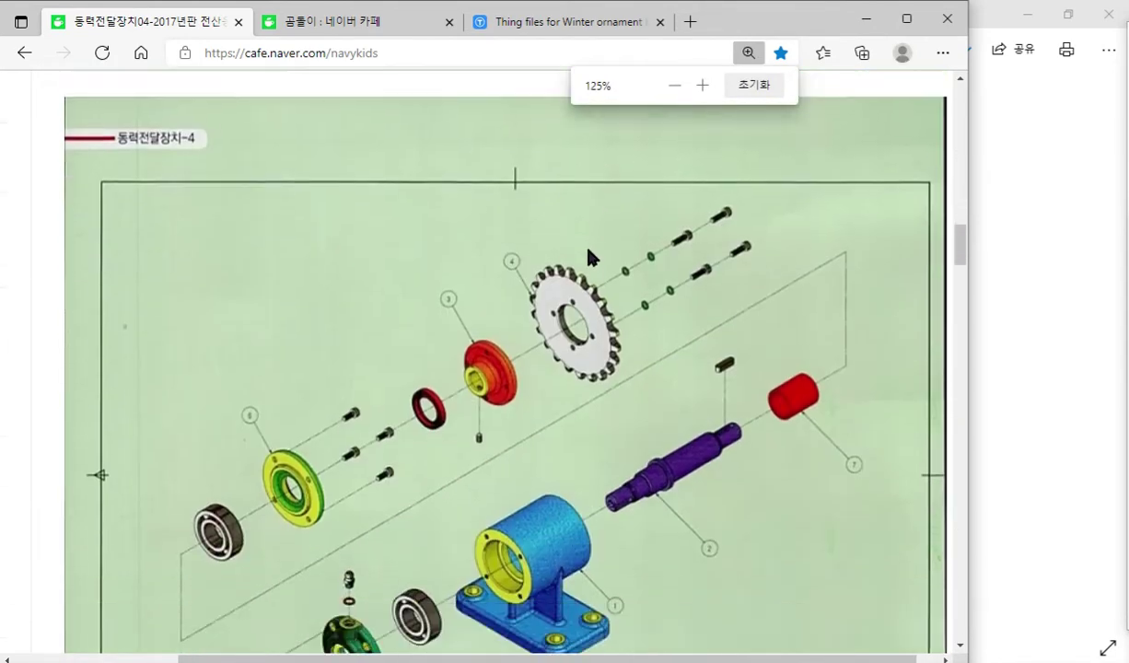
scroll(337, 285, "up", 5, "ctrl")
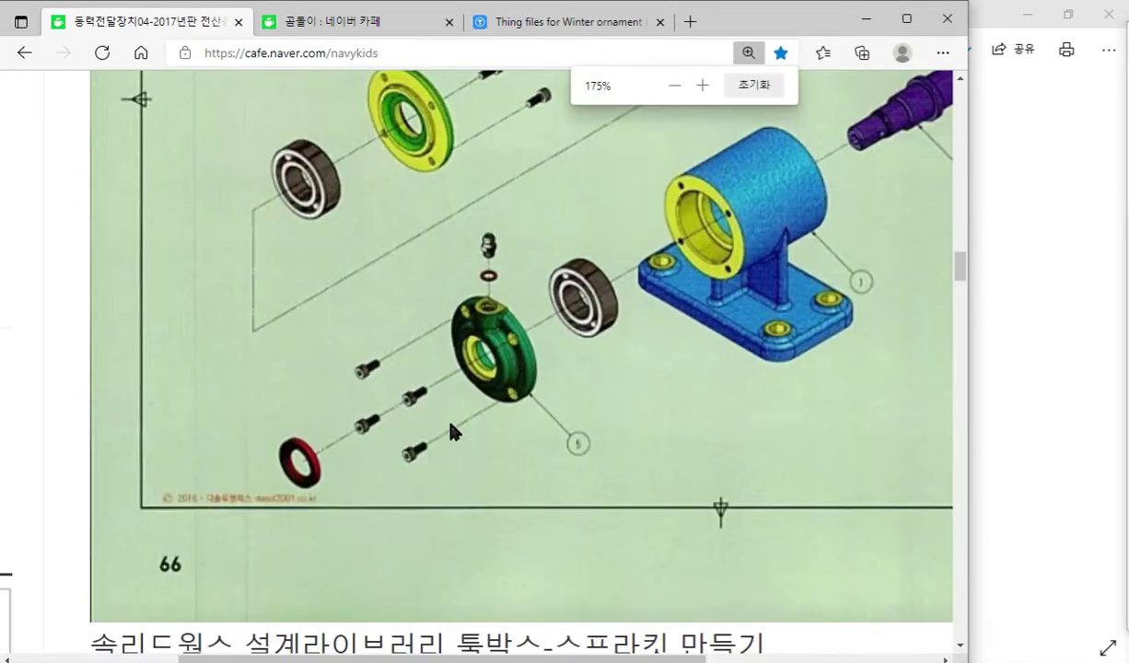
scroll(895, 410, "down", 2)
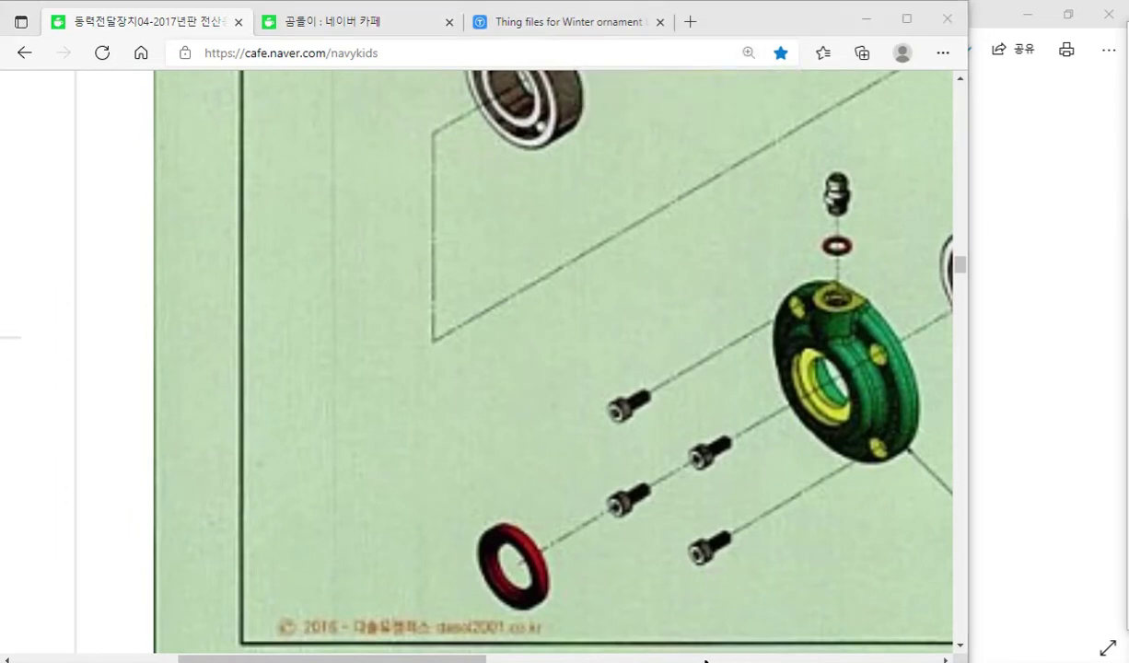
left_click(705, 659)
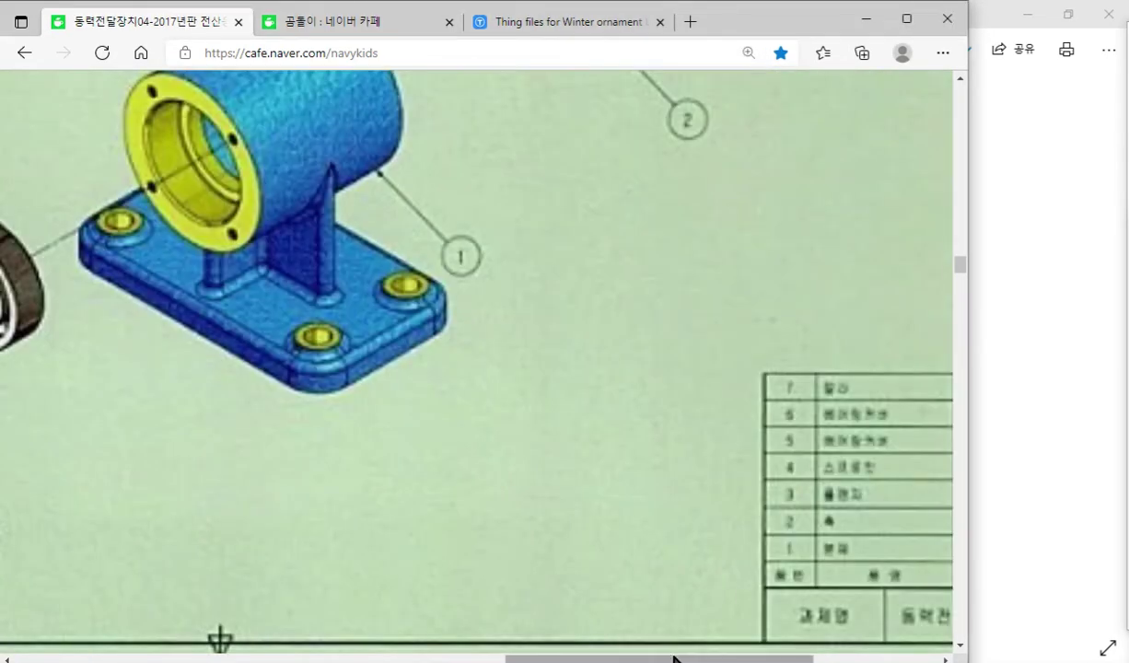
mouse_move(673, 658)
left_mouse_down()
mouse_move(577, 657)
mouse_move(486, 622)
left_mouse_up()
key("F9")
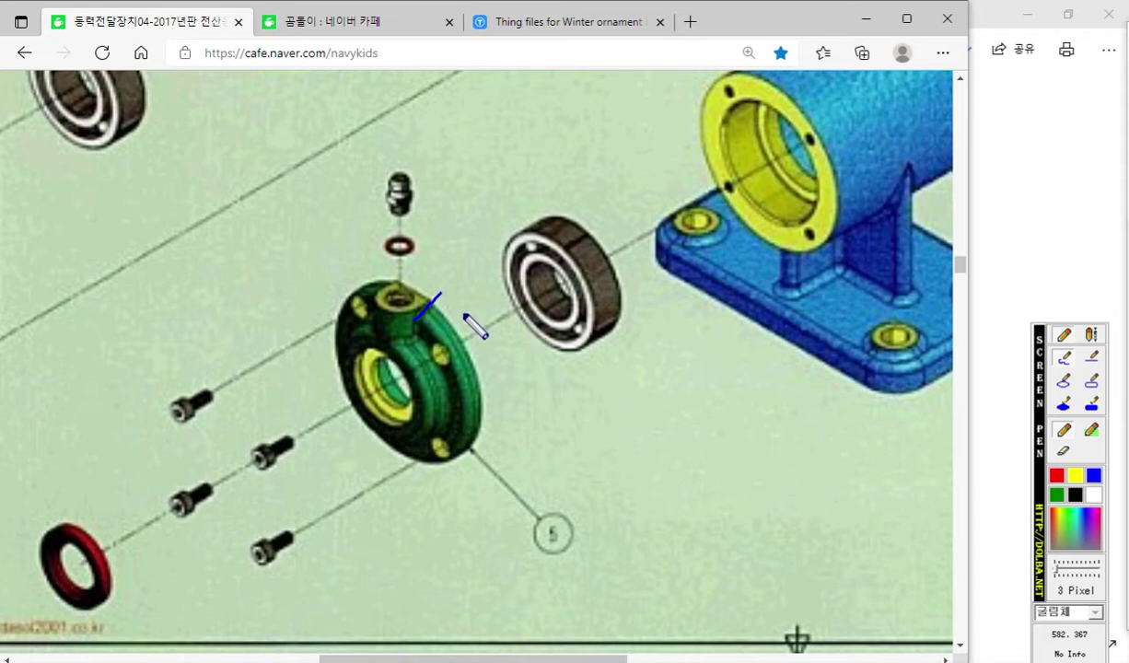
key("Escape")
- Sketch a blue outline beside the exploded cover showing a circle with a flat-topped, straight-sided nipple boss and a curved lower edge
key("ctrl+F1")
mouse_move(186, 222)
left_mouse_down()
mouse_move(114, 313)
mouse_move(270, 287)
mouse_move(194, 230)
mouse_move(147, 226)
mouse_move(260, 220)
left_mouse_up()
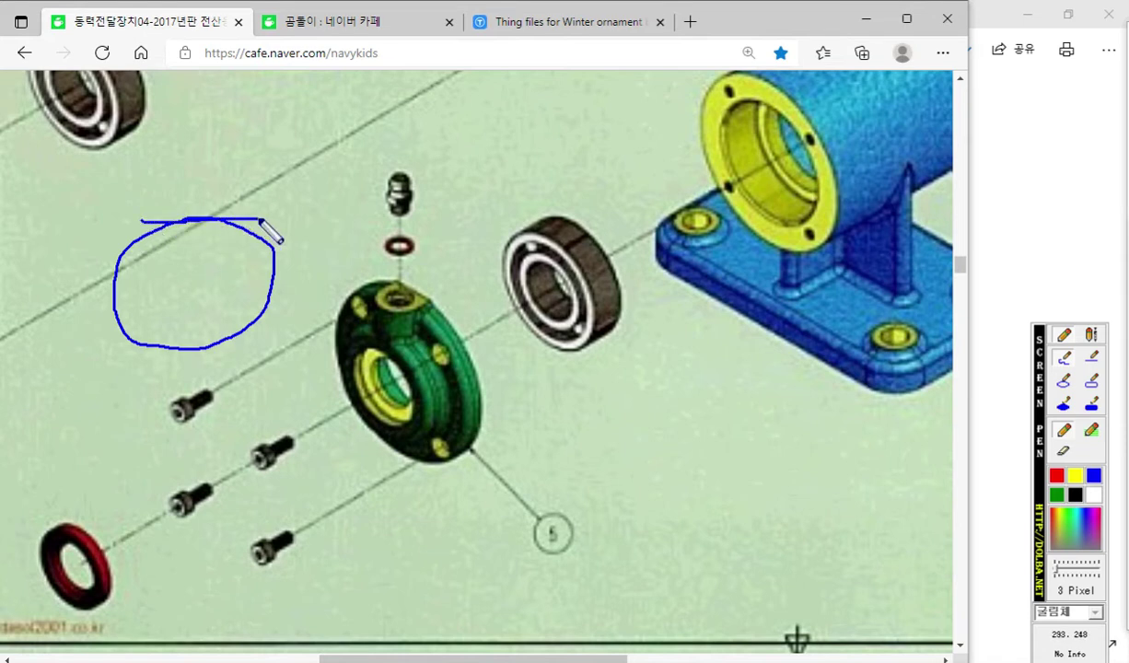
left_click_drag(142, 218, 142, 267)
left_click_drag(235, 219, 233, 275)
mouse_move(146, 264)
left_mouse_down()
mouse_move(189, 284)
mouse_move(225, 266)
left_mouse_up()
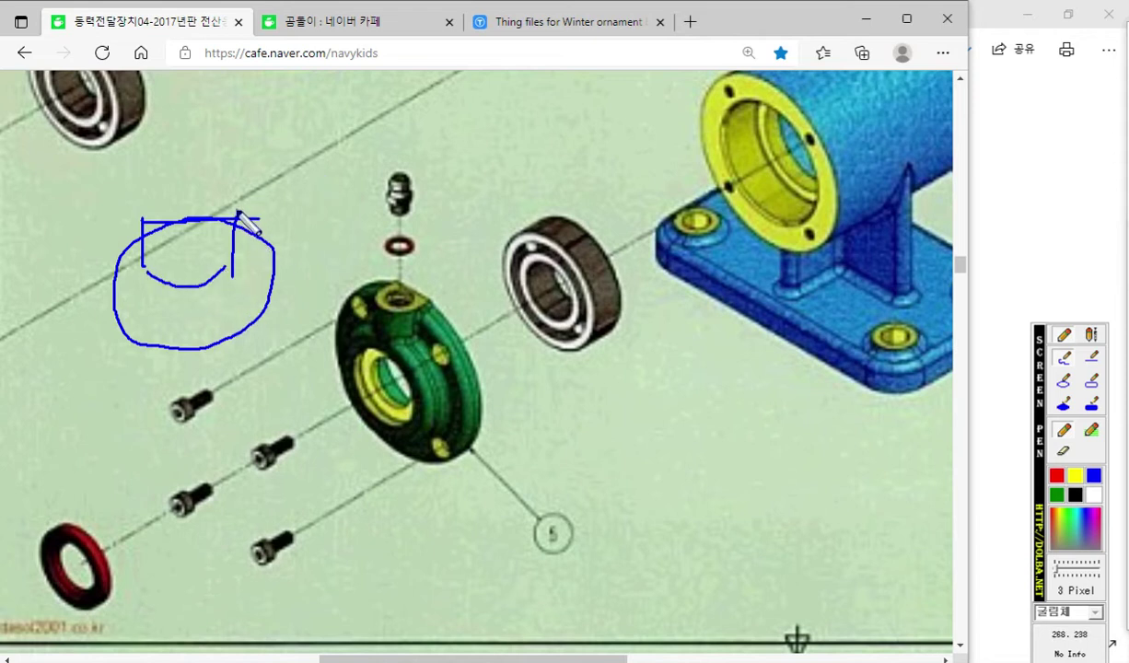
- Mark in red the flat top's corner on the sketched outline and the matching edge beside the nipple boss on cover 5
left_click(1056, 476)
left_click(236, 219)
left_click_drag(440, 306, 414, 321)
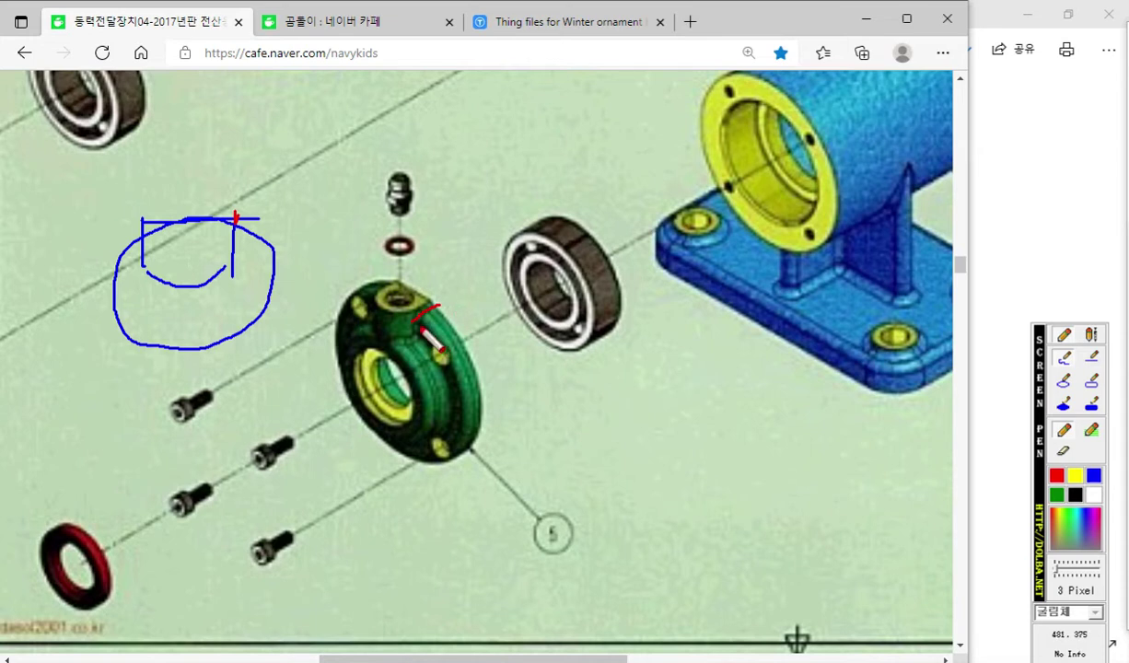
left_click_drag(414, 322, 440, 304)
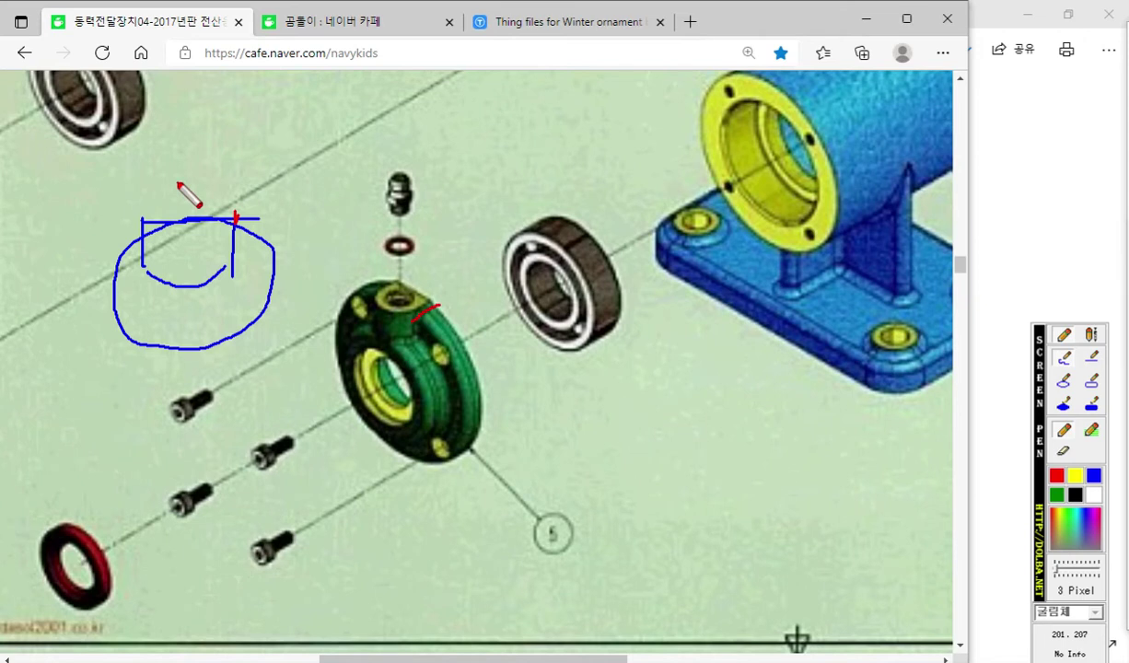
- Mark the nipple boss's raised outline in red, its cut level in black and a downward arrow on the sketched outline, and clear the marks
mouse_move(143, 228)
left_mouse_down()
mouse_move(144, 194)
mouse_move(232, 194)
mouse_move(234, 226)
left_mouse_up()
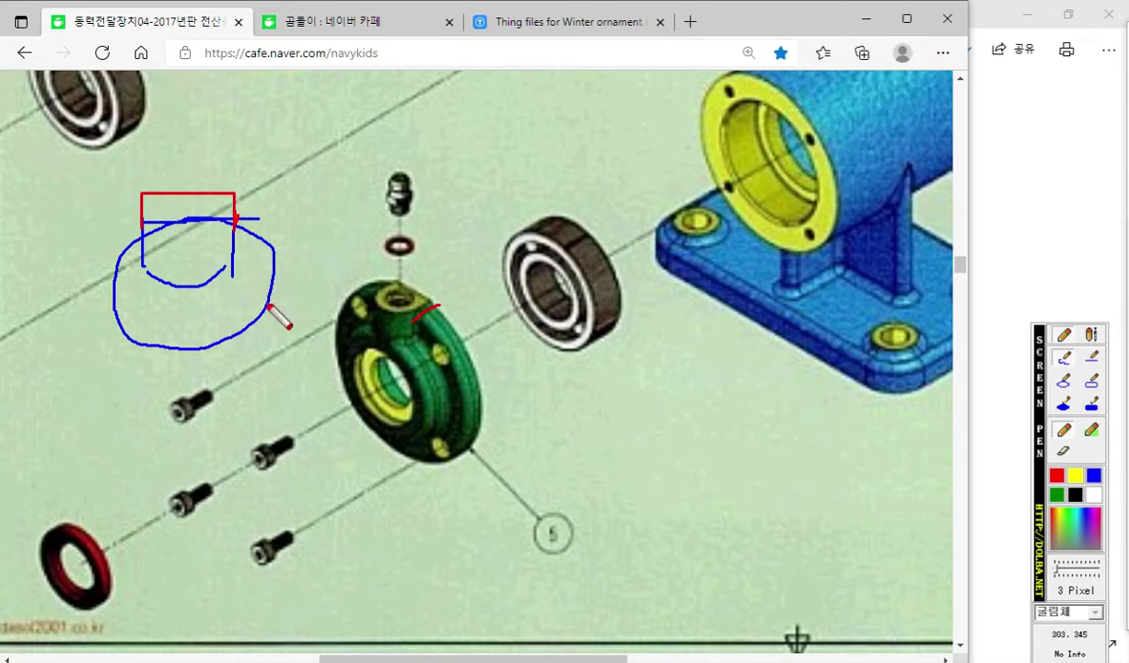
left_click(1074, 495)
left_click_drag(109, 222, 326, 219)
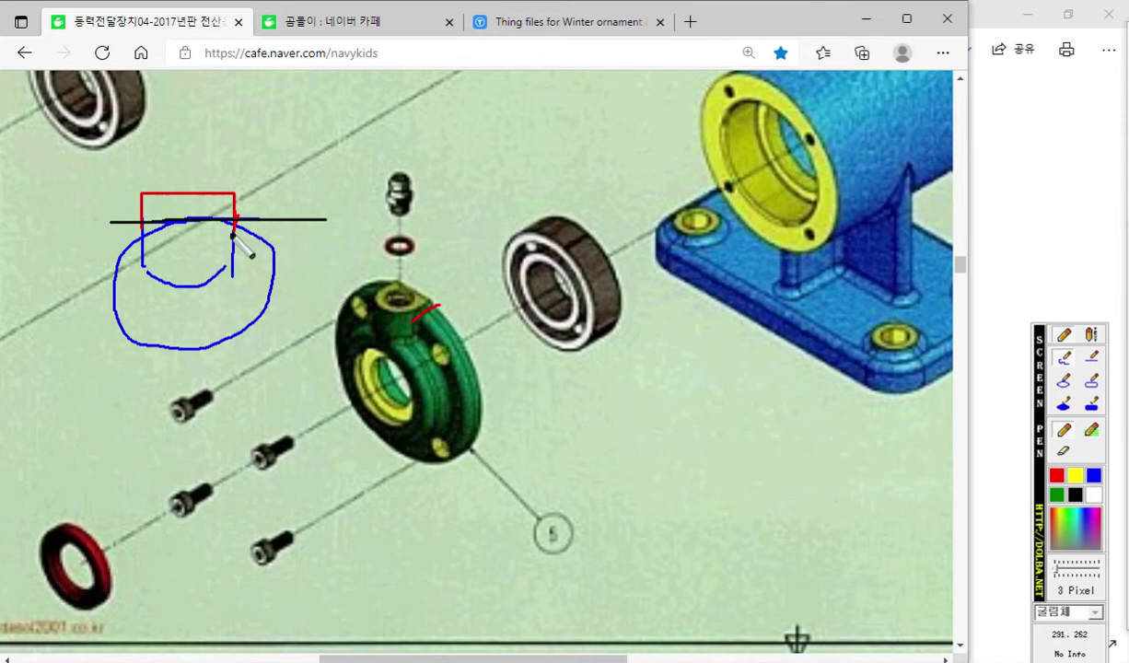
left_click(1055, 485)
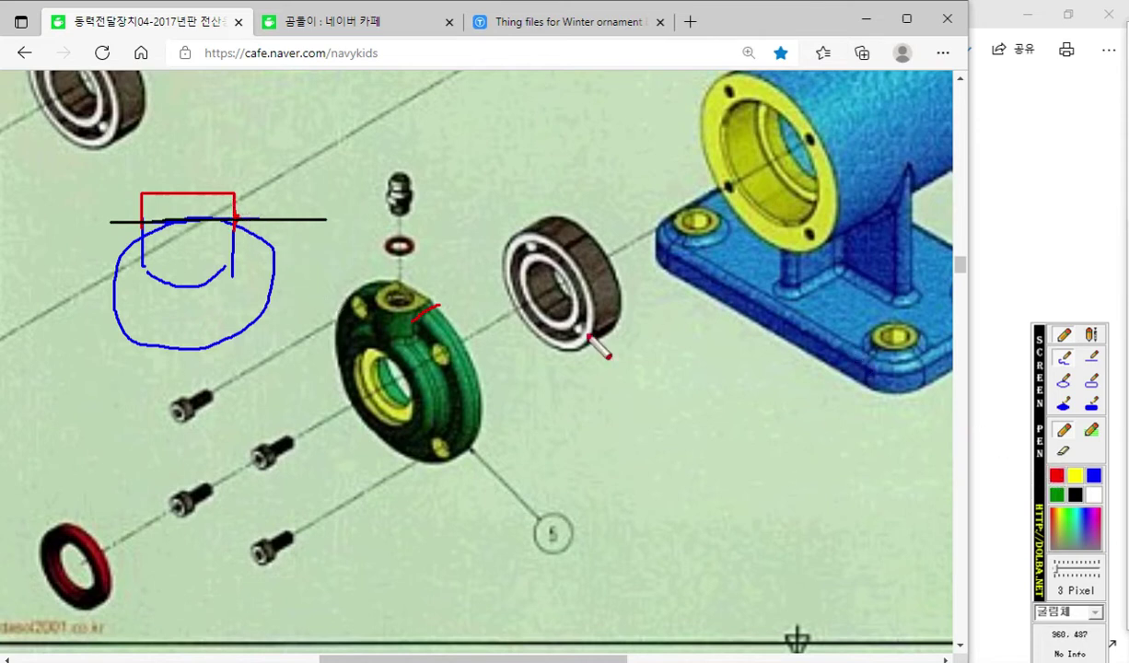
left_click_drag(236, 208, 241, 211)
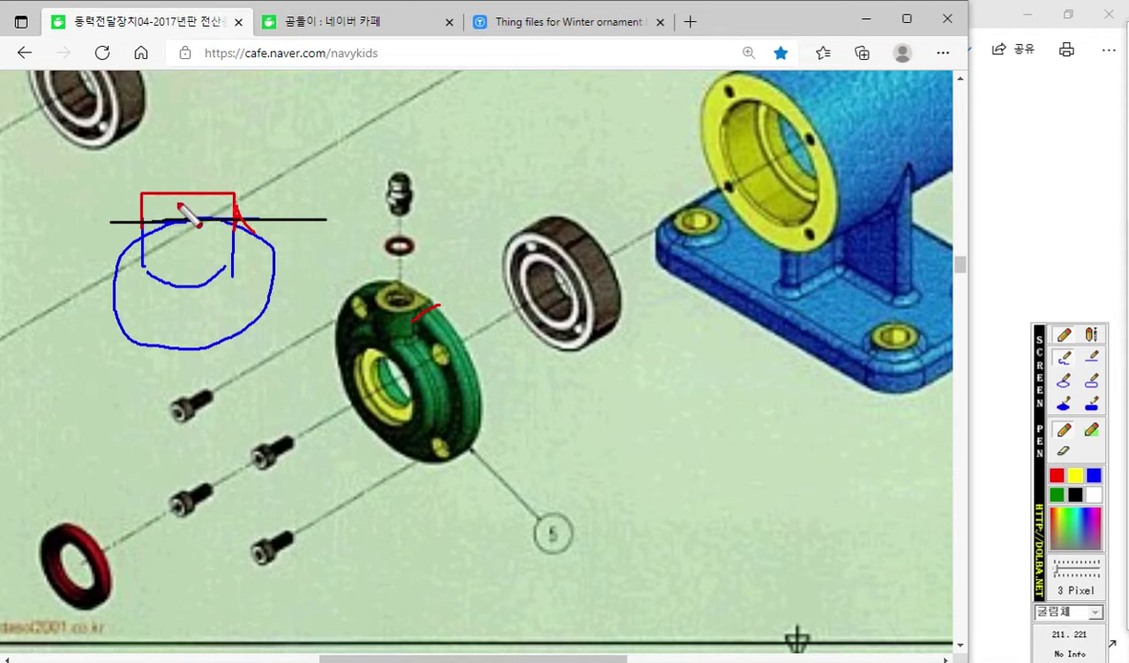
mouse_move(180, 194)
left_mouse_down()
mouse_move(183, 261)
mouse_move(195, 245)
left_mouse_up()
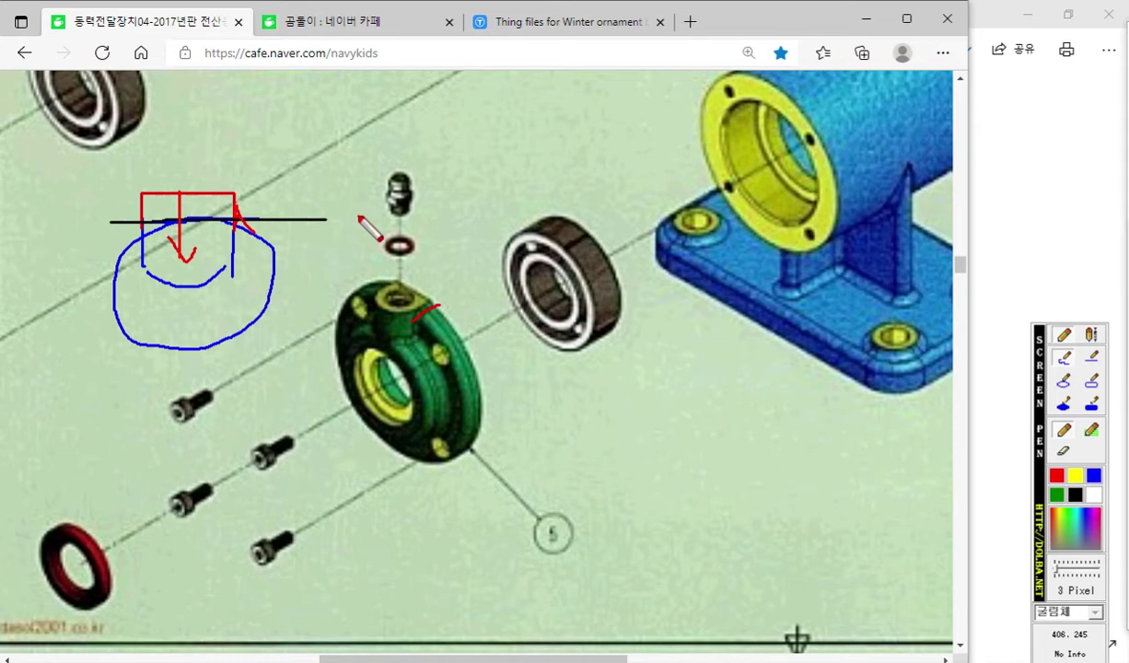
key("Escape")
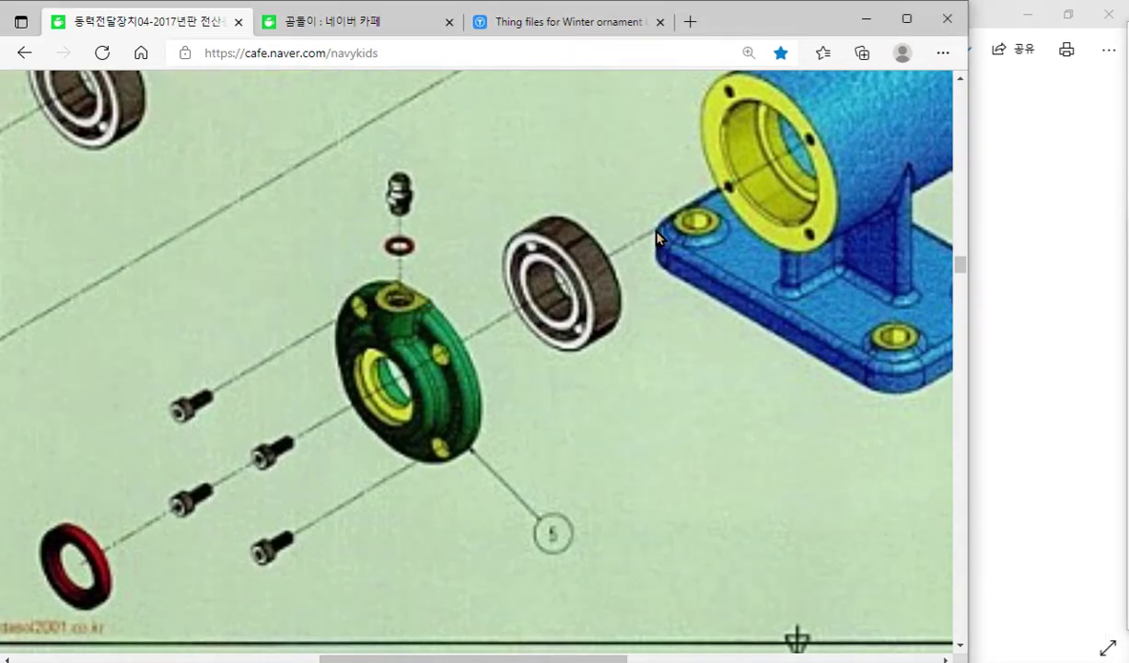
- Return to the sectional assembly drawing, place its image window beside the SOLIDWORKS part, and enlarge the area around cover 5
scroll(657, 238, "down", 2, "ctrl")
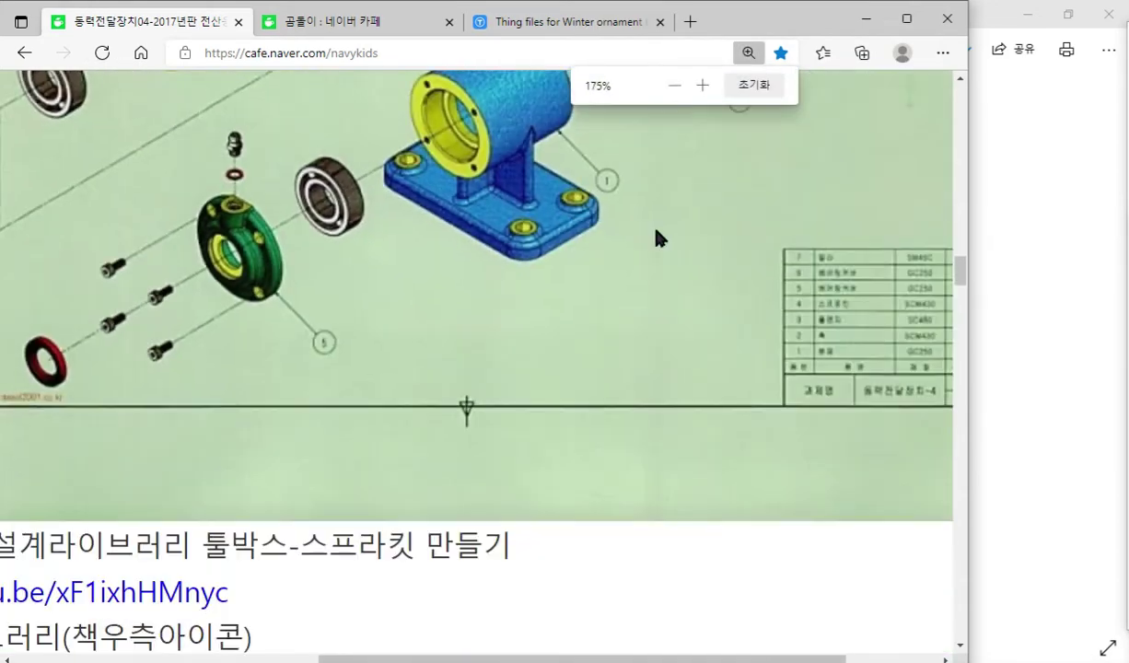
scroll(441, 249, "up", 12)
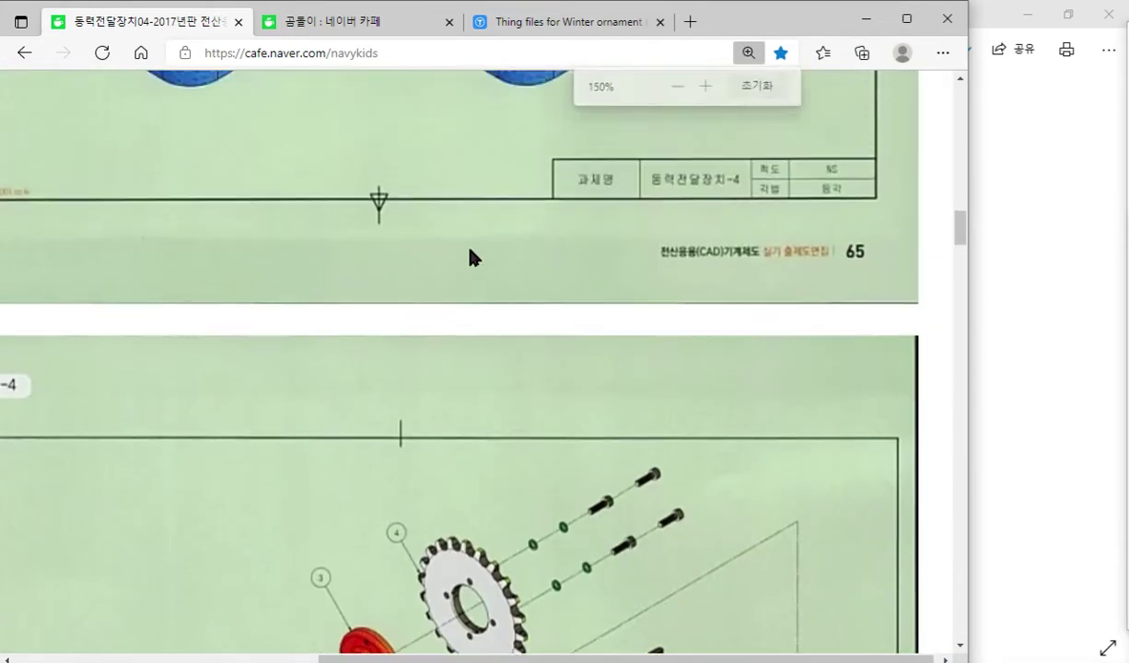
scroll(473, 259, "up", 6)
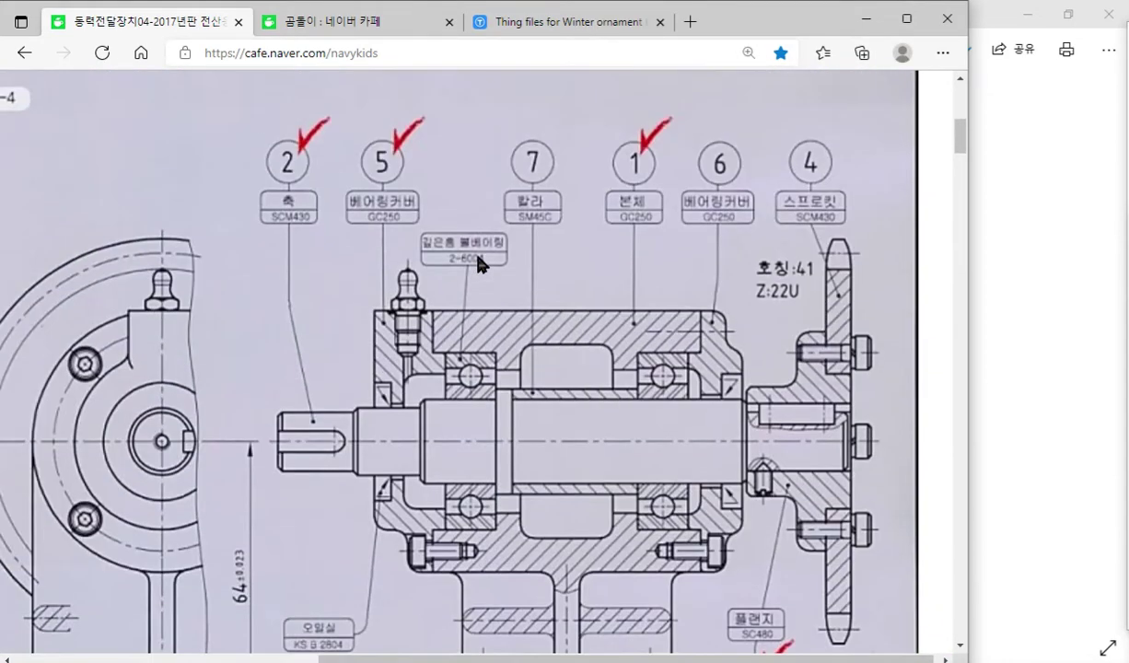
scroll(511, 566, "down", 1)
left_click_drag(506, 659, 416, 659)
left_click_drag(737, 24, 1128, 662)
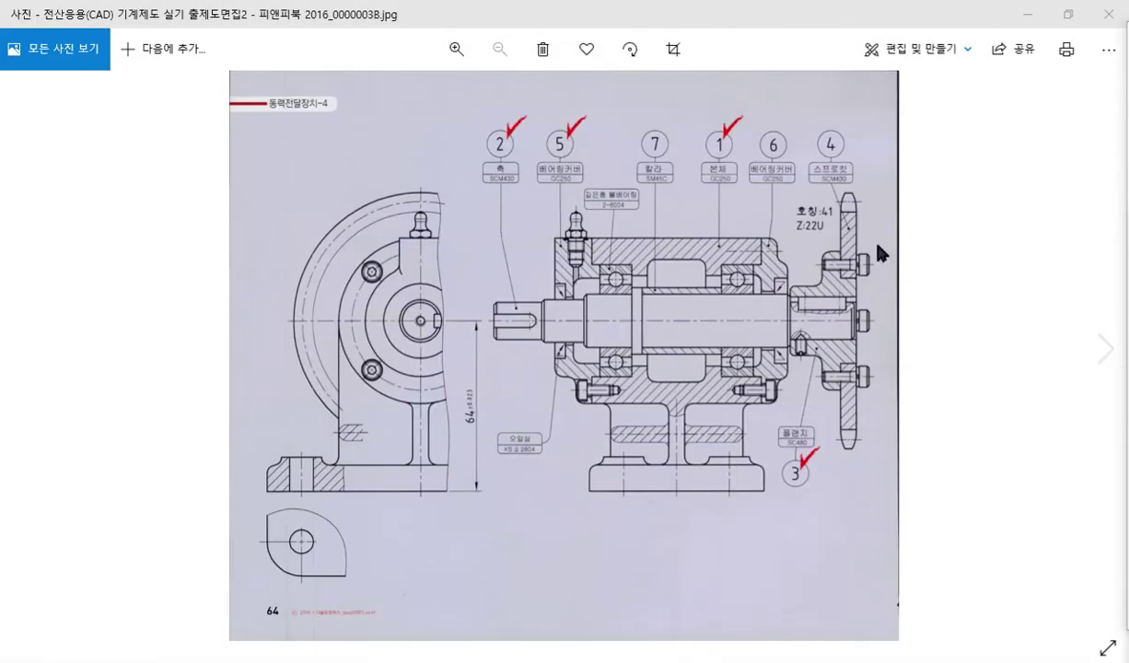
left_click(1069, 15)
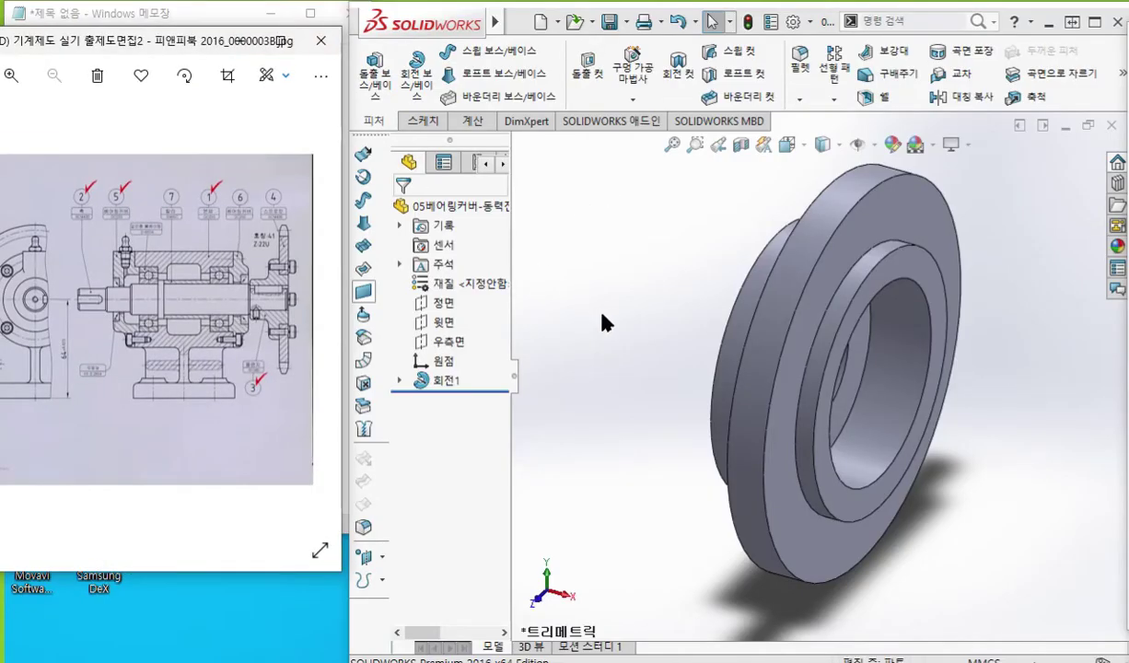
scroll(71, 282, "up", 5)
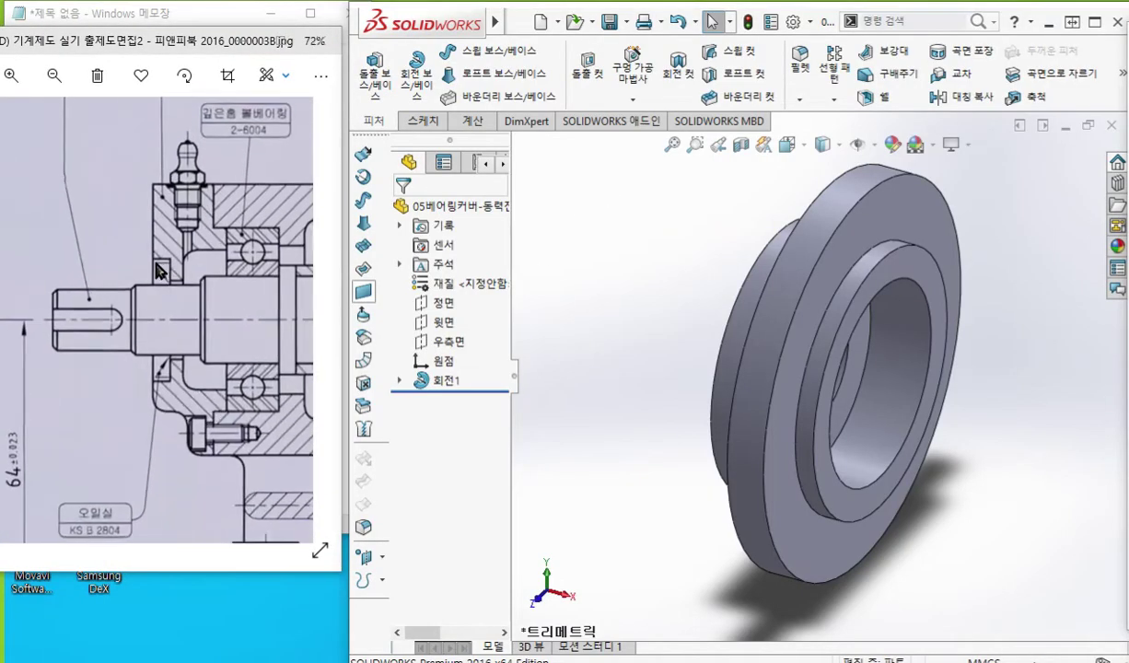
scroll(164, 273, "down", 2)
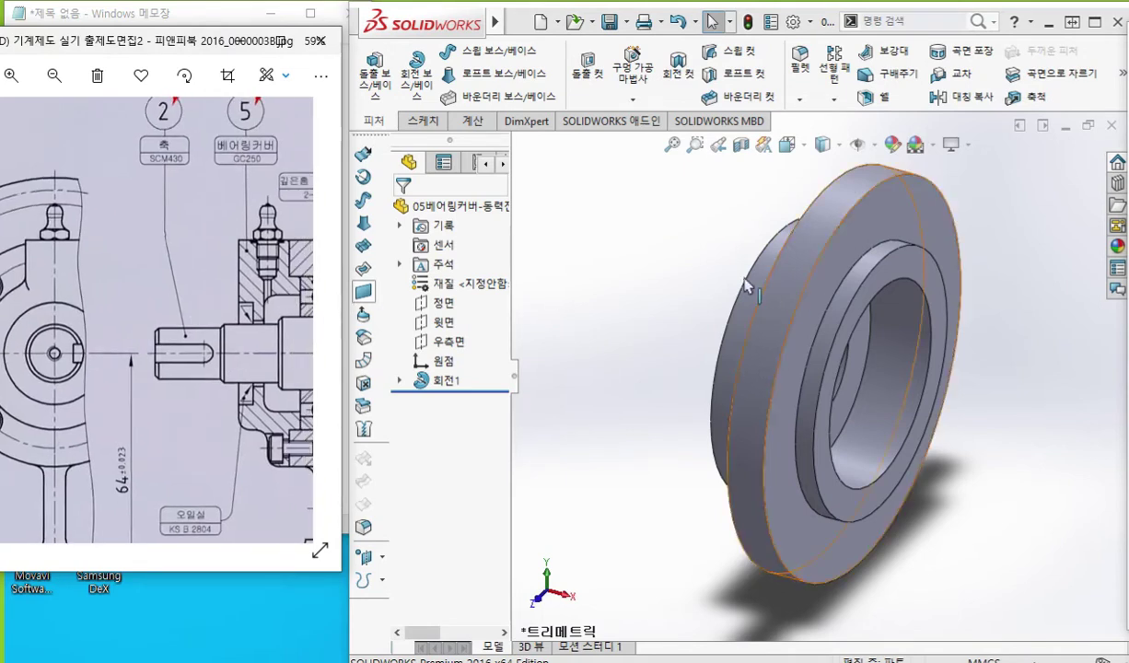
- Select the Top Plane and outline in red a parallel plane above the cover, with parallel marks and an upward arrow
left_click(644, 292)
middle_click_drag(641, 340, 640, 383)
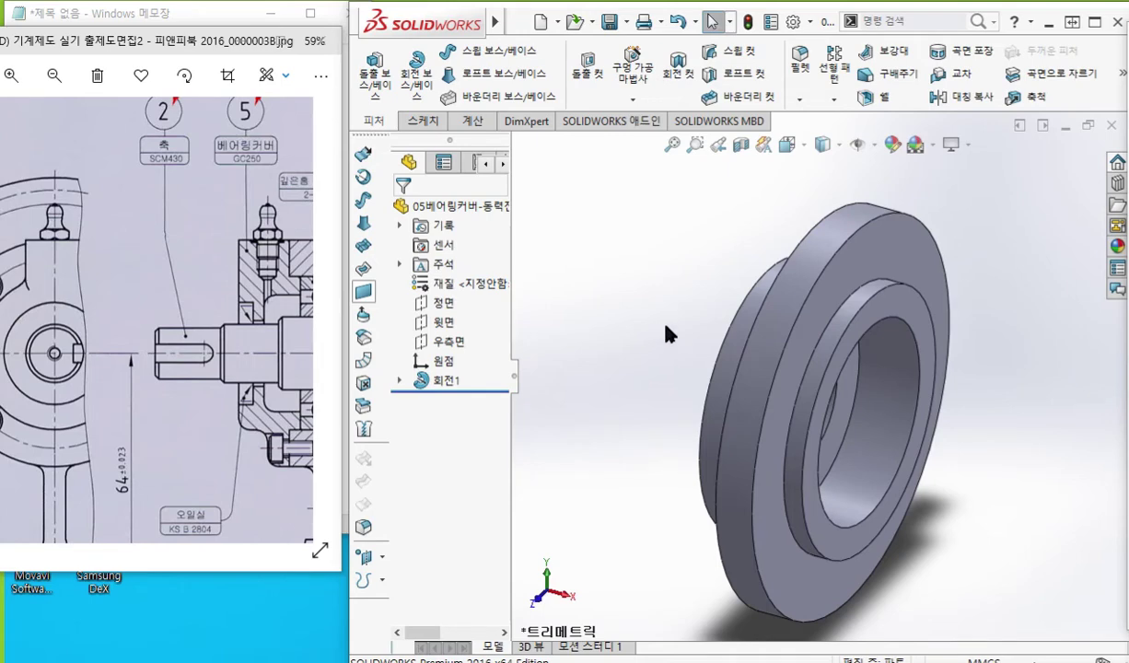
left_click(442, 323)
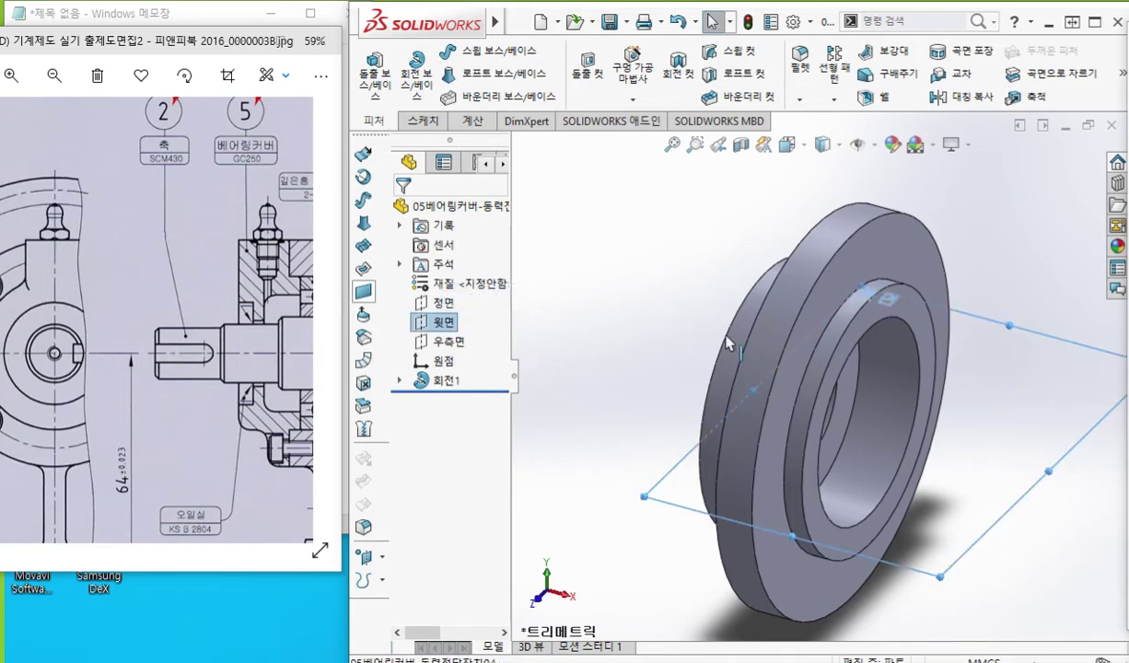
middle_click_drag(664, 336, 843, 394)
key("F8")
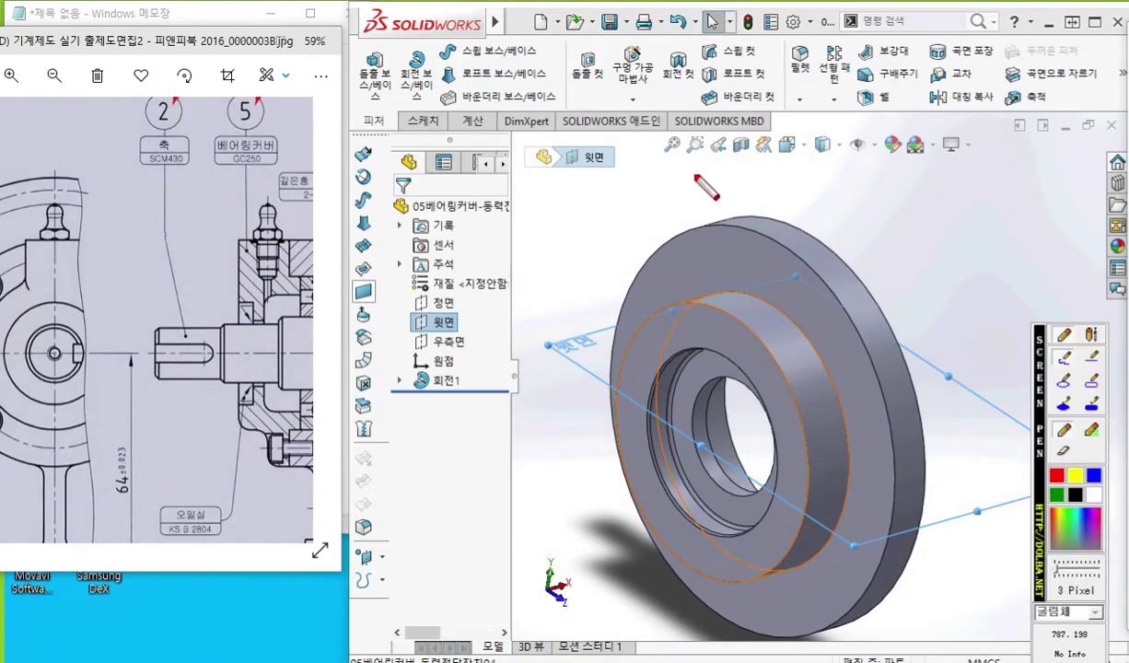
mouse_move(661, 180)
left_mouse_down()
mouse_move(609, 208)
mouse_move(875, 290)
left_mouse_up()
mouse_move(665, 158)
left_mouse_down()
mouse_move(911, 269)
mouse_move(861, 285)
left_mouse_up()
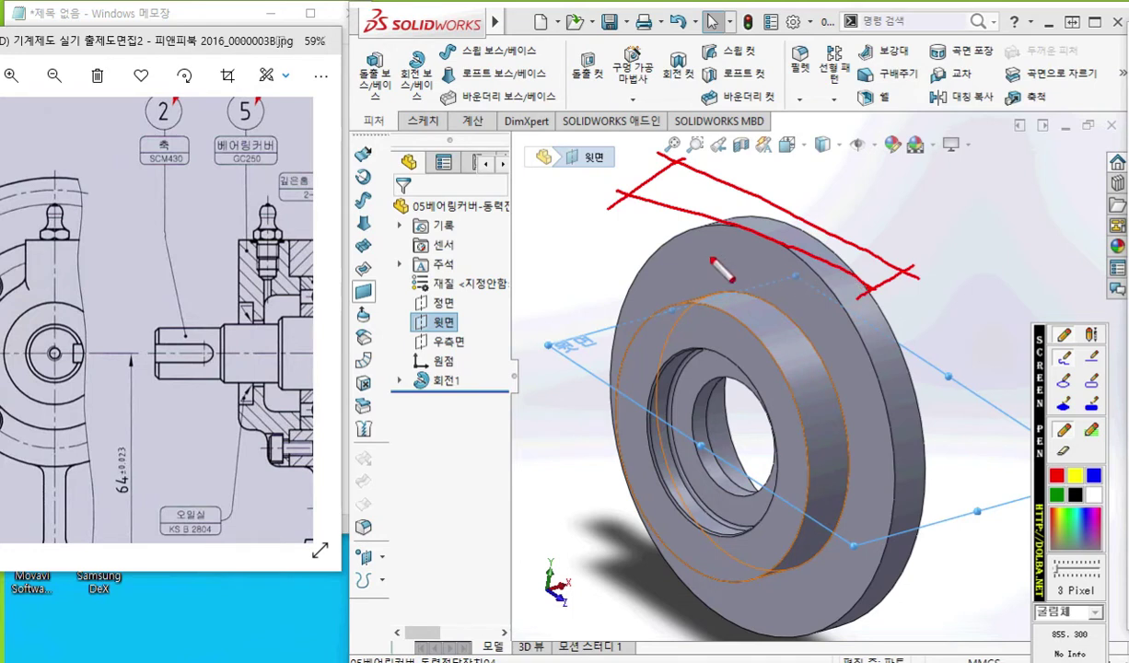
mouse_move(589, 326)
left_mouse_down()
mouse_move(570, 370)
mouse_move(582, 383)
left_mouse_up()
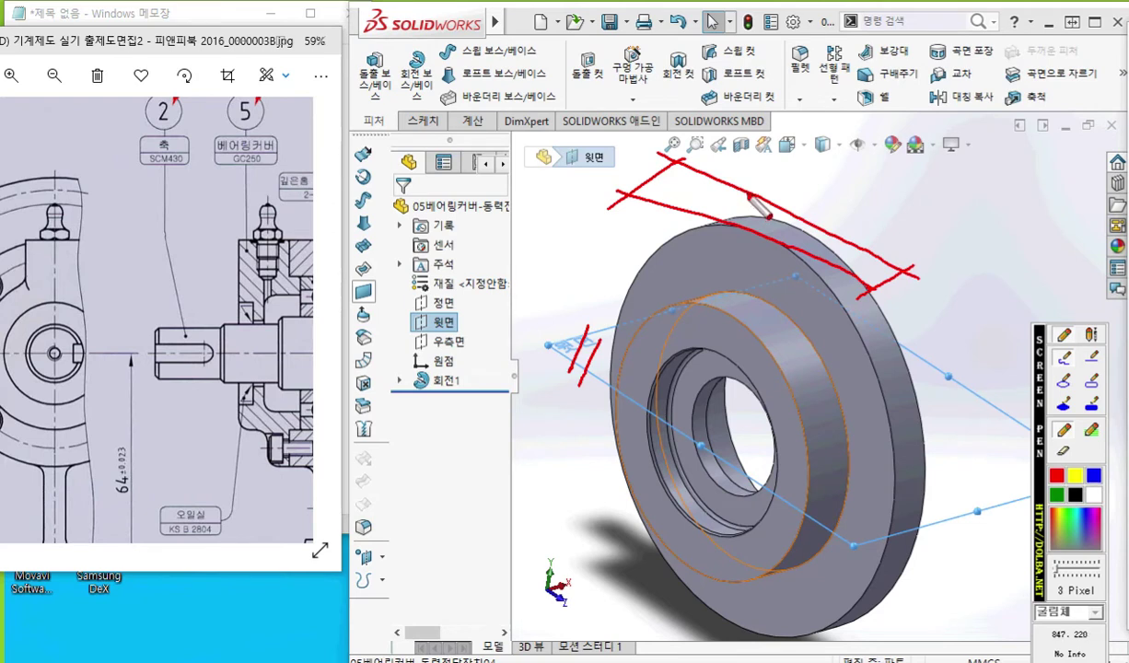
mouse_move(734, 202)
left_mouse_down()
mouse_move(737, 129)
mouse_move(749, 143)
left_mouse_up()
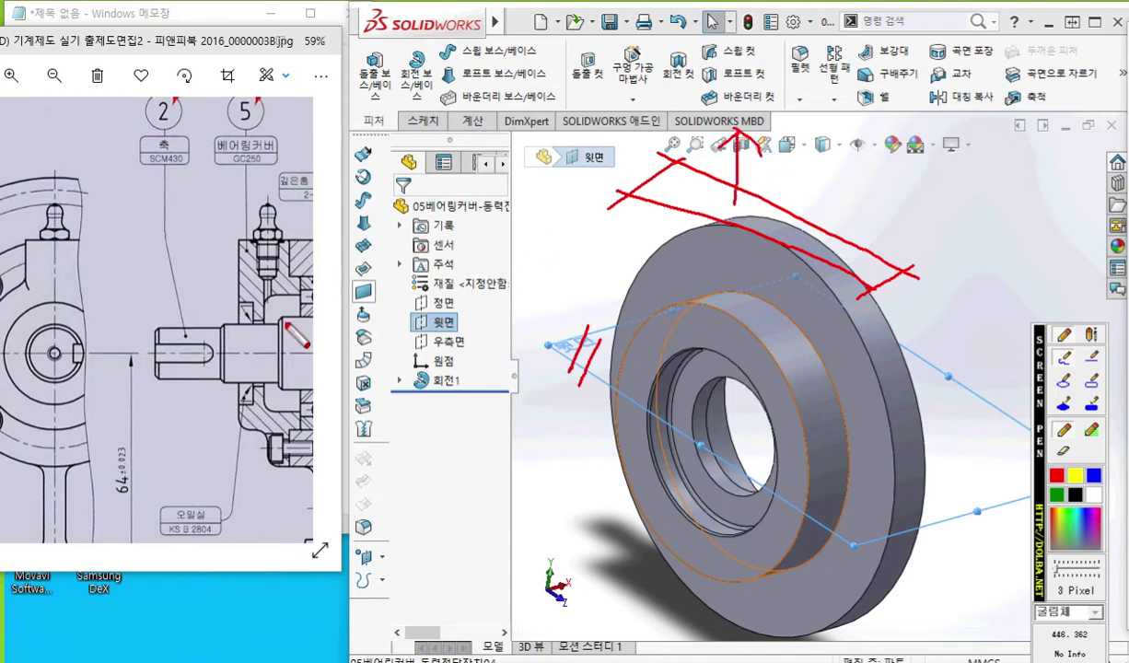
- Mark in red on the section drawing the height from the shaft centreline to the top of the nipple boss
left_click_drag(125, 350, 333, 351)
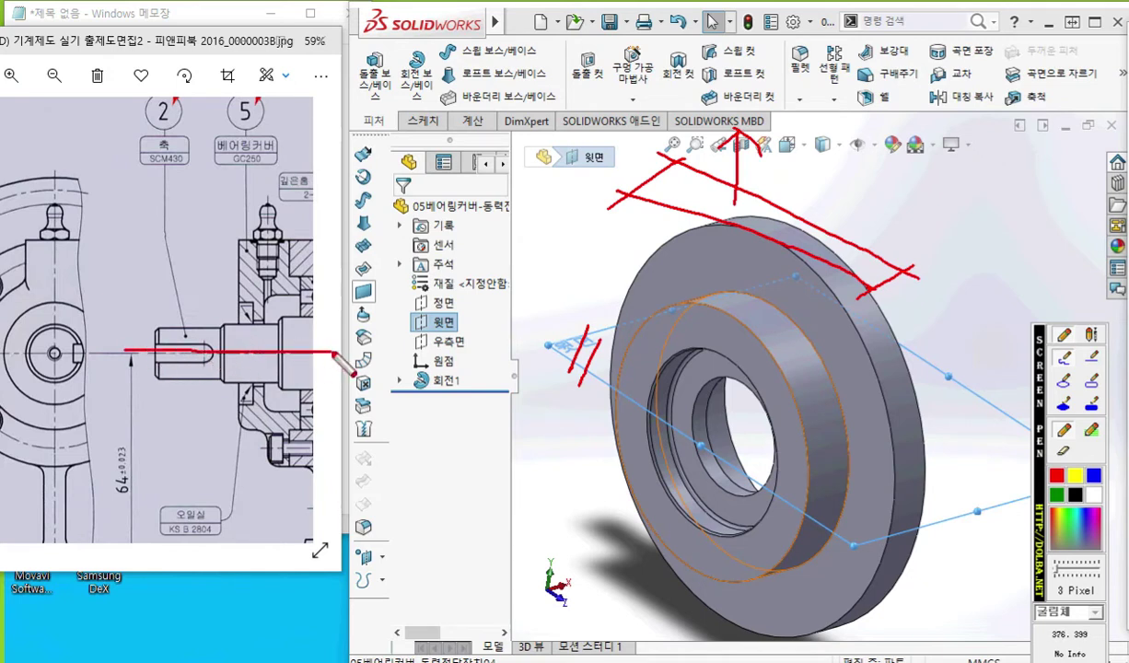
left_click_drag(142, 233, 282, 237)
mouse_move(181, 237)
left_mouse_down()
mouse_move(181, 350)
mouse_move(181, 237)
mouse_move(188, 254)
left_mouse_up()
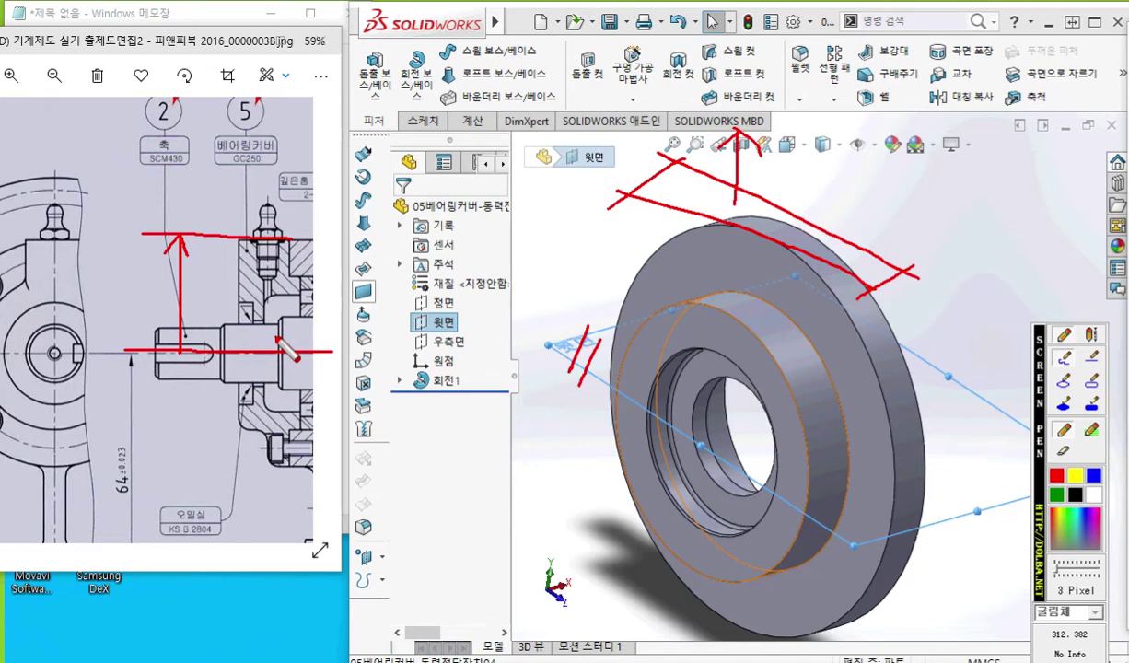
mouse_move(111, 266)
left_mouse_down()
mouse_move(137, 269)
mouse_move(142, 301)
mouse_move(162, 313)
left_mouse_up()
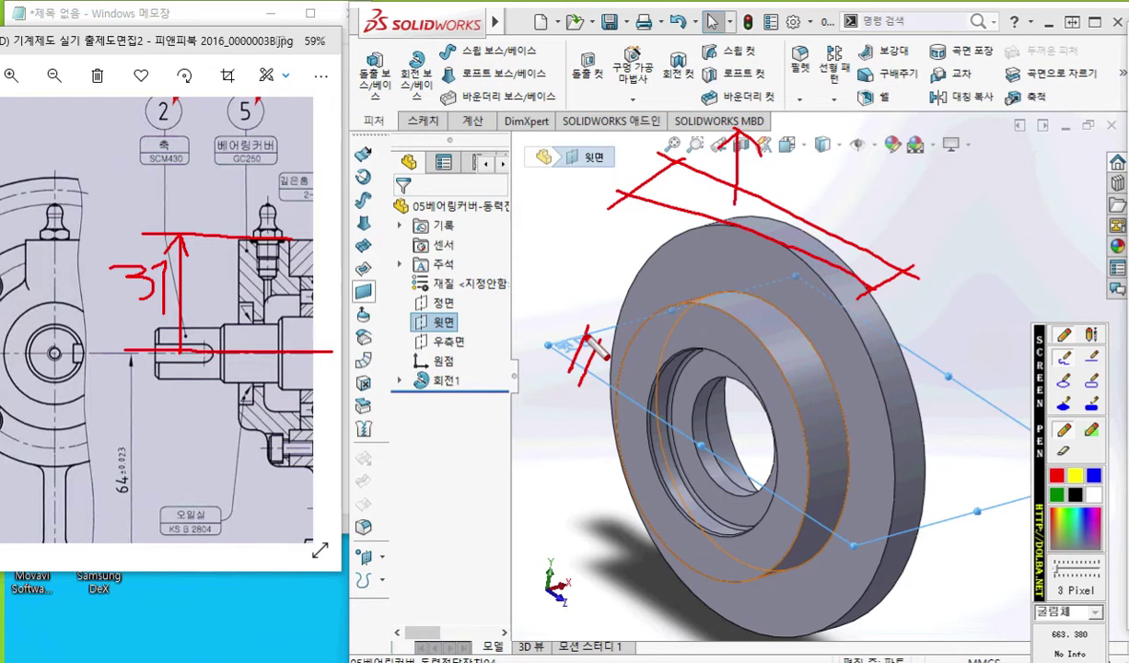
- Note an upward offset of 40 from the Top Plane in red beside the model, and clear the marks and selection
mouse_move(556, 318)
left_mouse_down()
mouse_move(540, 265)
mouse_move(570, 267)
left_mouse_up()
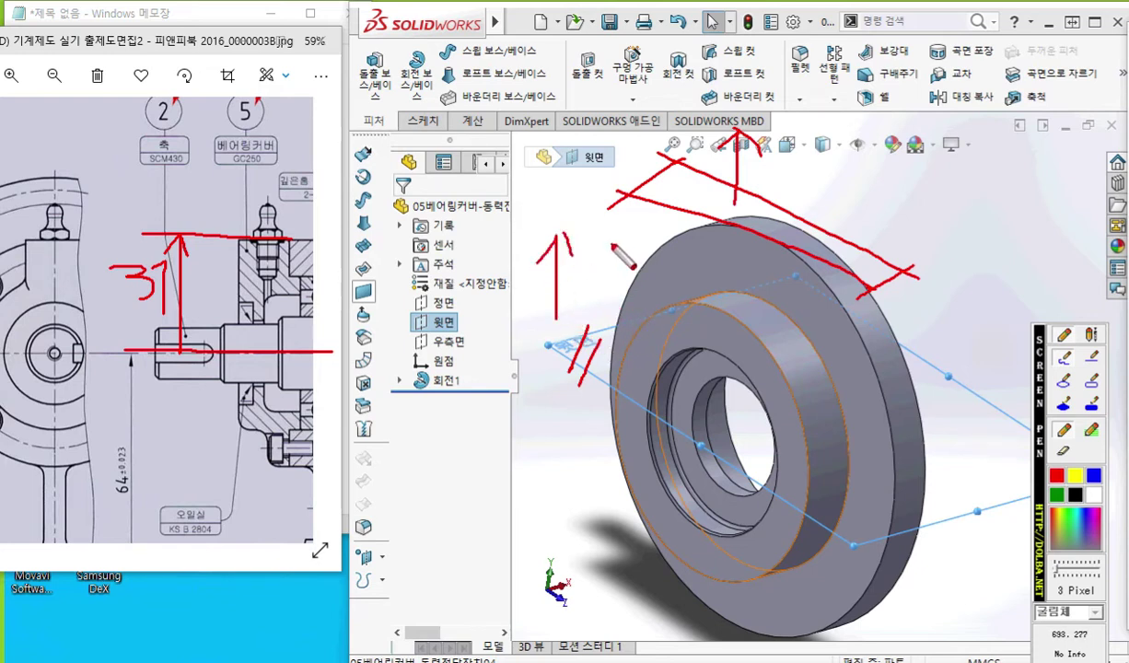
mouse_move(572, 232)
left_mouse_down()
mouse_move(568, 250)
mouse_move(577, 247)
left_mouse_up()
mouse_move(576, 247)
left_mouse_down()
mouse_move(601, 241)
mouse_move(608, 256)
mouse_move(623, 231)
left_mouse_up()
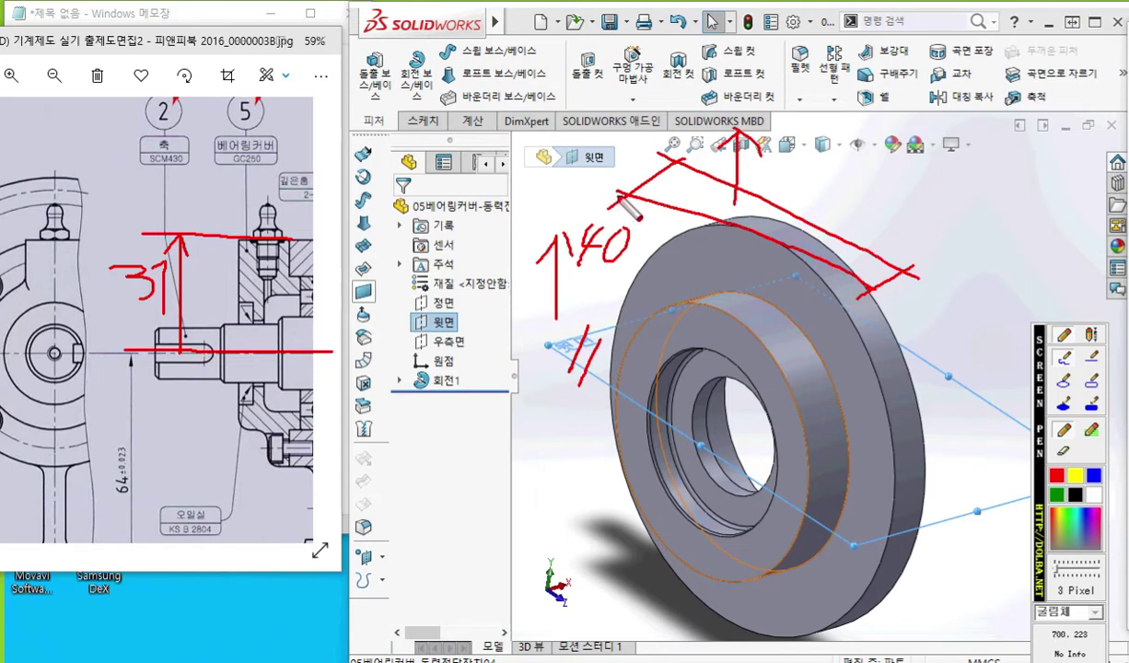
key("Escape")
left_click(943, 221)
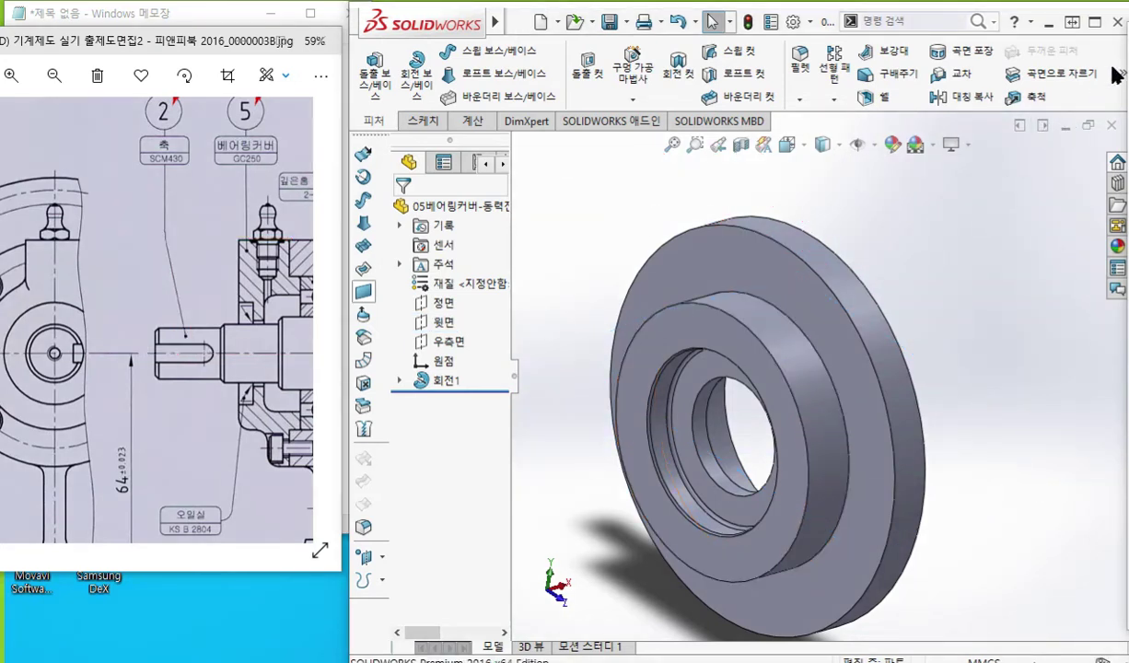
- Start a reference plane with the Top Plane as its first reference
mouse_move(1119, 74)
left_click(900, 149)
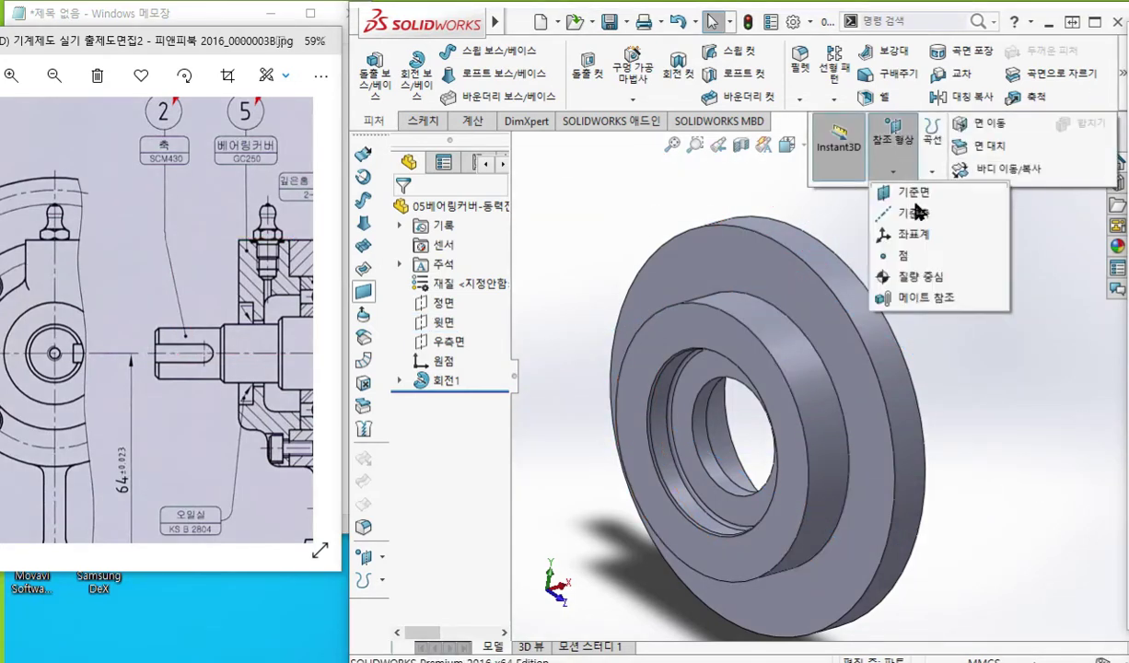
left_click(898, 195)
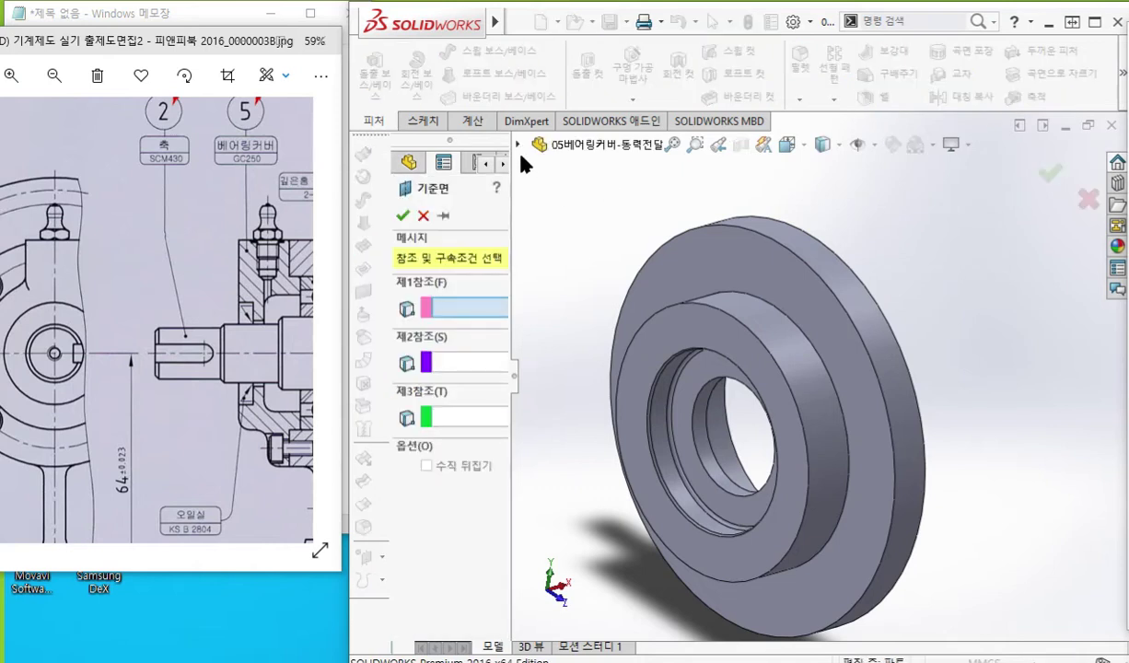
left_click(518, 144)
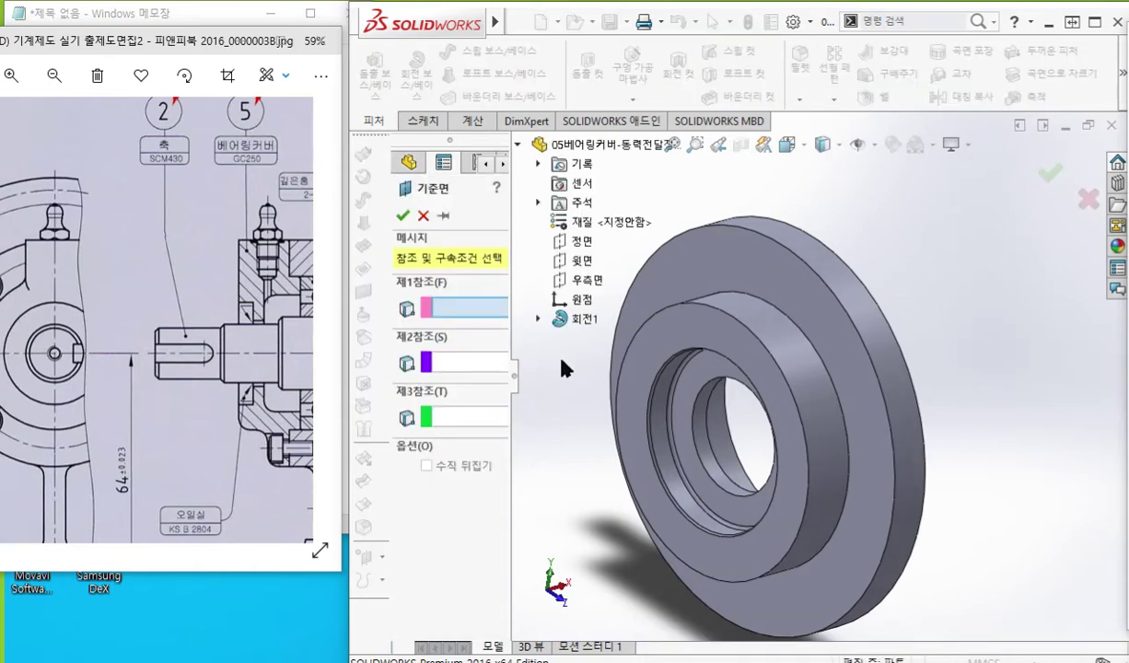
left_click(581, 265)
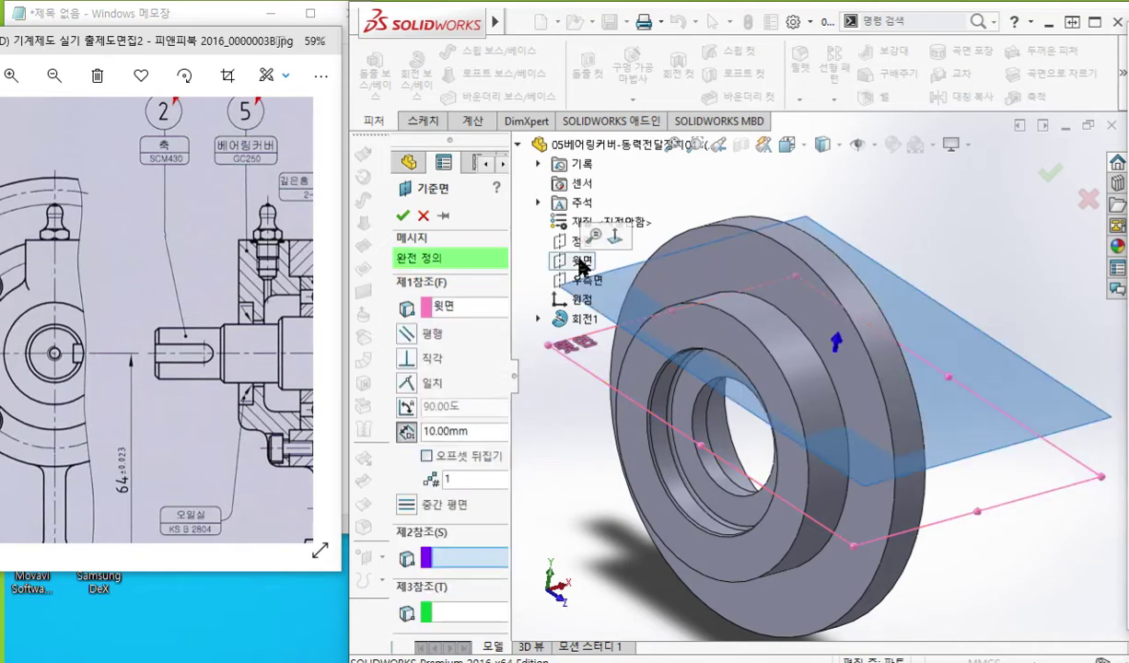
- Mark the Top Plane reference and the offset distance with 40 in red, outline the raised plane, and clear the marks
key("F12")
mouse_move(457, 293)
left_mouse_down()
mouse_move(430, 315)
mouse_move(462, 288)
mouse_move(457, 339)
mouse_move(479, 343)
left_mouse_up()
mouse_move(477, 440)
left_mouse_down()
mouse_move(458, 452)
mouse_move(478, 453)
left_mouse_up()
mouse_move(490, 412)
left_mouse_down()
mouse_move(482, 435)
mouse_move(512, 433)
mouse_move(504, 461)
left_mouse_up()
left_click_drag(523, 418, 521, 422)
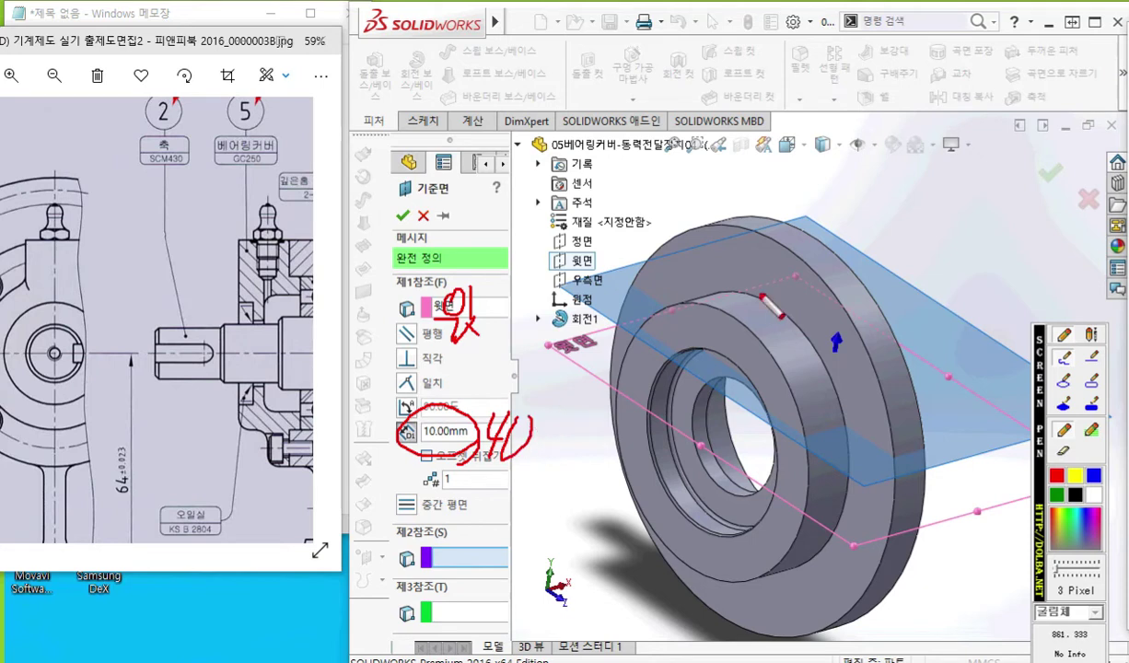
mouse_move(811, 92)
left_mouse_down()
mouse_move(615, 152)
mouse_move(893, 284)
mouse_move(985, 198)
mouse_move(1054, 226)
left_mouse_up()
left_click_drag(924, 303, 1043, 256)
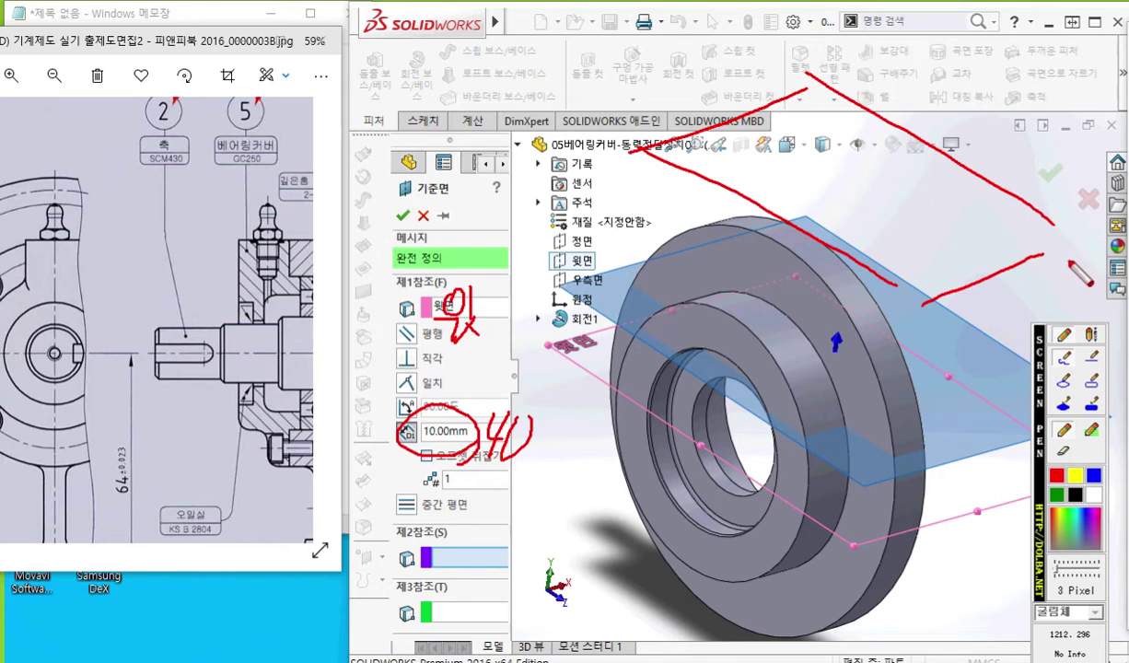
right_click(471, 448)
- Set the reference plane's offset distance to 40 mm and create the plane
double_click(485, 433)
type("40")
key("Return")
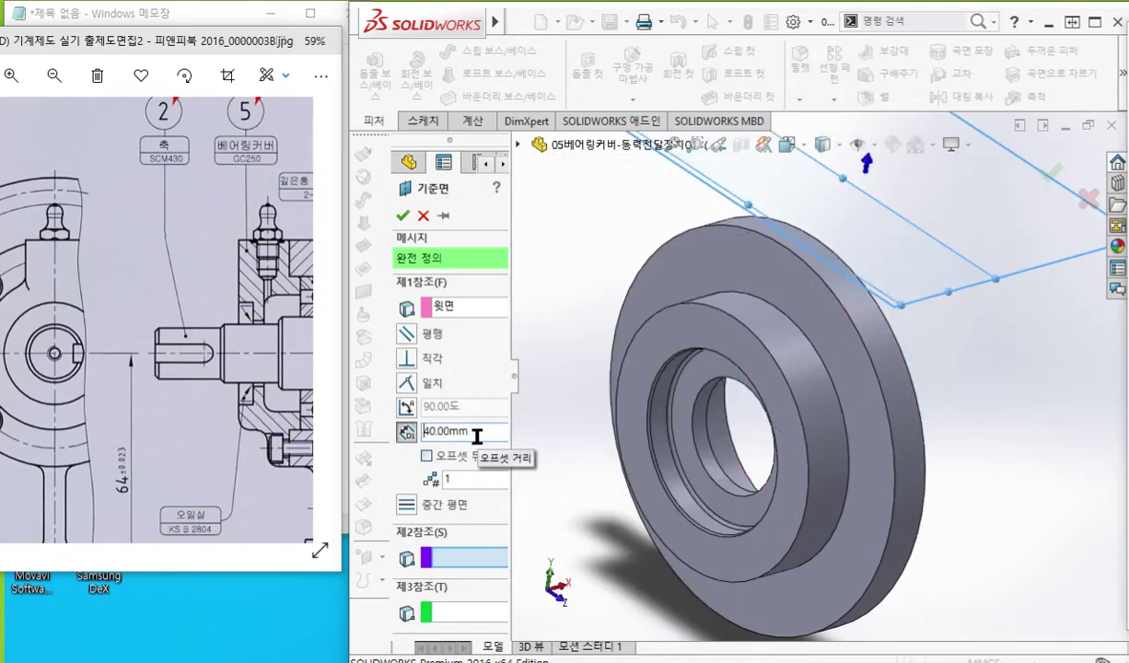
key("Return")
- Open a new sketch on the offset plane above the cover and orient the view normal to it
middle_click_drag(971, 388, 974, 435, "ctrl")
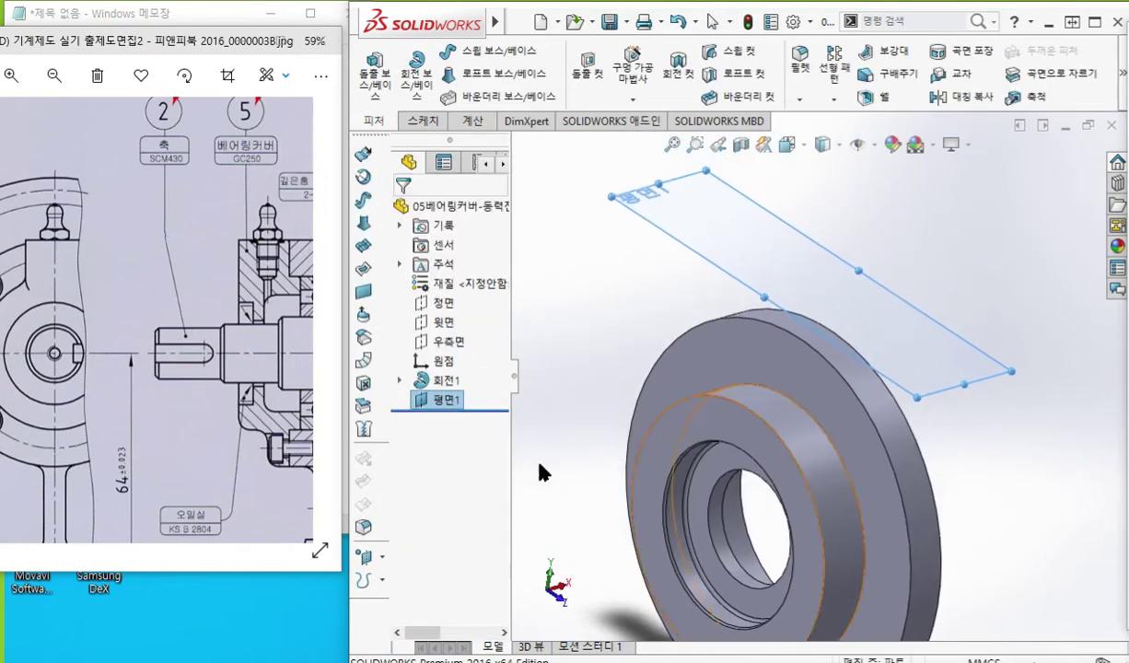
right_click(458, 411)
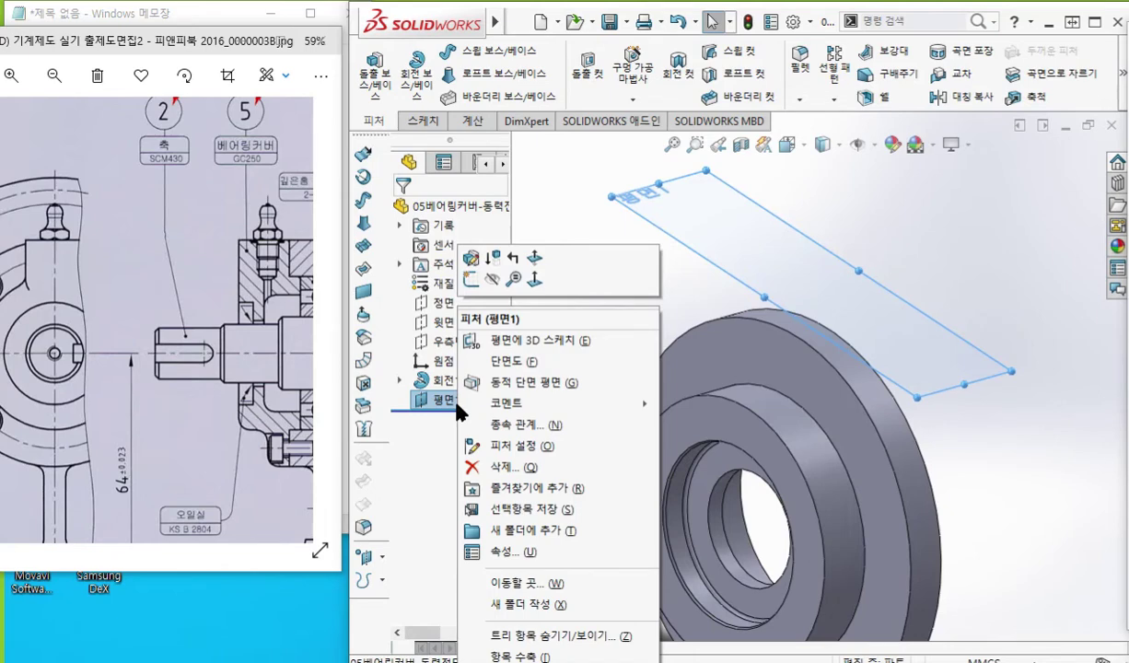
left_click(470, 278)
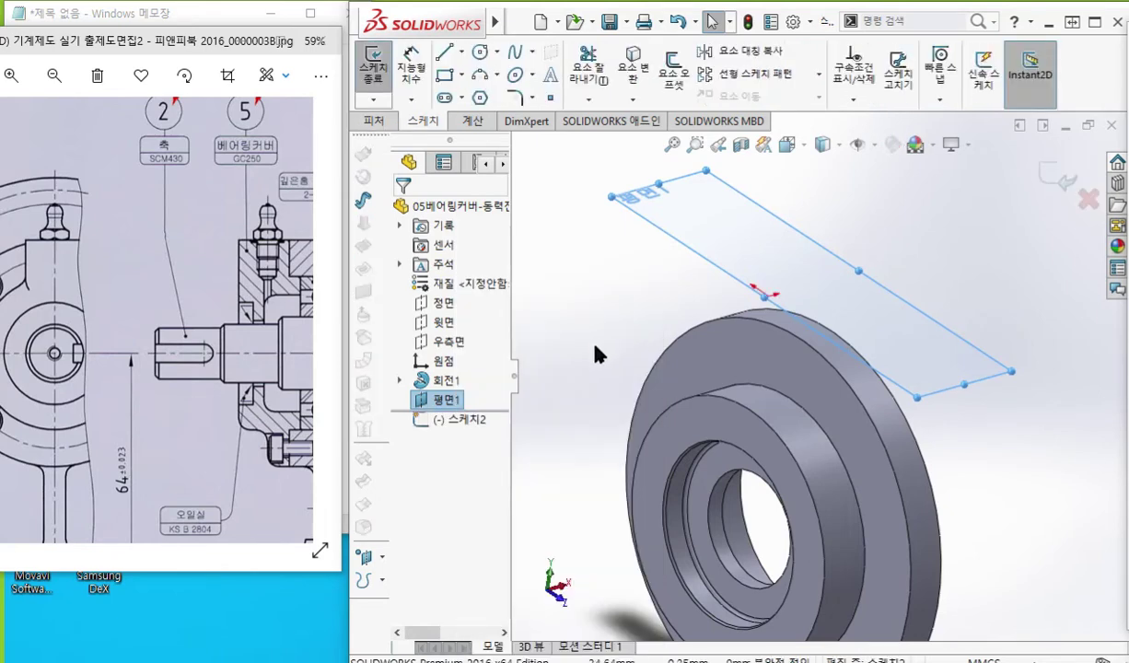
key("ctrl+8")
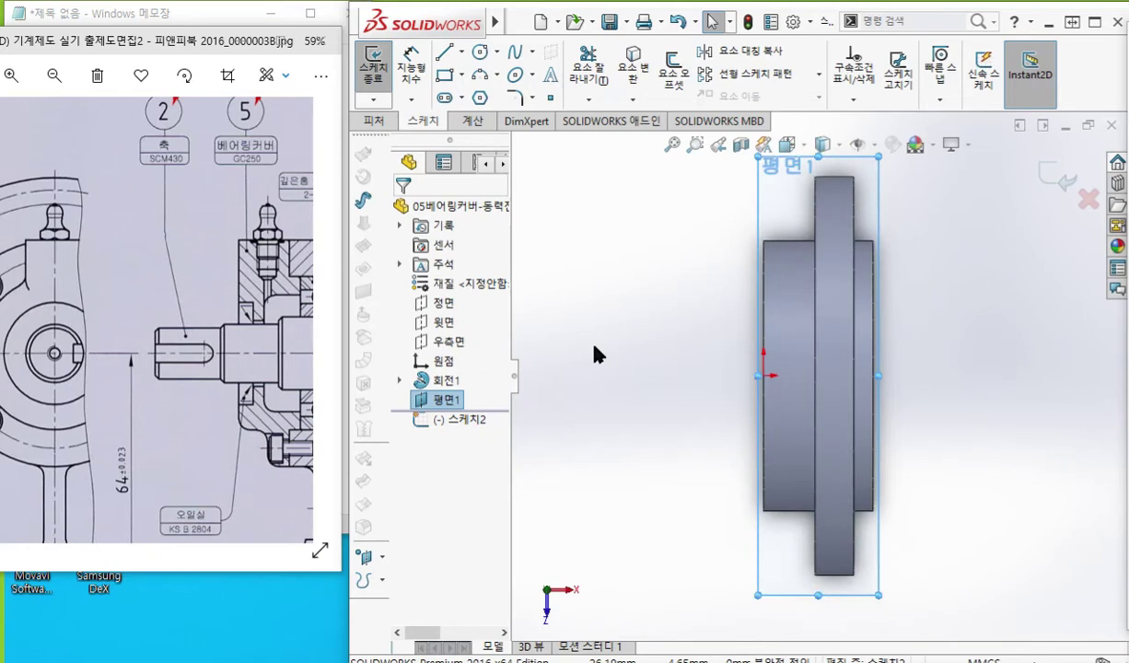
left_click(949, 381)
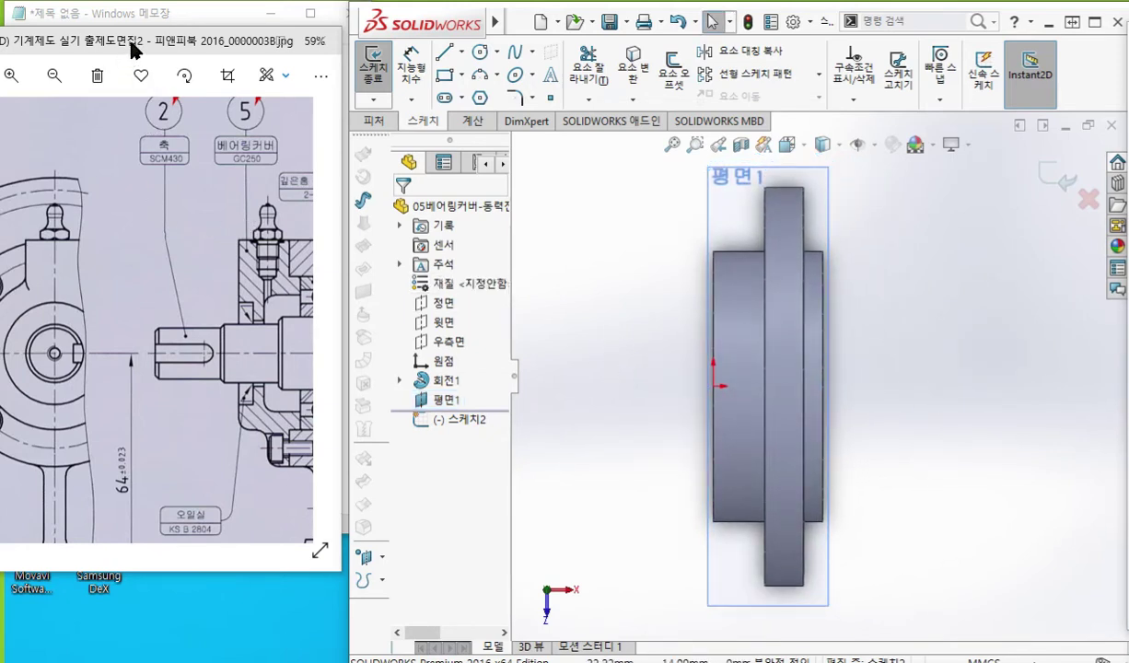
- Reposition the reference drawing and mark the grease nipple centerlines, boss top edge and half-width arrows in red on both views
left_click_drag(138, 44, 179, 77)
key("ctrl+shift+z")
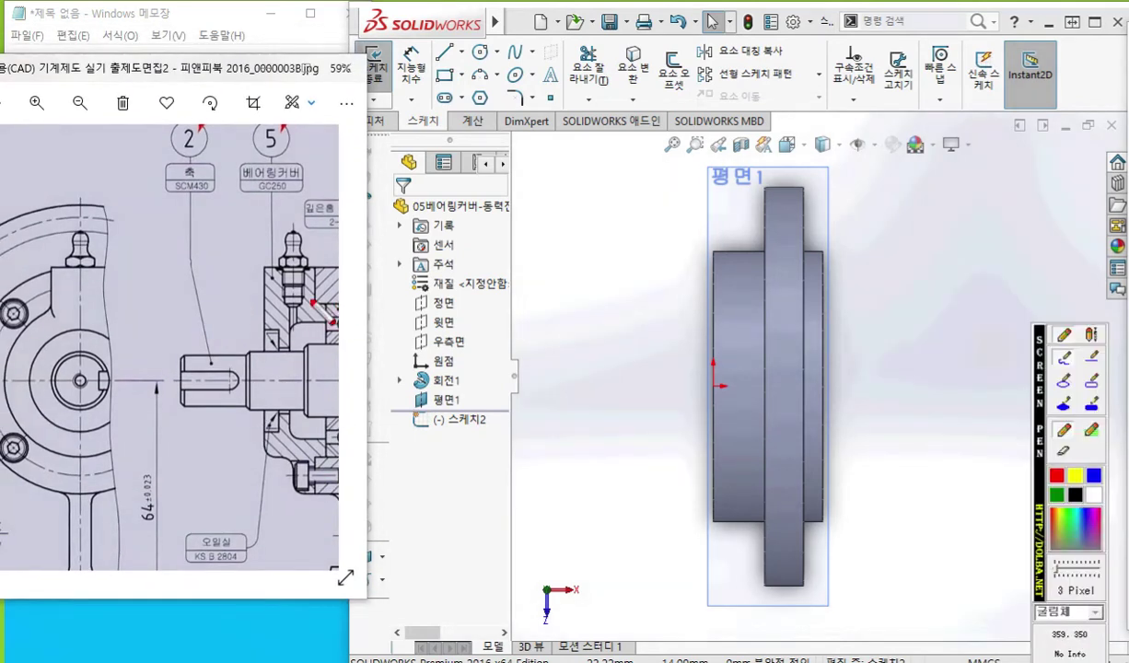
left_click_drag(293, 214, 294, 334)
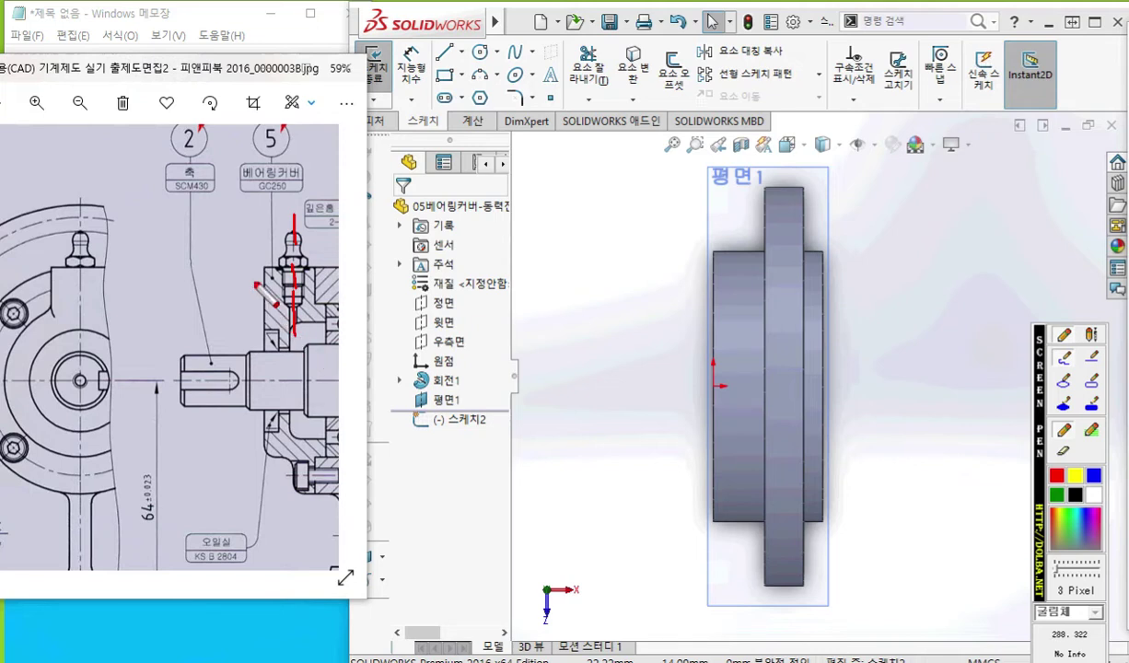
left_click_drag(265, 269, 293, 268)
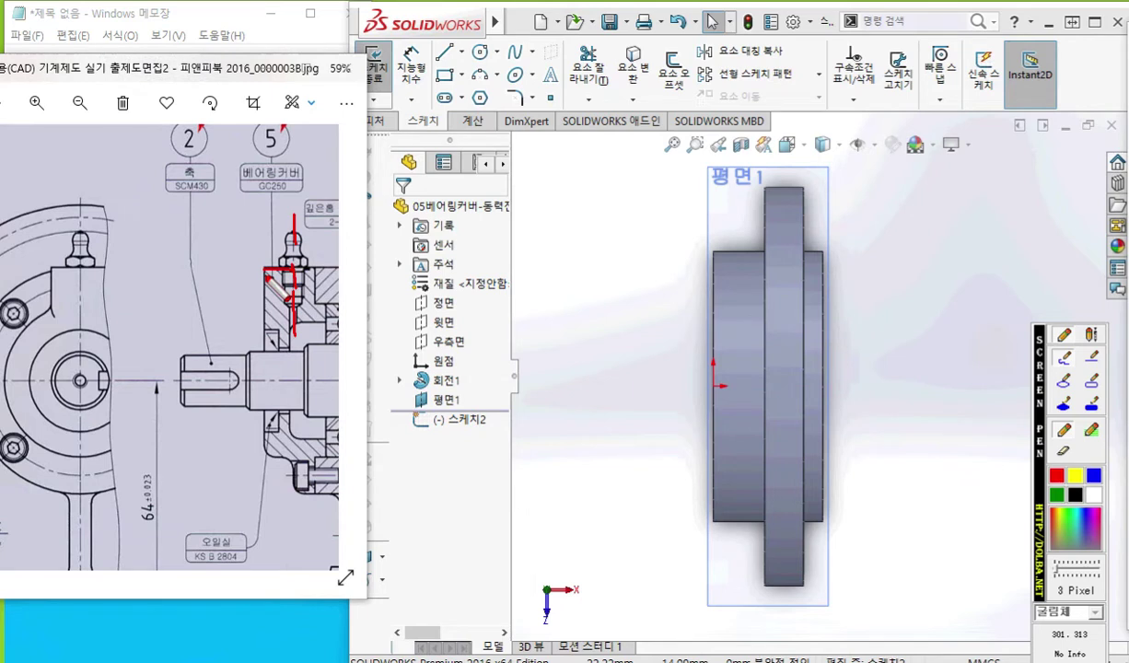
left_click_drag(80, 267, 82, 313)
mouse_move(80, 210)
left_mouse_down()
mouse_move(81, 280)
mouse_move(56, 286)
left_mouse_up()
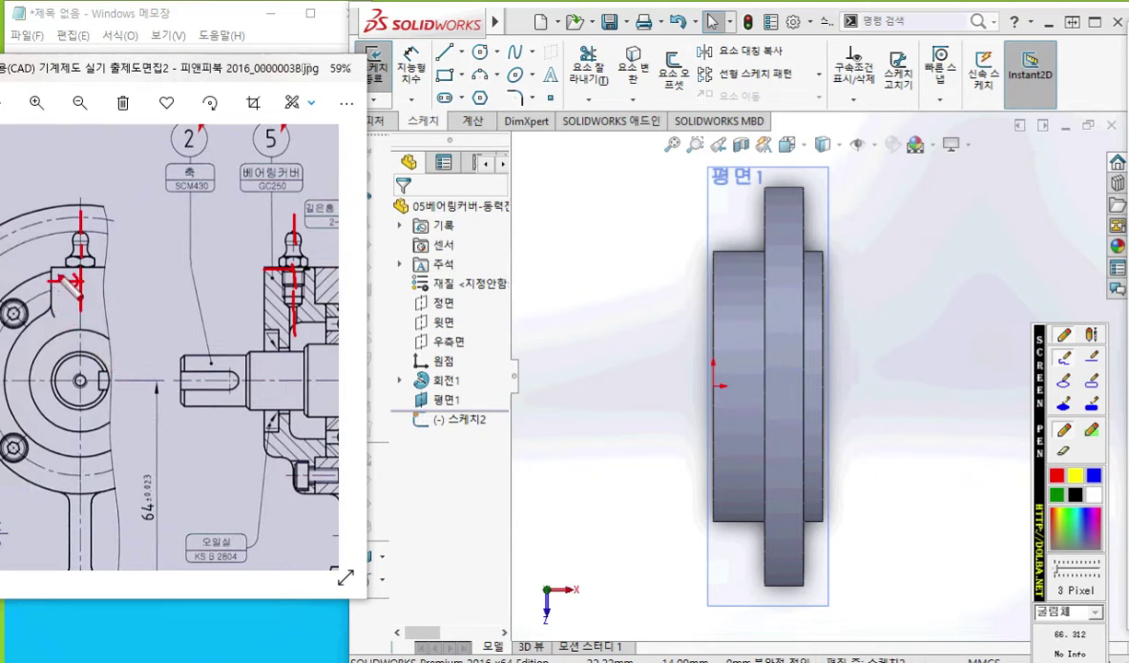
mouse_move(293, 286)
left_mouse_down()
mouse_move(267, 285)
mouse_move(287, 292)
mouse_move(273, 292)
left_mouse_up()
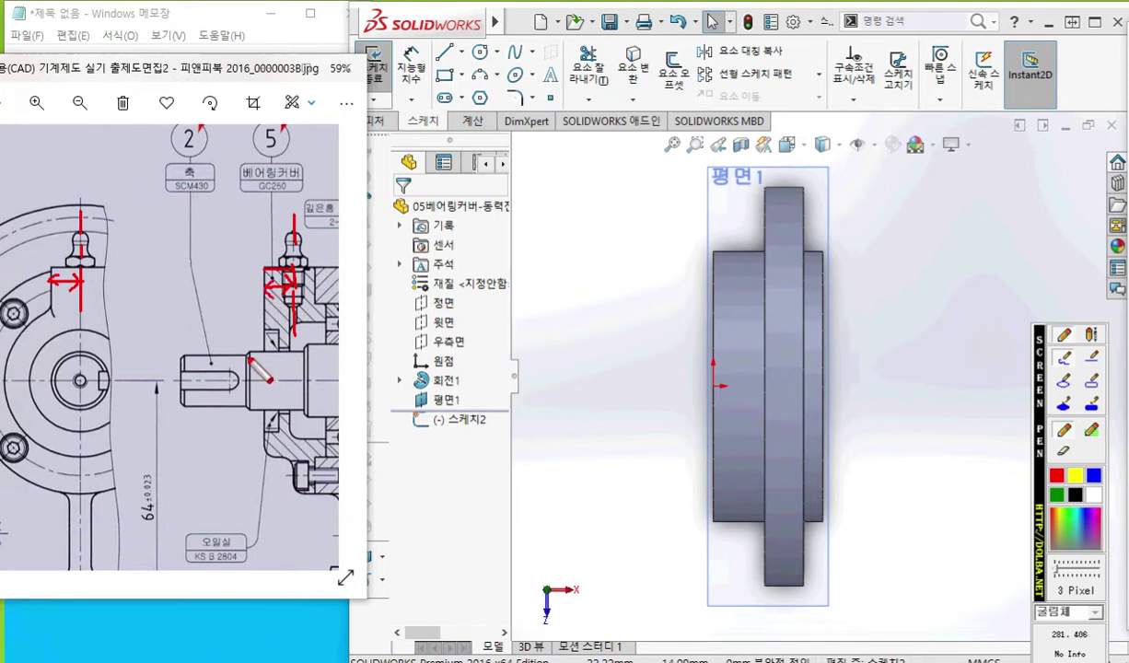
- Sketch the rounded boss outline in red on the drawing, noting its half-width as 8 and its radius as R8
mouse_move(63, 133)
left_mouse_down()
mouse_move(115, 162)
mouse_move(130, 135)
left_mouse_up()
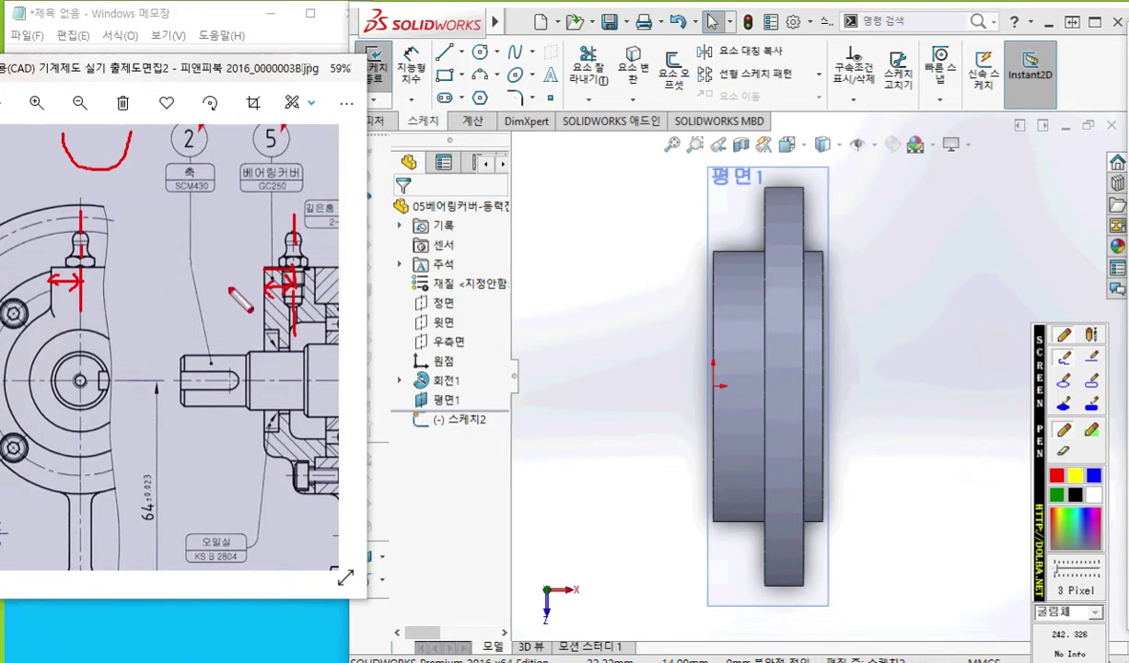
mouse_move(64, 294)
left_mouse_down()
mouse_move(61, 329)
mouse_move(63, 297)
left_mouse_up()
mouse_move(117, 162)
left_mouse_down()
mouse_move(120, 188)
mouse_move(152, 199)
mouse_move(144, 166)
left_mouse_up()
mouse_move(152, 210)
left_mouse_down()
mouse_move(152, 245)
mouse_move(171, 243)
mouse_move(190, 221)
mouse_move(186, 204)
left_mouse_up()
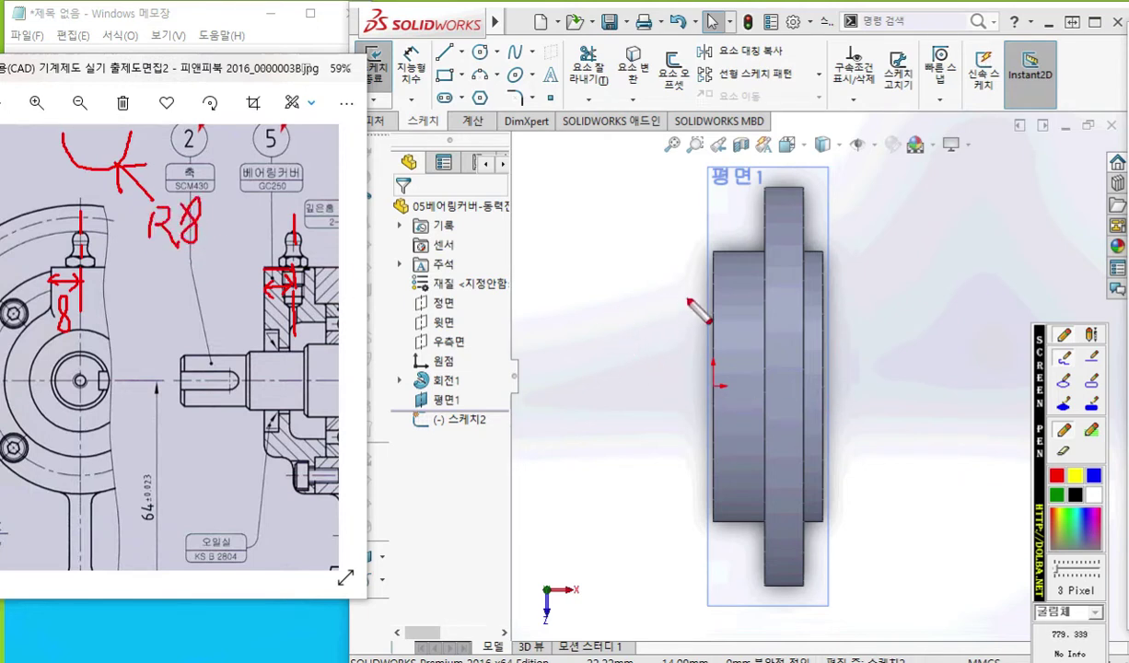
- Draw the boss arc in red over the model, with crosses at its ends and its three picking points numbered 1, 2 and 3
mouse_move(781, 298)
left_mouse_down()
mouse_move(741, 359)
mouse_move(783, 448)
left_mouse_up()
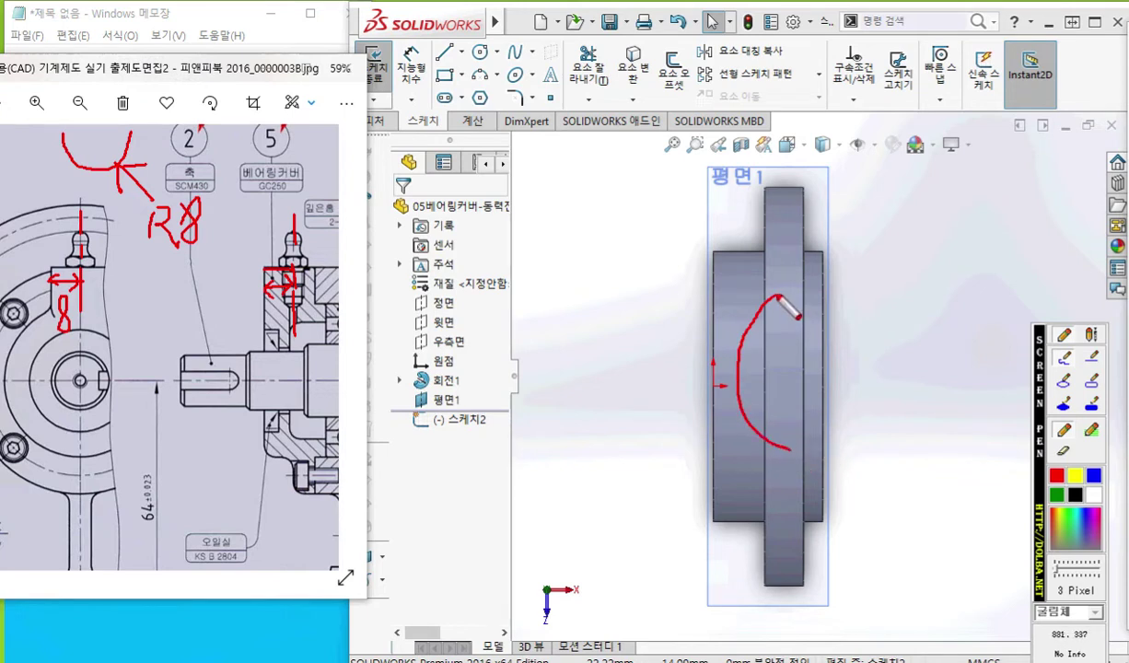
left_click_drag(779, 299, 791, 288)
mouse_move(792, 437)
left_mouse_down()
mouse_move(779, 459)
mouse_move(793, 460)
left_mouse_up()
left_click_drag(814, 292, 808, 307)
left_click_drag(808, 442, 826, 452)
mouse_move(724, 367)
left_mouse_down()
mouse_move(742, 368)
mouse_move(733, 386)
left_mouse_up()
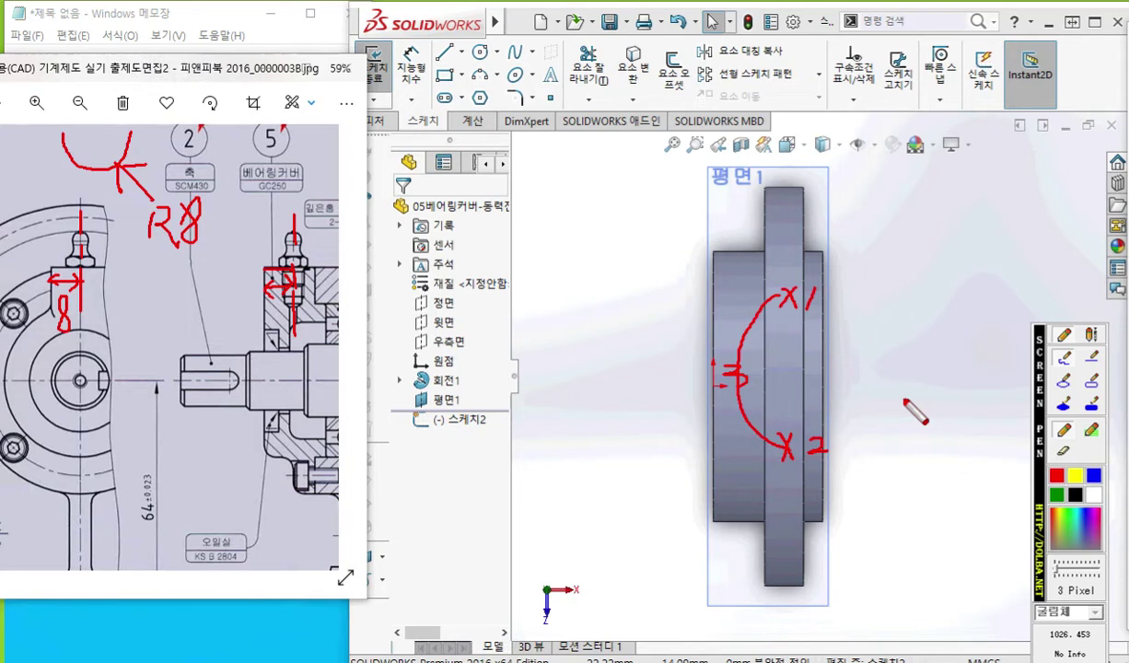
- Highlight the cover's outer end face in red on the drawing and the model, and clear all marks
left_click_drag(267, 262, 266, 472)
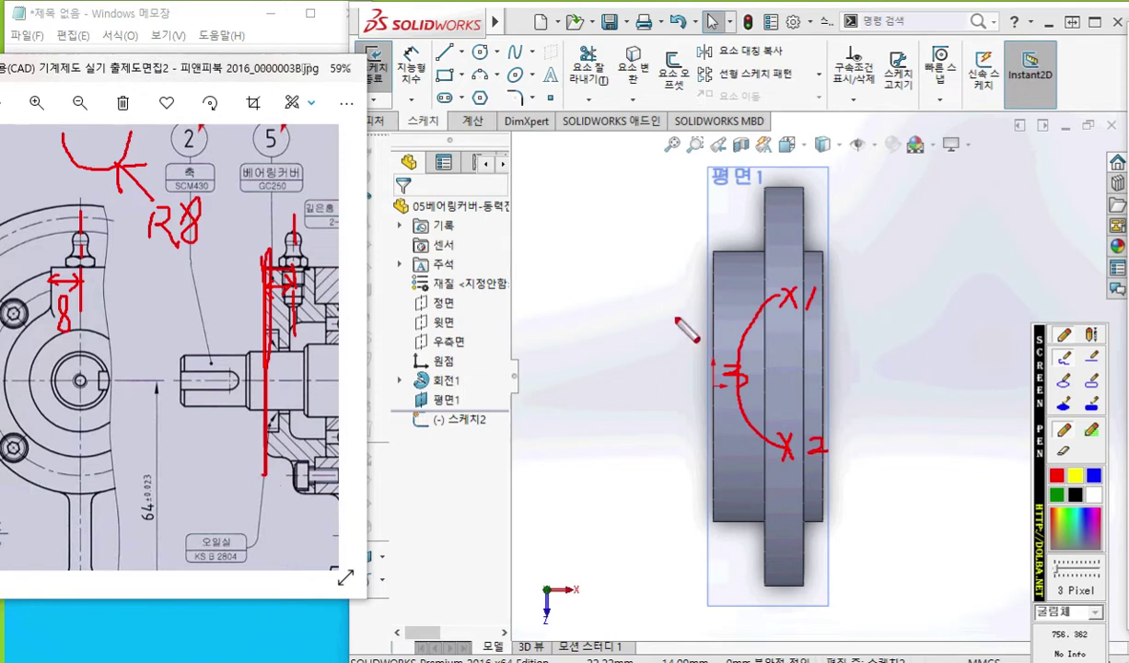
left_click_drag(707, 244, 709, 506)
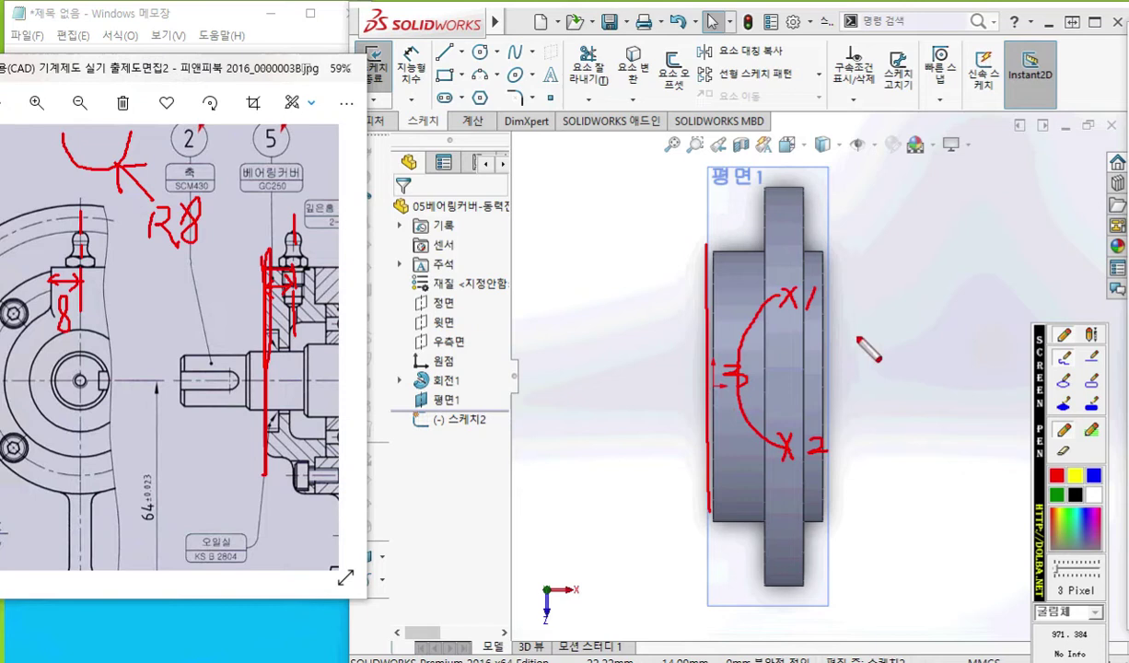
key("Escape")
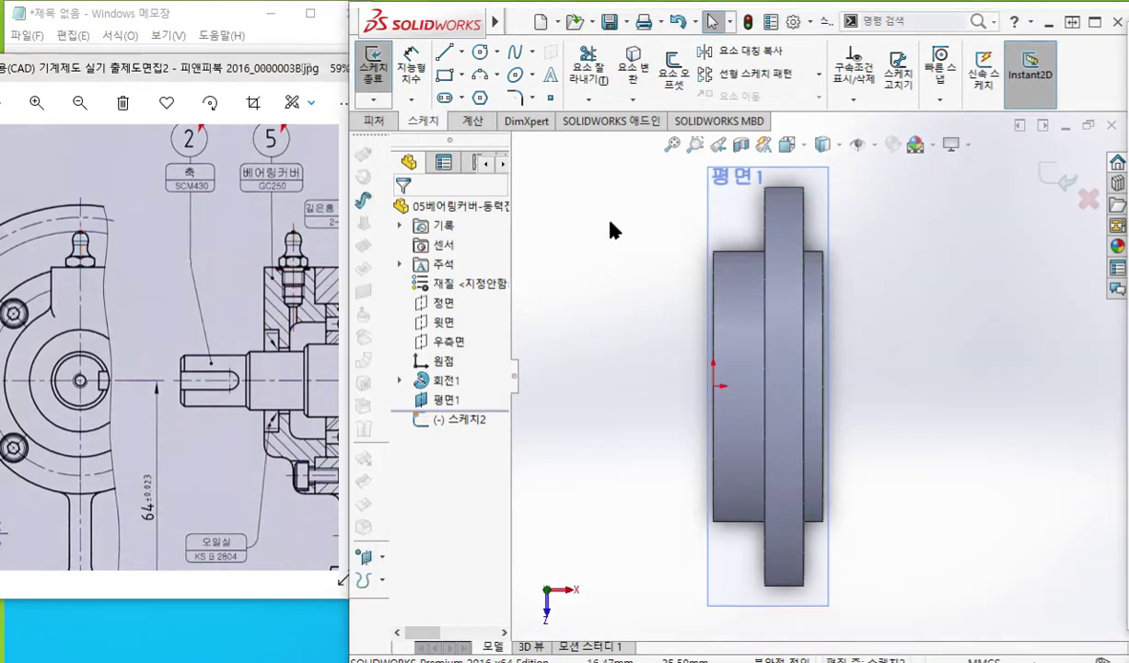
- Sketch a three-point arc of about 15 mm radius across the cover, bulging toward the end face at the origin, and hide the offset plane
left_click(486, 75)
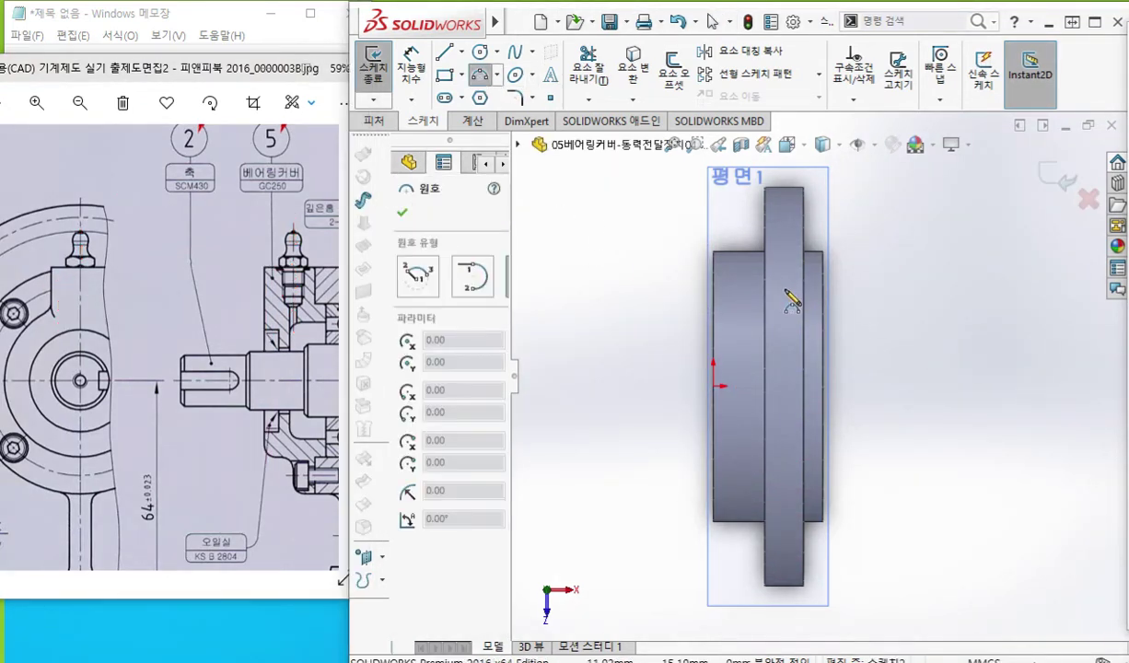
left_click(783, 453)
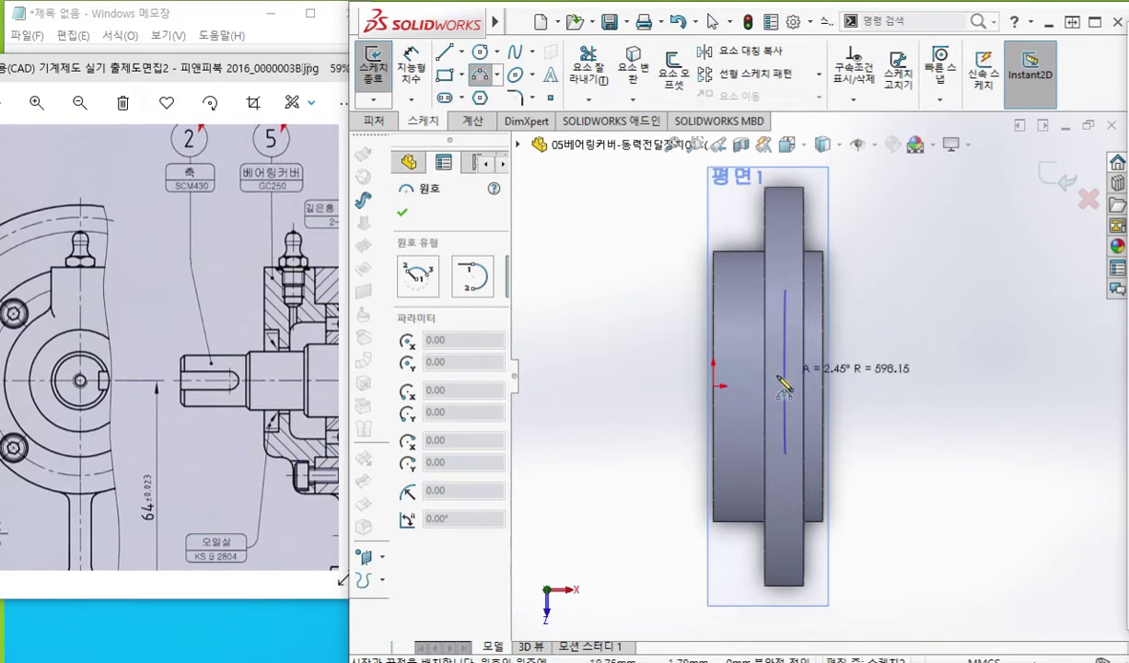
left_click(742, 378)
right_click(920, 319)
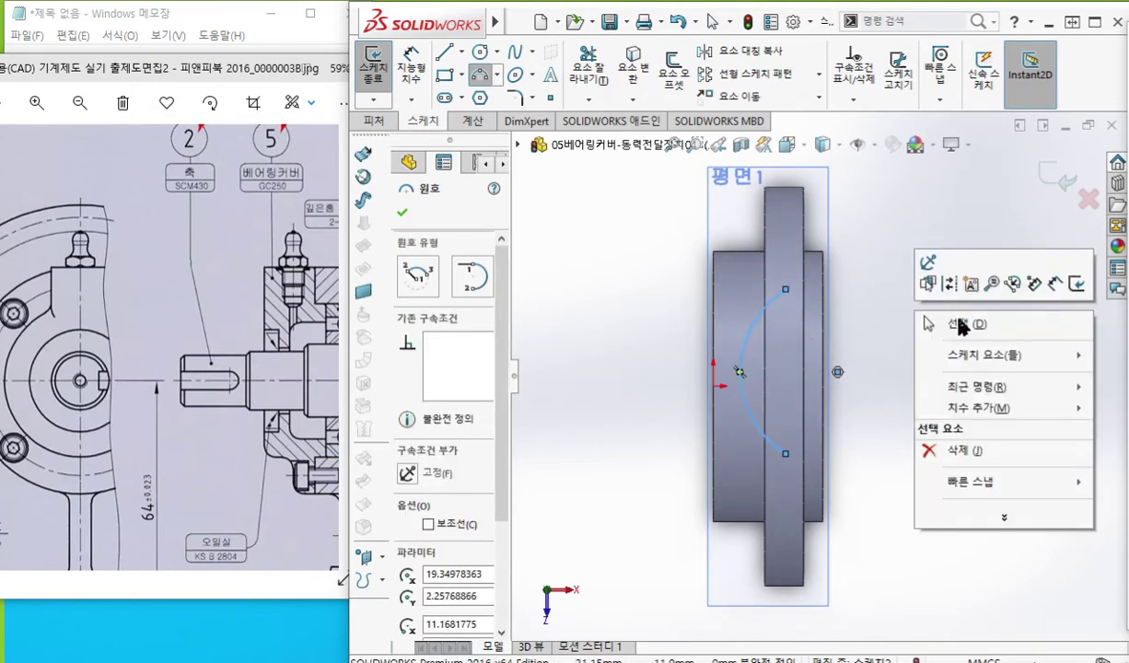
left_click(957, 322)
right_click(449, 402)
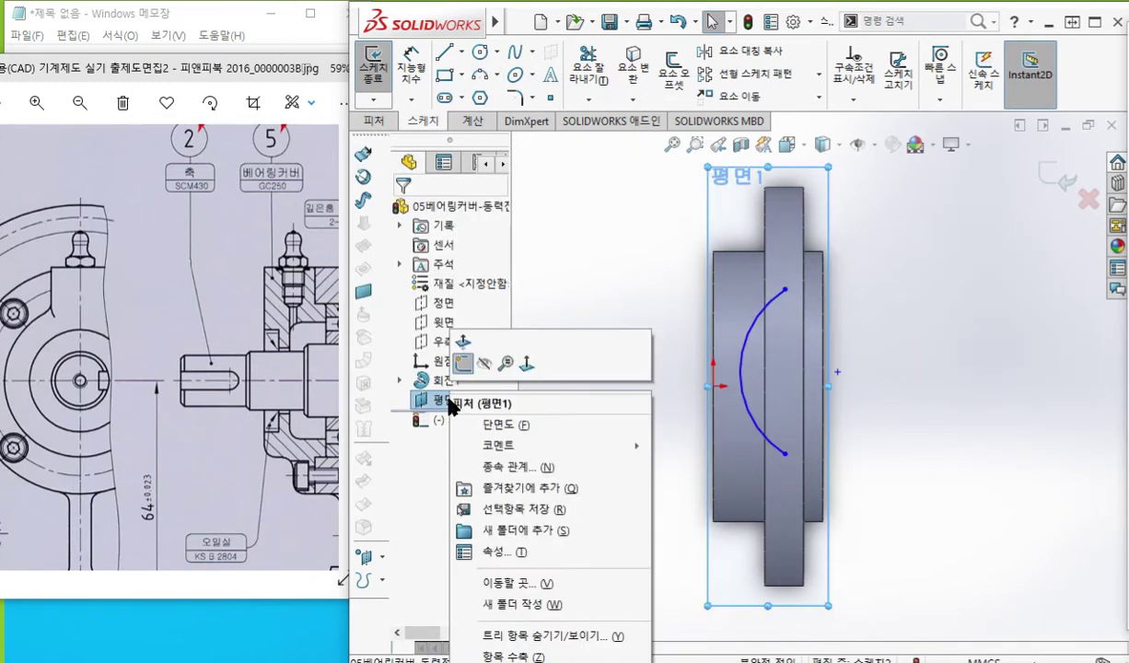
left_click(485, 365)
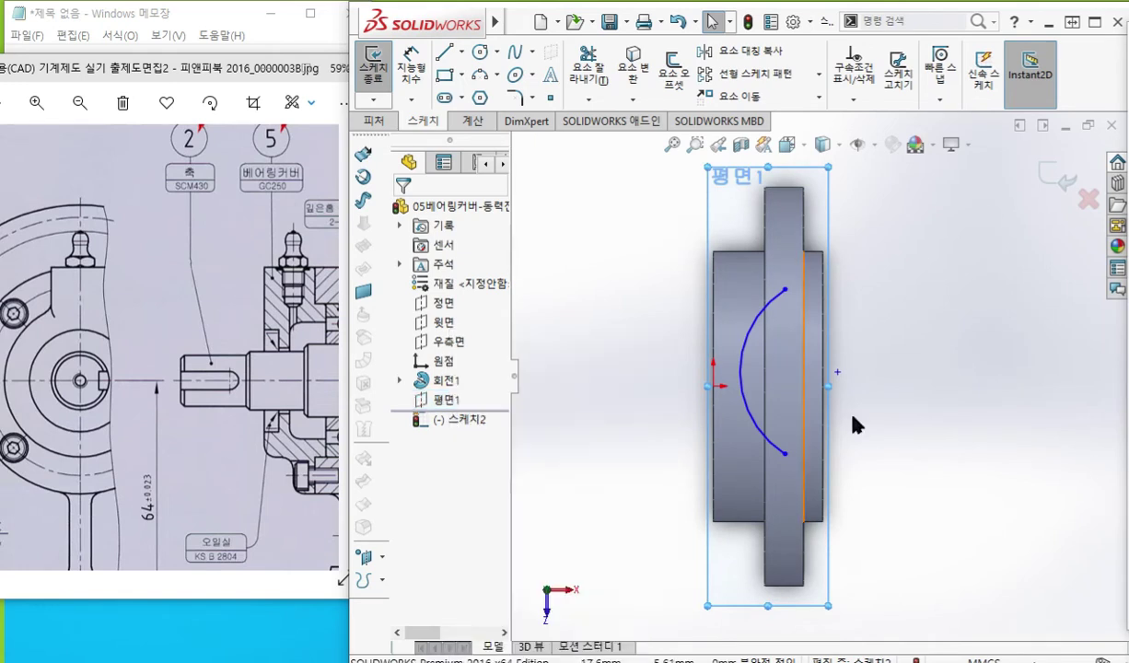
- Make the arc tangent to the cover's end-face edge at the origin side
scroll(833, 419, "down", 2)
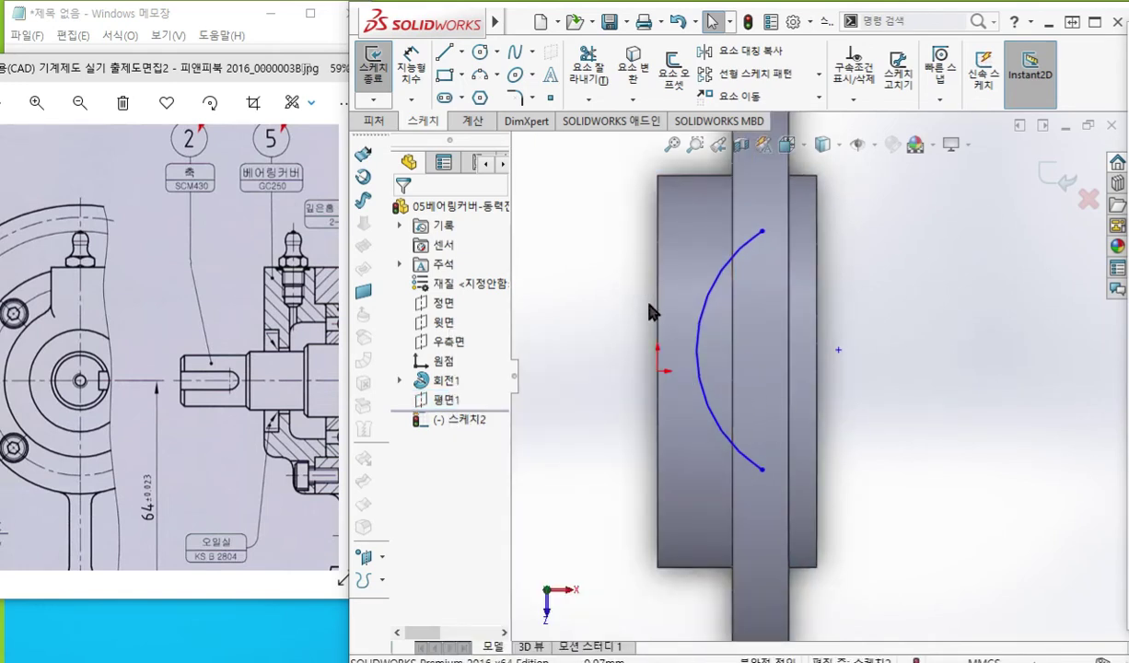
left_click(705, 325)
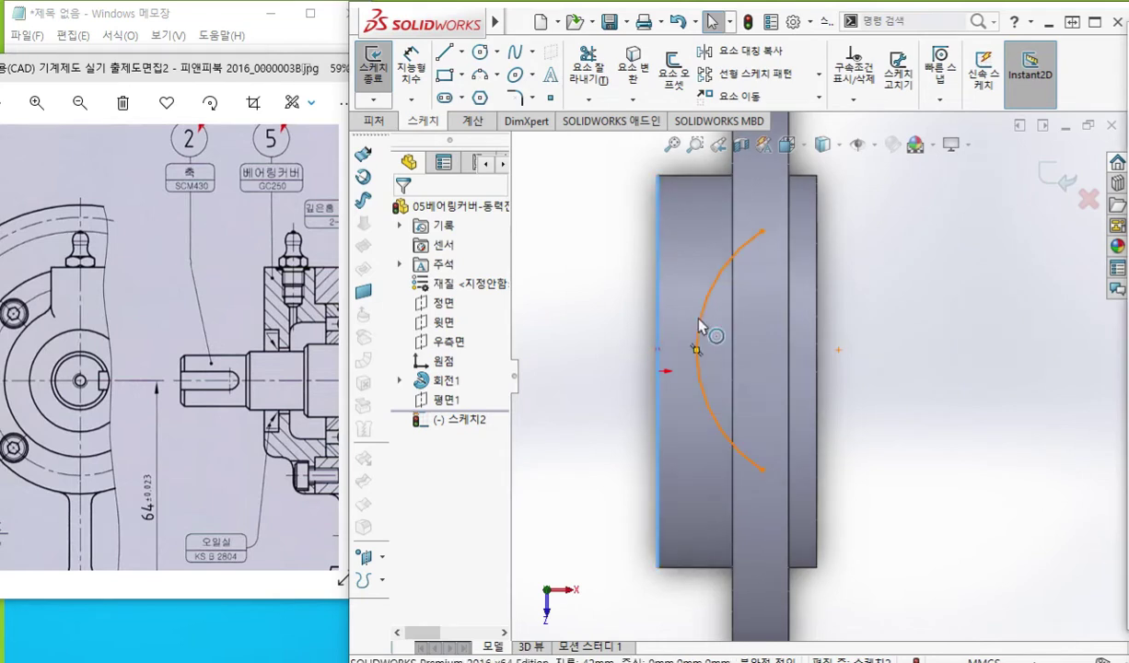
left_click(701, 324, "ctrl")
left_click(746, 247)
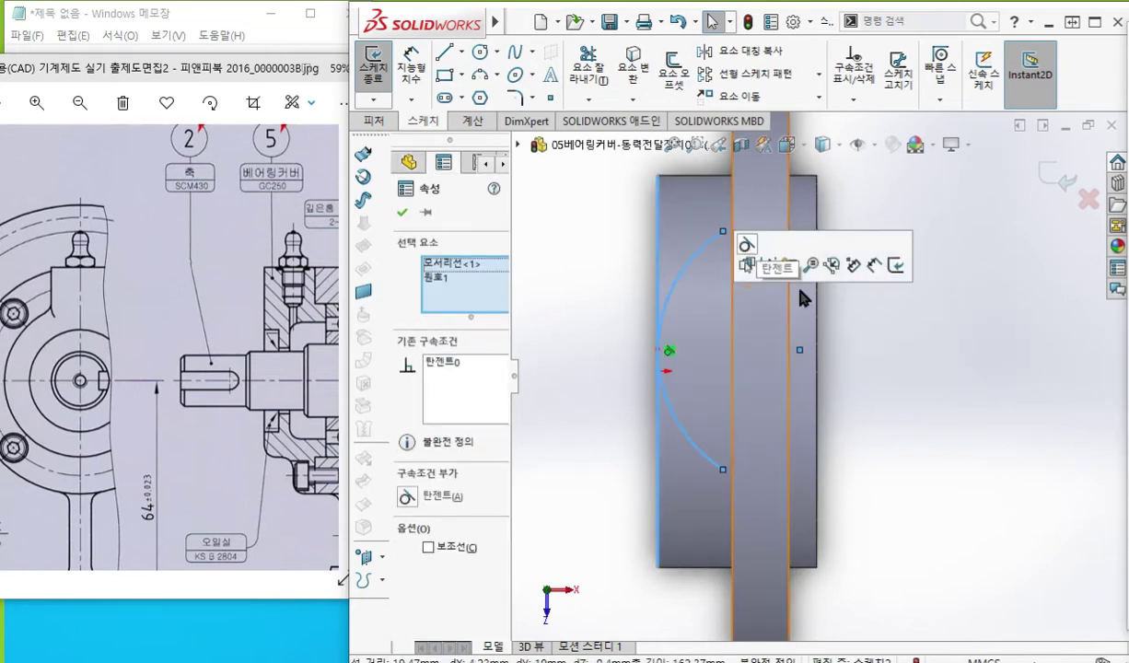
left_click(894, 337)
- Dimension the arc's radius as 8 mm
right_click(587, 453)
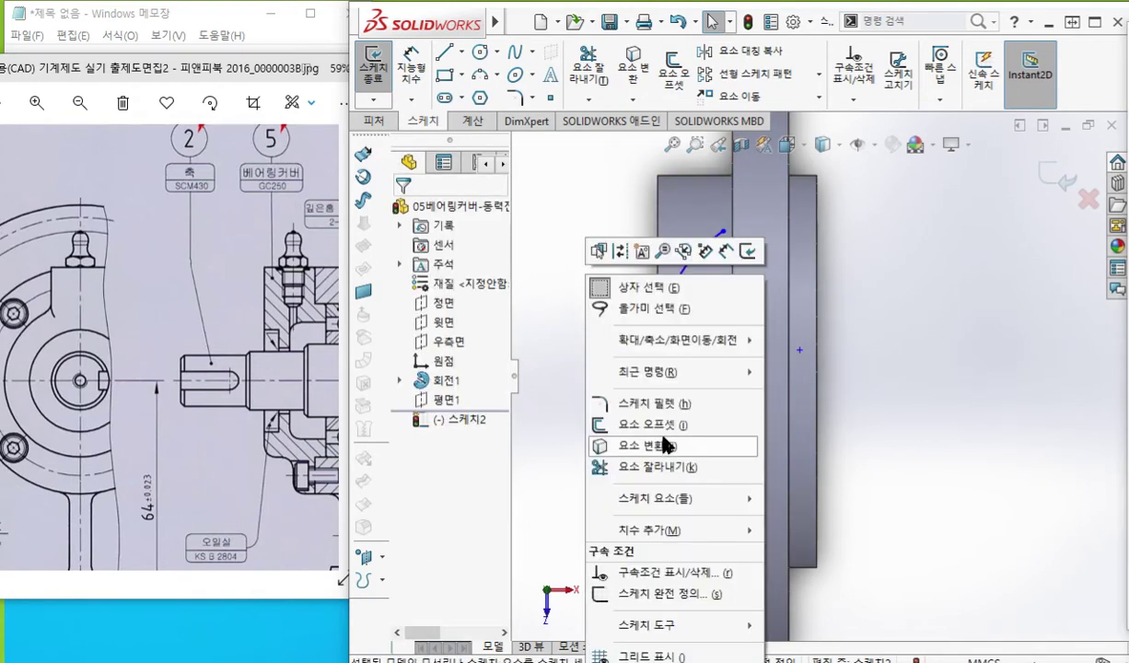
left_click(692, 255)
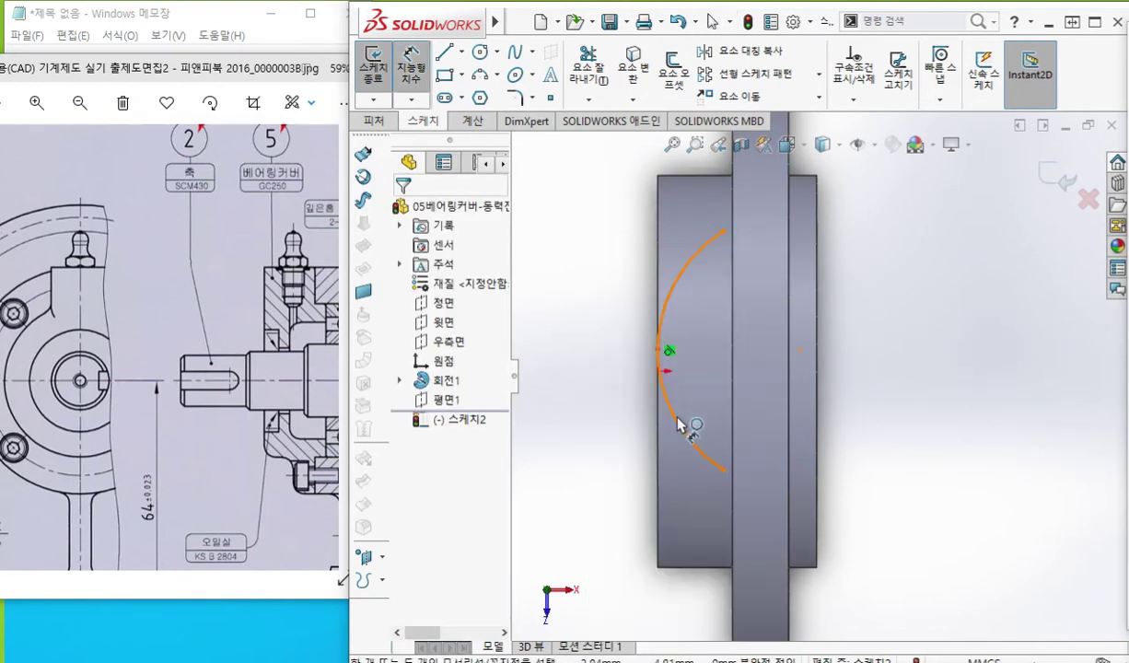
left_click(680, 425)
left_click(646, 456)
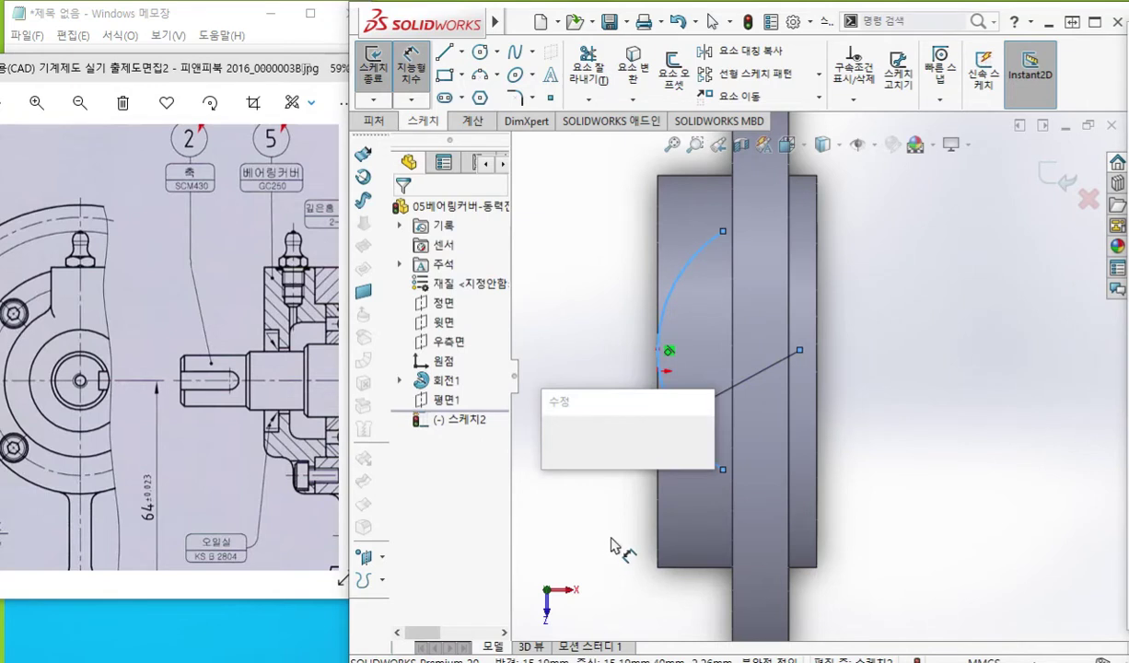
type("ㅎ")
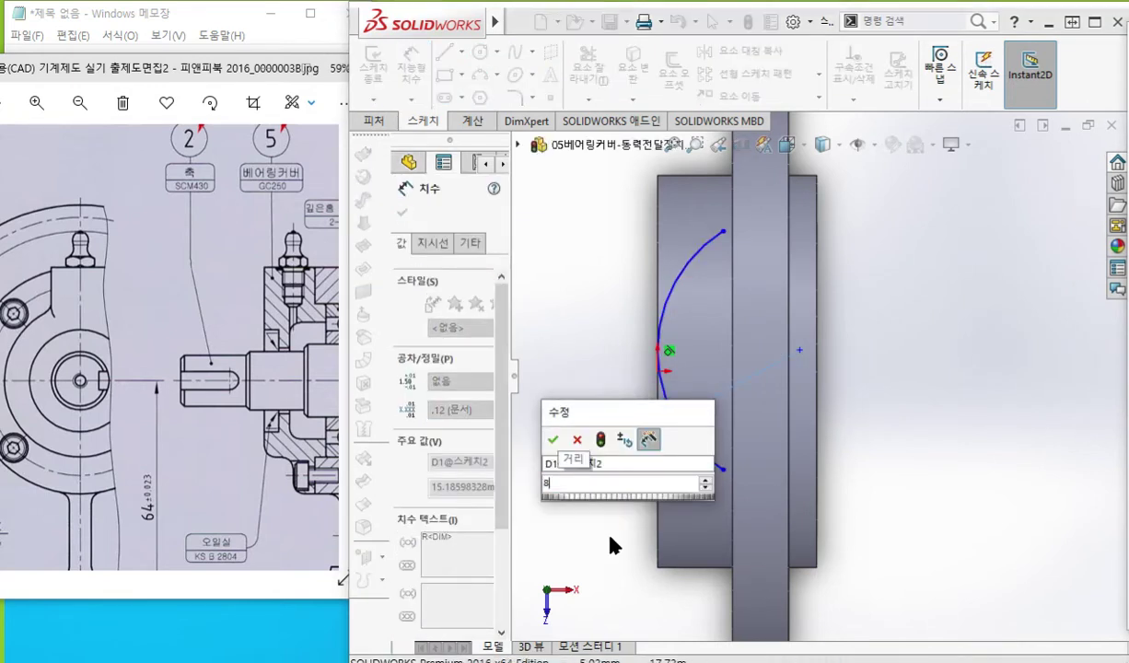
key("Return")
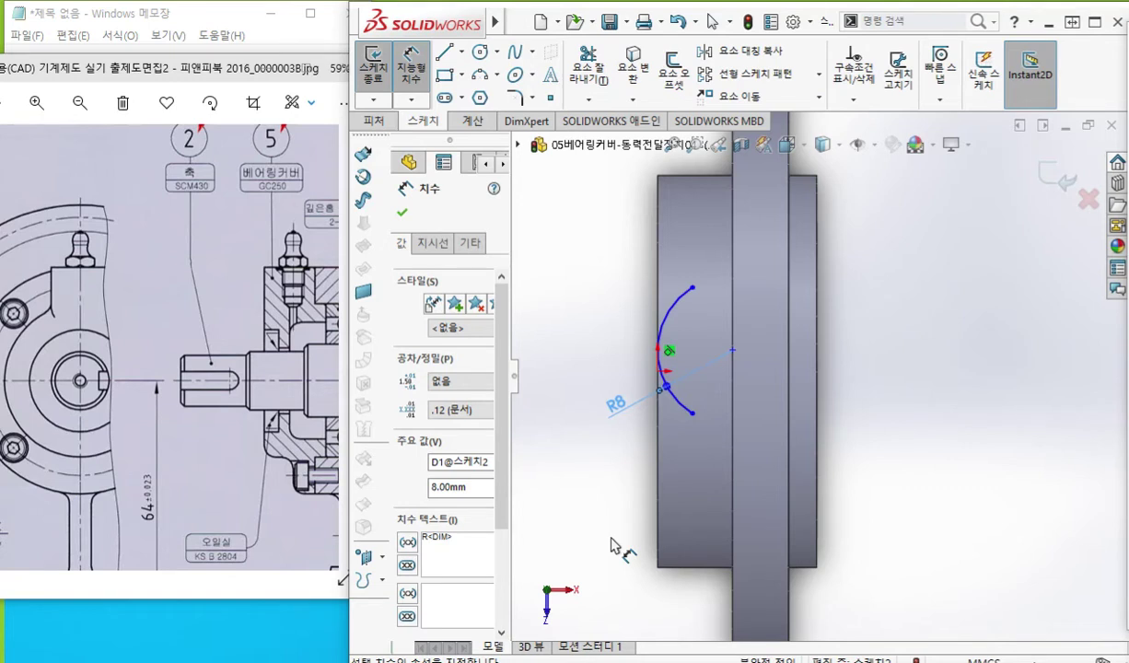
key("Escape")
- Mark the nipple centerlines on the drawing and the arc center and sketch origin on the model in red, and clear the marks
scroll(714, 444, "down", 2)
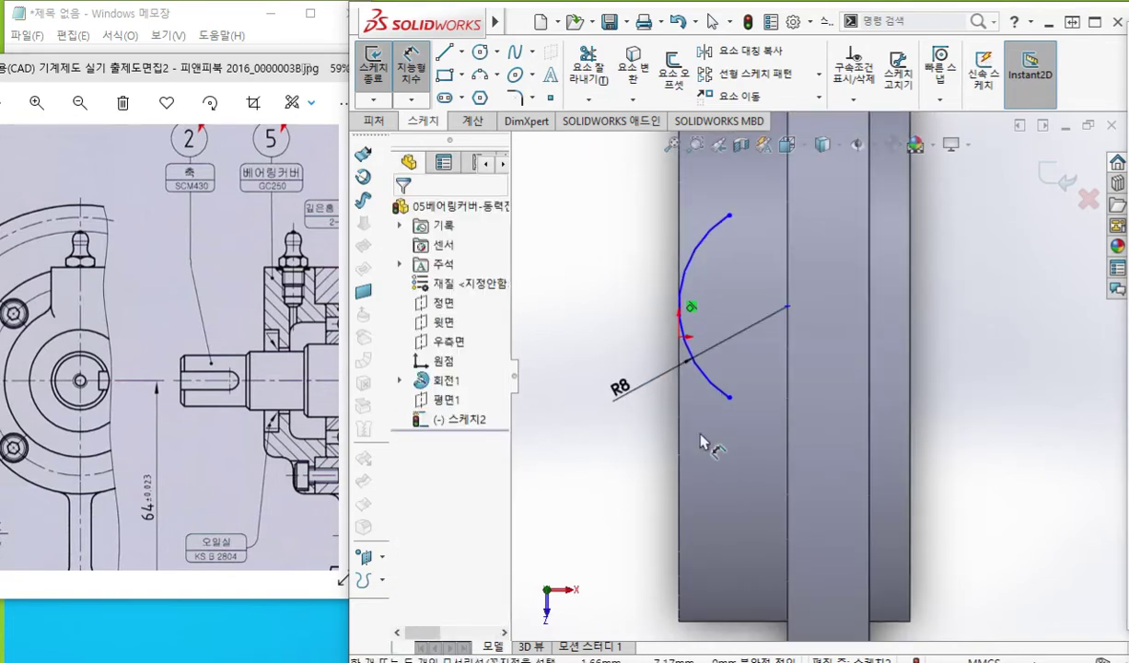
key("F12")
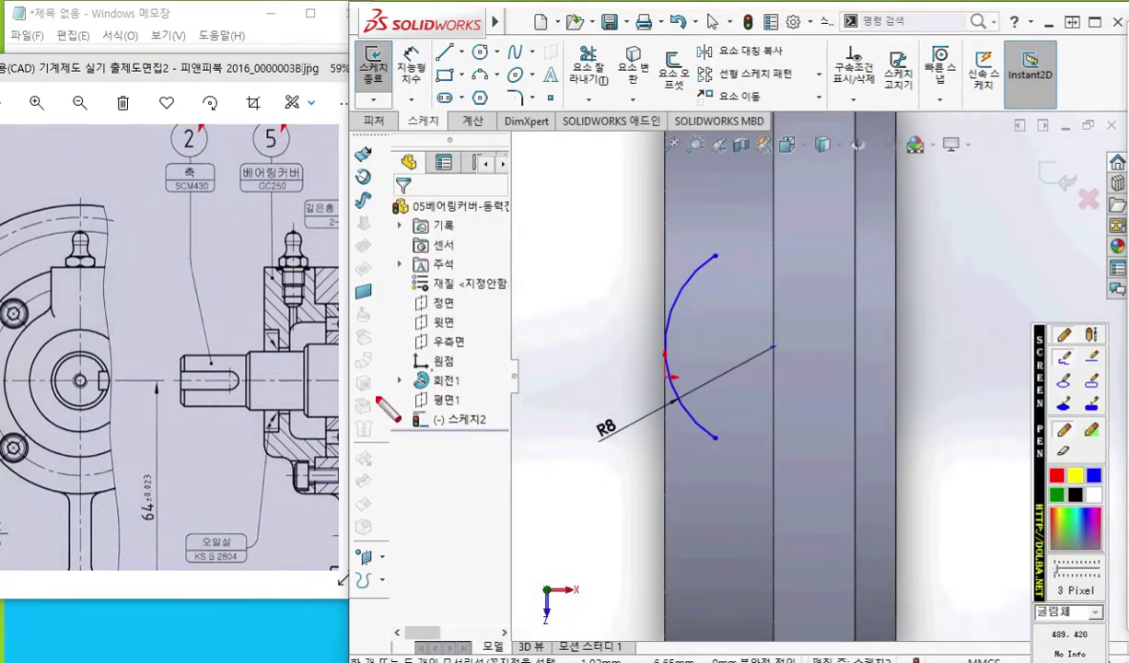
left_click_drag(77, 210, 76, 414)
left_click_drag(295, 205, 294, 348)
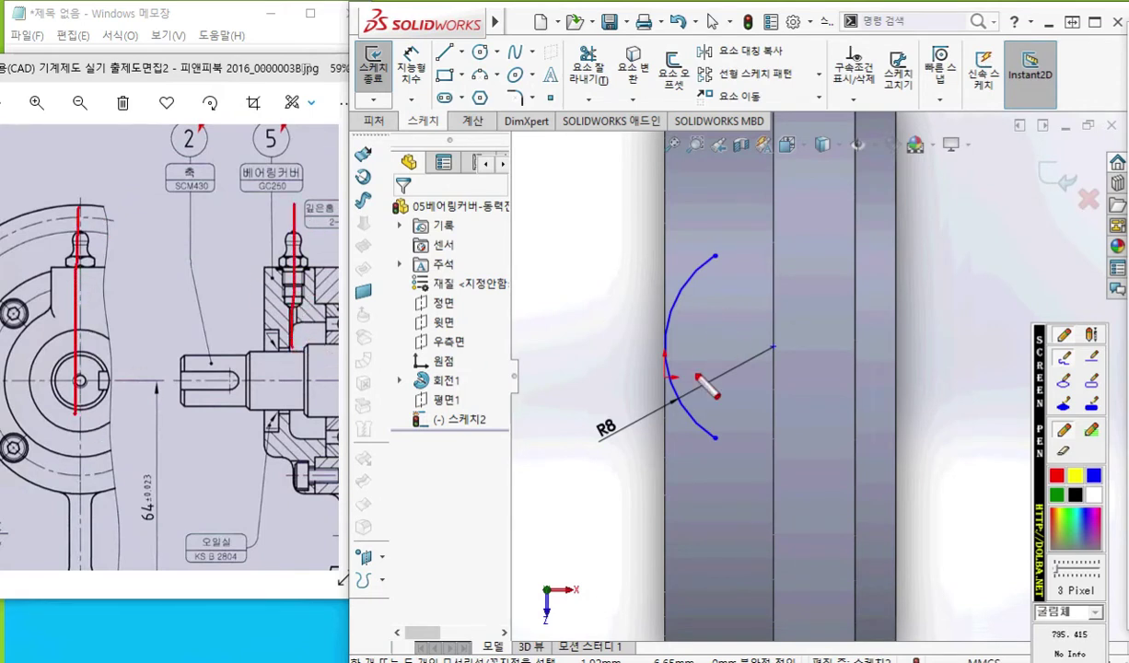
mouse_move(783, 333)
left_mouse_down()
mouse_move(770, 355)
mouse_move(789, 353)
left_mouse_up()
mouse_move(654, 366)
left_mouse_down()
mouse_move(681, 391)
mouse_move(654, 391)
left_mouse_up()
left_click_drag(761, 371, 792, 371)
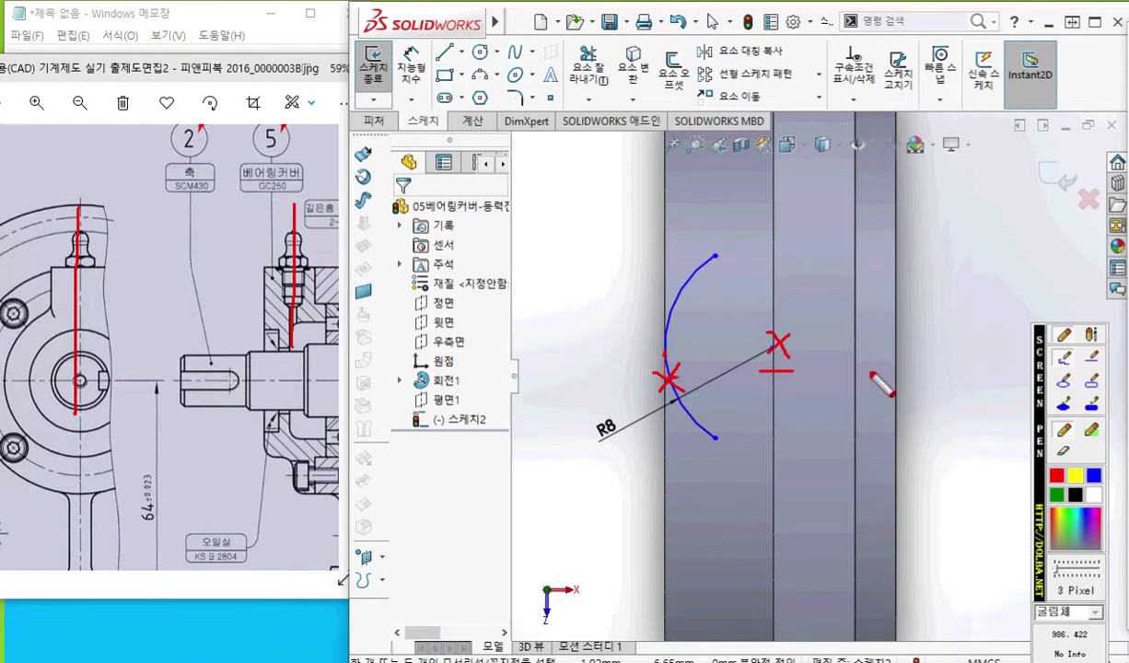
key("Escape")
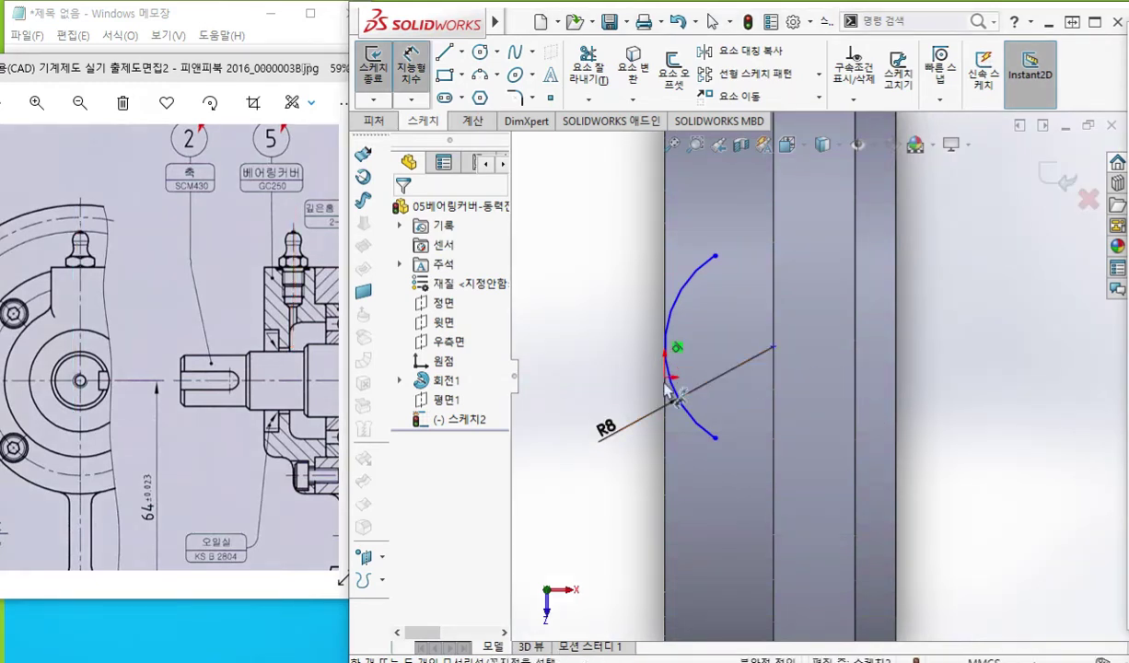
- Add a horizontal relation between the R8 arc's center point and the sketch origin
right_click(888, 370)
left_click(907, 416)
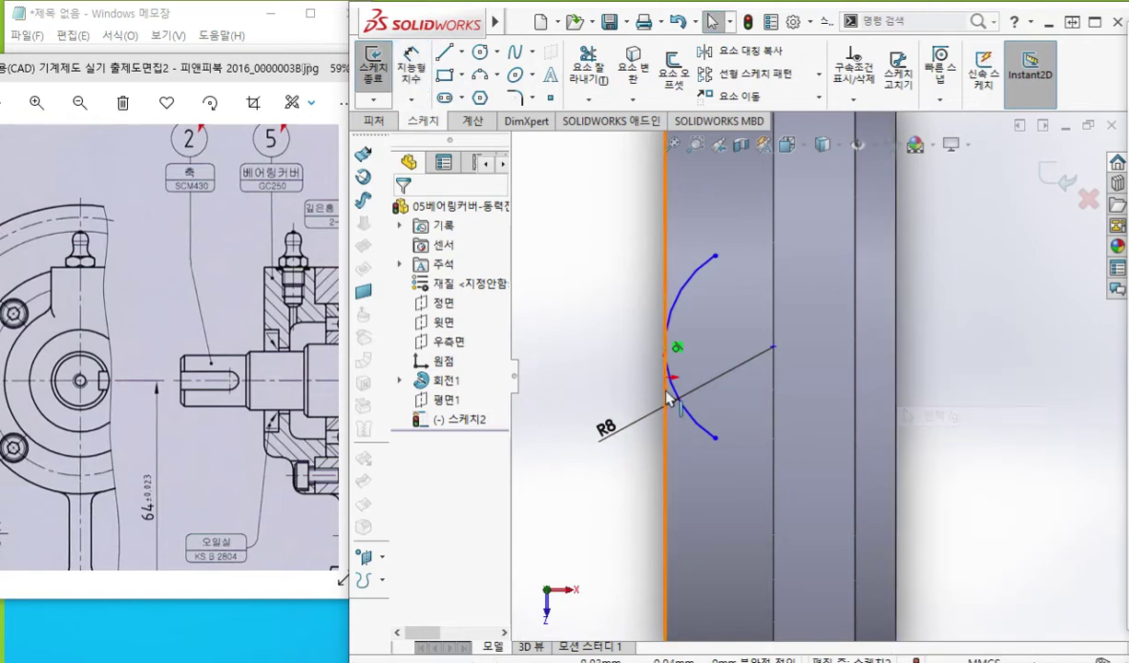
left_click(773, 348)
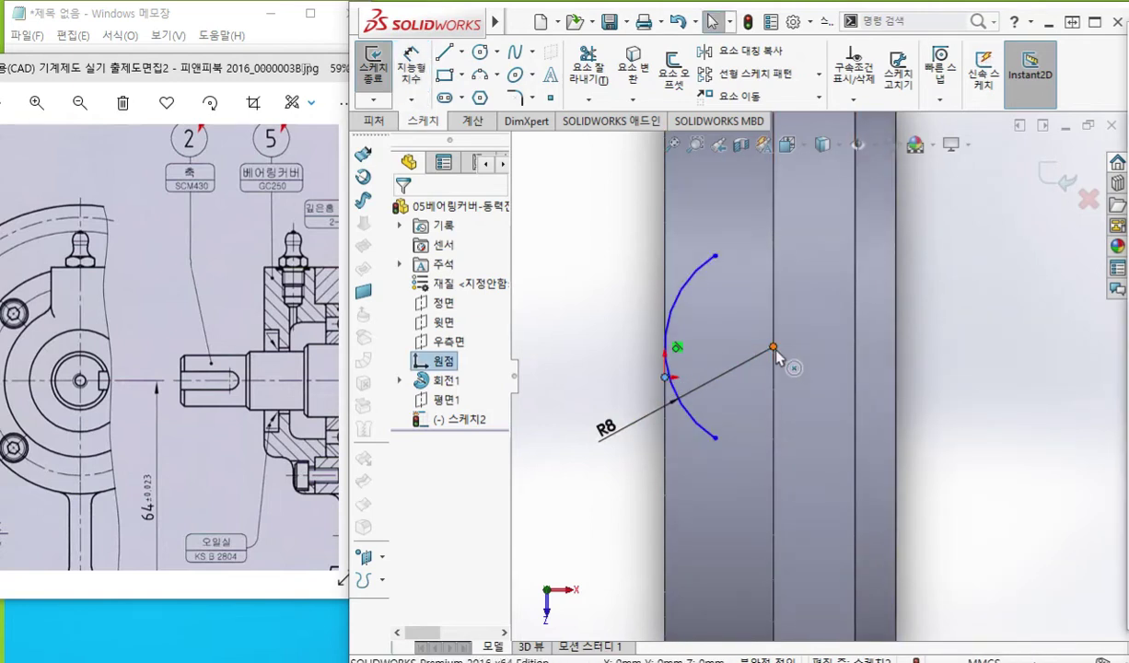
left_click(664, 373, "ctrl")
left_click(824, 274)
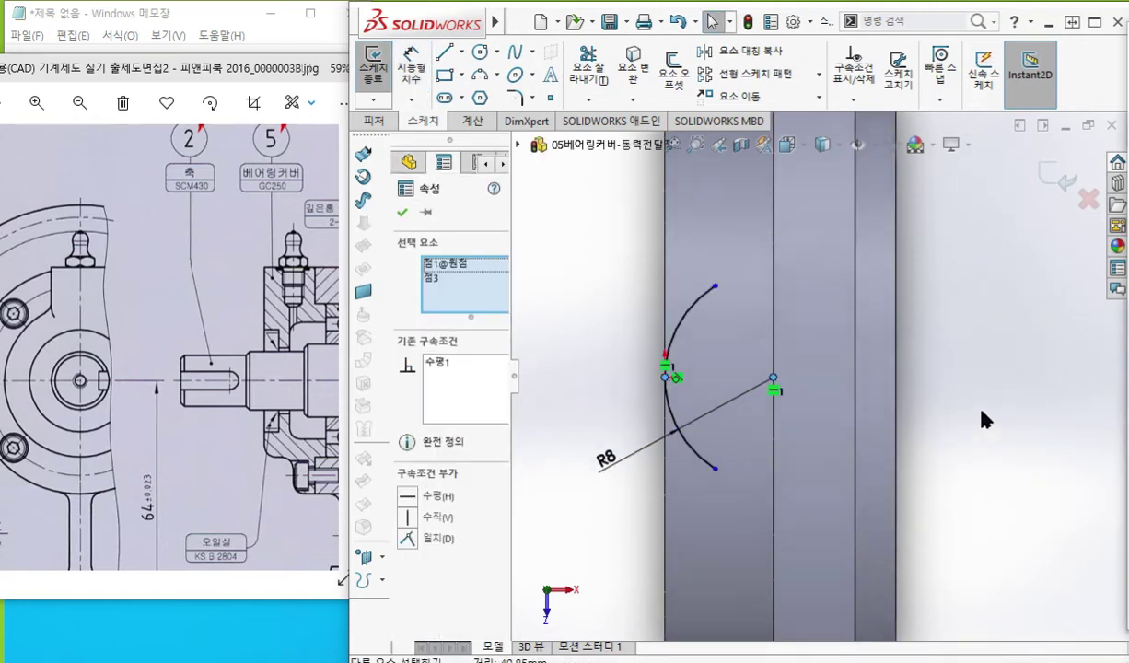
left_click(976, 423)
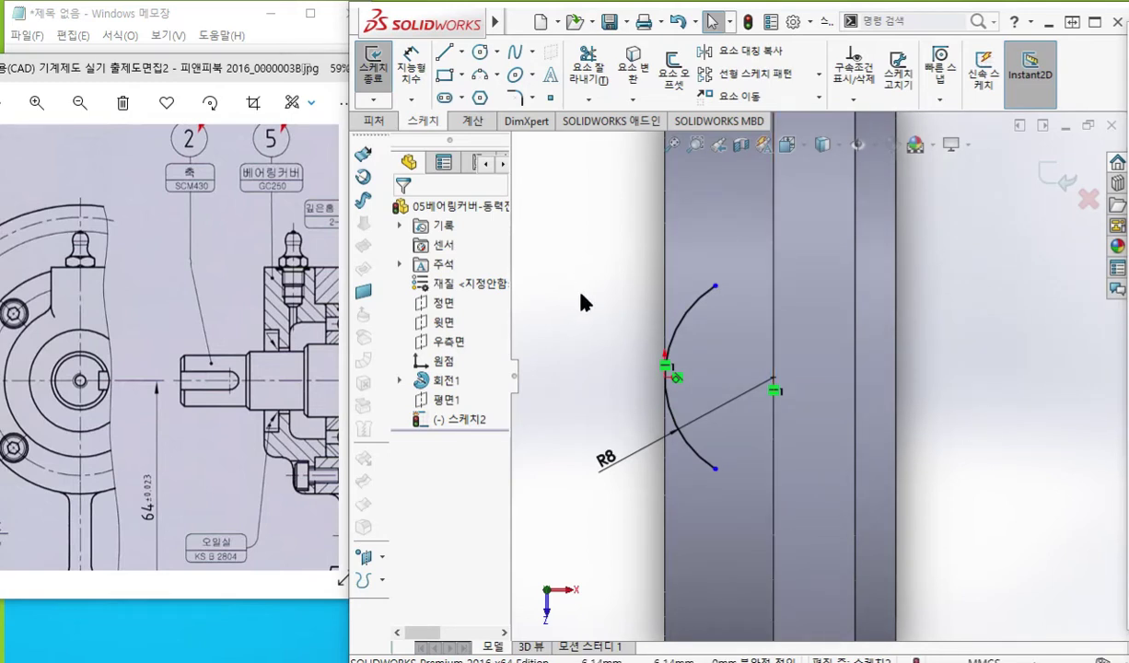
- Mark in red the distance from the end face to the next edge on the model and drawing, and circle the revolve feature
key("F9")
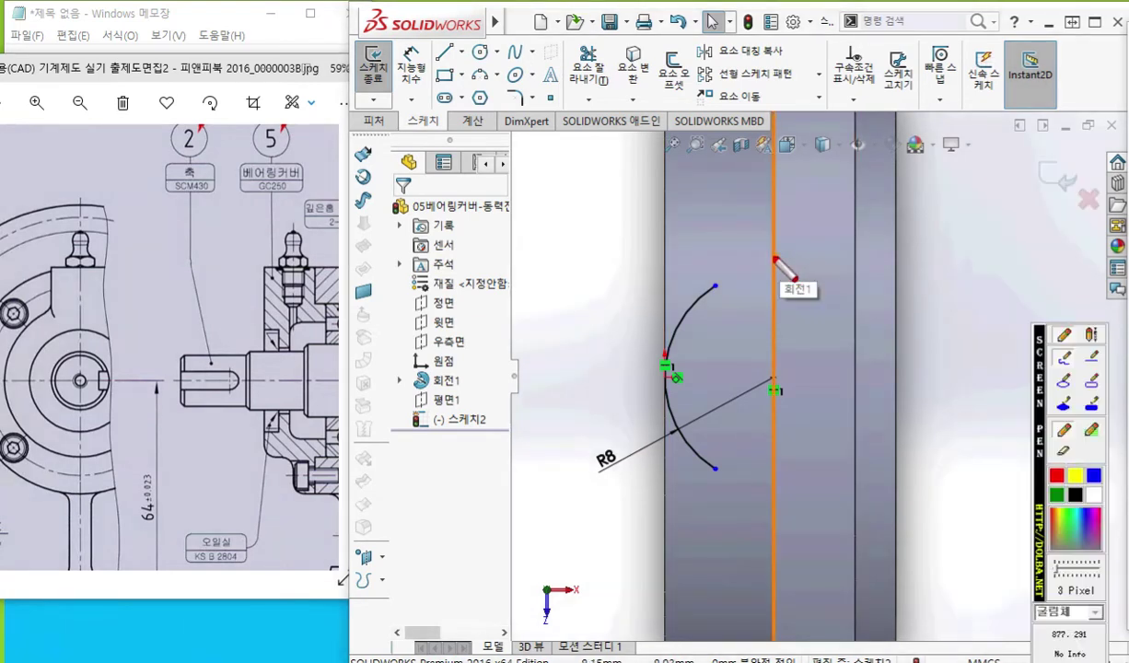
mouse_move(666, 226)
left_mouse_down()
mouse_move(666, 273)
mouse_move(788, 244)
mouse_move(758, 265)
left_mouse_up()
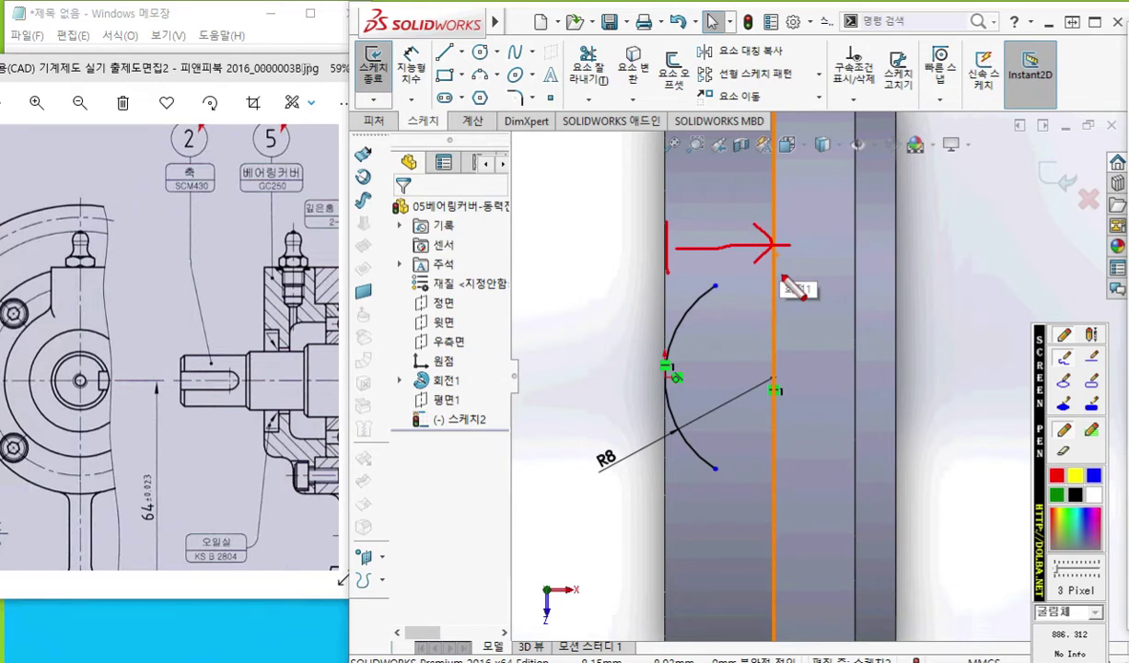
mouse_move(469, 379)
left_mouse_down()
mouse_move(405, 391)
mouse_move(459, 378)
mouse_move(467, 398)
left_mouse_up()
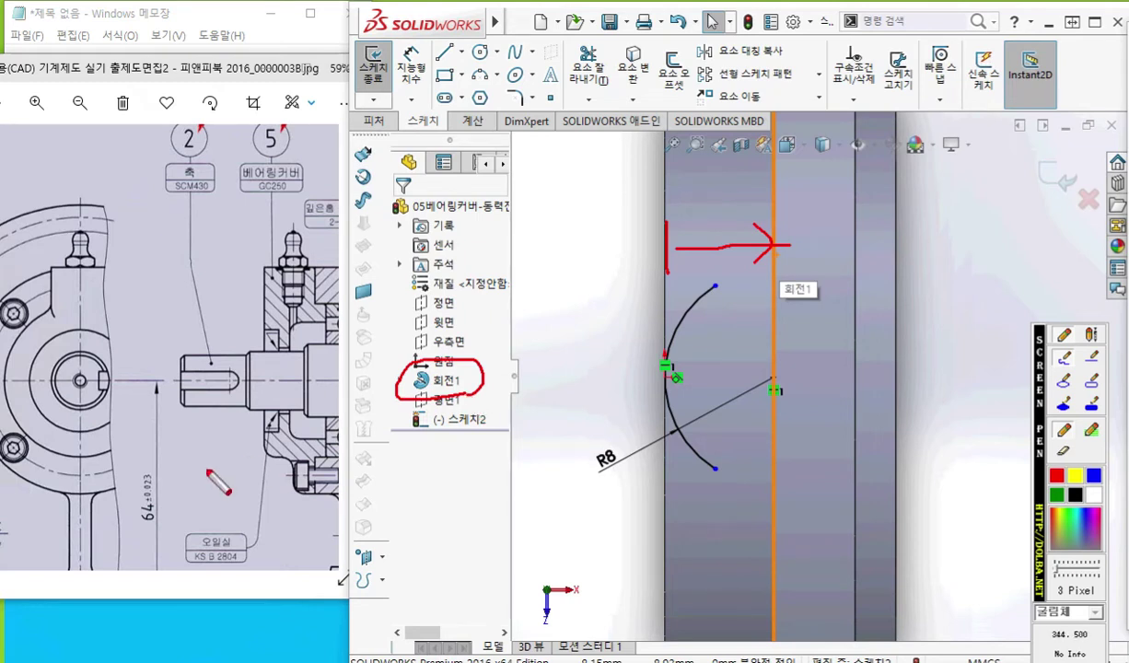
left_click_drag(289, 459, 288, 513)
mouse_move(263, 441)
left_mouse_down()
mouse_move(262, 495)
mouse_move(276, 508)
left_mouse_up()
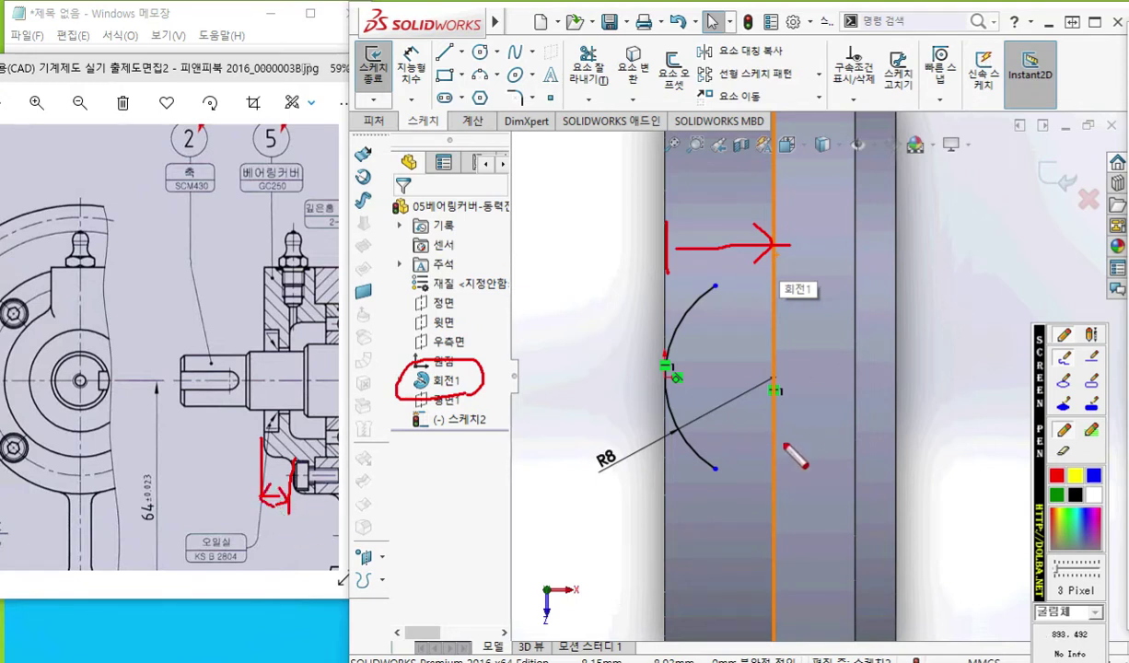
mouse_move(291, 452)
left_mouse_down()
mouse_move(293, 539)
mouse_move(296, 471)
mouse_move(306, 568)
left_mouse_up()
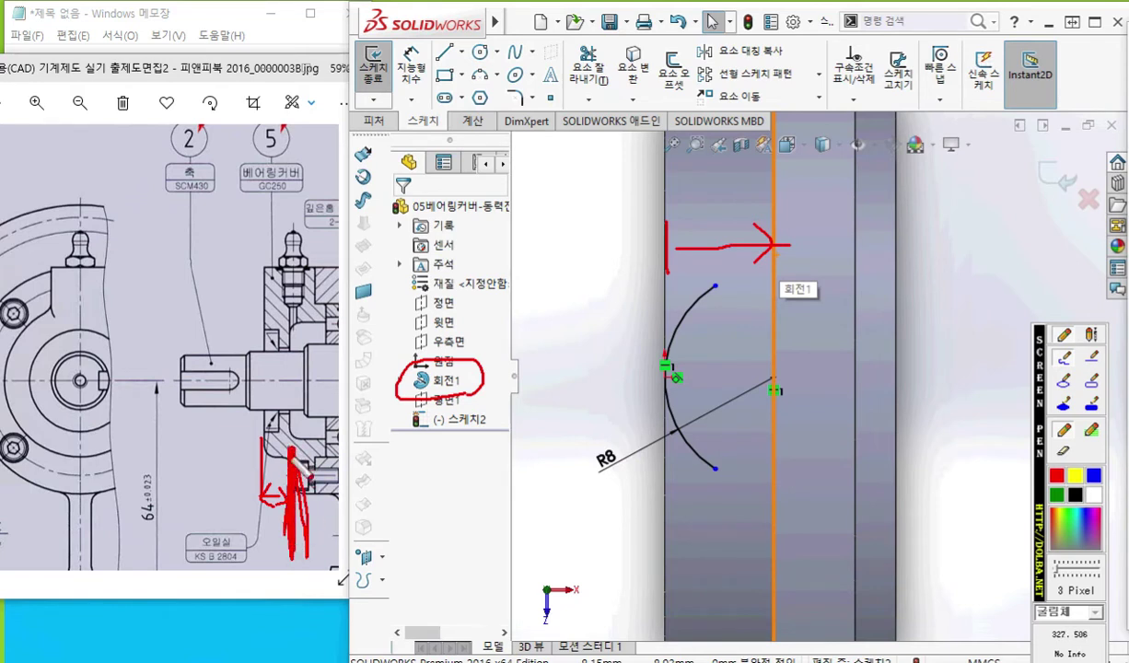
- Mark the R8 dimension and the arc's extensions to the edge through its center in red, and clear the marks
left_click_drag(774, 530, 766, 529)
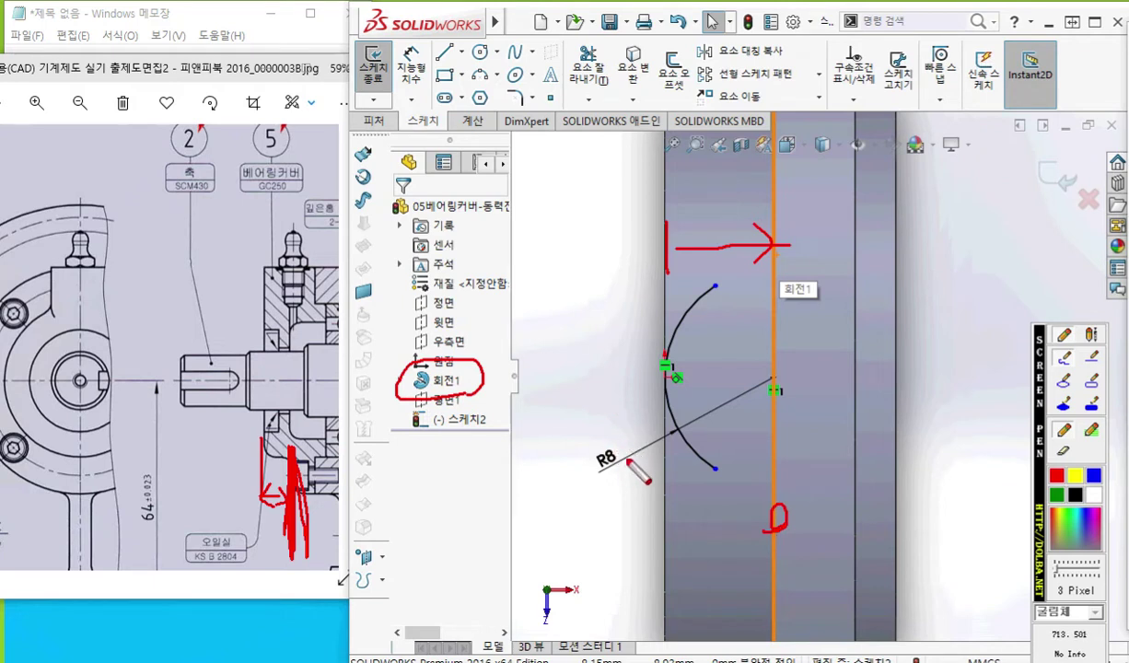
mouse_move(629, 472)
left_mouse_down()
mouse_move(599, 482)
mouse_move(609, 460)
mouse_move(627, 475)
left_mouse_up()
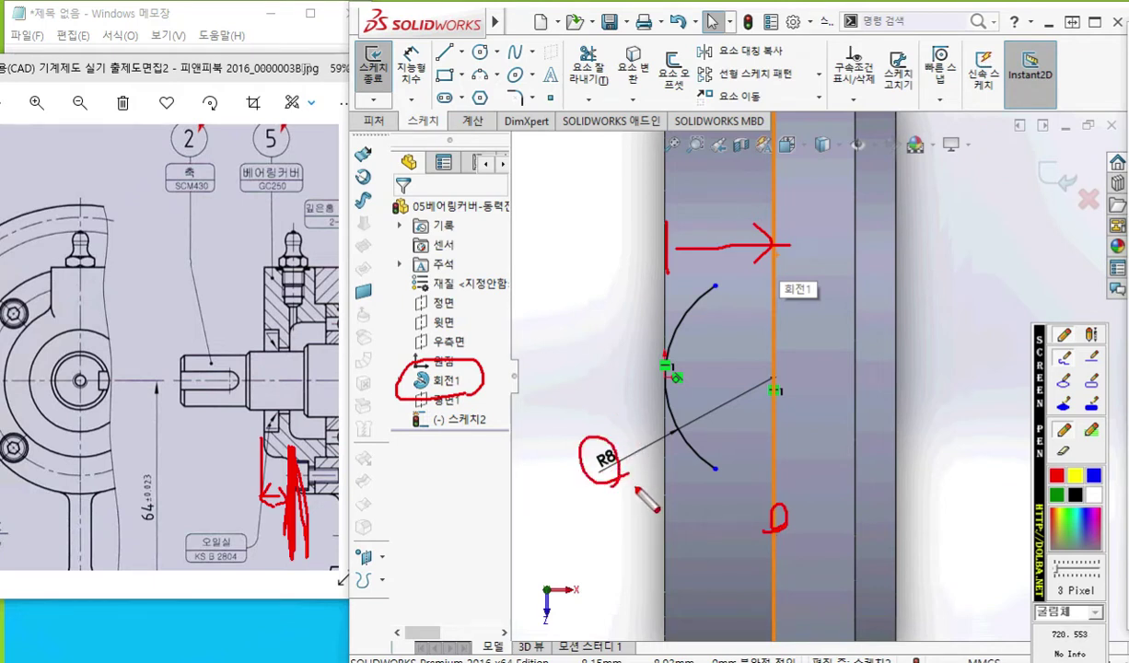
left_click_drag(775, 254, 705, 316)
mouse_move(714, 465)
left_mouse_down()
mouse_move(775, 486)
mouse_move(781, 473)
mouse_move(765, 495)
left_mouse_up()
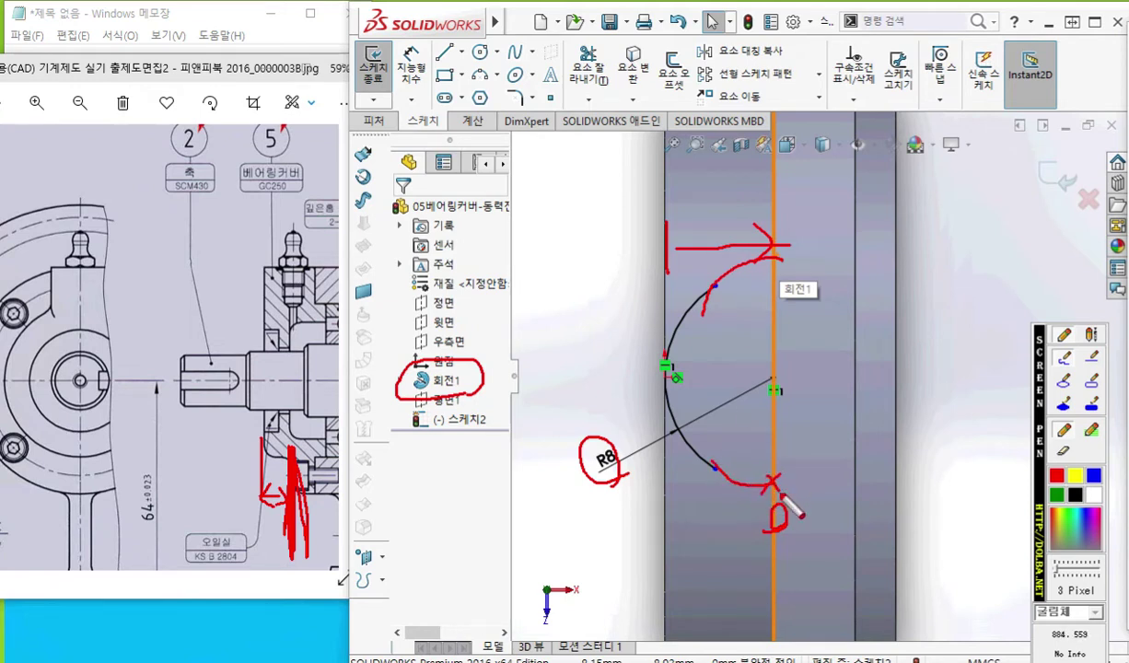
left_click_drag(779, 251, 797, 280)
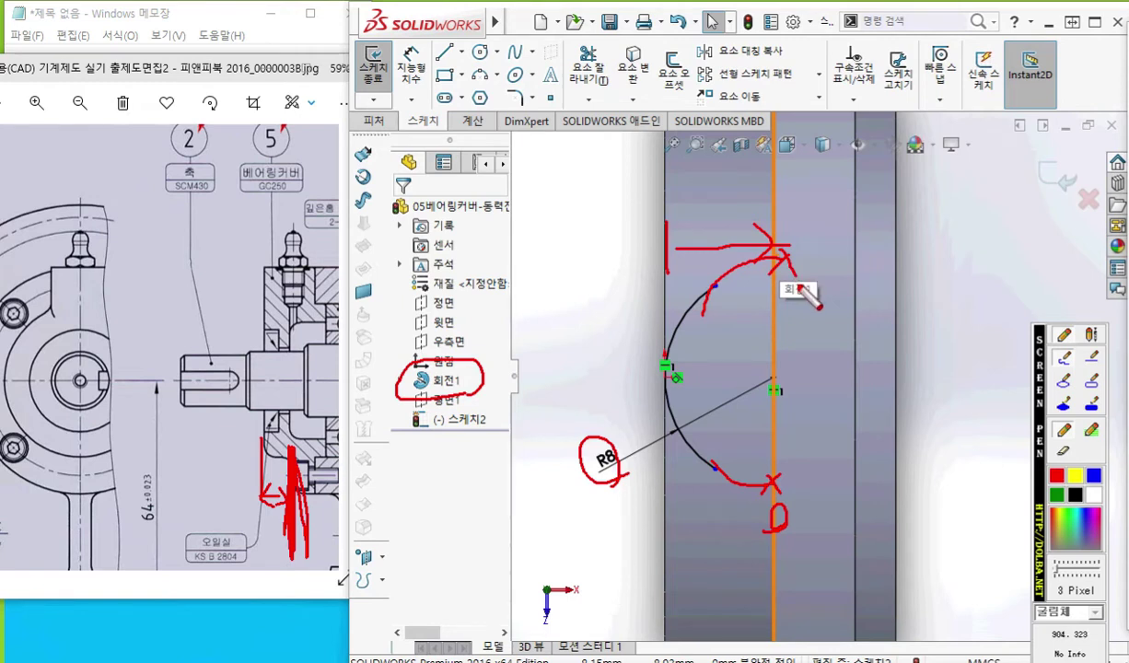
right_click(800, 290)
- Mark the arc's center and both endpoints in red with the screen pen, and clear the marks
mouse_move(768, 372)
left_mouse_down()
mouse_move(784, 389)
mouse_move(768, 389)
left_mouse_up()
mouse_move(724, 279)
left_mouse_down()
mouse_move(732, 297)
mouse_move(728, 282)
left_mouse_up()
mouse_move(723, 460)
left_mouse_down()
mouse_move(715, 481)
mouse_move(705, 463)
mouse_move(722, 458)
left_mouse_up()
left_click_drag(737, 255, 735, 296)
left_click_drag(735, 456, 734, 485)
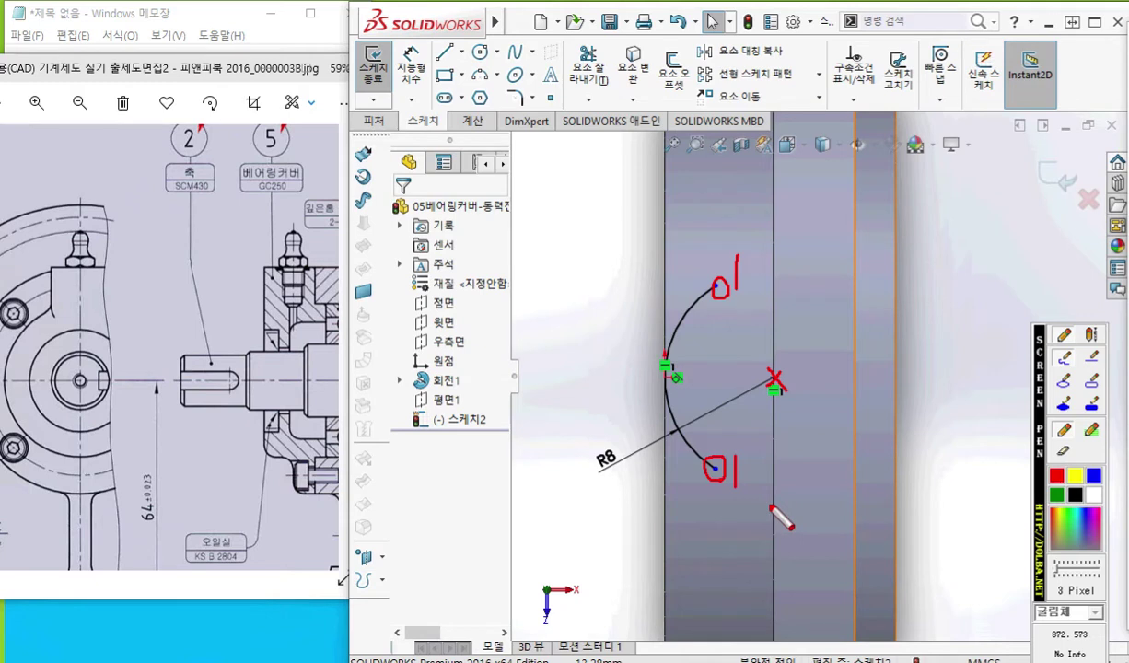
key("Escape")
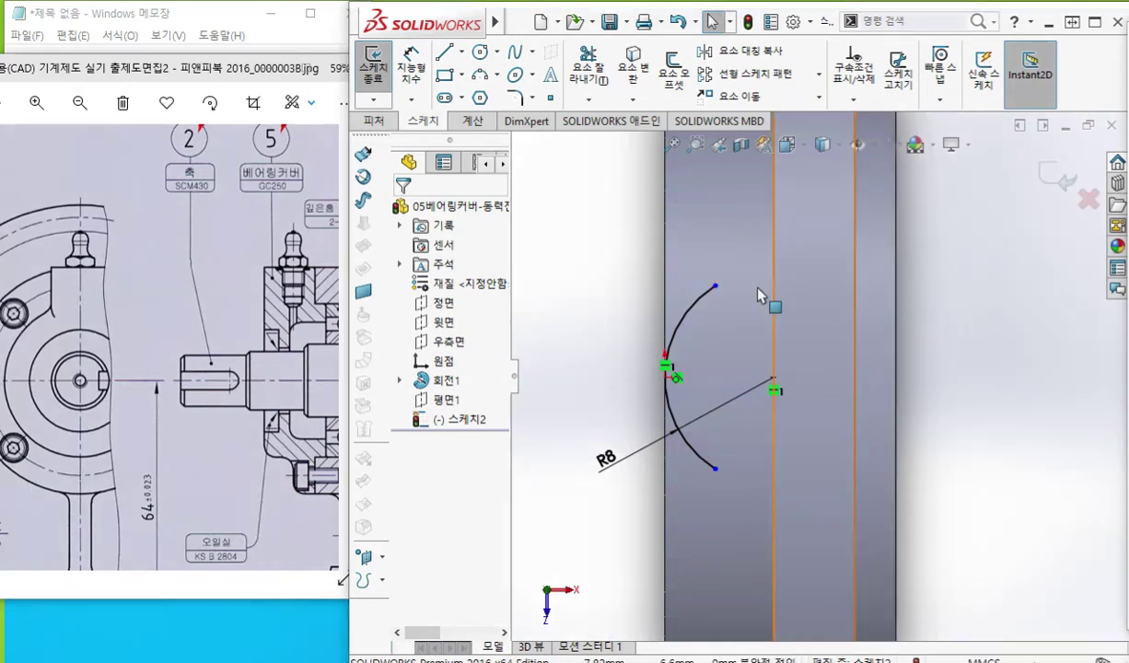
- Extend both arc endpoints onto the model edge through the arc's center to form a semicircle, and start the Line tool
key("ctrl+8")
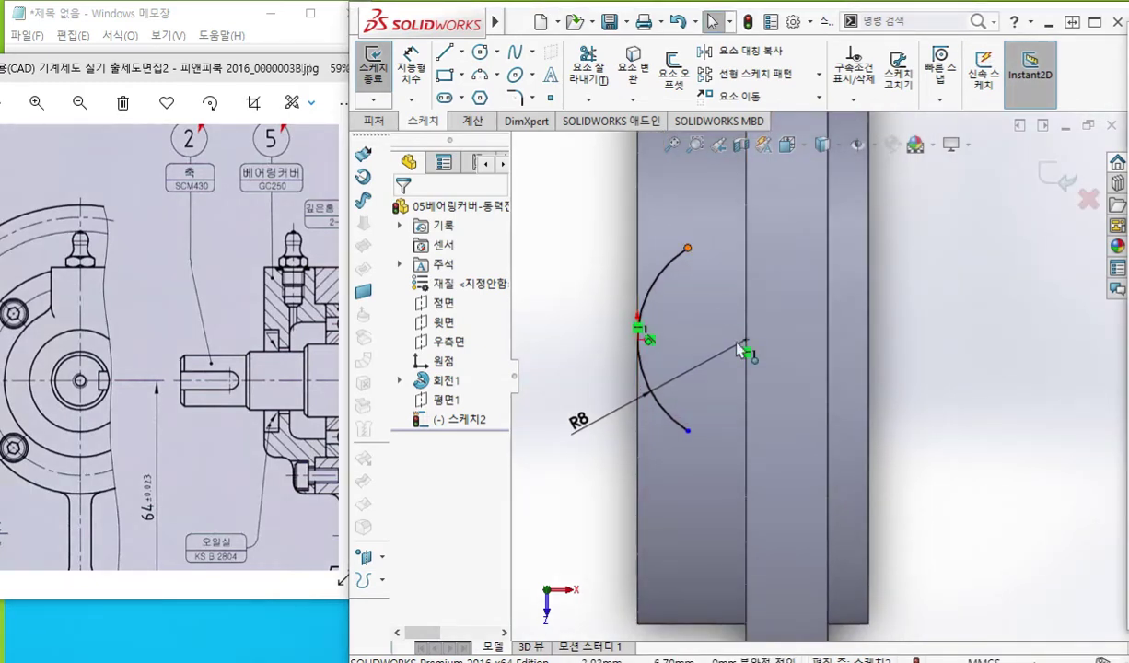
left_click(741, 318)
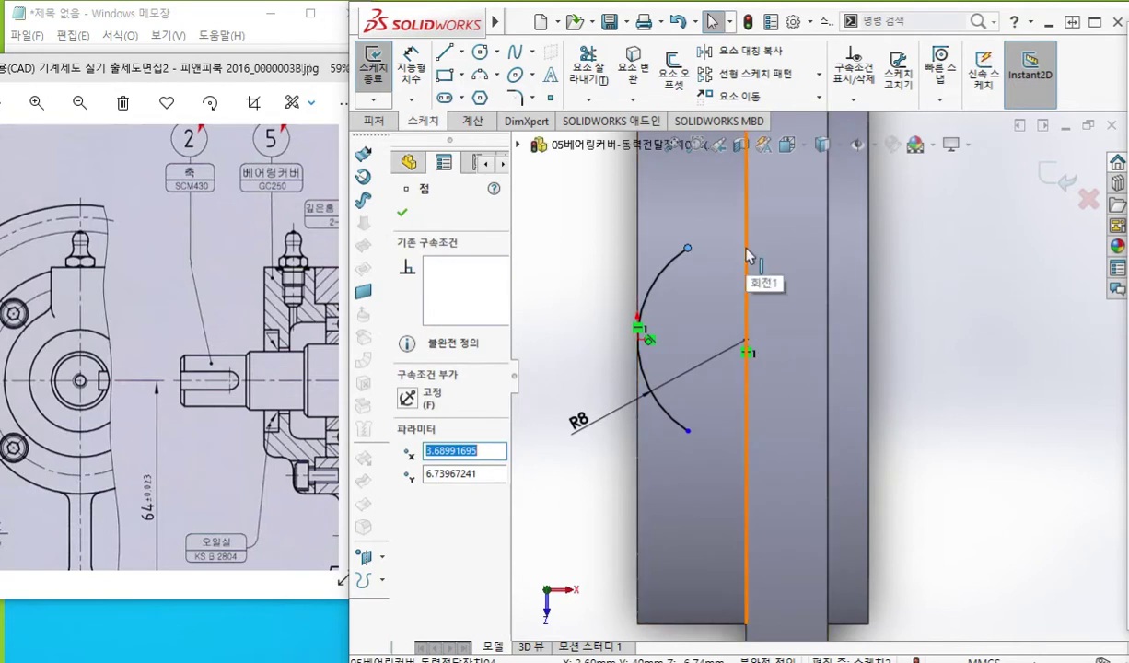
left_click_drag(687, 248, 748, 232)
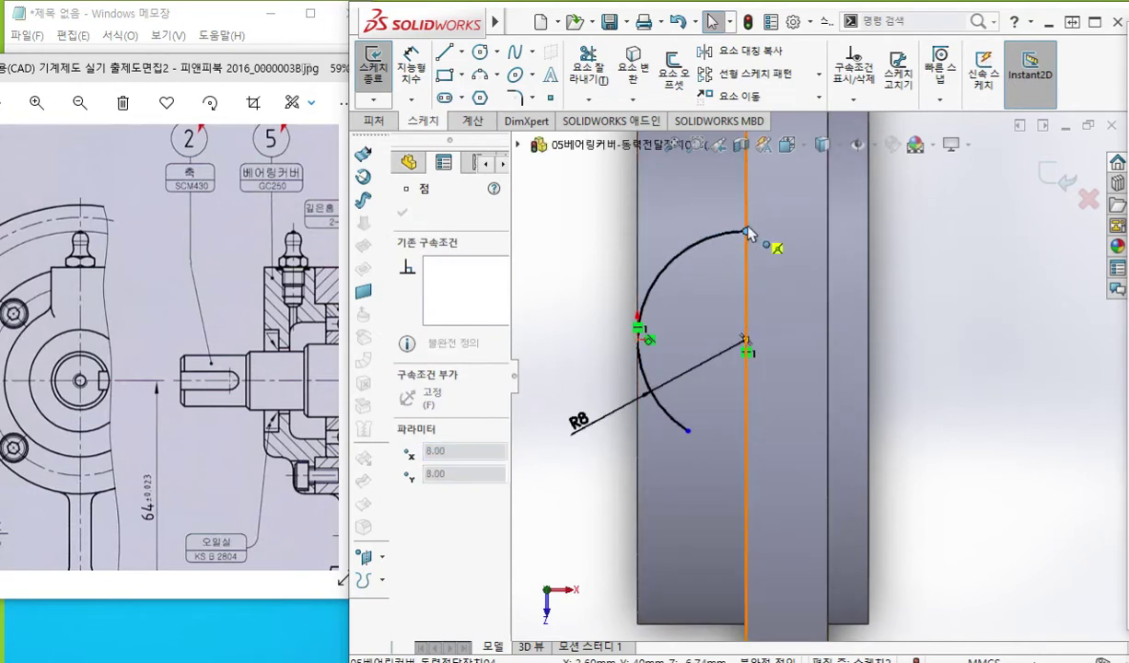
left_click_drag(687, 430, 747, 450)
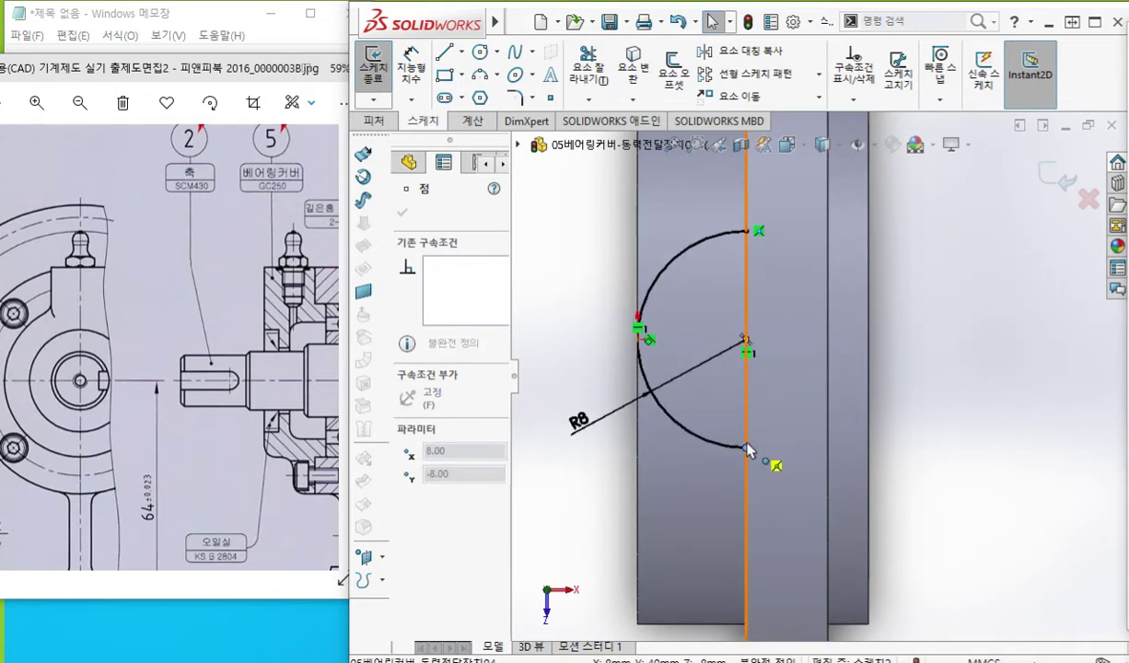
mouse_move(748, 450)
left_mouse_down()
mouse_move(754, 467)
mouse_move(705, 462)
mouse_move(747, 448)
left_mouse_up()
left_click(915, 402)
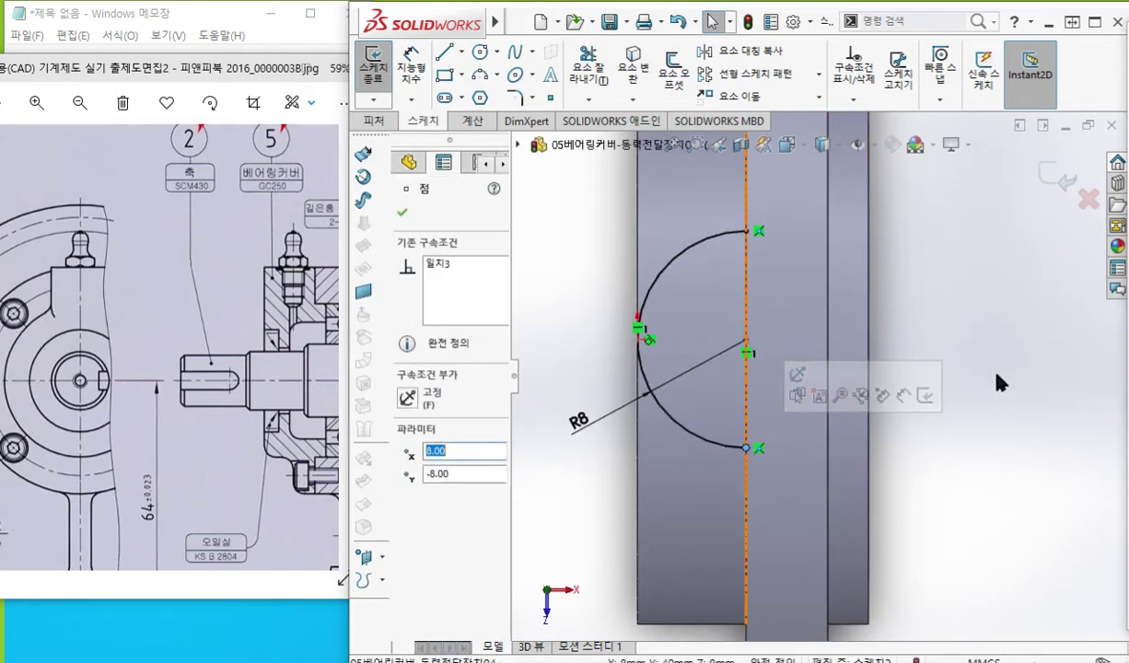
left_click(950, 300)
key("l")
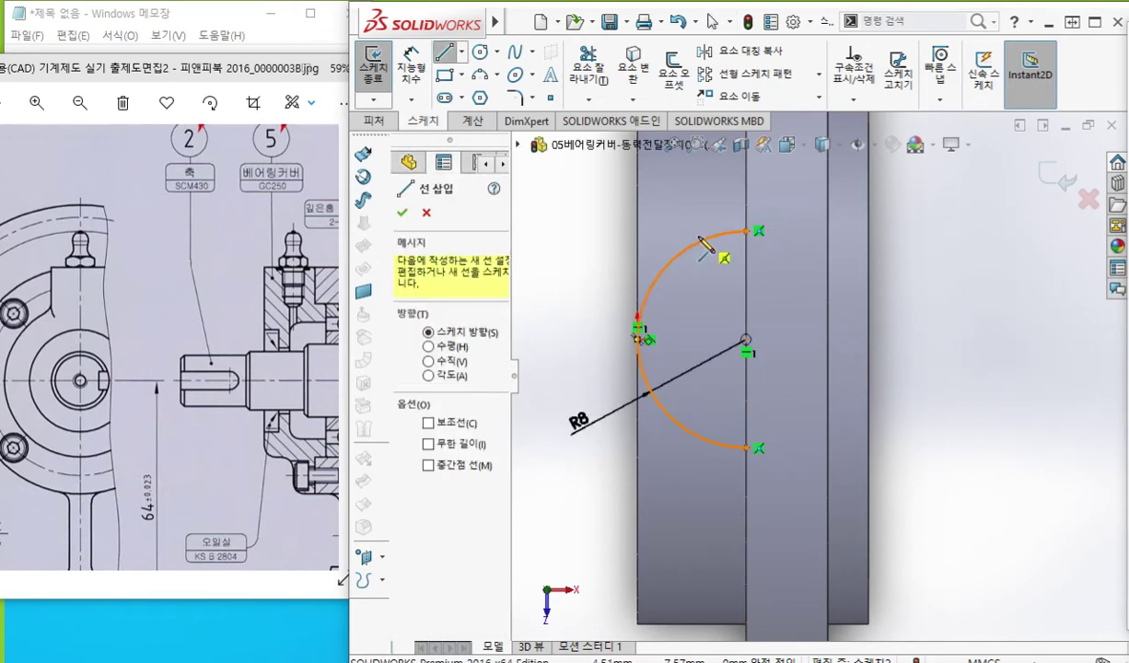
- Mark the cover's inner face line and sketch the boss outline in red on the reference drawing's section view
key("ctrl+shift+p")
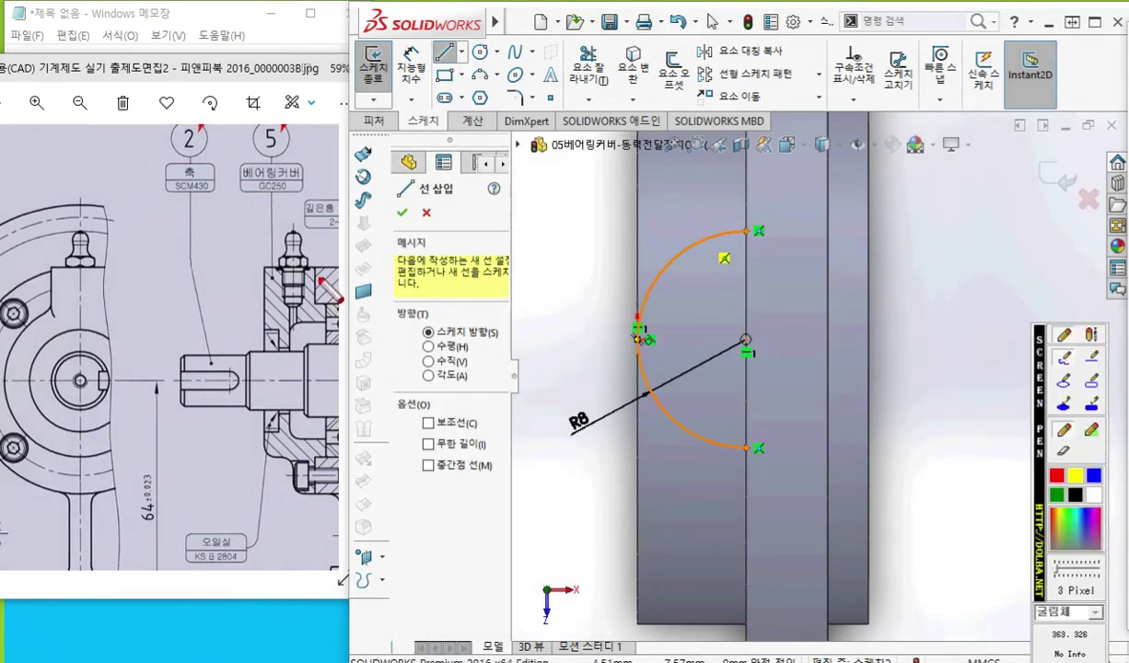
left_click_drag(315, 291, 312, 306)
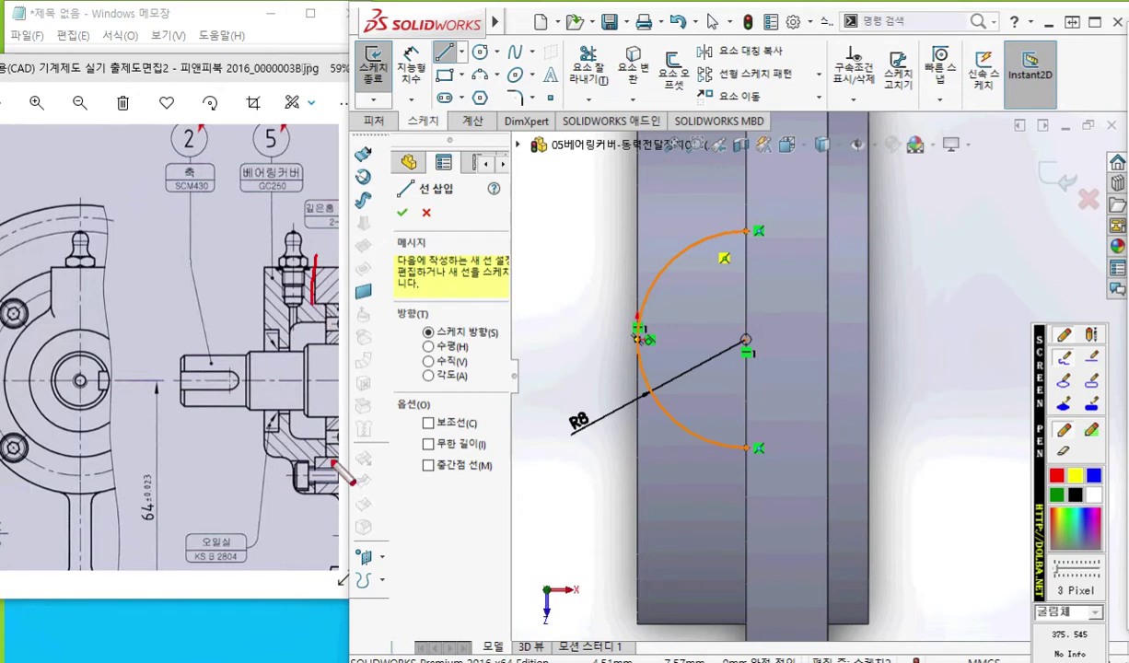
left_click_drag(314, 467, 315, 509)
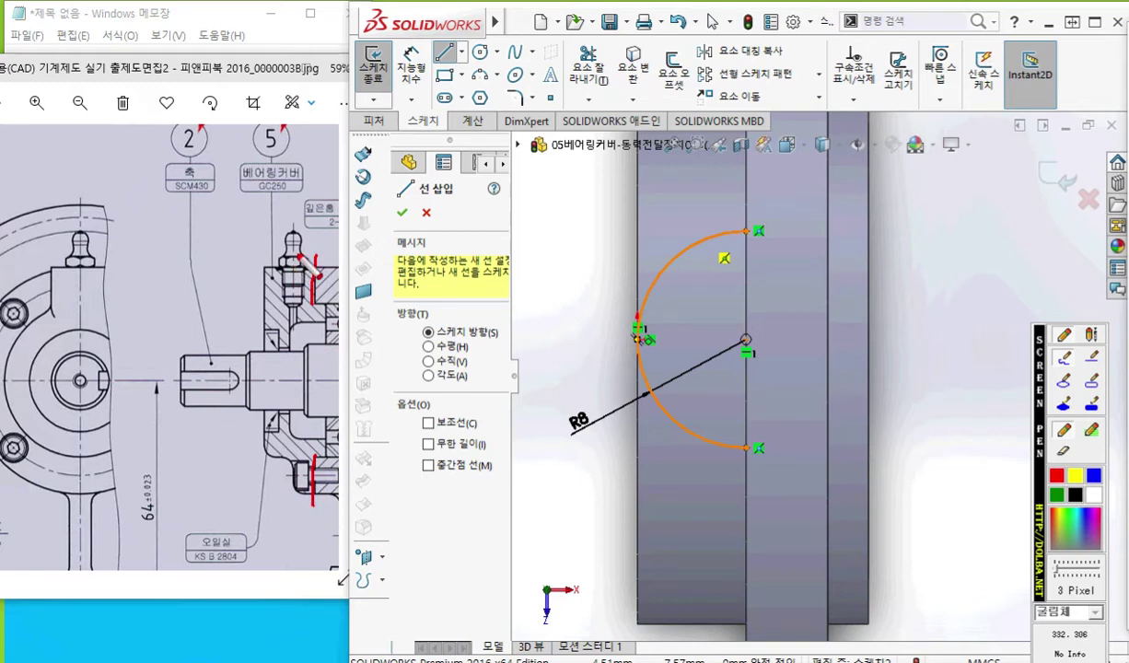
left_click_drag(303, 157, 289, 182)
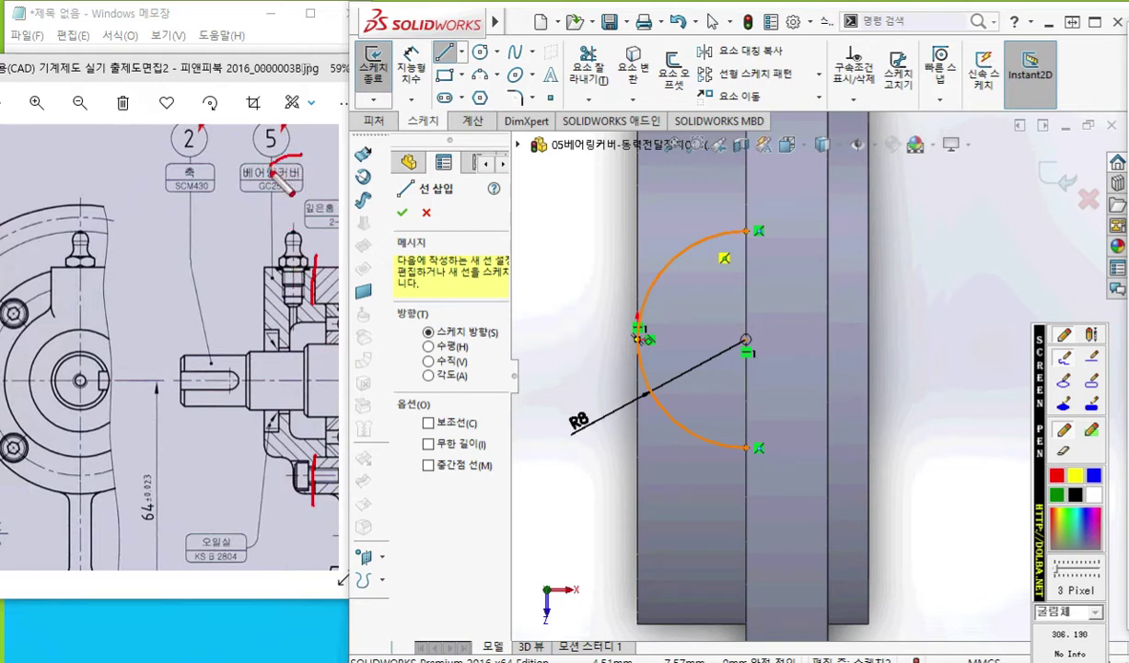
left_click_drag(294, 156, 318, 212)
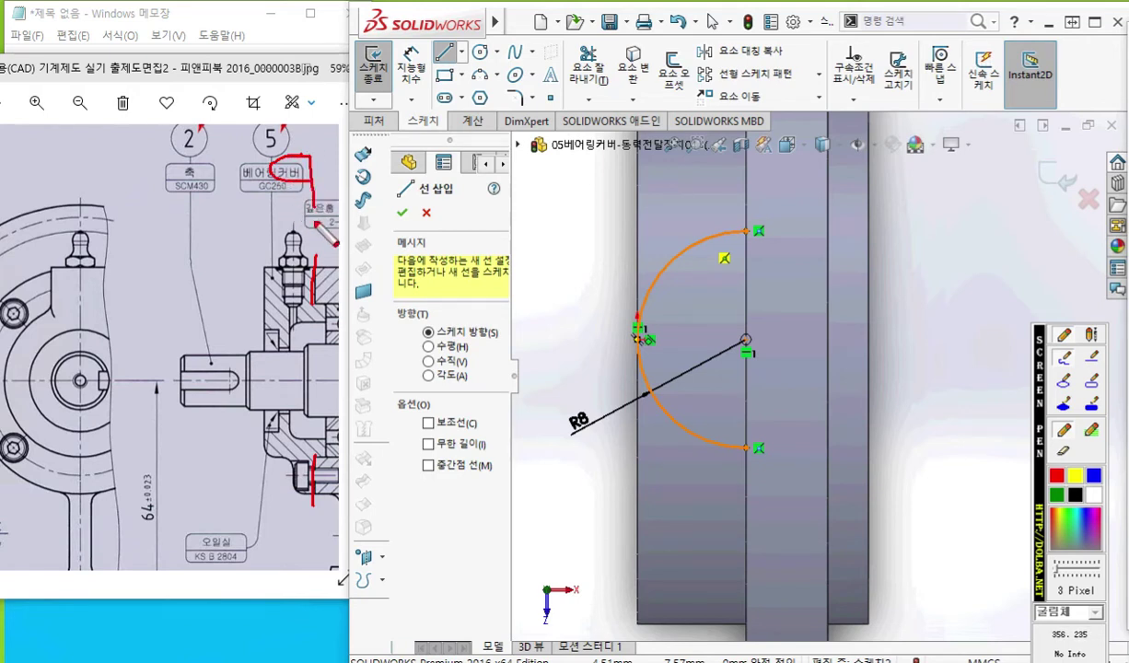
left_click_drag(275, 169, 278, 231)
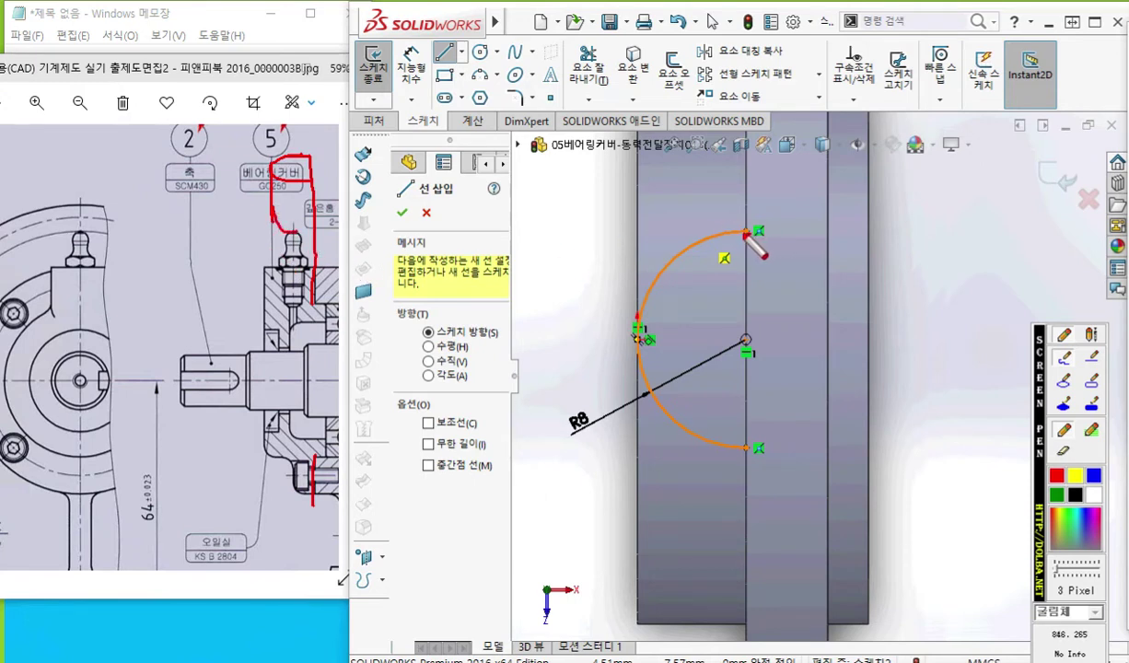
- Mark horizontal lines from both arc ends to the next edge in red and that edge in blue, and clear the marks
left_click_drag(746, 227, 828, 225)
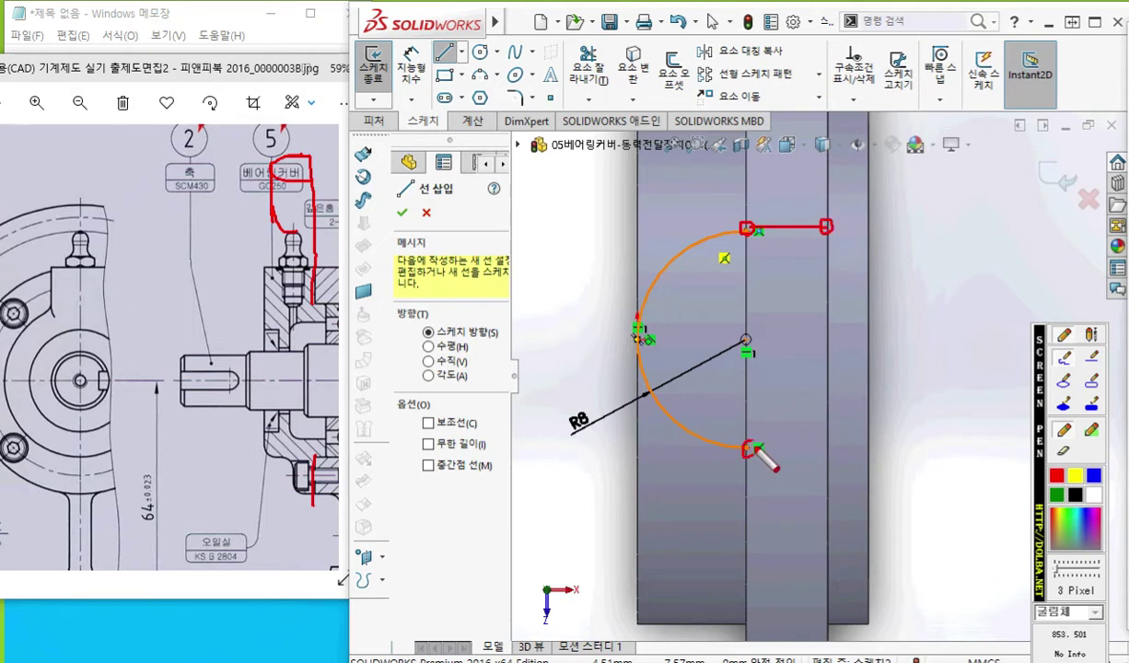
left_click(824, 447)
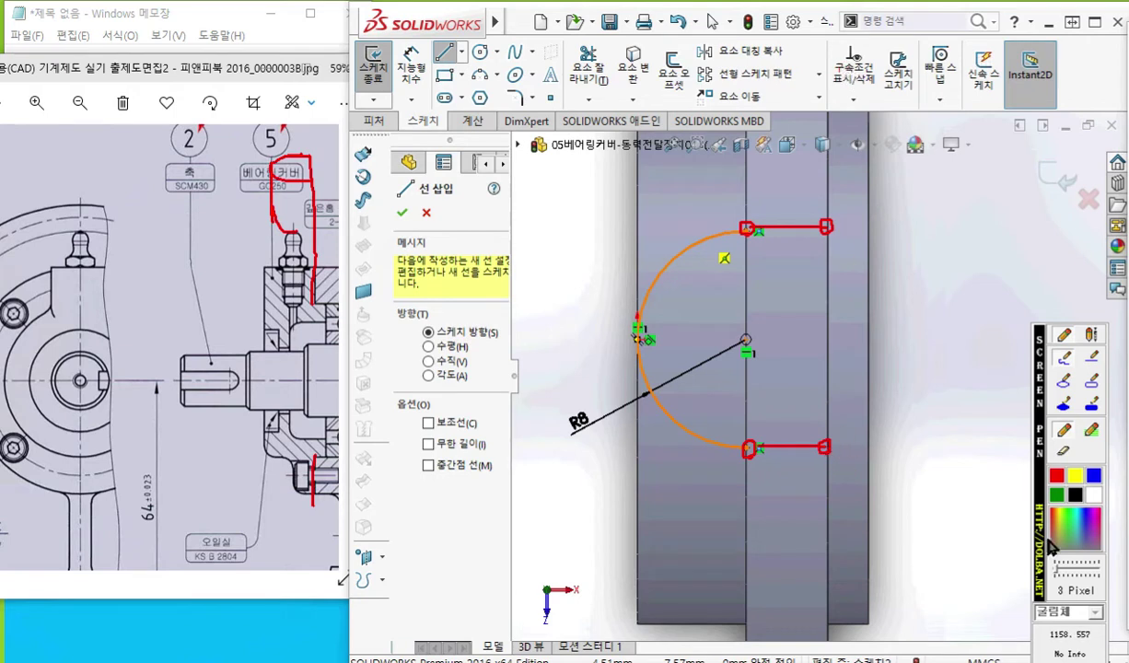
left_click(1093, 475)
left_click_drag(825, 133, 826, 658)
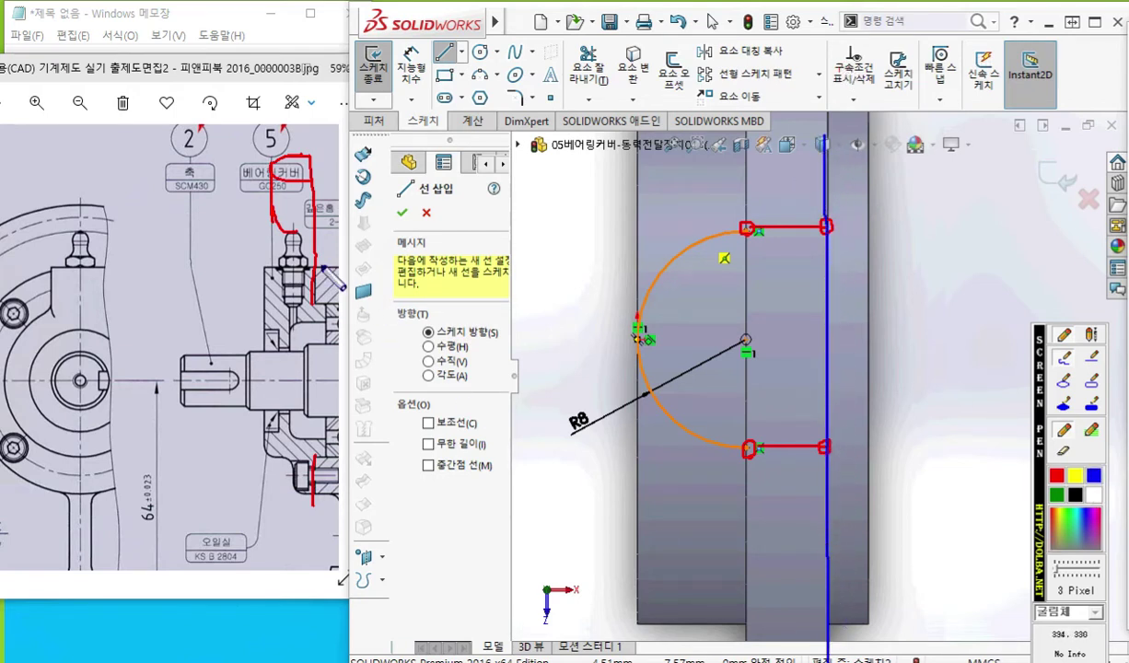
mouse_move(319, 254)
left_mouse_down()
mouse_move(312, 243)
mouse_move(324, 253)
left_mouse_up()
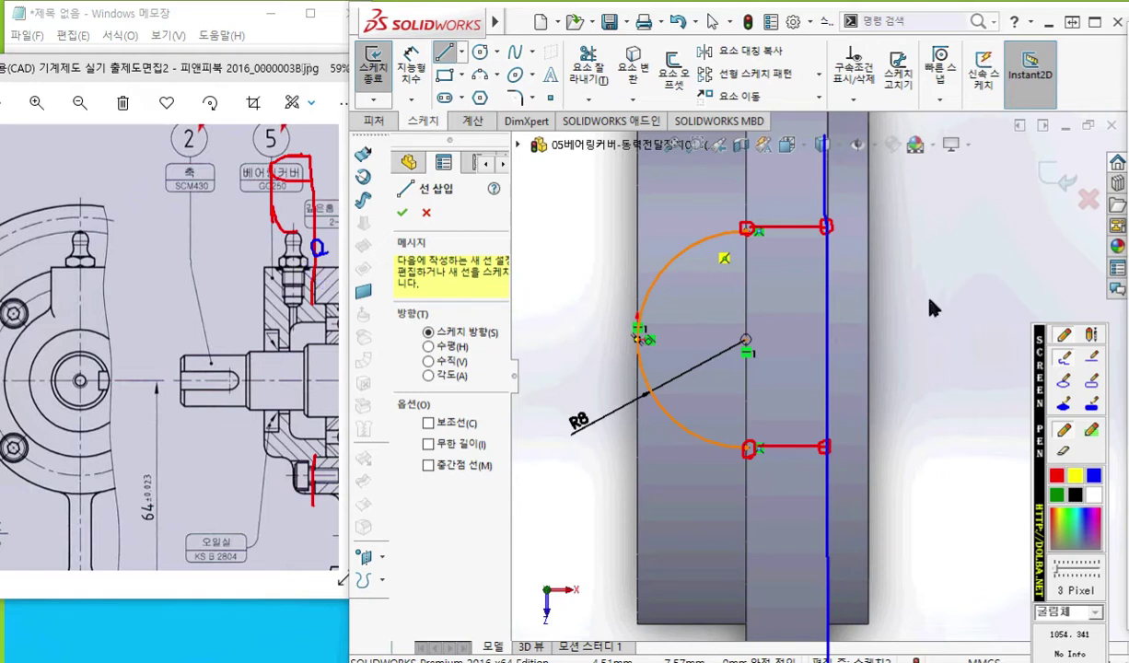
key("Escape")
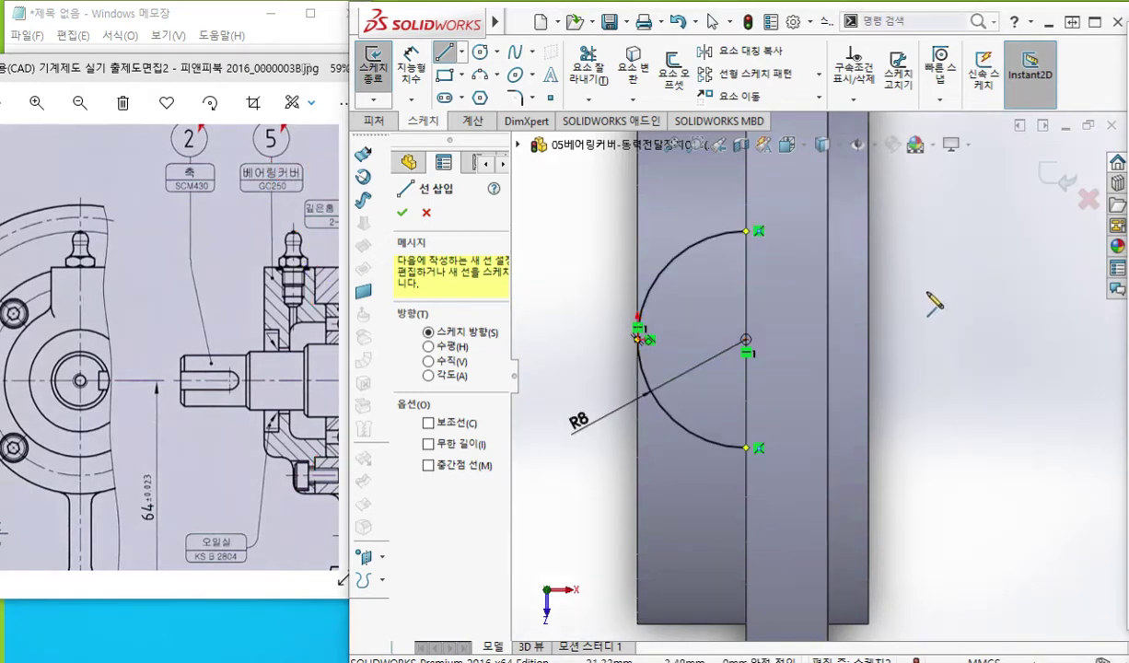
- Draw horizontal lines from both ends of the R8 arc to the next vertical model edge
left_click(746, 232)
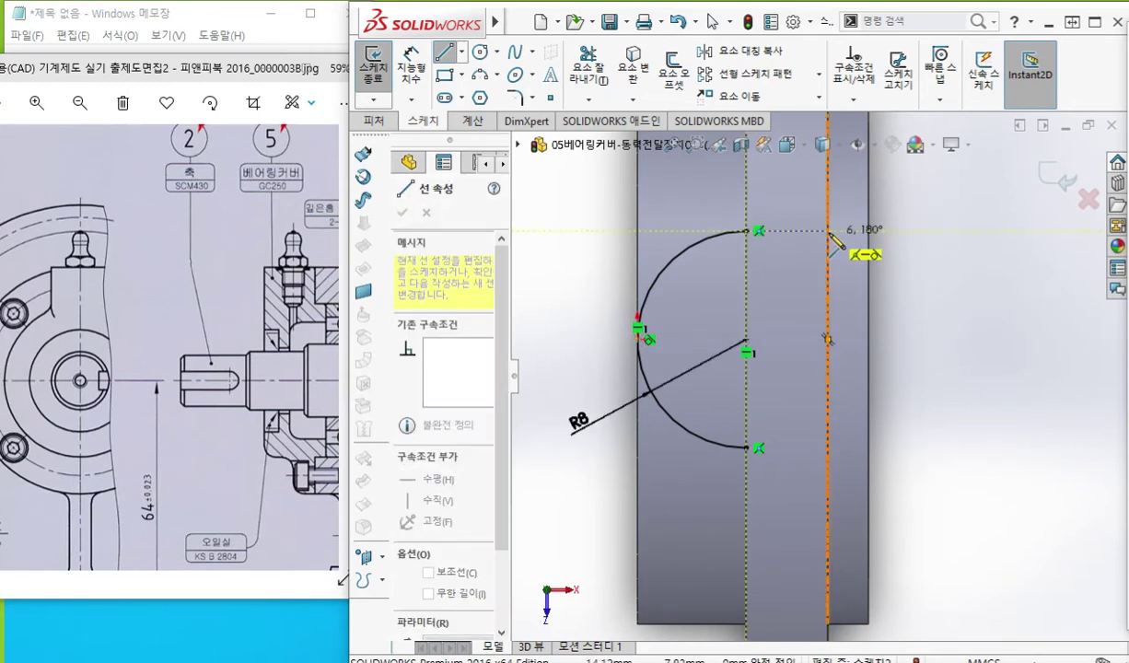
right_click(946, 226)
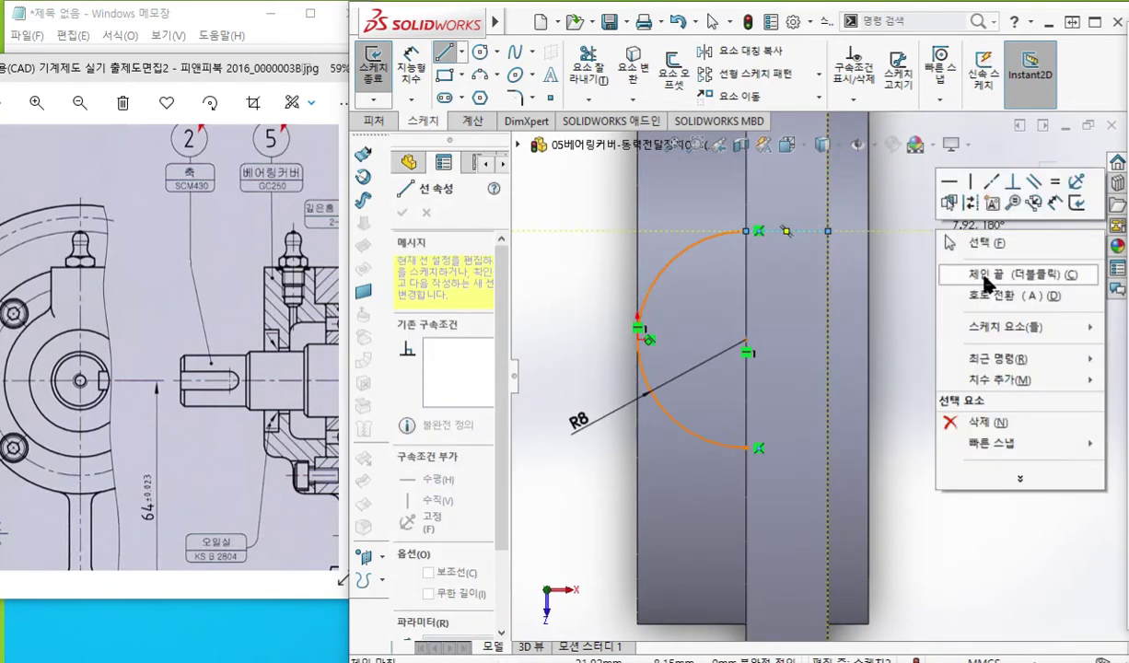
left_click(976, 204)
left_click(758, 449)
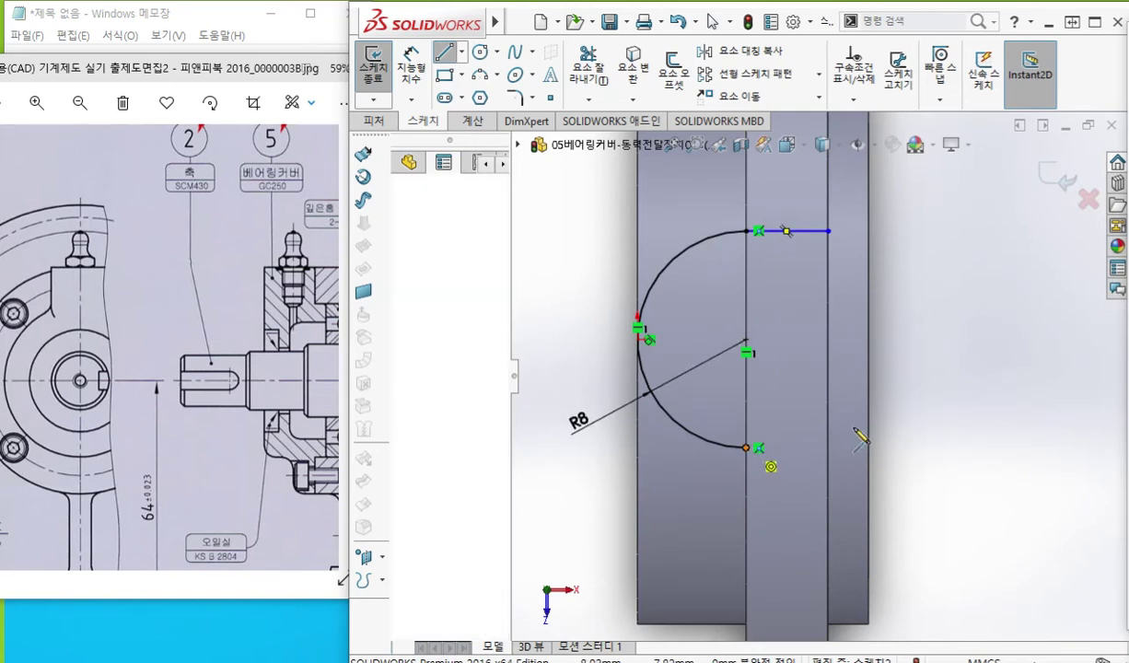
left_click(829, 449)
right_click(995, 278)
left_click(983, 297)
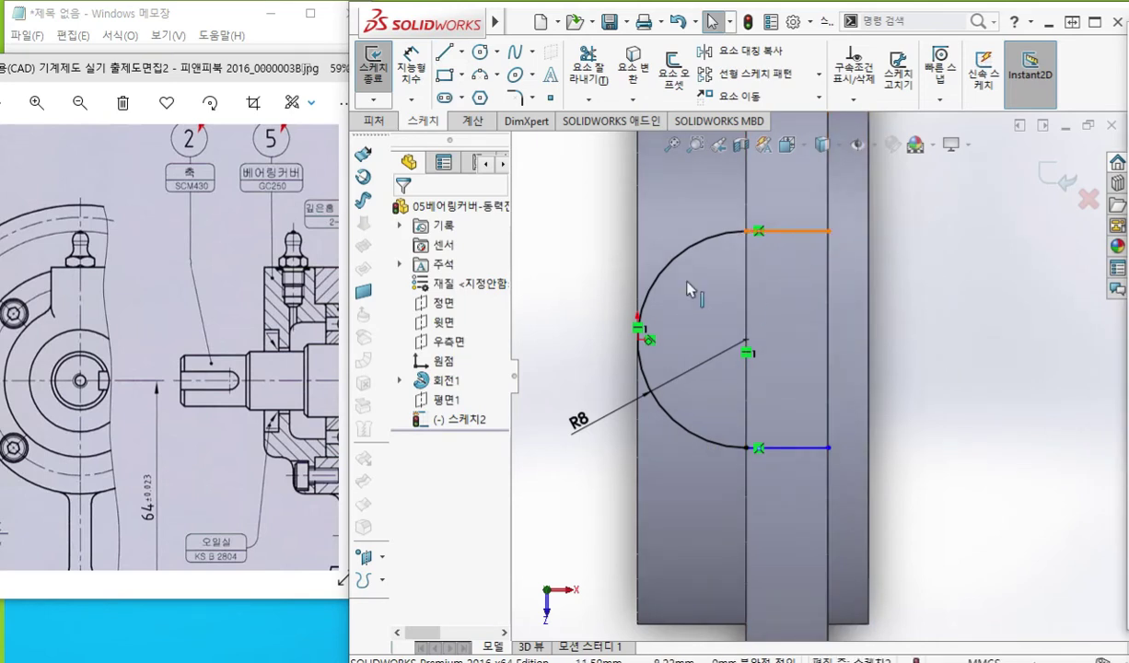
- Make both horizontal lines tangent to the R8 arc
left_click(712, 239)
left_click(787, 230, "ctrl")
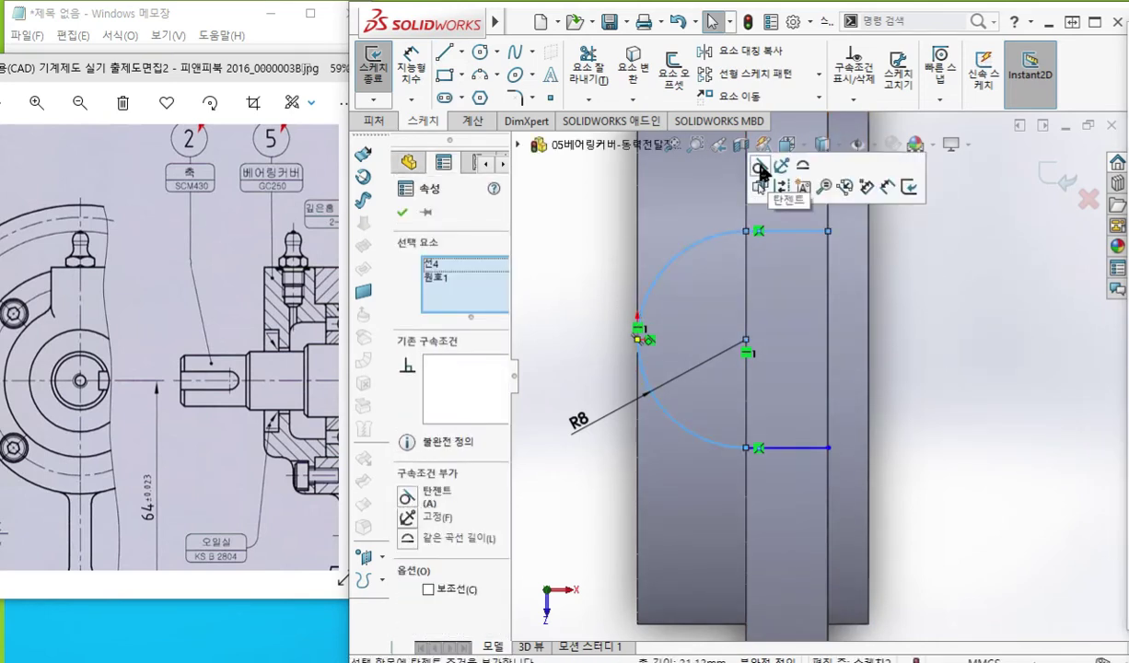
left_click(756, 182)
left_click(856, 419)
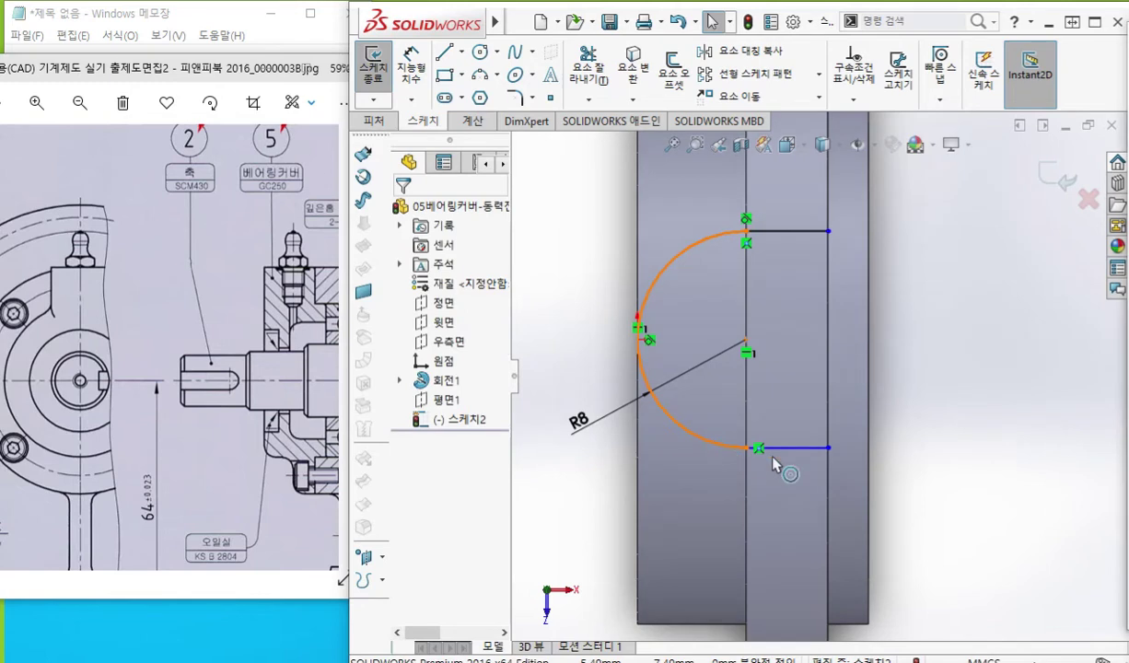
left_click(737, 441)
left_click(828, 422, "ctrl")
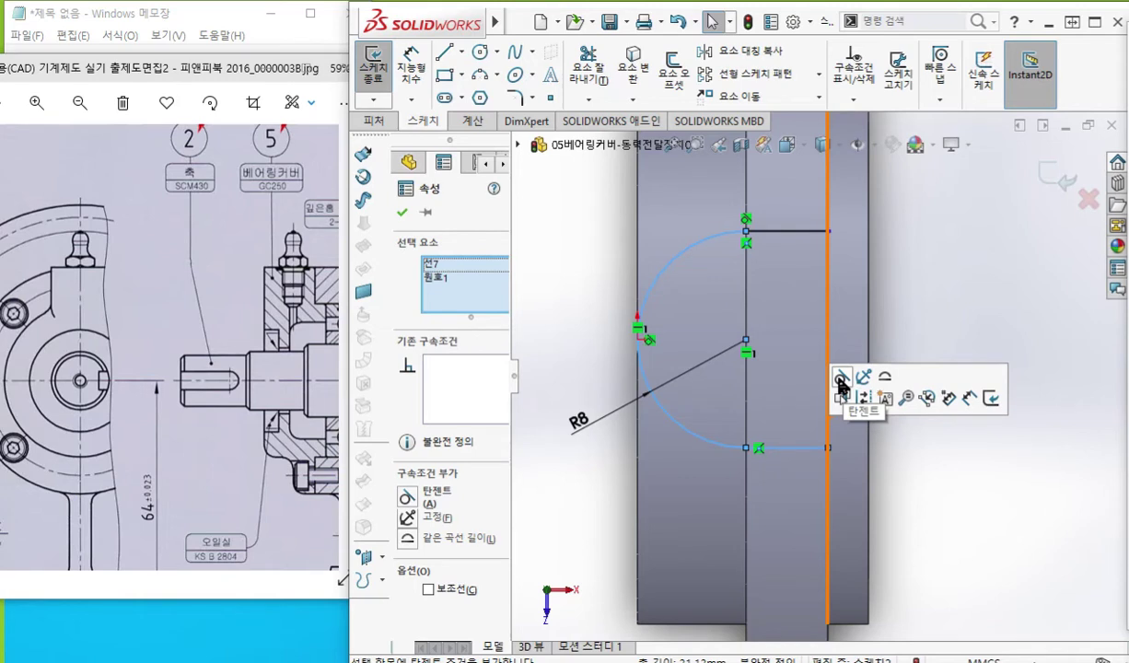
left_click(841, 379)
left_click(974, 315)
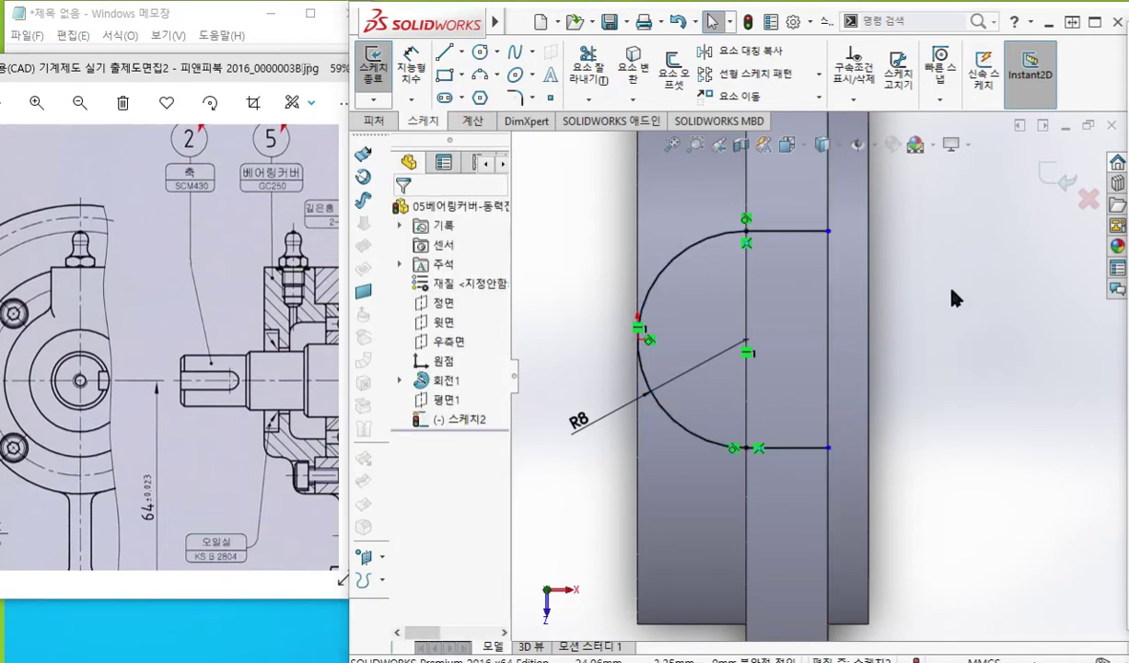
- Circle both open line ends and mark the closing line between them in blue with the screen pen, and clear the marks
key("ctrl+F1")
mouse_move(840, 232)
left_mouse_down()
mouse_move(821, 223)
mouse_move(834, 222)
left_mouse_up()
mouse_move(833, 440)
left_mouse_down()
mouse_move(821, 458)
mouse_move(832, 450)
left_mouse_up()
left_click_drag(830, 243, 829, 438)
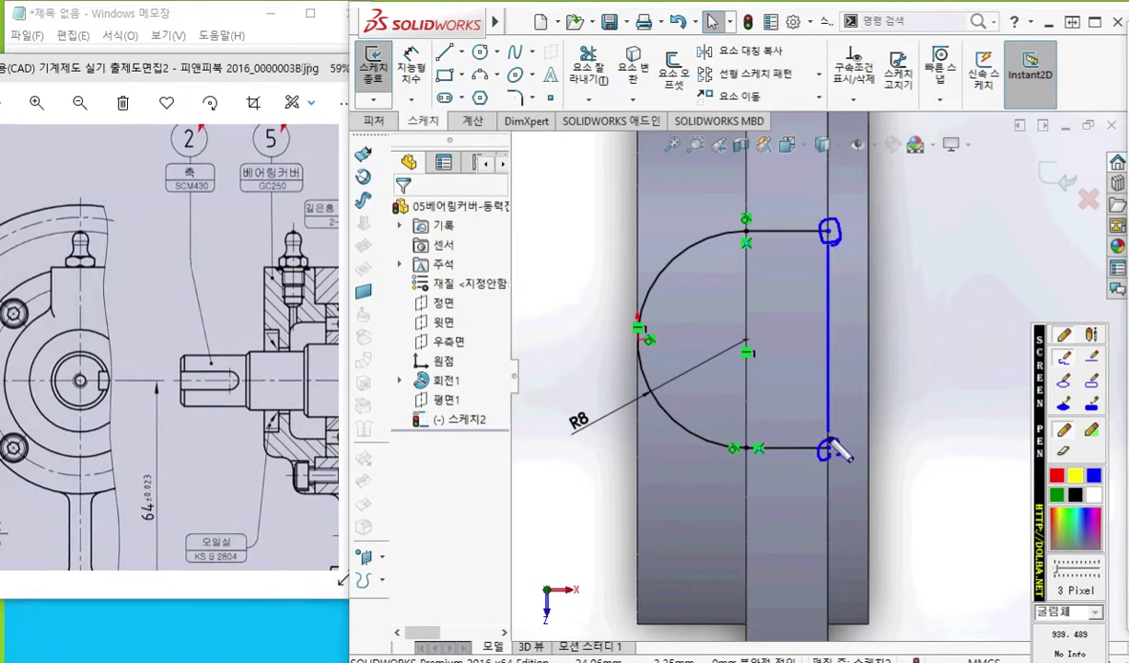
right_click(949, 408)
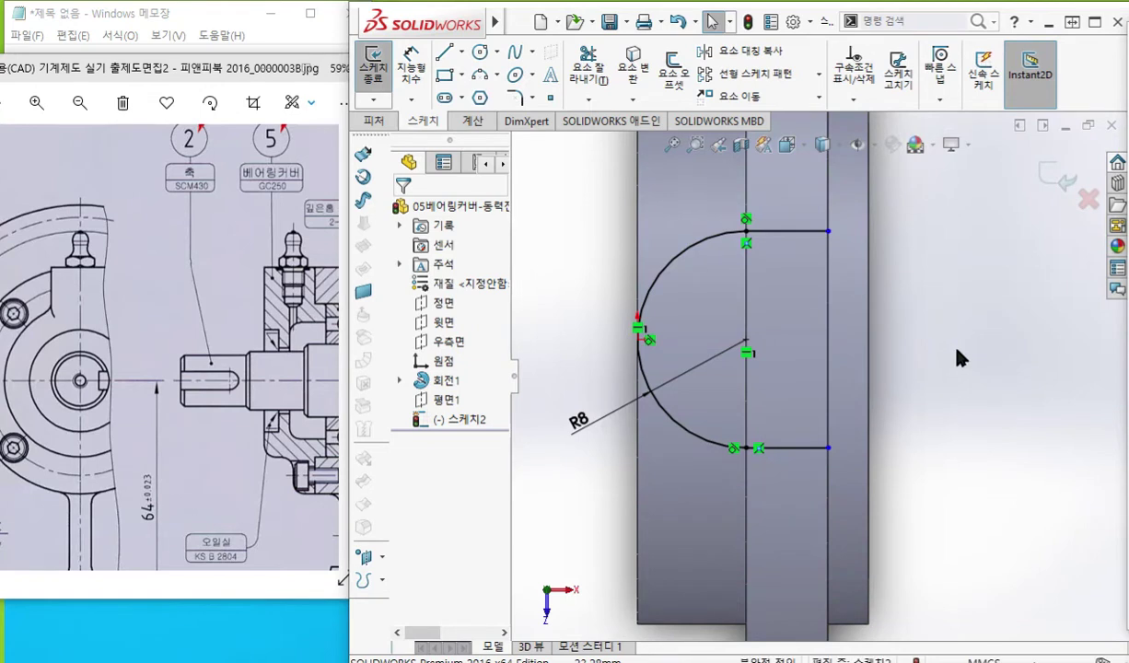
- Close the boss profile with a vertical line between the open line ends and attach its corner to the model edge
key("l")
left_click_drag(828, 231, 828, 447)
right_click(951, 266)
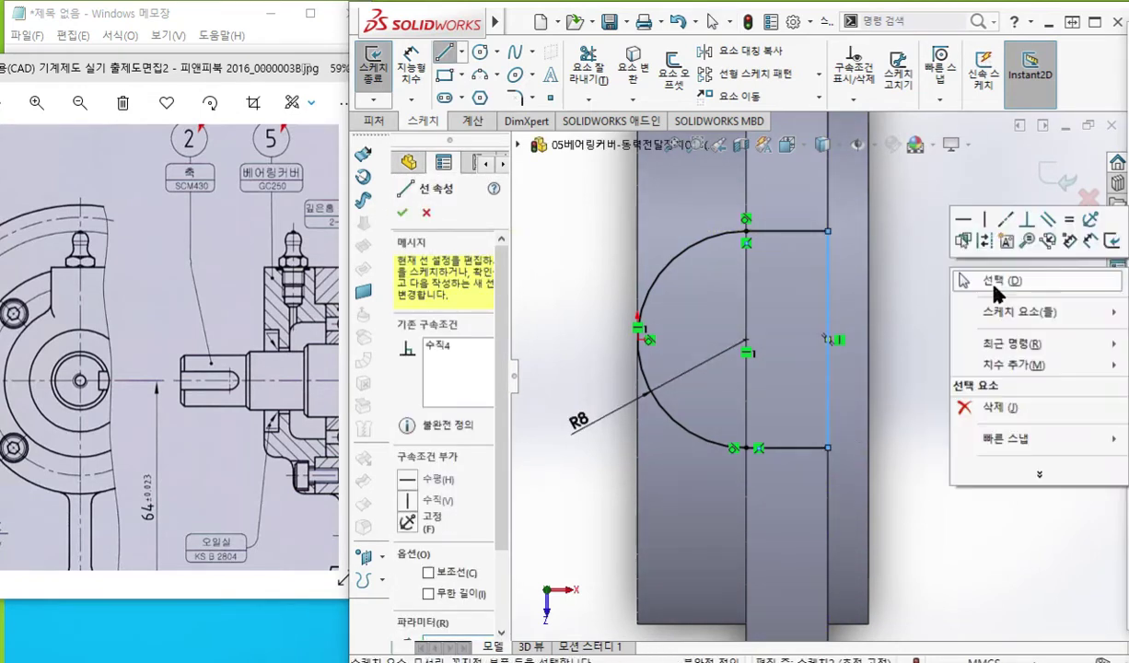
left_click(1003, 282)
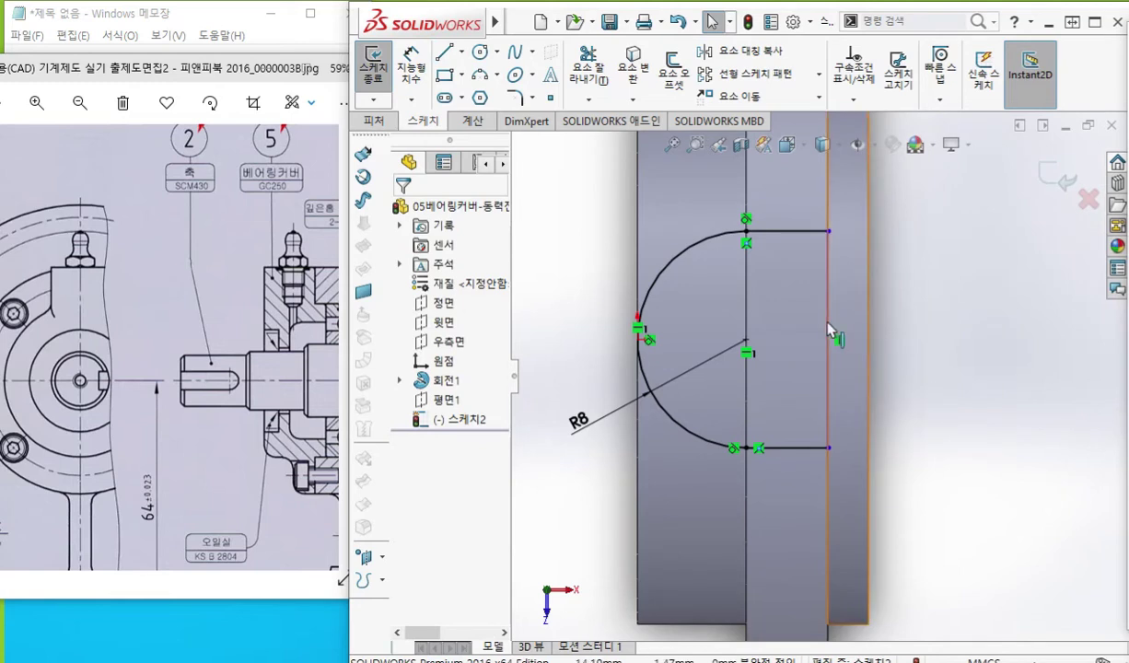
left_click(828, 232)
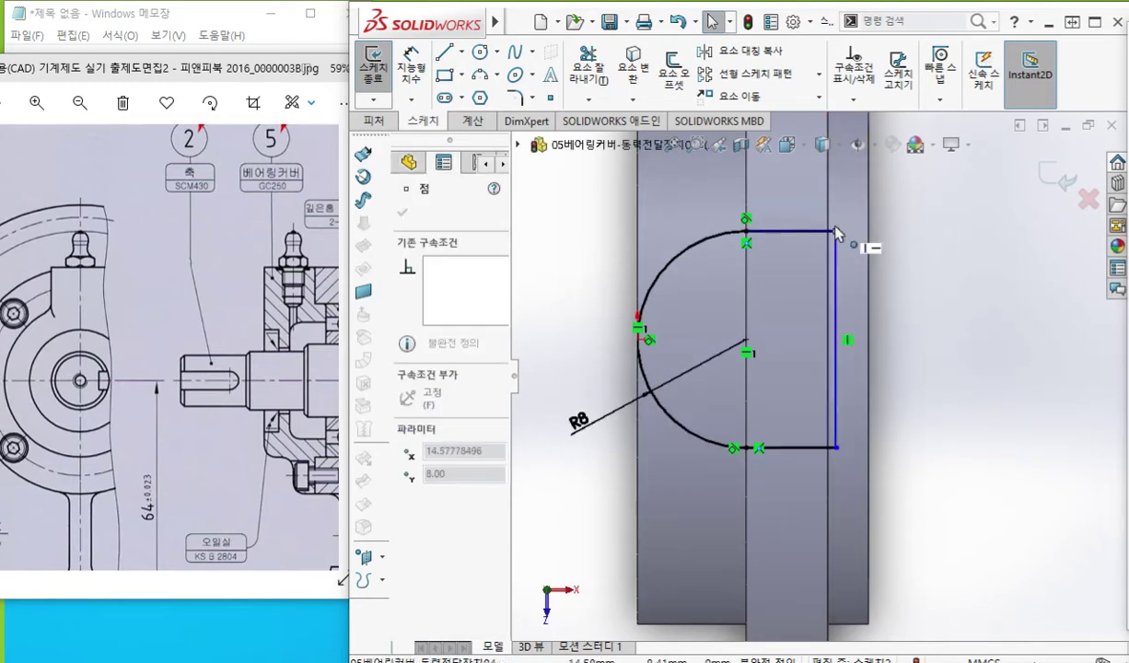
left_click(950, 452)
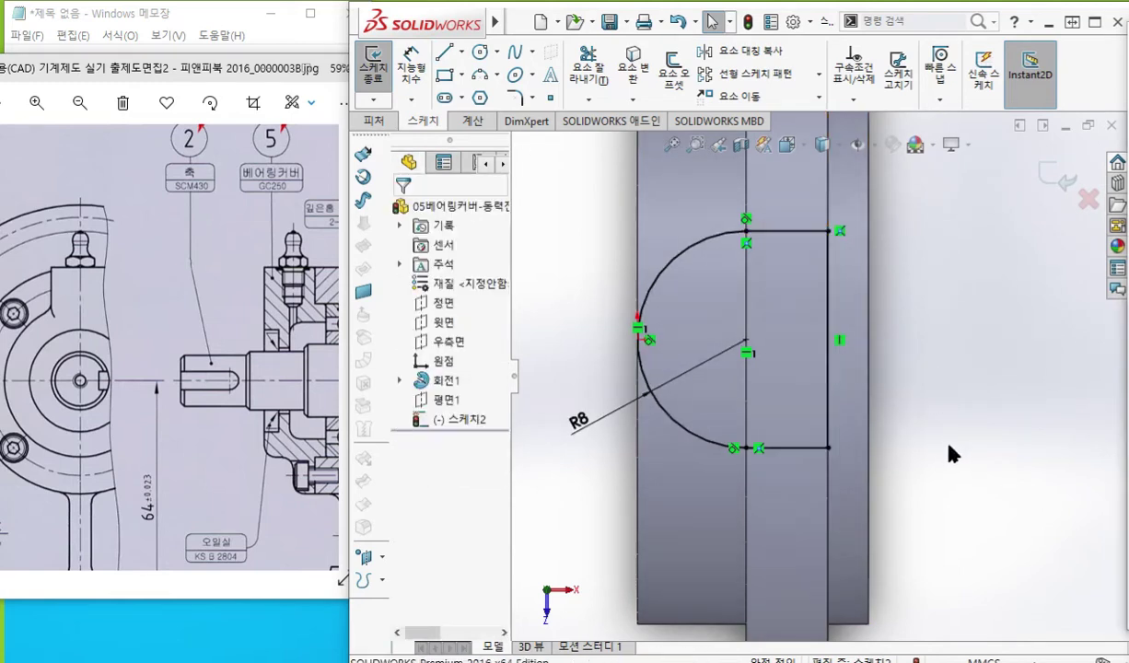
- Mark the downward extrusion direction with a blue arrow and write "다음" beside the model with the screen pen, and clear the marks
mouse_move(831, 461)
middle_mouse_down()
mouse_move(849, 383)
mouse_move(856, 474)
mouse_move(834, 409)
mouse_move(944, 393)
mouse_move(936, 403)
middle_mouse_up()
key("F12")
left_click_drag(707, 281, 700, 378)
mouse_move(690, 335)
left_mouse_down()
mouse_move(698, 375)
mouse_move(716, 354)
left_mouse_up()
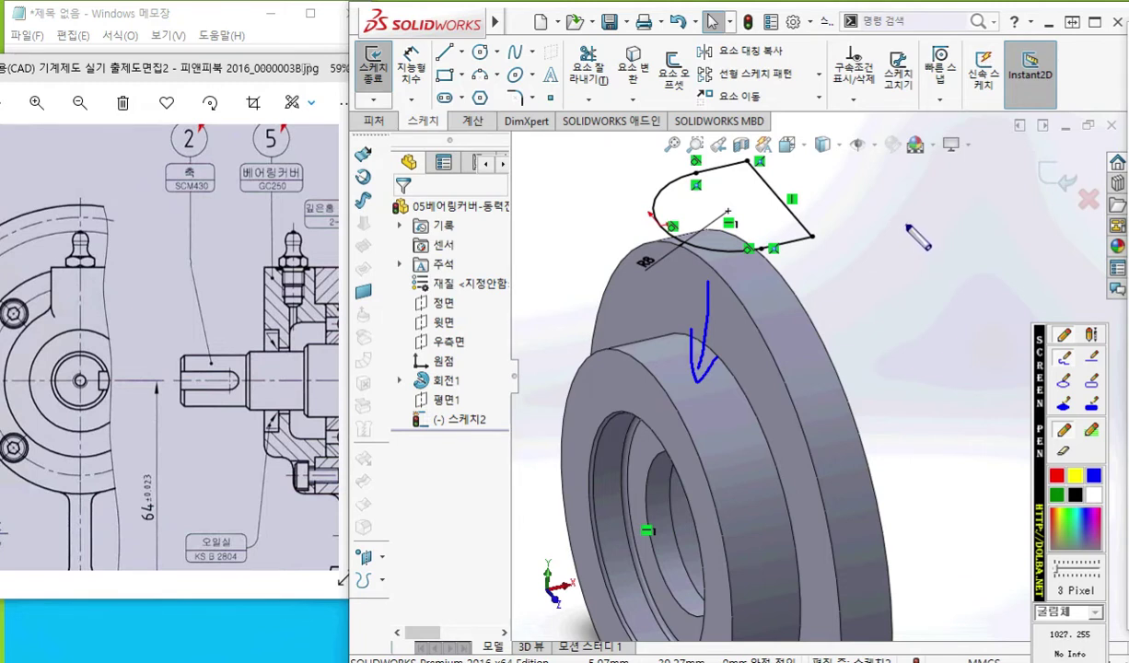
mouse_move(862, 237)
left_mouse_down()
mouse_move(853, 250)
mouse_move(874, 257)
left_mouse_up()
mouse_move(883, 237)
left_mouse_down()
mouse_move(886, 273)
mouse_move(887, 252)
mouse_move(920, 253)
mouse_move(932, 277)
mouse_move(925, 272)
left_mouse_up()
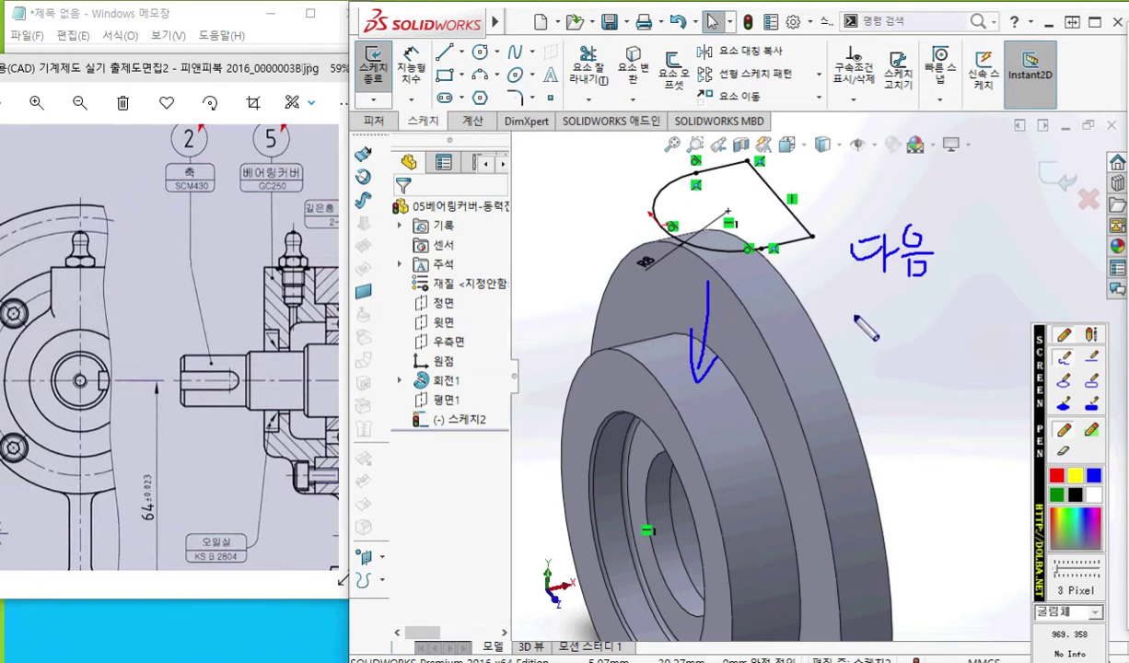
key("Escape")
- Extrude the closed boss profile in the reversed direction with the end condition Up To Next (다음까지)
key("s")
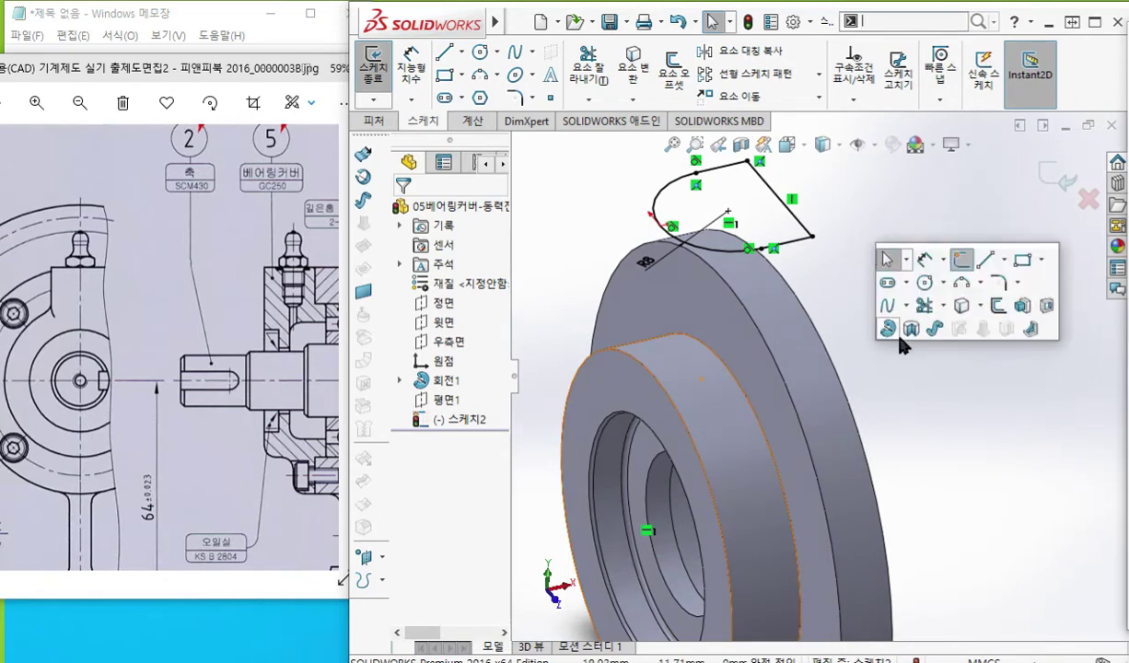
left_click(1022, 306)
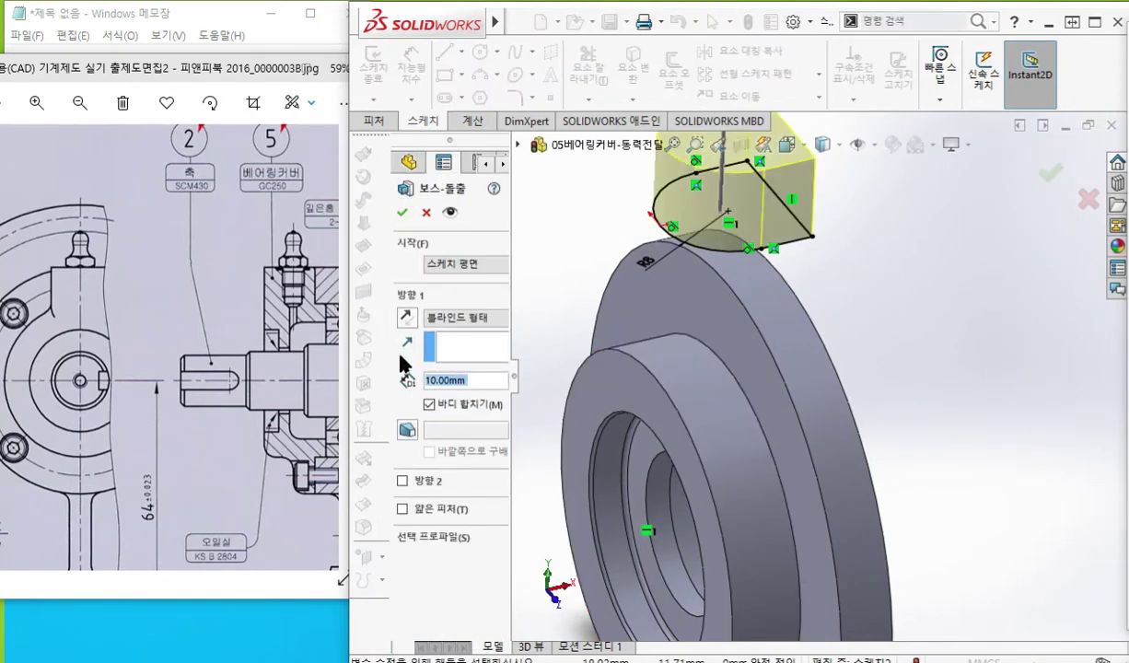
left_click(406, 316)
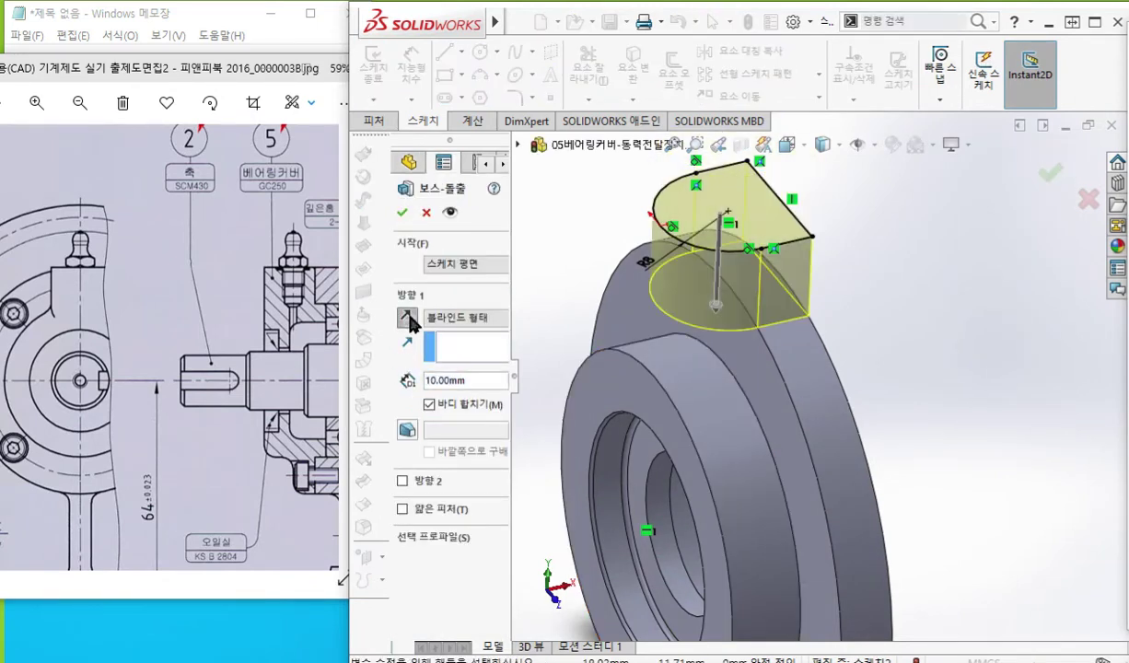
left_click(472, 318)
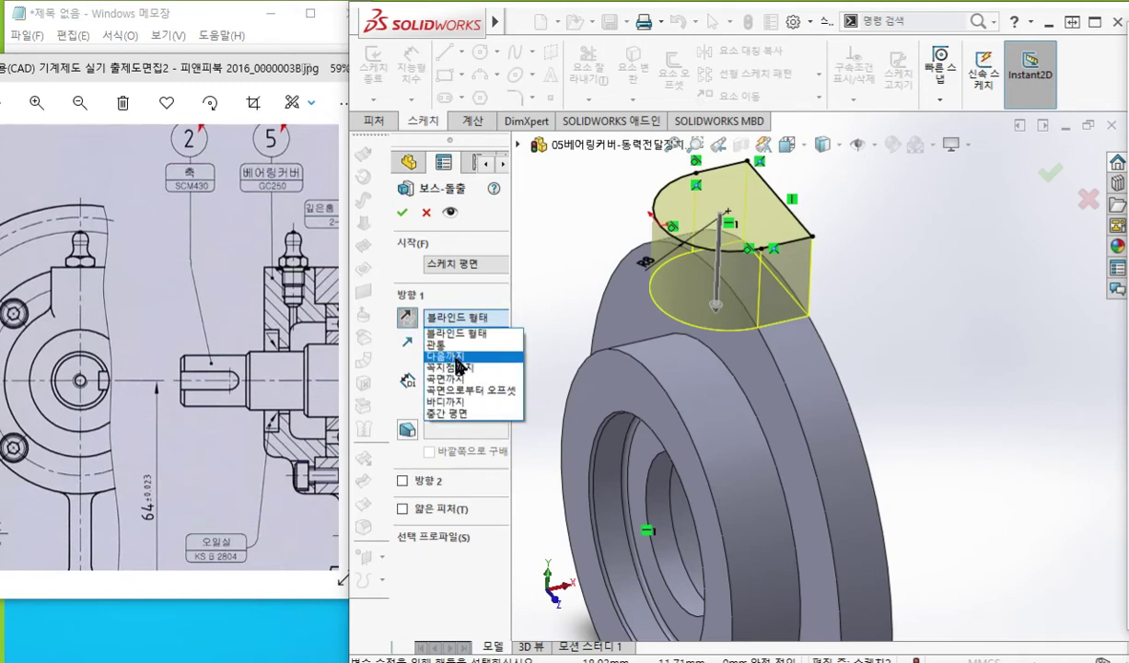
left_click(458, 356)
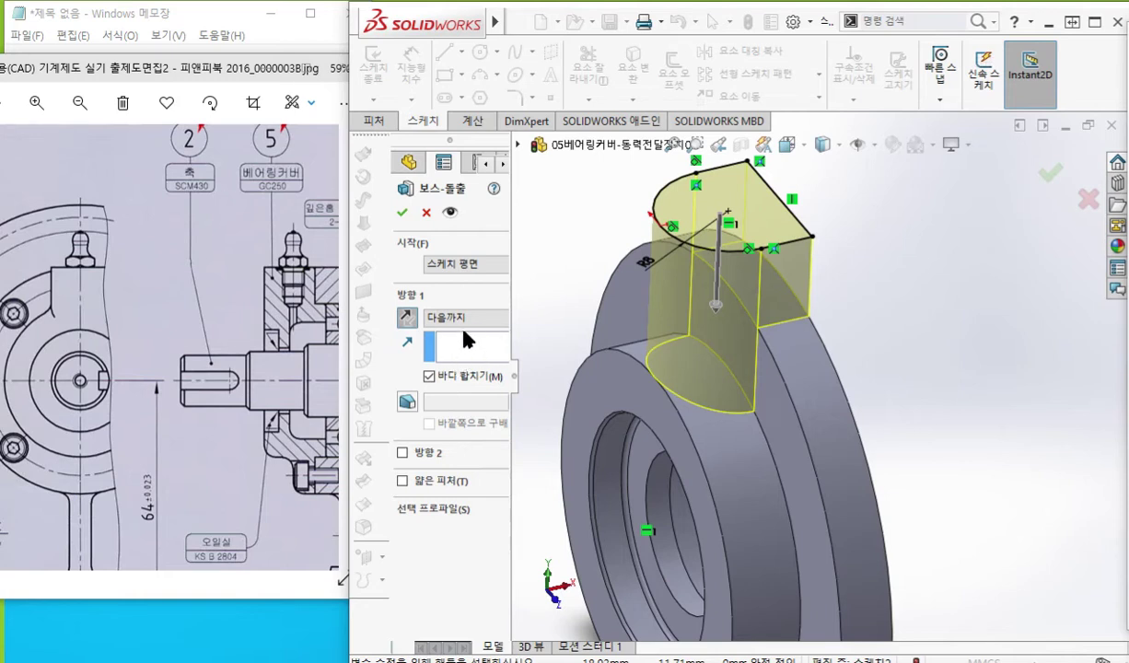
left_click(404, 215)
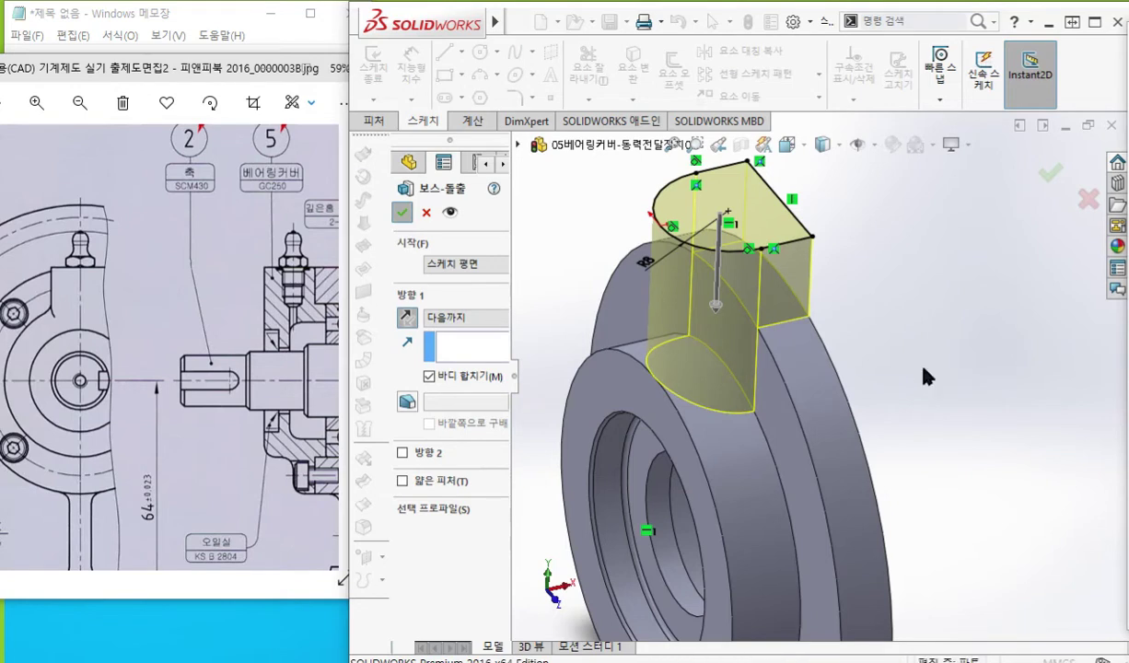
- Mark the edge between the boss's flat side and the flange rim in red with the screen pen, and clear the marks
middle_click_drag(925, 373, 932, 345, "ctrl")
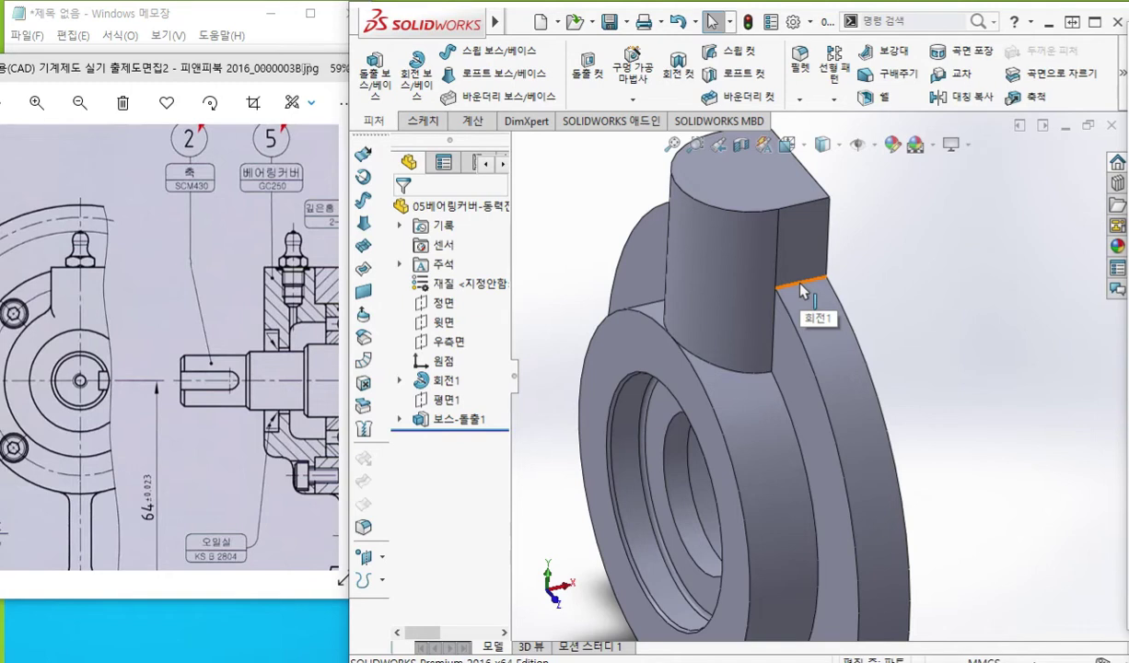
key("F9")
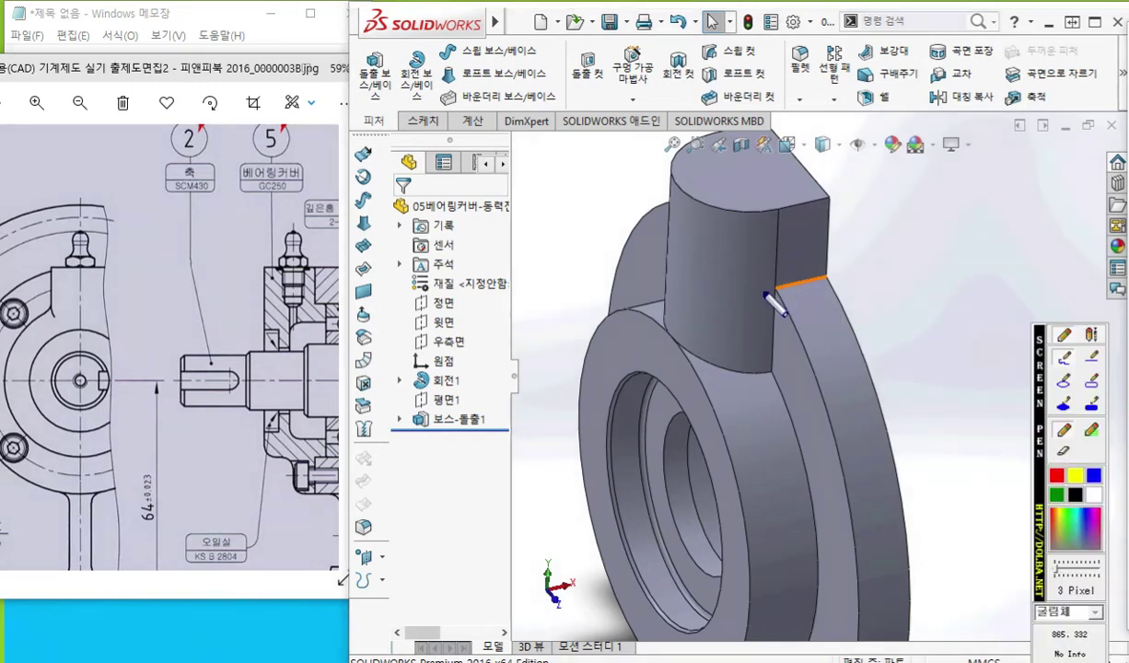
left_click(1055, 475)
left_click_drag(767, 291, 822, 286)
left_click_drag(695, 235, 733, 224)
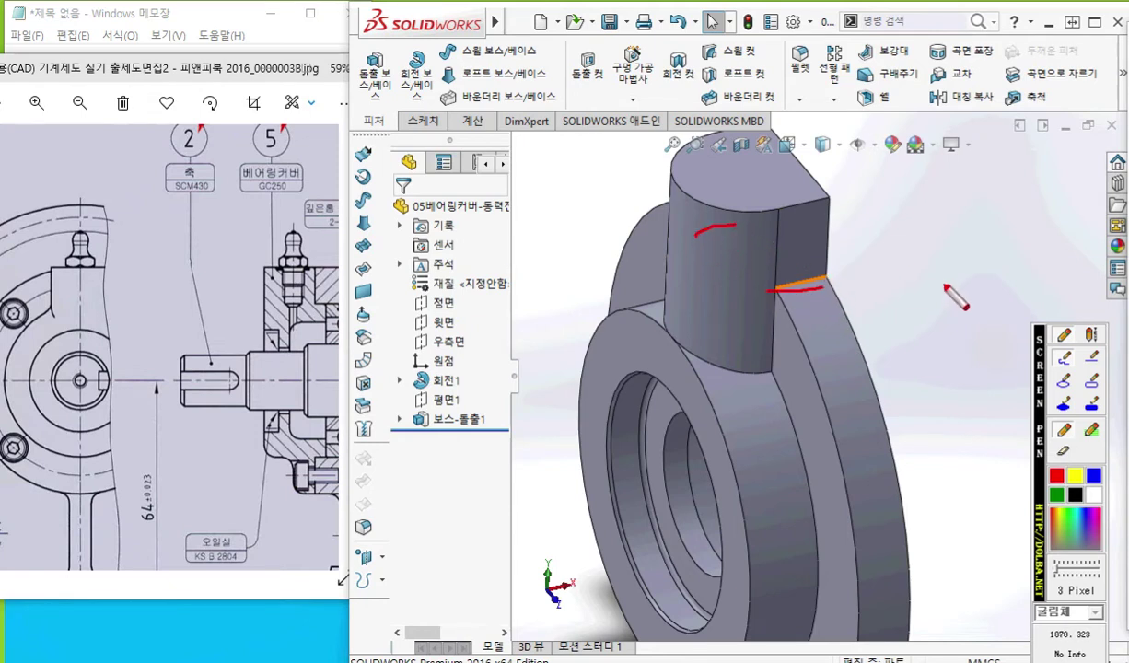
key("F9")
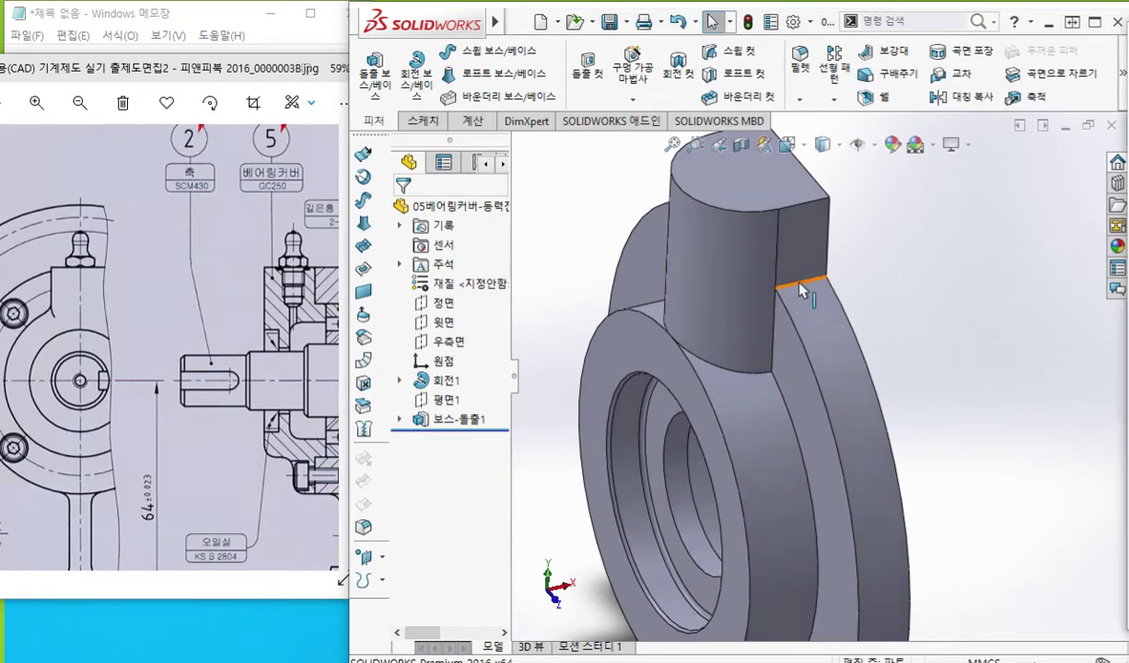
- Fillet the edge where the boss's flat side meets the flange rim with a 3 mm radius
left_click(793, 284)
middle_click_drag(686, 343, 852, 410)
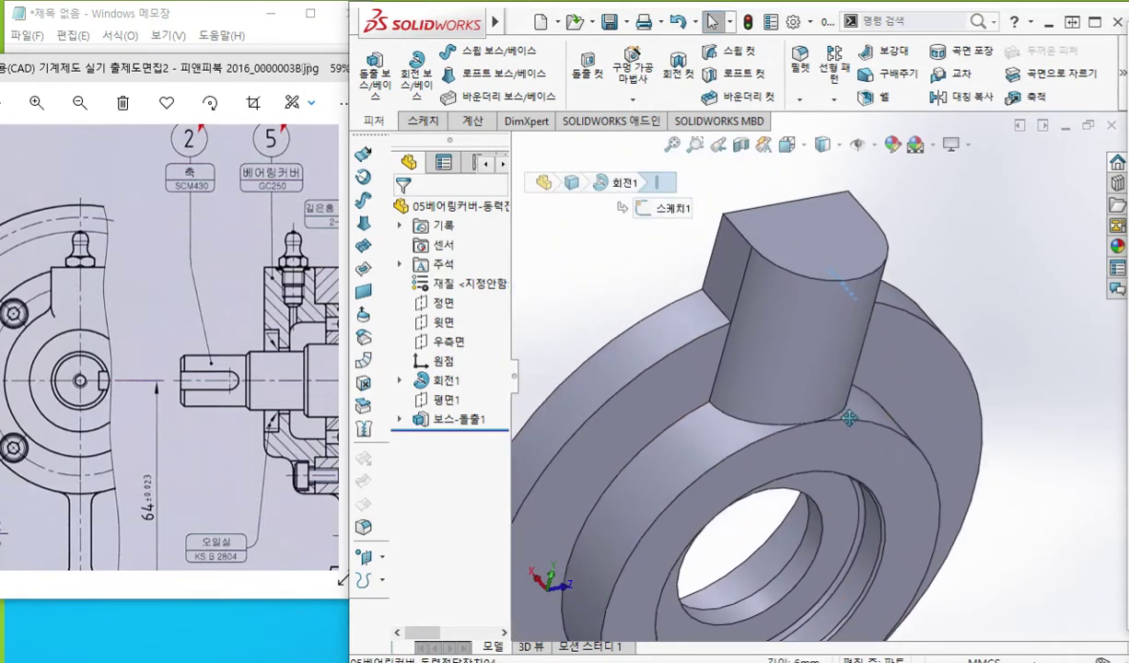
left_click(715, 309)
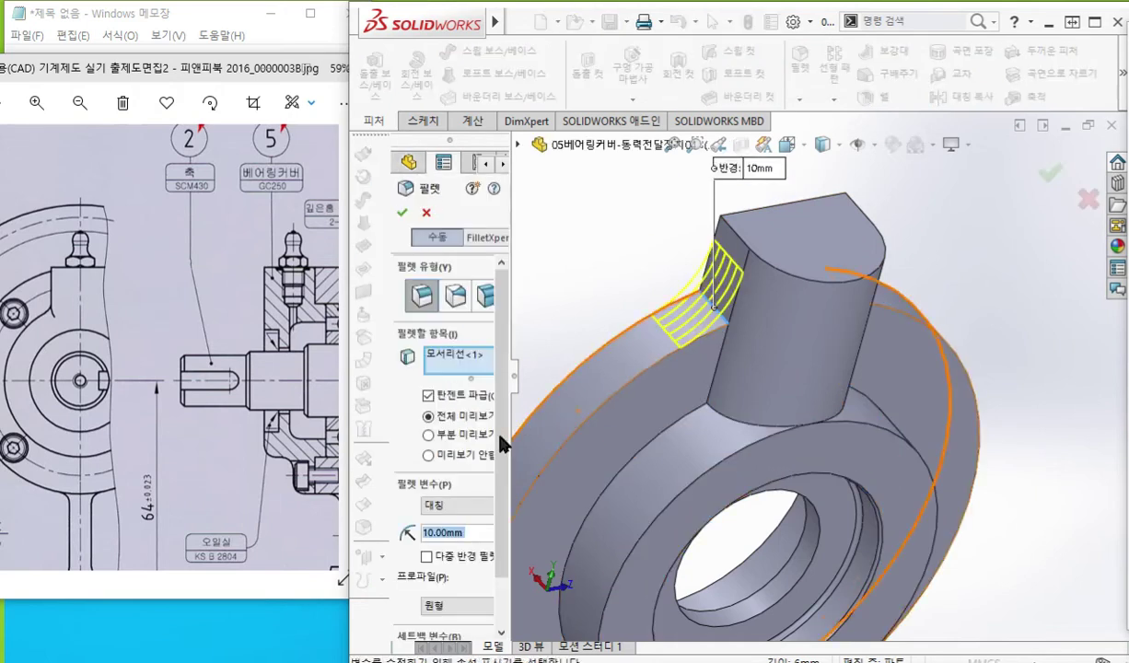
type("3")
key("Return")
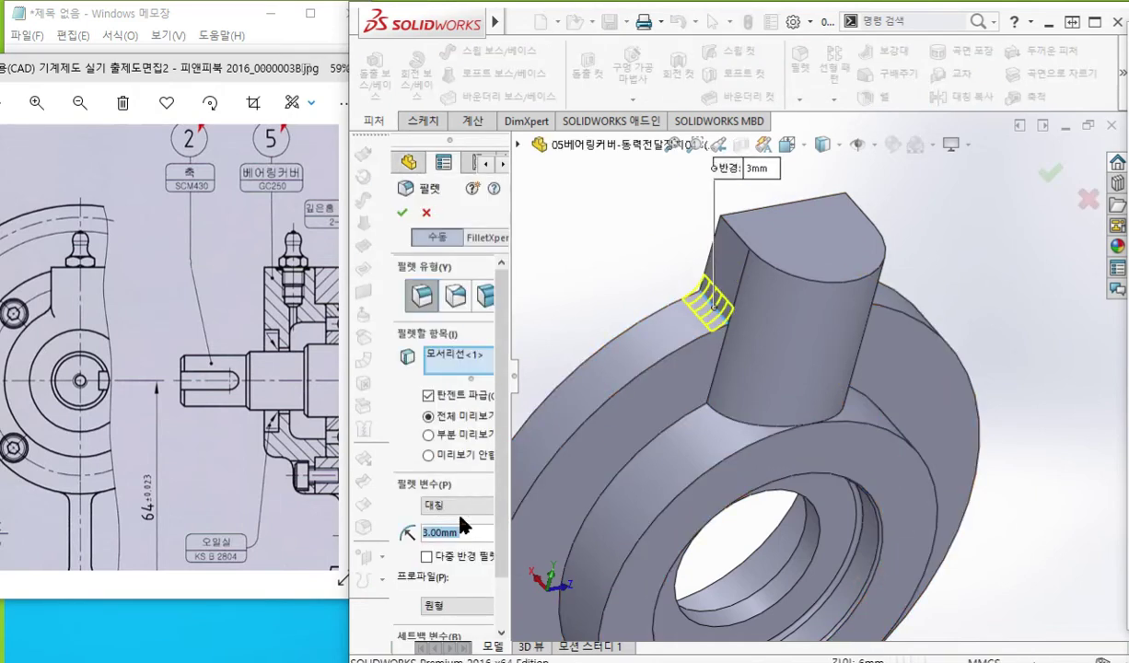
key("Return")
scroll(814, 419, "up", 4)
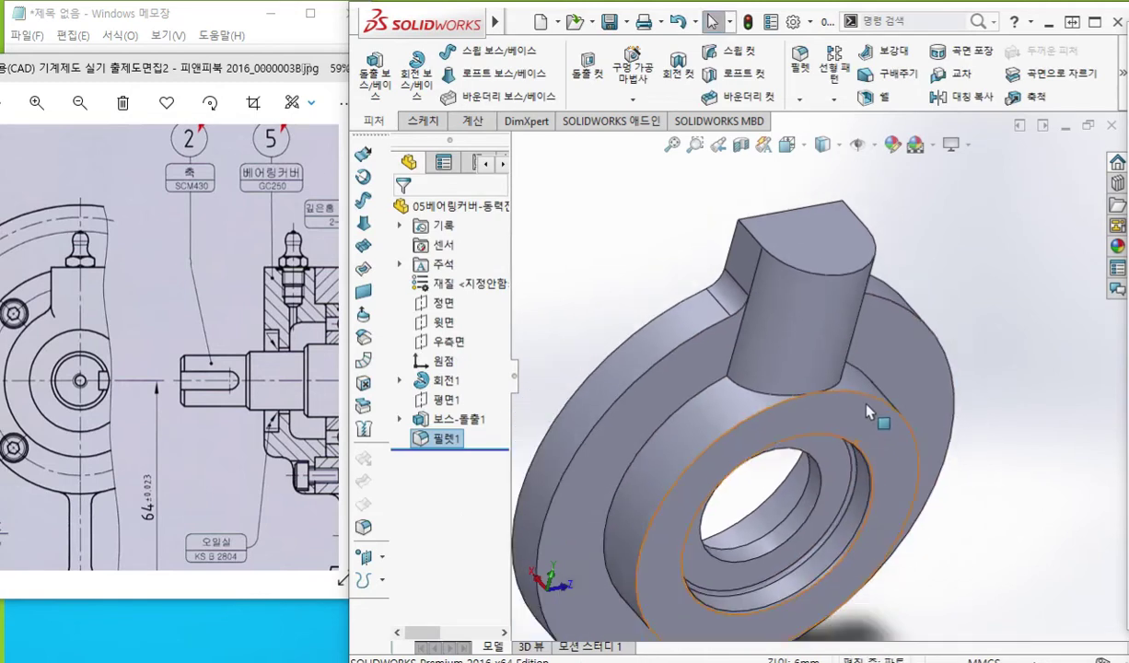
- Fillet the flange's outer circular edge on the boss side with a 3 mm radius, and start the screen pen
middle_click_drag(731, 378, 652, 321)
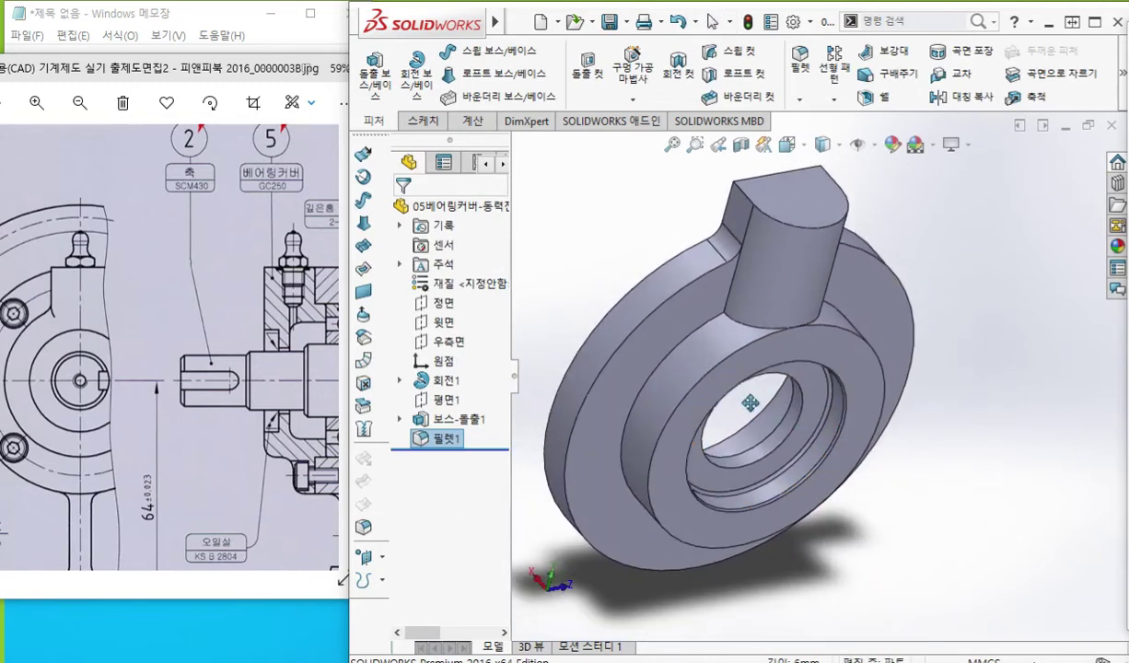
left_click(651, 318)
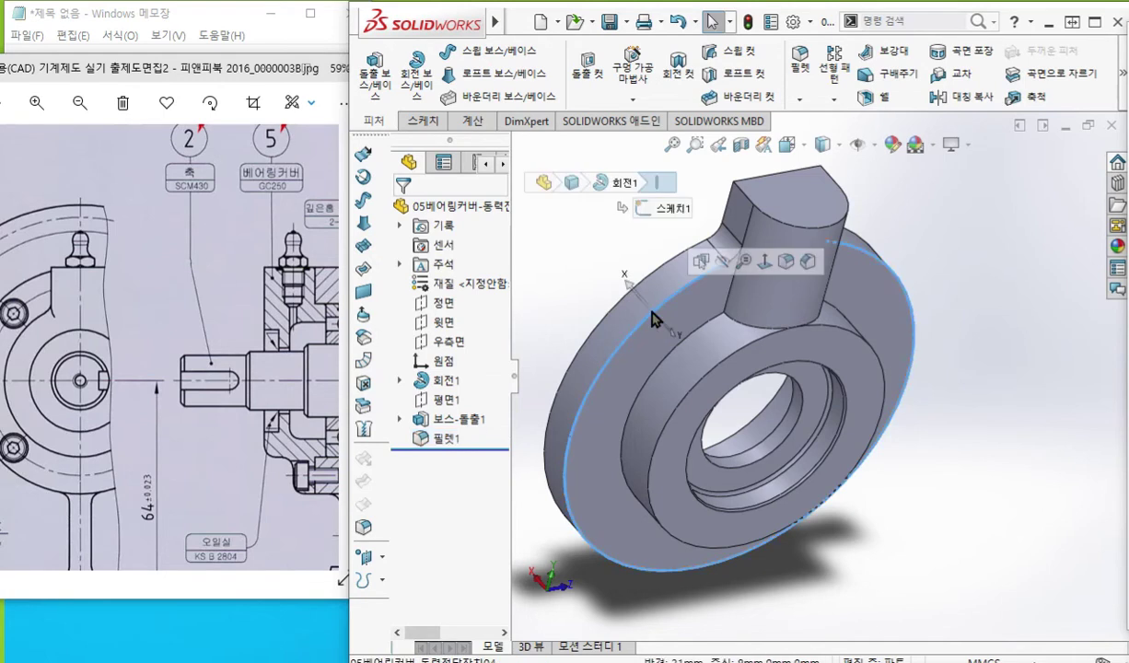
key("f")
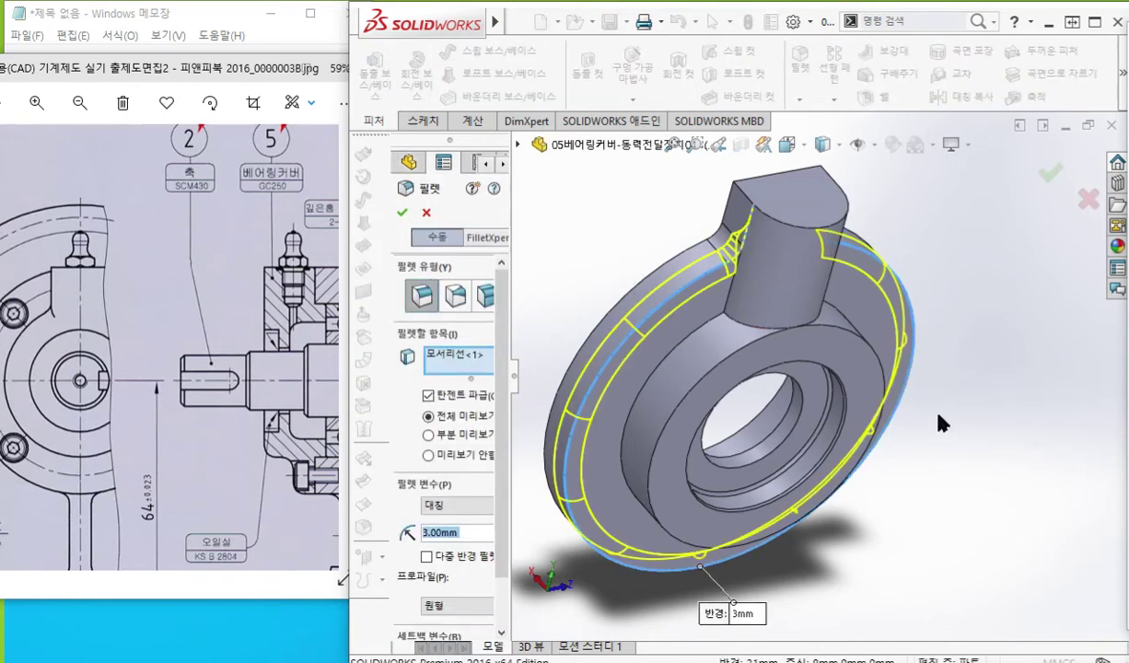
key("Return")
middle_click_drag(960, 381, 897, 355)
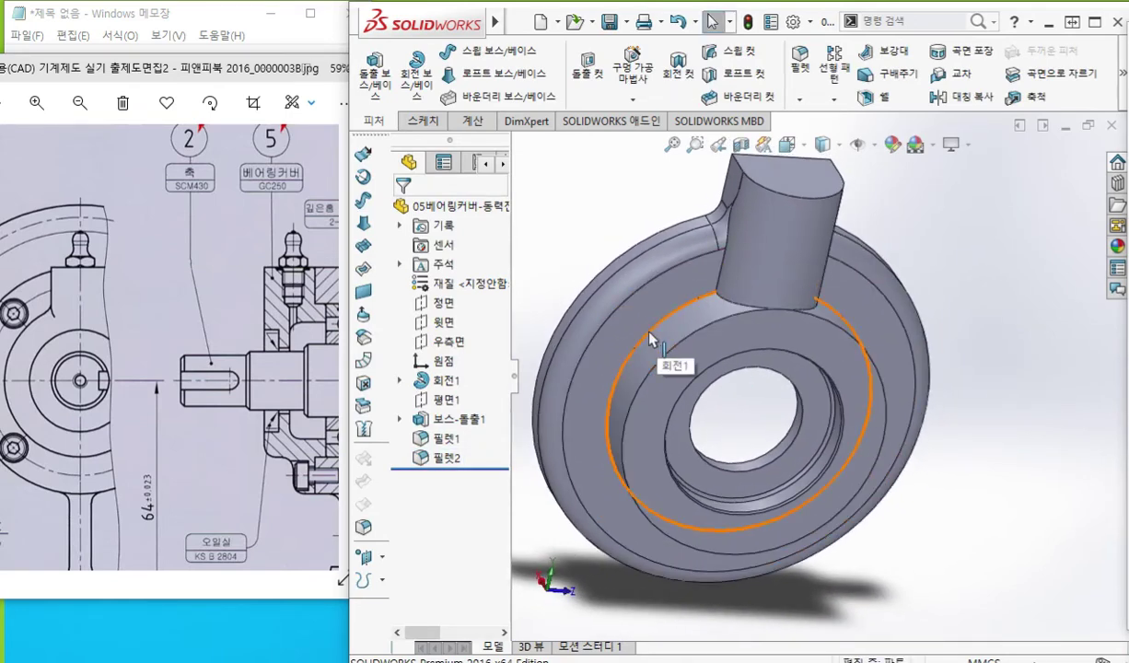
key("F12")
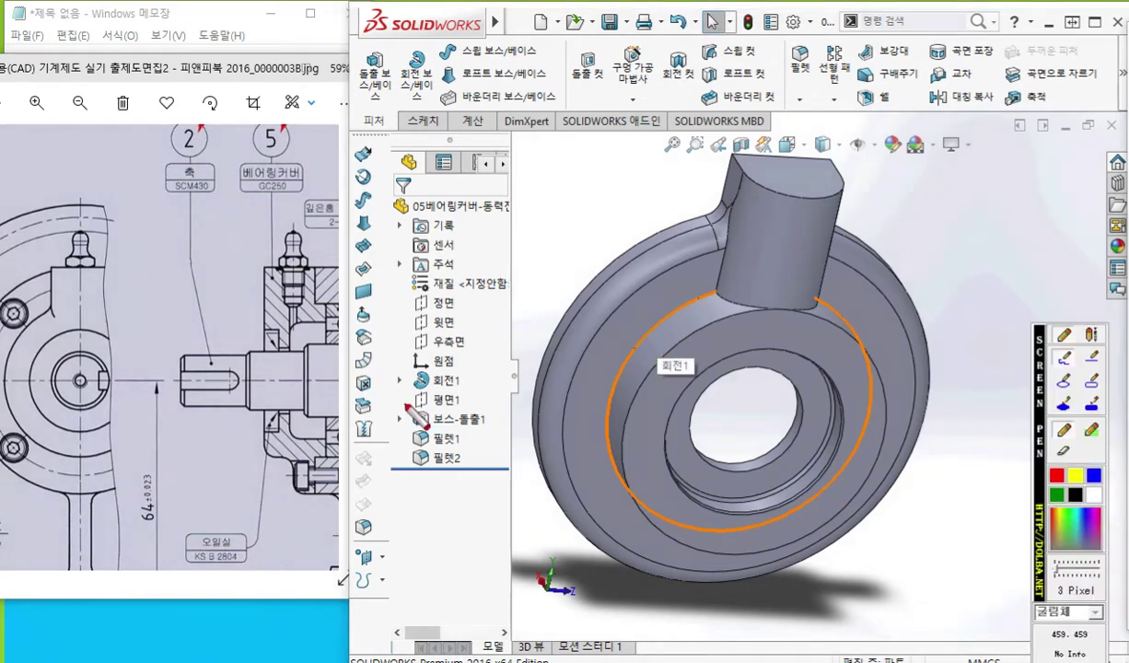
- Mark the hub-to-flange corner in the reference drawing, and fillet the circular edge where the hub meets the flange with a 3 mm radius
left_click_drag(284, 458, 297, 484)
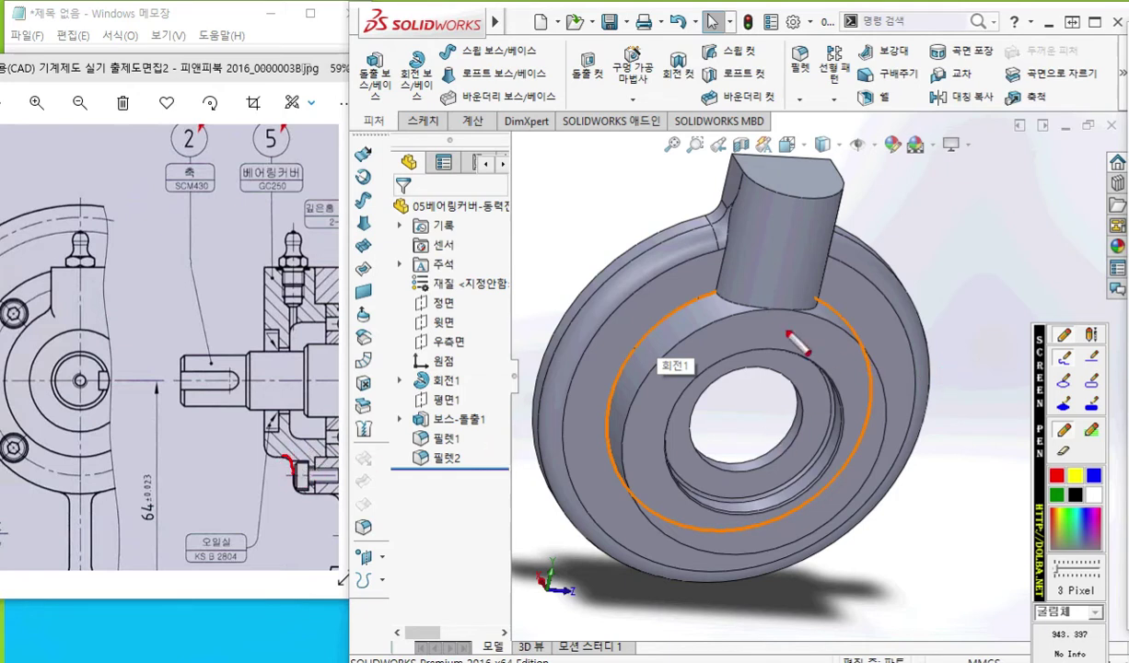
key("F12")
left_click(665, 320)
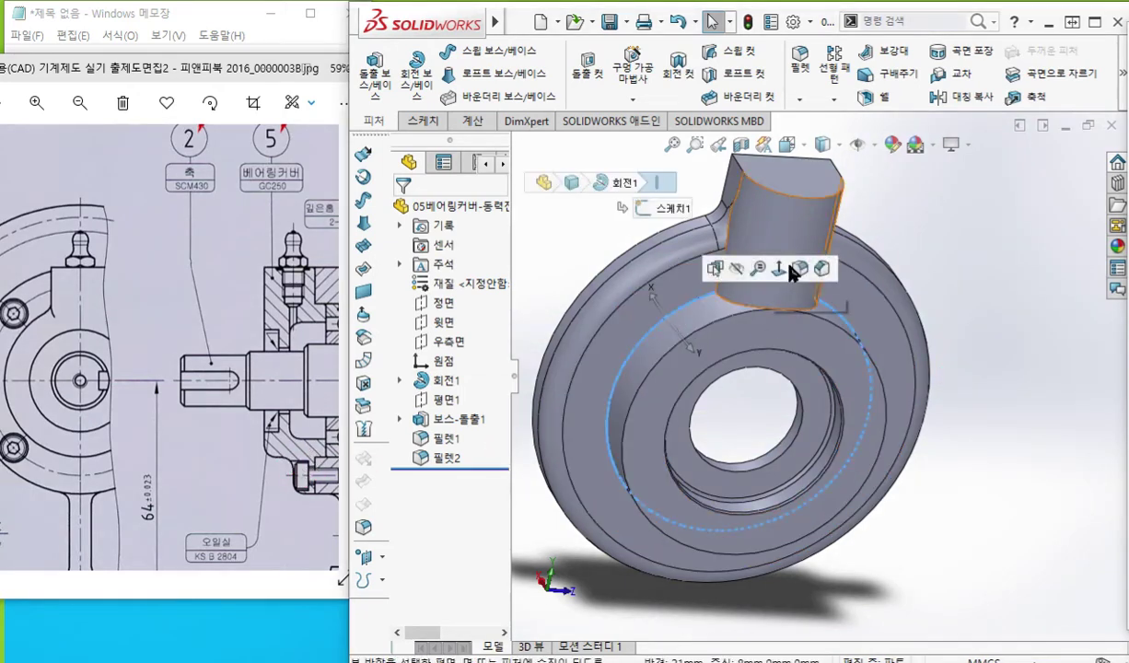
left_click(801, 275)
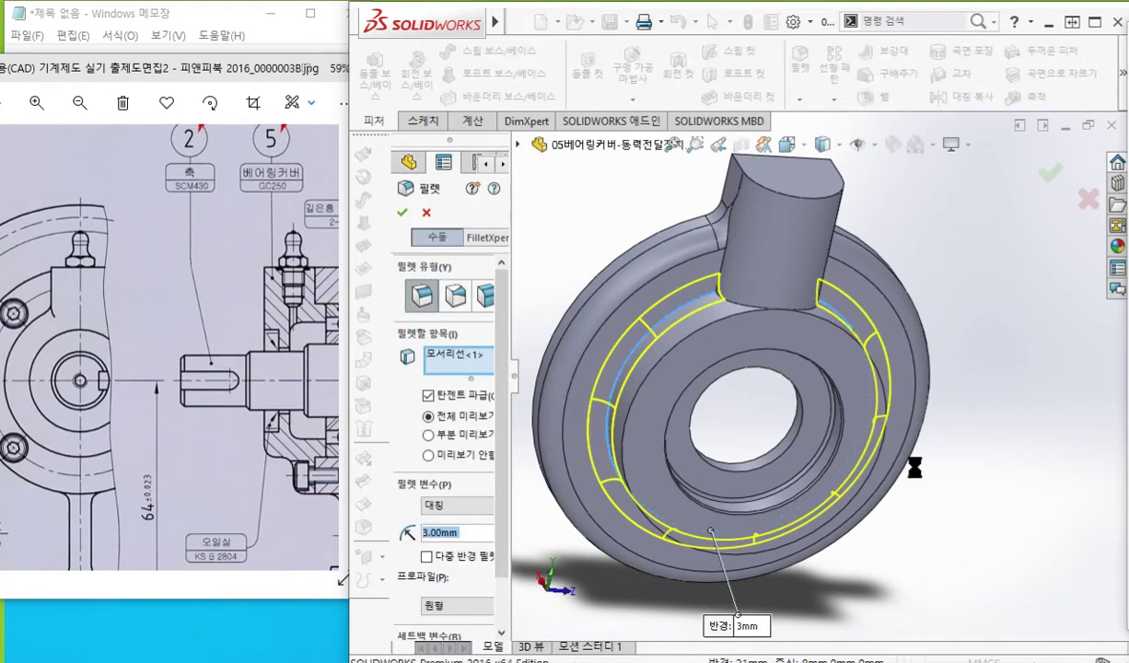
key("Return")
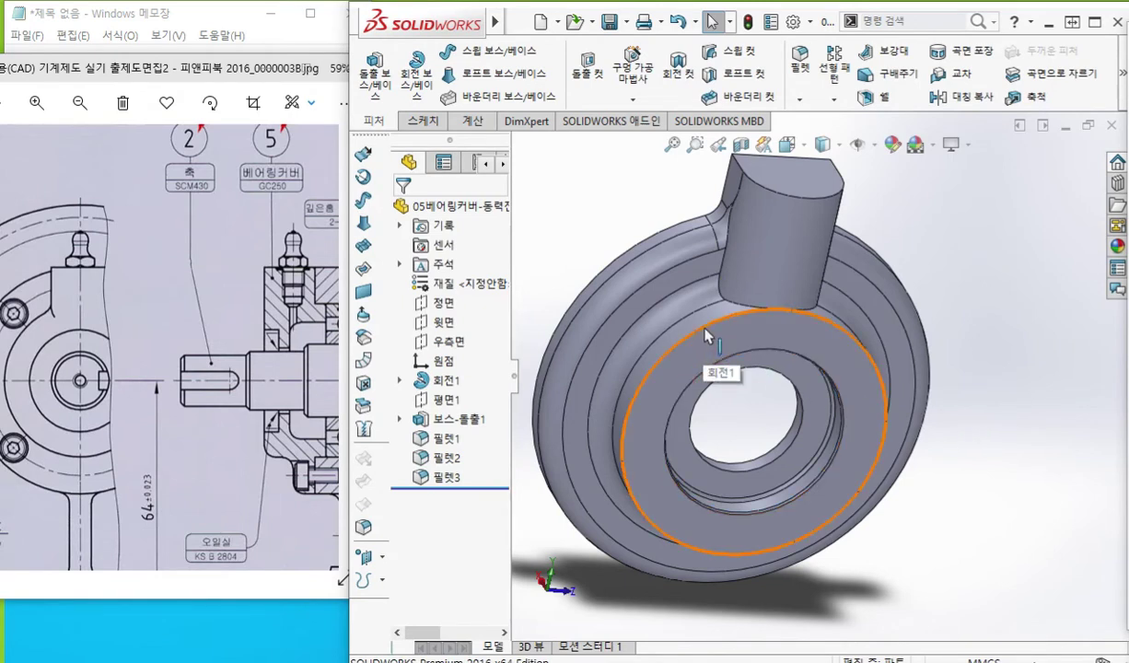
- Mark the hub's outer corner in the reference drawing, and fillet the circular outer edge of the hub's front face with a 3 mm radius
key("F12")
left_click_drag(262, 448, 272, 463)
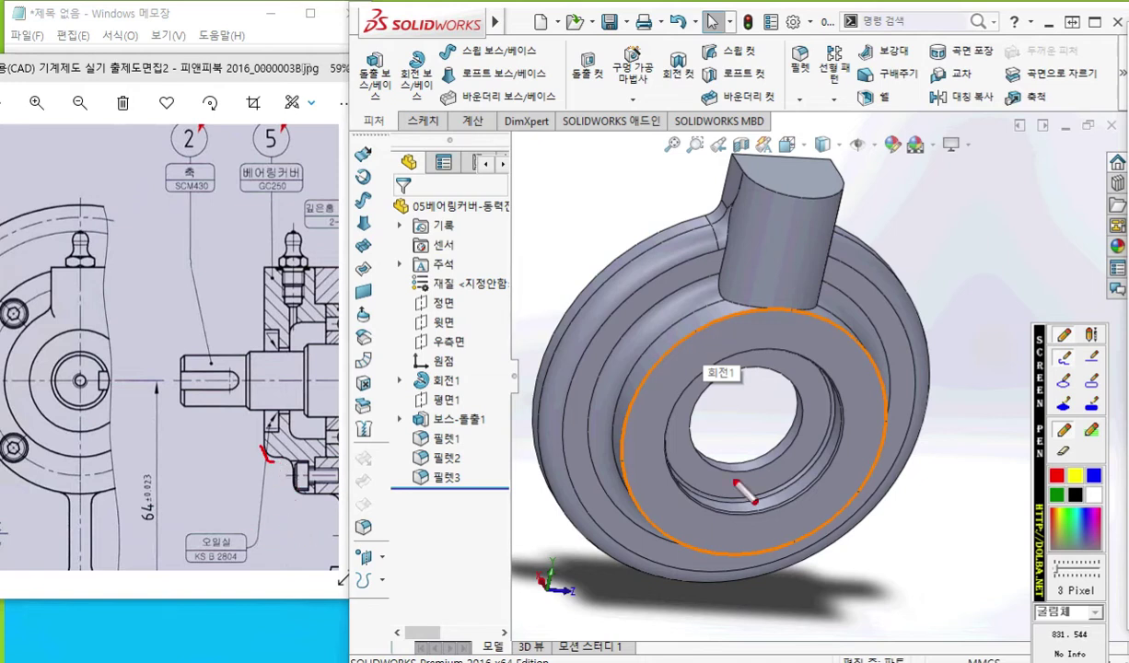
key("F12")
left_click(685, 346)
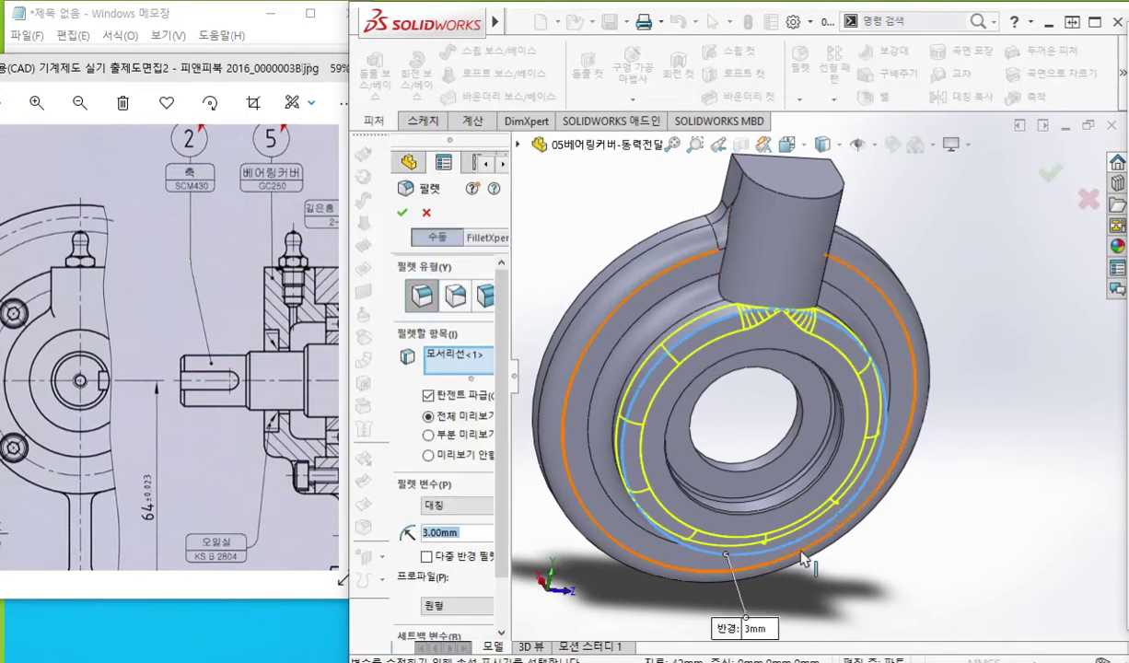
right_click(1010, 393)
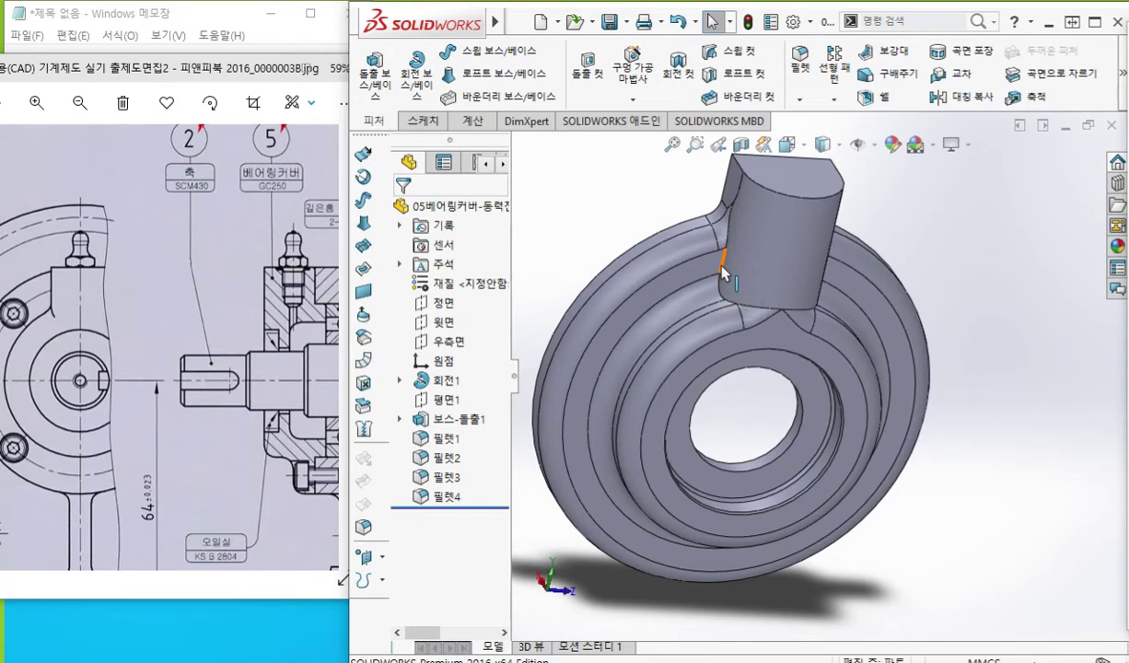
- Try to fillet the edge where the boss's side meets the flange face with a 3 mm radius
left_click(723, 272)
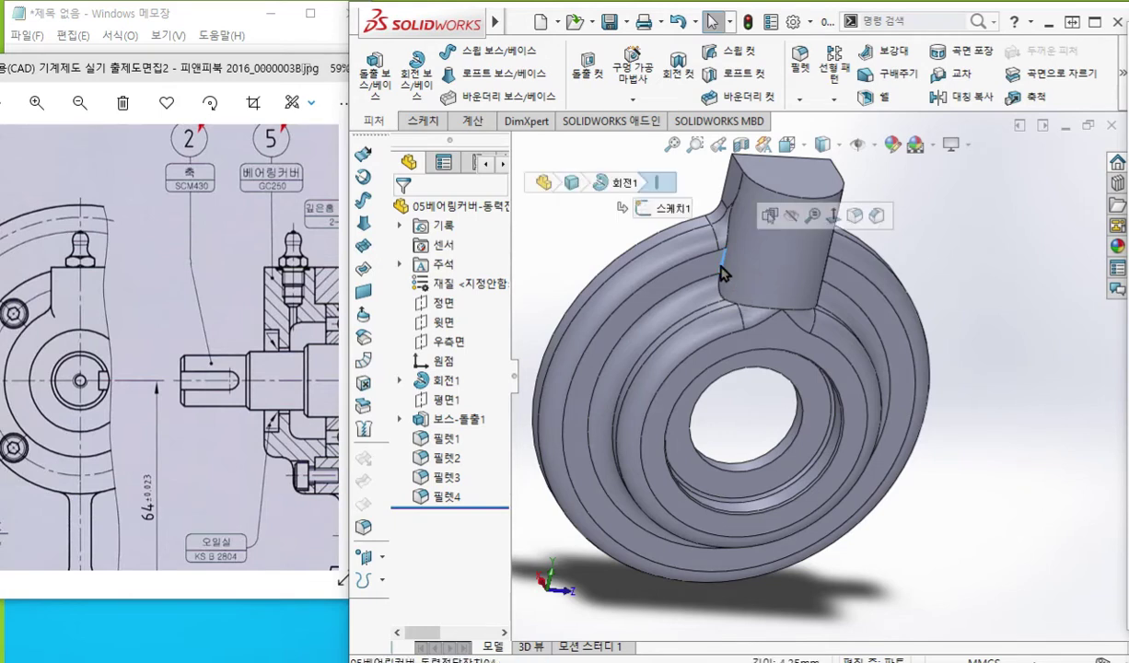
left_click(855, 215)
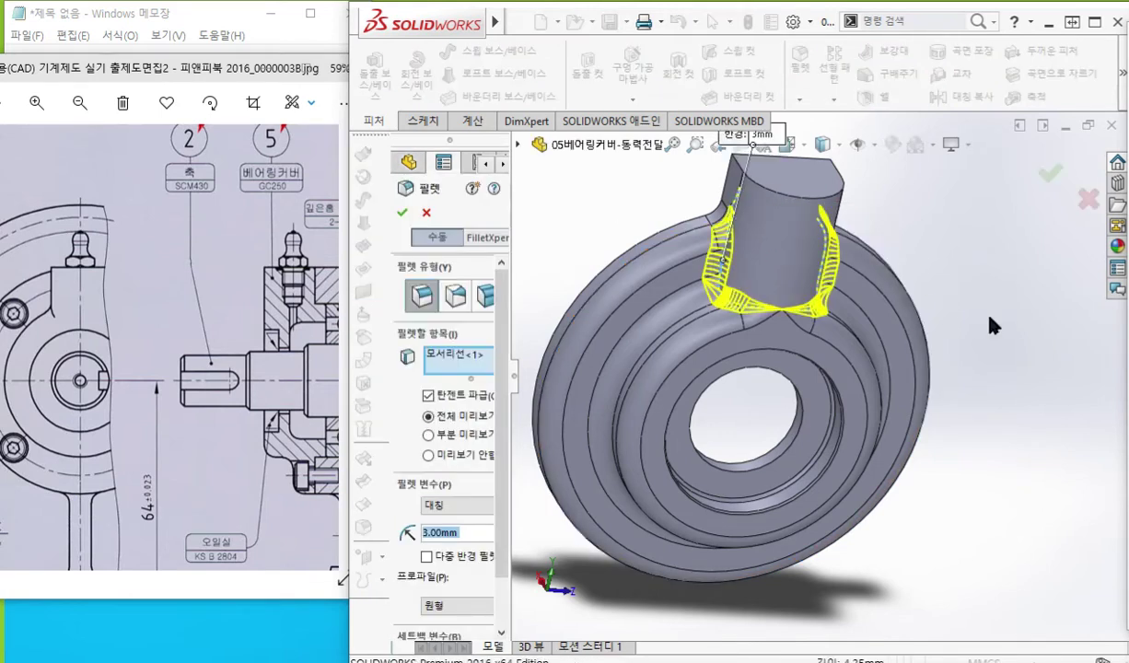
middle_click_drag(988, 325, 902, 361)
key("Return")
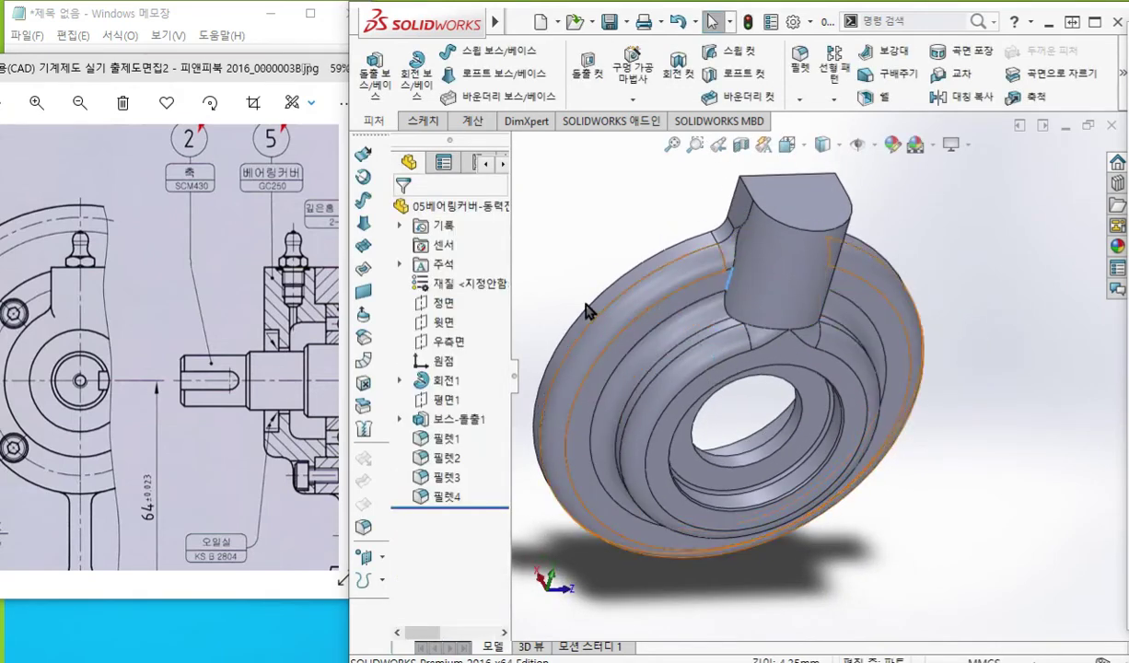
- Highlight 필렛1 in the feature tree and its location beside the boss with the red screen pen, and clear the marks
left_click(446, 440)
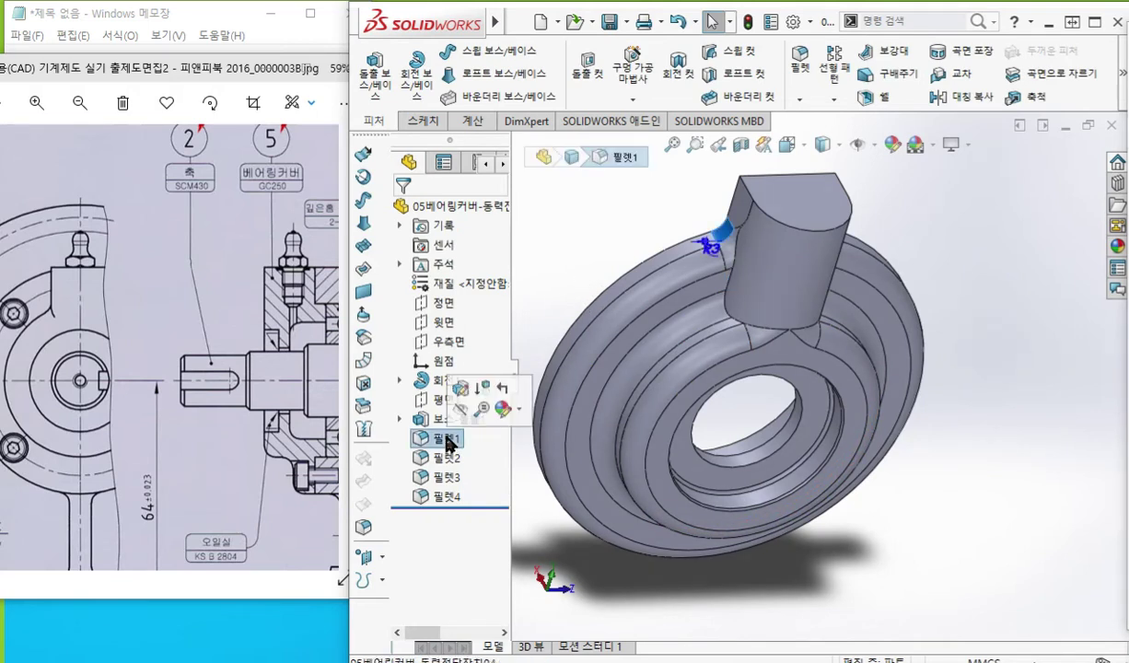
key("F9")
mouse_move(481, 445)
left_mouse_down()
mouse_move(423, 458)
mouse_move(494, 444)
mouse_move(442, 448)
left_mouse_up()
left_click_drag(696, 209, 739, 258)
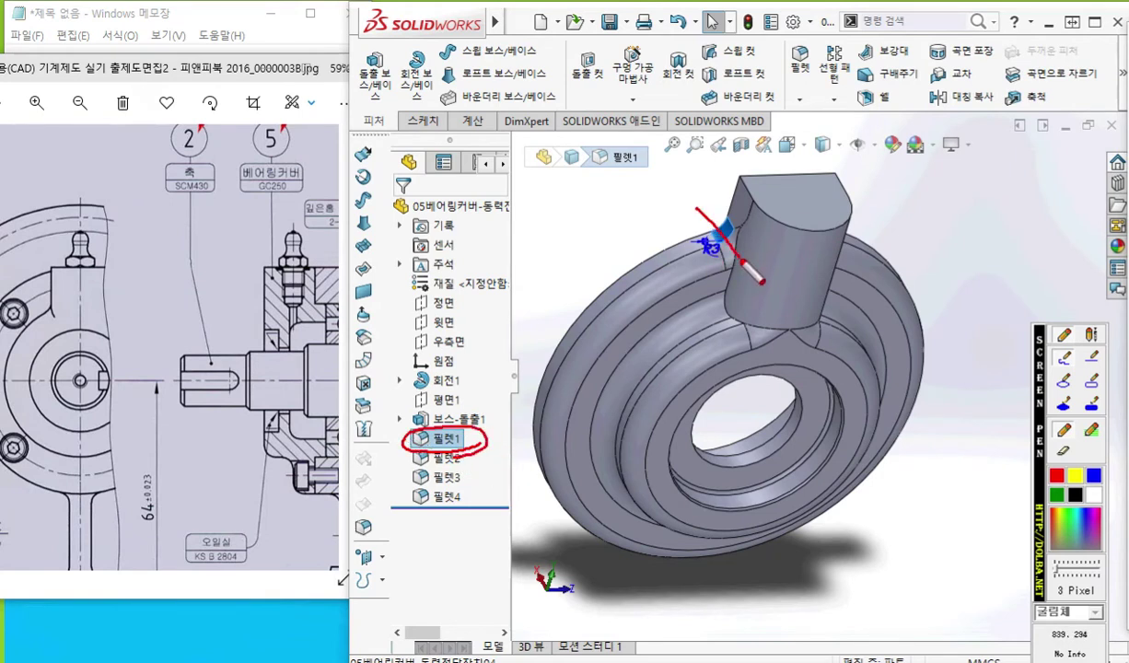
left_click_drag(799, 215, 827, 250)
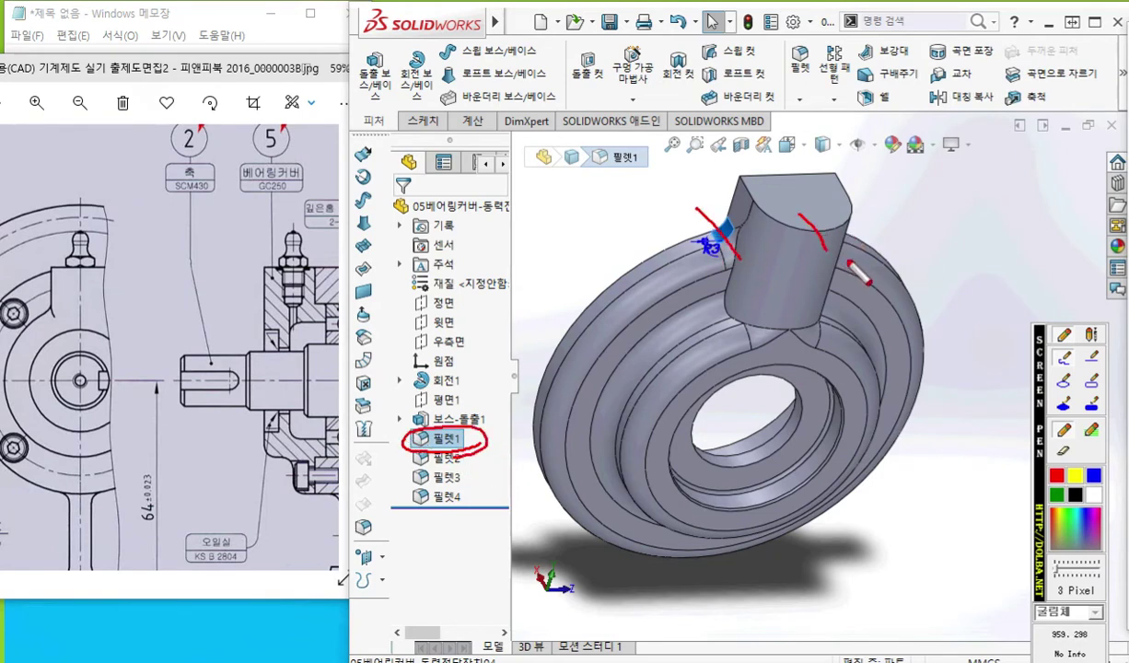
key("Escape")
- Delete the fillet 필렛1 between the boss's flat side and the flange rim
right_click(444, 444)
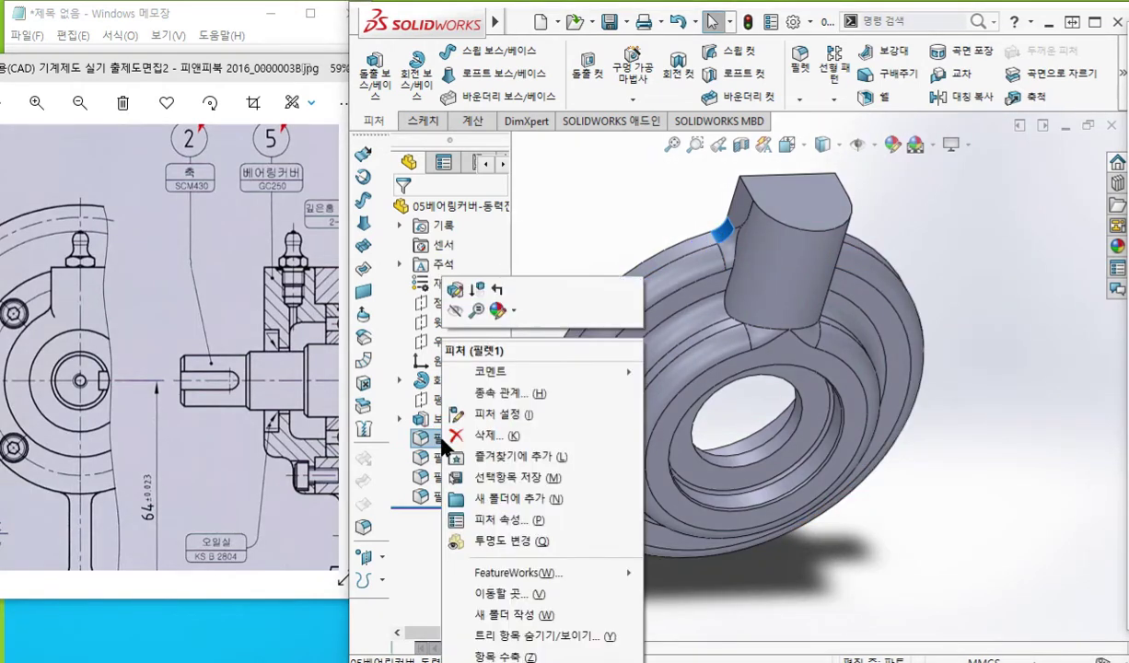
left_click(451, 430)
left_click(855, 260)
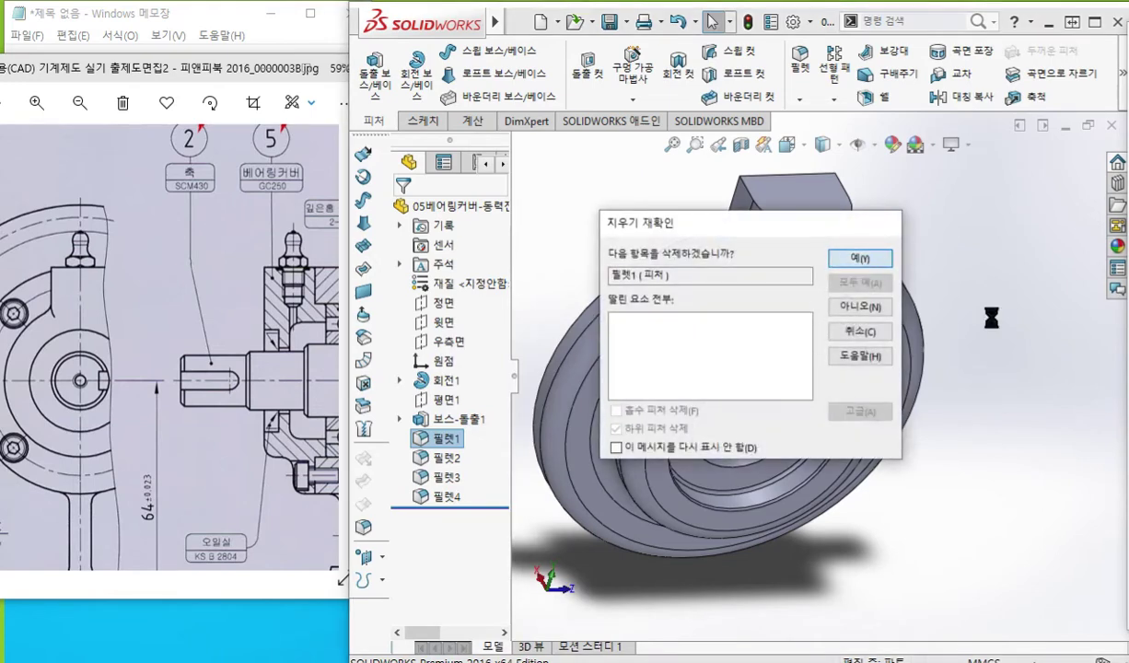
- Mark the edge where the boss meets the flange rim, and fillet the boss-to-cover edge with tangent propagation and a 3 mm radius
middle_click_drag(908, 331, 807, 335)
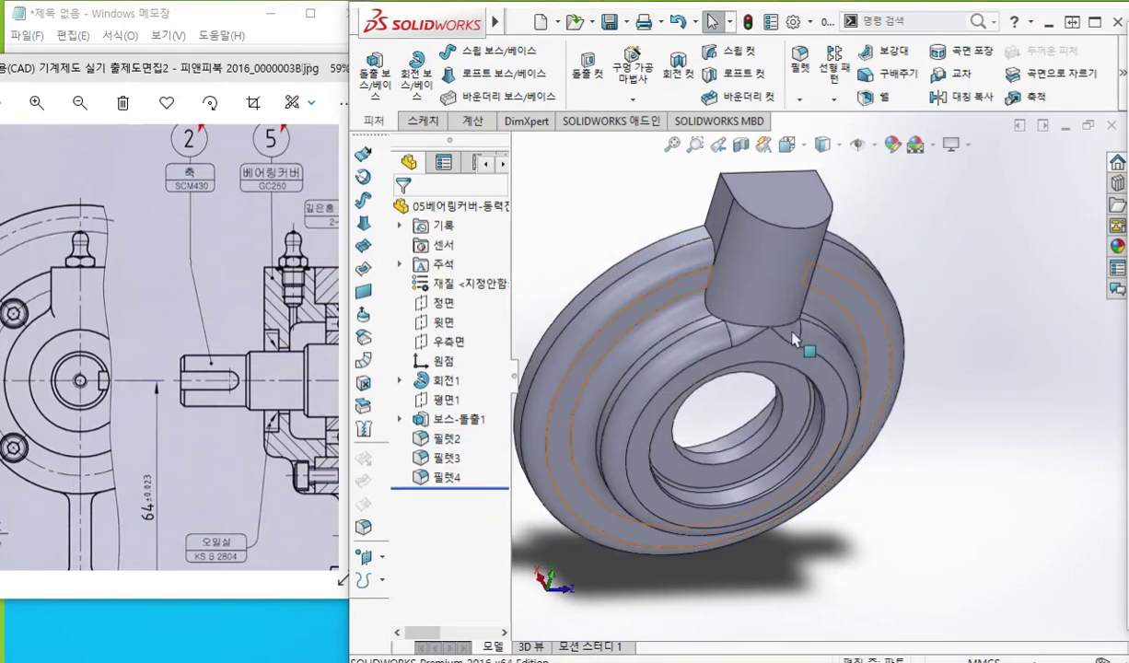
left_click(708, 240)
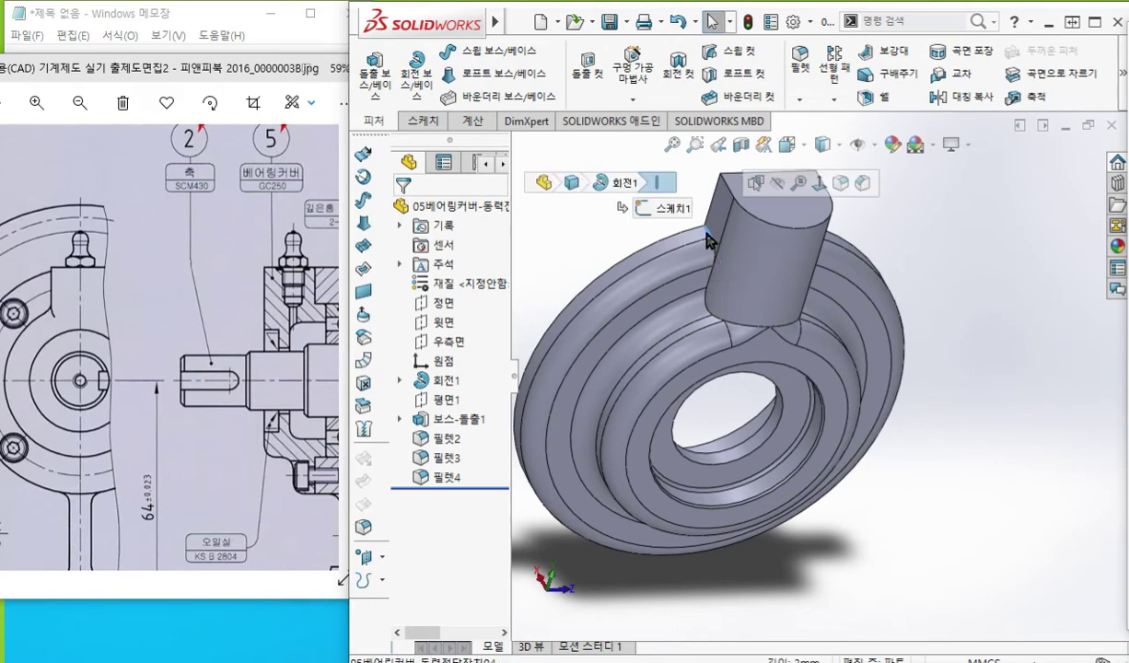
key("ctrl+shift+p")
left_click_drag(699, 224, 710, 246)
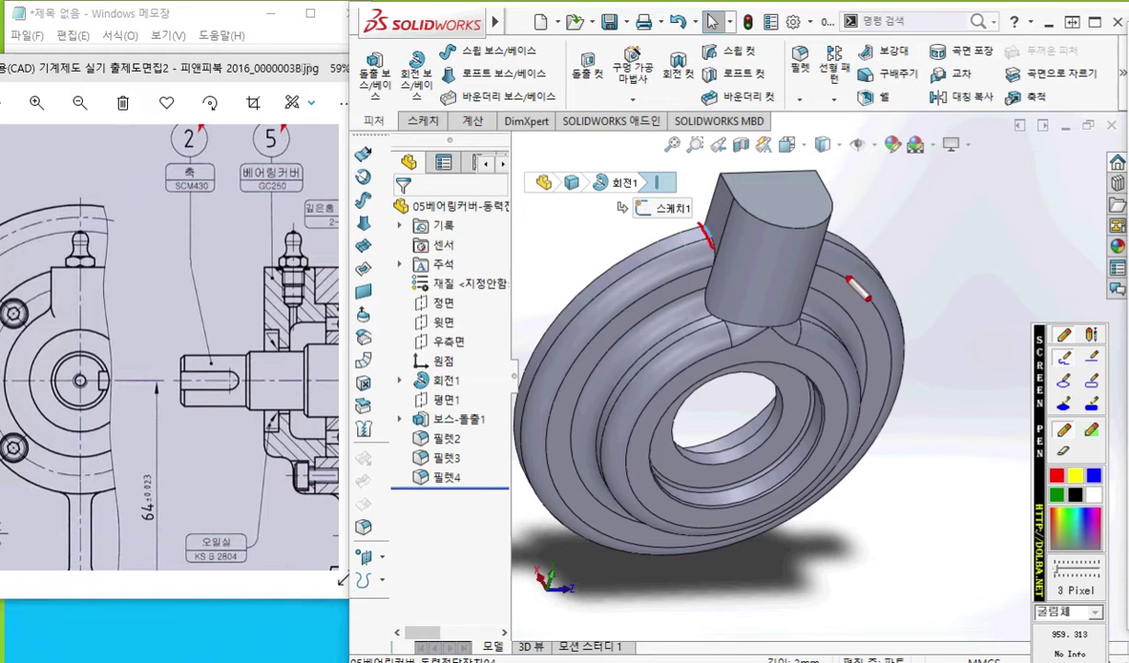
key("ctrl+shift+p")
left_click(707, 241)
left_click(855, 182)
key("ctrl+f")
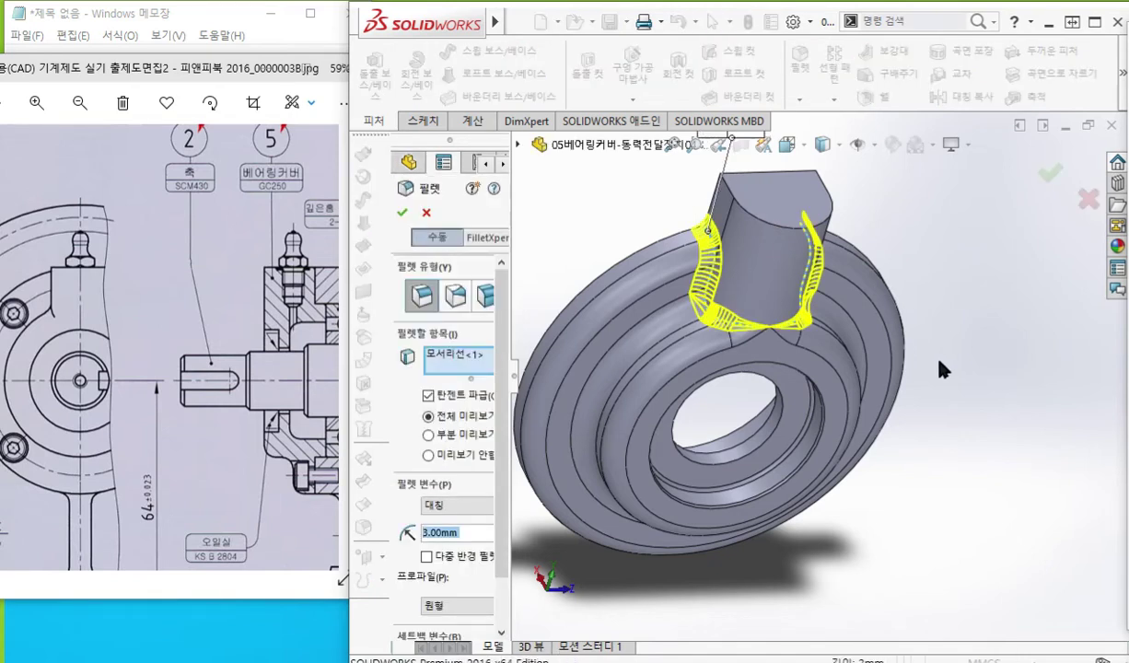
middle_click_drag(931, 386, 871, 404)
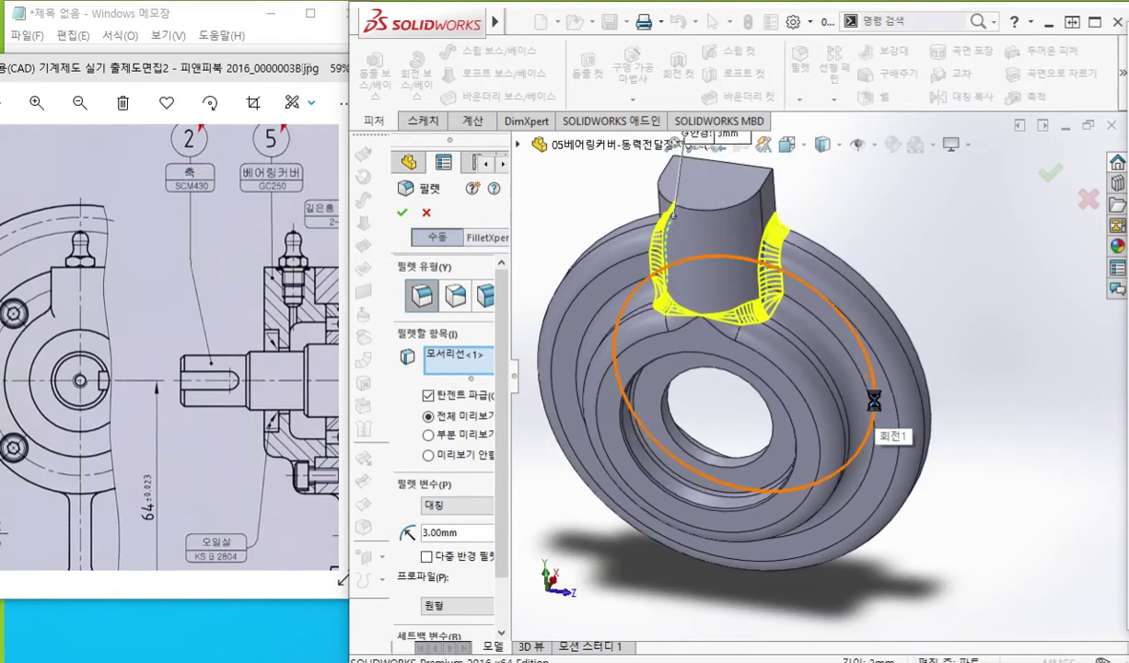
key("Return")
- Mark the boss's top face with a red scribble, a loop and a downward arrow, and clear the marks
middle_click_drag(913, 302, 937, 346, "ctrl")
key("F12")
mouse_move(677, 210)
left_mouse_down()
mouse_move(687, 238)
mouse_move(707, 212)
mouse_move(760, 221)
left_mouse_up()
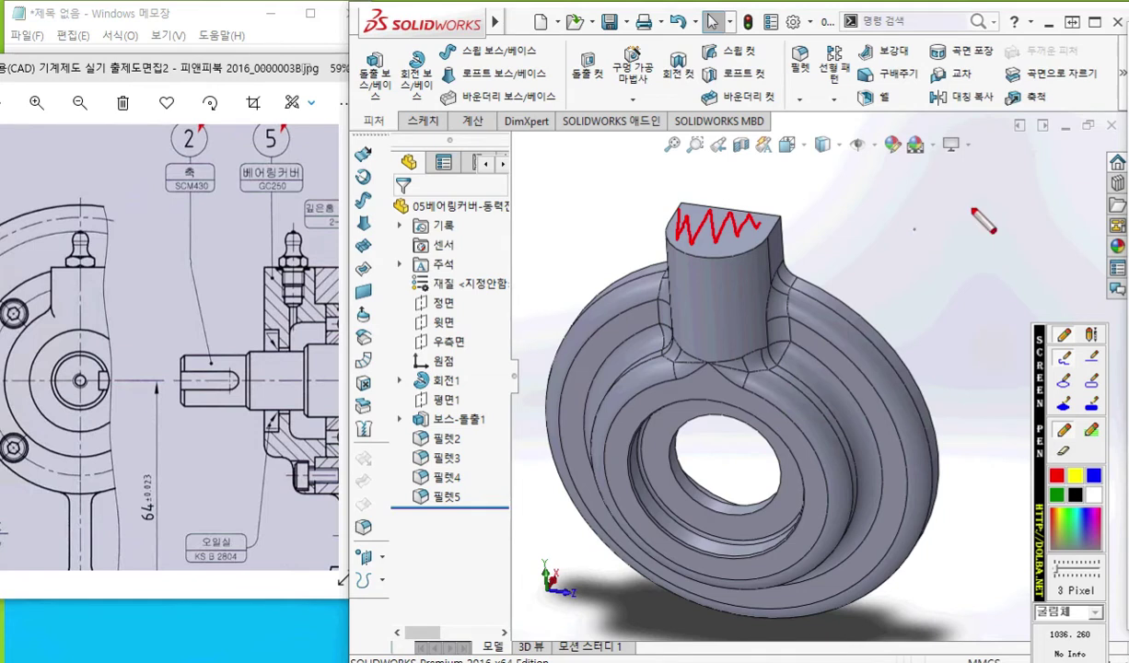
mouse_move(666, 178)
left_mouse_down()
mouse_move(640, 251)
mouse_move(793, 261)
mouse_move(731, 181)
mouse_move(668, 178)
left_mouse_up()
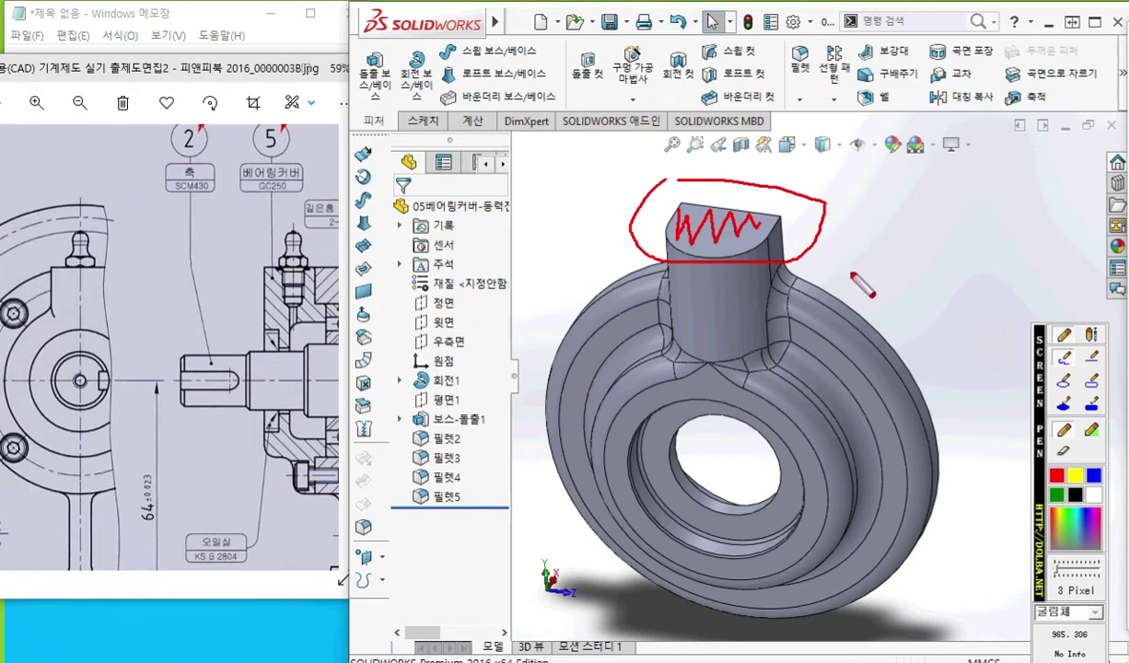
left_click_drag(844, 221, 844, 275)
left_click_drag(844, 275, 862, 245)
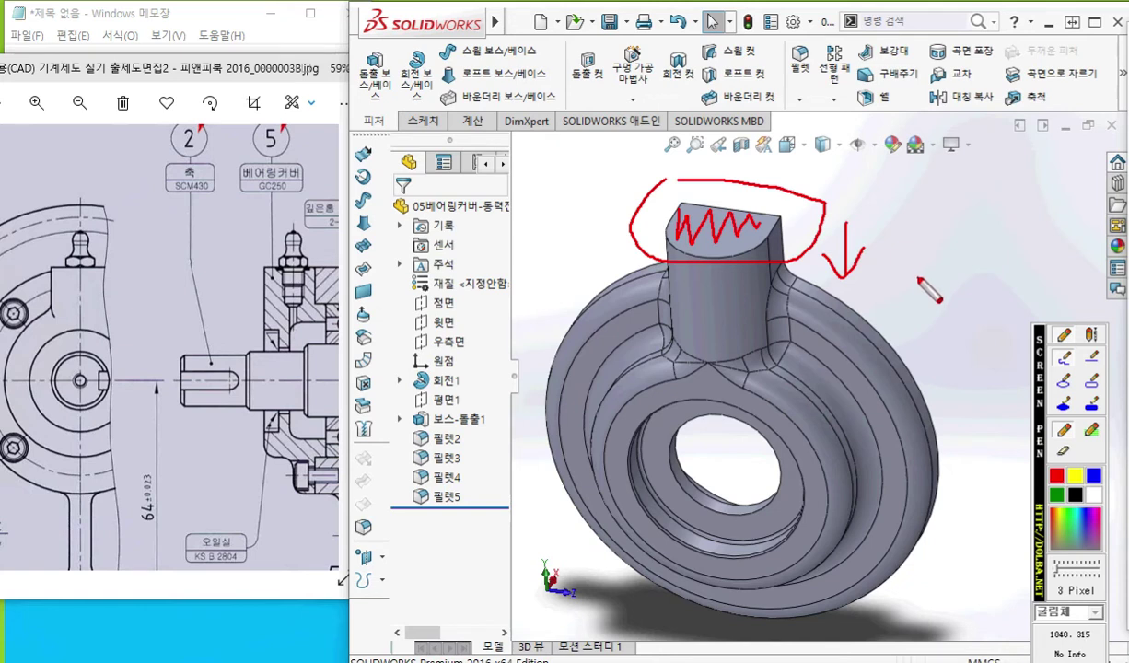
right_click(921, 244)
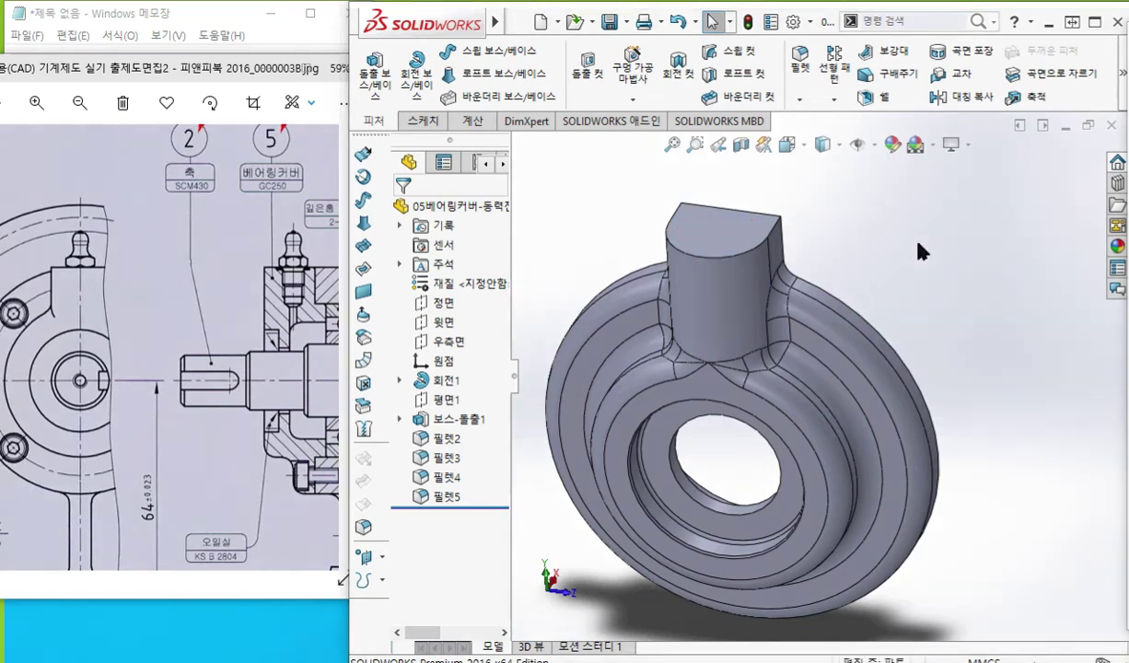
- Mark the boss's top level in the reference drawing, start a sketch on the front plane (정면) and view it from the front
left_click(440, 304)
middle_click_drag(1023, 363, 966, 373)
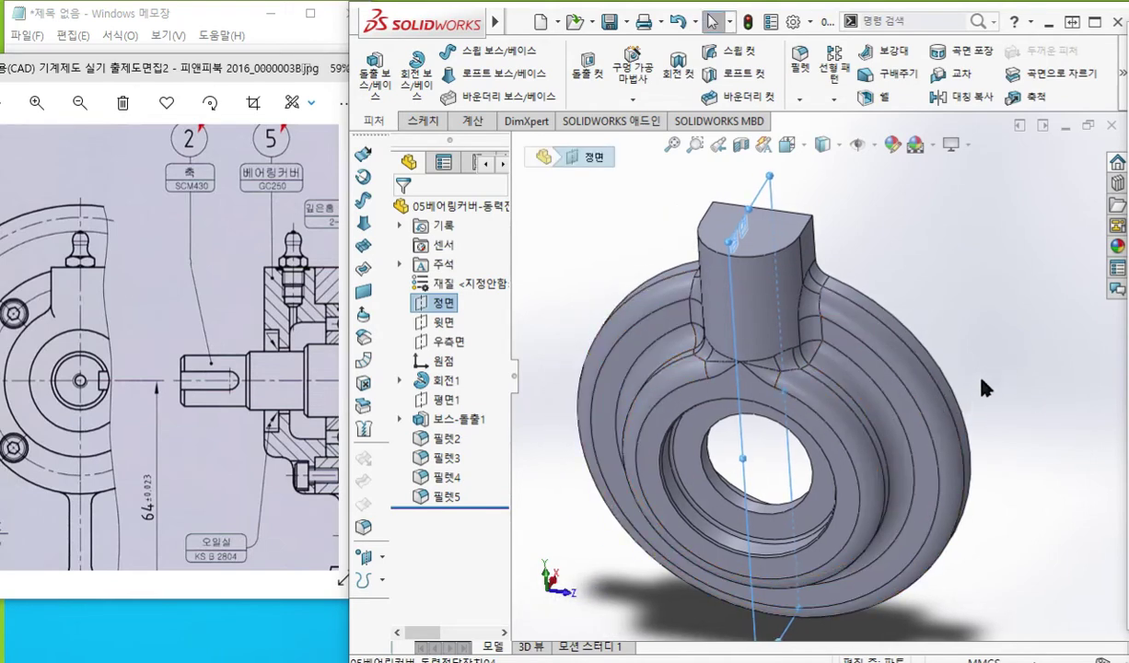
key("F12")
left_click_drag(14, 269, 179, 268)
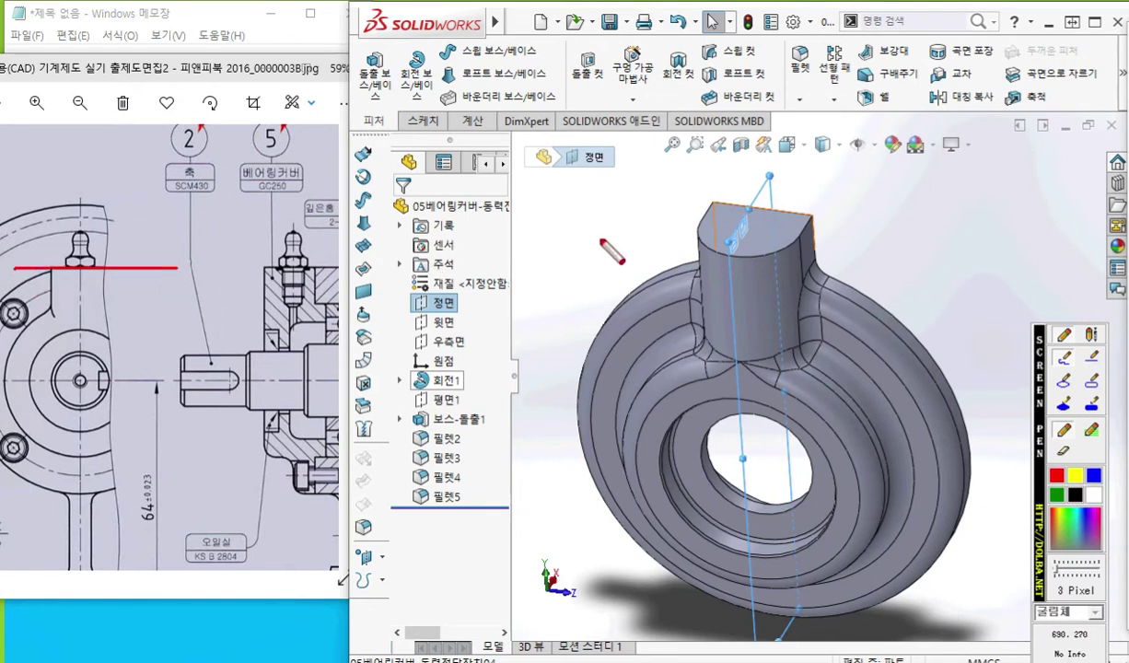
key("F12")
right_click(443, 302)
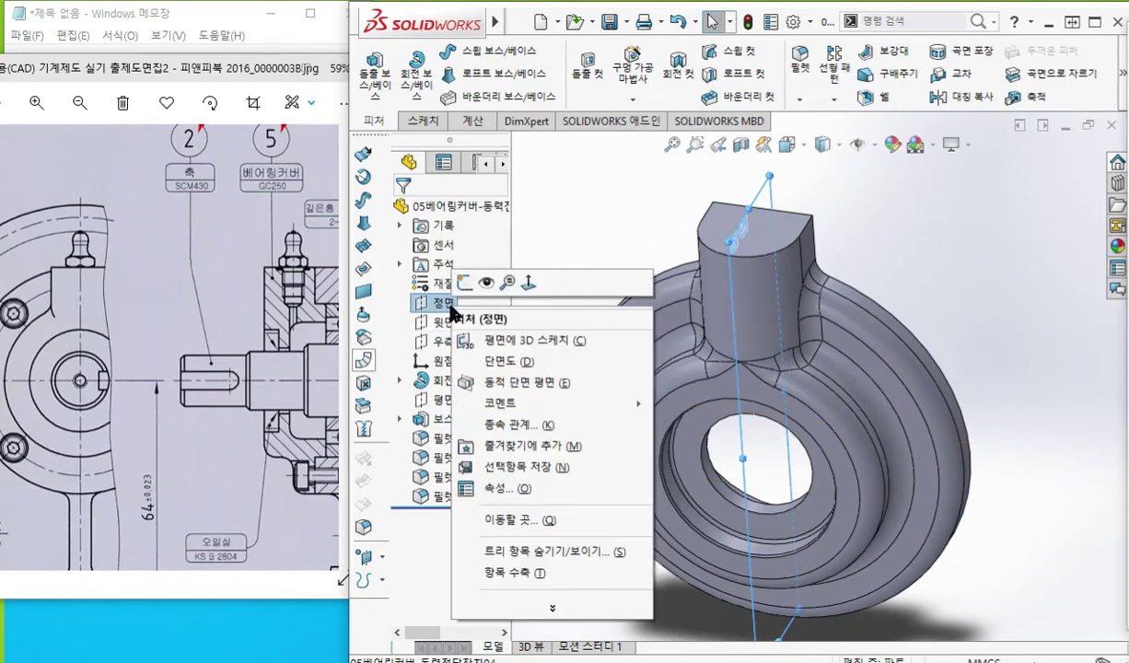
left_click(458, 280)
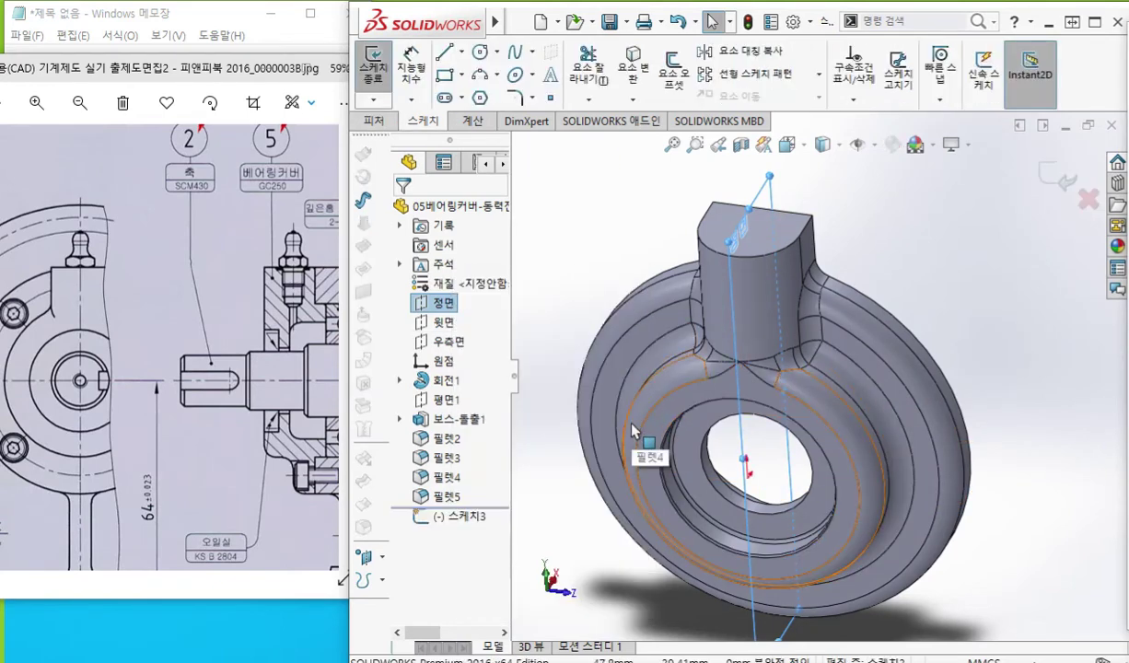
key("ctrl+1")
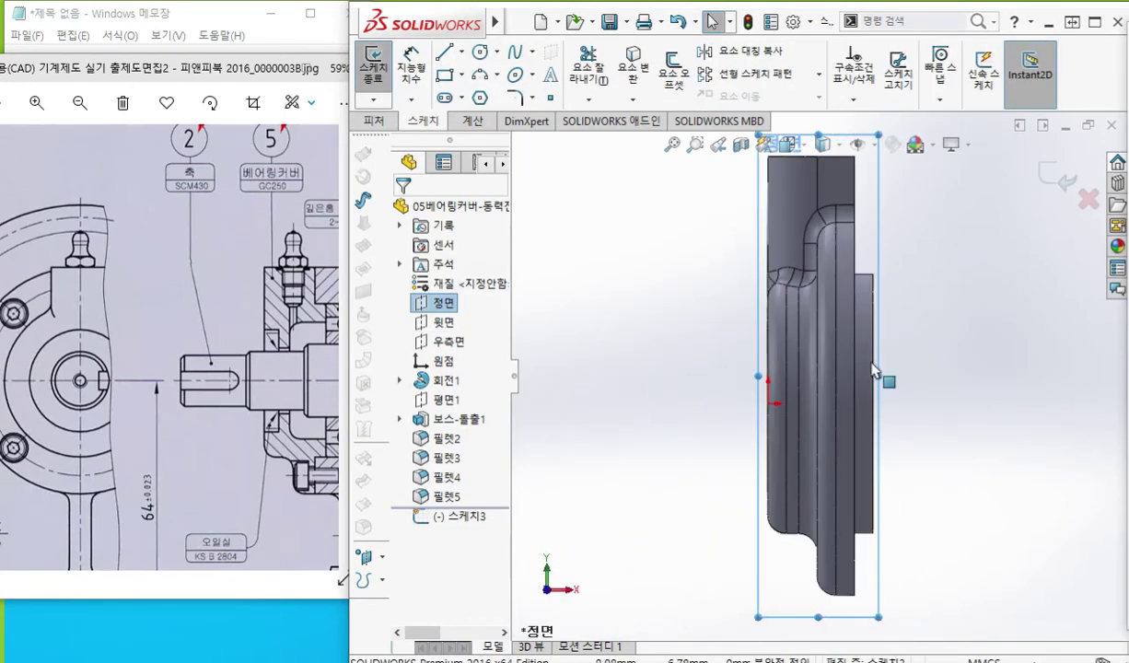
- Start a corner rectangle in the front-plane sketch with the boss's upper end in view
middle_click_drag(908, 353, 759, 416, "ctrl")
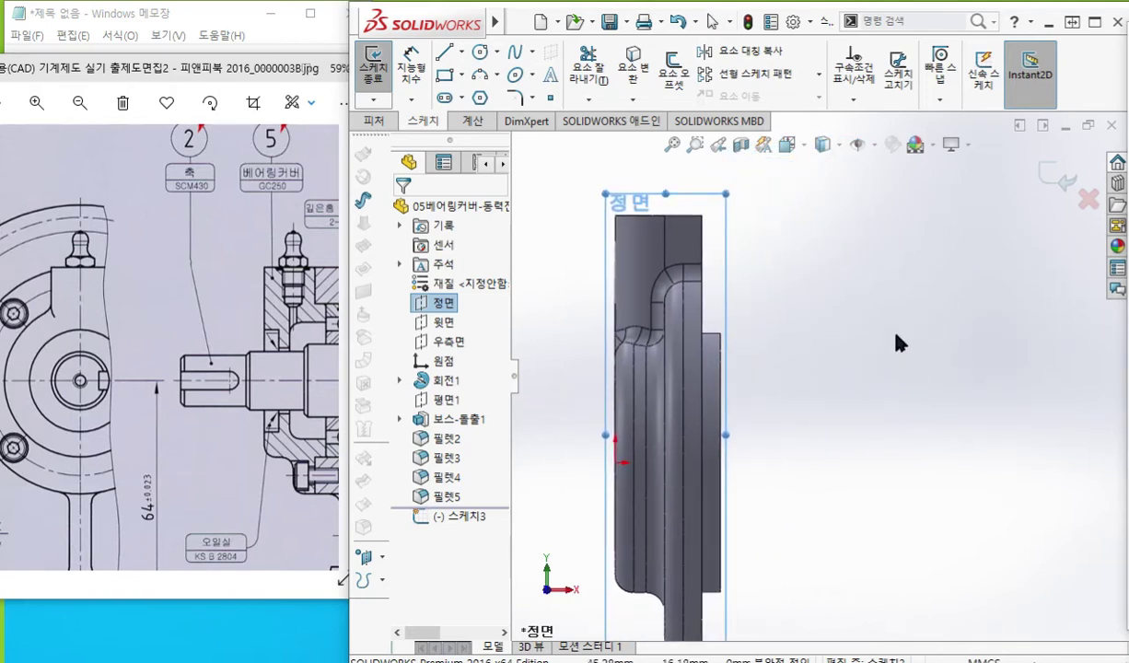
left_click(850, 316)
middle_click_drag(849, 316, 859, 320, "ctrl")
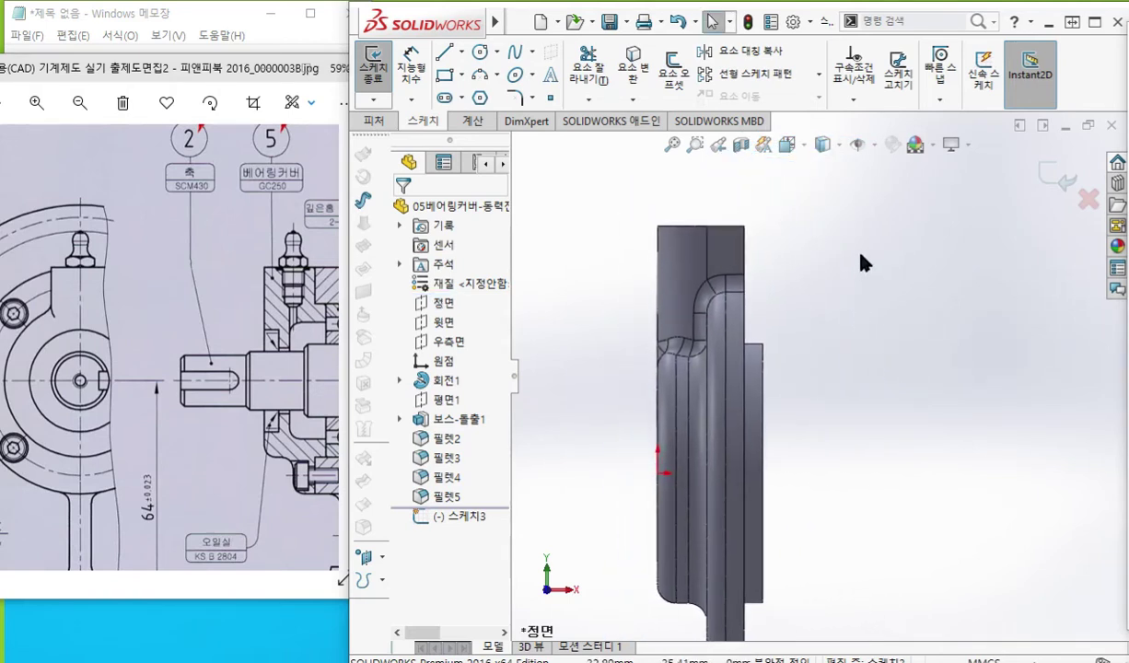
middle_click_drag(868, 274, 864, 297, "ctrl")
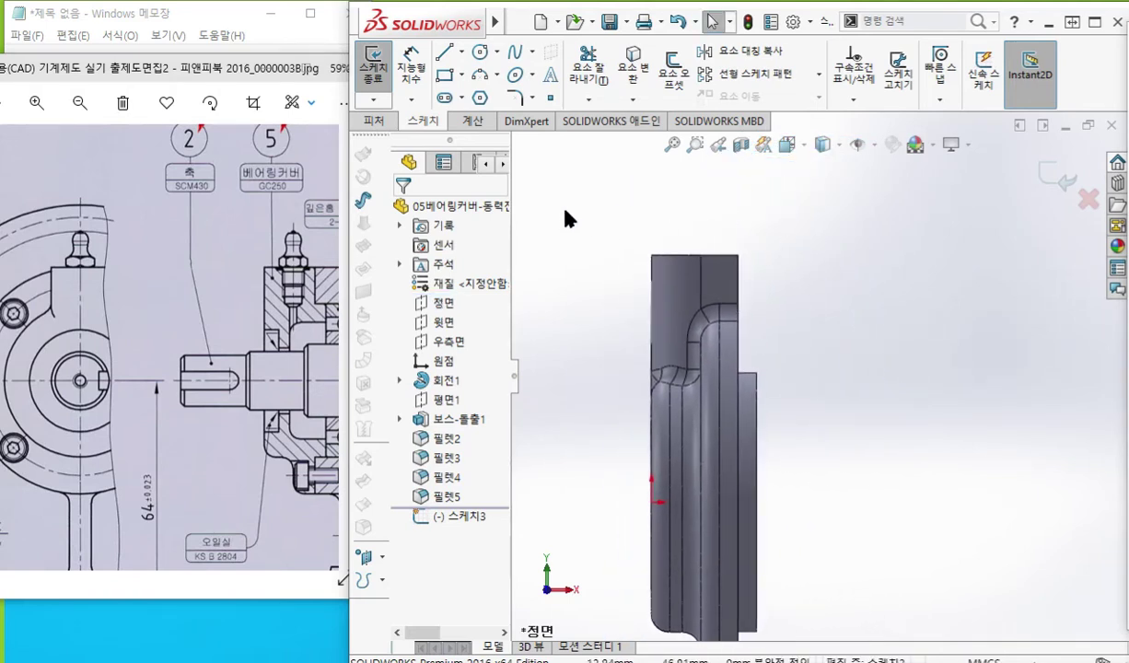
key("r")
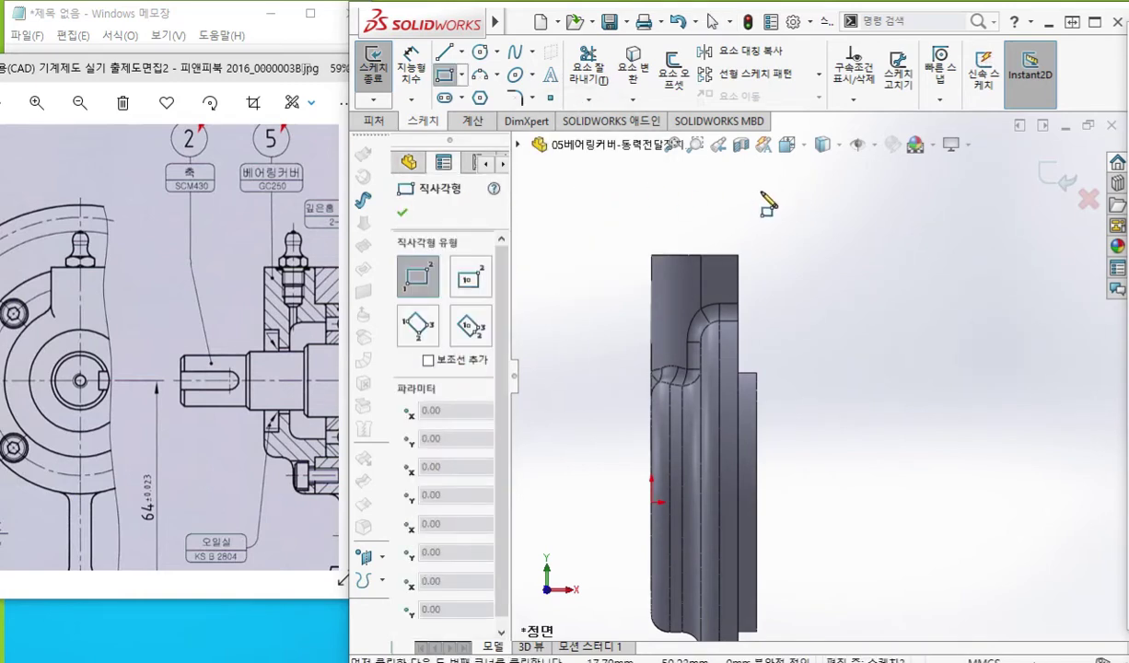
key("F9")
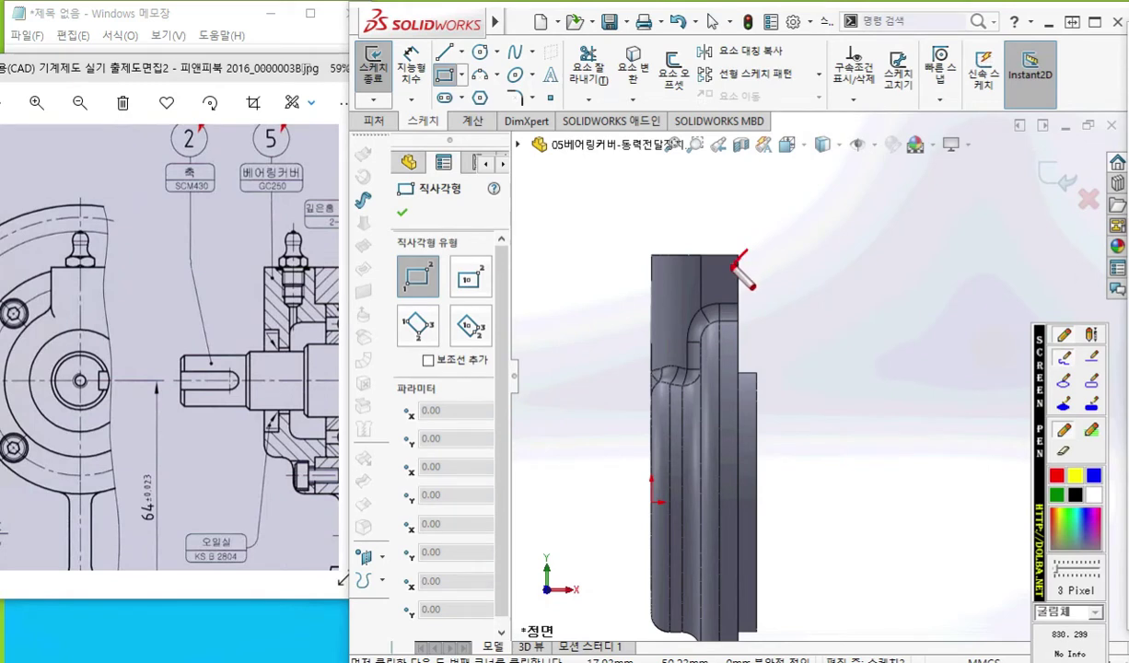
left_click_drag(781, 215, 779, 244)
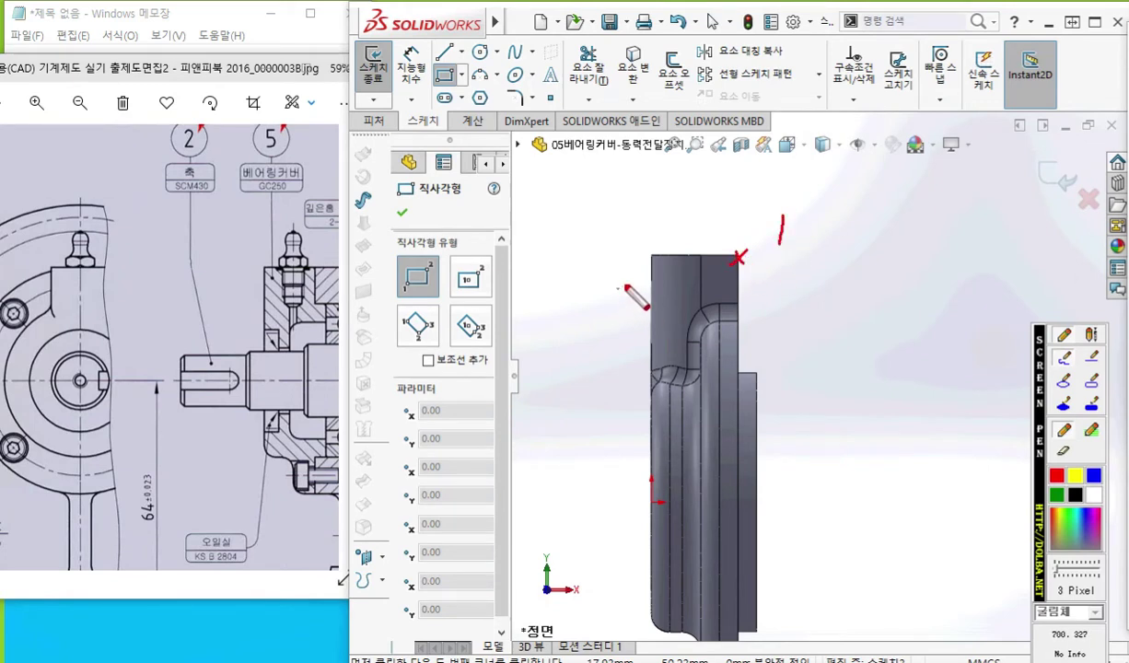
mouse_move(653, 287)
left_mouse_down()
mouse_move(635, 306)
mouse_move(733, 290)
mouse_move(708, 255)
mouse_move(650, 256)
mouse_move(650, 290)
left_mouse_up()
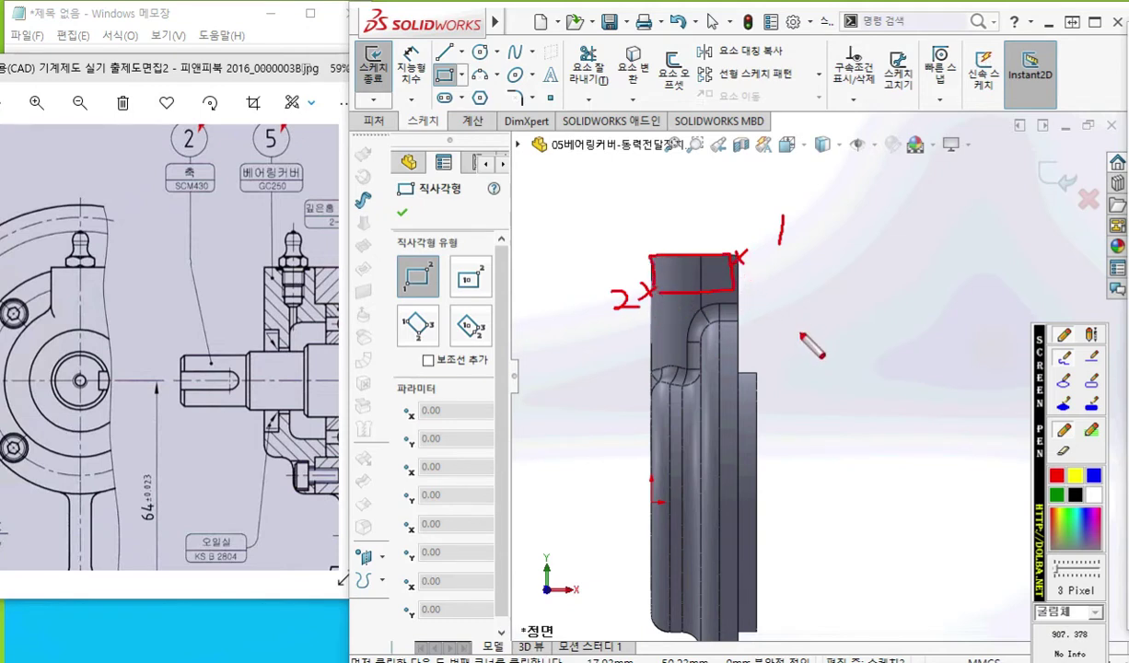
key("Escape")
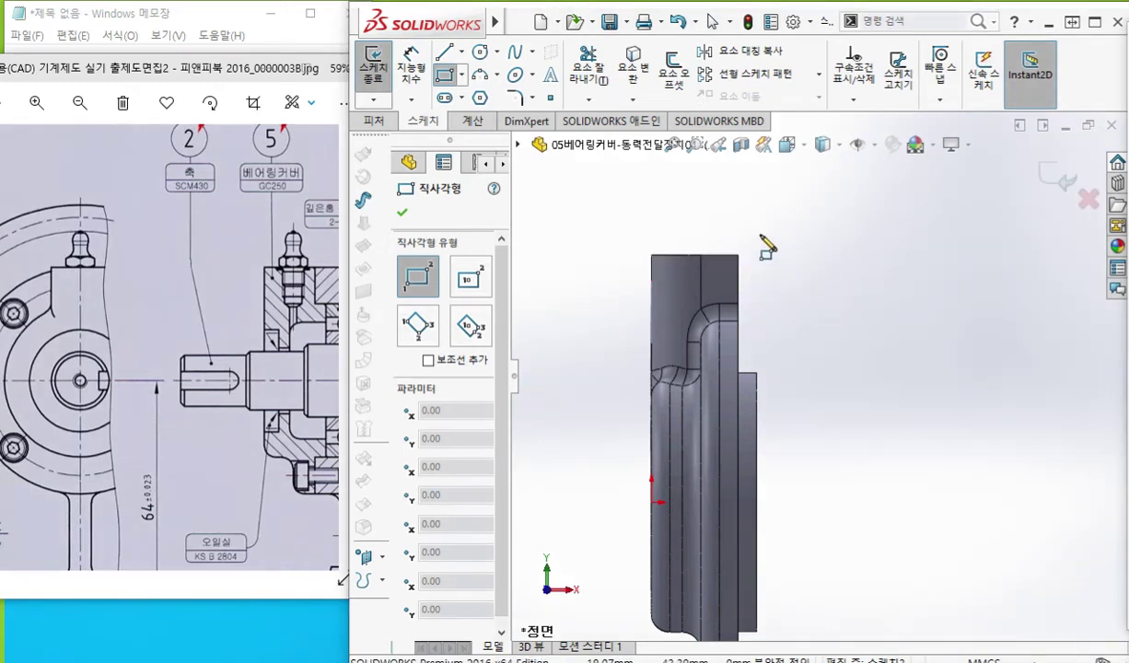
- Sketch a corner rectangle over the boss's upper end, from its top corner on the flange side to the opposite side edge
scroll(698, 262, "down", 2)
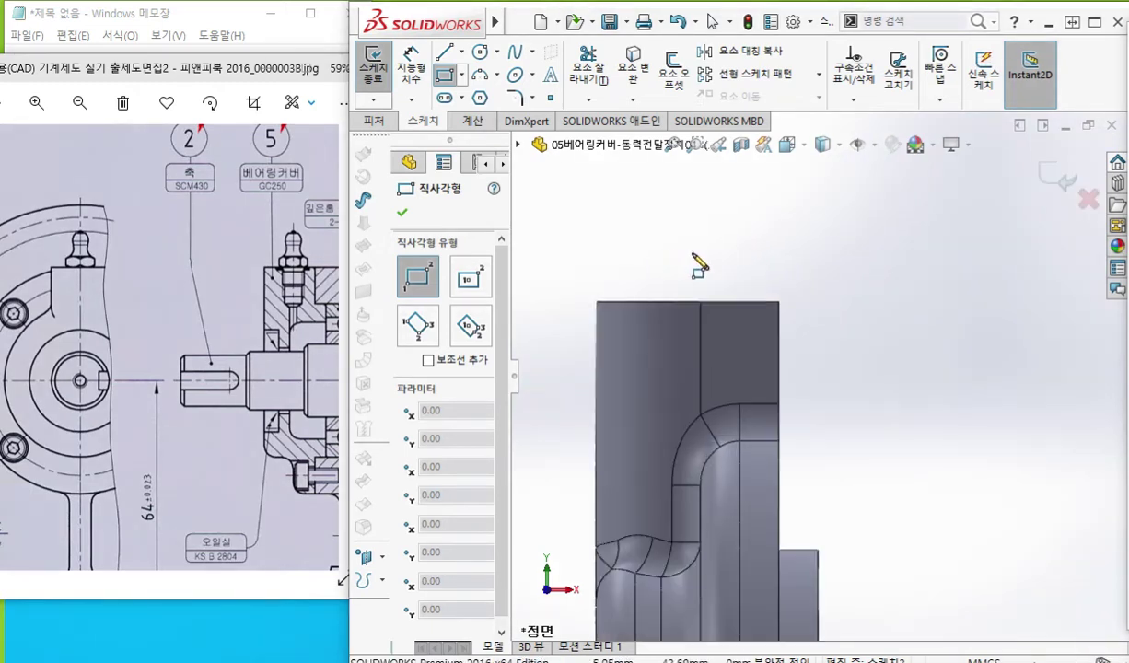
left_click(778, 301)
left_click(596, 378)
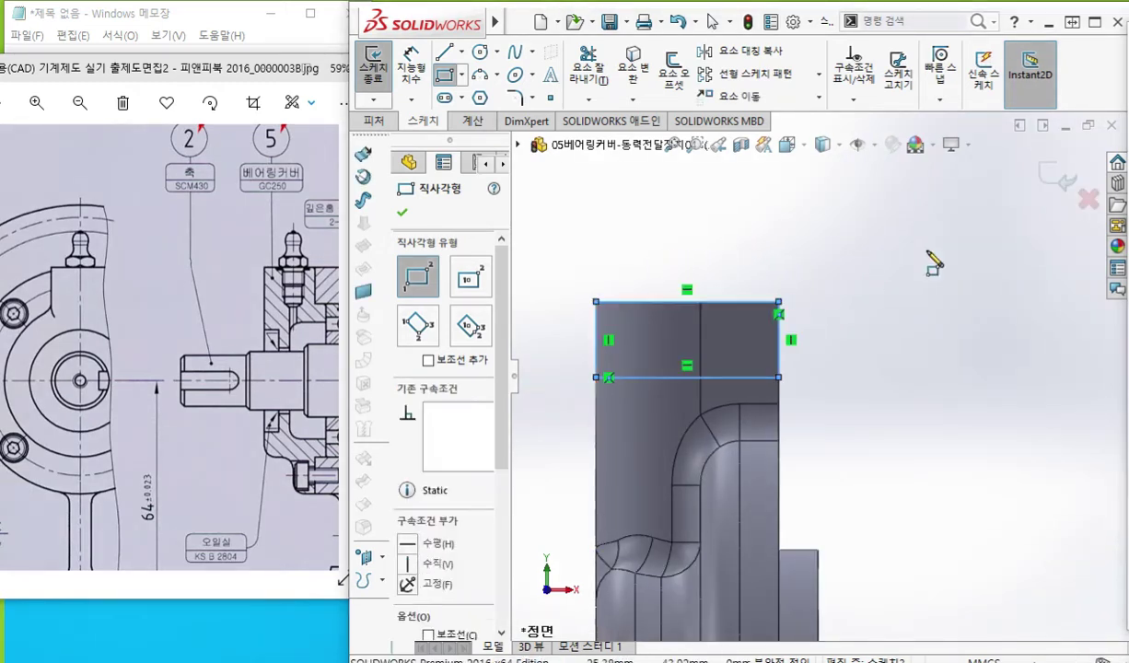
right_click(1031, 250)
left_click(921, 263)
scroll(877, 428, "up", 2)
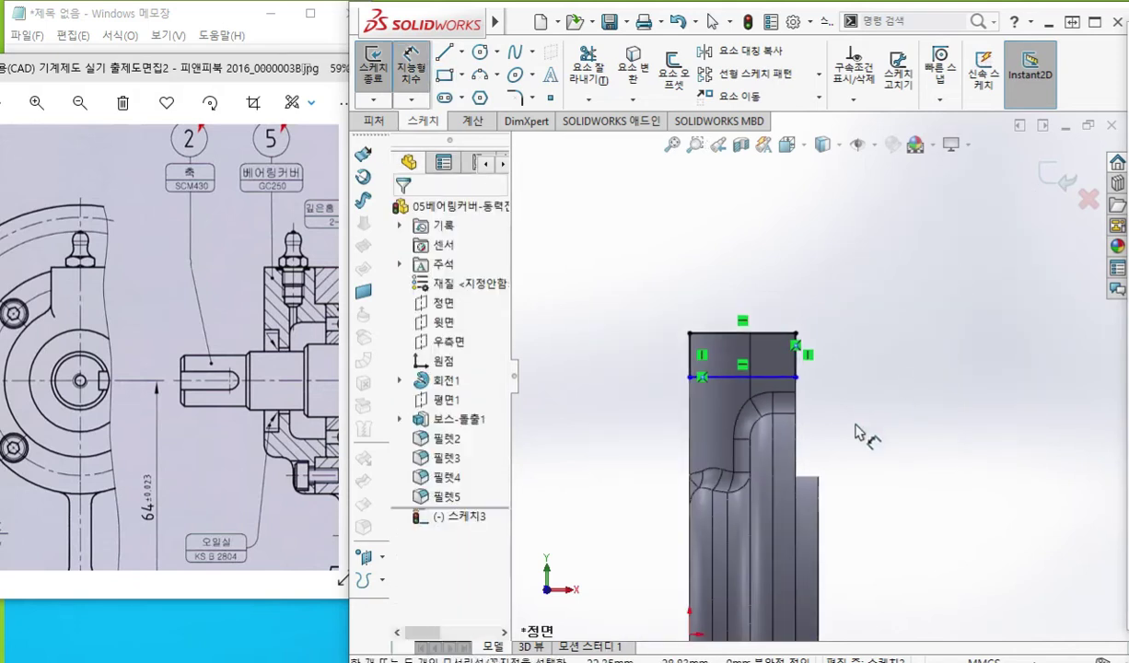
right_click_drag(876, 428, 879, 320)
middle_click_drag(898, 342, 887, 322, "ctrl")
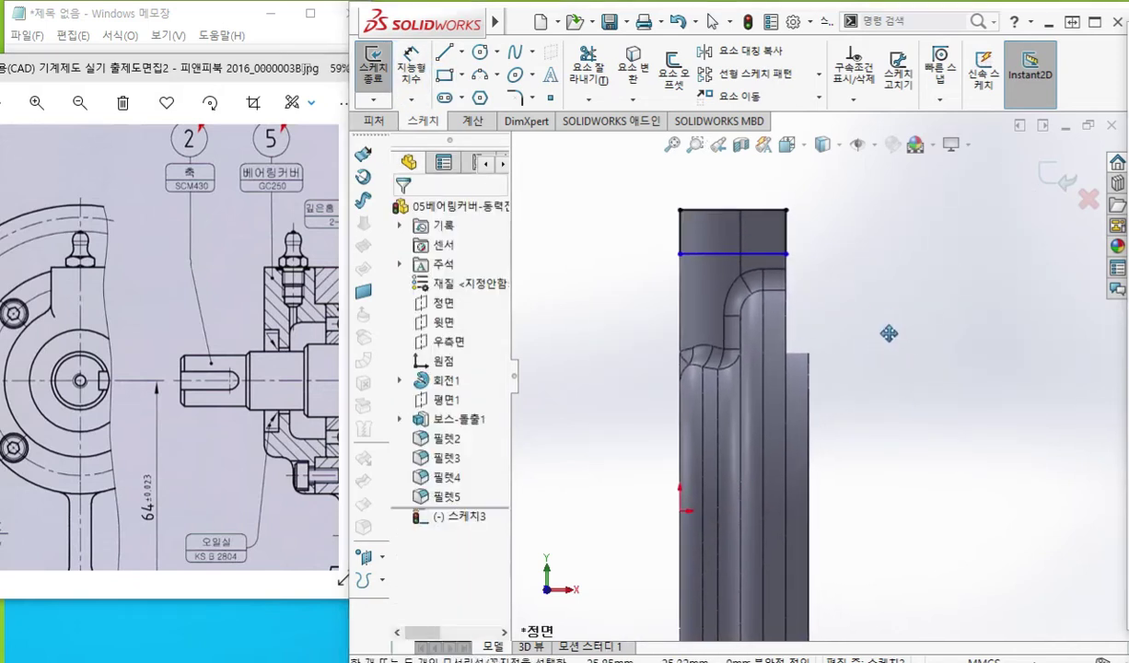
key("ctrl+F1")
left_click_drag(662, 260, 821, 261)
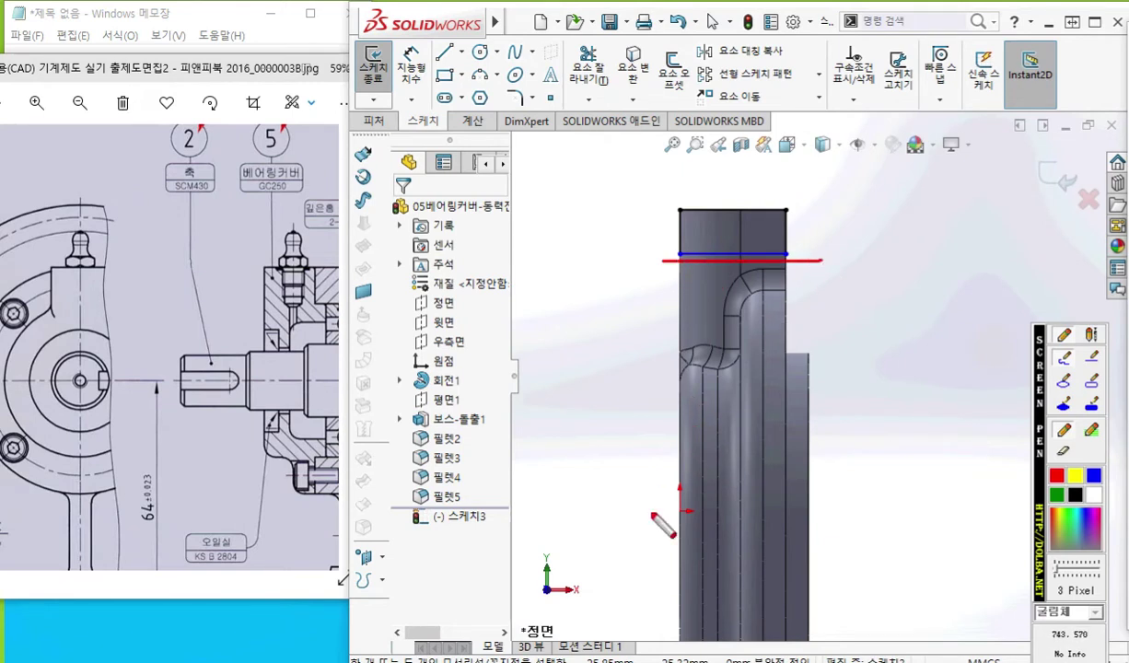
left_click_drag(692, 486, 652, 531)
left_click_drag(657, 493, 692, 512)
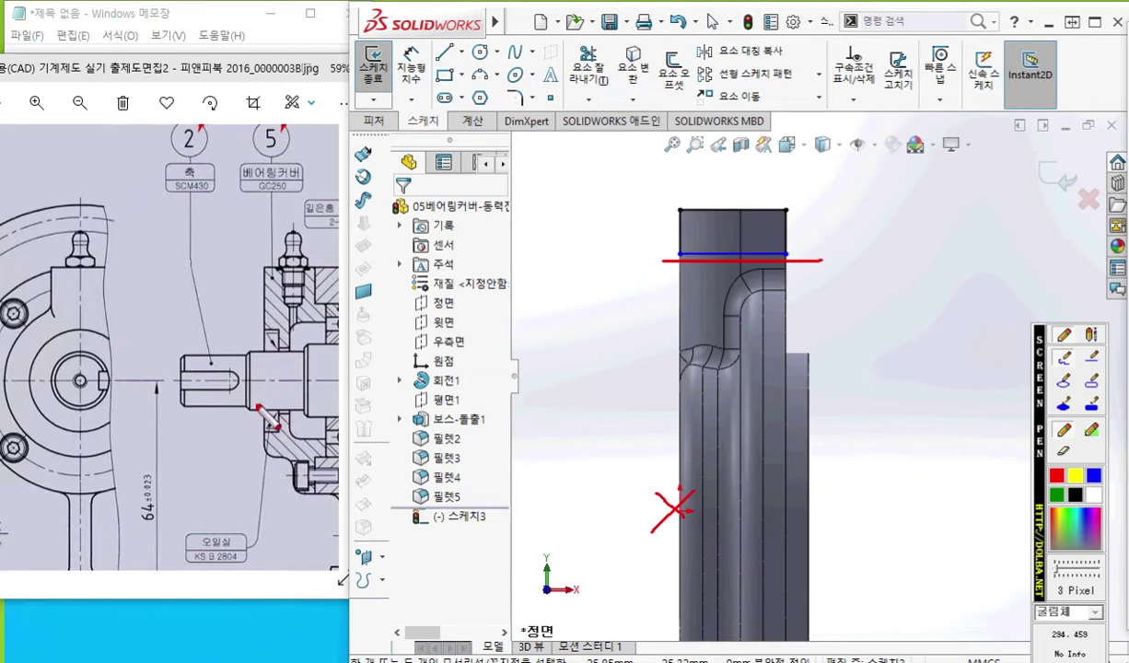
left_click_drag(179, 378, 347, 379)
left_click_drag(194, 265, 315, 265)
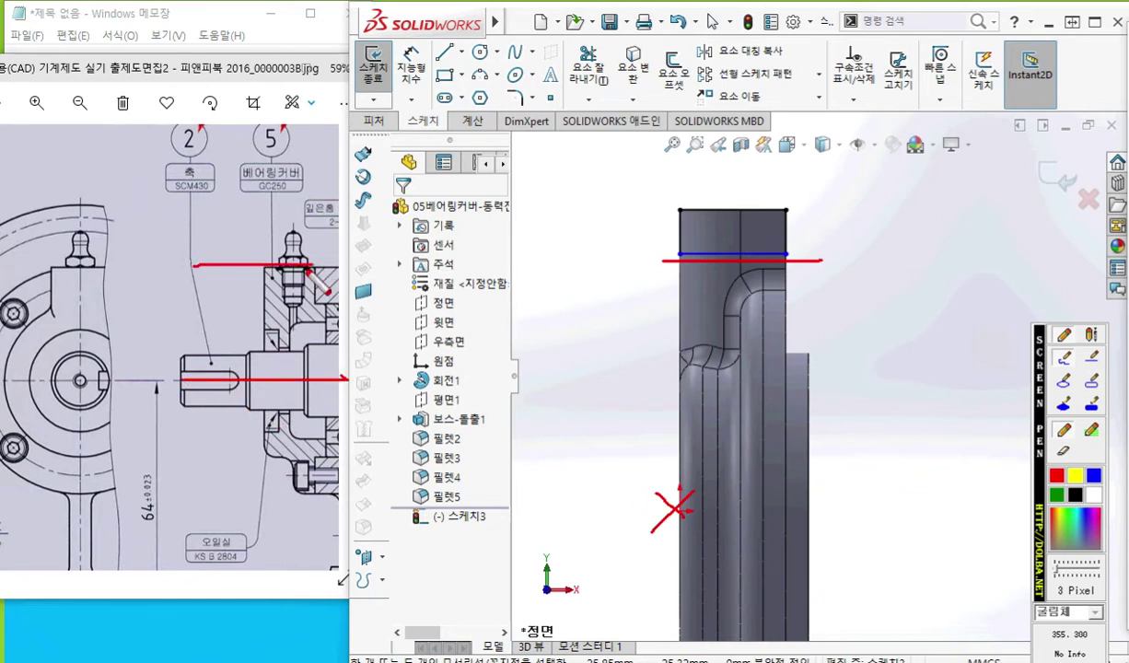
left_click_drag(216, 372, 217, 267)
left_click_drag(217, 267, 230, 277)
mouse_move(169, 314)
left_mouse_down()
mouse_move(180, 330)
mouse_move(168, 346)
mouse_move(191, 346)
left_mouse_up()
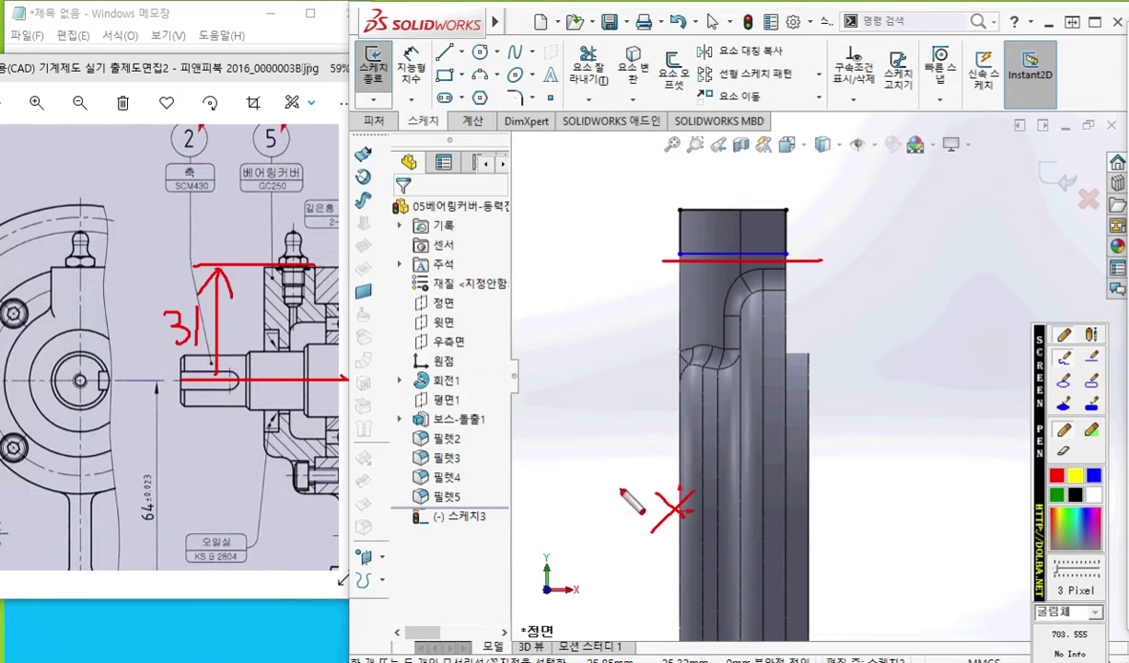
left_click_drag(585, 495, 633, 494)
mouse_move(648, 259)
left_mouse_down()
mouse_move(570, 258)
mouse_move(587, 502)
left_mouse_up()
left_click_drag(596, 451, 588, 501)
left_click_drag(586, 279, 600, 259)
left_click_drag(600, 260, 614, 290)
mouse_move(541, 335)
left_mouse_down()
mouse_move(541, 377)
mouse_move(568, 402)
left_mouse_up()
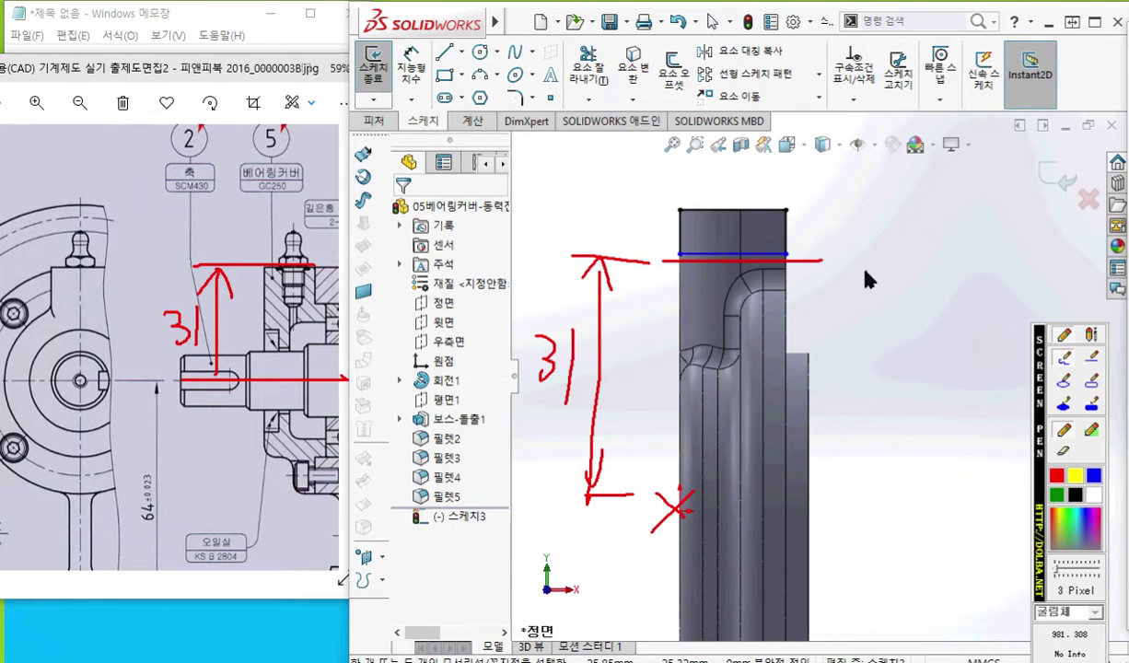
key("Escape")
- Dimension the rectangle's lower edge 31 mm above the origin
middle_click_drag(861, 326, 890, 307, "ctrl")
key("d")
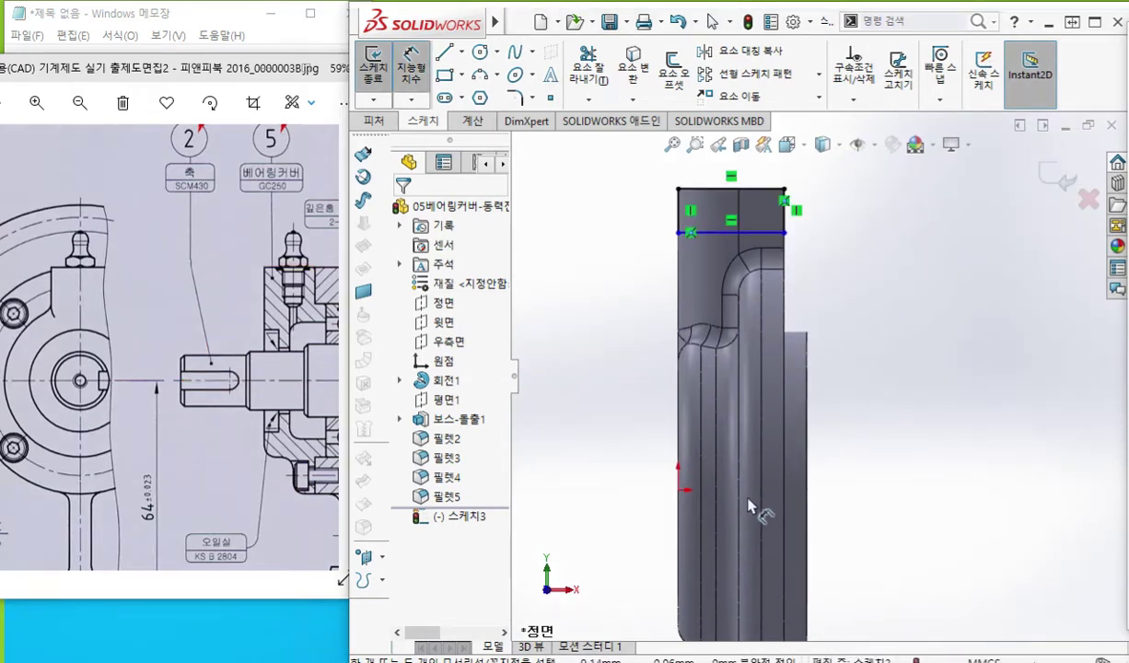
left_click(679, 491)
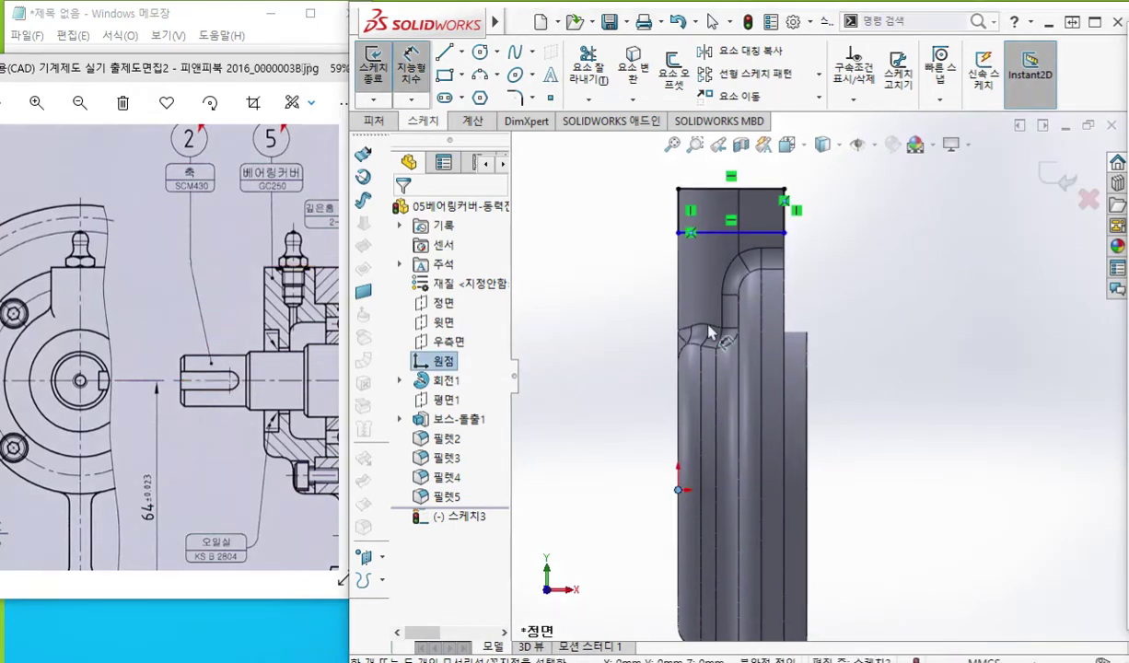
left_click(727, 232)
left_click(633, 368)
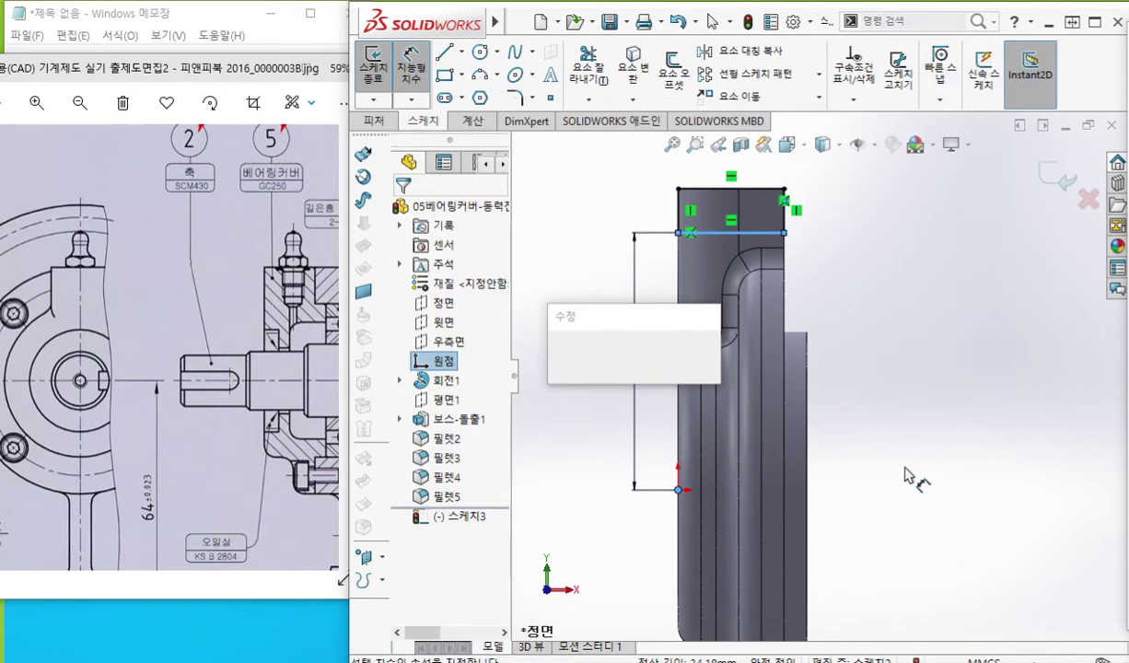
type("34.18083644m")
key("Return")
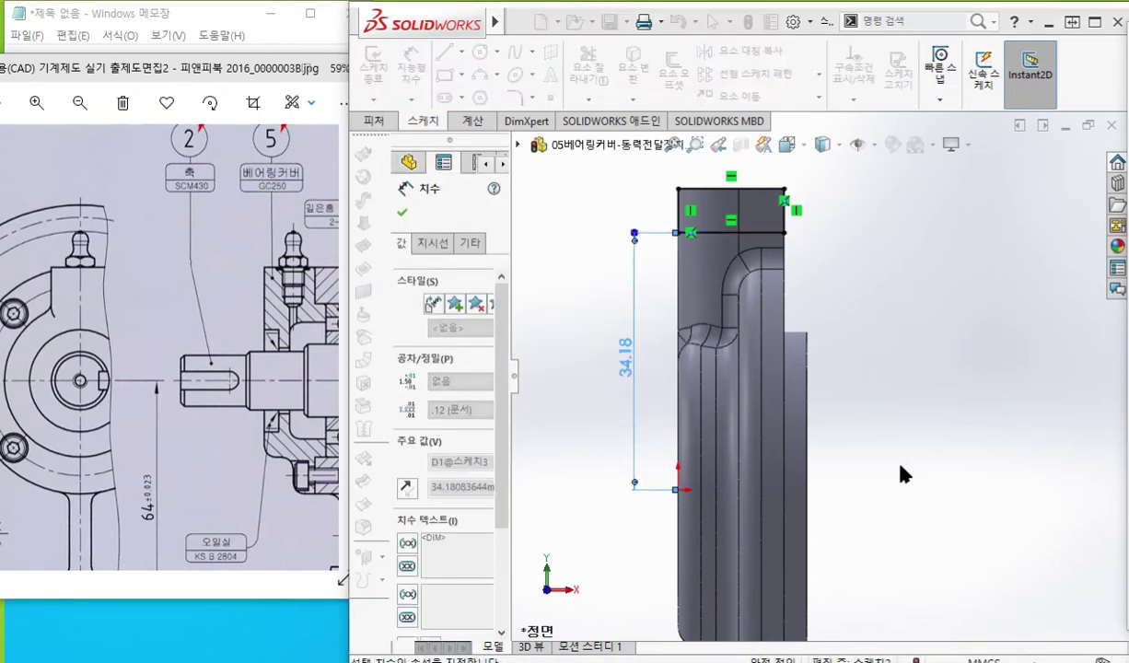
scroll(778, 253, "down", 3)
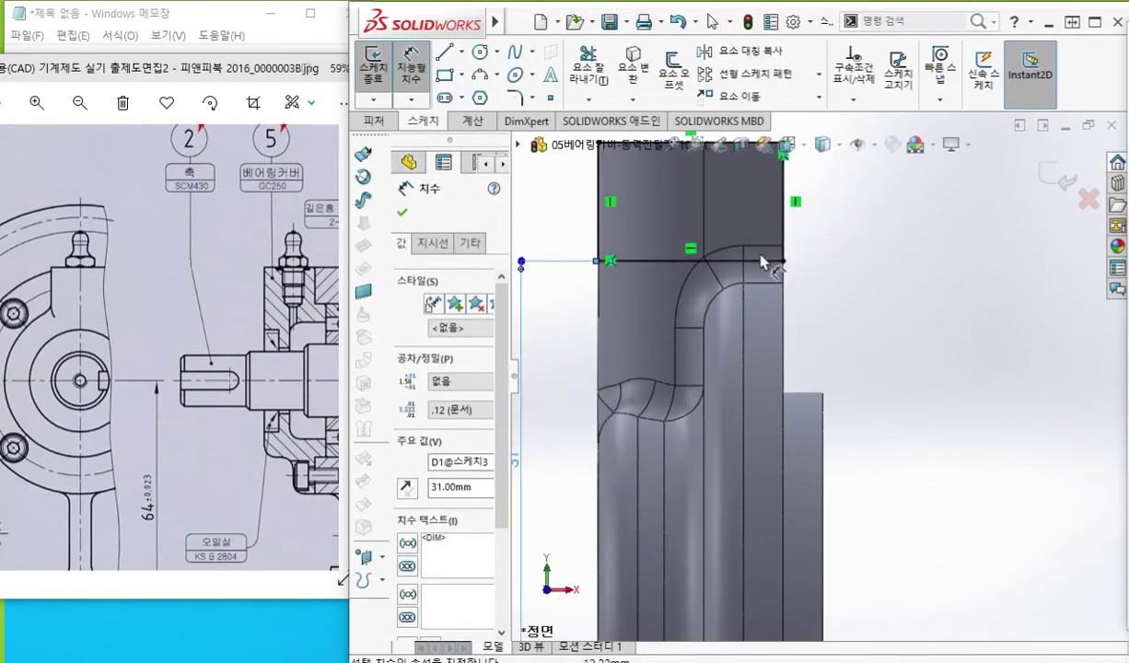
middle_click_drag(810, 276, 861, 310, "ctrl")
left_click(933, 288)
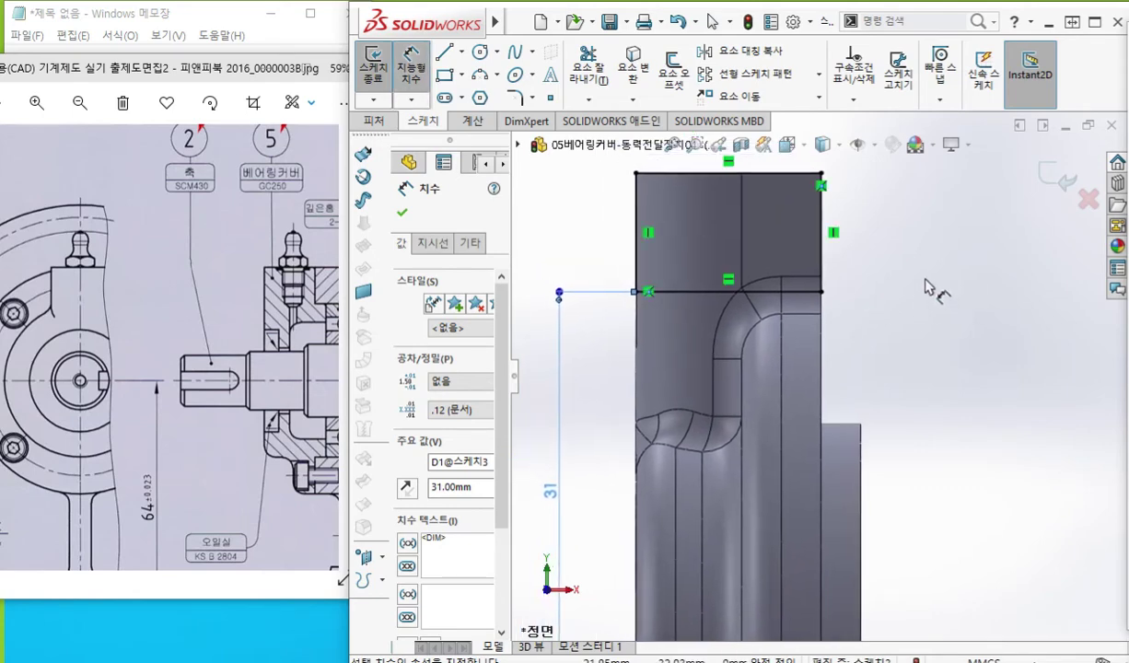
- Cut-extrude the rectangle with Through All - Both to trim the top of the boss
scroll(847, 355, "up", 2)
middle_click_drag(713, 365, 804, 397)
key("s")
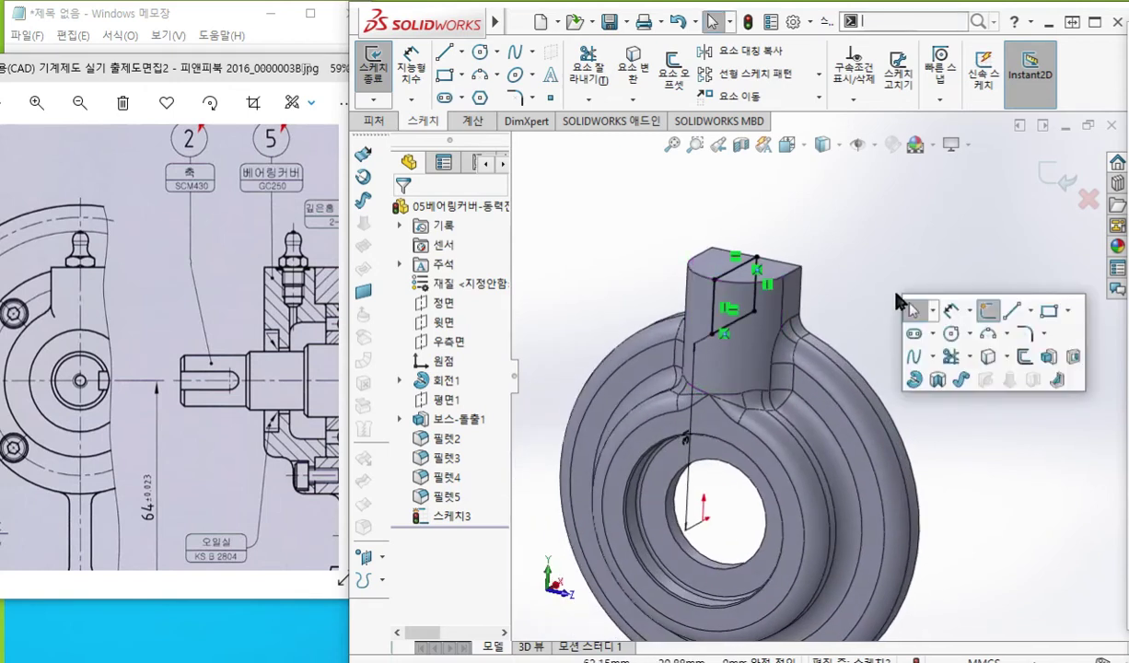
left_click(1073, 358)
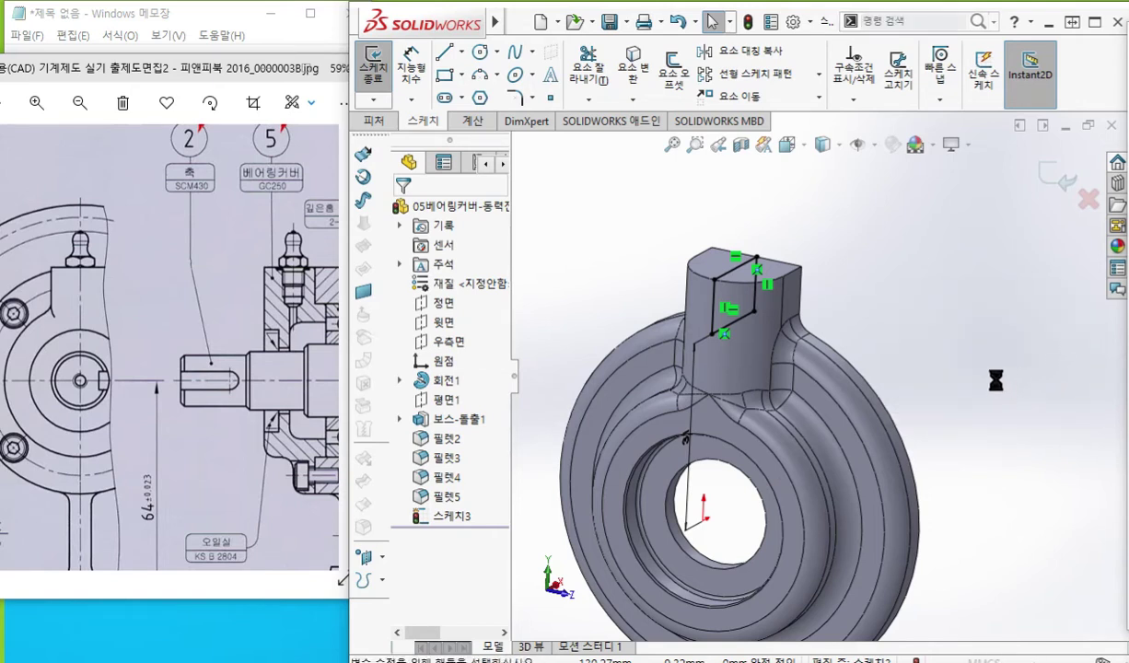
left_click(465, 317)
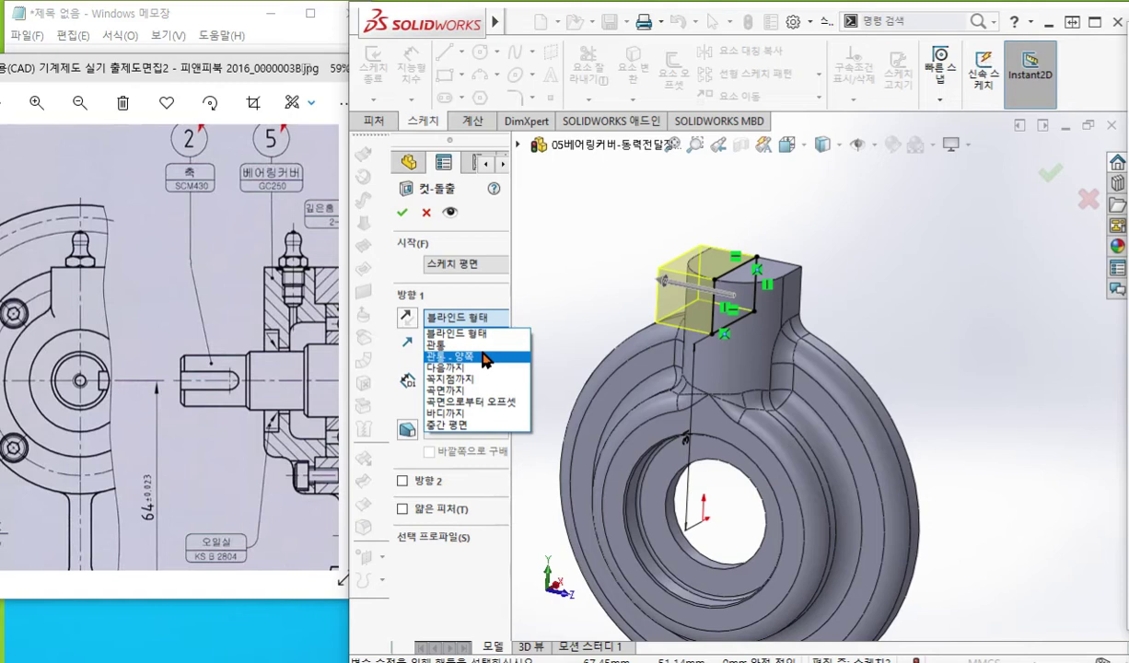
left_click(483, 358)
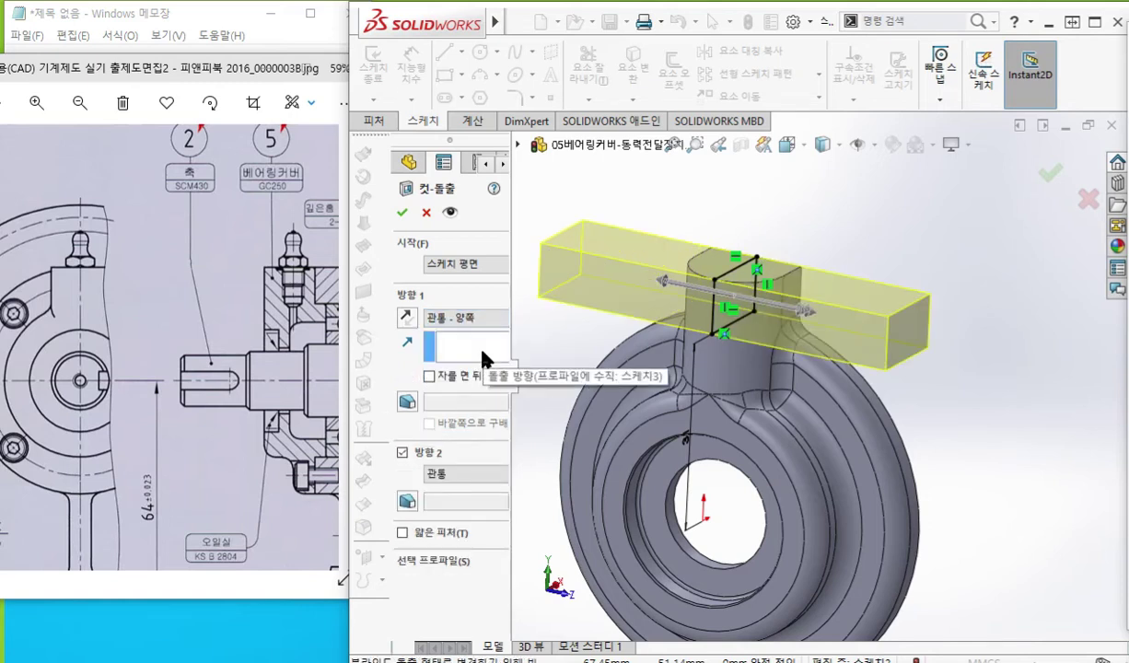
left_click(402, 212)
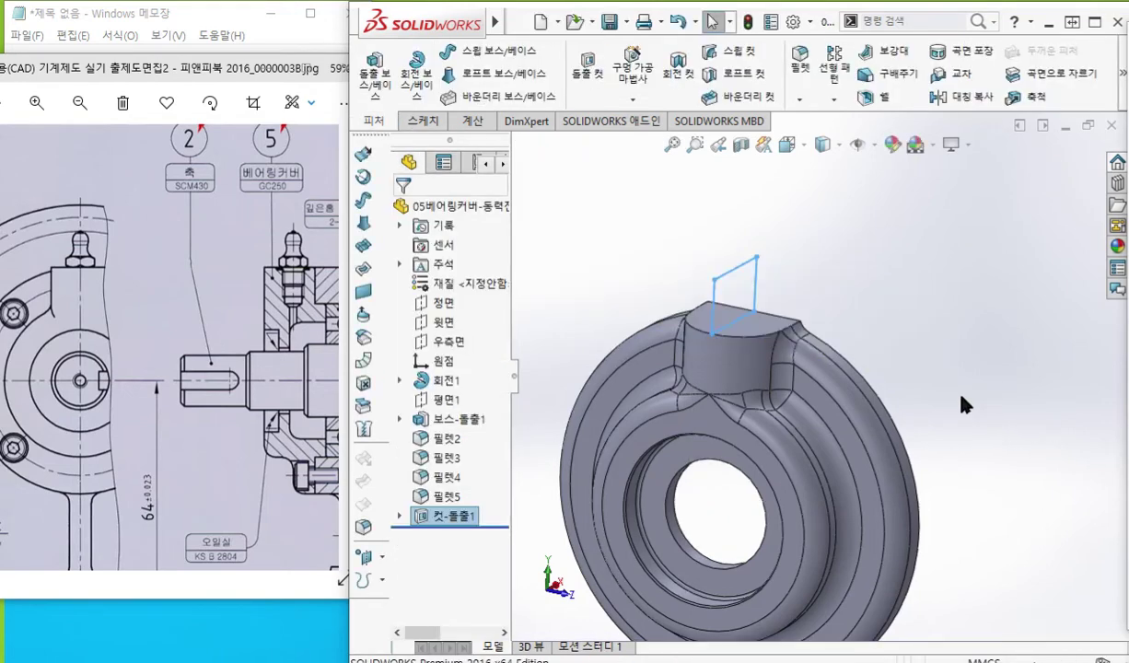
- Compare the small fillet face beside the trimmed boss top with the front view in the reference drawing
scroll(810, 350, "down", 3)
scroll(799, 348, "down", 3)
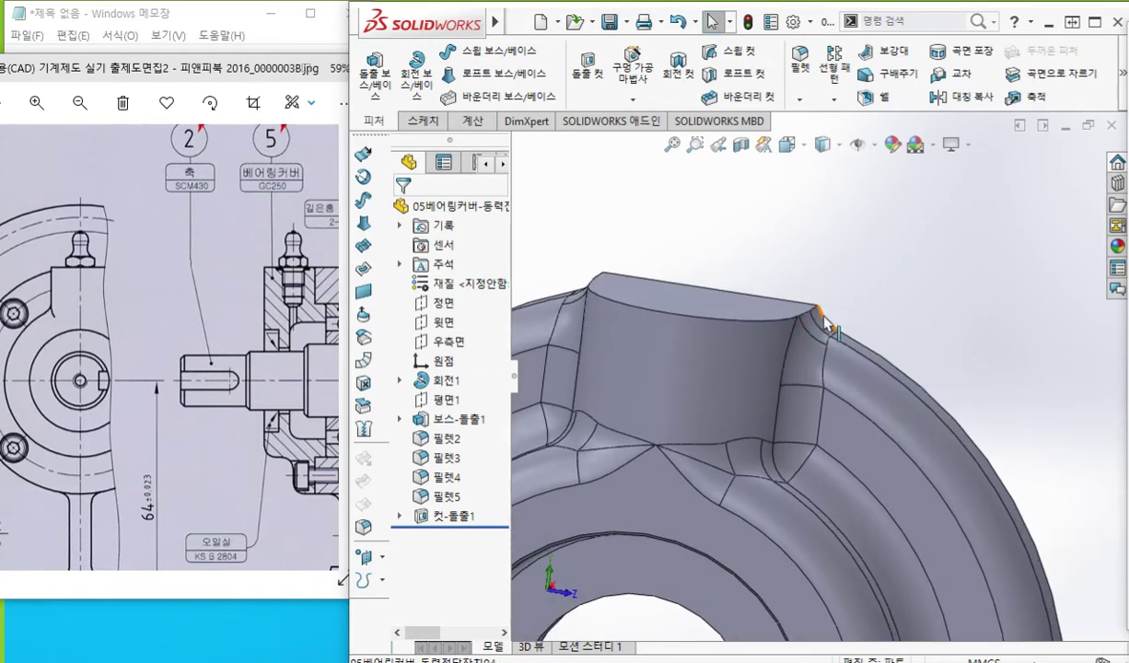
left_click(822, 321)
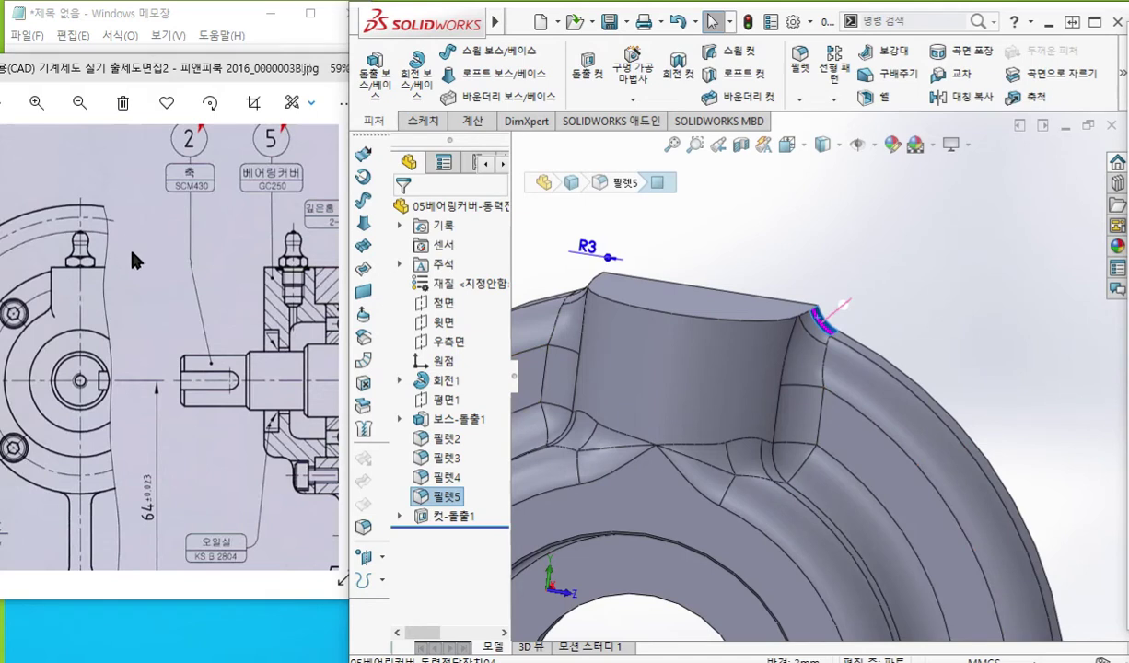
scroll(59, 303, "up", 3)
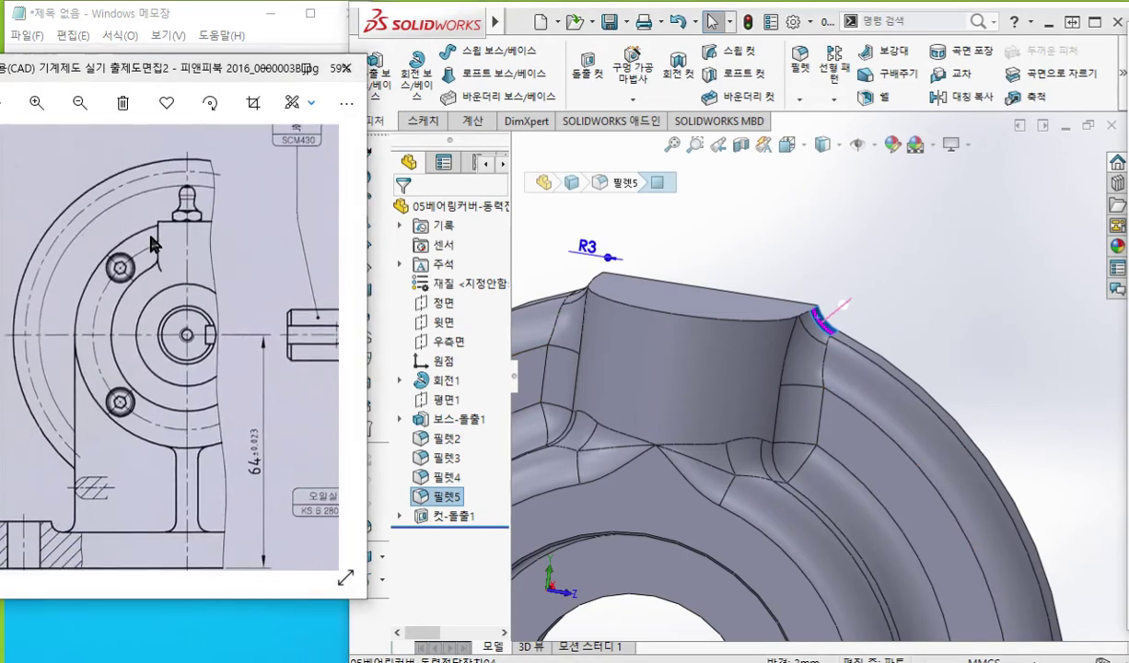
left_click_drag(156, 210, 136, 224)
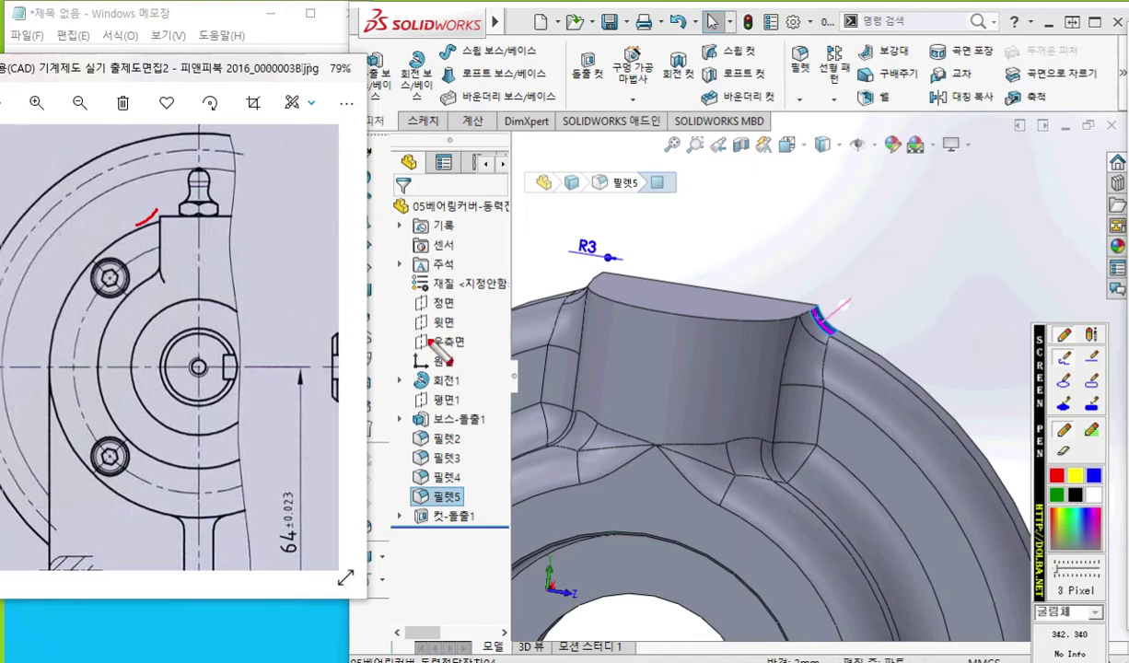
right_click(199, 277)
- Switch to the Naver cafe page in the browser and find the exploded view of the power transmission device
mouse_move(960, 410)
left_mouse_down()
mouse_move(718, 252)
mouse_move(869, 57)
mouse_move(767, 34)
left_mouse_up()
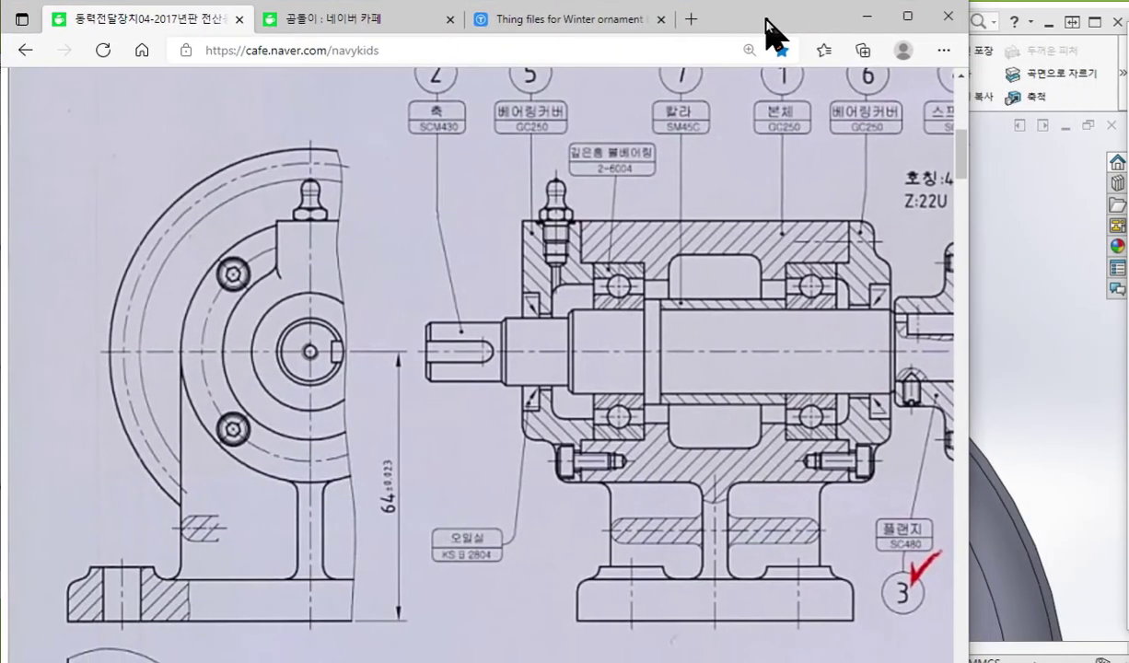
scroll(521, 410, "down", 10)
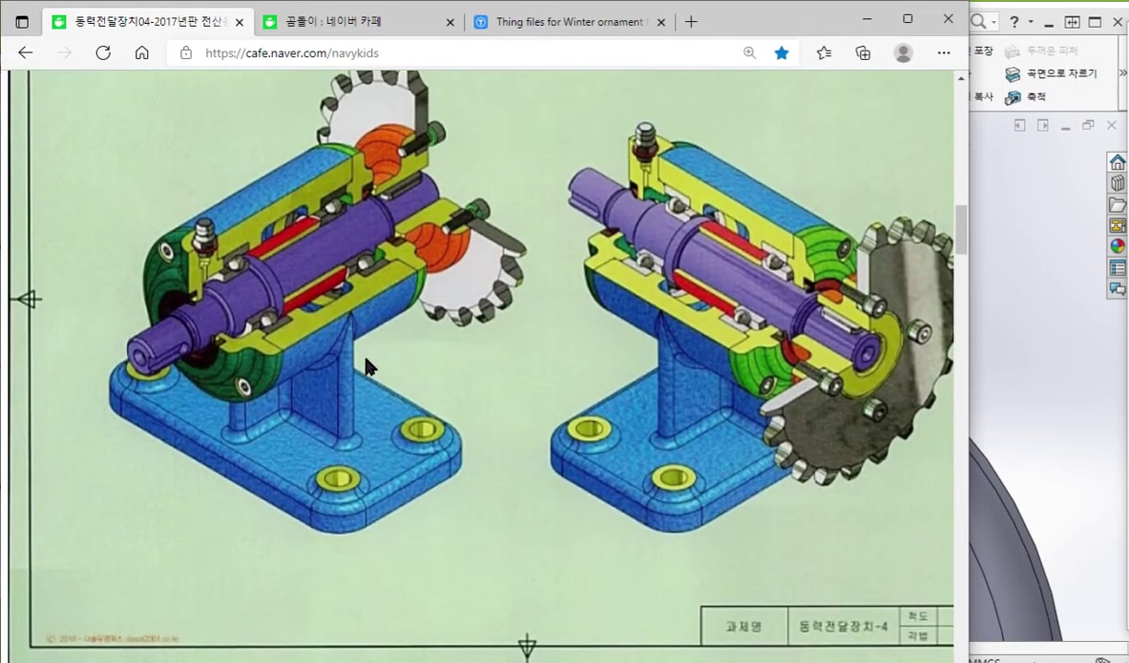
scroll(377, 414, "down", 15)
scroll(378, 416, "up", 3)
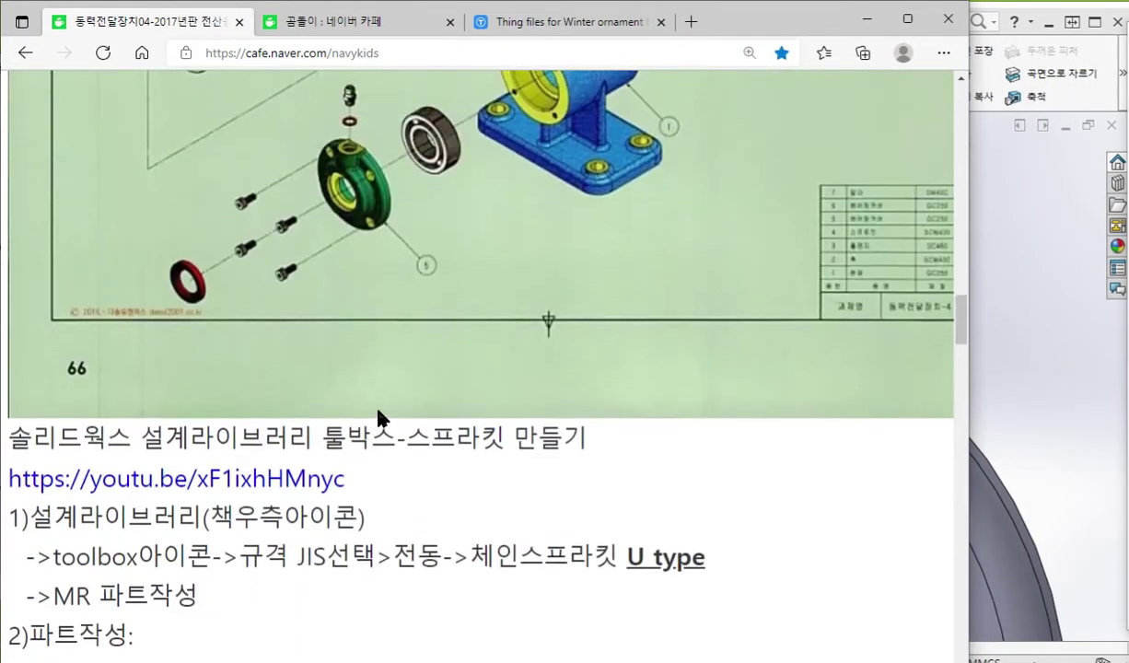
- Enlarge bearing cover 5 in the exploded view and examine where its boss meets the flange
scroll(352, 454, "up", 3, "ctrl")
scroll(543, 612, "up", 3, "ctrl")
scroll(601, 496, "down", 3)
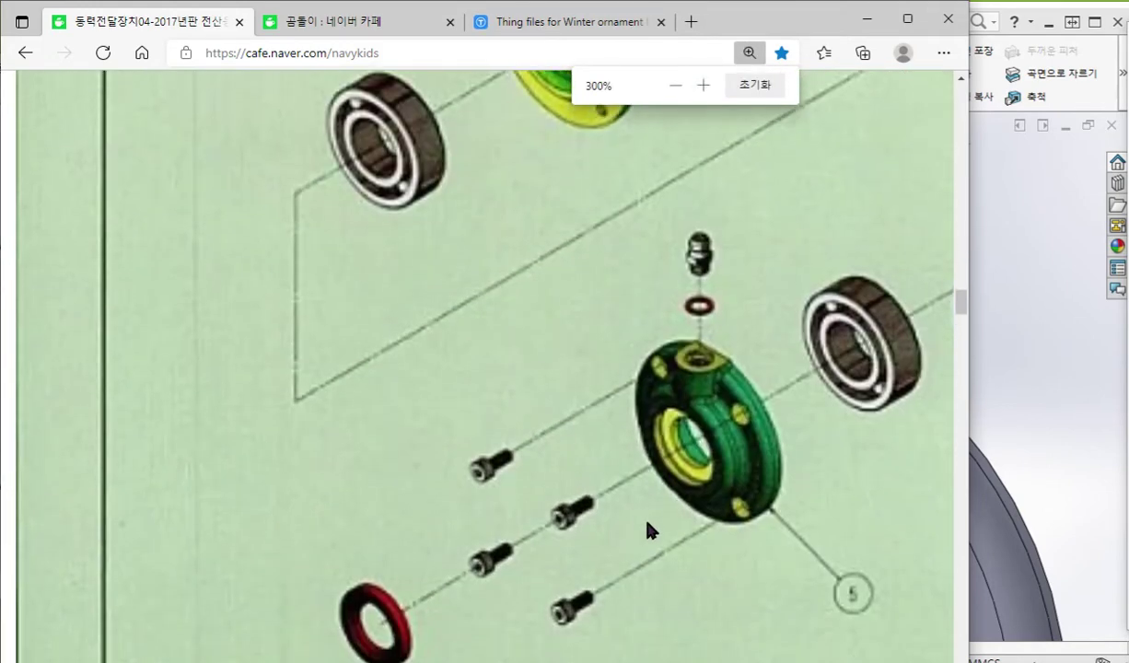
scroll(735, 413, "up", 2, "ctrl")
scroll(797, 468, "down", 5)
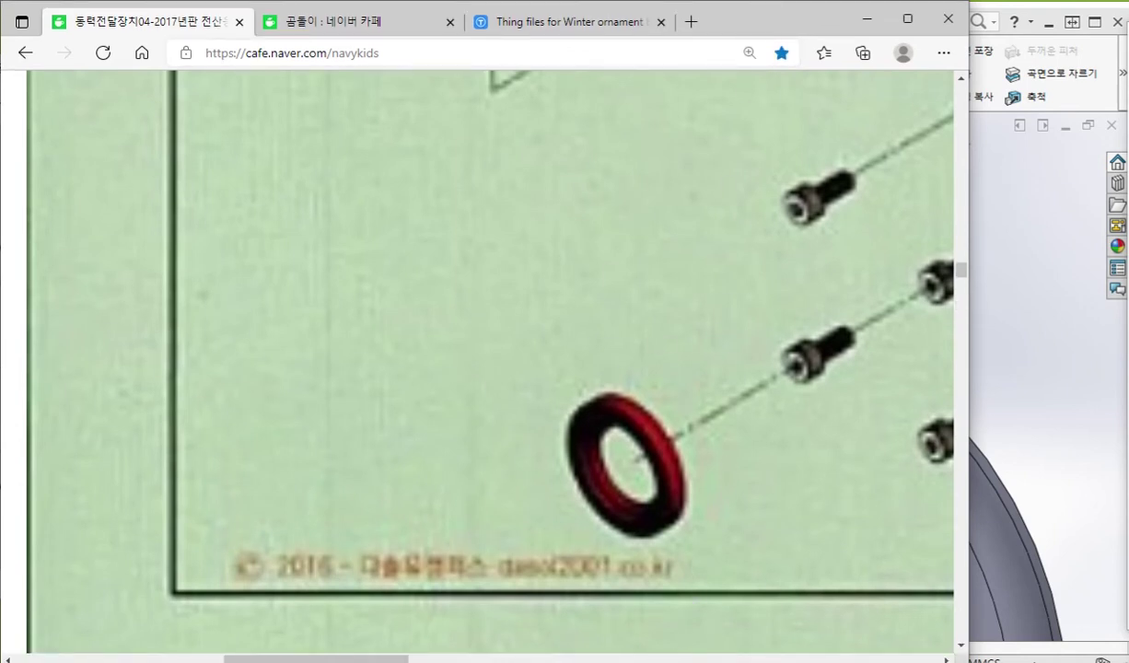
left_click_drag(374, 660, 528, 659)
scroll(488, 350, "up", 1)
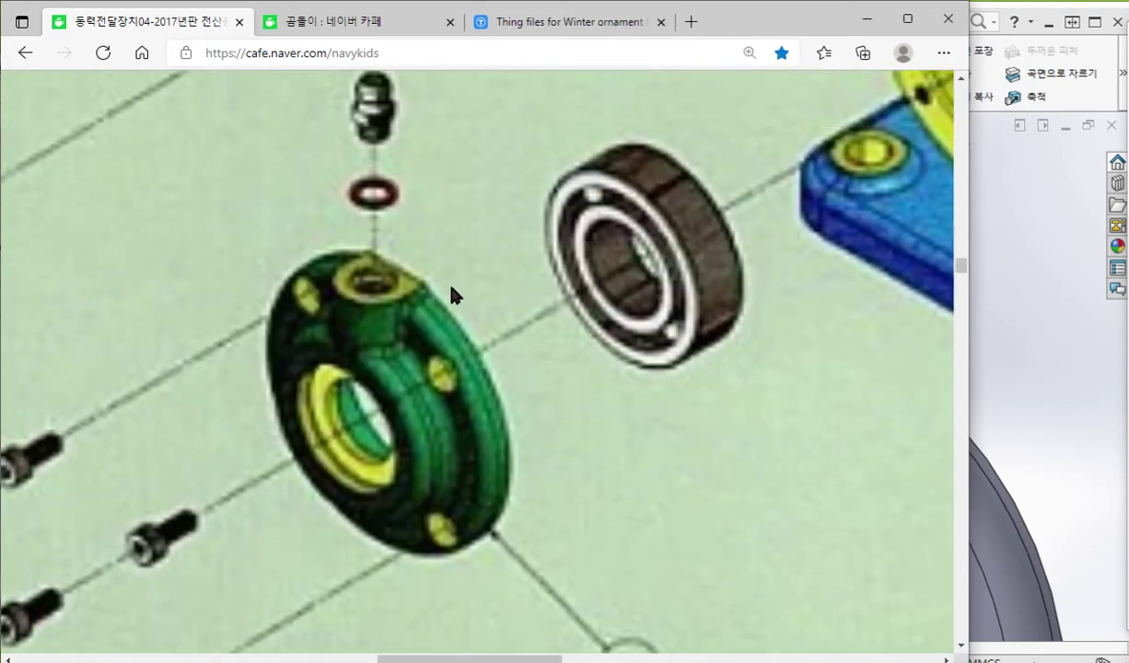
key("F9")
left_click_drag(451, 278, 397, 313)
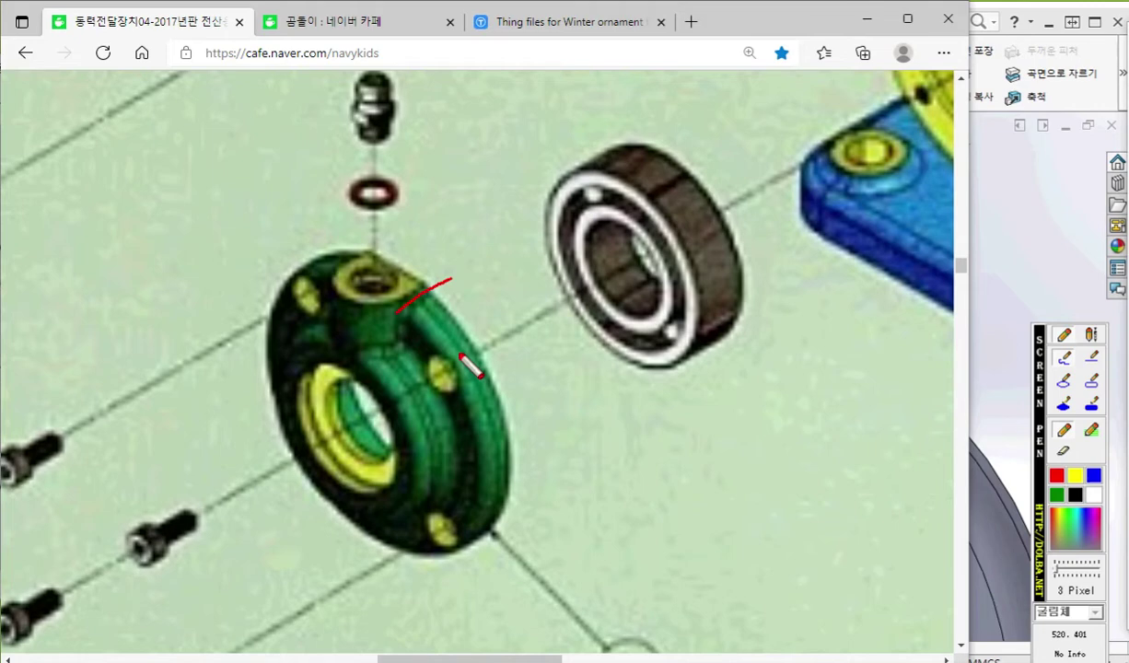
key("F9")
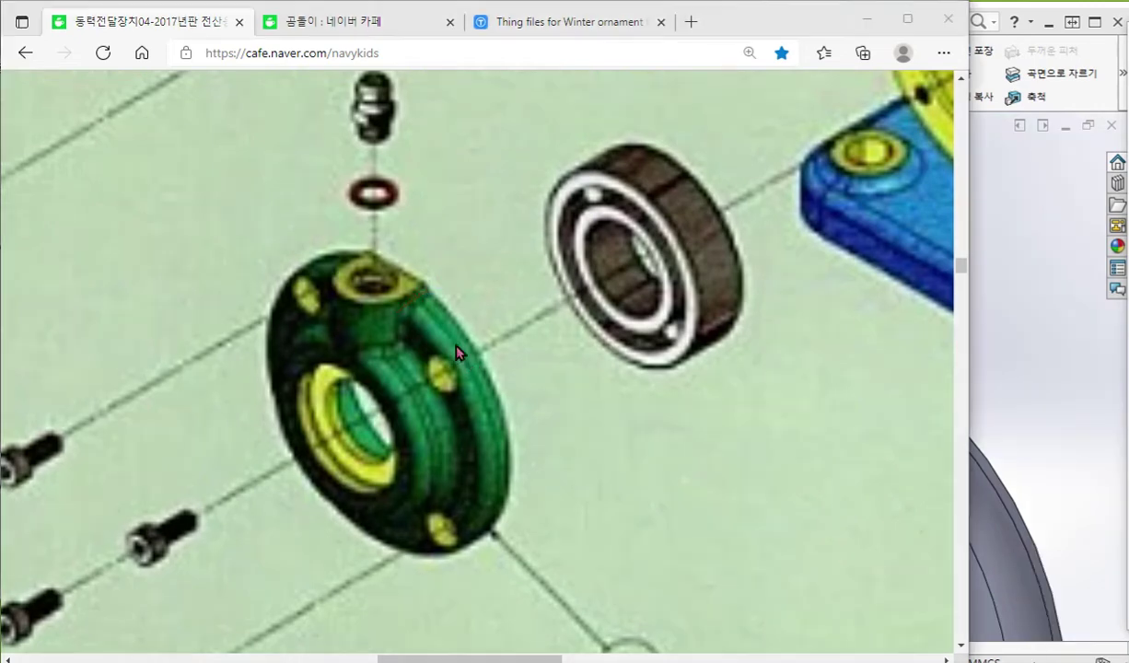
left_click(866, 18)
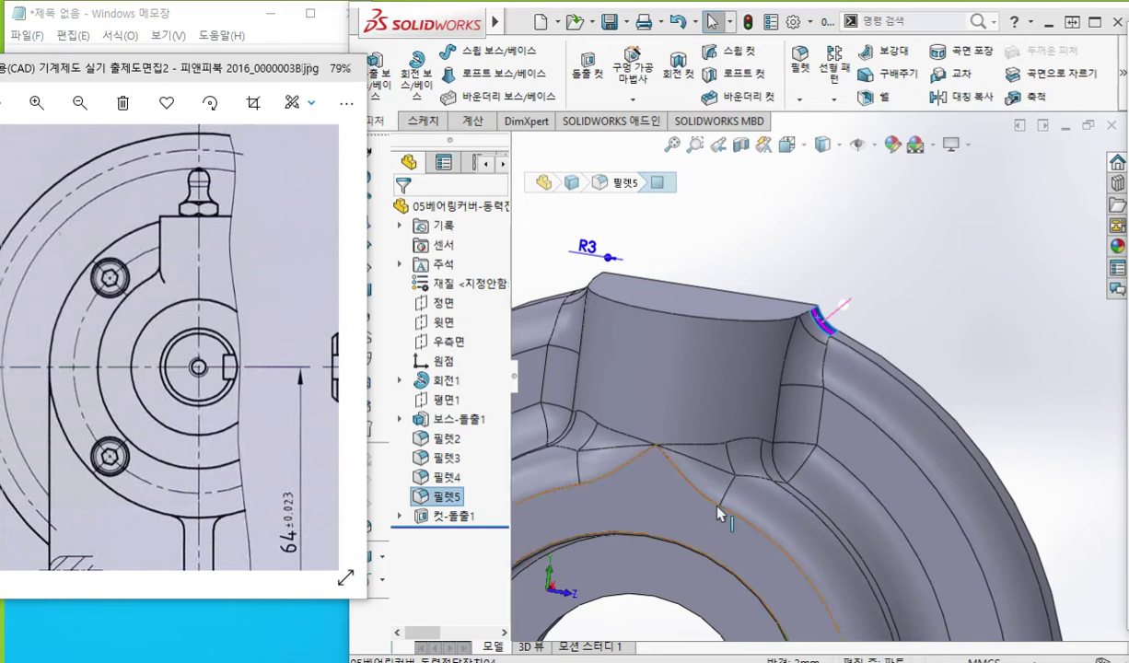
- Select the boss's flat top face in SOLIDWORKS, with the reference drawing showing the section through the grease nipple
left_click(729, 234)
scroll(782, 216, "up", 5)
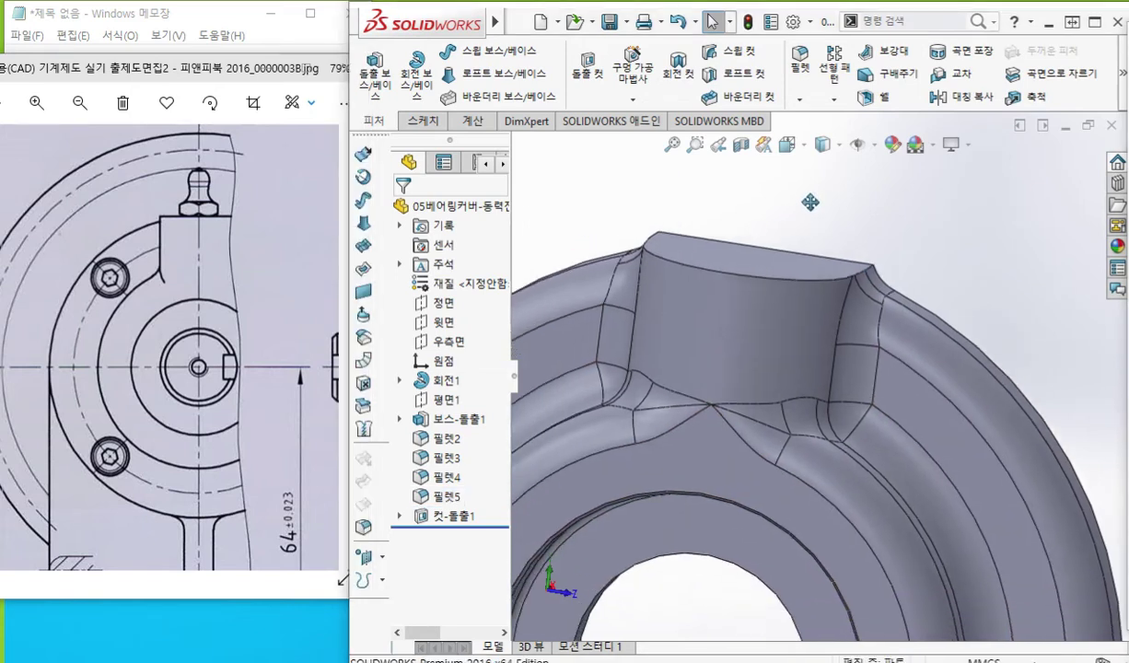
middle_click_drag(835, 311, 663, 313)
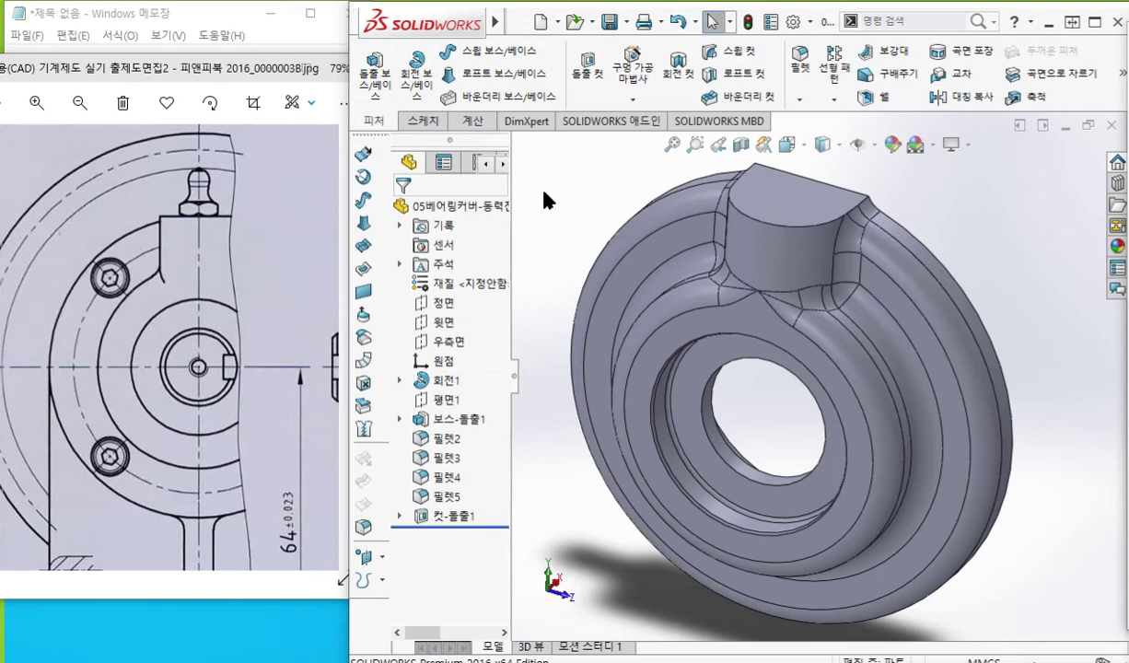
middle_click_drag(772, 187, 782, 258)
scroll(778, 259, "down", 4)
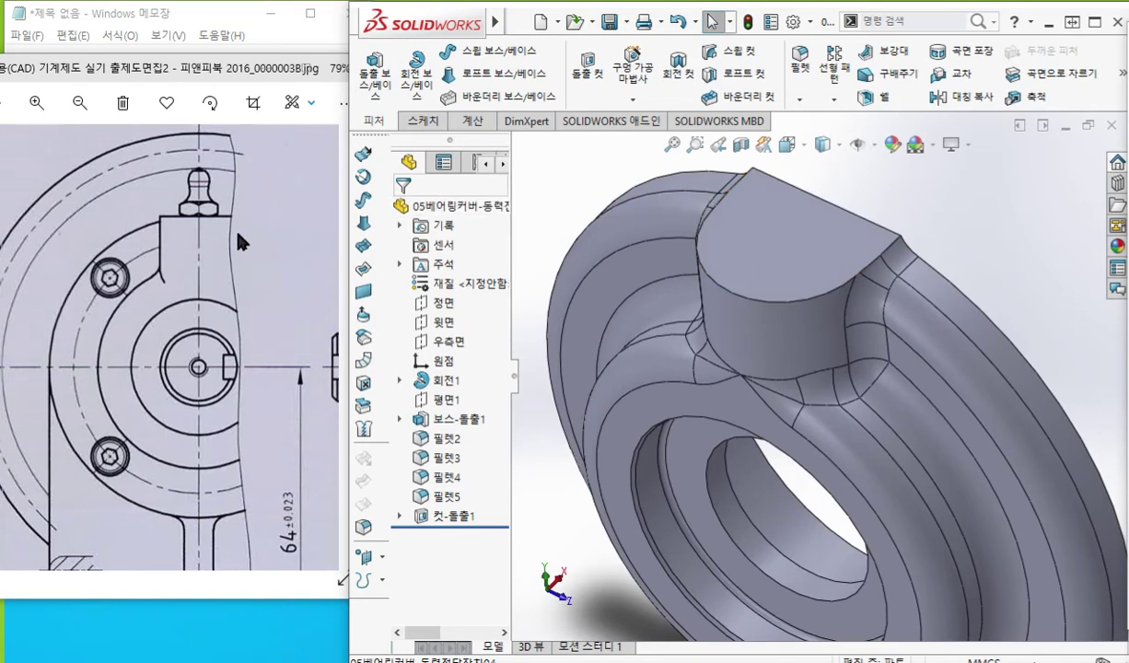
mouse_move(235, 235)
left_mouse_down()
mouse_move(100, 244)
mouse_move(147, 262)
left_mouse_up()
left_click(760, 230)
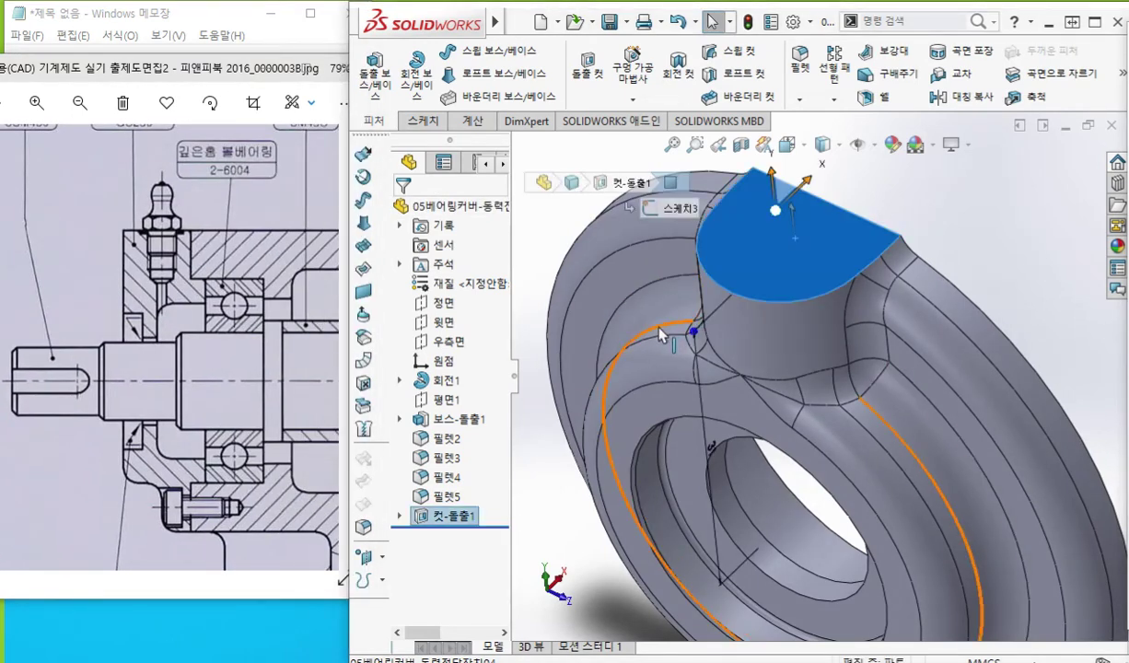
- Examine the diameter of the grease nipple's threaded hole in the drawing's section view, marking it as M6
mouse_move(164, 280)
left_mouse_down()
mouse_move(144, 232)
mouse_move(166, 282)
mouse_move(180, 241)
mouse_move(184, 263)
mouse_move(129, 246)
mouse_move(207, 261)
mouse_move(140, 241)
mouse_move(146, 254)
left_mouse_up()
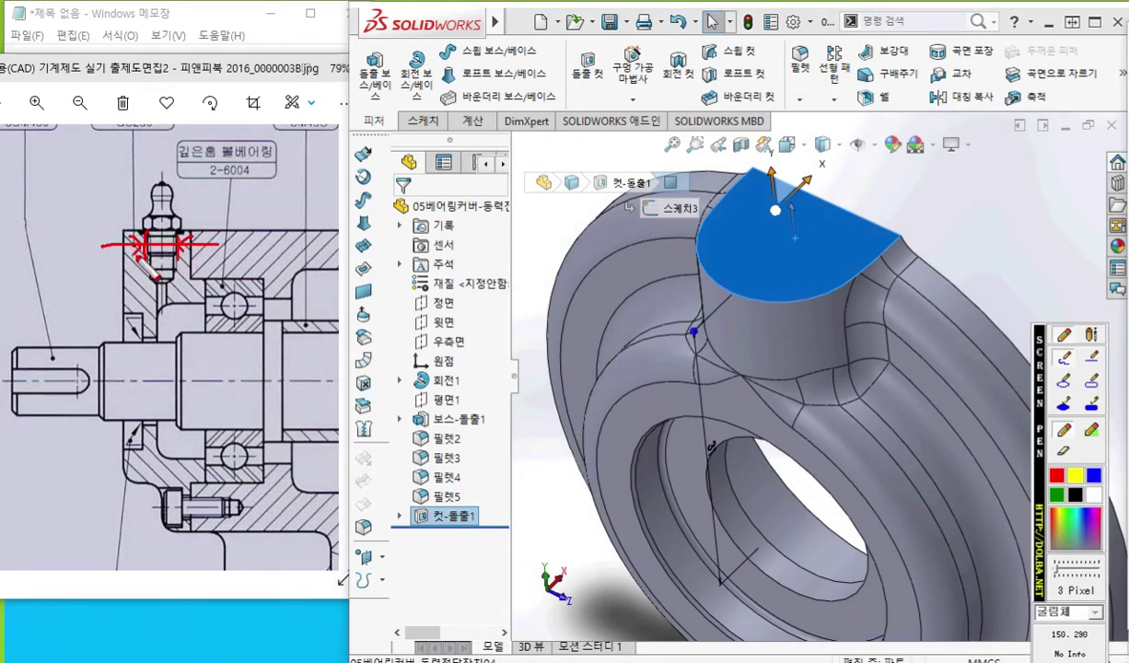
left_click(29, 196)
left_click_drag(29, 197, 27, 237)
mouse_move(35, 237)
left_mouse_down()
mouse_move(48, 214)
mouse_move(63, 232)
left_mouse_up()
left_click_drag(75, 189, 69, 218)
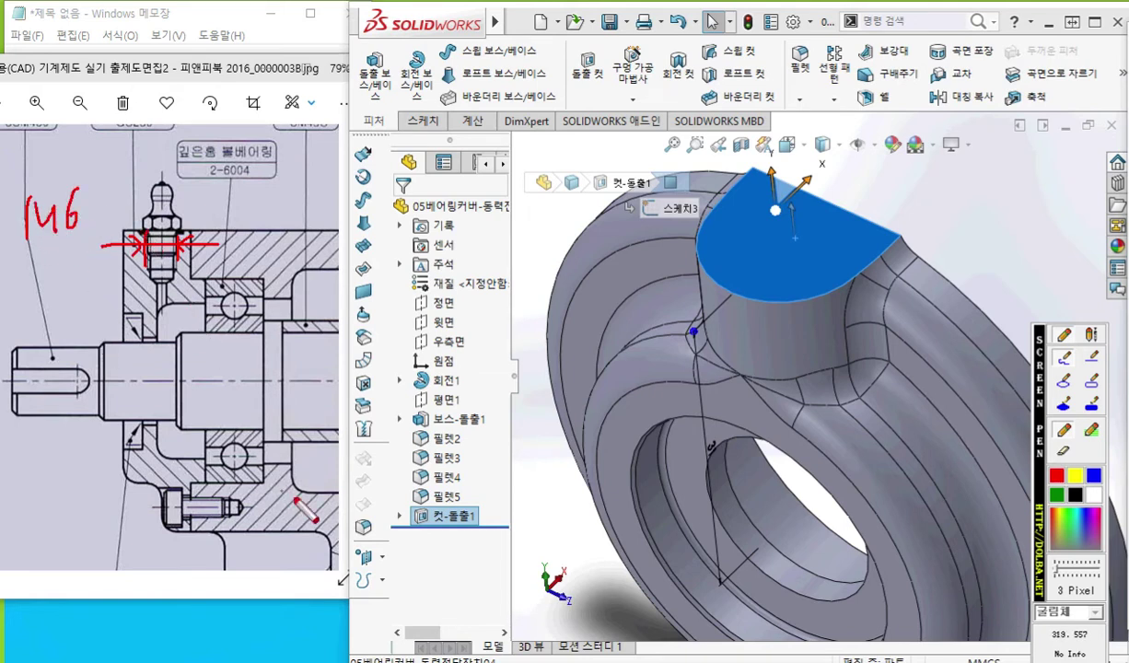
key("Escape")
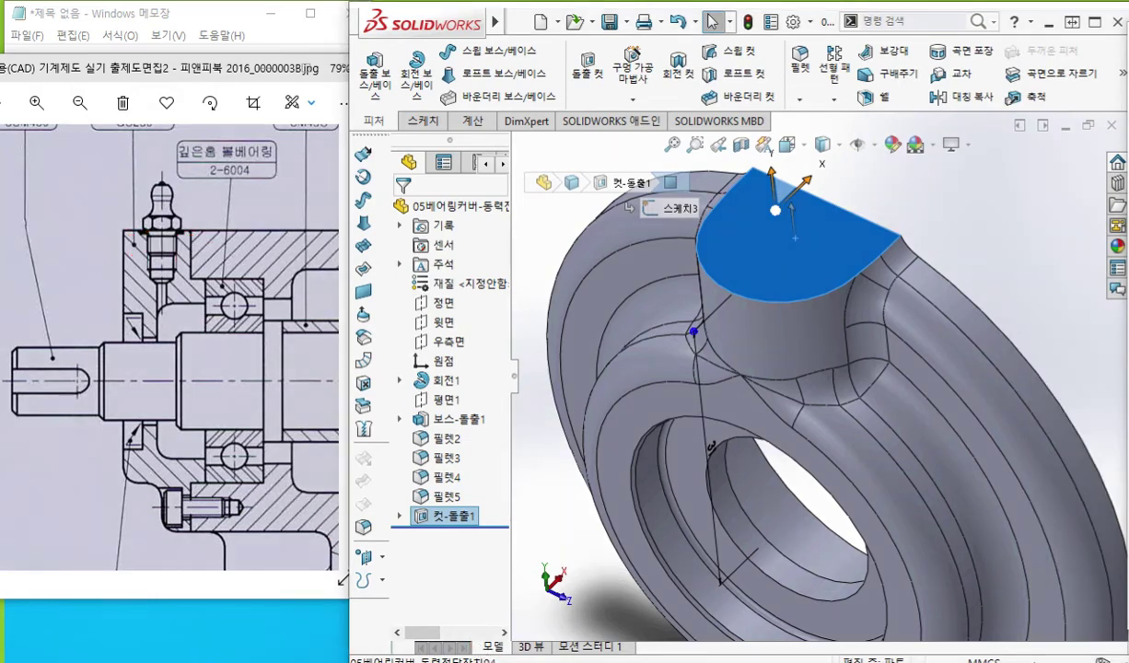
- Switch to the KS machine drawing standards PDF and search back from page 22 for the grease nipple table
mouse_move(656, 659)
left_click(661, 597)
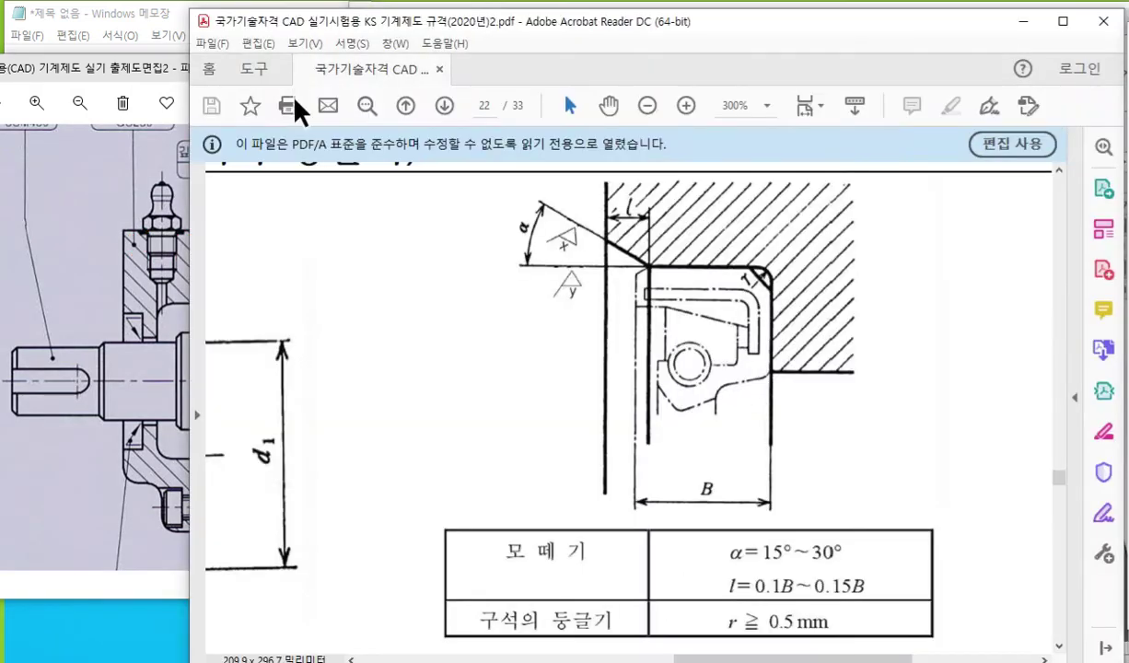
left_click_drag(487, 26, 501, 17)
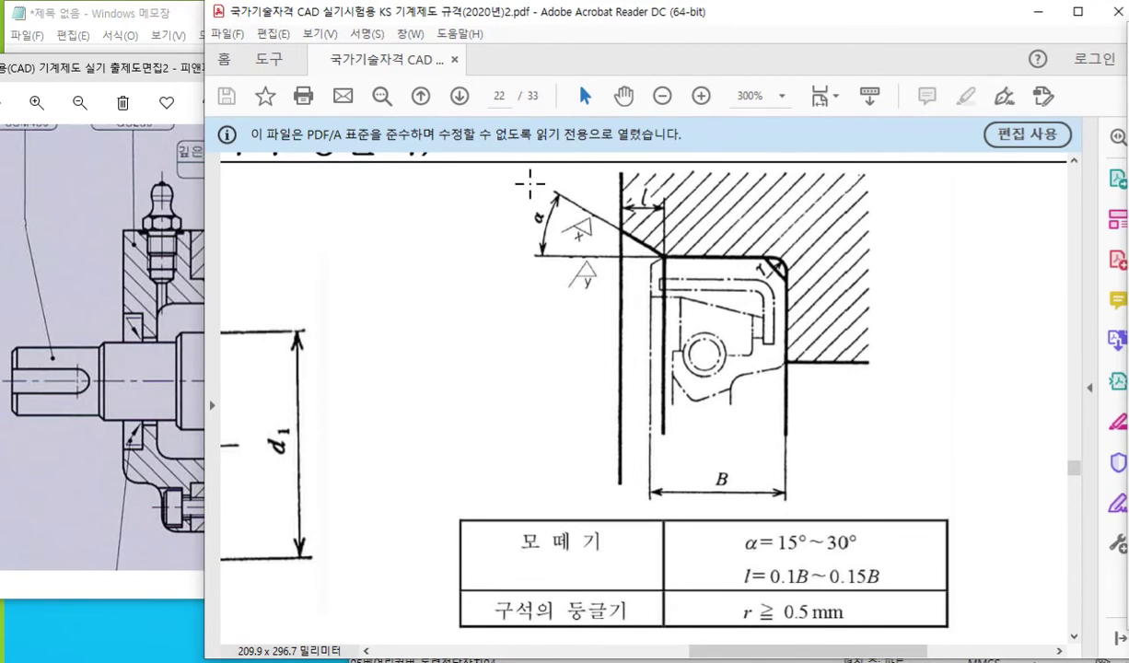
scroll(530, 185, "down", 5, "ctrl")
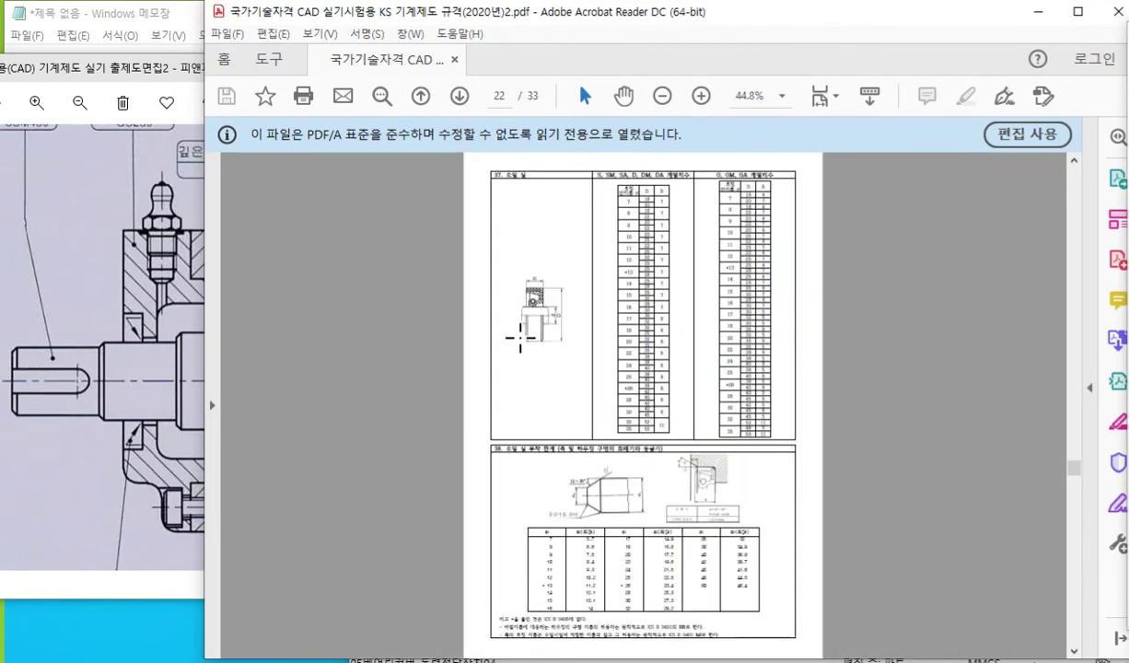
scroll(536, 365, "up", 6)
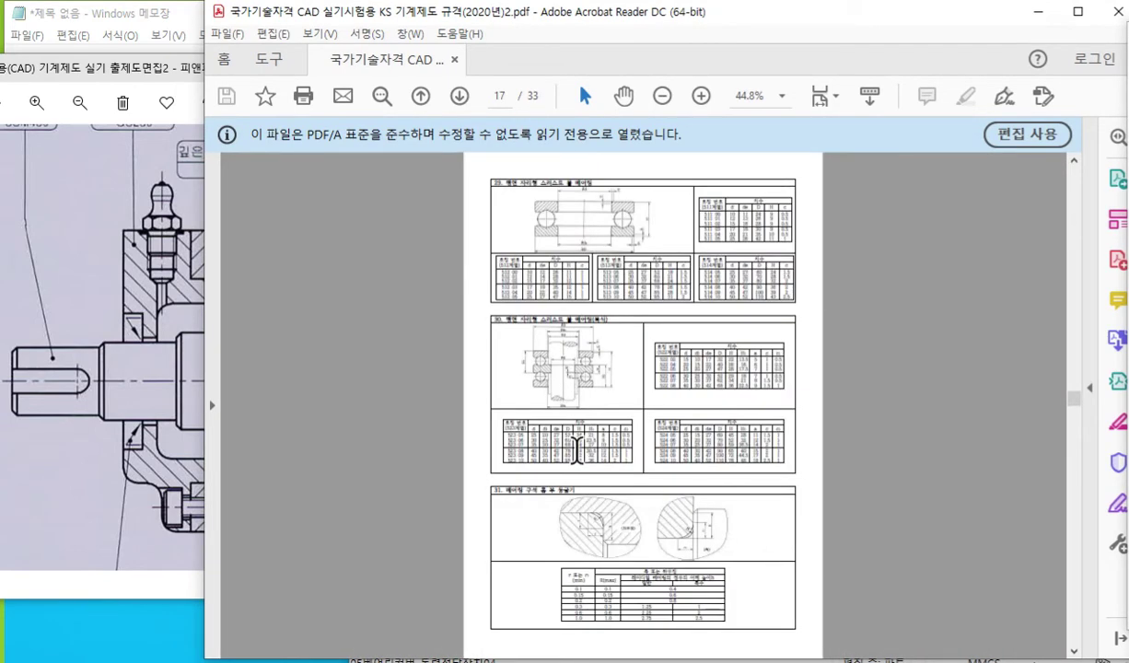
scroll(576, 449, "up", 6)
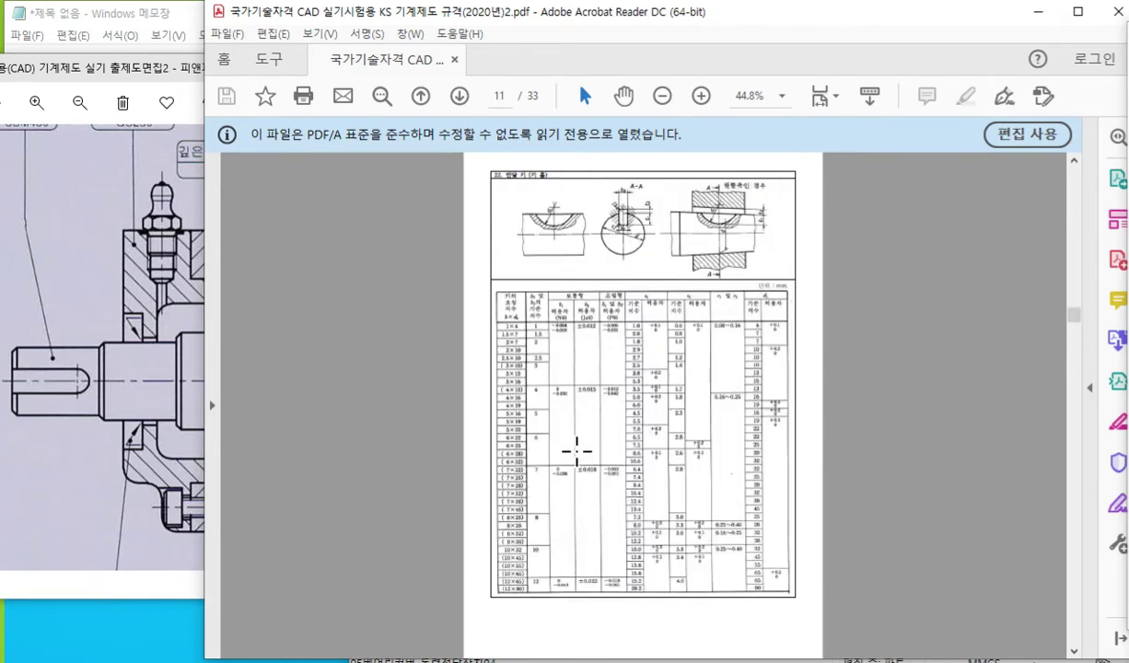
scroll(576, 450, "up", 2)
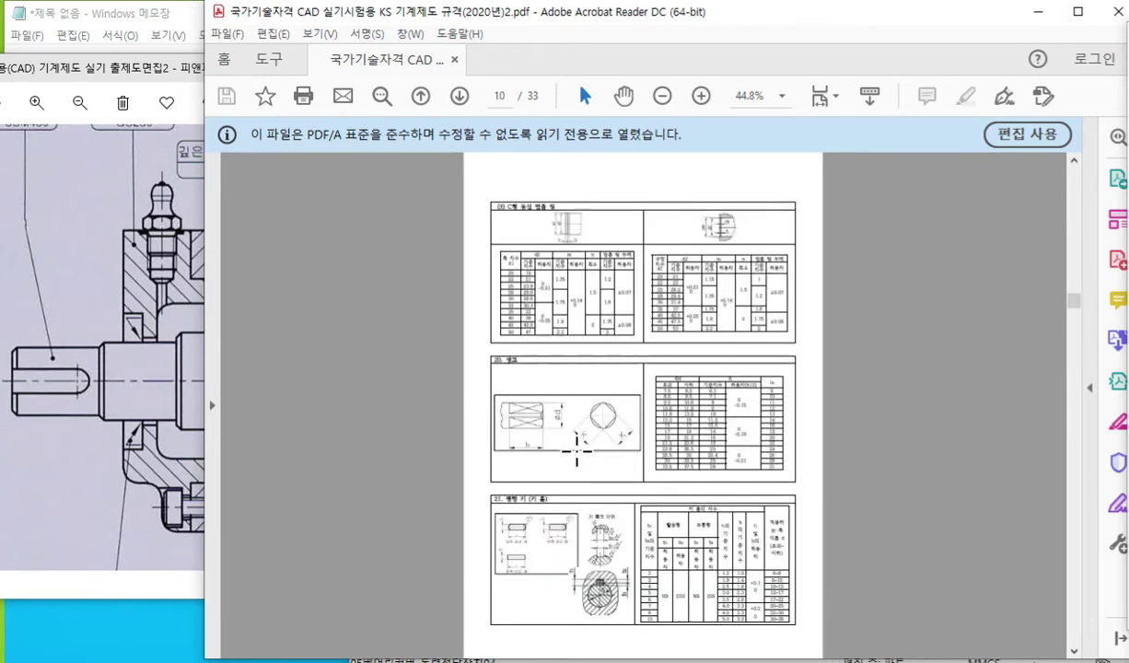
scroll(577, 450, "up", 3)
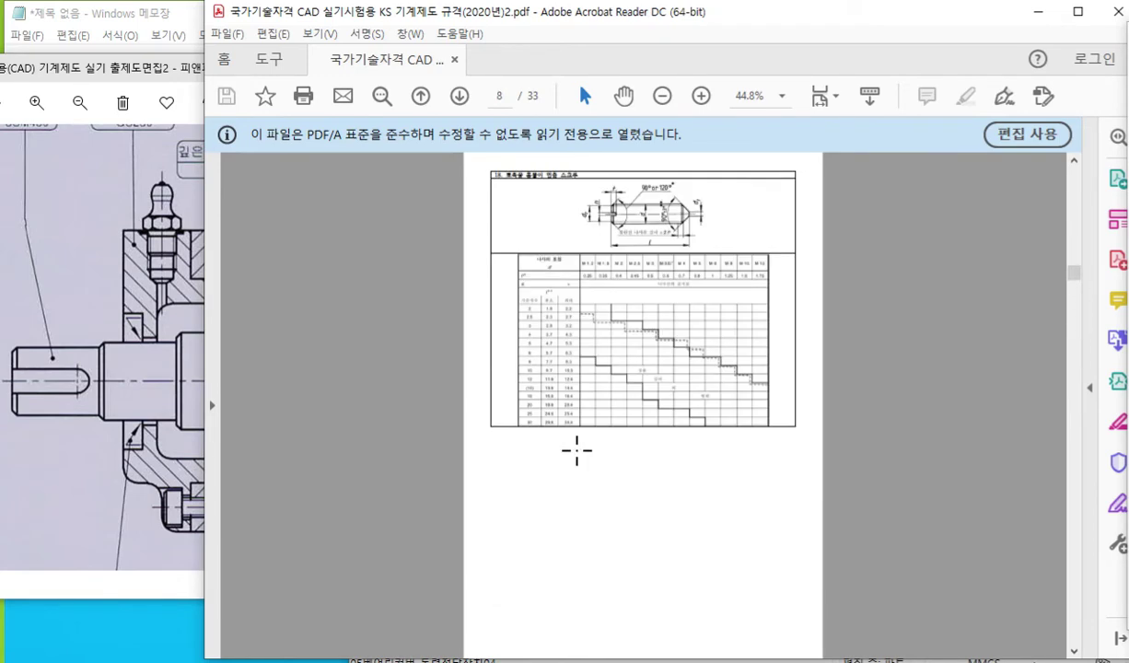
scroll(576, 449, "up", 2)
scroll(576, 449, "up", 3)
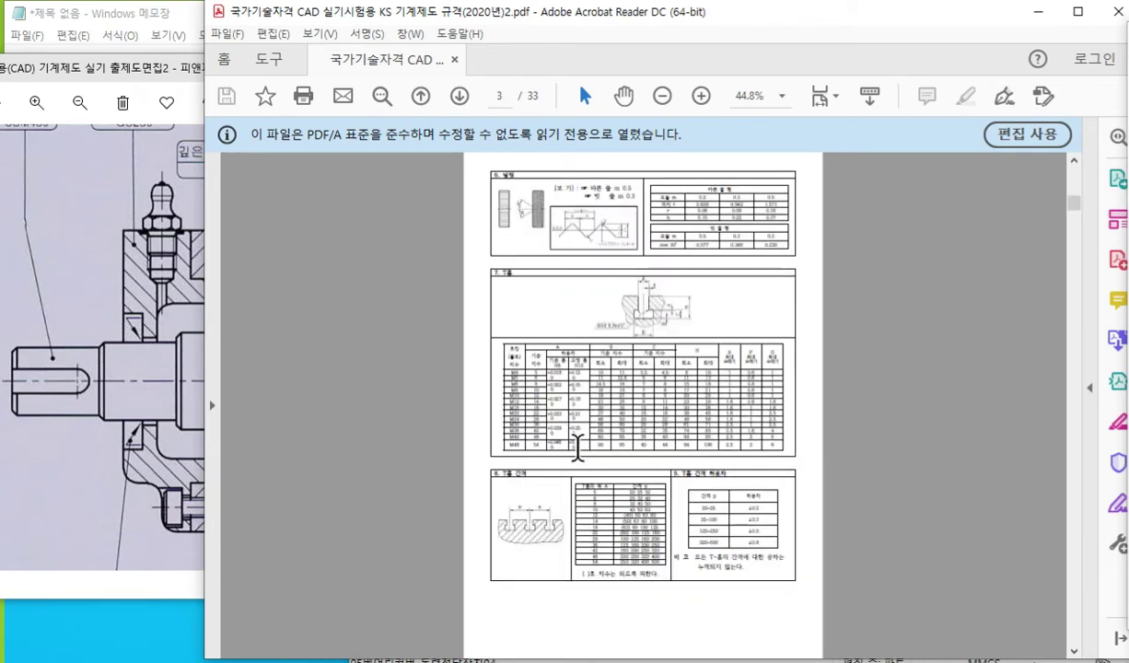
- Find section 33 (그리스 니플) on page 18 and examine the nominal thread size of the A-M6F nipple
scroll(577, 447, "down", 4)
scroll(578, 446, "down", 5)
scroll(577, 447, "up", 1)
scroll(577, 447, "down", 3)
scroll(577, 446, "down", 4)
scroll(577, 447, "up", 1)
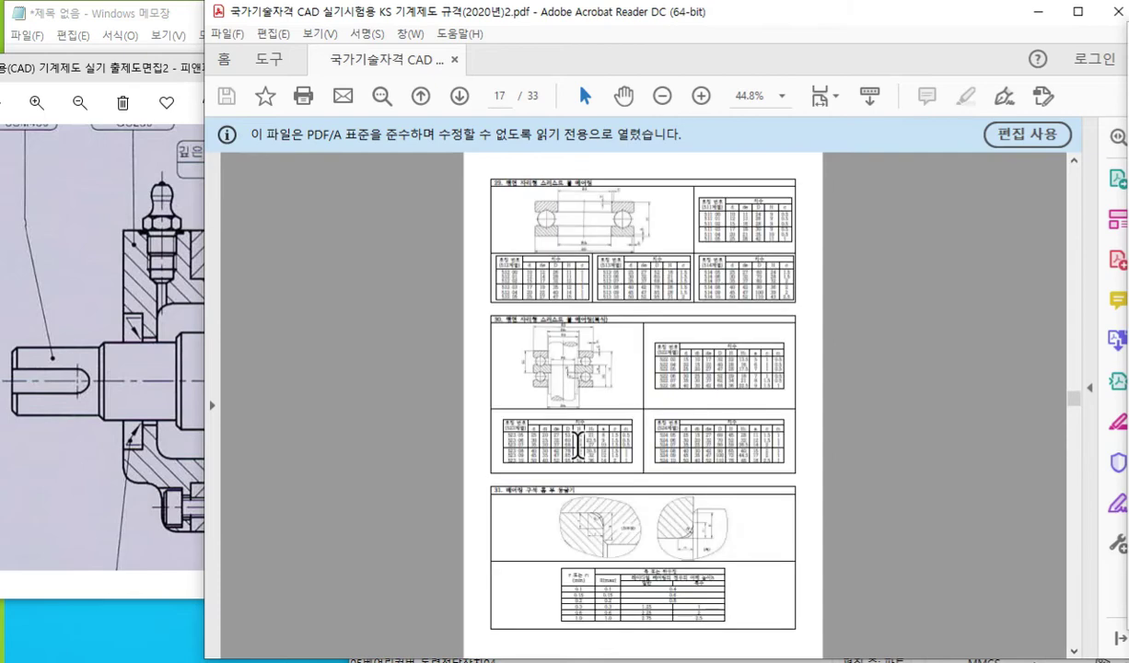
scroll(577, 446, "down", 1)
scroll(579, 606, "up", 3, "ctrl")
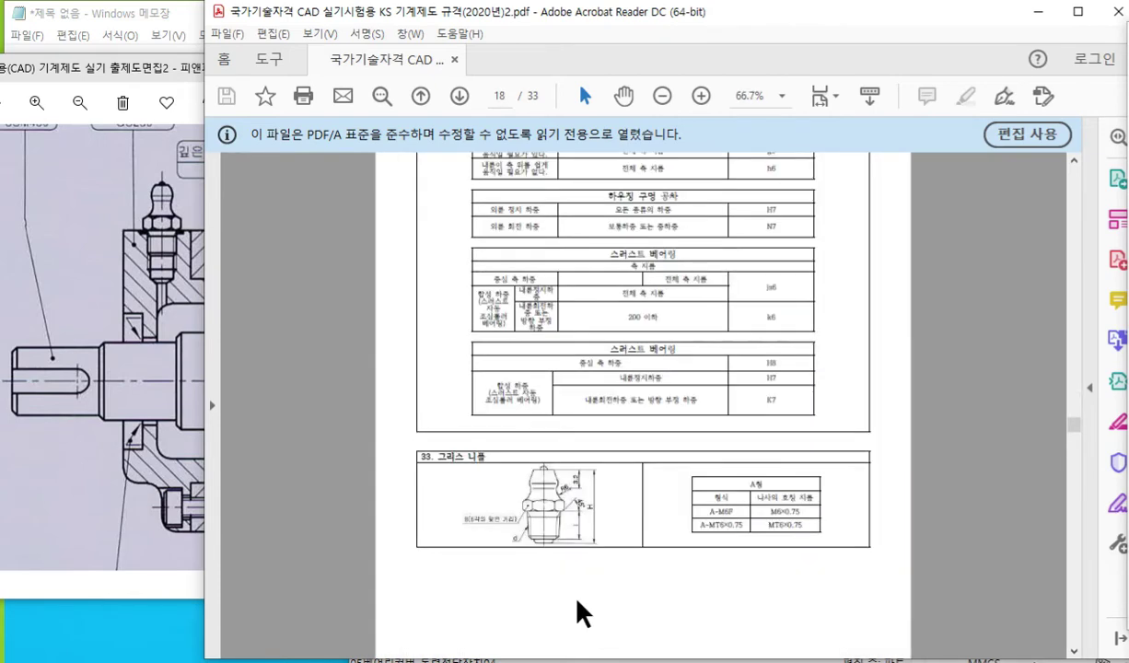
scroll(582, 610, "up", 1, "ctrl")
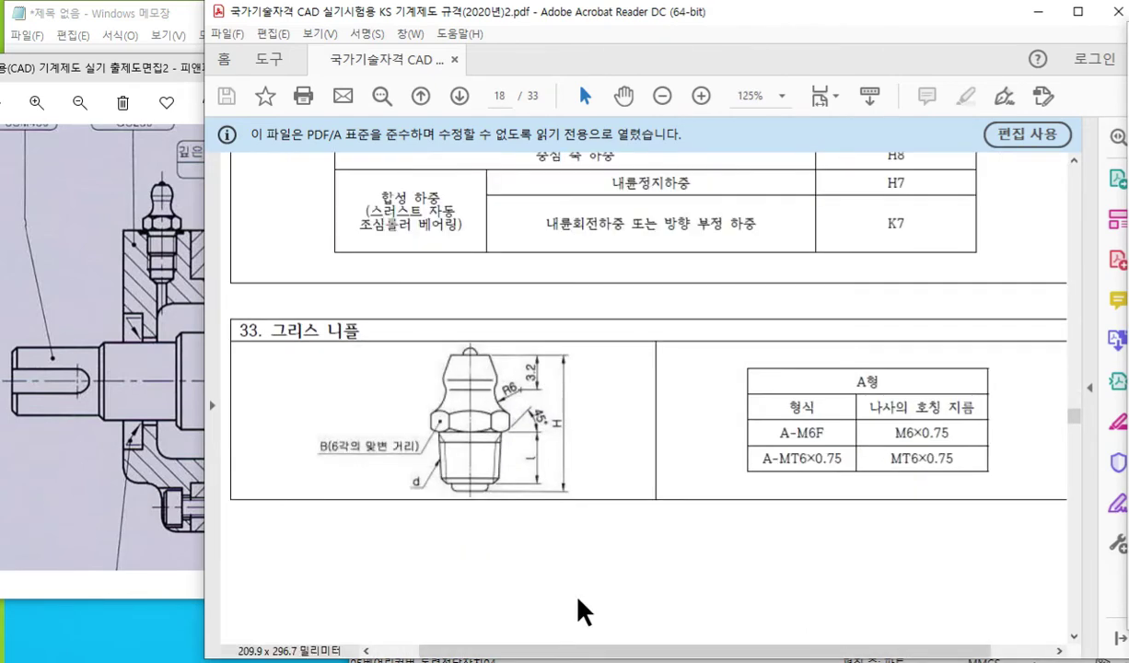
left_click_drag(615, 655, 587, 655)
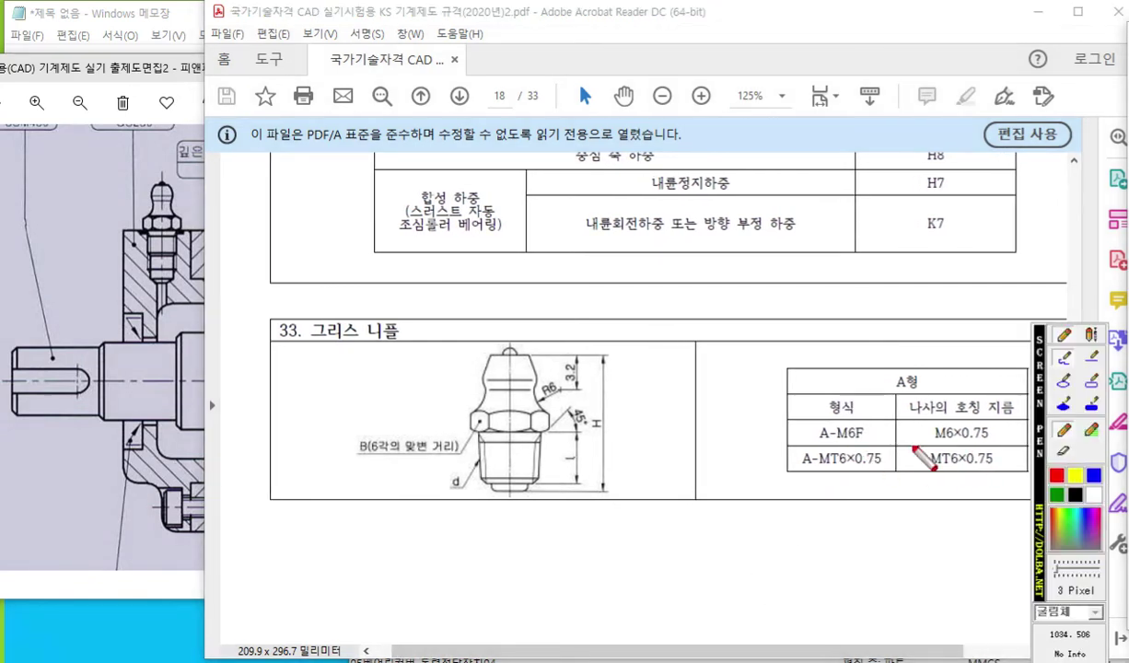
left_click_drag(911, 443, 1001, 443)
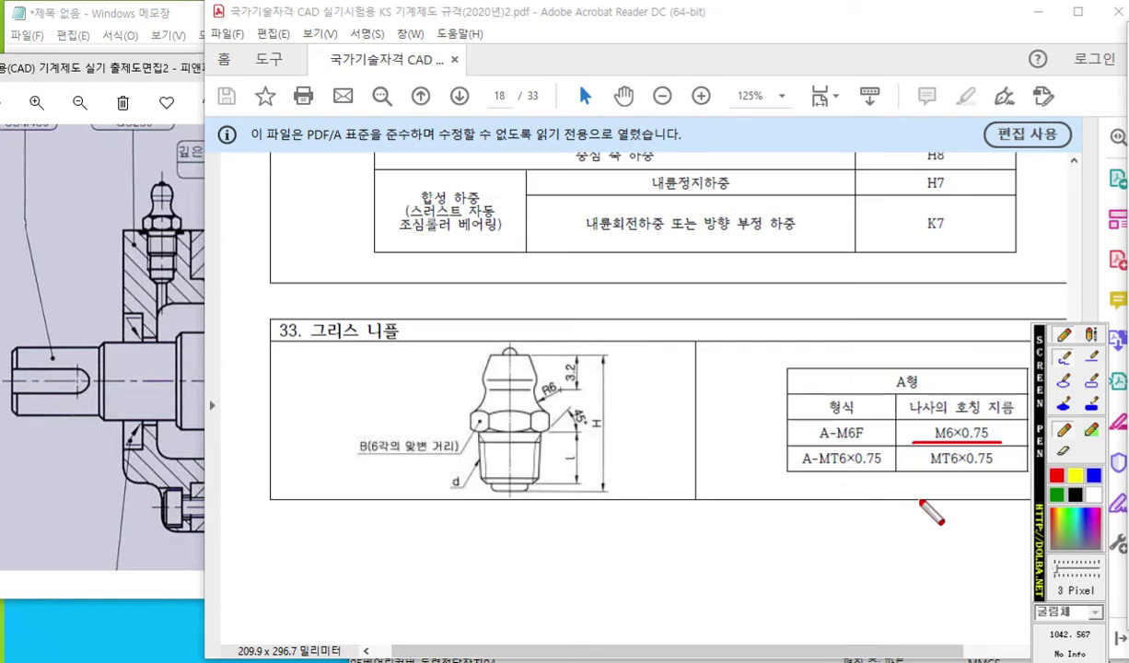
right_click(869, 466)
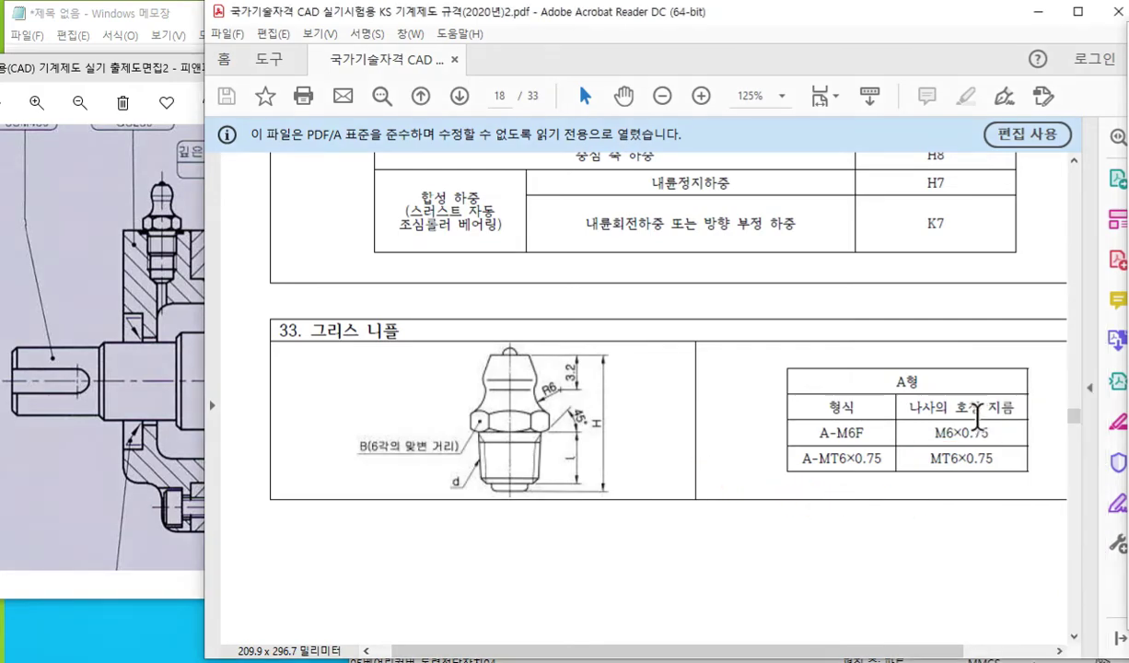
- Find the metric coarse thread table (미터 보통 나사) on page 4 and examine its thread dimensions
scroll(977, 435, "down", 1, "ctrl")
scroll(977, 434, "down", 1, "ctrl")
left_click_drag(1075, 427, 1075, 196)
scroll(713, 350, "up", 5)
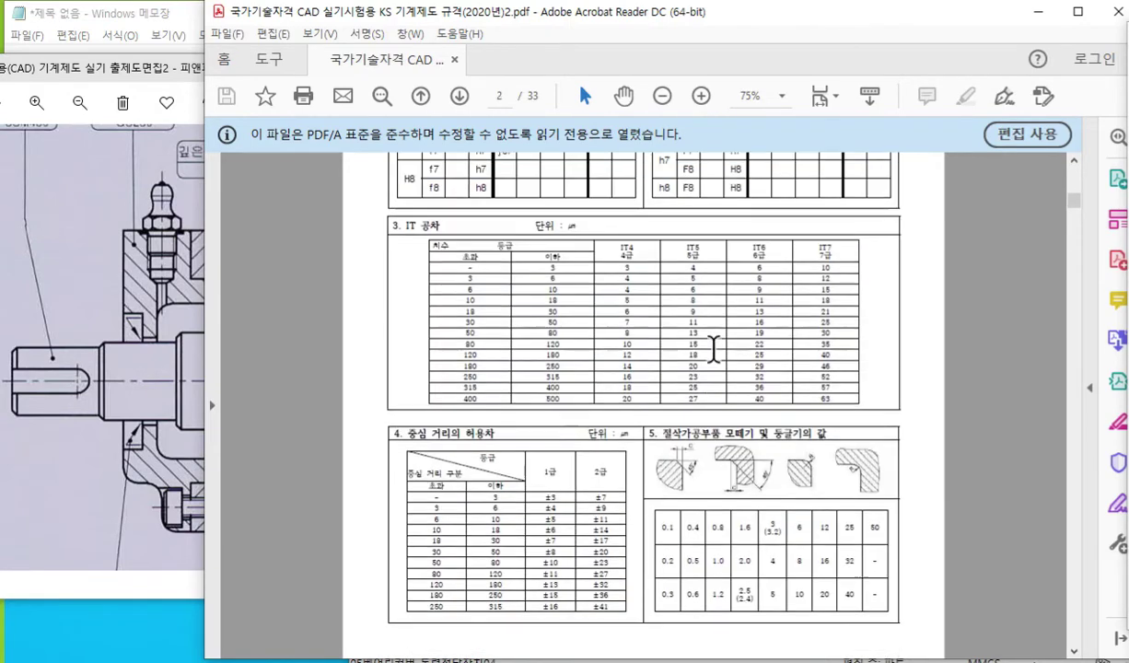
scroll(713, 355, "down", 10)
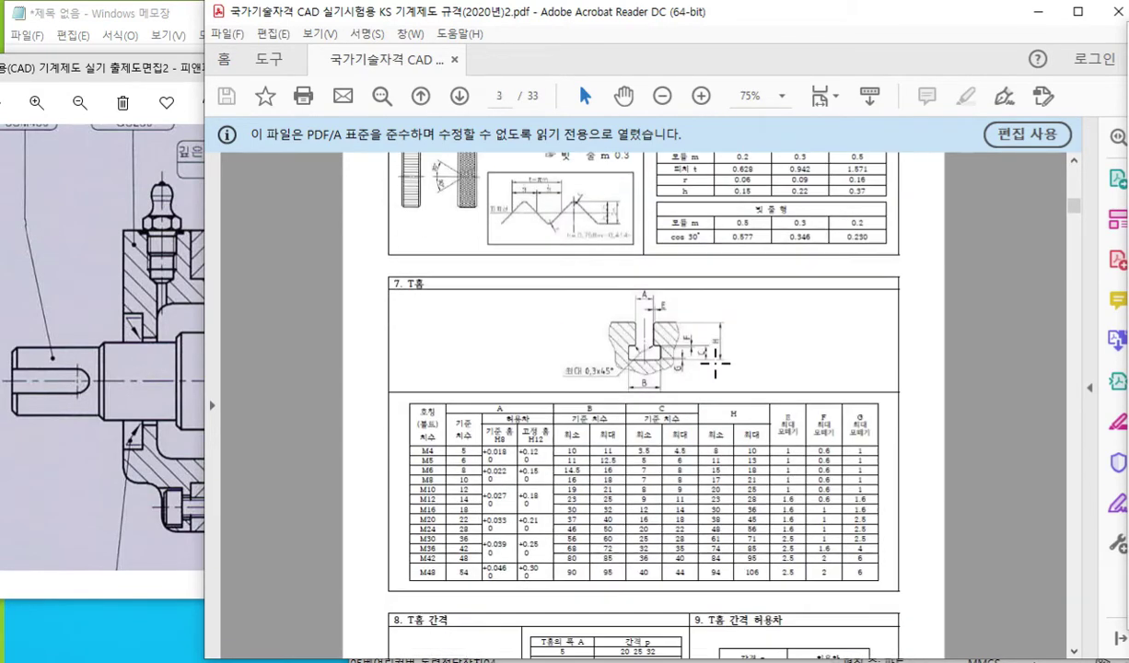
scroll(715, 364, "down", 10)
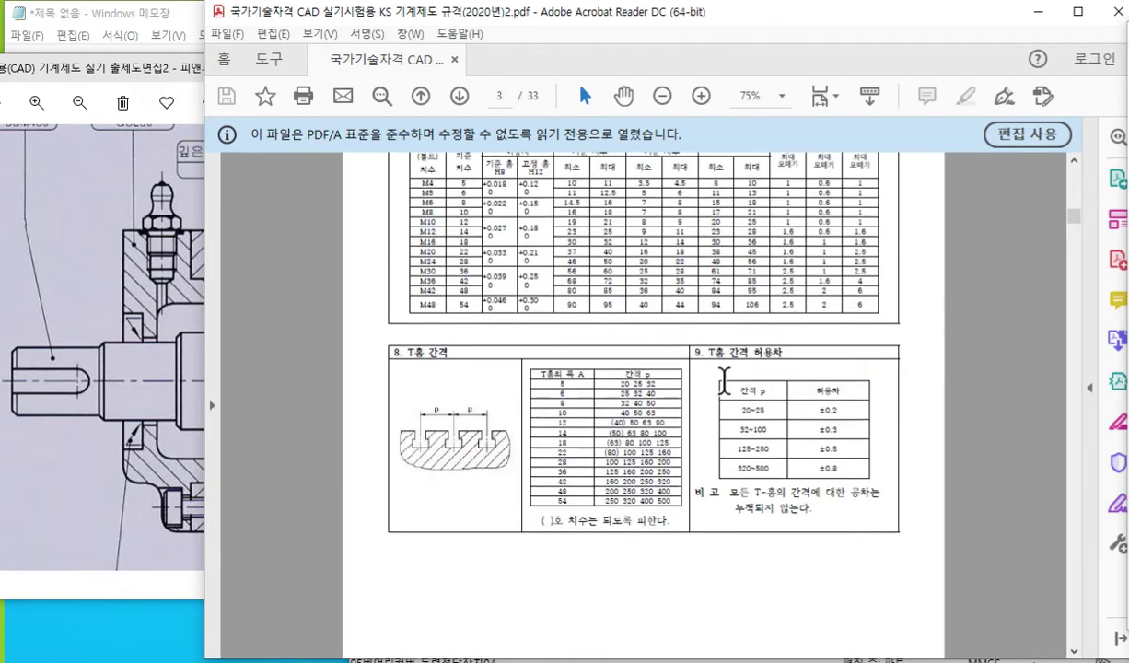
scroll(576, 387, "up", 2, "ctrl")
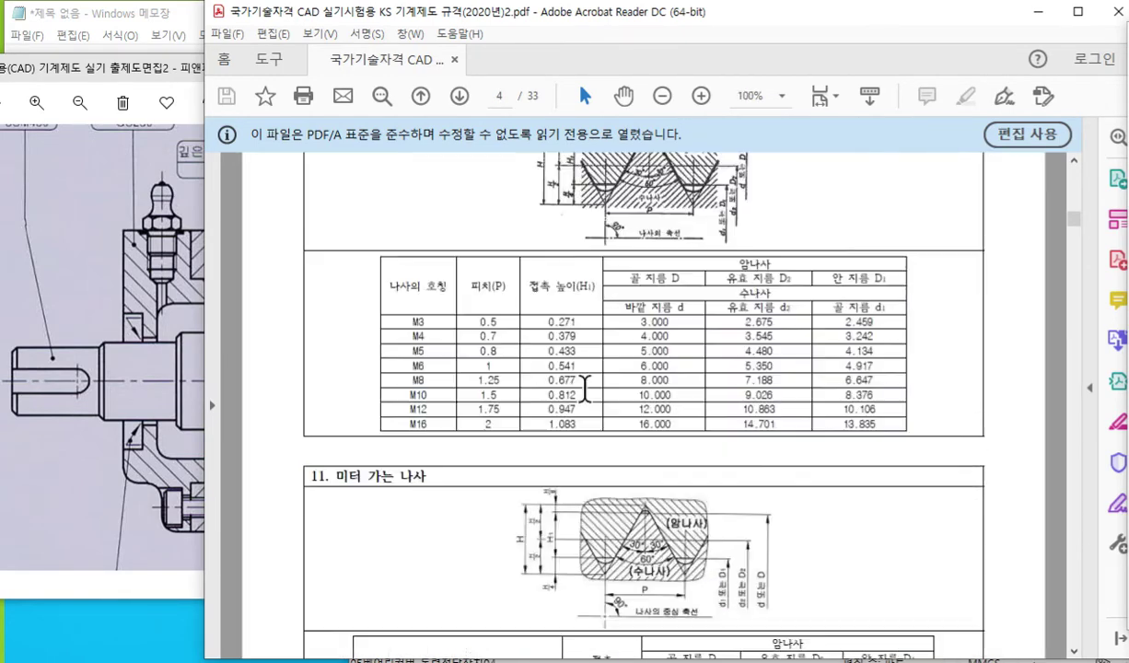
scroll(420, 328, "up", 1, "ctrl")
scroll(433, 328, "up", 4)
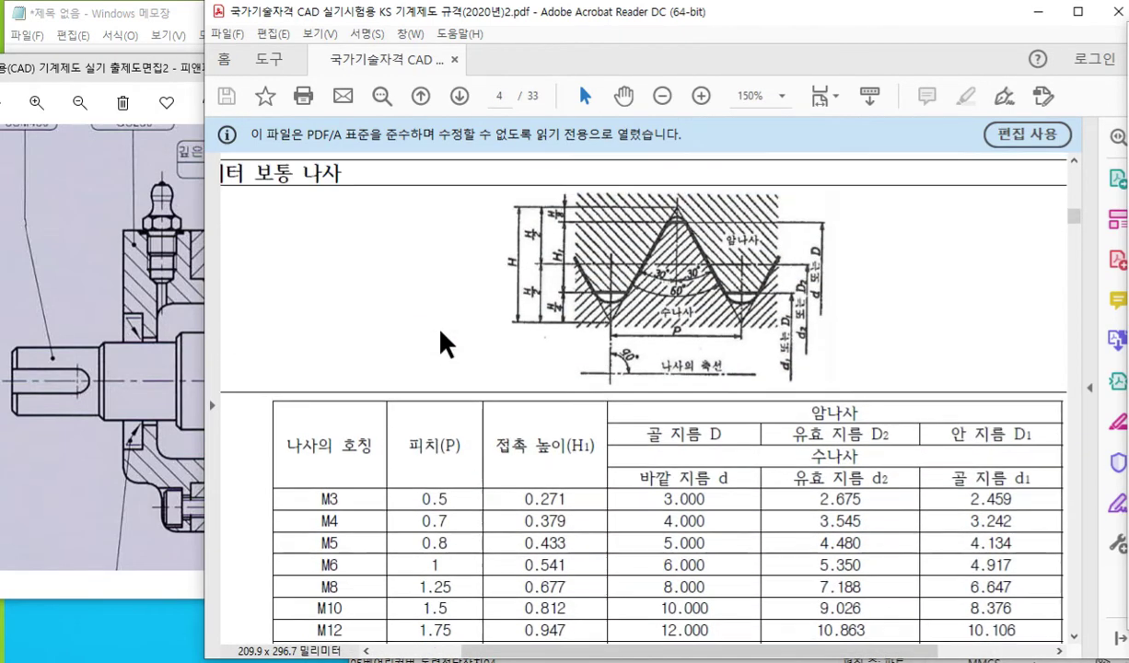
- Examine the M6 row's pitch in the metric coarse thread table (10. 미터 보통 나사), marking the size and pitch
left_click_drag(576, 652, 524, 655)
key("ctrl+shift+p")
left_click_drag(233, 190, 532, 218)
left_click_drag(359, 577, 455, 578)
mouse_move(527, 553)
left_mouse_down()
mouse_move(495, 578)
mouse_move(543, 571)
left_mouse_up()
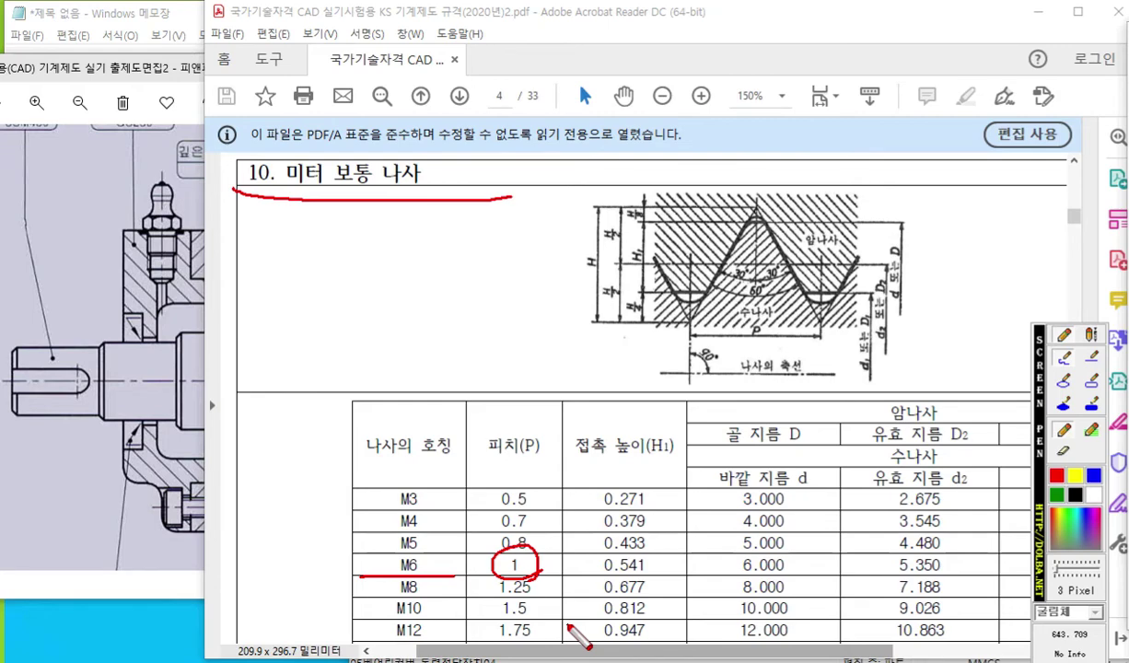
key("Escape")
- Examine the M6 entry in the metric fine thread table on page 4 and mark the nipple's threads in the section drawing
scroll(536, 379, "down", 3)
scroll(570, 463, "down", 9)
scroll(571, 465, "down", 5)
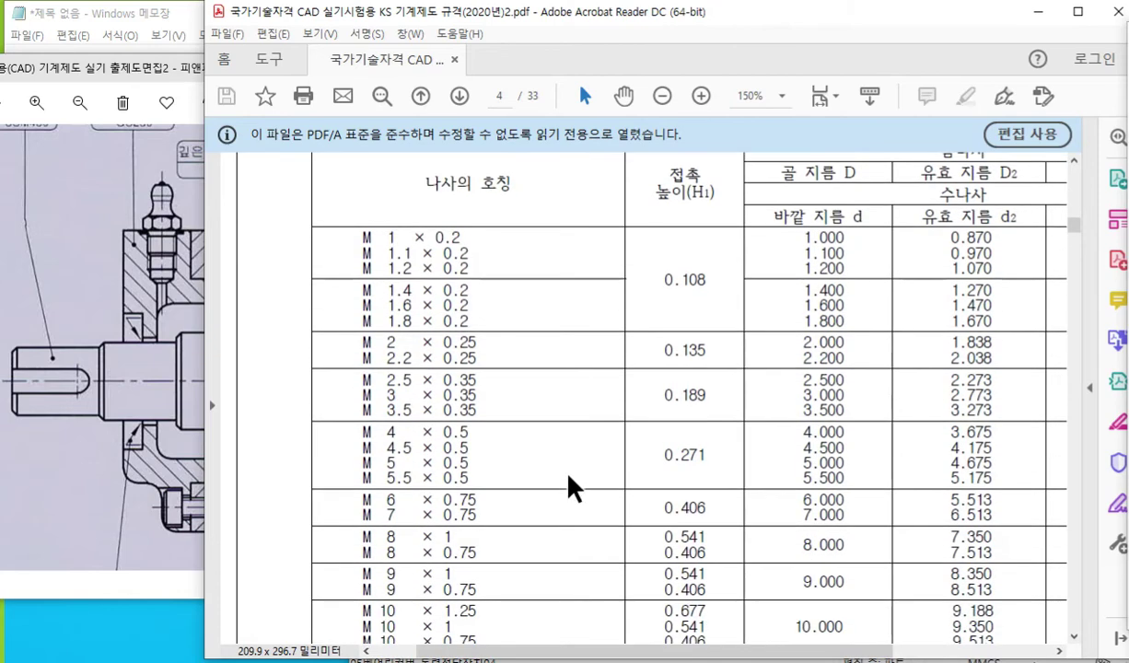
key("F12")
left_click_drag(327, 509, 532, 511)
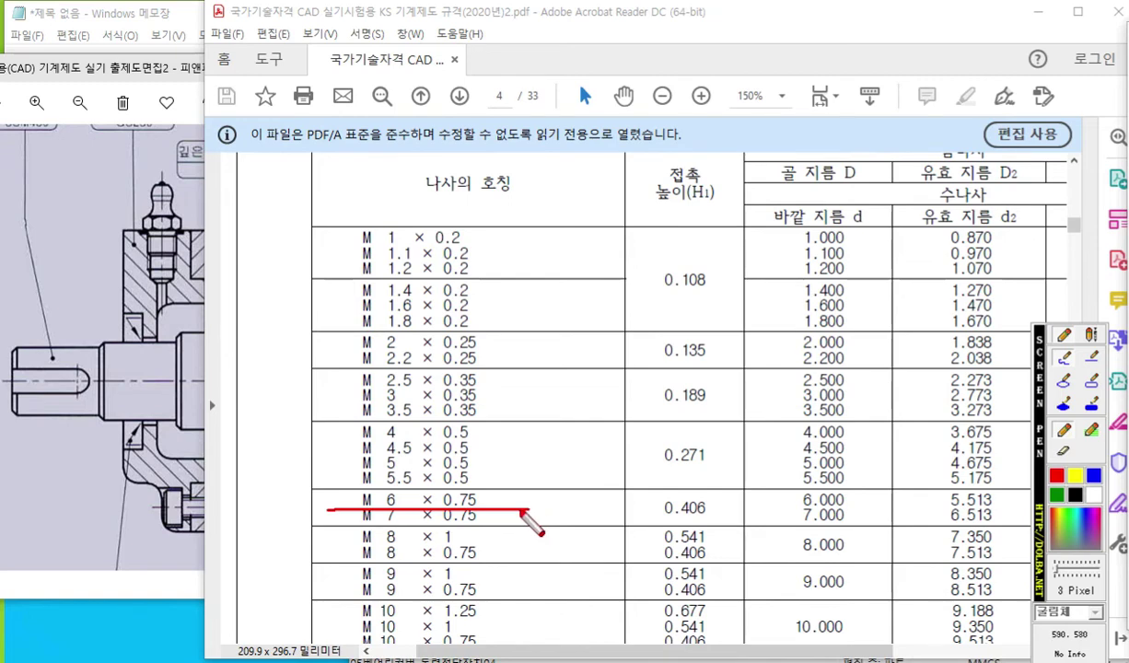
mouse_move(189, 241)
left_mouse_down()
mouse_move(176, 253)
mouse_move(177, 283)
left_mouse_up()
left_click_drag(146, 232, 154, 270)
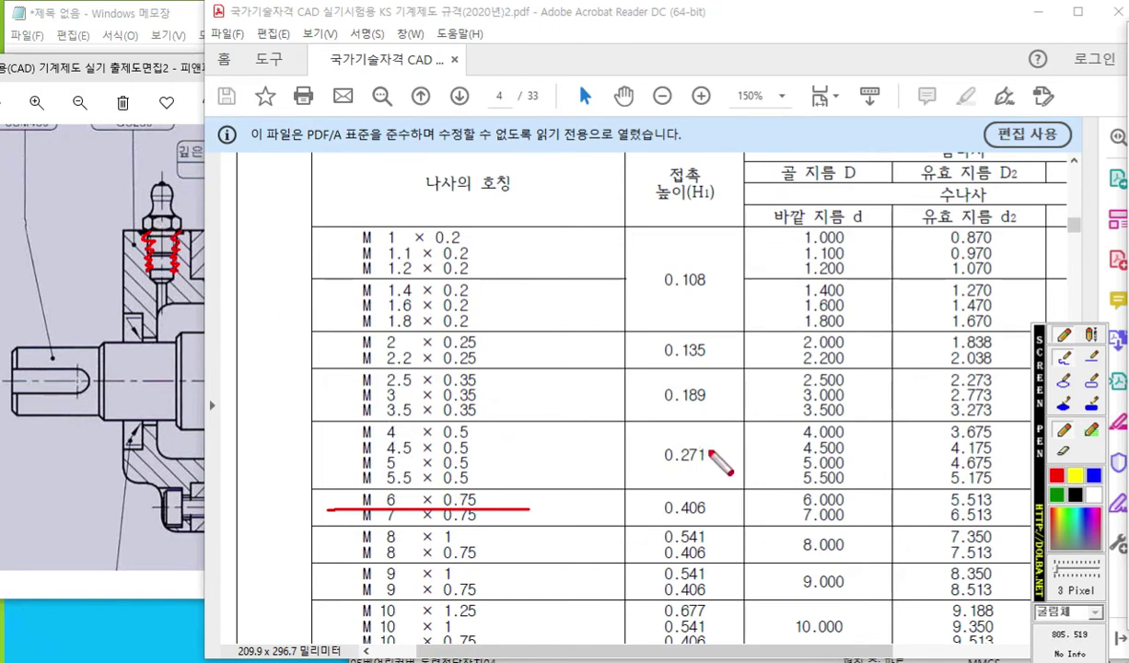
key("Escape")
- Search the KS standards PDF for section 33 (그리스 니플) on page 18 and enlarge its type table
scroll(492, 396, "down", 4, "ctrl")
scroll(567, 428, "down", 5)
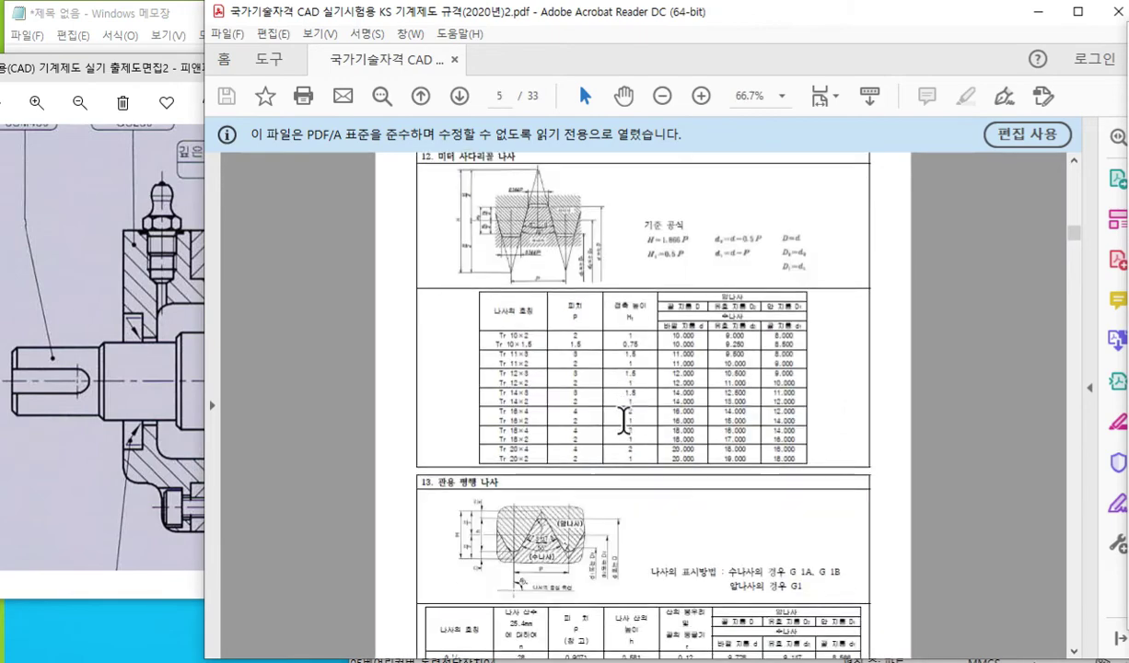
scroll(633, 438, "down", 2, "ctrl")
scroll(626, 440, "down", 10)
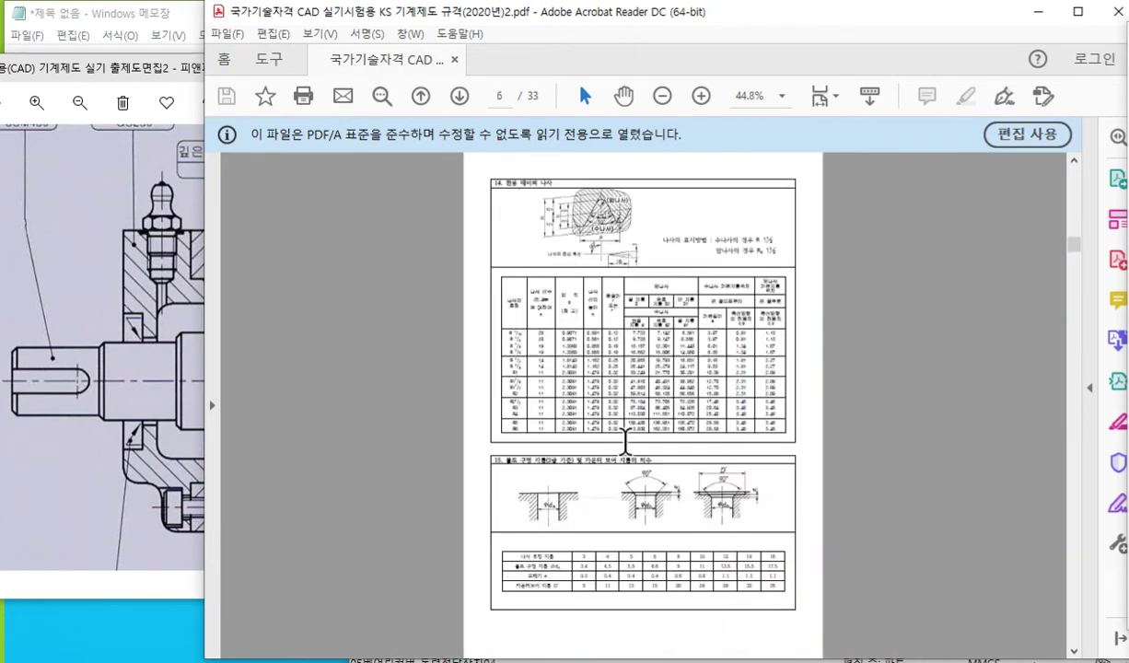
scroll(626, 442, "down", 20)
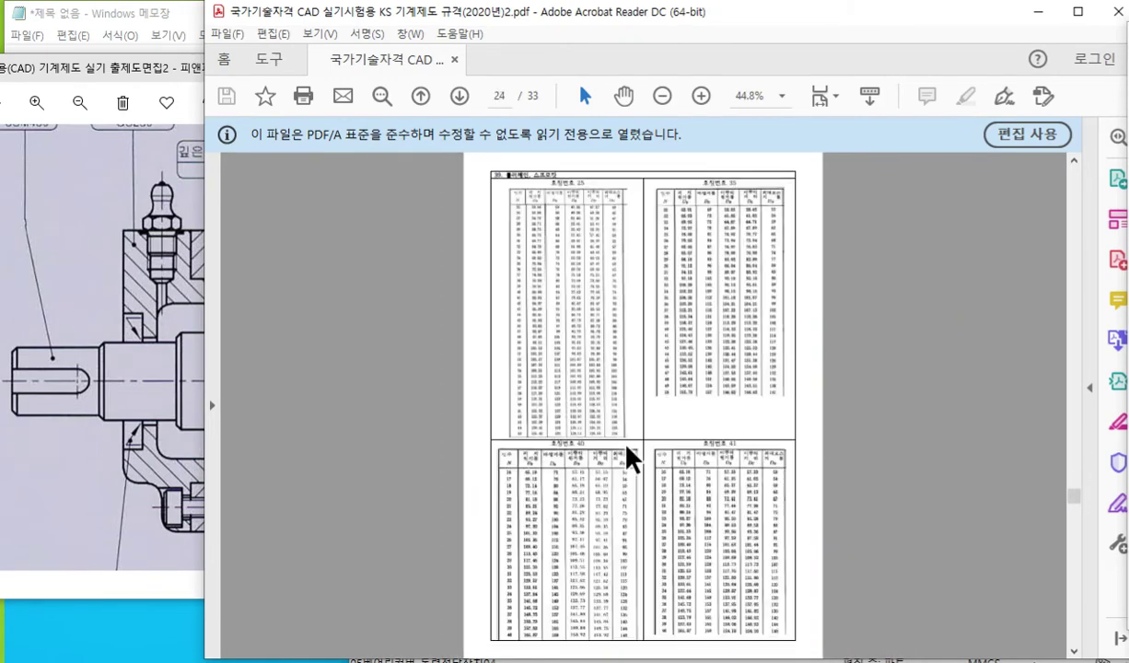
scroll(627, 451, "up", 8)
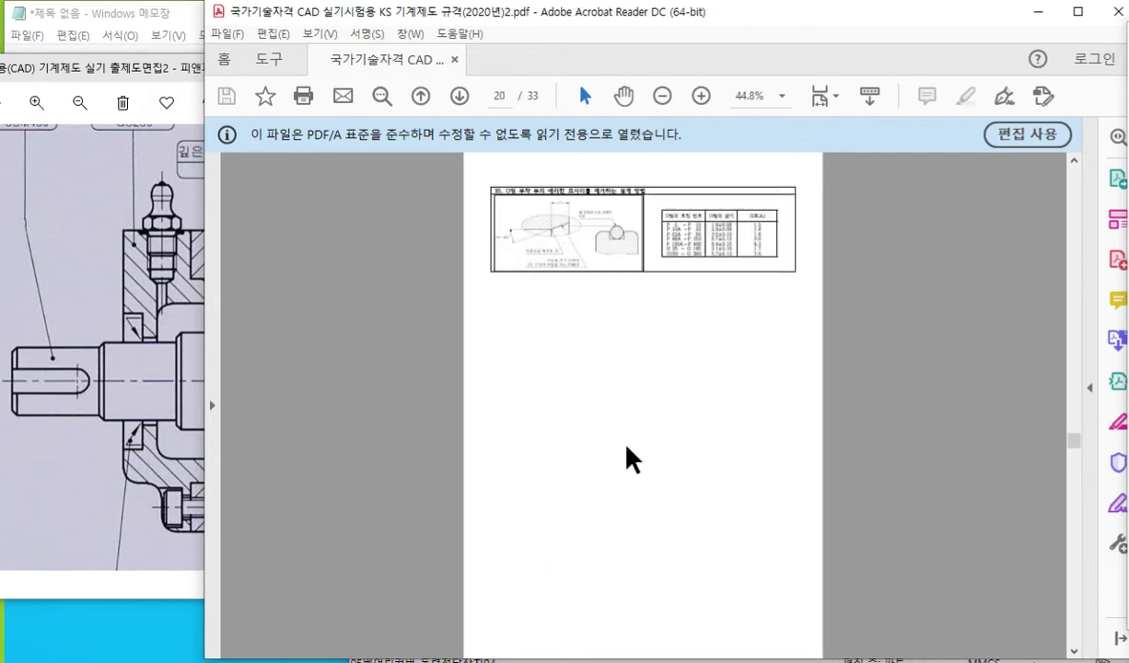
scroll(625, 445, "up", 2)
scroll(672, 612, "up", 4, "ctrl")
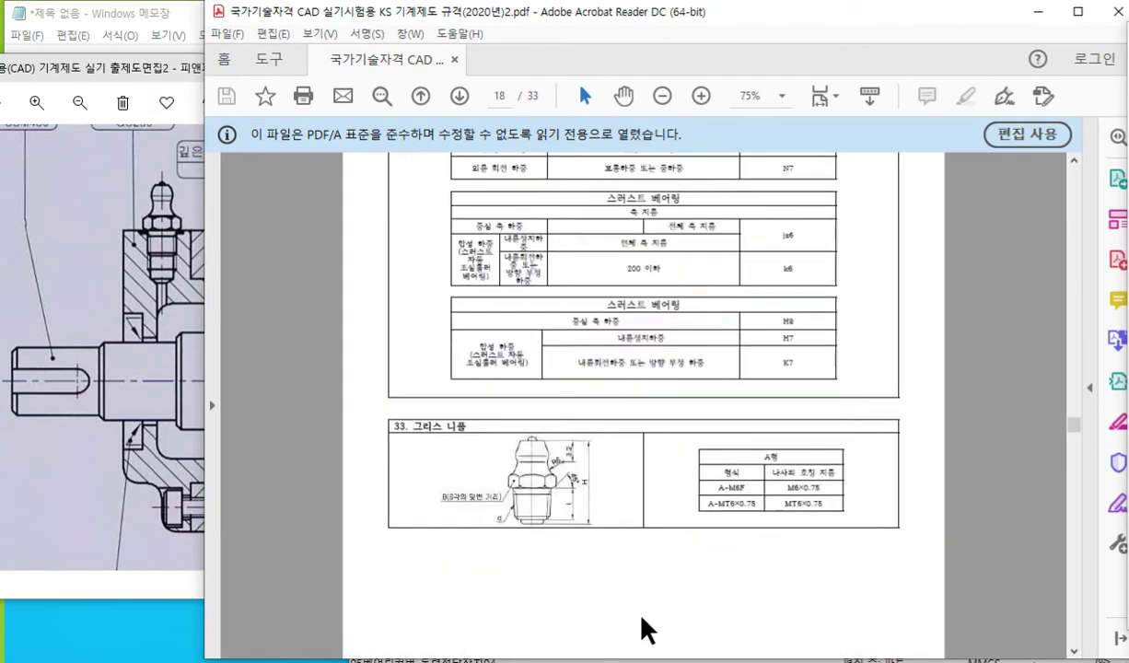
scroll(704, 603, "up", 3, "ctrl")
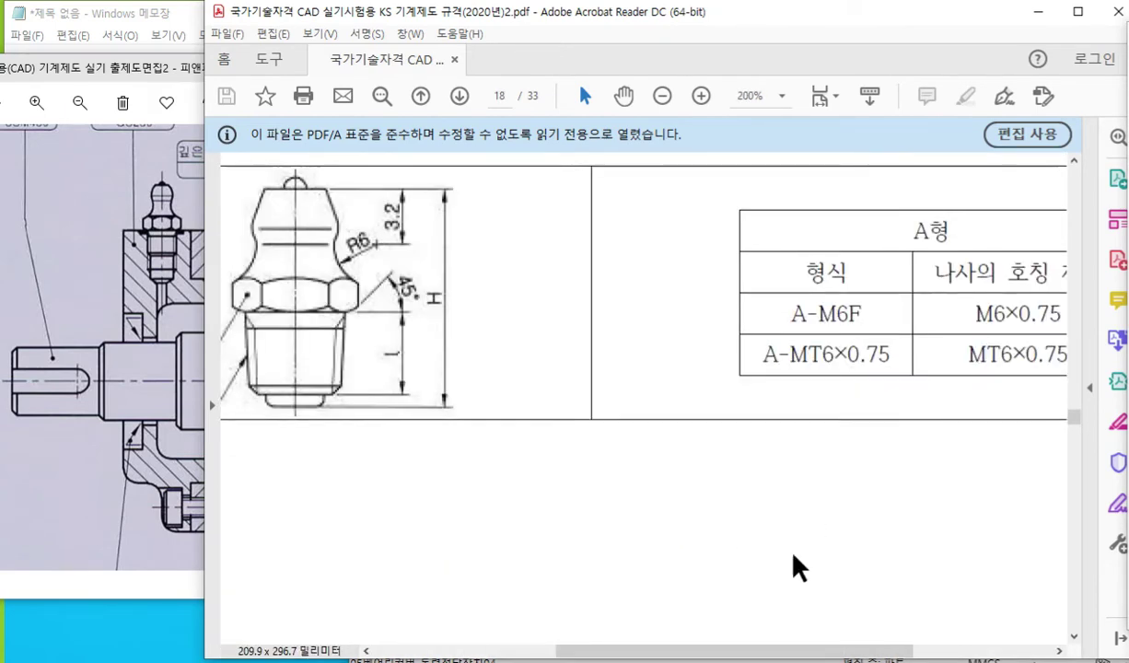
- Examine the nominal thread size of the A-M6F grease nipple, circling the type and its size in the table
left_click_drag(771, 656, 850, 650)
left_click_drag(893, 324, 774, 282)
left_click_drag(848, 285, 902, 322)
mouse_move(685, 324)
left_mouse_down()
mouse_move(586, 334)
mouse_move(668, 322)
left_mouse_up()
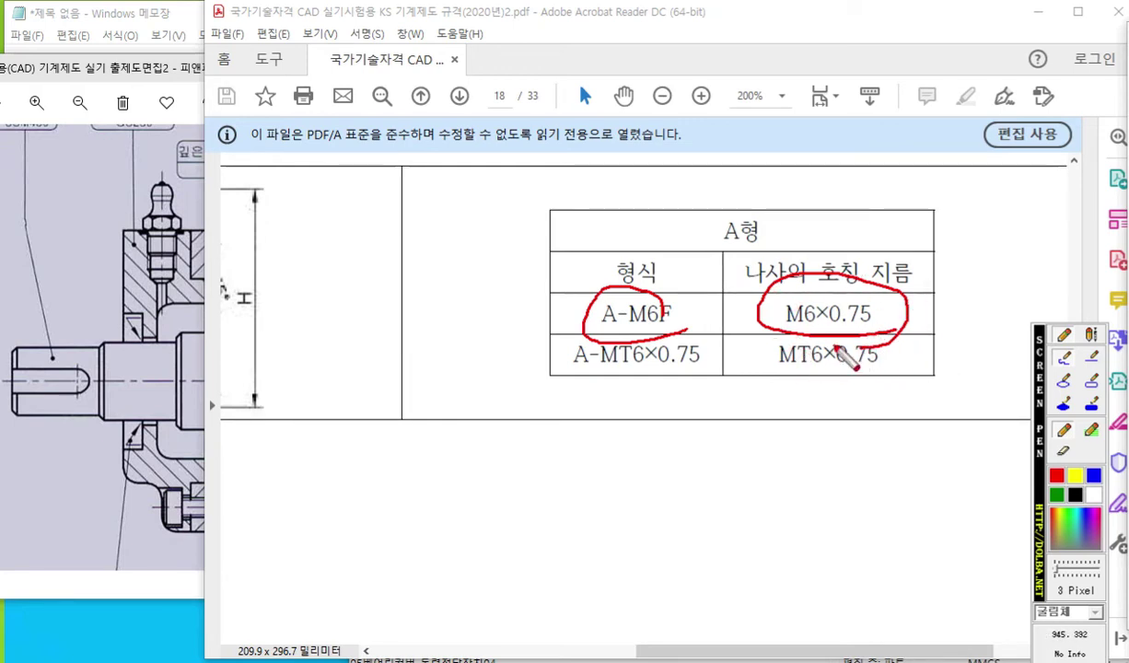
key("Escape")
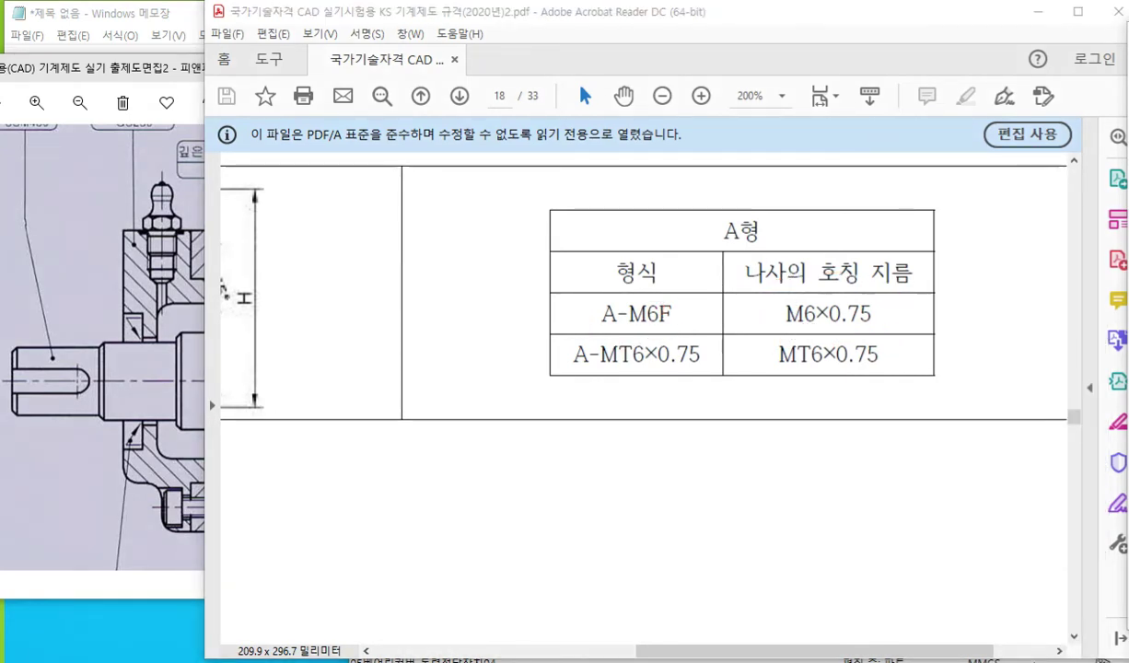
key("alt+Tab")
scroll(409, 476, "down", 5)
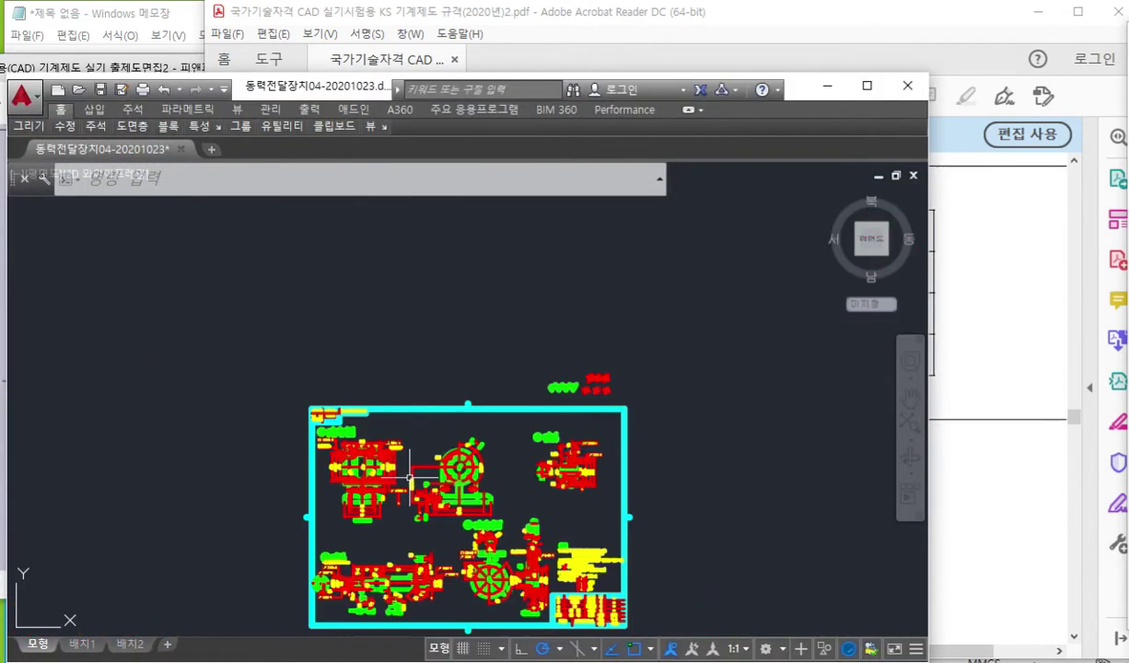
middle_click_drag(516, 499, 467, 468)
scroll(483, 533, "up", 6)
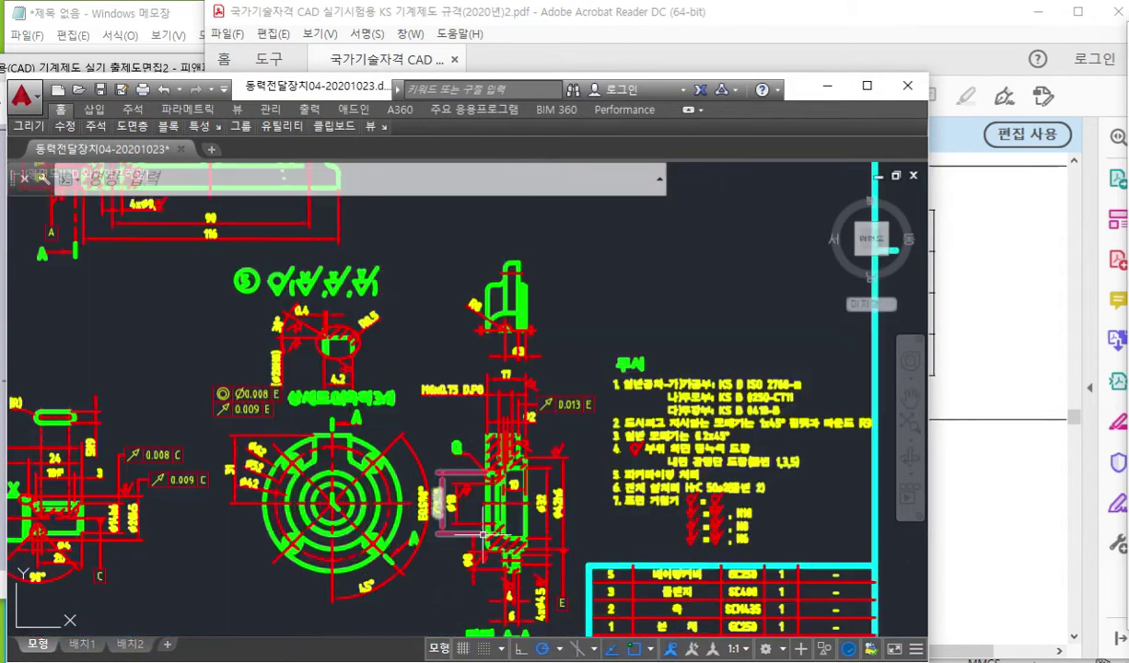
scroll(517, 404, "up", 4)
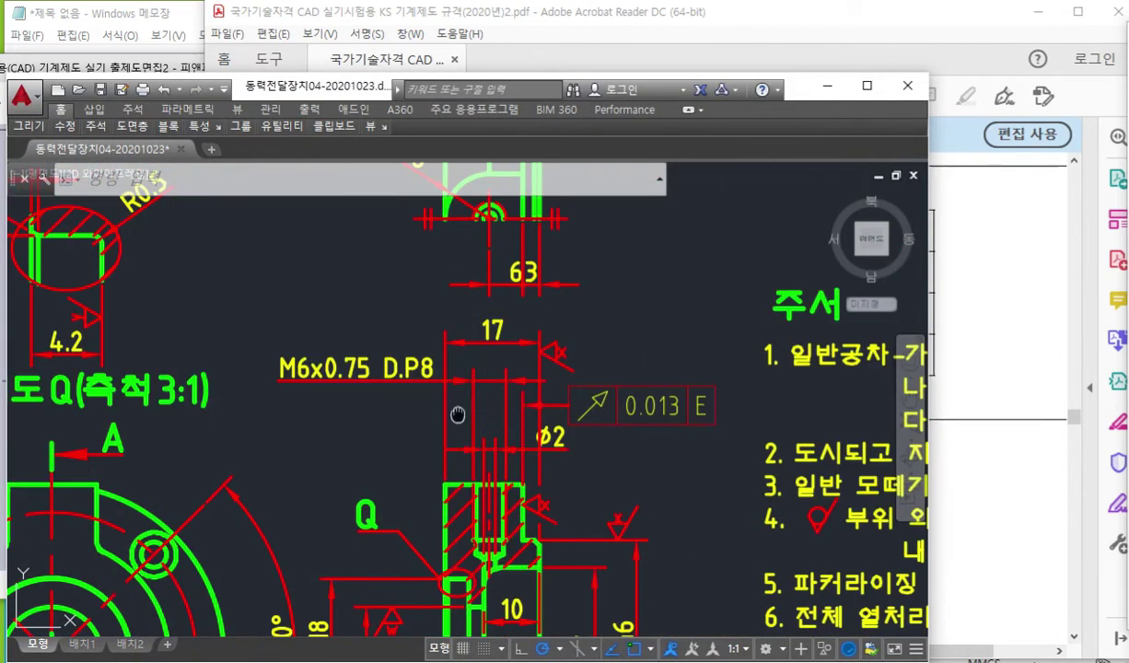
scroll(428, 391, "up", 4)
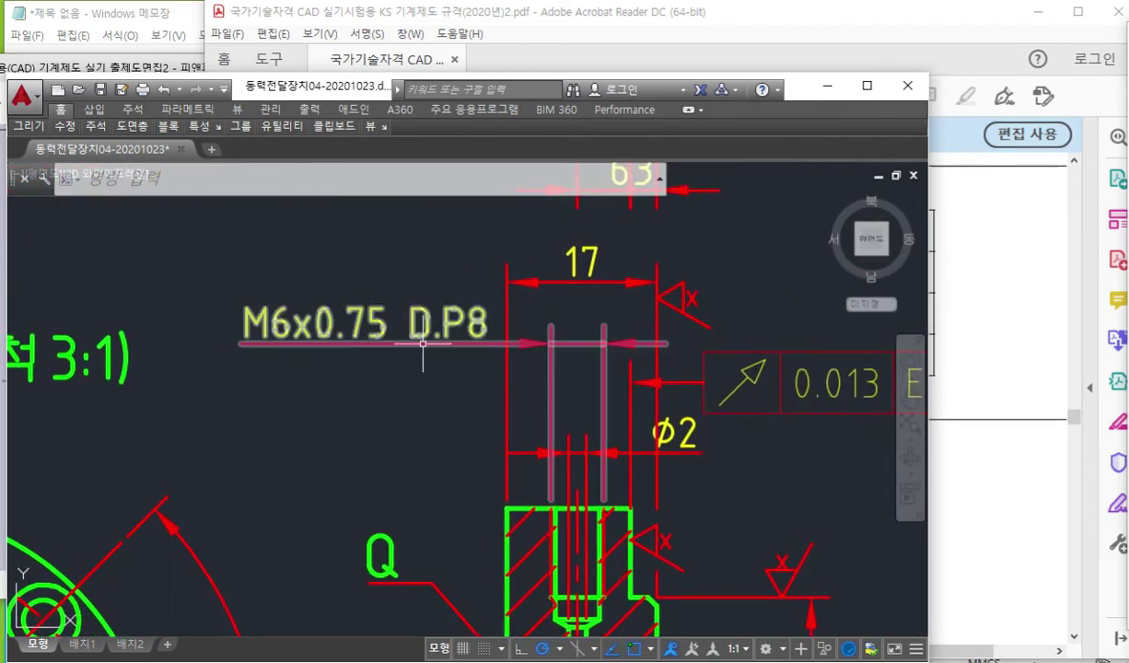
middle_click_drag(422, 343, 411, 286)
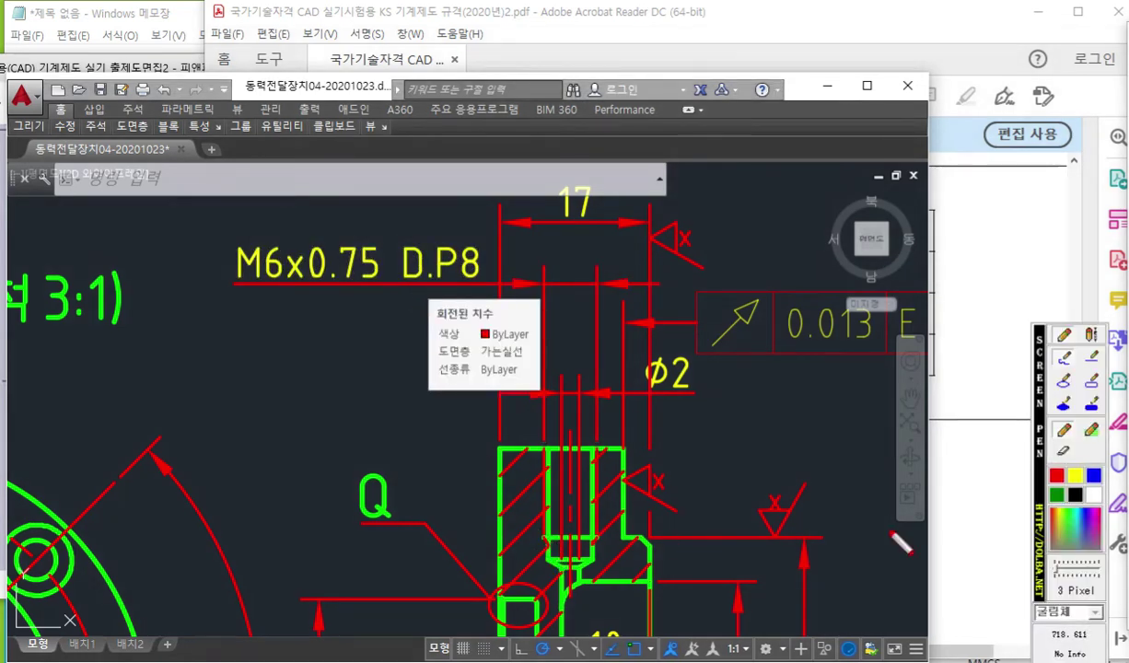
- Mark the depth of the threaded hole beside the section view with white pen strokes
left_click(1093, 493)
left_click_drag(543, 537, 425, 530)
mouse_move(443, 443)
left_mouse_down()
mouse_move(471, 449)
mouse_move(467, 518)
mouse_move(456, 507)
mouse_move(487, 501)
left_mouse_up()
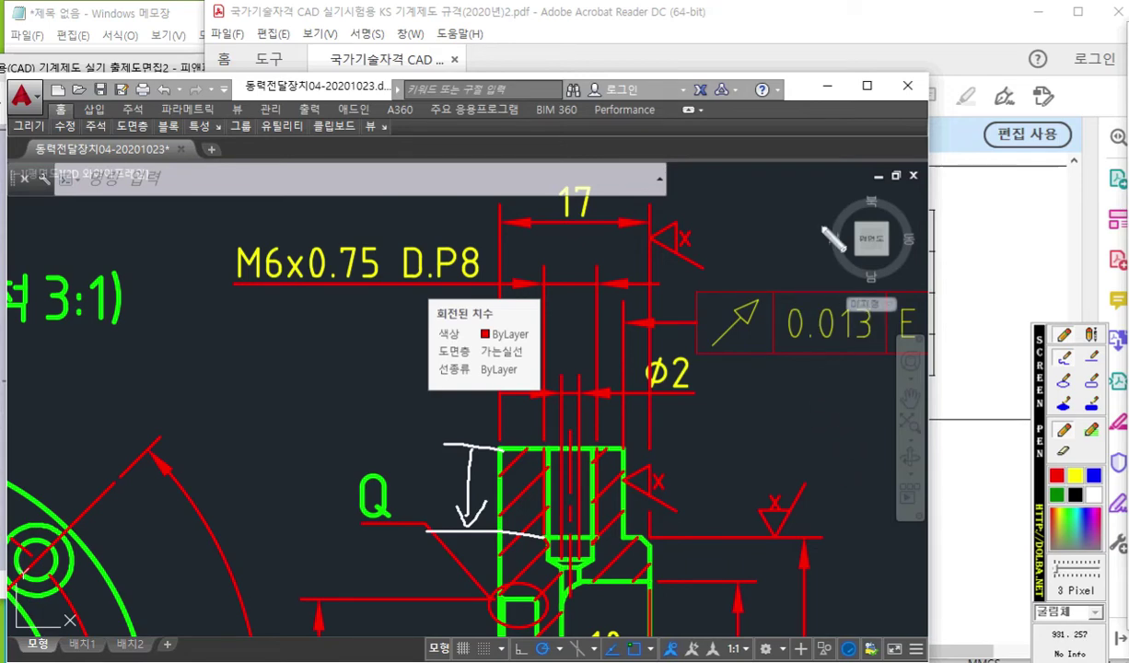
key("Escape")
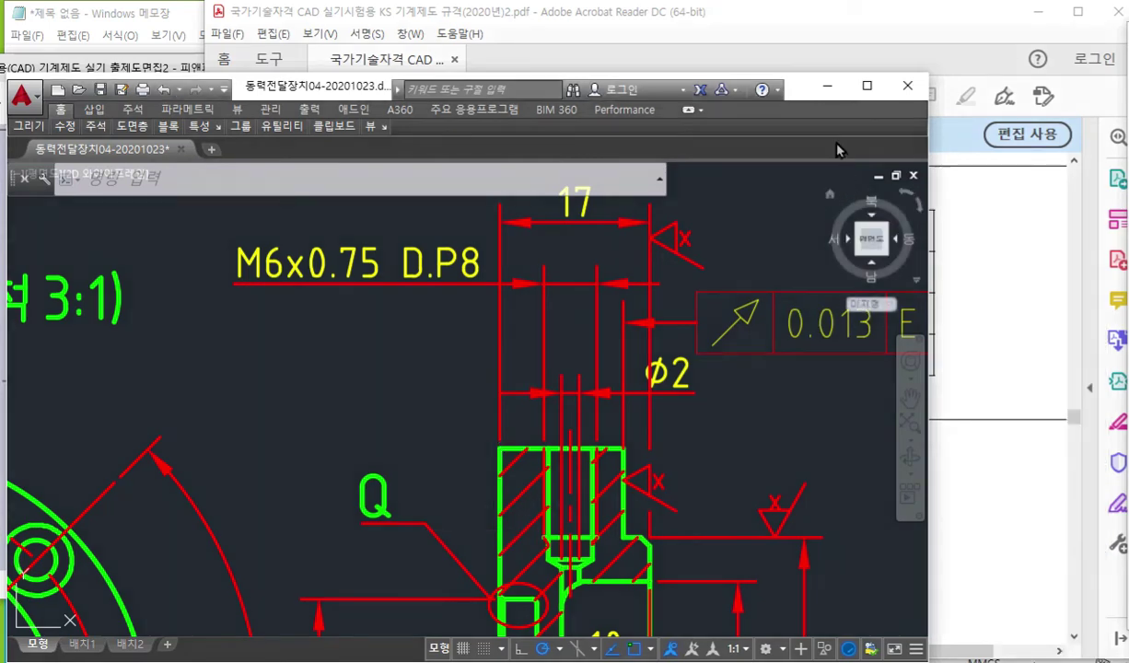
- Minimise the AutoCAD and PDF windows to return to SolidWorks, and deselect the boss's flat face
left_click(830, 87)
left_click(1042, 13)
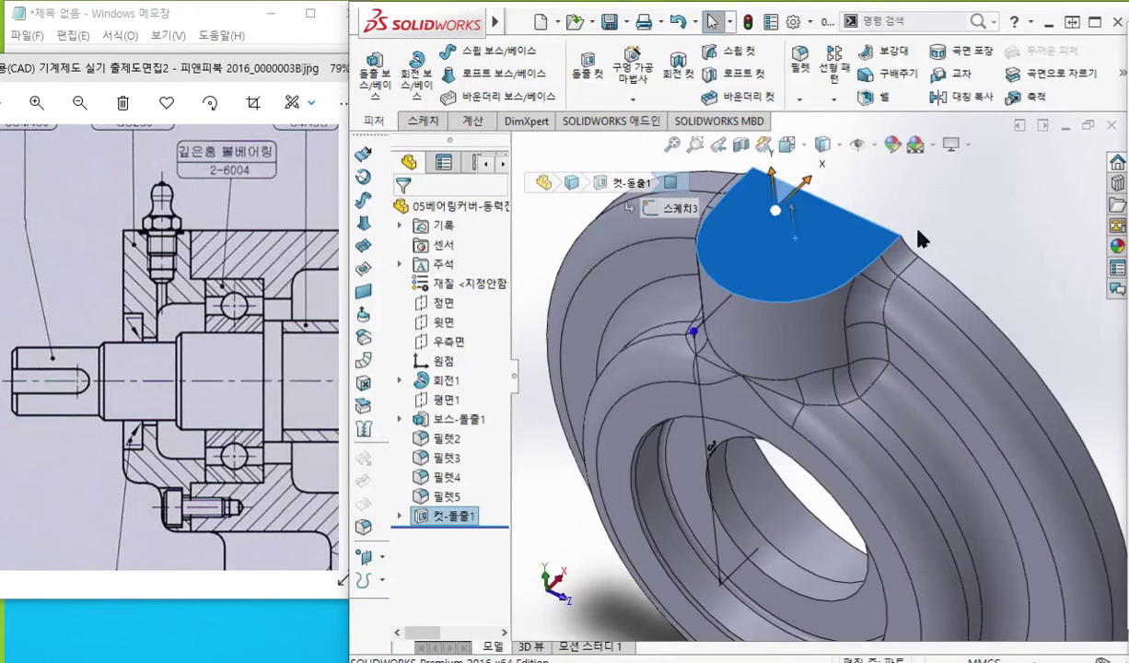
middle_click_drag(904, 240, 893, 302, "ctrl")
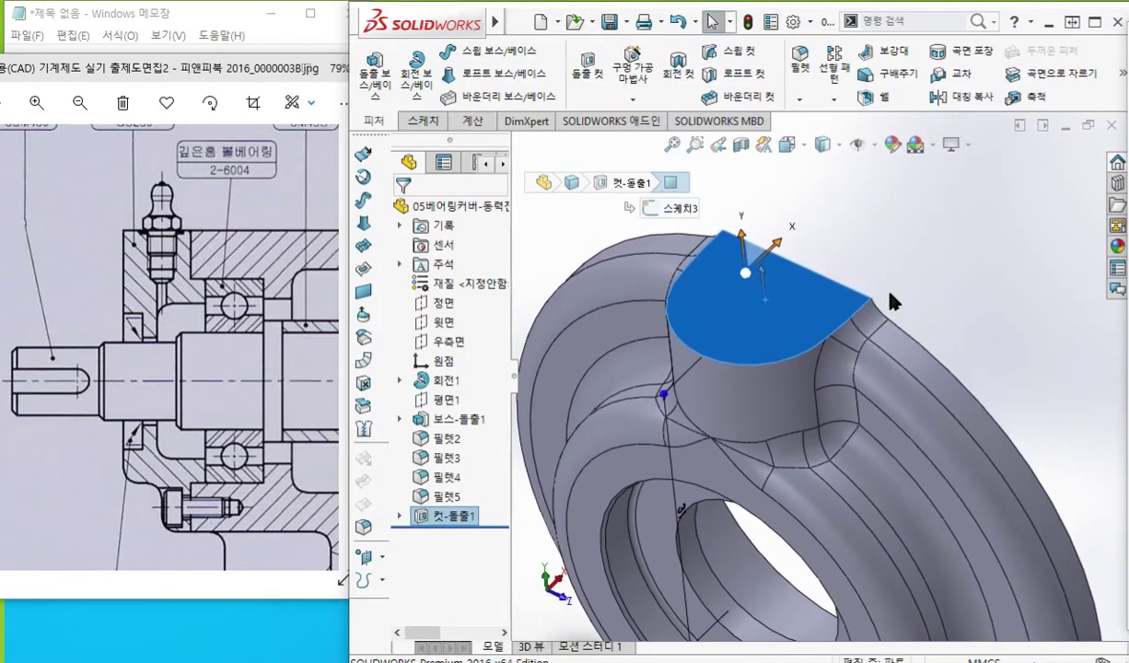
left_click(911, 242)
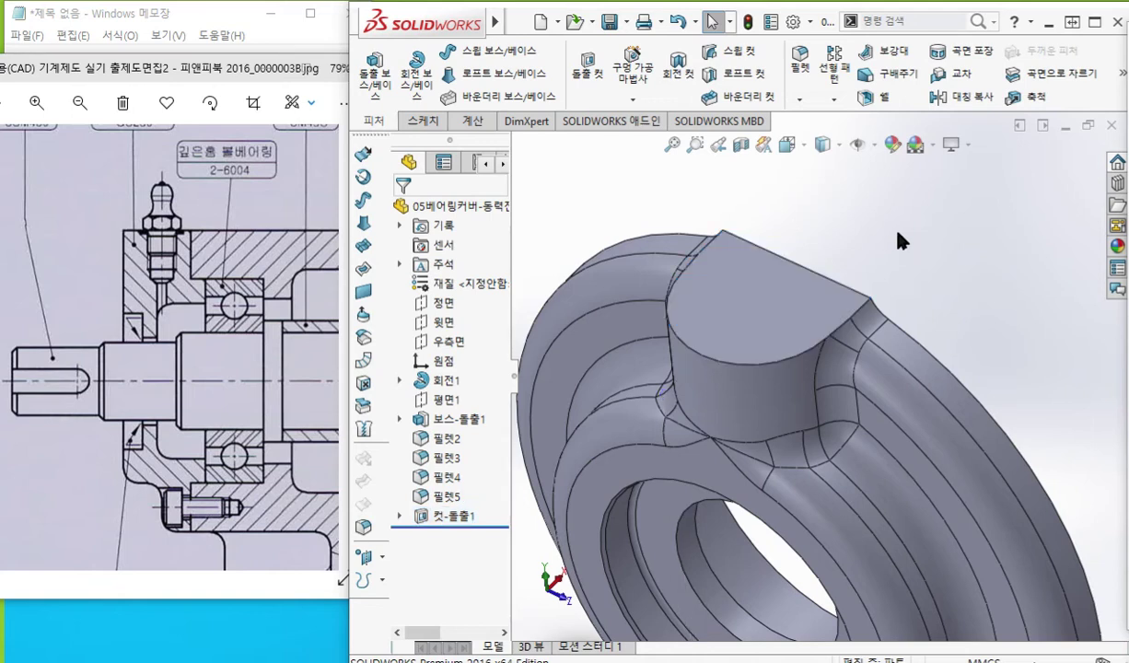
- Start a KS tapped hole (탭 구멍) with the Hole Wizard and set its size to M6
left_click(632, 78)
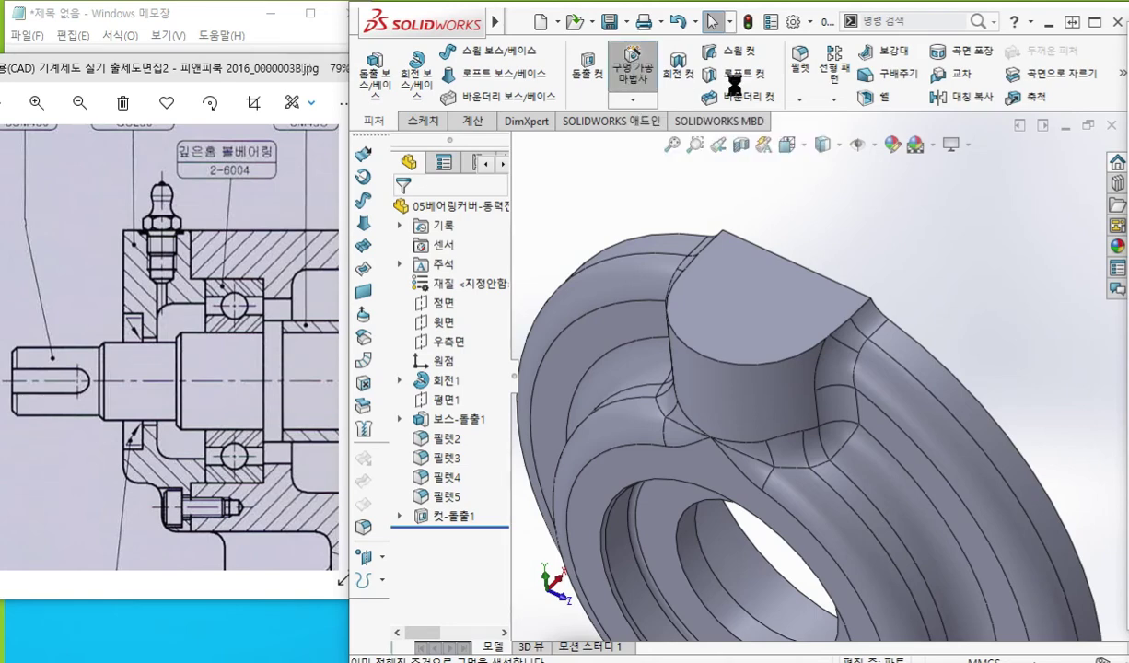
left_click(1094, 24)
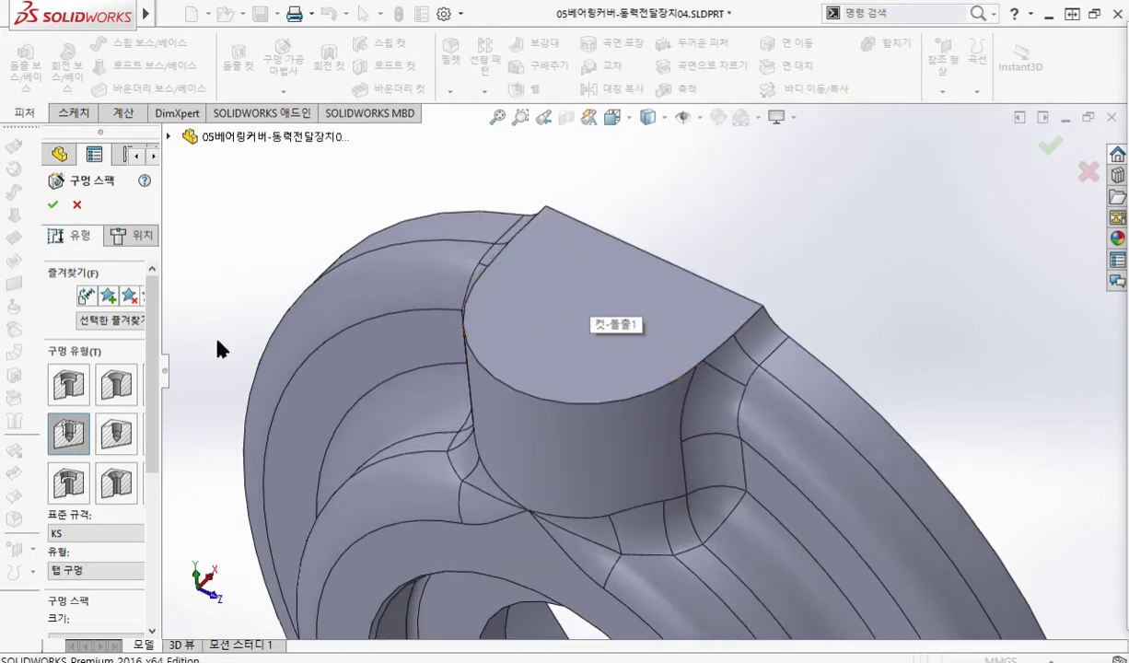
left_click_drag(166, 321, 194, 328)
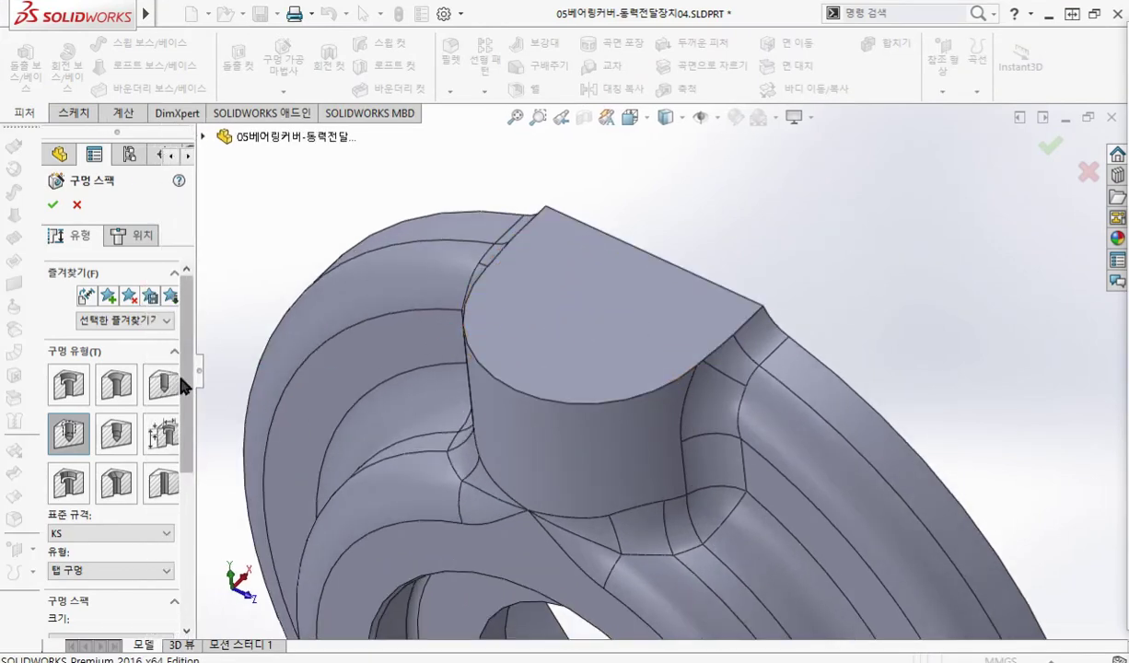
scroll(178, 440, "down", 6)
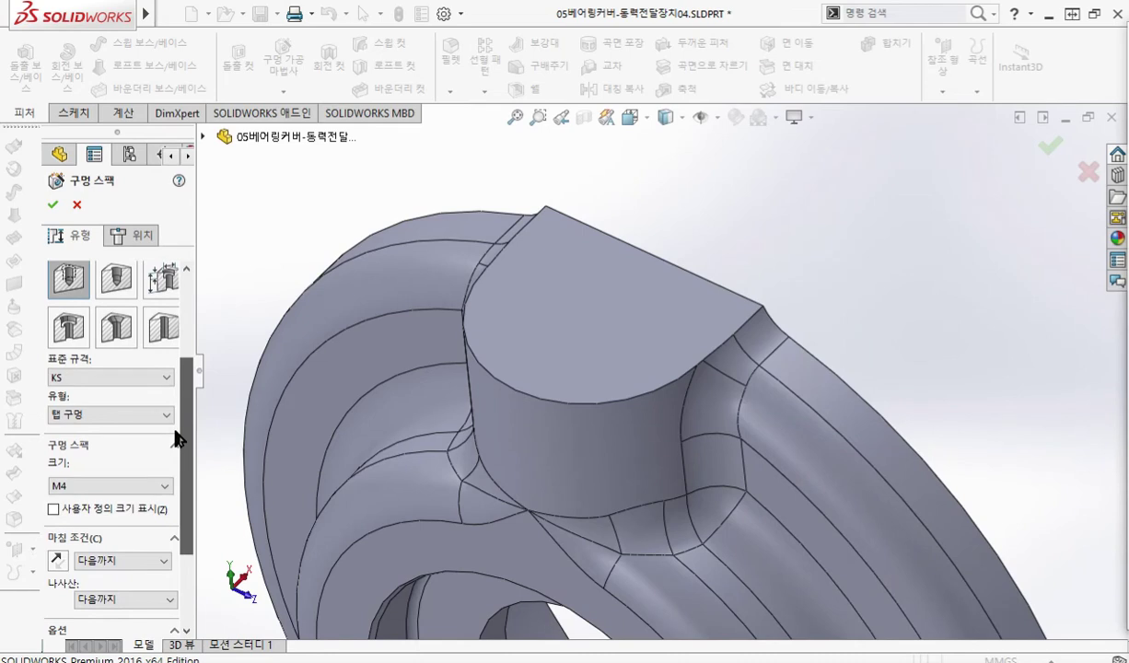
left_click(110, 484)
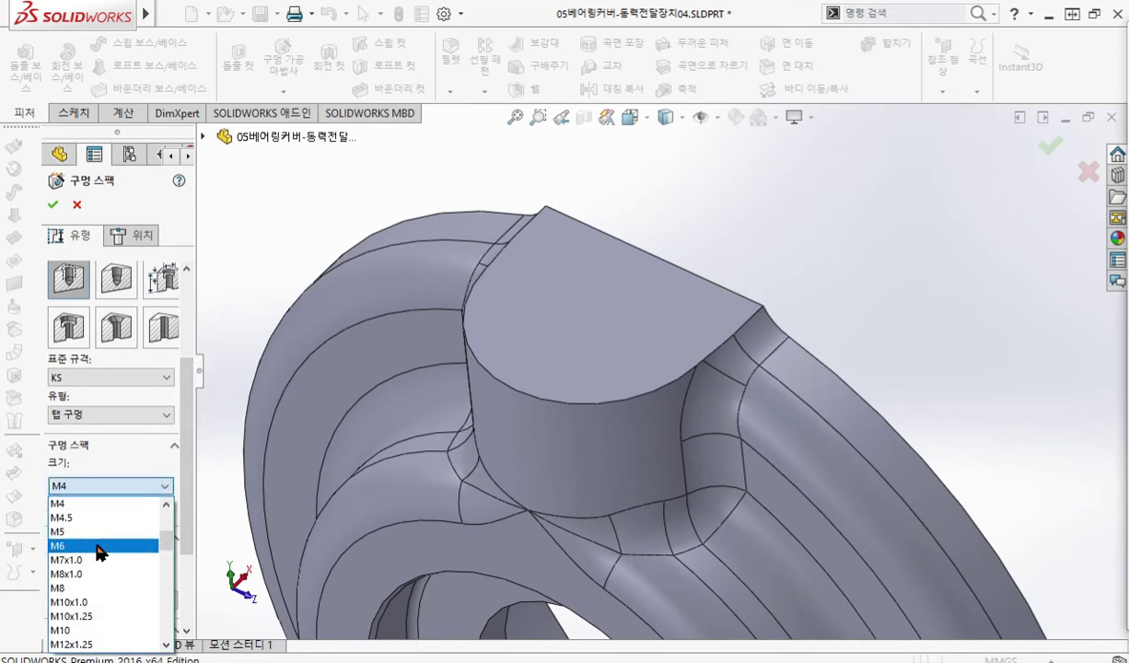
left_click(100, 546)
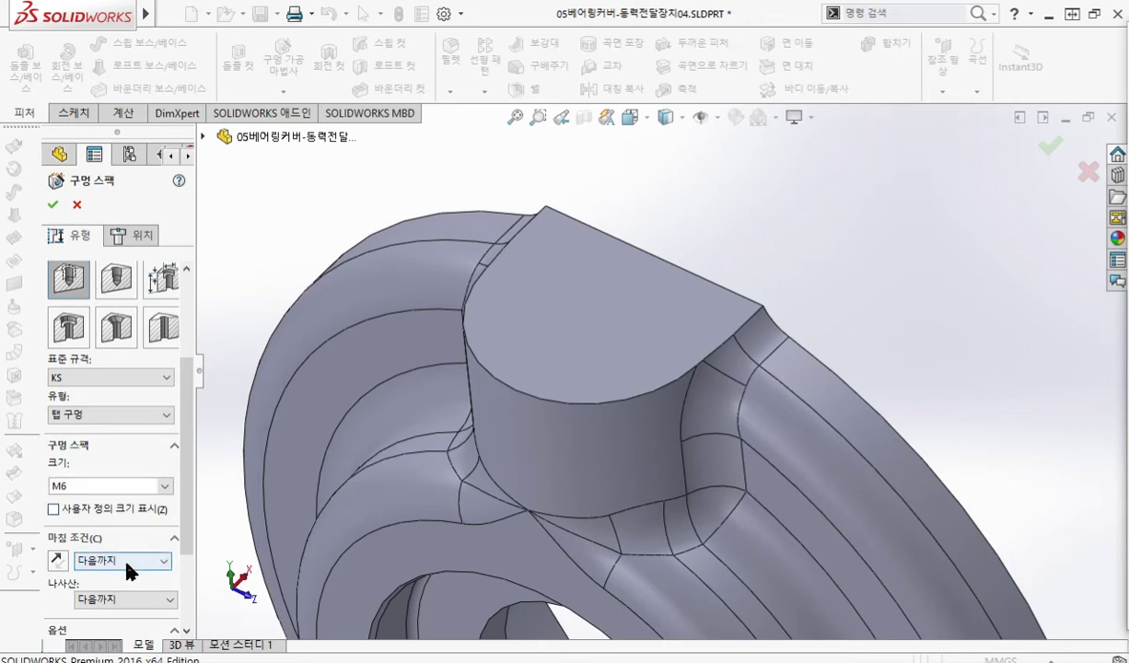
- Set the M6 hole's end condition to blind (블라인드 형태), with a thread depth of 7 mm and a hole depth of 8.75 mm
left_click(127, 564)
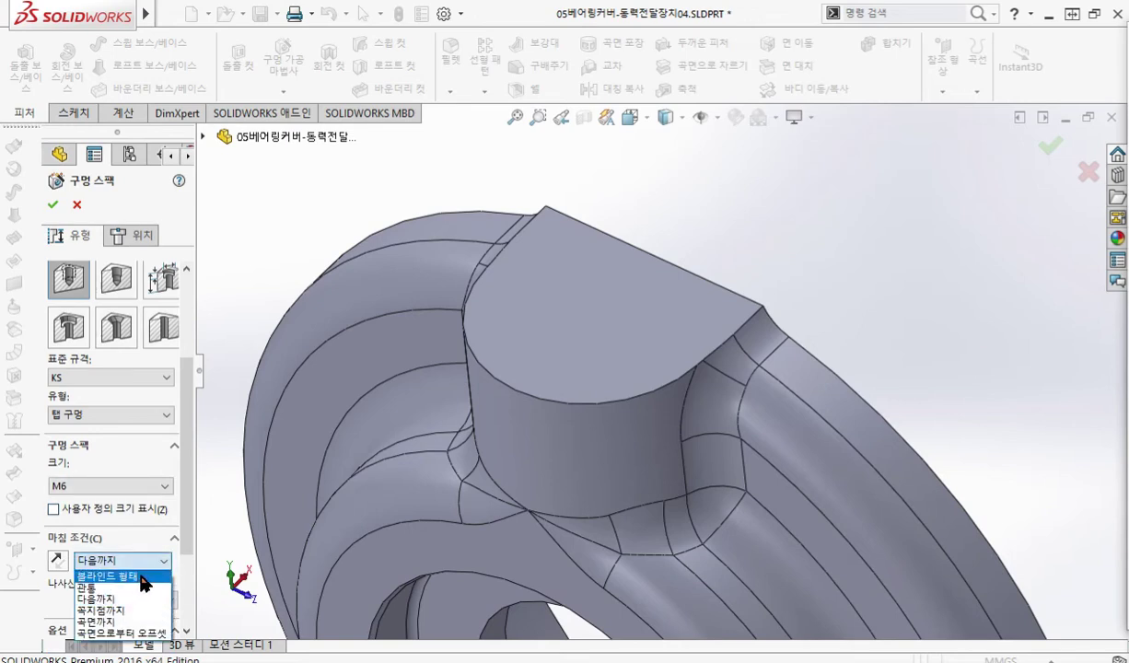
left_click(144, 582)
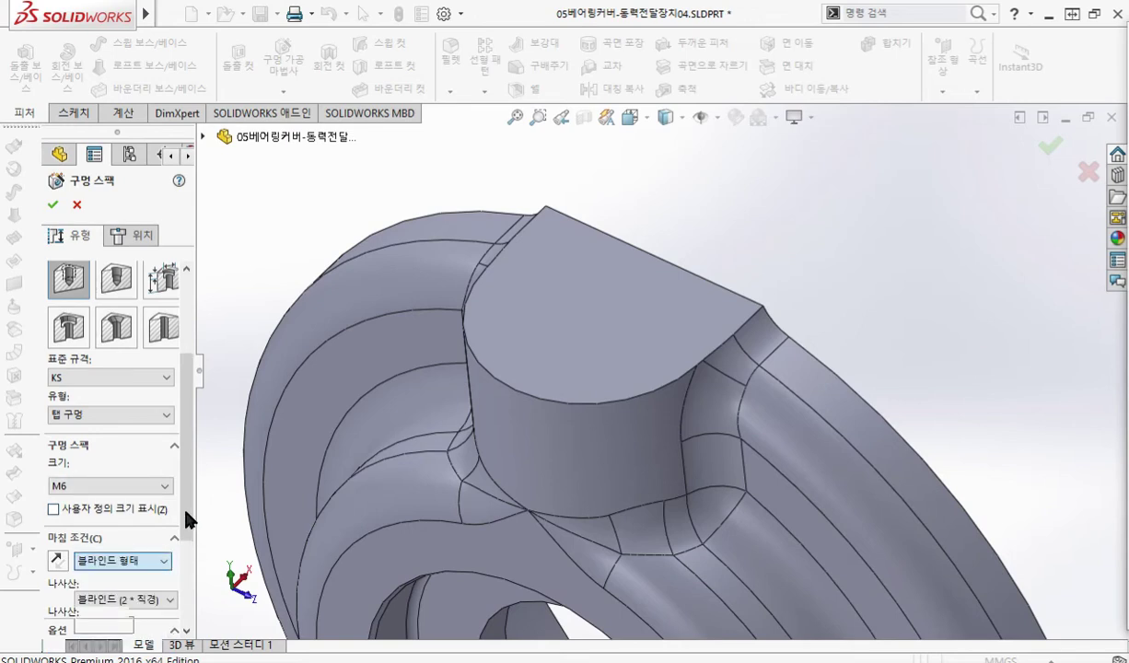
left_click_drag(188, 503, 189, 554)
double_click(100, 559)
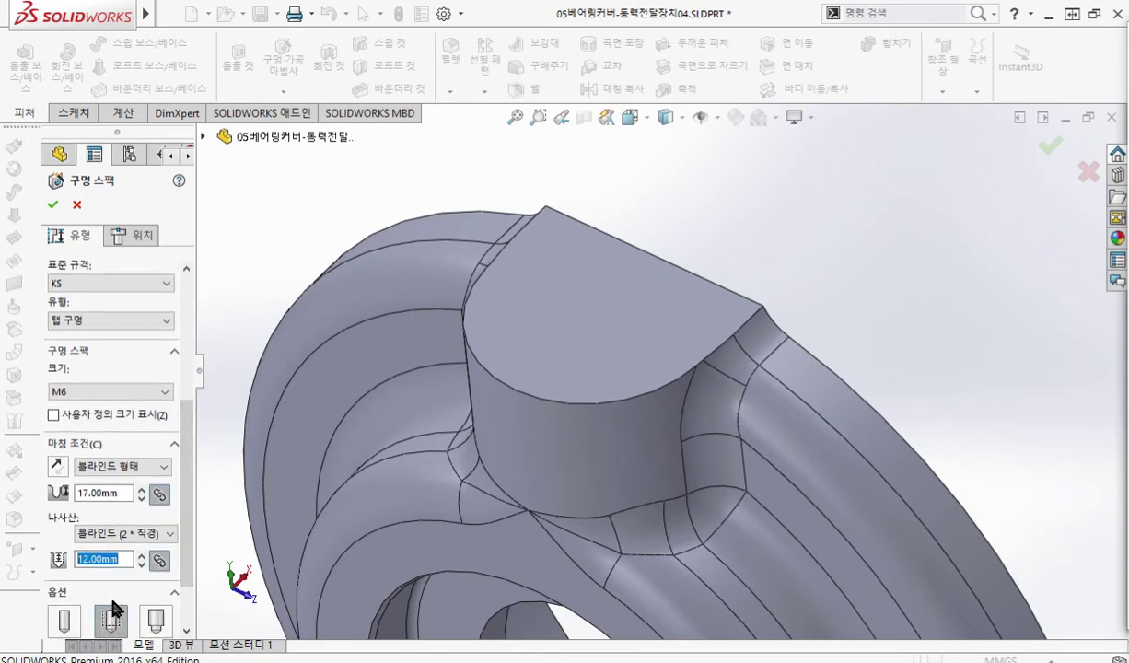
type("7")
key("Return")
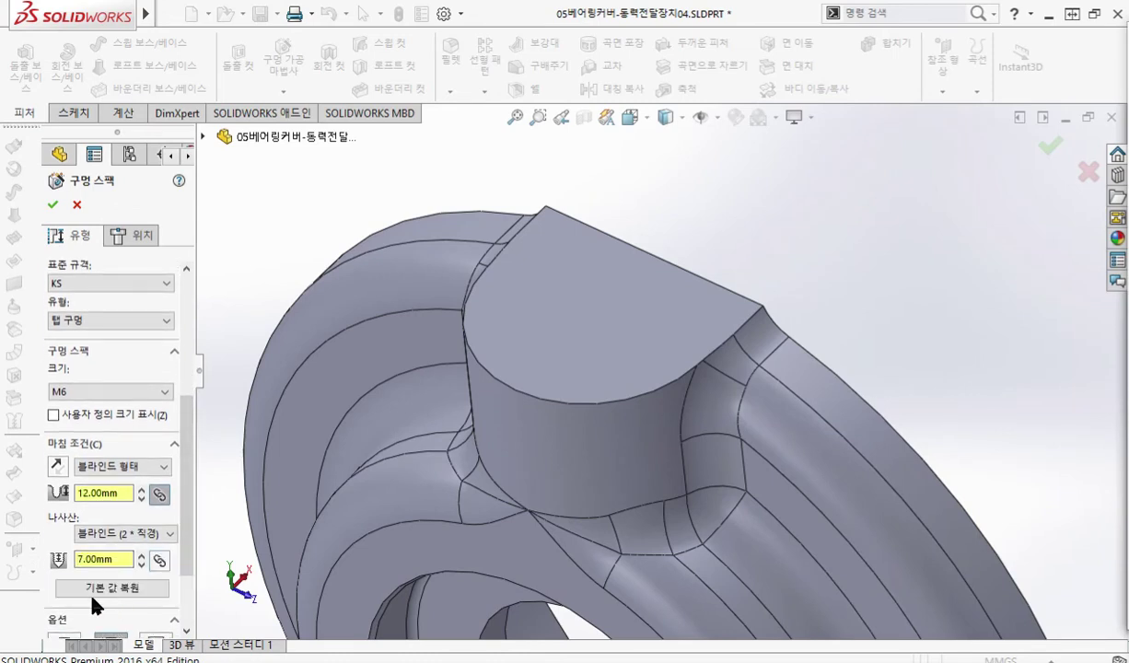
double_click(125, 493)
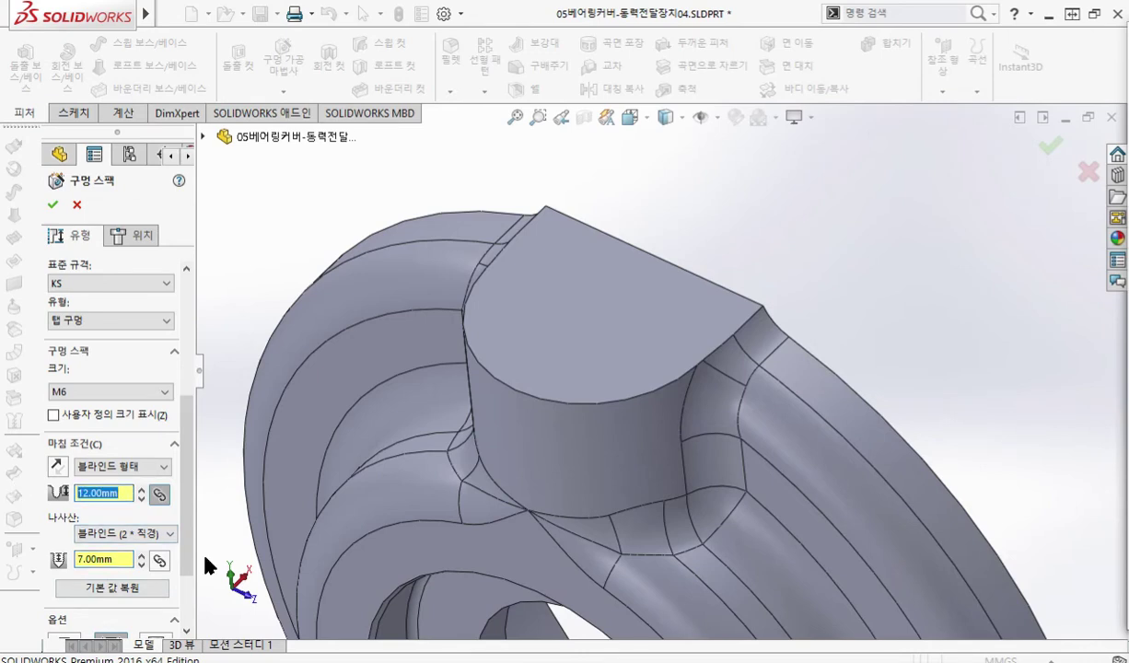
type("75mm")
key("Return")
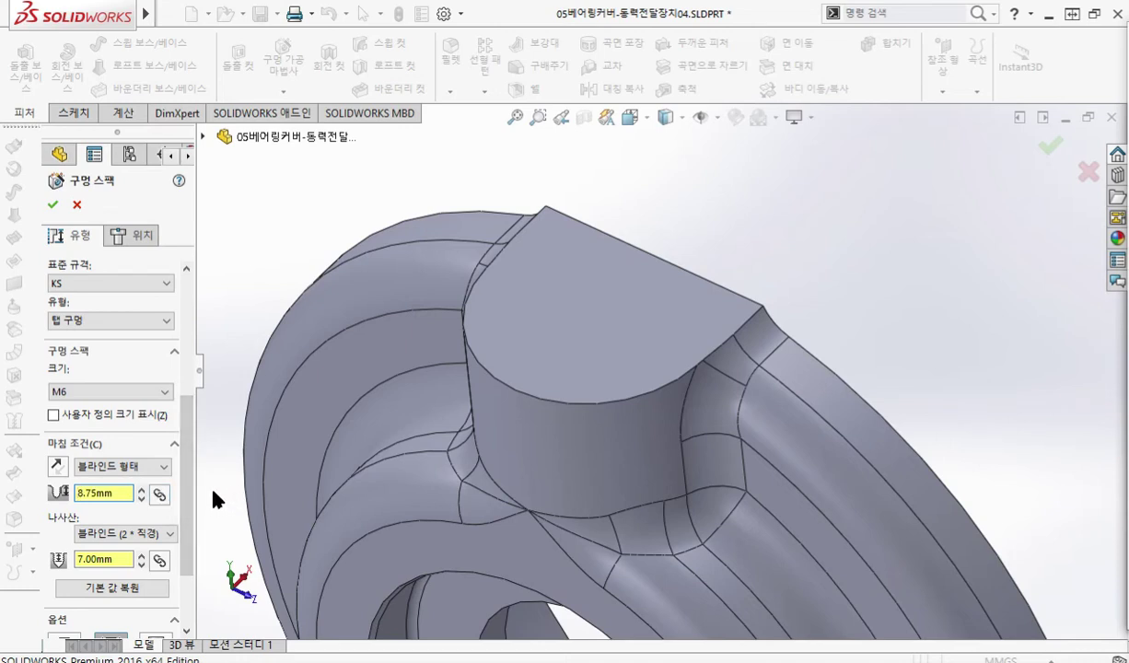
scroll(188, 457, "up", 1)
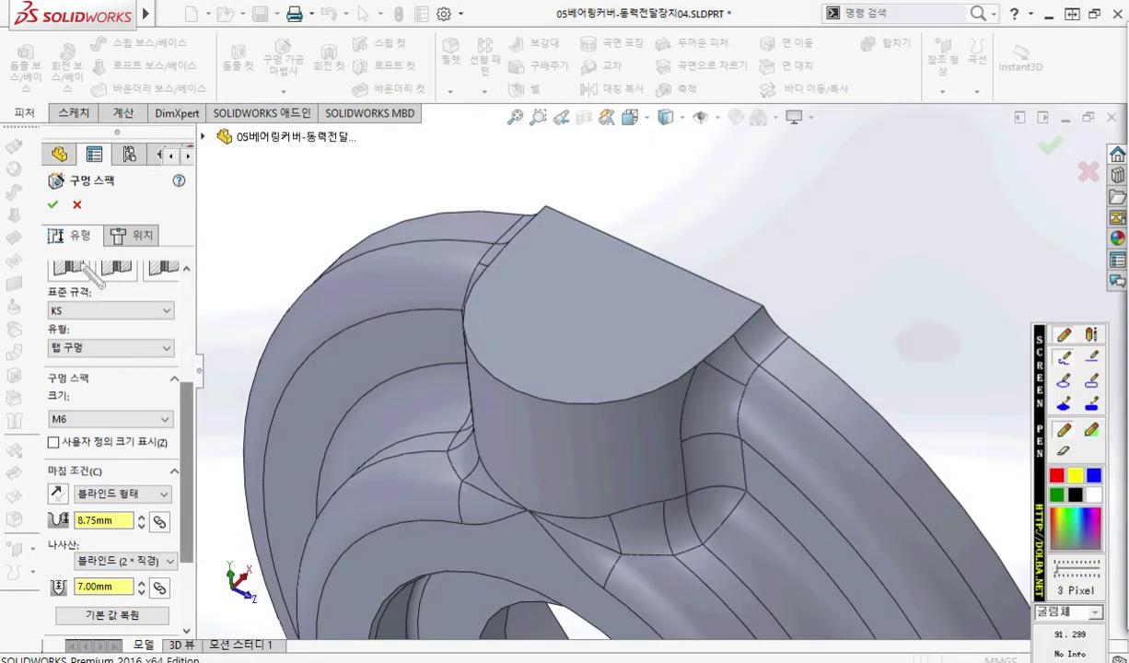
- Annotate the Hole Wizard settings in red pen, underlining the tapped-hole type and writing M6 and blind beside the size and end condition
left_click(1056, 476)
mouse_move(75, 265)
left_mouse_down()
mouse_move(92, 261)
mouse_move(100, 287)
mouse_move(112, 267)
mouse_move(134, 297)
mouse_move(148, 264)
mouse_move(150, 283)
mouse_move(167, 258)
mouse_move(198, 291)
mouse_move(188, 268)
mouse_move(190, 284)
left_mouse_up()
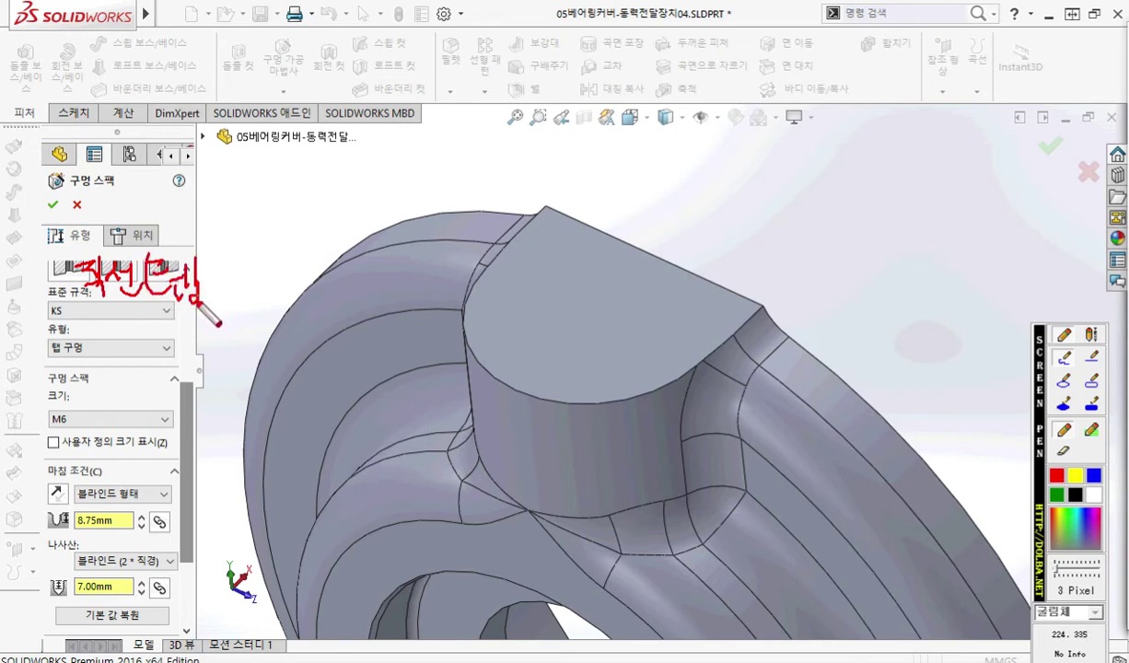
left_click_drag(48, 358, 103, 358)
mouse_move(93, 426)
left_mouse_down()
mouse_move(96, 395)
mouse_move(146, 425)
left_mouse_up()
mouse_move(145, 378)
left_mouse_down()
mouse_move(118, 425)
mouse_move(131, 405)
left_mouse_up()
left_click_drag(128, 457, 130, 495)
mouse_move(153, 449)
left_mouse_down()
mouse_move(155, 488)
mouse_move(221, 486)
left_mouse_up()
left_click_drag(218, 438, 226, 493)
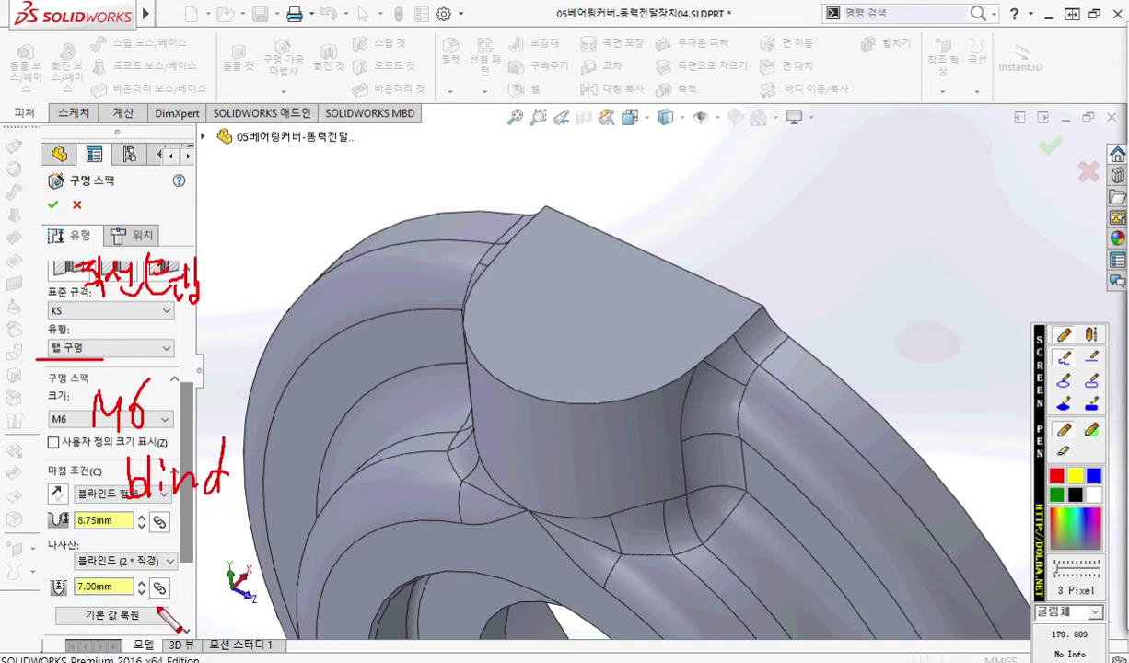
- Annotate the thread depth as 7 and the drill depth as 7×1.25 in red pen, and clear all pen marks
left_click_drag(55, 601, 248, 600)
mouse_move(184, 545)
left_mouse_down()
mouse_move(191, 584)
mouse_move(216, 552)
mouse_move(254, 582)
left_mouse_up()
left_click_drag(256, 565, 265, 565)
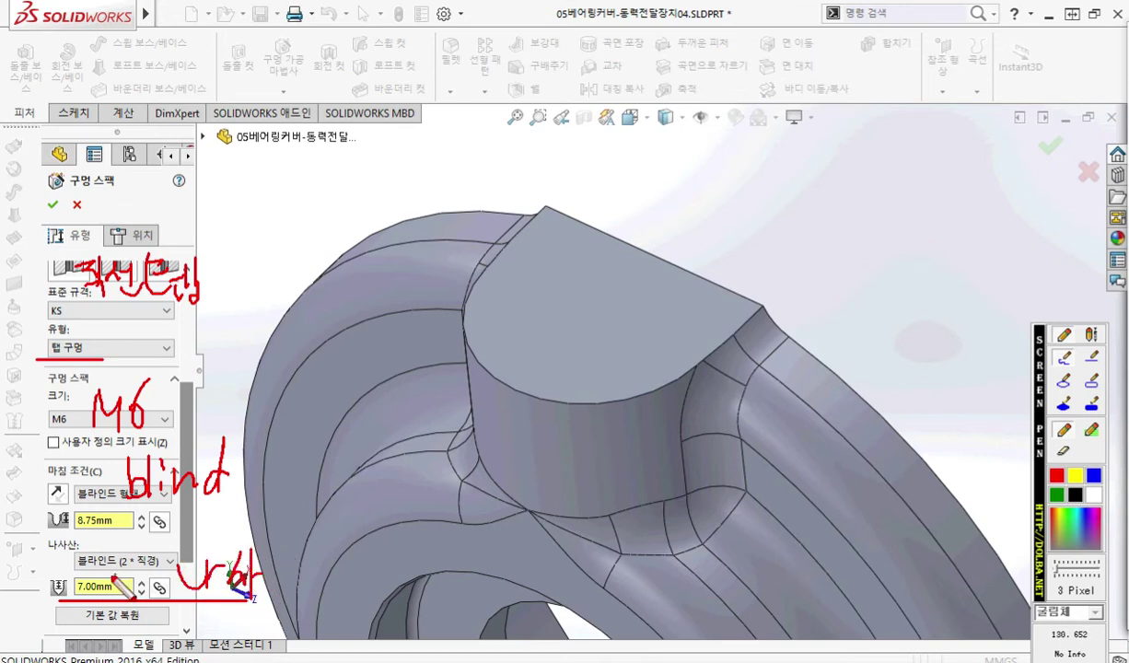
mouse_move(104, 575)
left_mouse_down()
mouse_move(138, 573)
mouse_move(126, 598)
left_mouse_up()
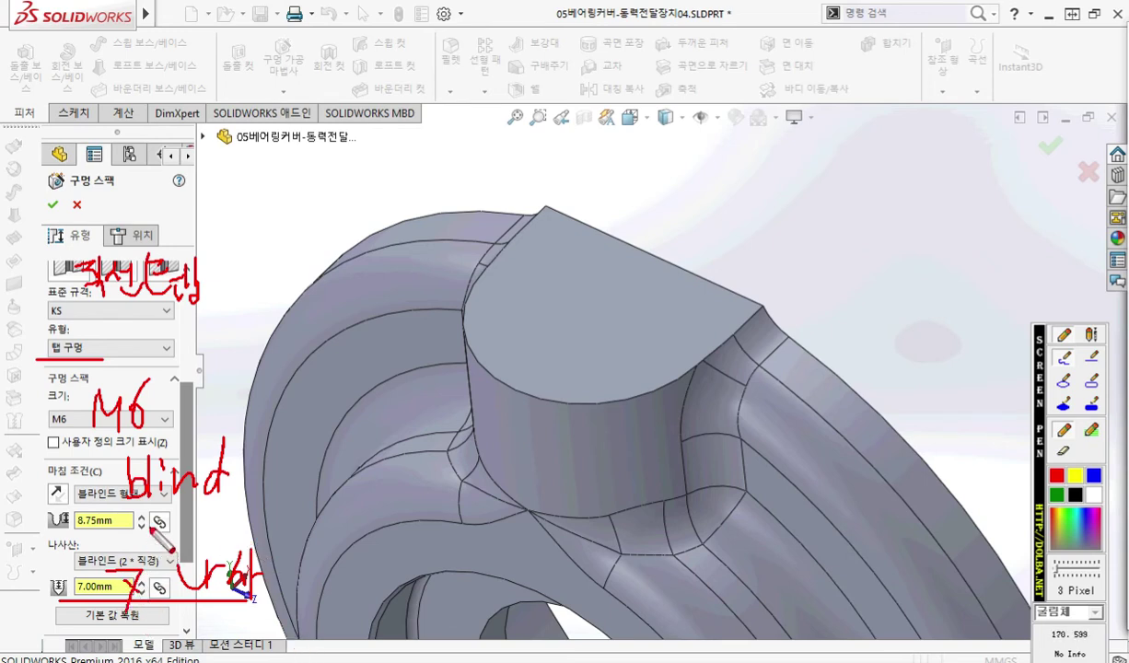
left_click_drag(232, 503, 267, 533)
mouse_move(127, 520)
left_mouse_down()
mouse_move(140, 537)
mouse_move(127, 538)
mouse_move(158, 539)
mouse_move(191, 516)
left_mouse_up()
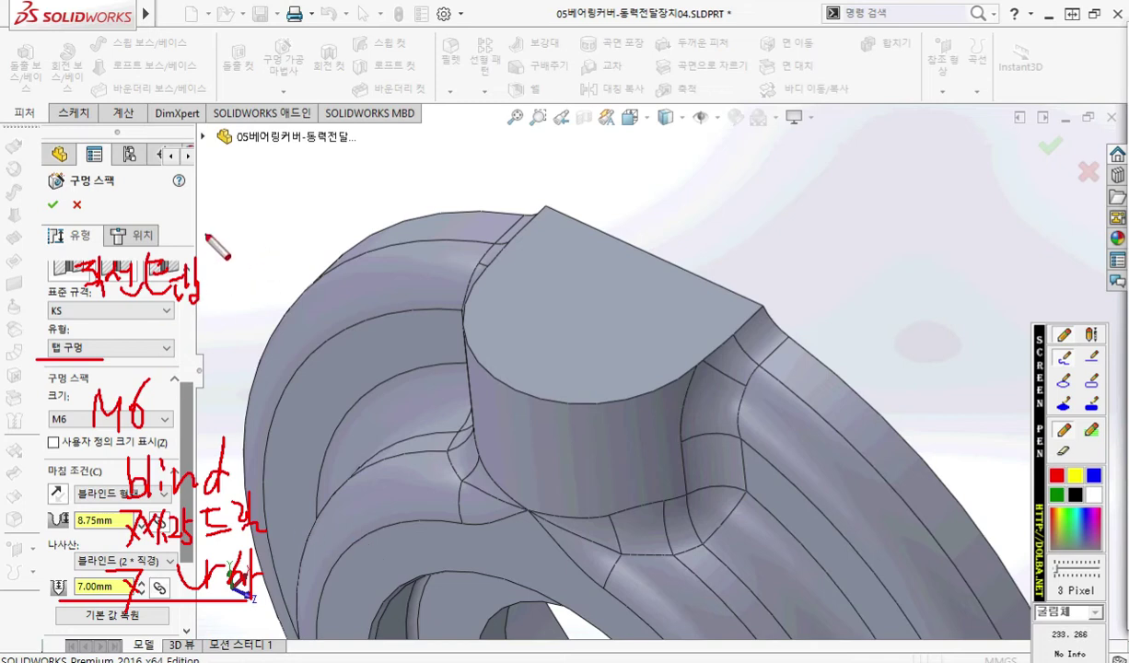
key("Escape")
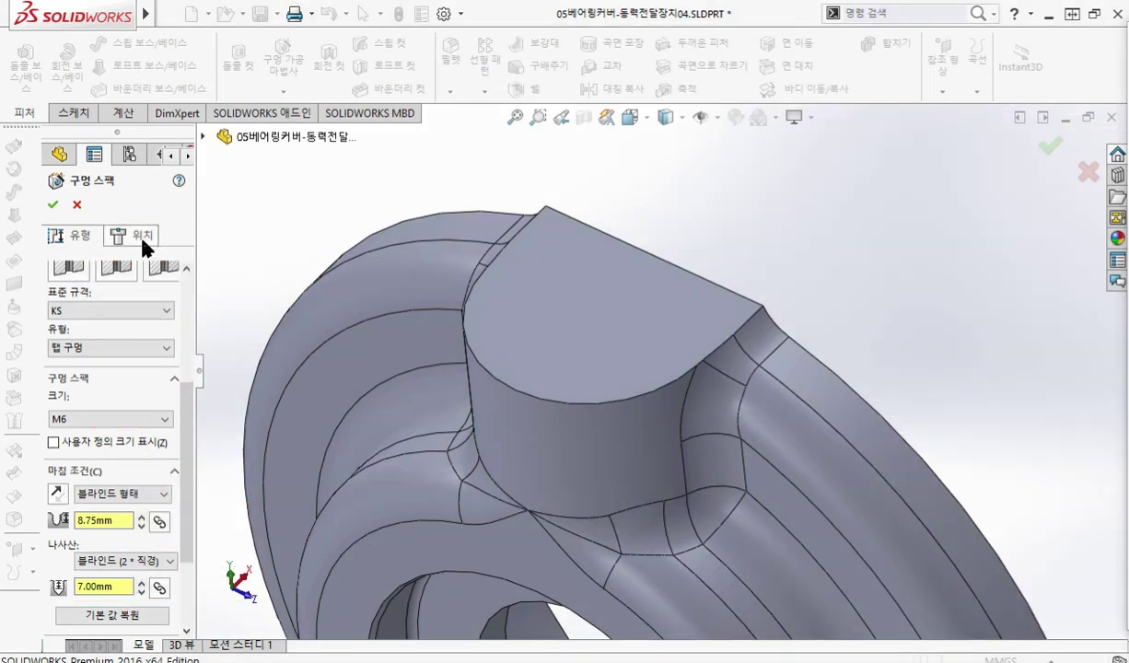
- Place the M6 tapped hole on the boss's flat face at the centre of its rounded edge, and finish the hole
left_click(136, 239)
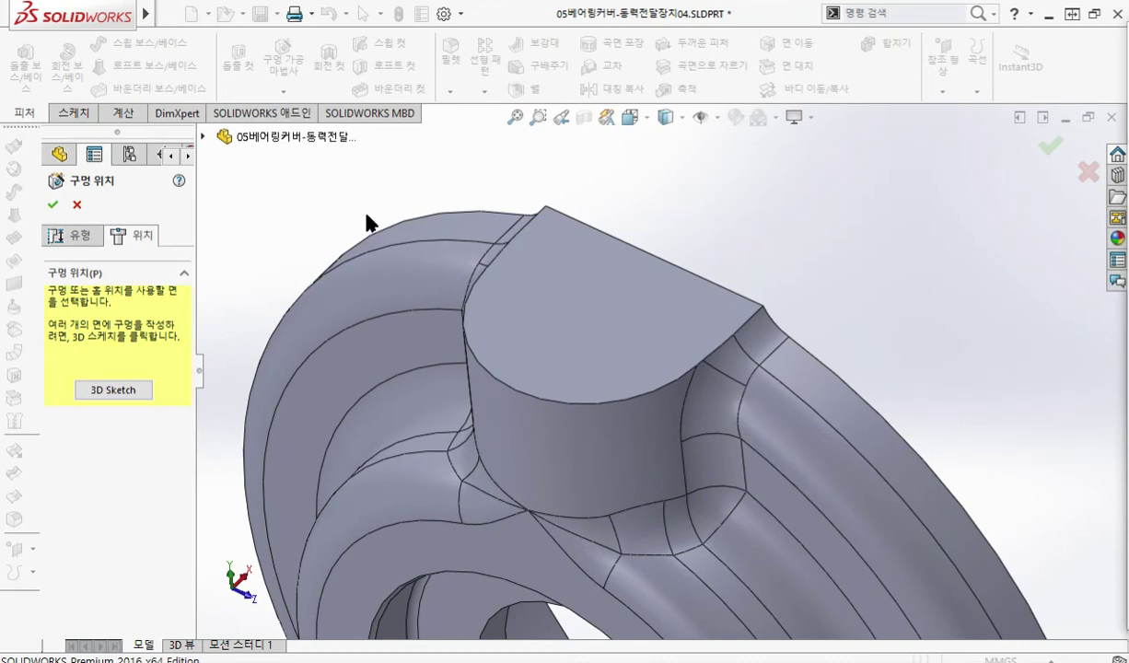
left_click(561, 294)
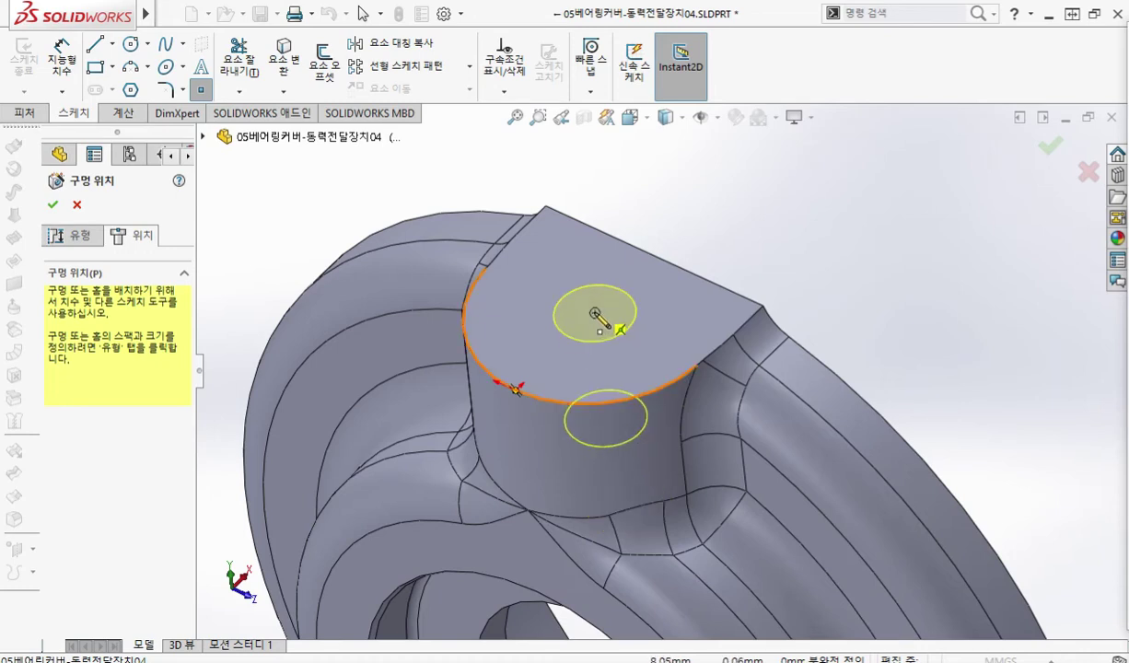
left_click(594, 314)
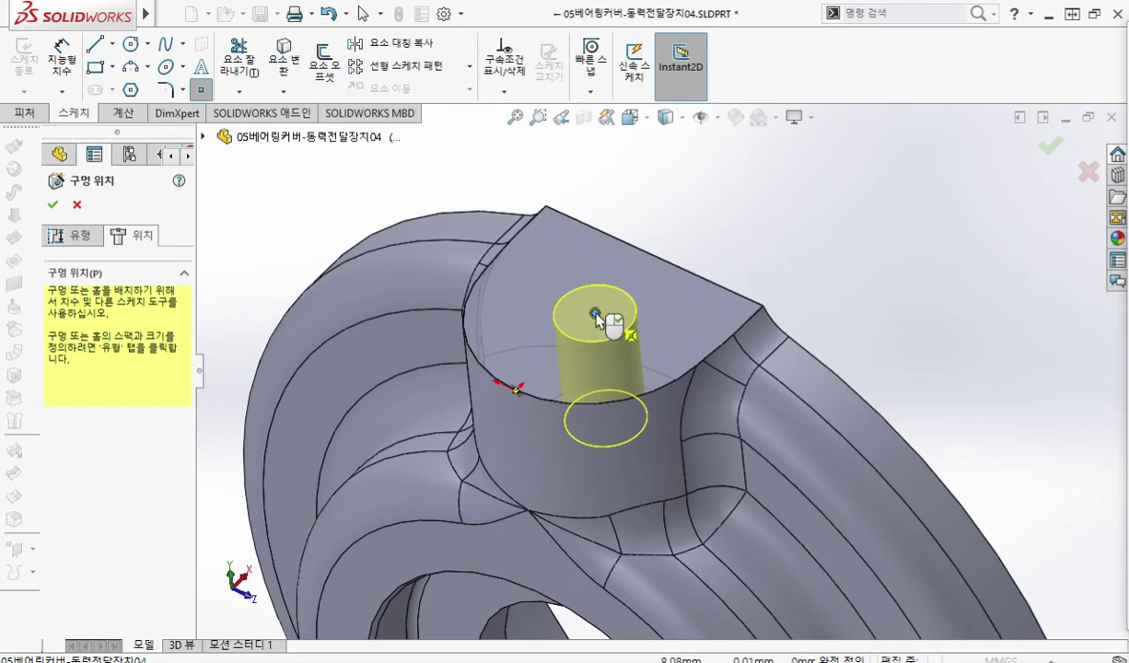
right_click(595, 313)
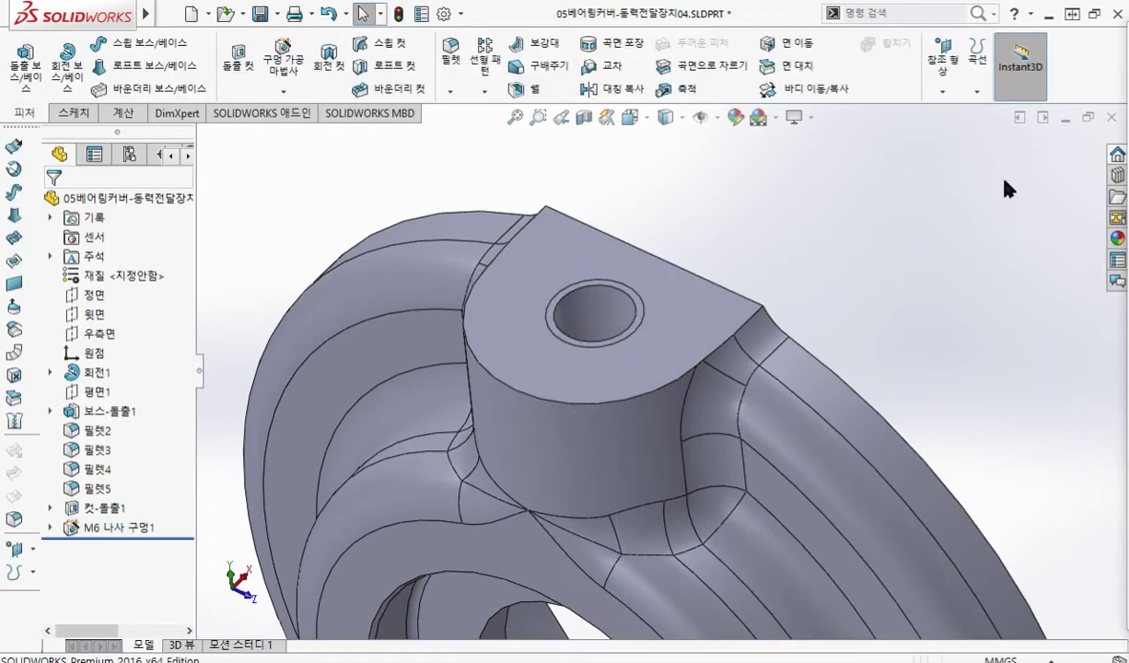
- Restore the window beside the reference drawing and compare the tapped hole with it in a section view on the front plane (정면)
left_click(1094, 14)
left_click(839, 146)
middle_click_drag(1003, 364, 908, 308)
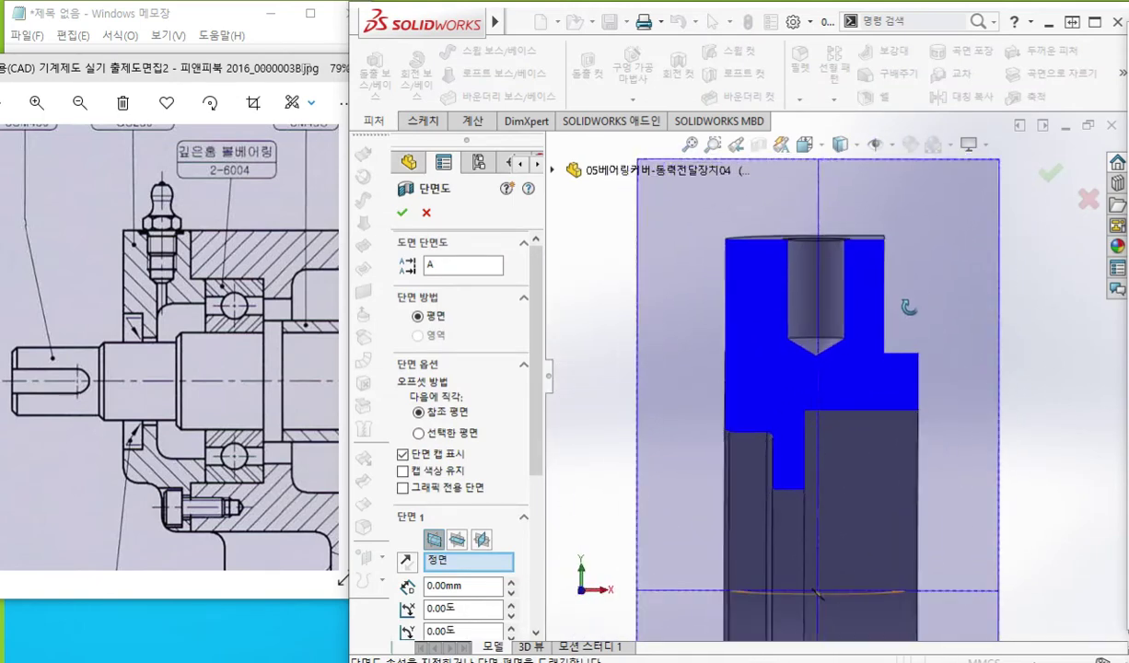
middle_click_drag(1040, 410, 951, 385, "ctrl")
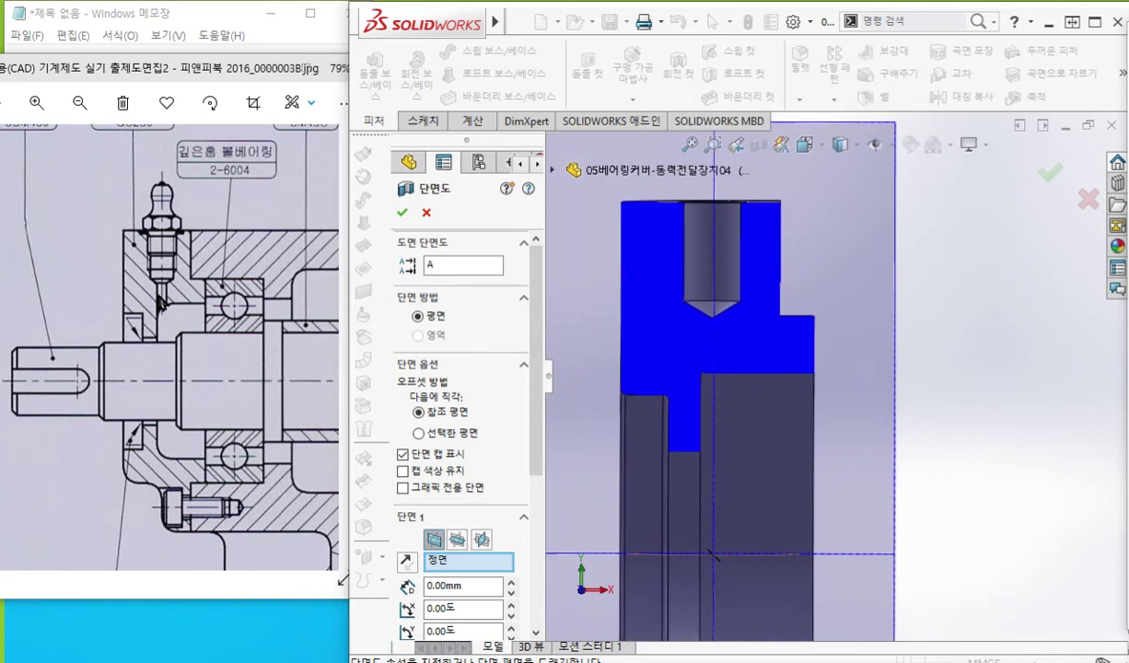
scroll(138, 307, "up", 5)
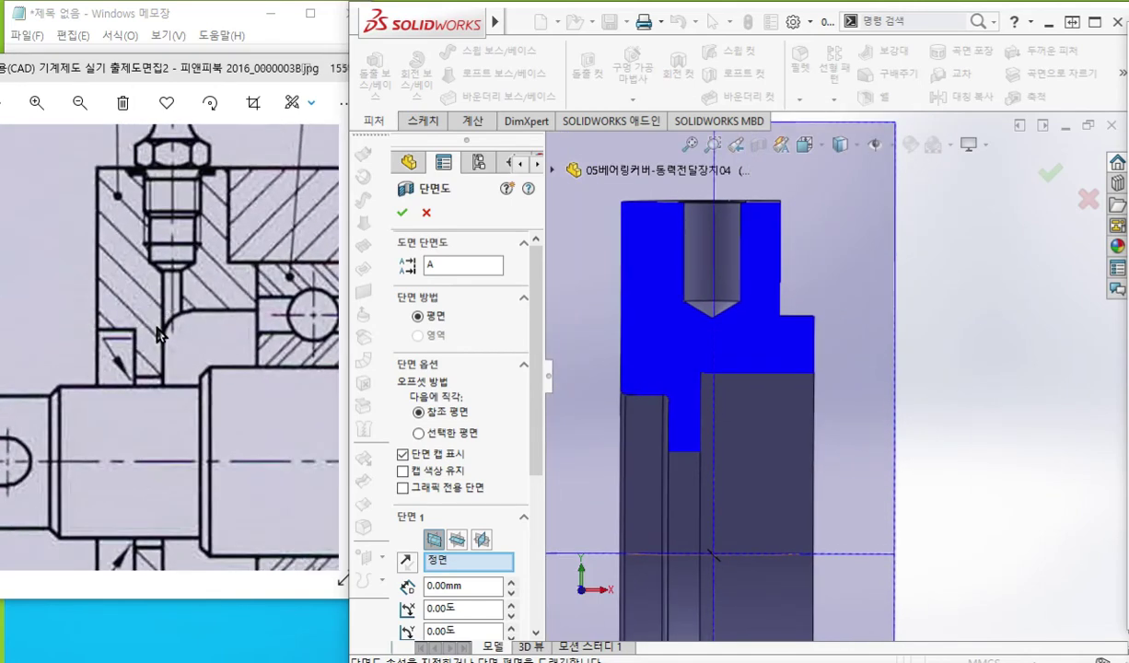
left_click(237, 326)
- Mark the narrow grease passage on the drawing and its path through the section in red pen, and clear the marks and section view
key("F9")
mouse_move(170, 316)
left_mouse_down()
mouse_move(168, 382)
mouse_move(183, 359)
left_mouse_up()
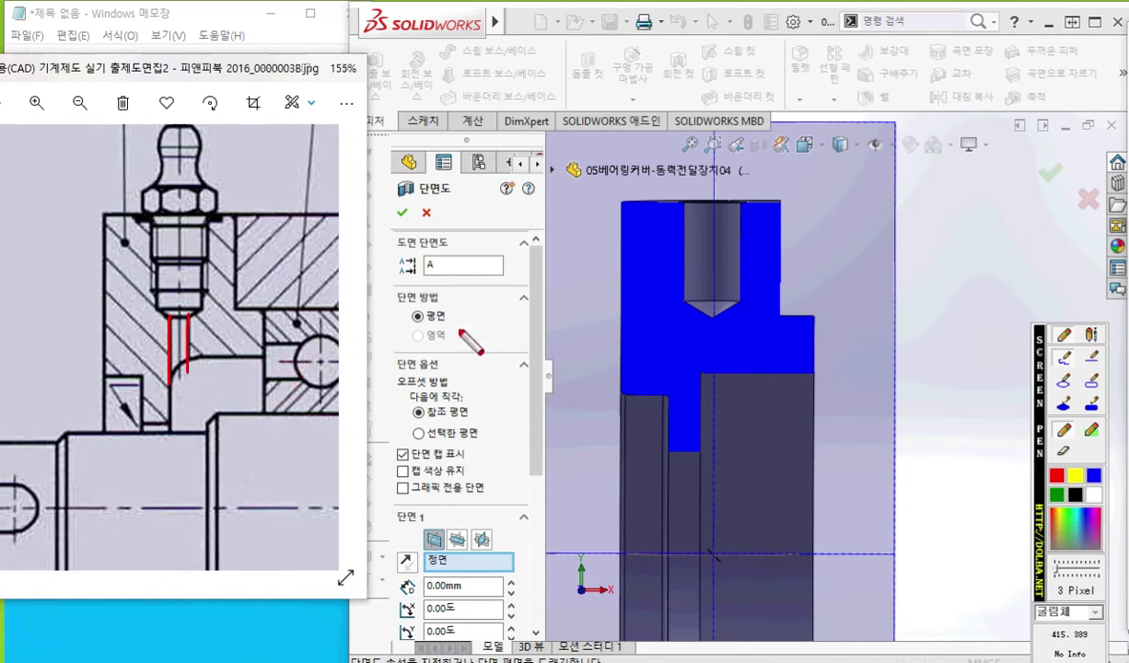
mouse_move(613, 220)
left_mouse_down()
mouse_move(587, 213)
mouse_move(672, 221)
mouse_move(810, 197)
left_mouse_up()
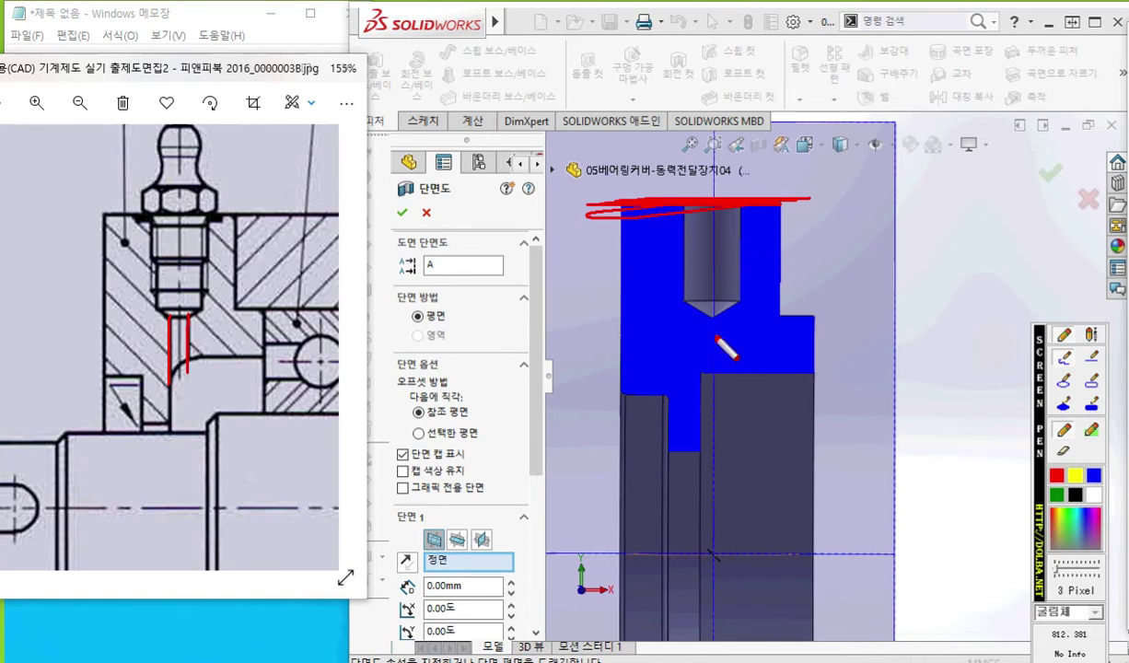
left_click_drag(702, 330, 710, 315)
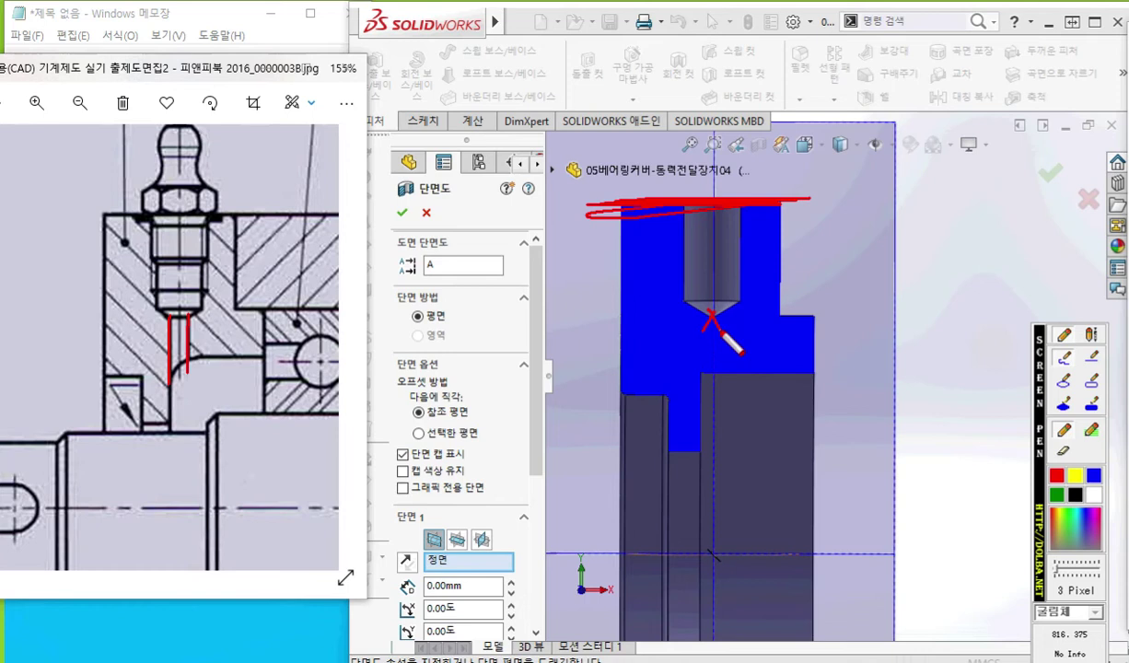
mouse_move(724, 156)
left_mouse_down()
mouse_move(696, 173)
mouse_move(727, 180)
mouse_move(707, 221)
mouse_move(709, 405)
mouse_move(730, 398)
left_mouse_up()
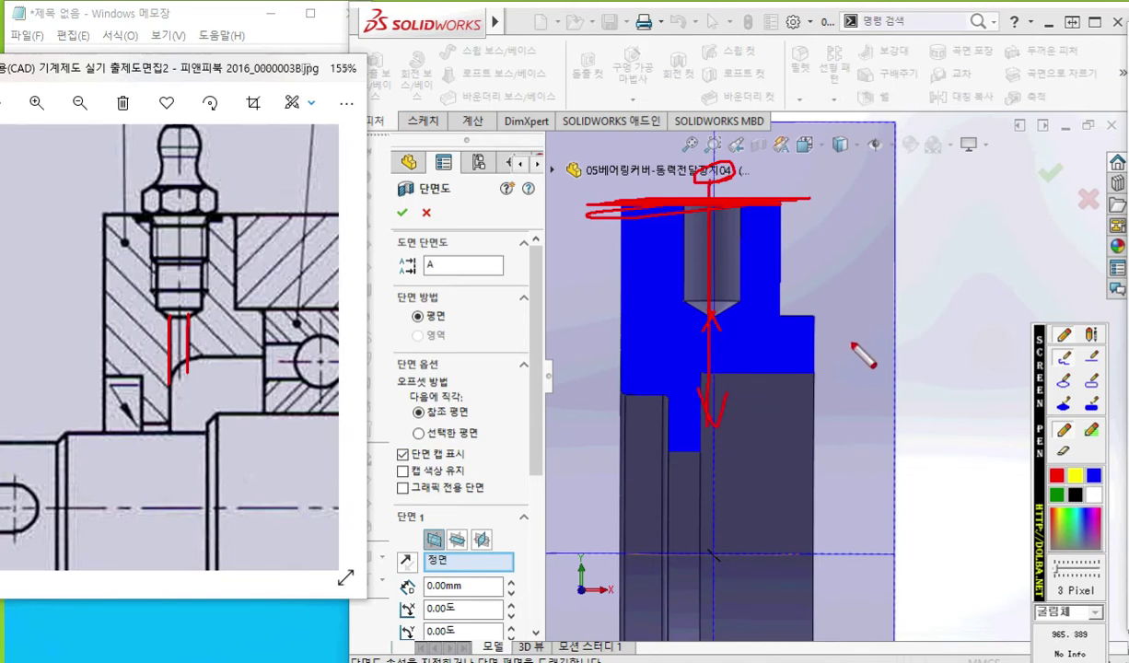
key("Escape")
left_click(1087, 200)
- Start a sketch on the boss's flat face and draw a circle about 9.86 mm in diameter, centred on the tapped hole
middle_click_drag(708, 262, 790, 316)
left_click(784, 310)
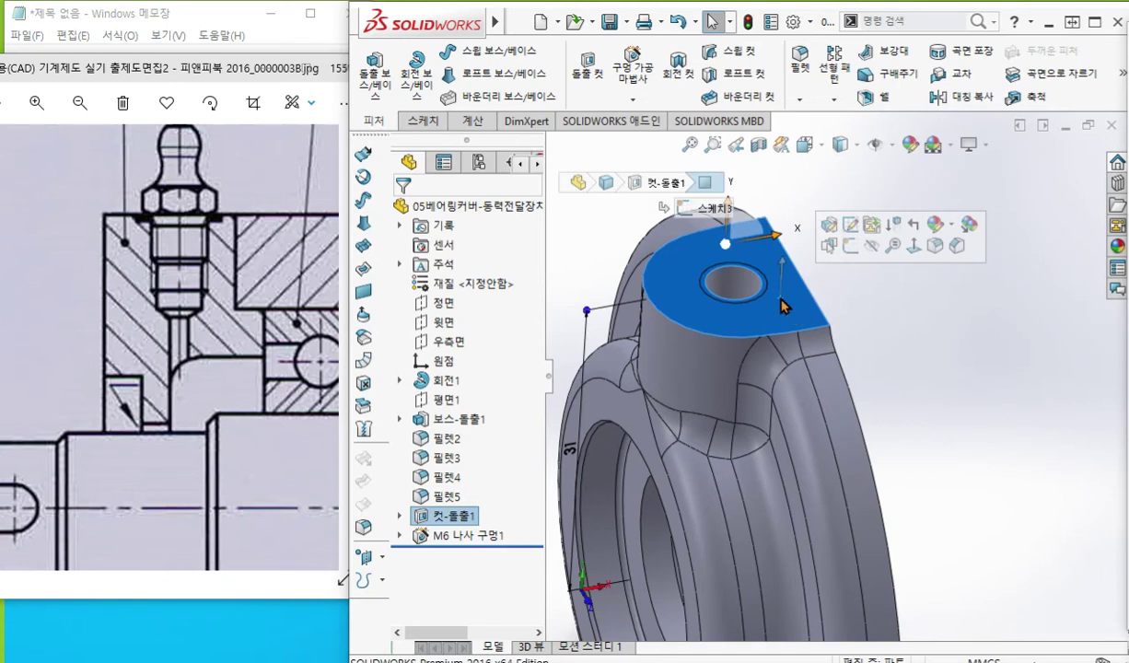
left_click(848, 247)
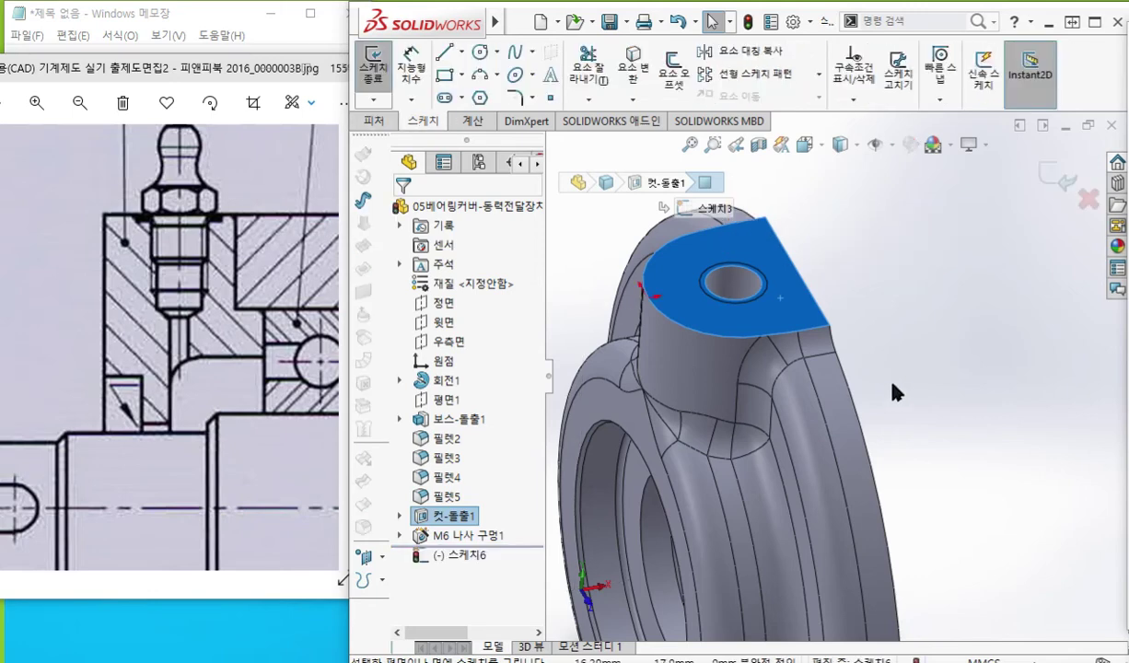
scroll(879, 396, "down", 2)
scroll(879, 396, "down", 2)
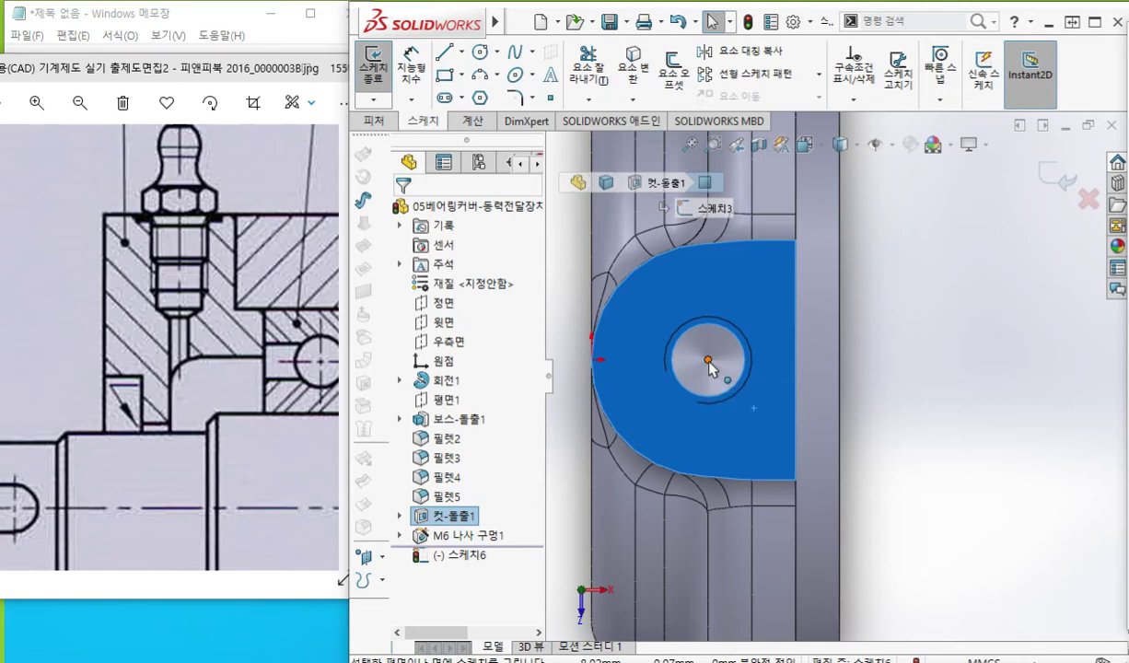
key("c")
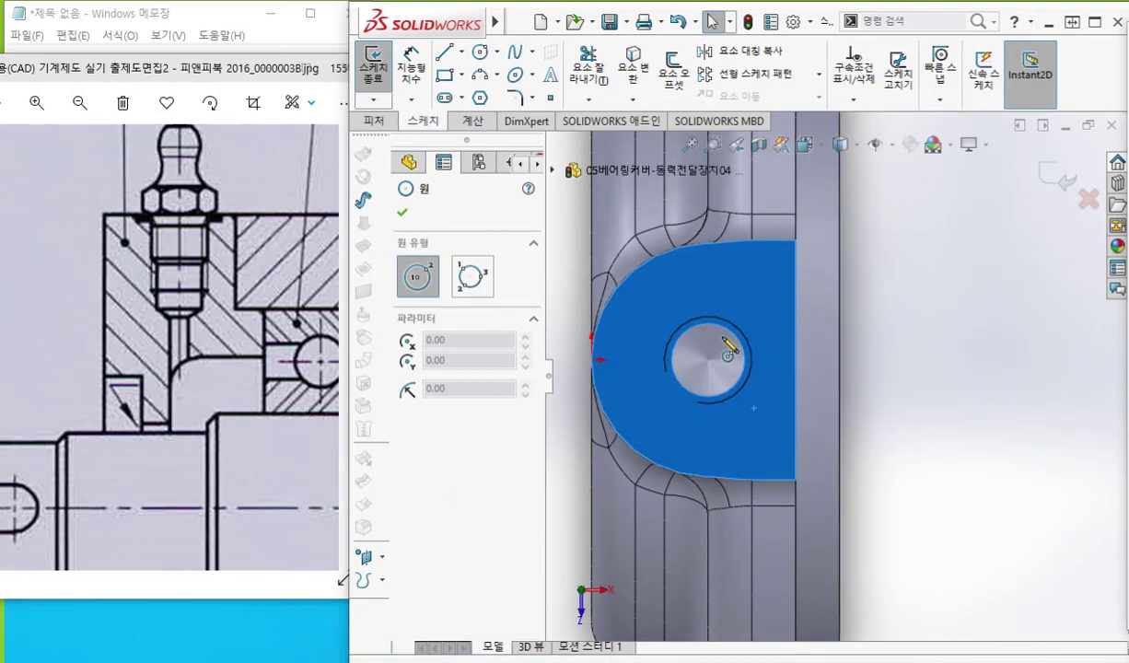
left_click(707, 359)
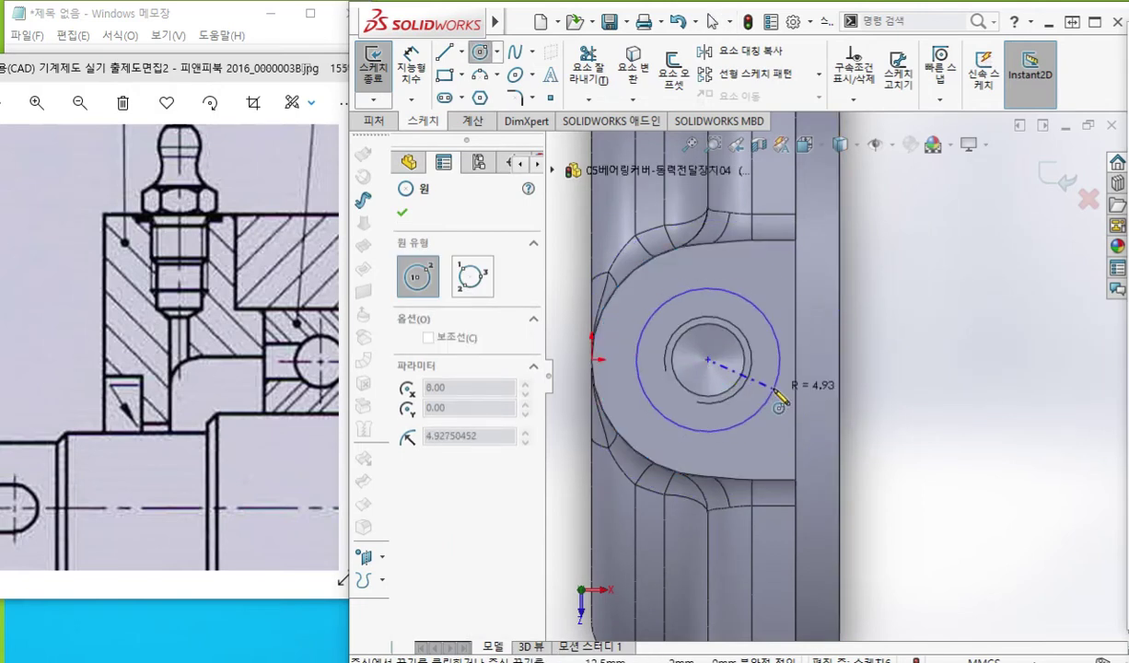
left_click(776, 377)
- Dimension the circle's diameter as 2 mm
right_click(920, 317)
left_click(1059, 291)
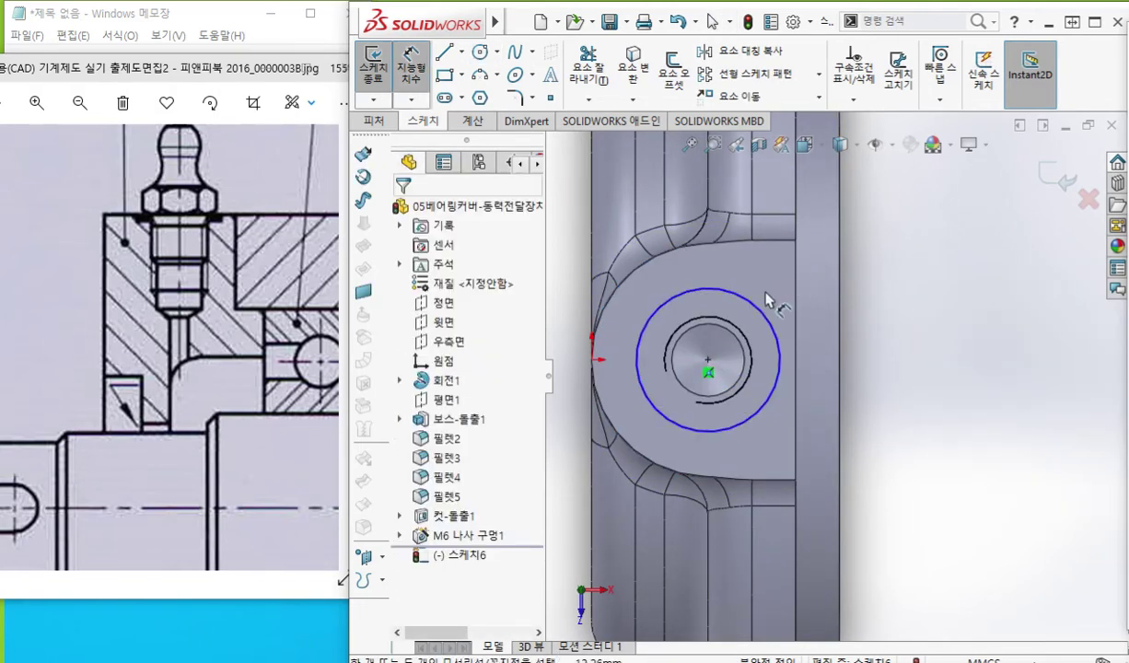
left_click(763, 312)
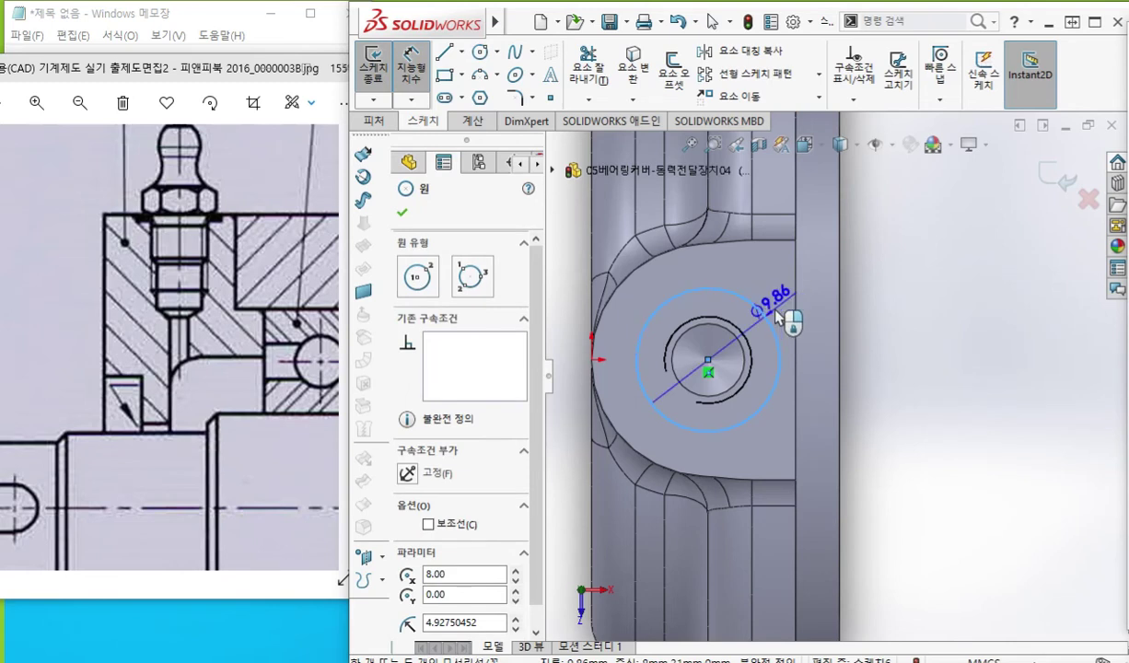
left_click(785, 309)
type("2")
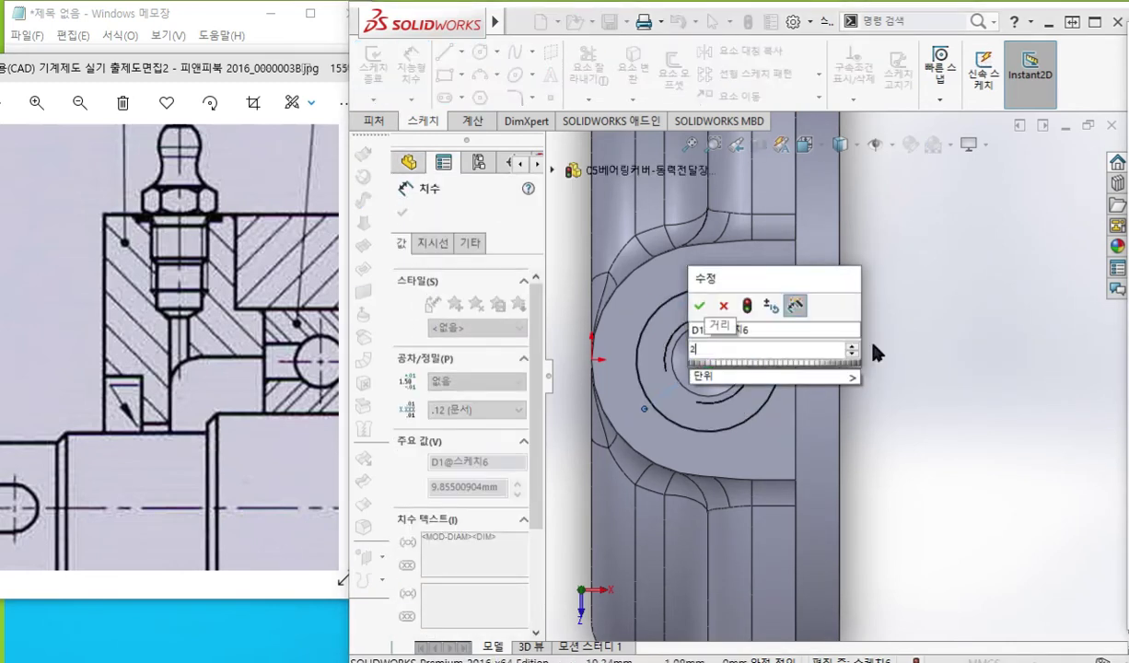
key("Return")
left_click(909, 363)
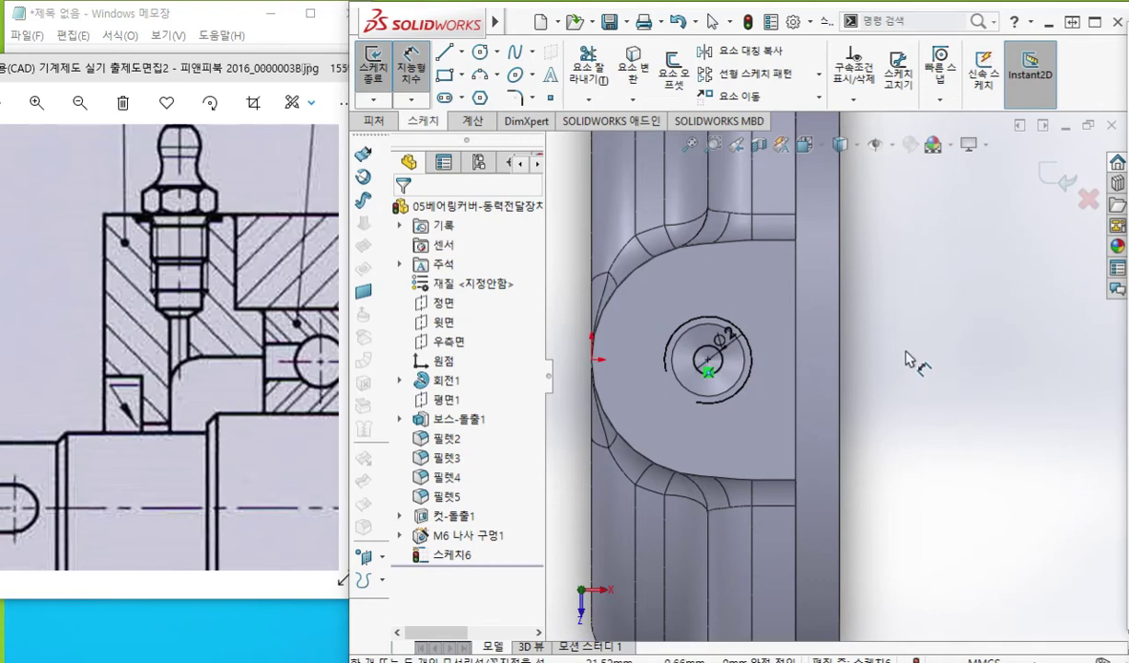
- Cut the 2 mm circle into the boss with an Extruded Cut using the up-to-next (다음까지) end condition
middle_click_drag(873, 445, 855, 354)
key("s")
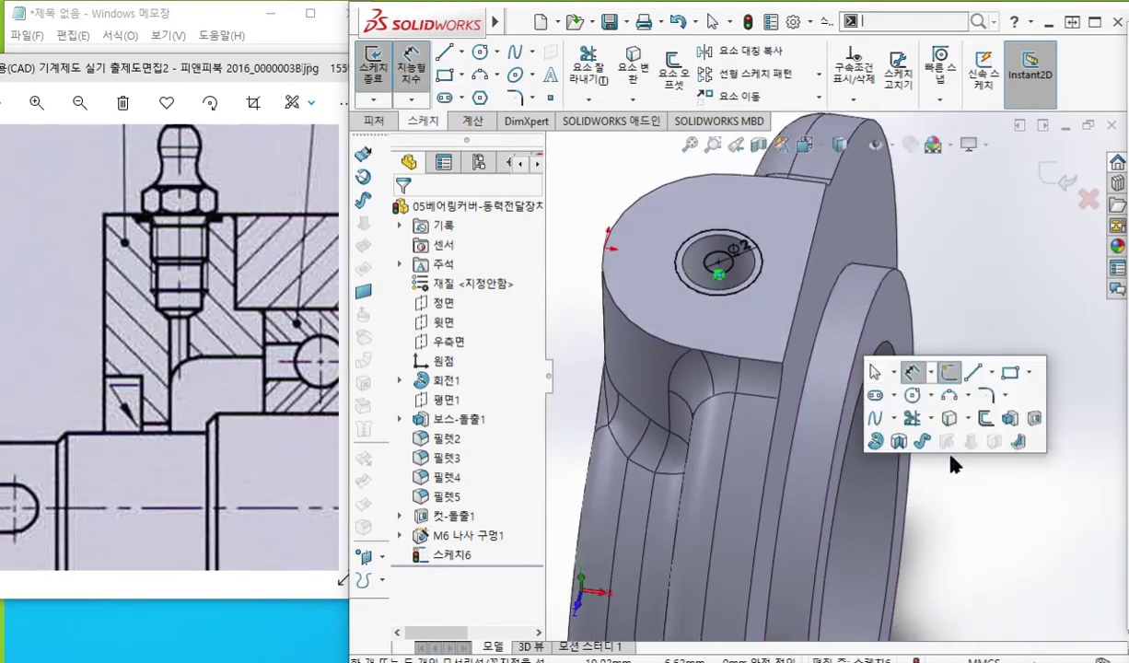
left_click(1034, 420)
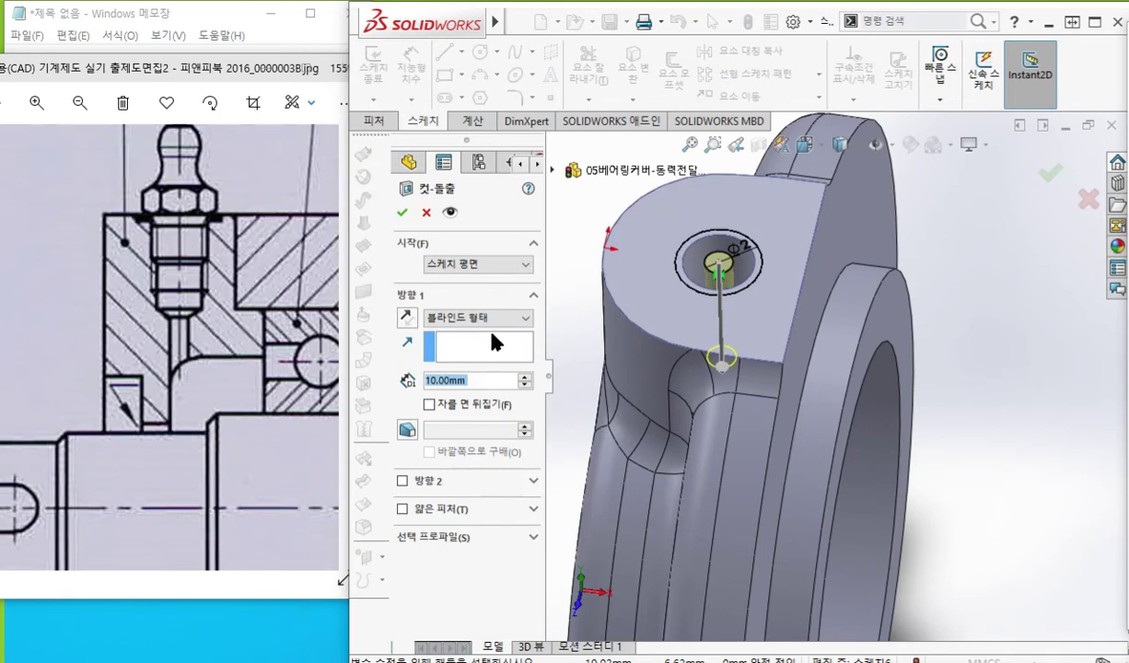
left_click(490, 322)
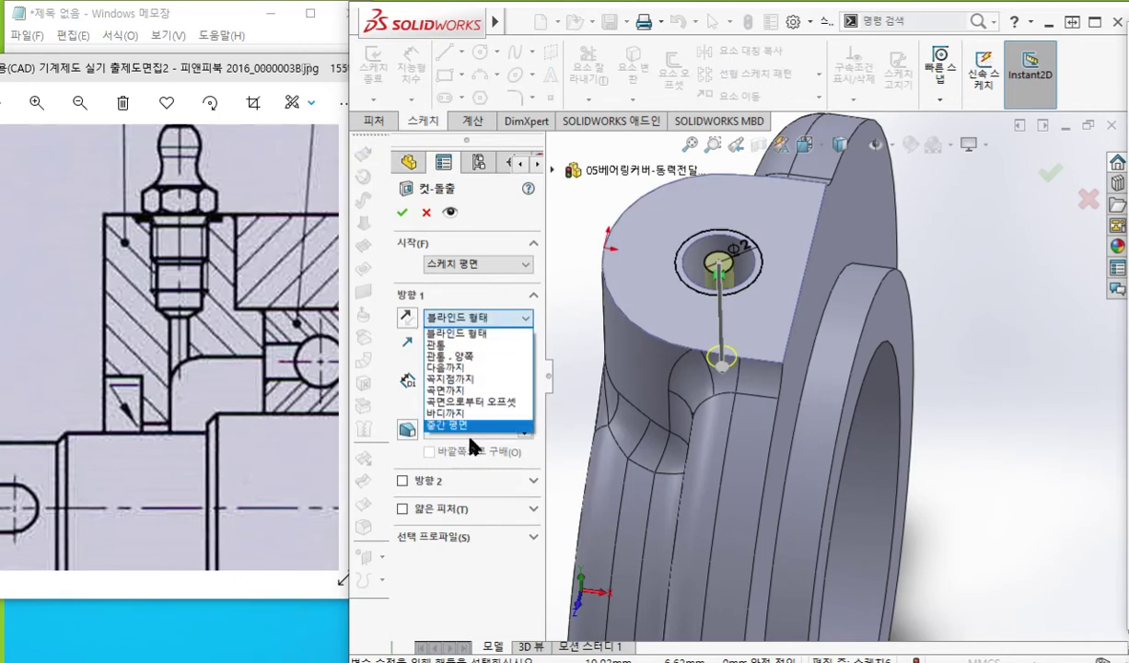
left_click(462, 369)
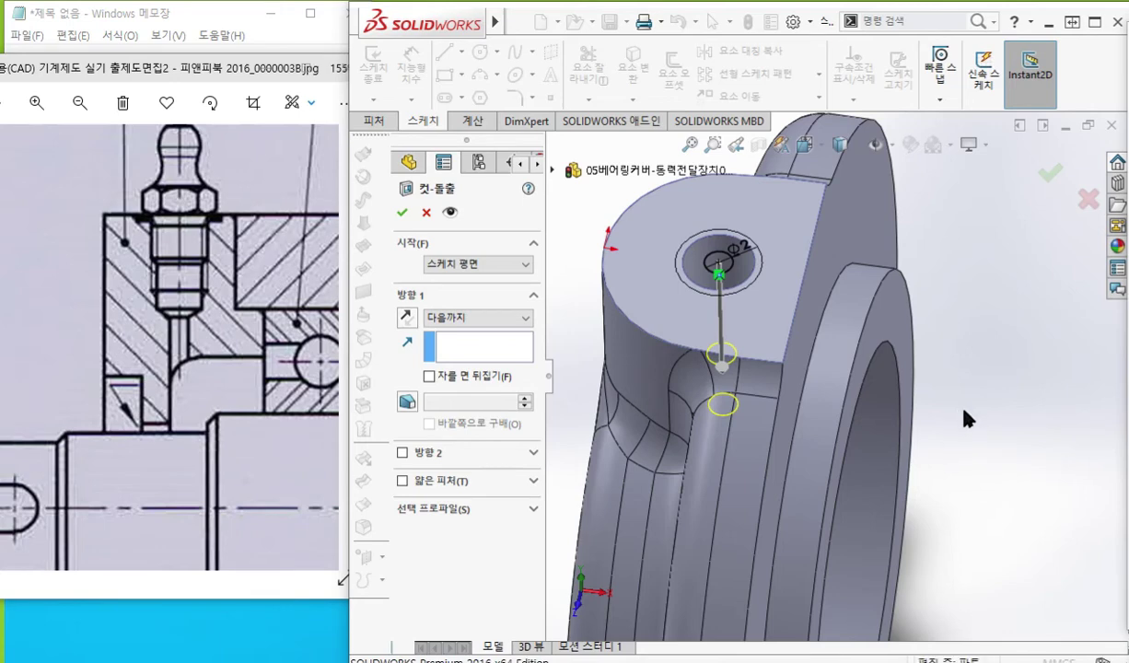
key("Return")
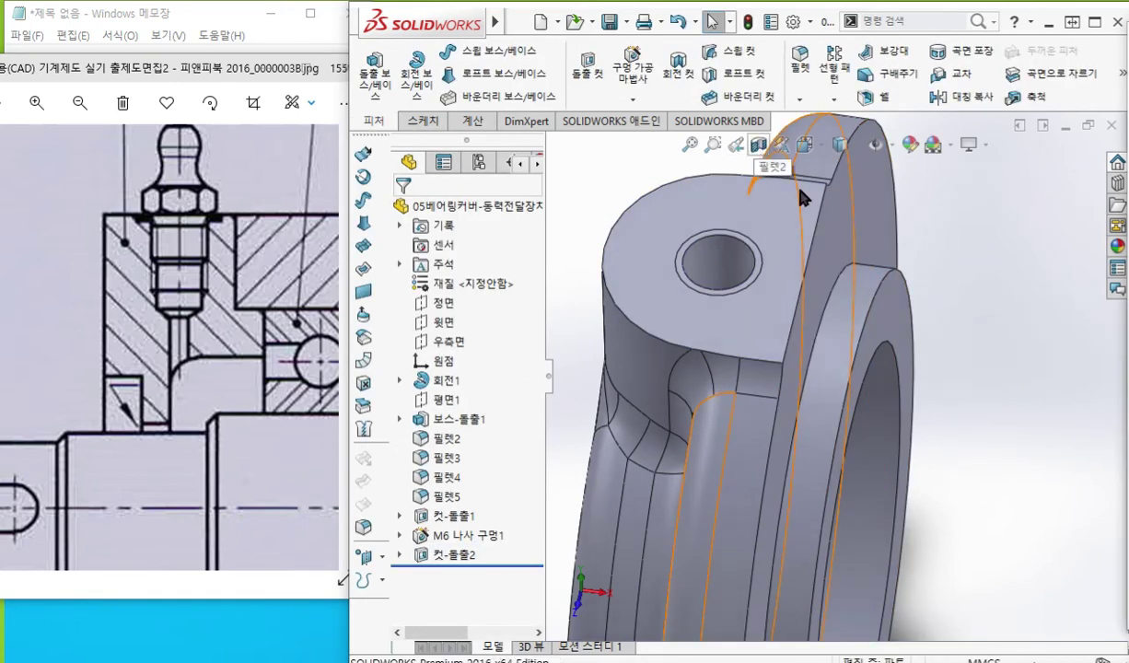
- Inspect the grease passage in a section view on the front plane (정면), and temporarily mark its edge line on the reference drawing in red
left_click(758, 145)
middle_click_drag(905, 423, 917, 485)
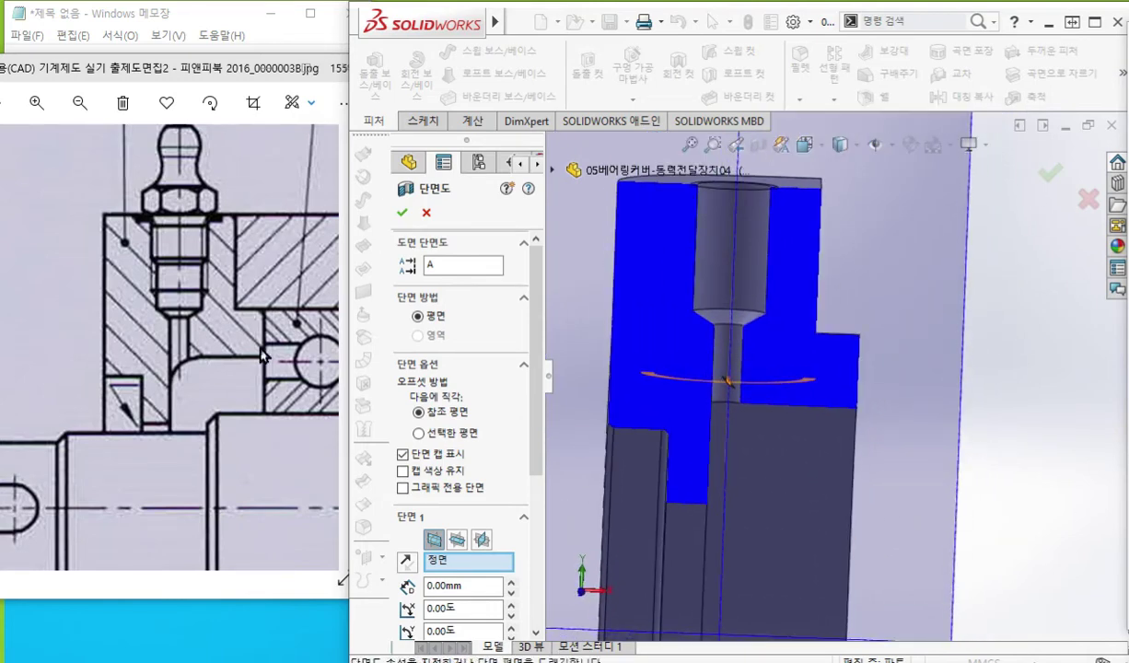
key("F12")
left_click_drag(167, 438, 166, 451)
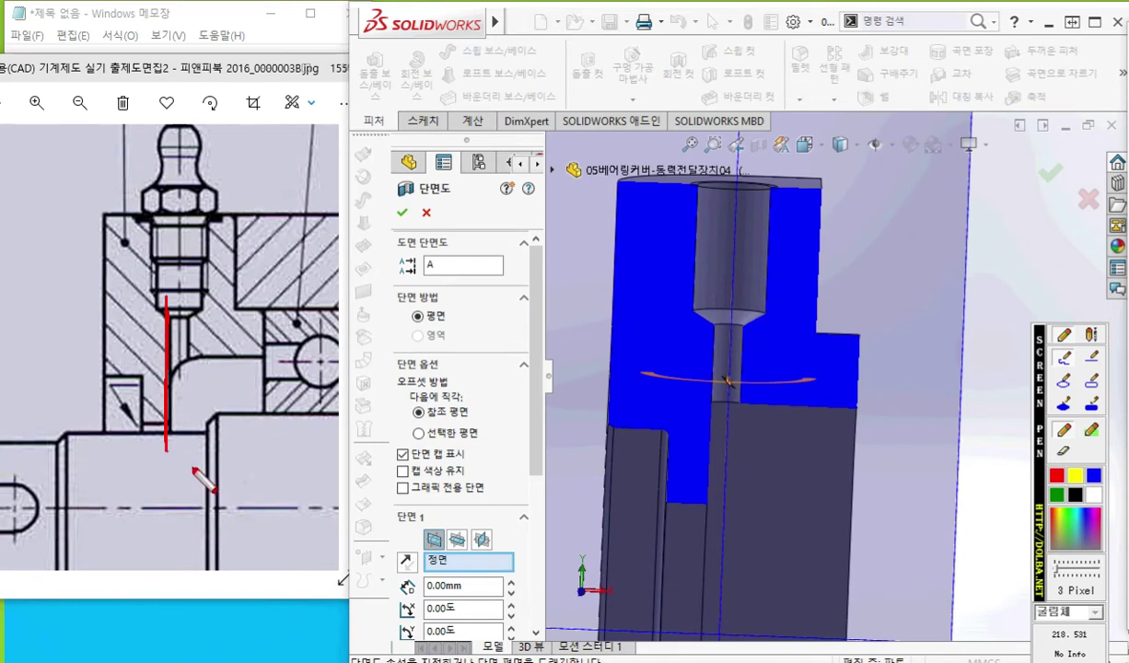
mouse_move(177, 409)
left_mouse_down()
mouse_move(162, 403)
mouse_move(175, 412)
left_mouse_up()
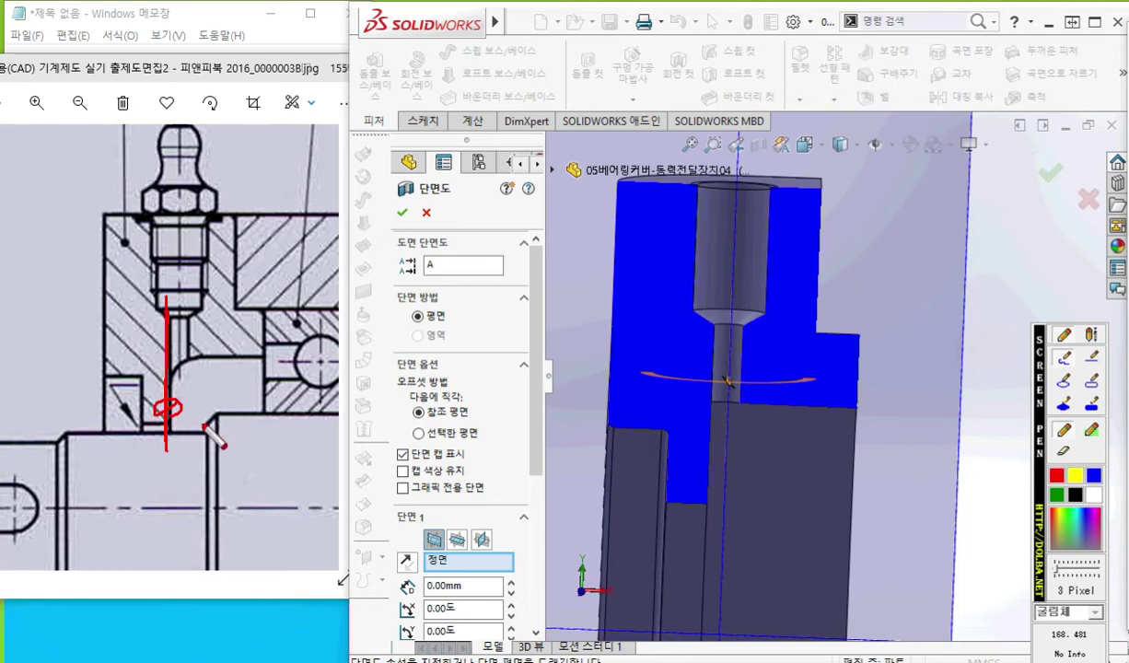
key("Escape")
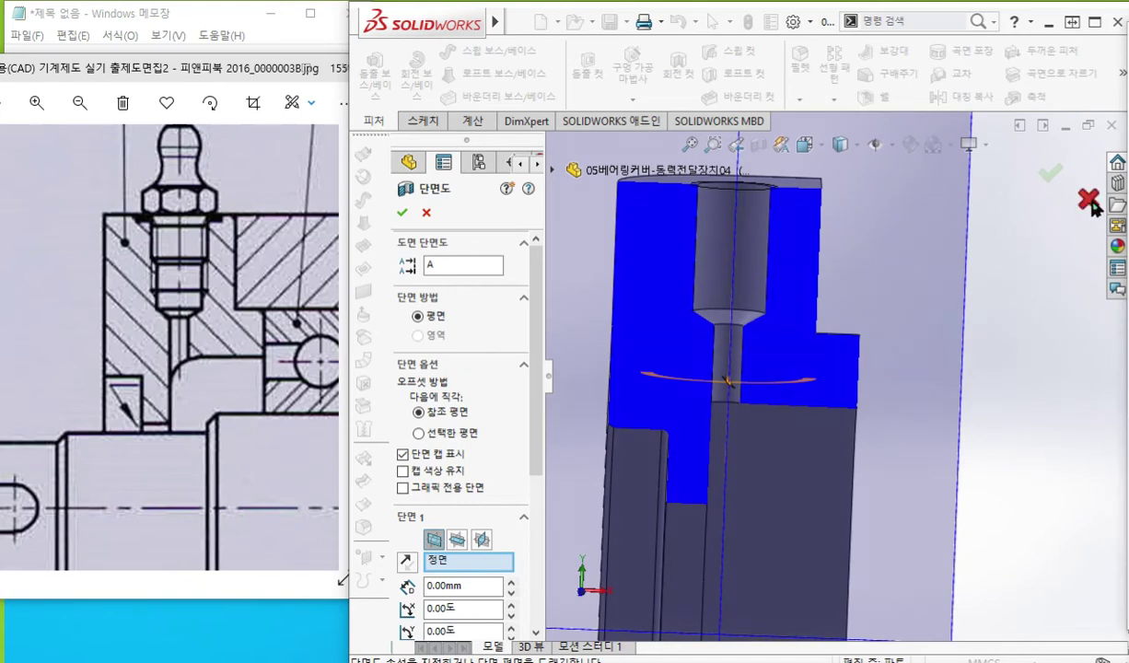
- Close the section view without keeping it and turn the cover to show its bearing-side recess
left_click(1089, 201)
scroll(727, 374, "up", 3)
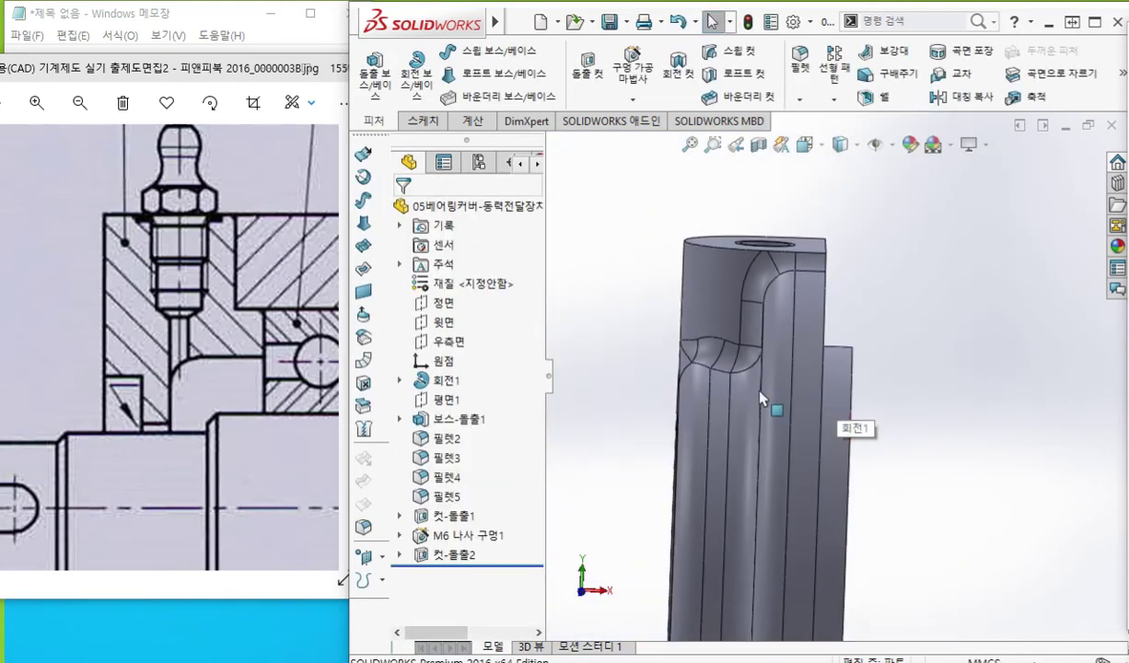
middle_click_drag(768, 347, 869, 363)
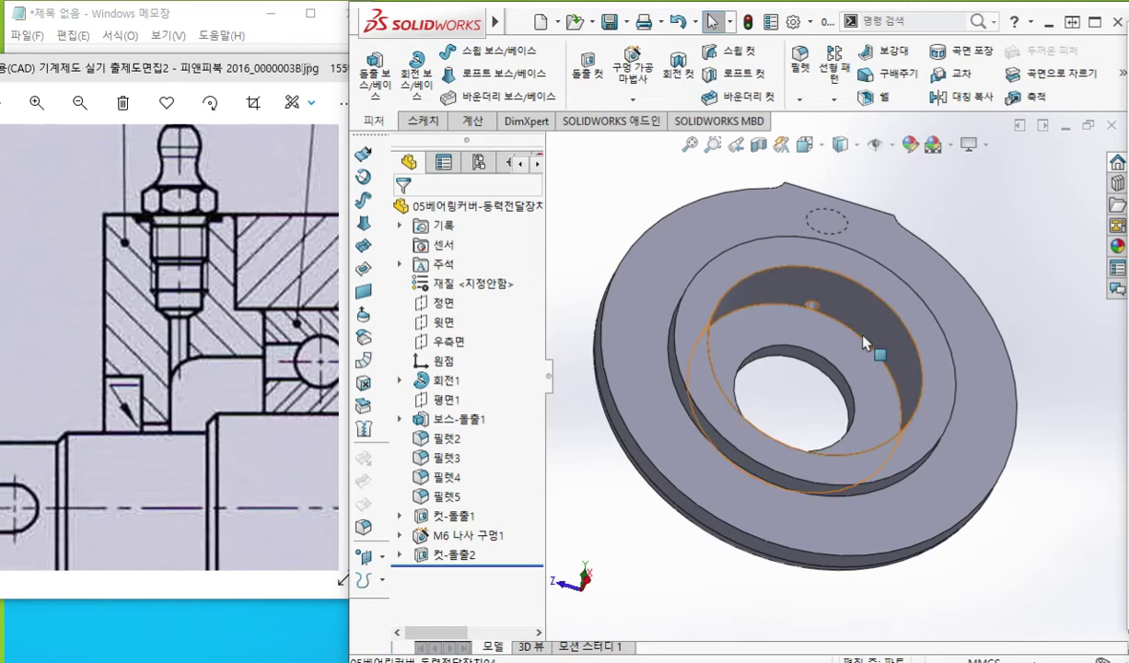
- Try to fillet the circular edge at the floor of the bearing-side recess with a 3 mm radius
left_click(862, 342)
left_click_drag(864, 346, 866, 351)
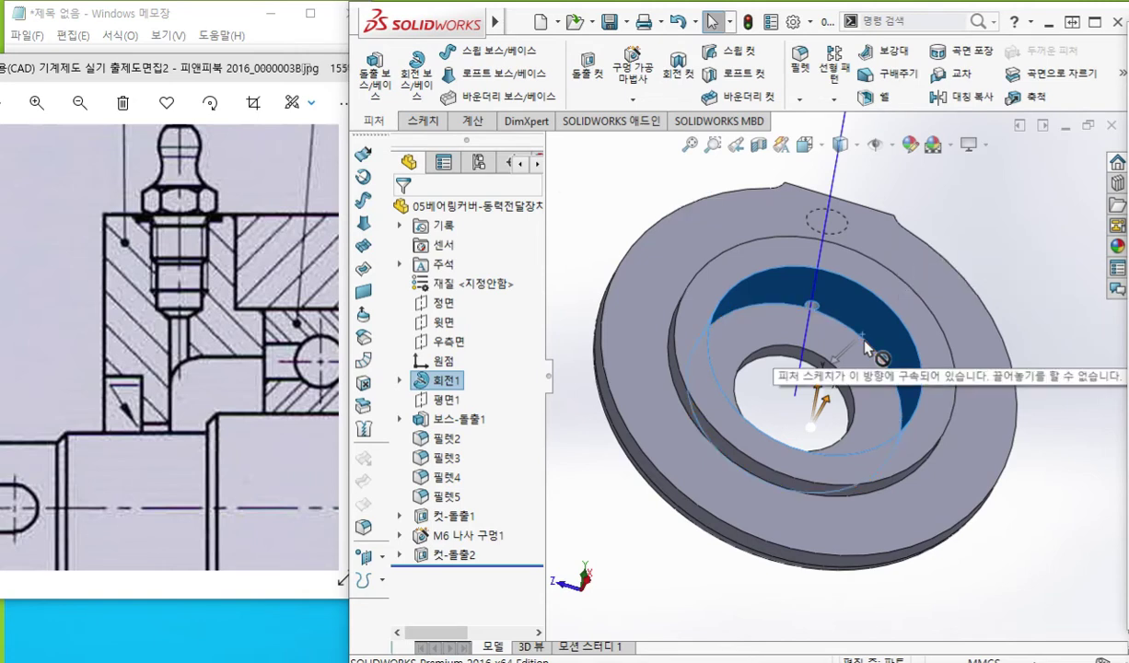
left_click(830, 329)
left_click(999, 294)
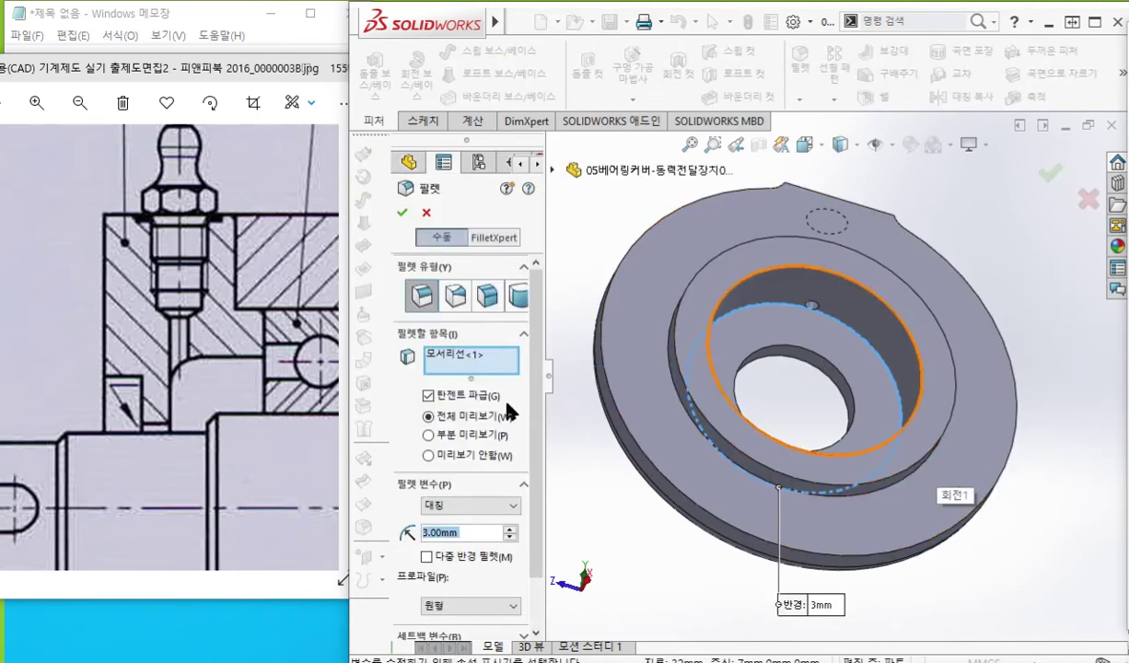
left_click(402, 214)
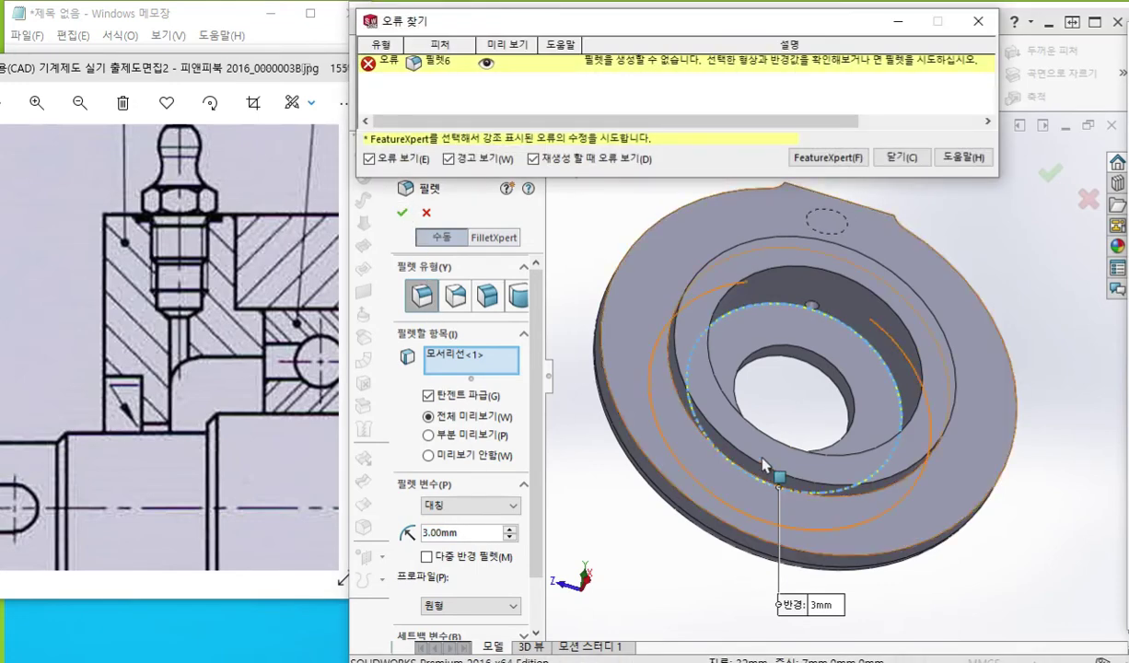
key("Escape")
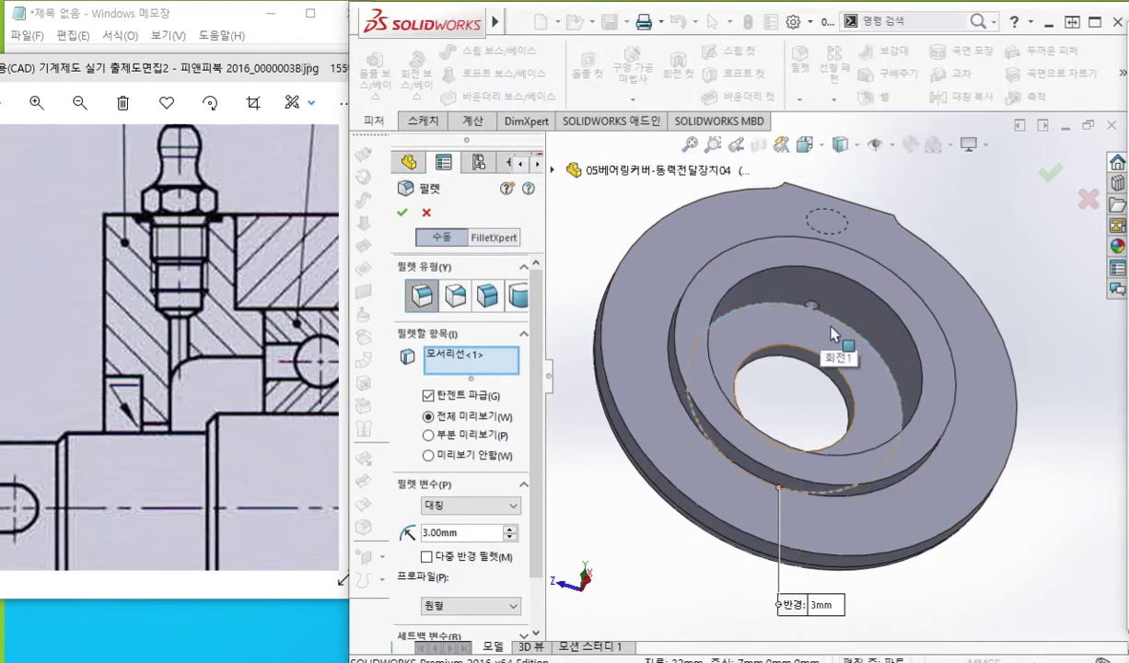
key("Escape")
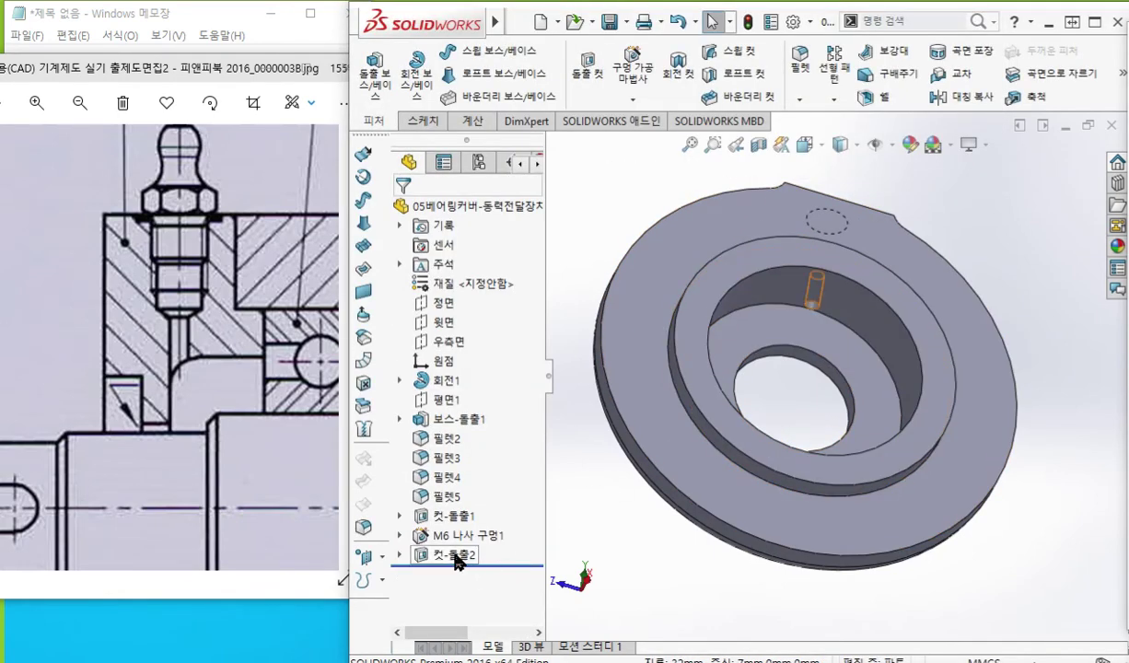
- Roll the feature history back to just before the grease passage cut (컷-돌출2)
key("F12")
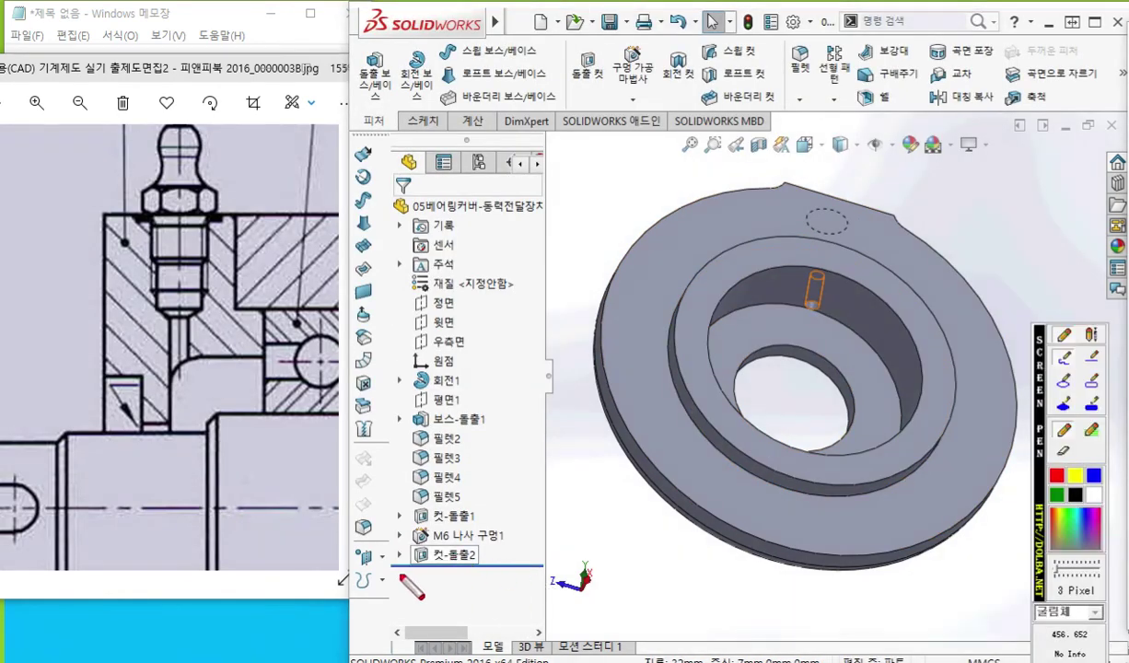
mouse_move(394, 571)
left_mouse_down()
mouse_move(520, 578)
mouse_move(508, 551)
left_mouse_up()
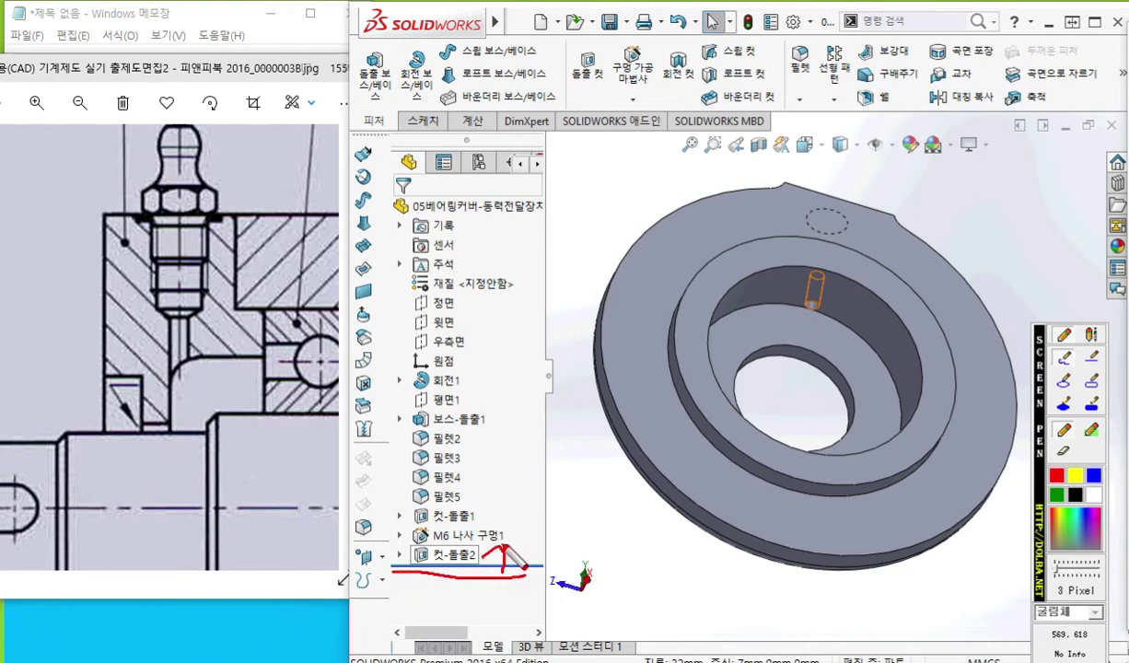
left_click_drag(385, 545, 580, 546)
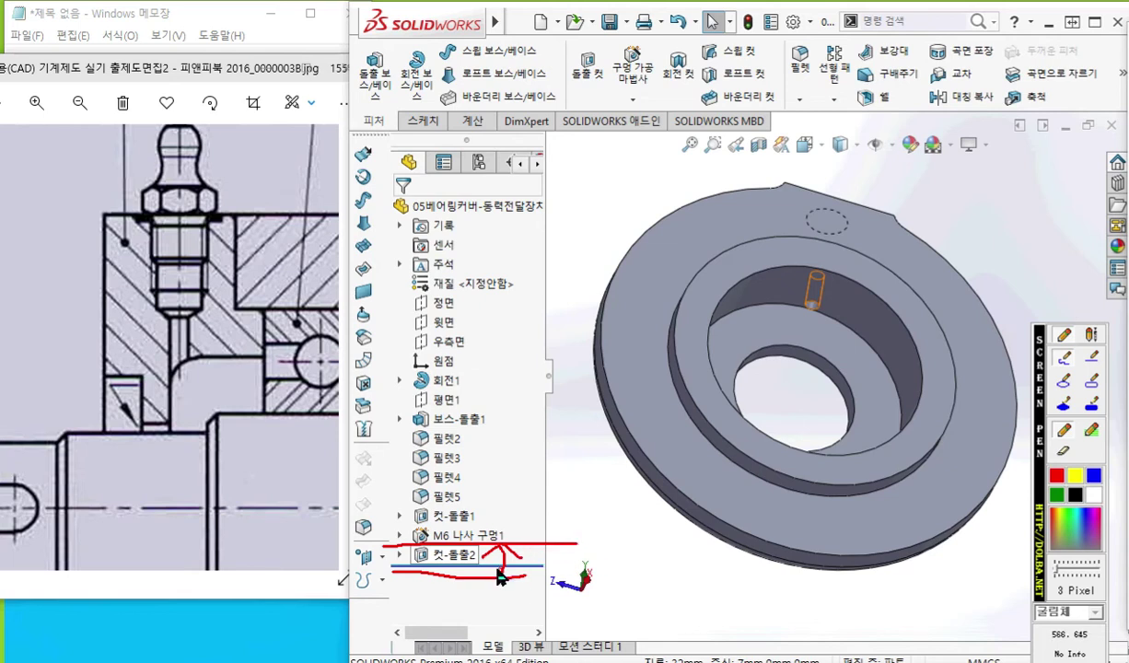
key("F12")
left_click_drag(506, 562, 507, 547)
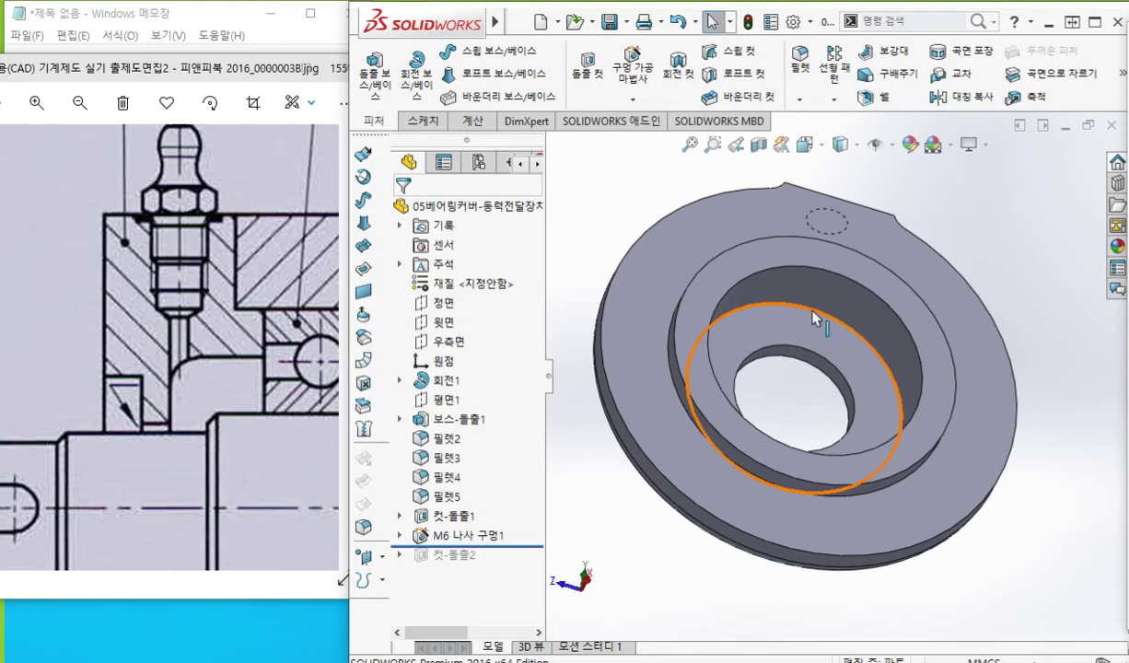
- Fillet the recess floor's circular edge with a 3 mm radius and roll the feature history forward past 컷-돌출2
left_click(812, 313)
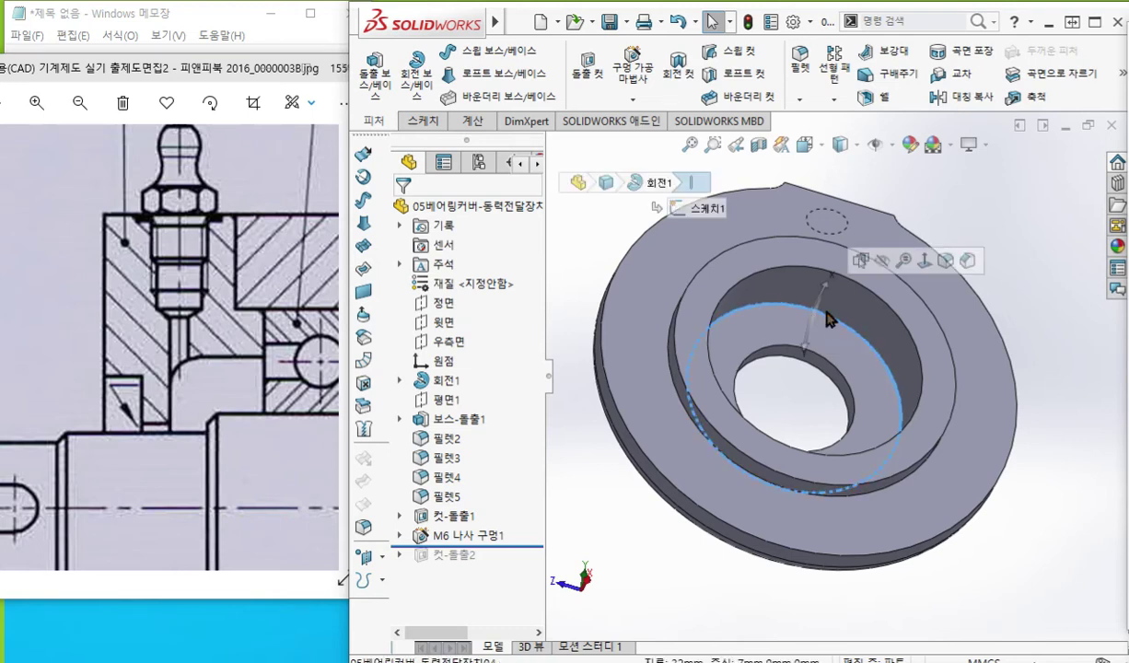
key("f")
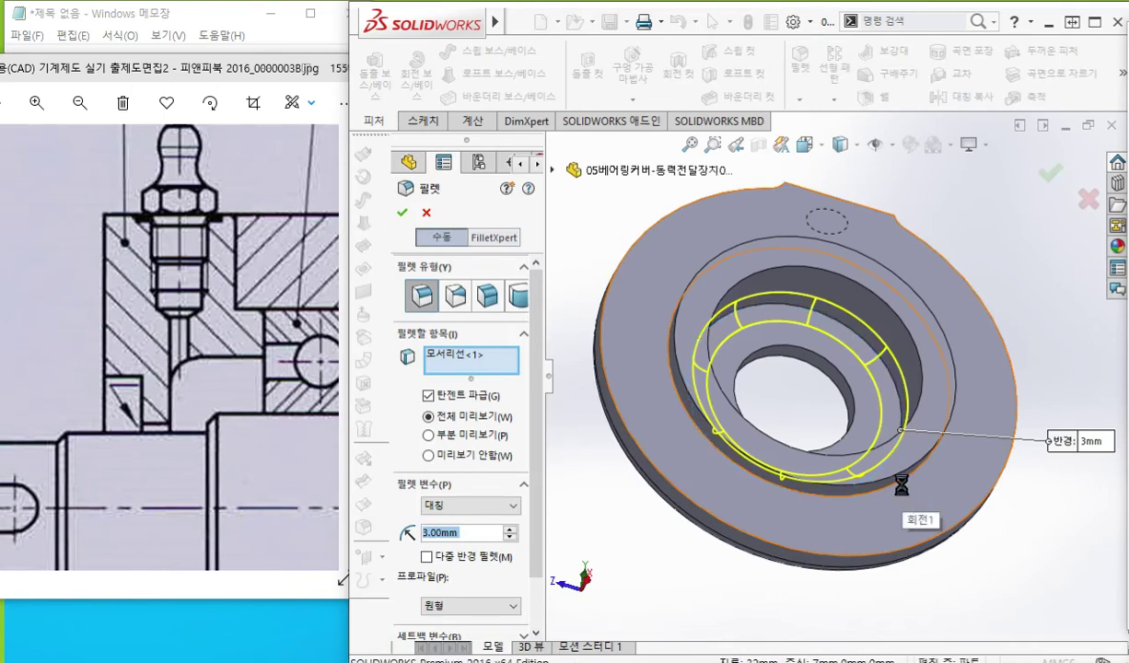
key("Return")
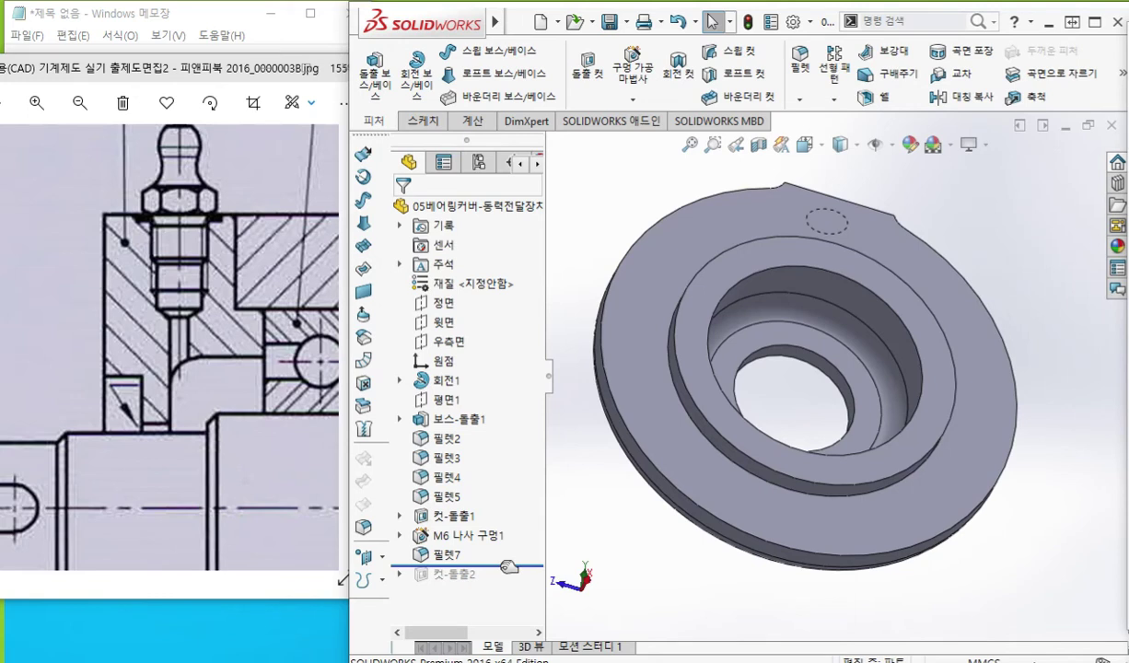
left_click_drag(507, 566, 505, 585)
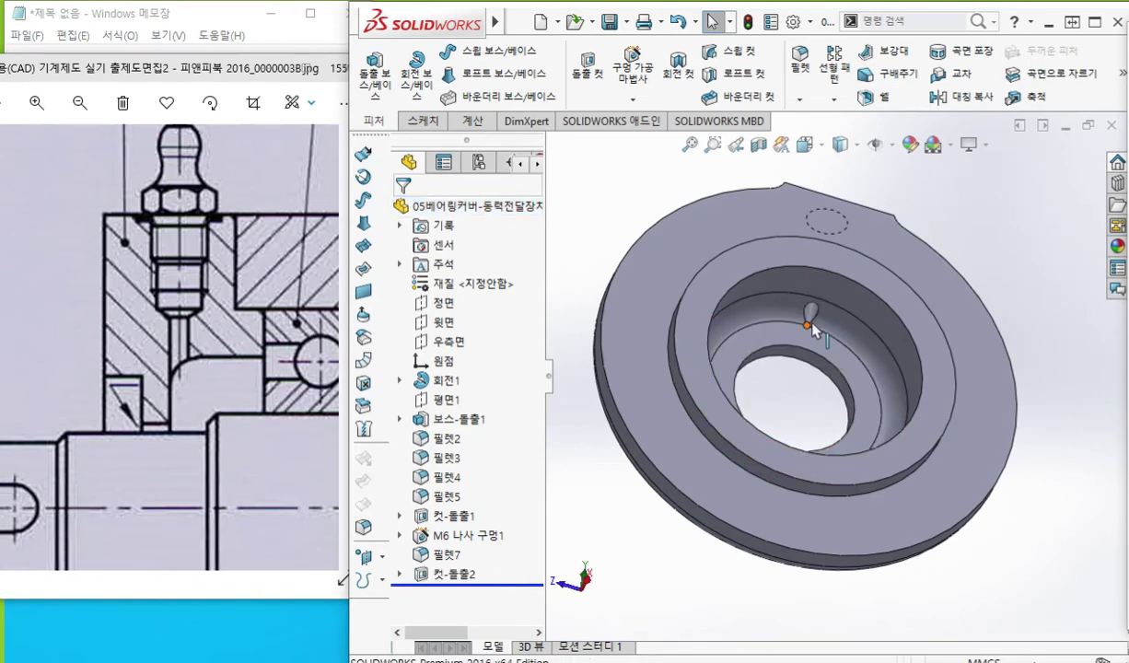
- Compare the cover with the full assembly drawing to examine where the mounting bolts sit, temporarily marking those positions in red
middle_click_drag(733, 354, 939, 451)
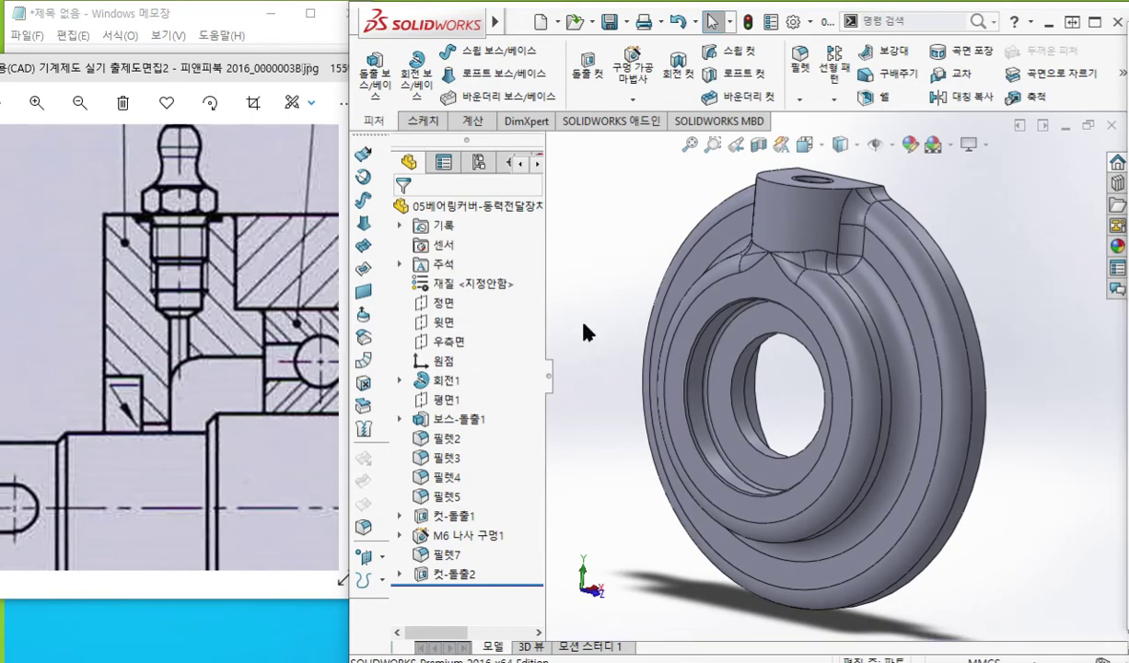
left_click(147, 402)
scroll(147, 402, "down", 6)
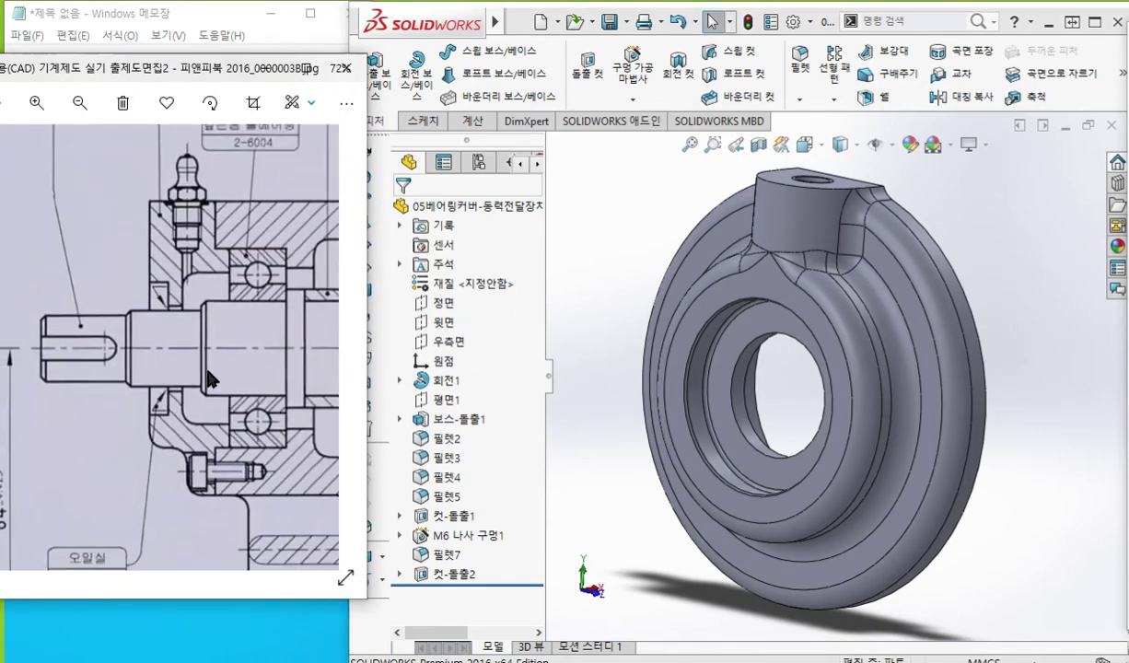
scroll(191, 425, "down", 4)
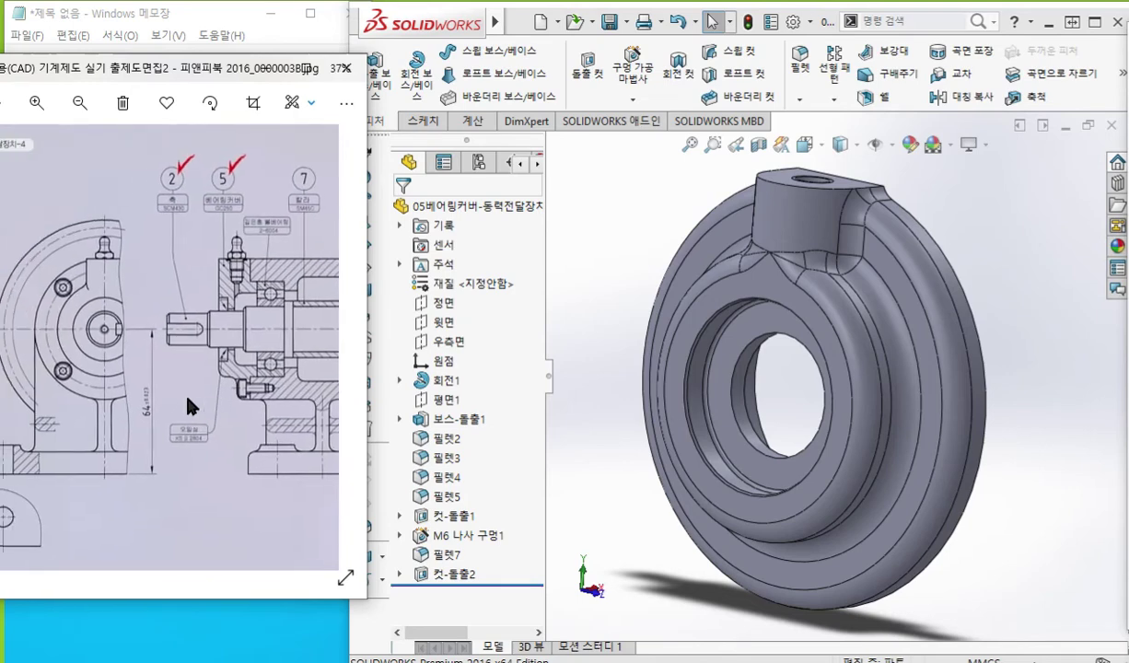
middle_click_drag(616, 428, 782, 461)
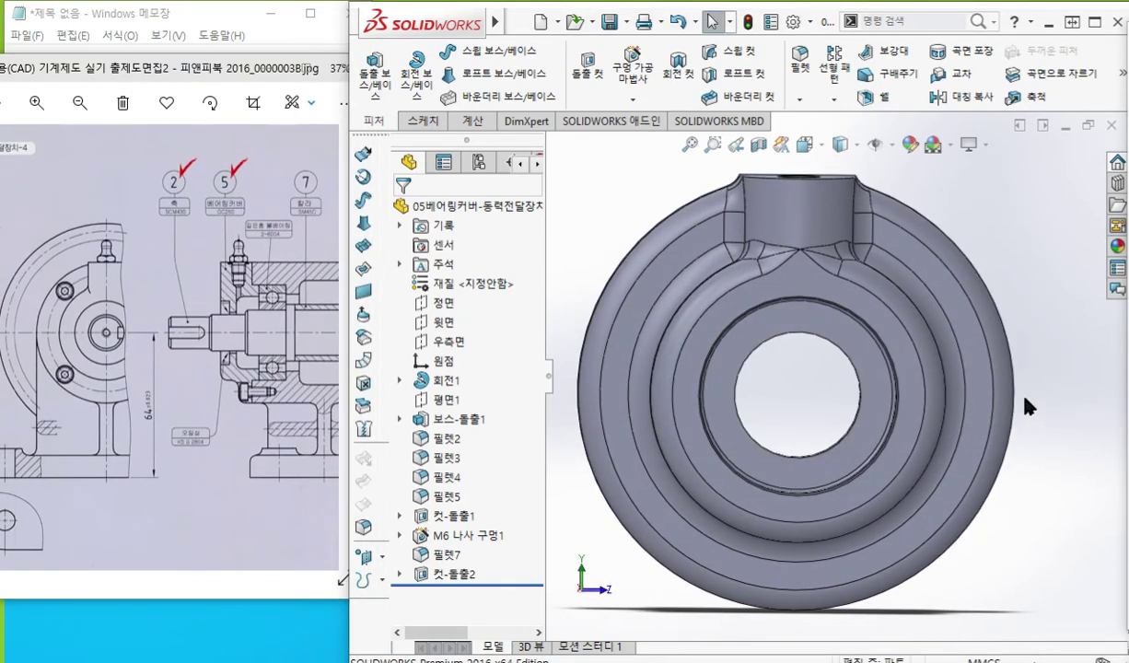
key("F12")
mouse_move(235, 386)
left_mouse_down()
mouse_move(247, 386)
mouse_move(245, 397)
mouse_move(232, 404)
left_mouse_up()
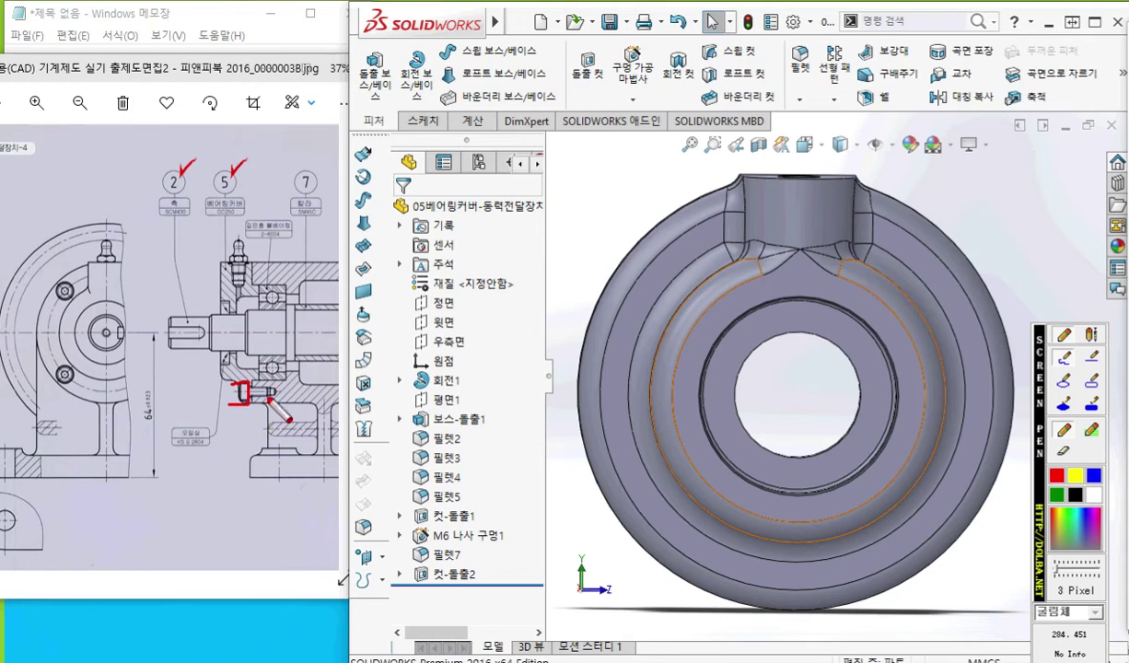
mouse_move(799, 545)
left_mouse_down()
mouse_move(766, 602)
mouse_move(816, 617)
left_mouse_up()
mouse_move(808, 186)
left_mouse_down()
mouse_move(785, 228)
mouse_move(821, 230)
left_mouse_up()
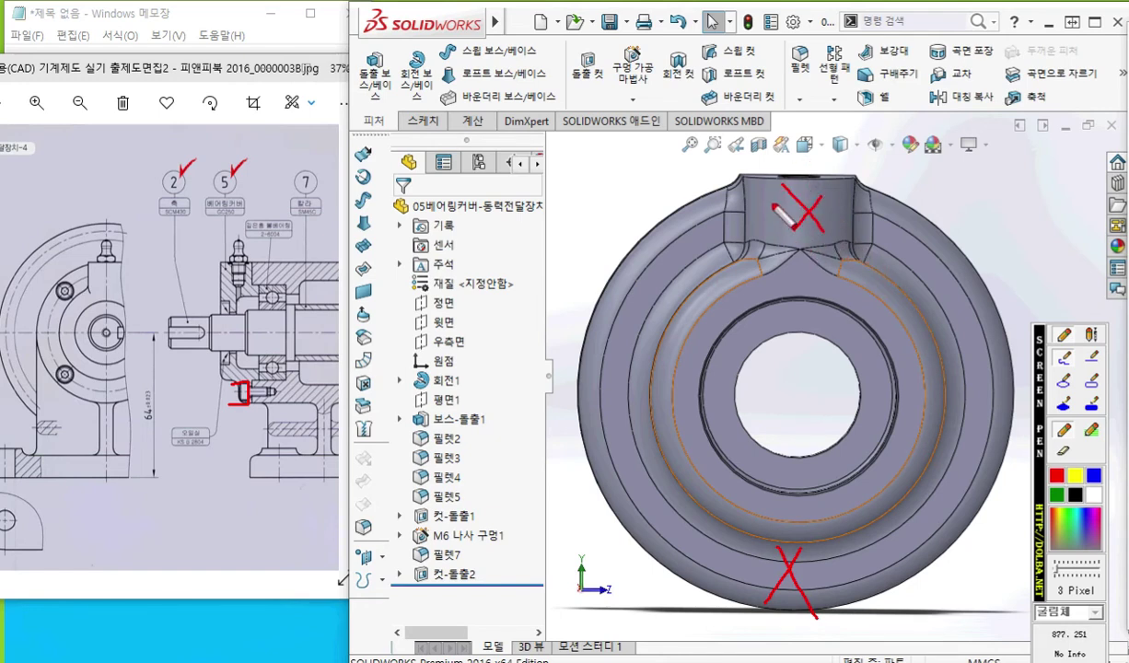
mouse_move(88, 300)
left_mouse_down()
mouse_move(41, 305)
mouse_move(78, 321)
left_mouse_up()
mouse_move(76, 381)
left_mouse_down()
mouse_move(52, 394)
mouse_move(75, 385)
left_mouse_up()
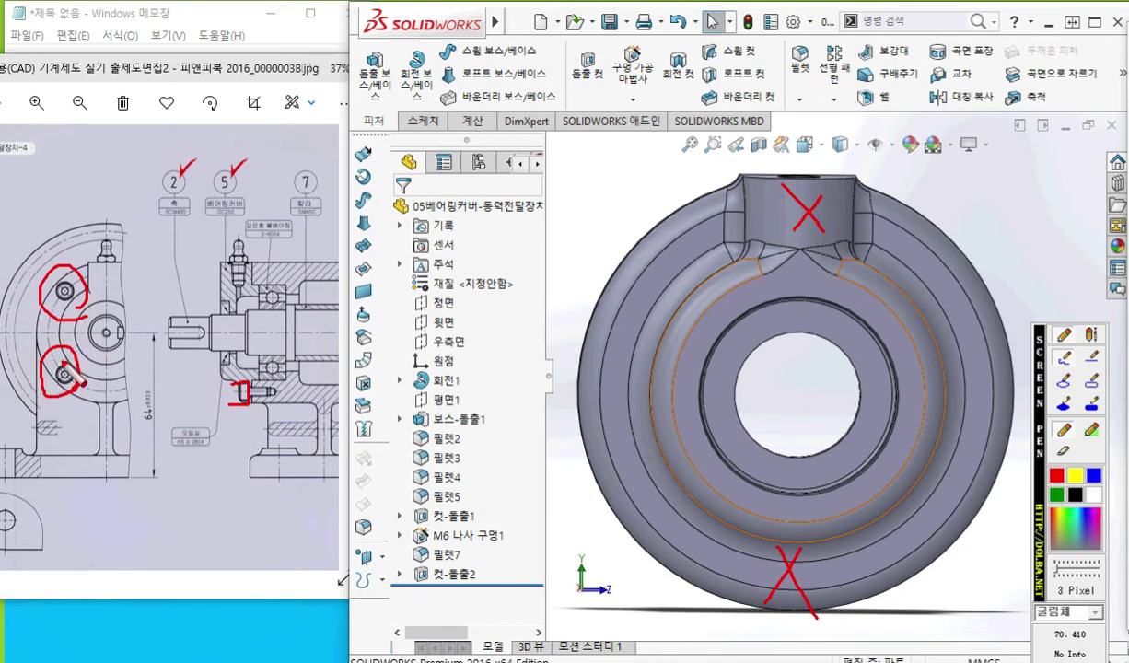
key("Escape")
- Start a sketch on the flange's flat ring-shaped outer face
left_click(679, 258)
middle_click_drag(964, 390, 923, 417)
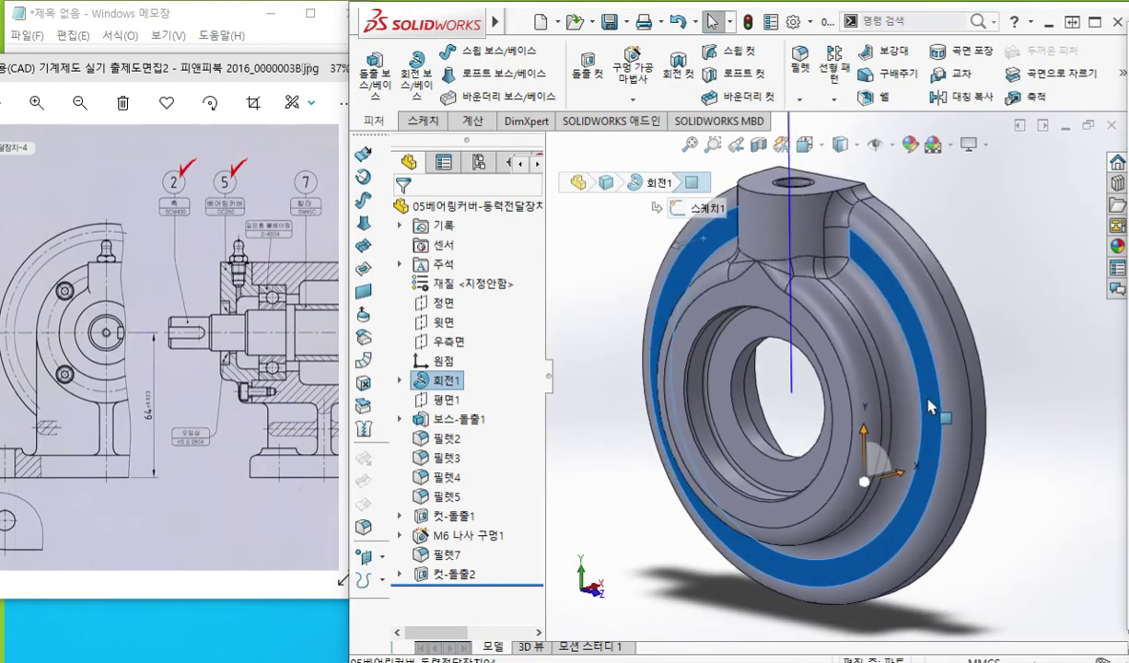
key("F9")
left_click_drag(238, 373, 258, 440)
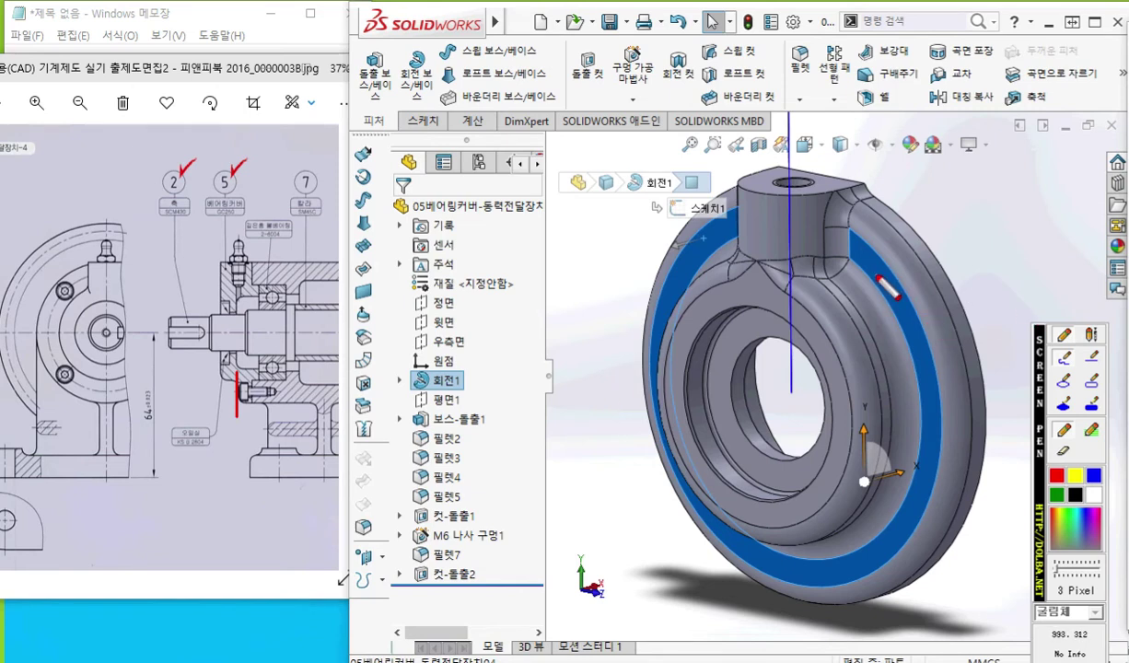
right_click(882, 177)
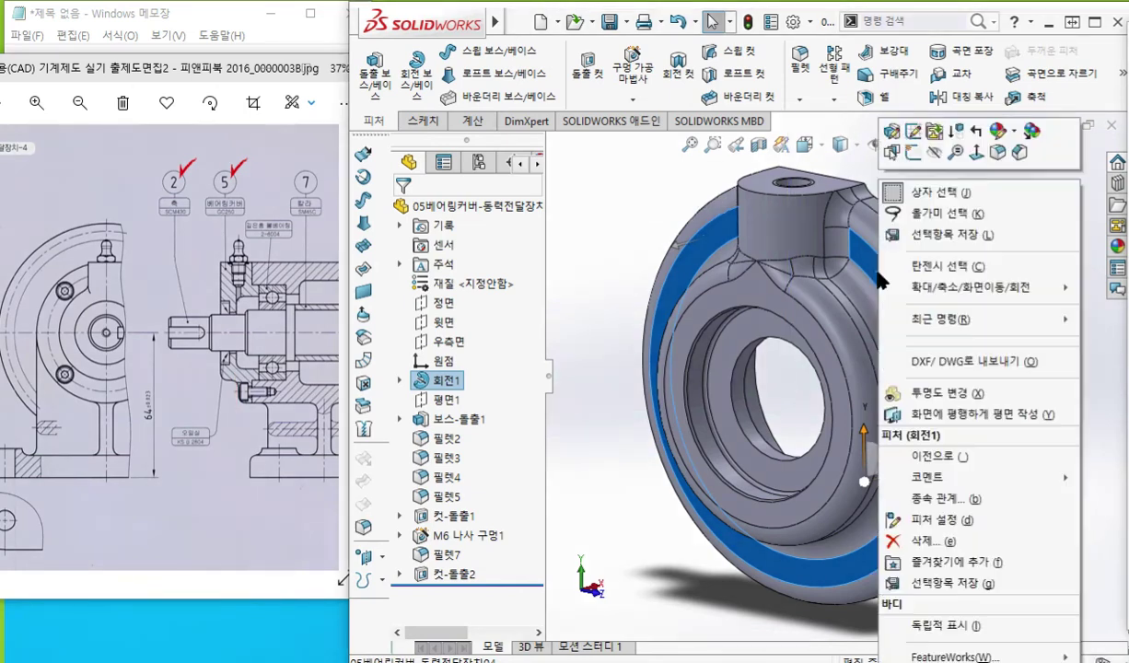
left_click(914, 154)
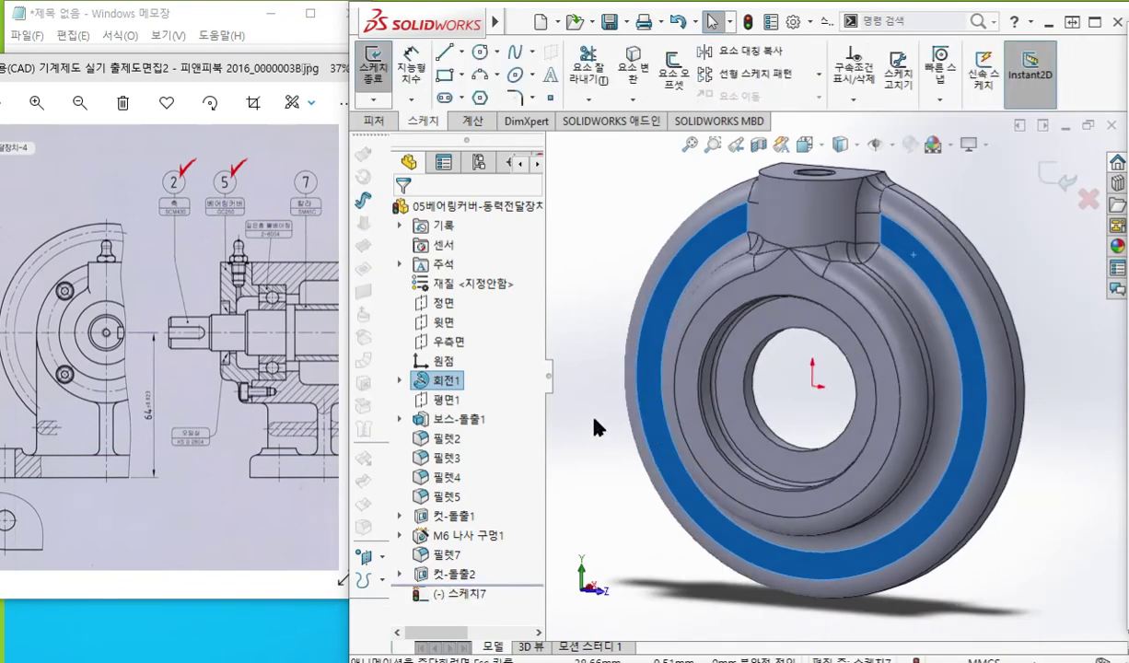
left_click(600, 329)
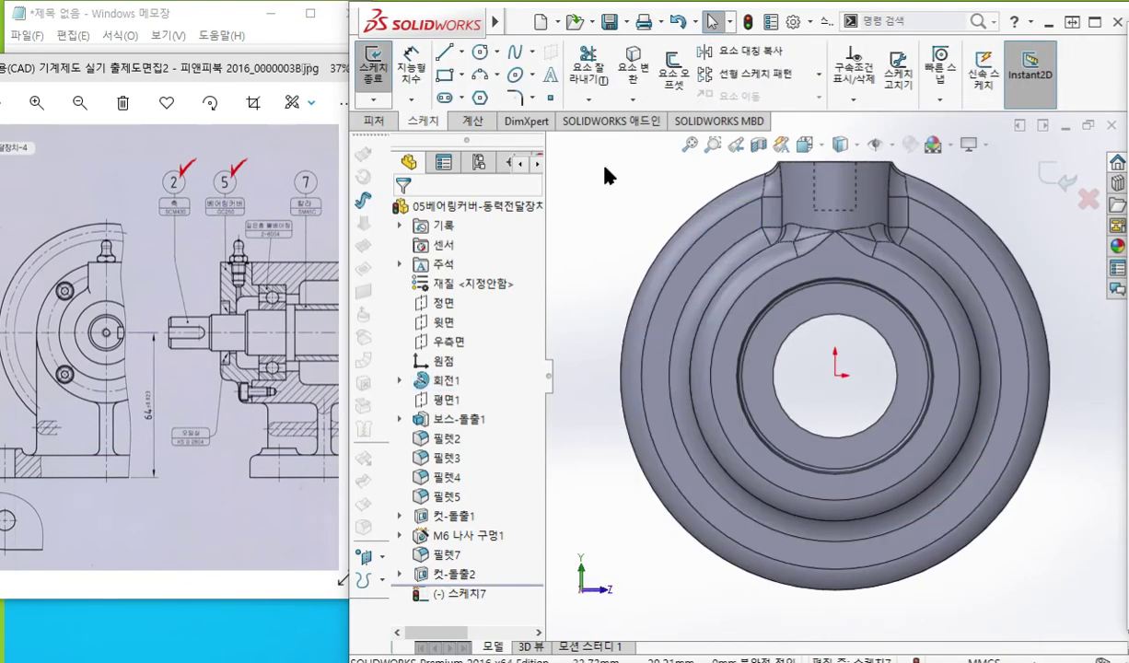
right_click(580, 241)
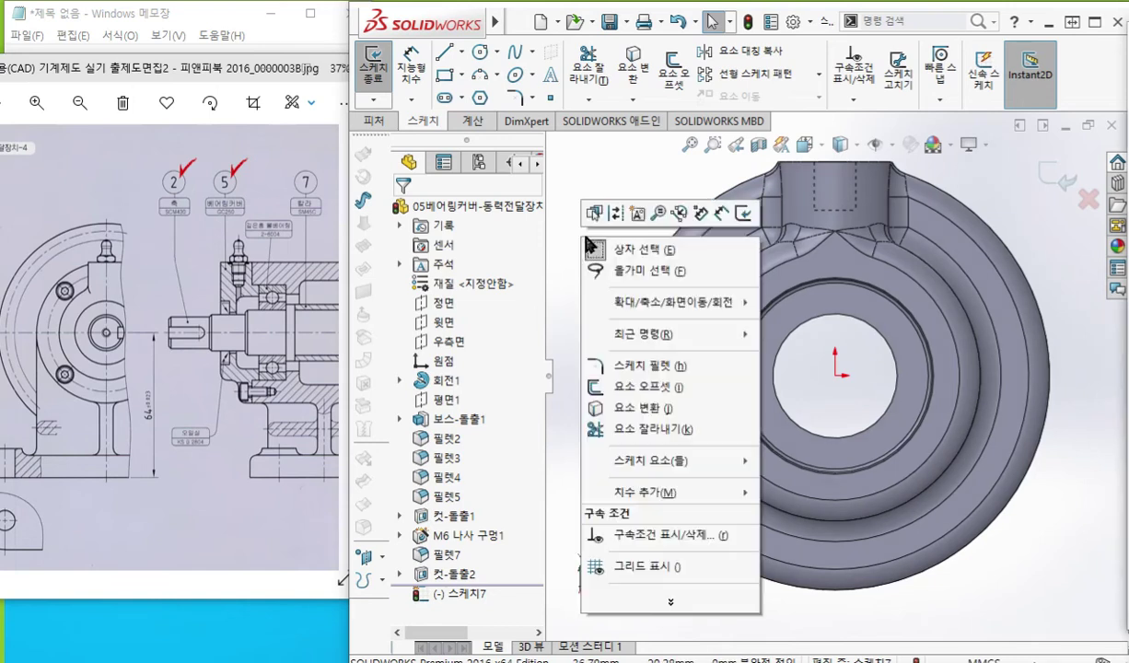
- Draw a circle of about 26.09 mm radius centred on the origin and make it construction geometry (보조선)
left_click(477, 55)
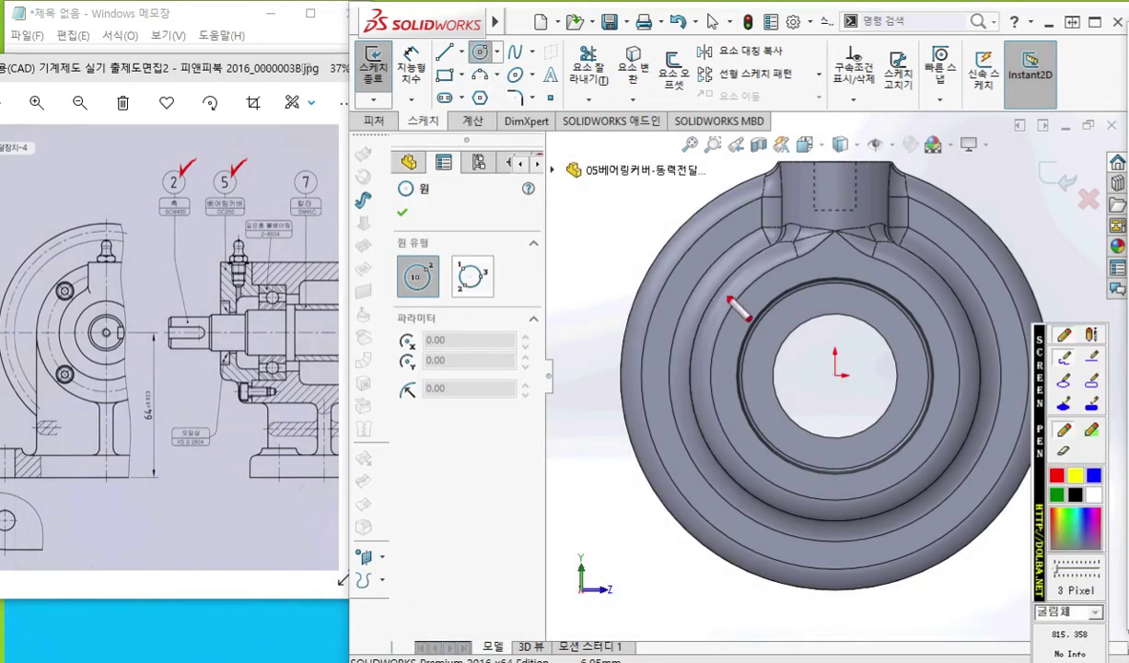
mouse_move(724, 235)
left_mouse_down()
mouse_move(661, 369)
mouse_move(695, 502)
mouse_move(874, 529)
mouse_move(989, 437)
mouse_move(966, 256)
mouse_move(742, 204)
mouse_move(718, 235)
left_mouse_up()
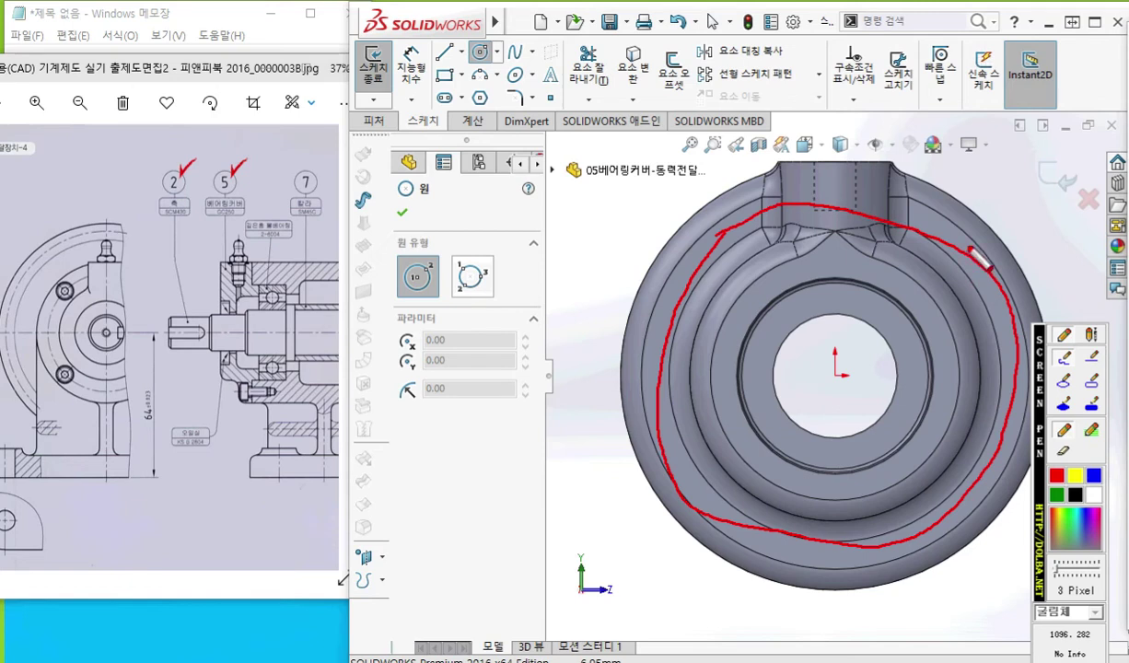
mouse_move(946, 249)
left_mouse_down()
mouse_move(781, 443)
mouse_move(737, 520)
left_mouse_up()
mouse_move(727, 464)
left_mouse_down()
mouse_move(735, 516)
mouse_move(774, 496)
left_mouse_up()
mouse_move(907, 260)
left_mouse_down()
mouse_move(939, 244)
mouse_move(951, 300)
left_mouse_up()
mouse_move(770, 331)
left_mouse_down()
mouse_move(761, 375)
mouse_move(784, 328)
left_mouse_up()
mouse_move(833, 382)
left_mouse_down()
mouse_move(711, 357)
mouse_move(728, 364)
mouse_move(699, 405)
mouse_move(753, 419)
left_mouse_up()
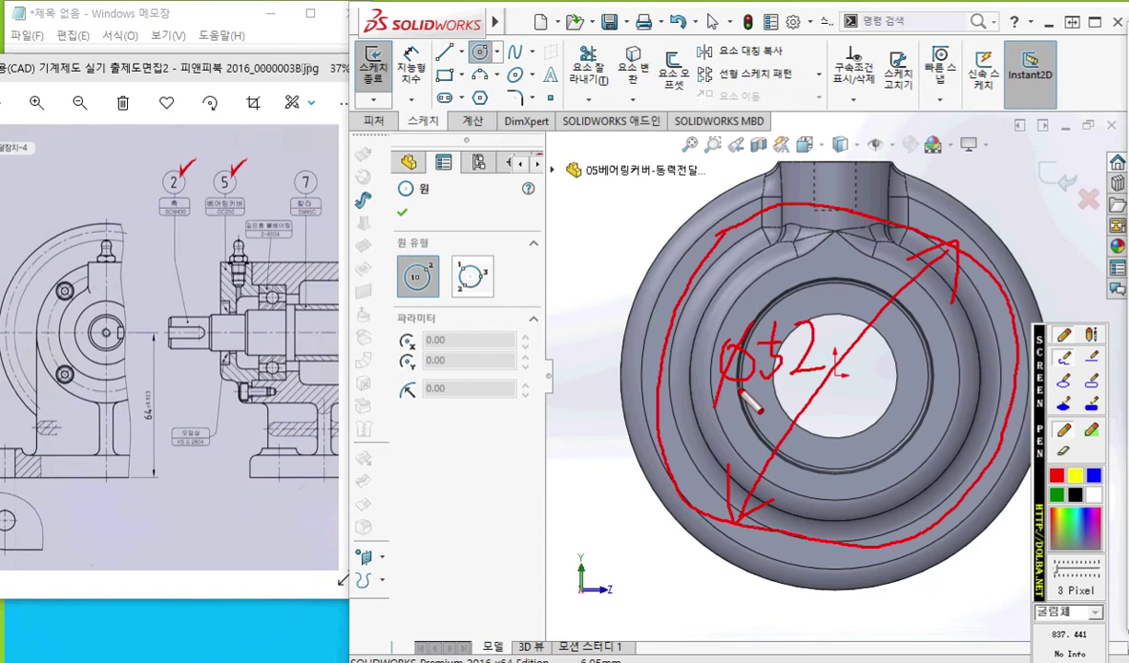
right_click(750, 402)
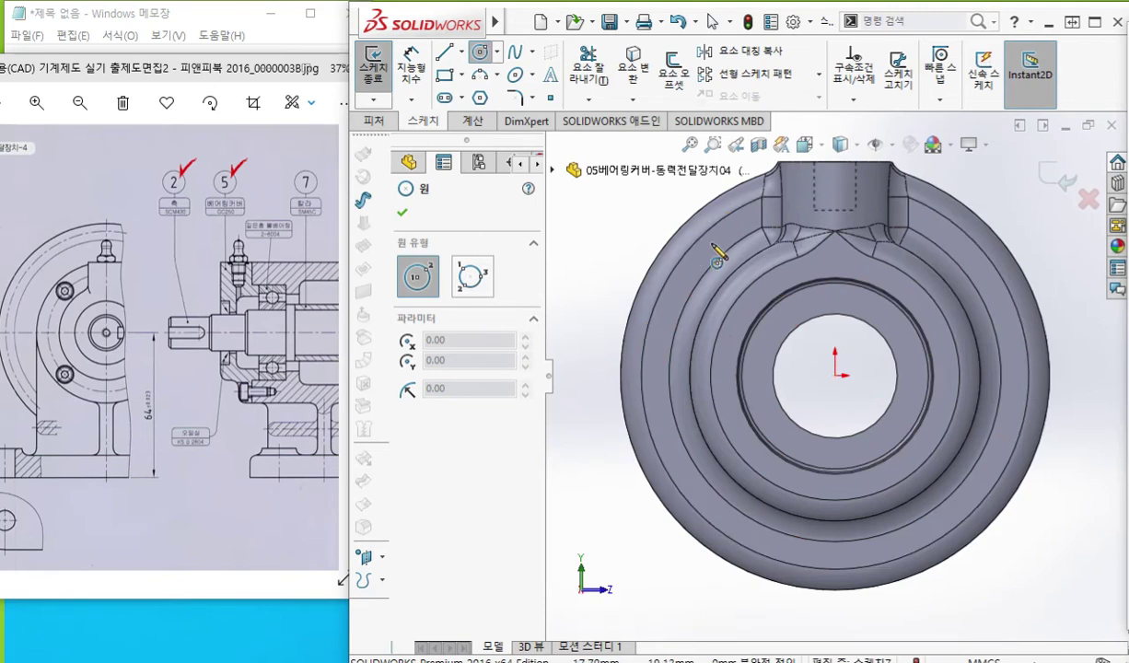
left_click(835, 376)
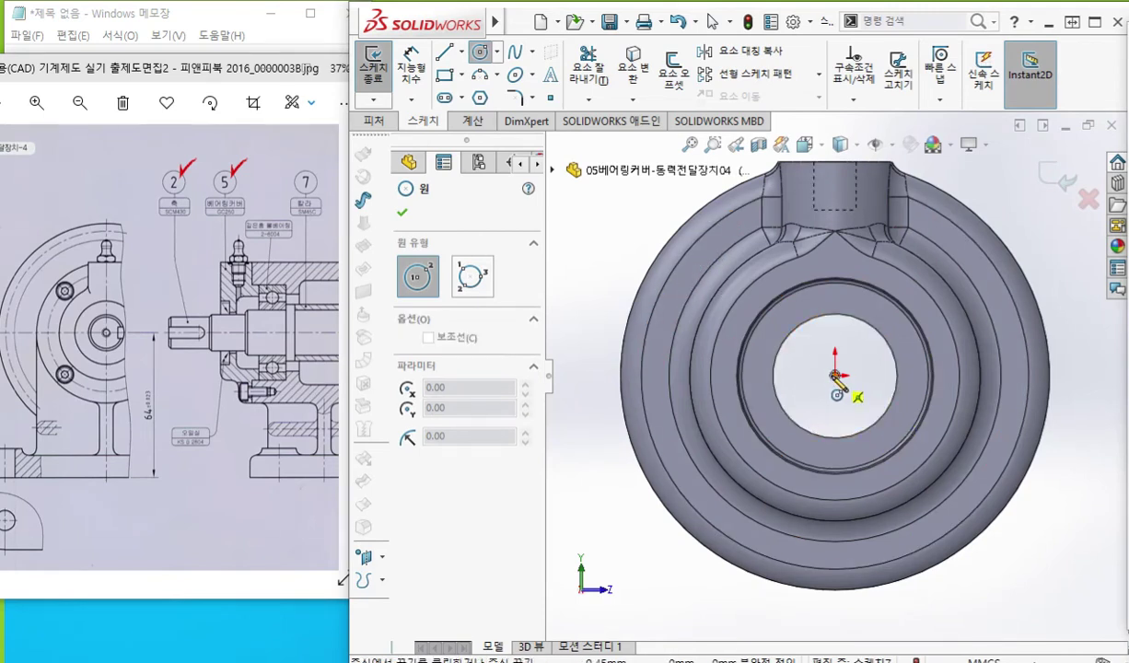
left_click(664, 428)
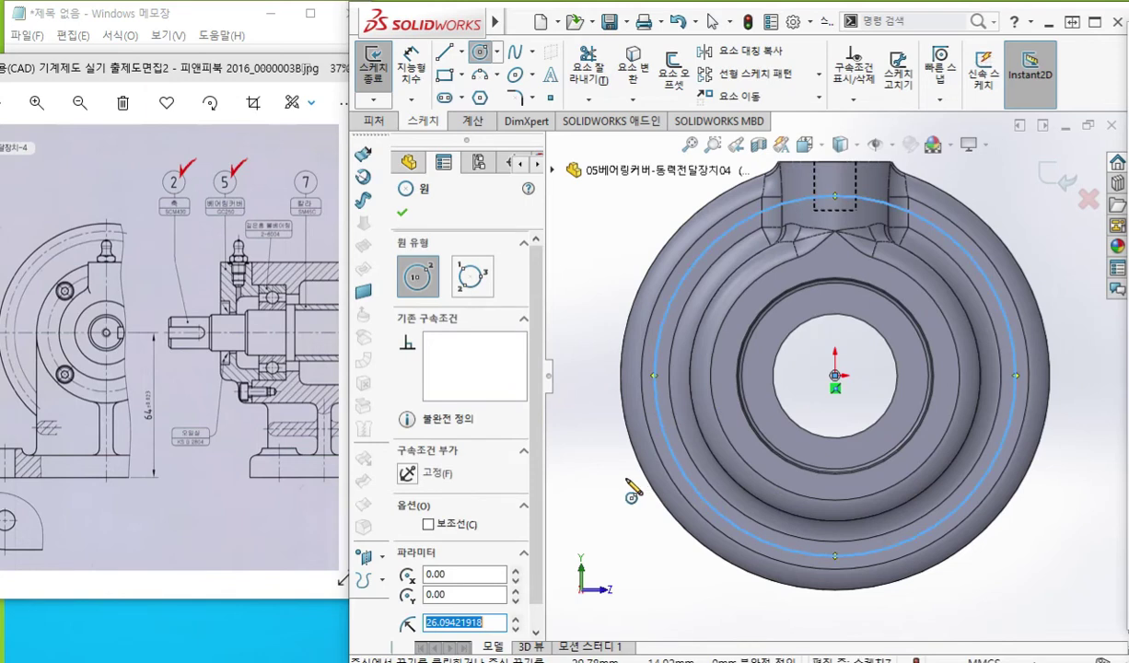
left_click(426, 525)
- Dimension the construction circle's diameter and set it to 52 mm
right_click(594, 414)
left_click(761, 402)
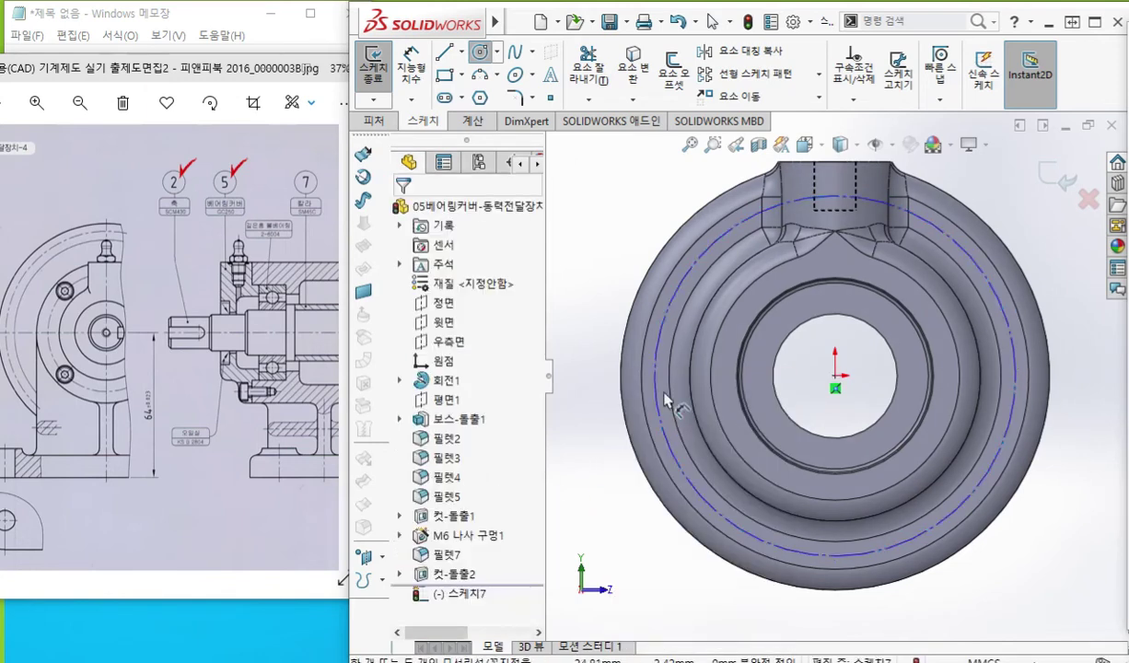
key("d")
left_click(664, 411)
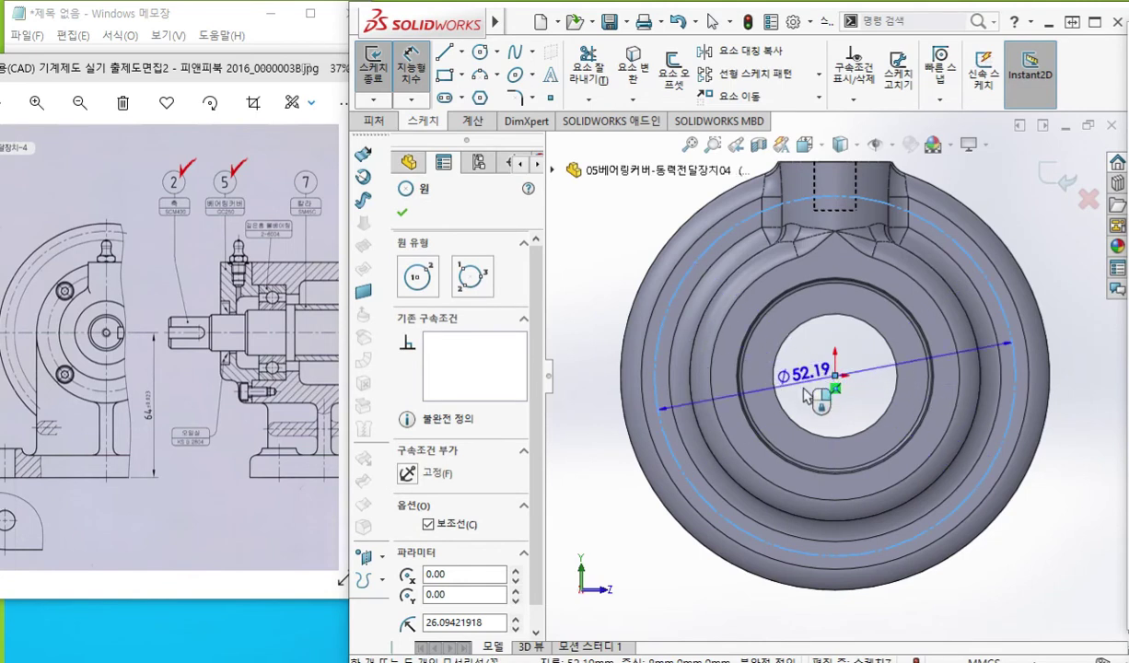
left_click(806, 405)
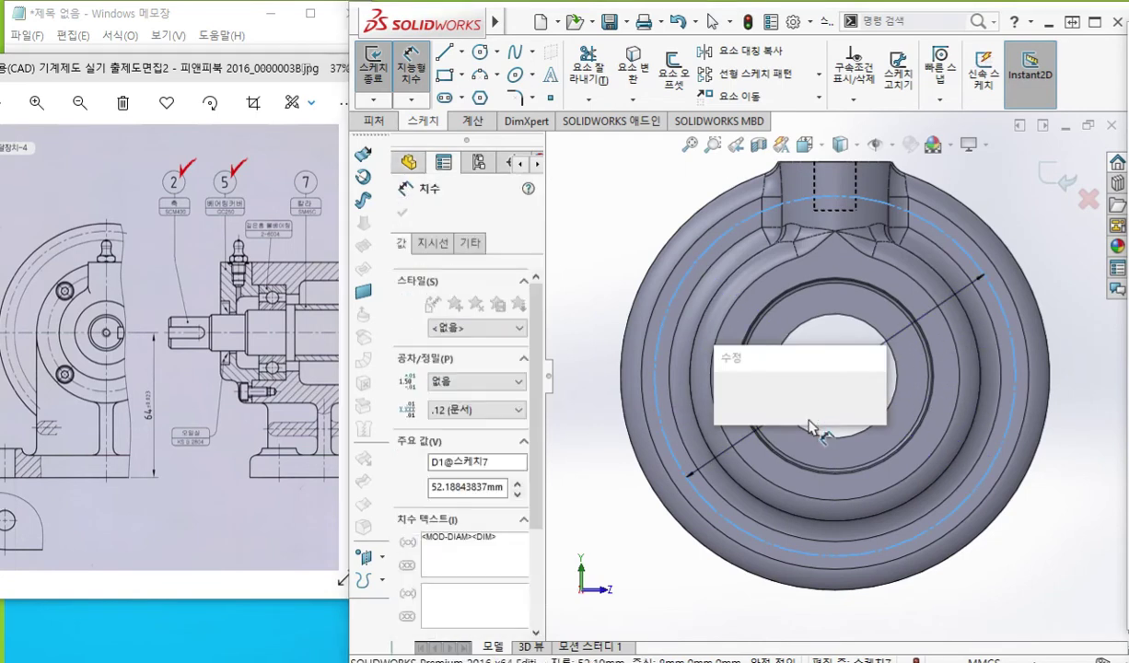
type("52.19")
key("Return")
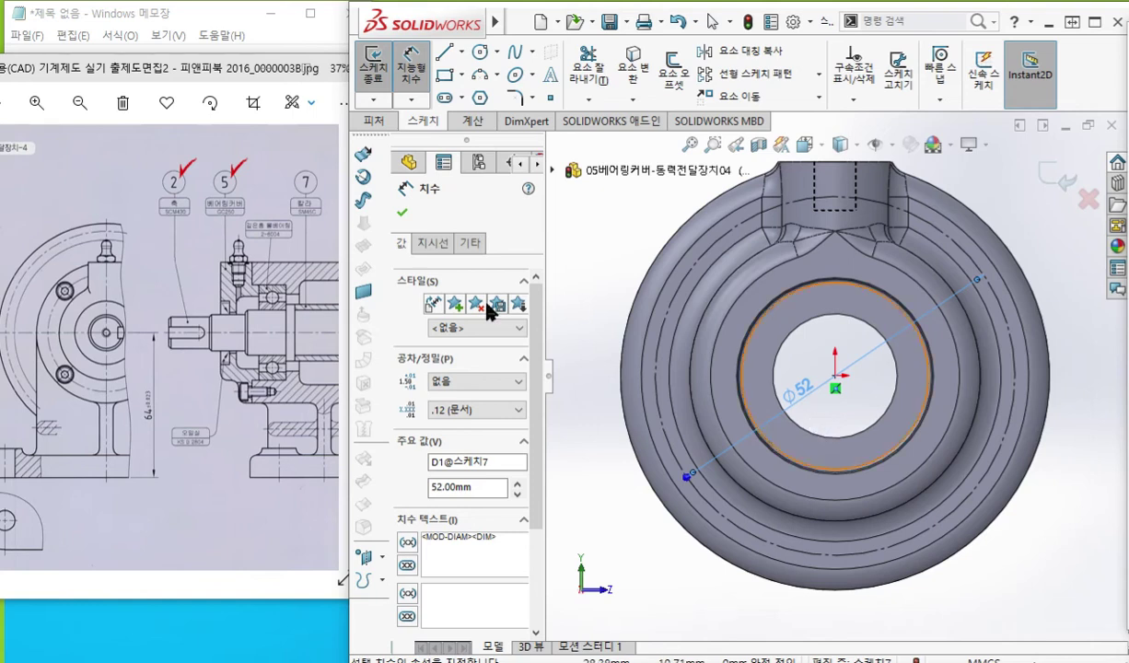
left_click(593, 355)
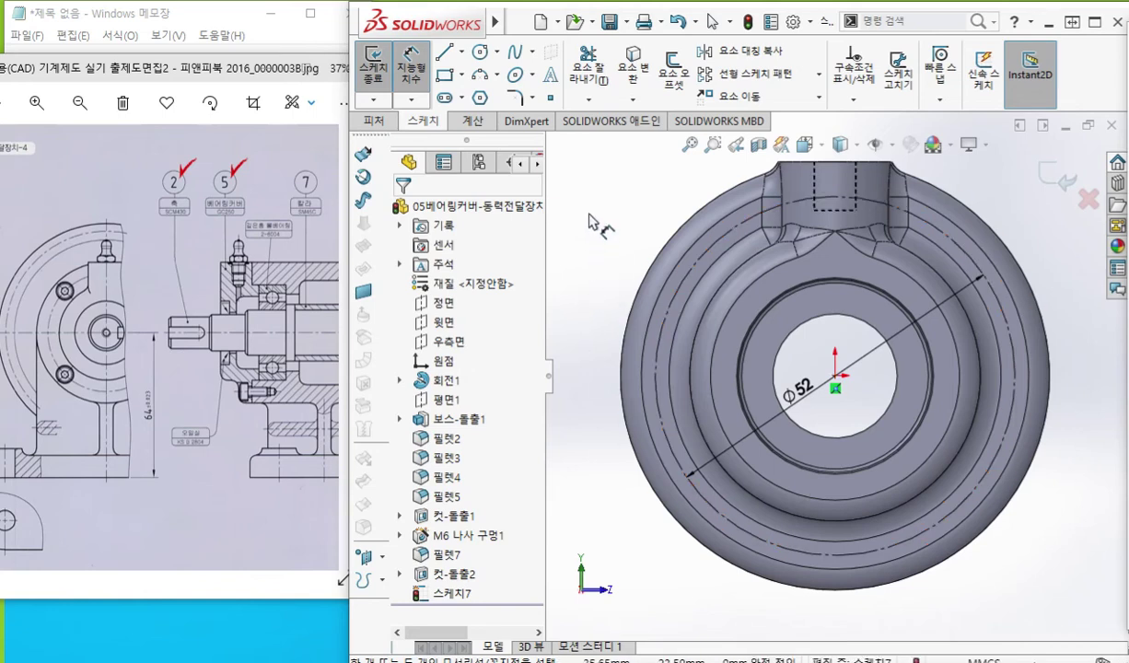
- Temporarily mark in red the centreline route from the circle's lowest point through the origin to the lower-left bolt position
key("ctrl+F1")
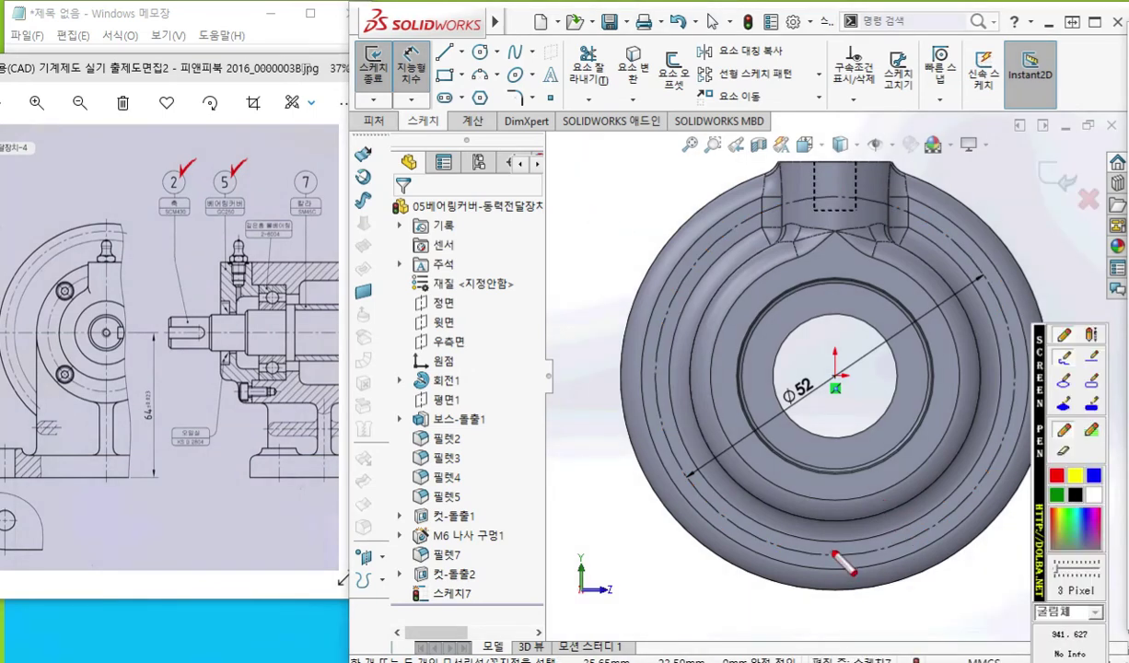
mouse_move(835, 549)
left_mouse_down()
mouse_move(821, 559)
mouse_move(830, 571)
mouse_move(847, 558)
left_mouse_up()
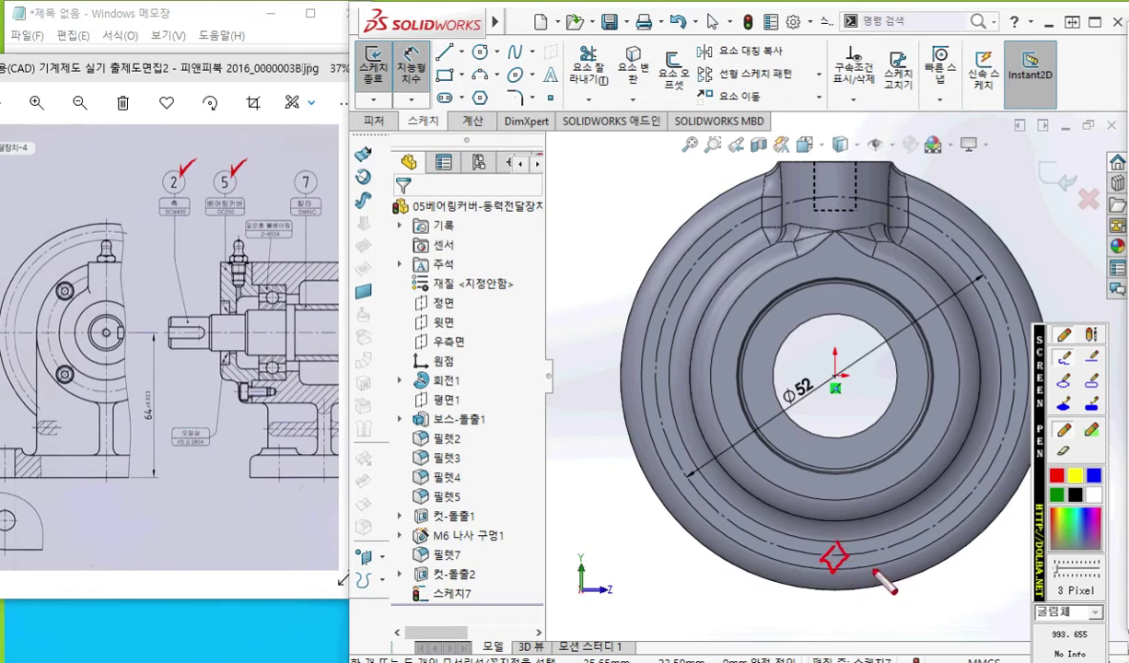
mouse_move(836, 550)
left_mouse_down()
mouse_move(834, 364)
mouse_move(842, 370)
mouse_move(710, 509)
mouse_move(717, 536)
mouse_move(732, 529)
mouse_move(736, 547)
mouse_move(725, 534)
mouse_move(761, 543)
left_mouse_up()
left_click_drag(869, 541, 871, 542)
left_click_drag(684, 536, 699, 569)
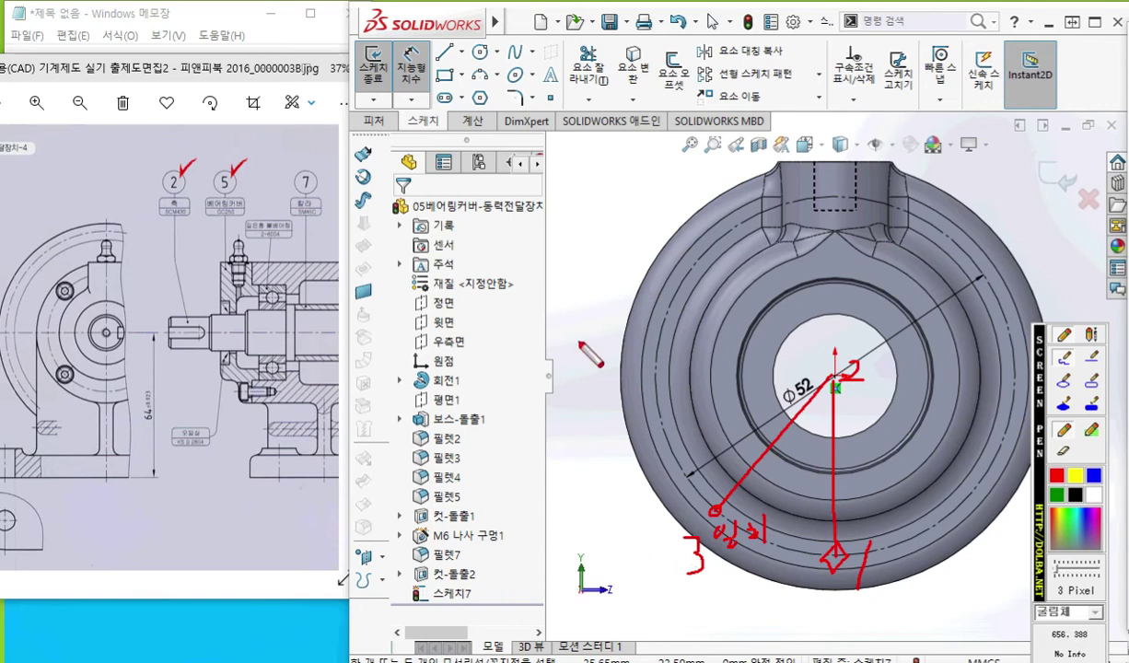
key("Escape")
- Draw connected centrelines from the construction circle's lowest point up to the origin, then diagonally down to the circle's lower-left side
left_click(461, 53)
left_click(460, 113)
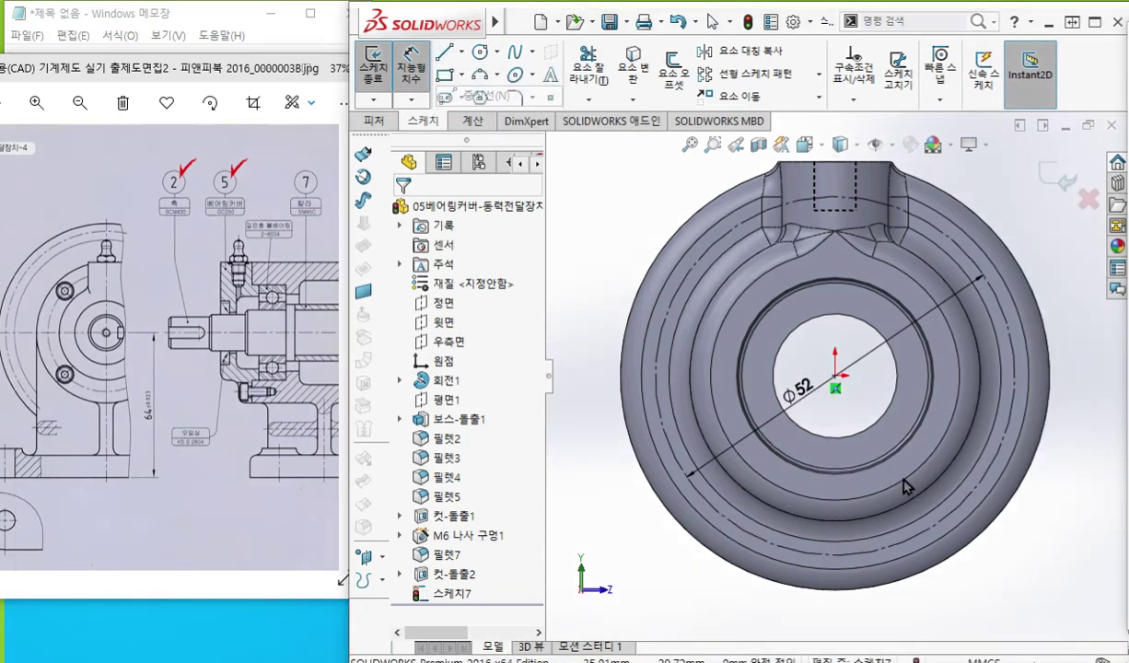
left_click(834, 555)
left_click(834, 374)
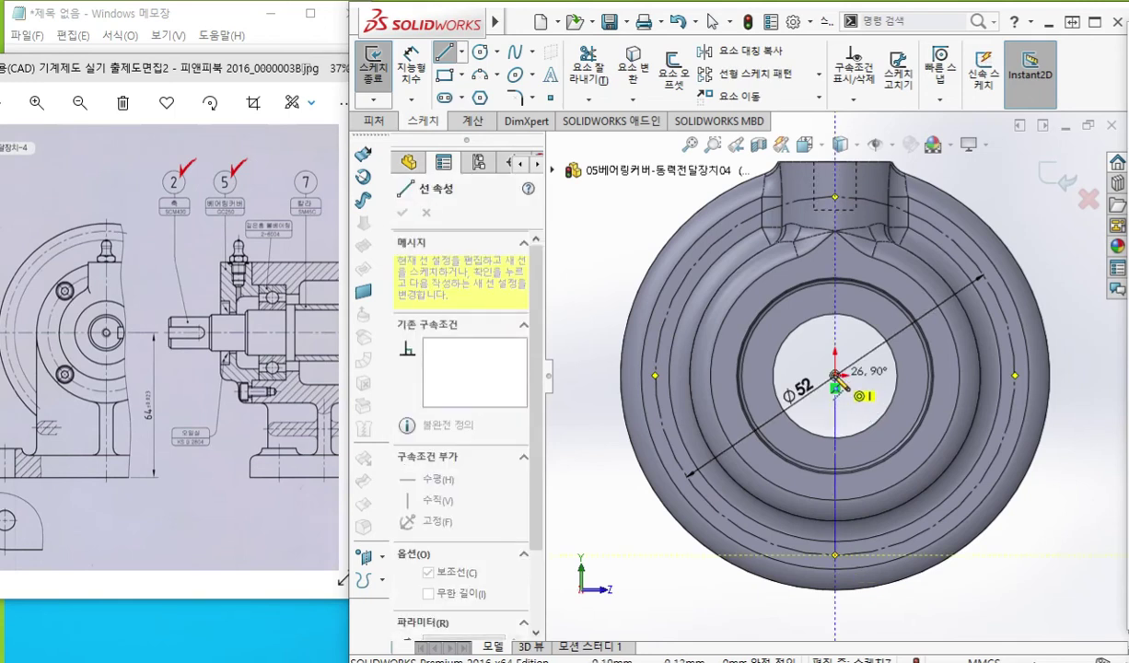
left_click(710, 508)
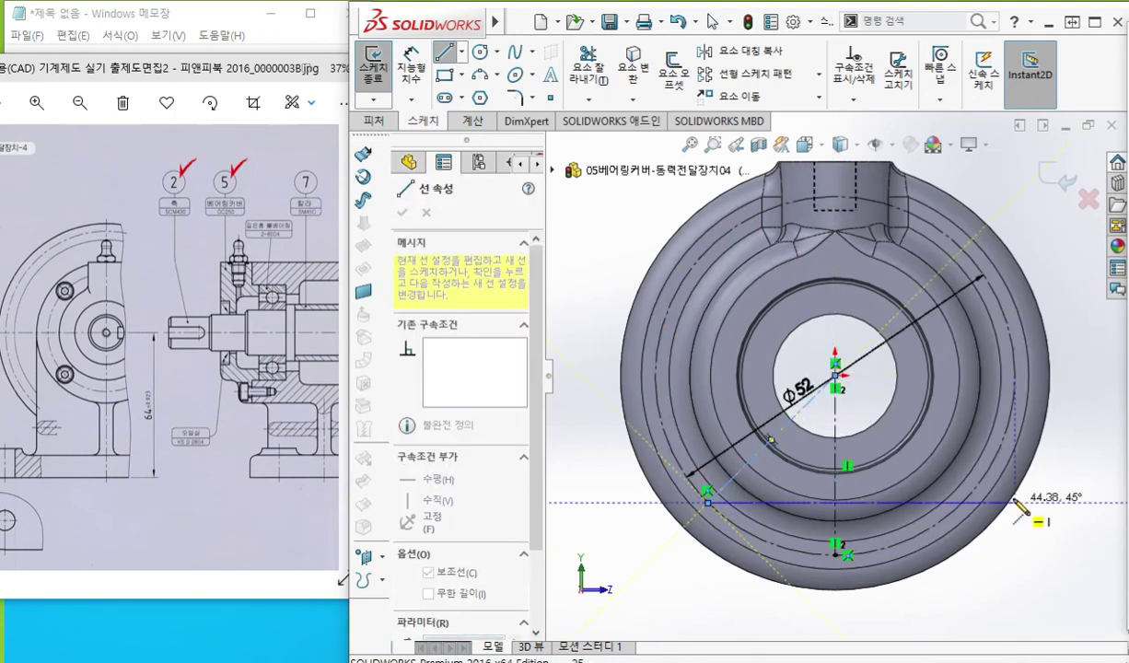
right_click(1013, 571)
left_click(997, 456)
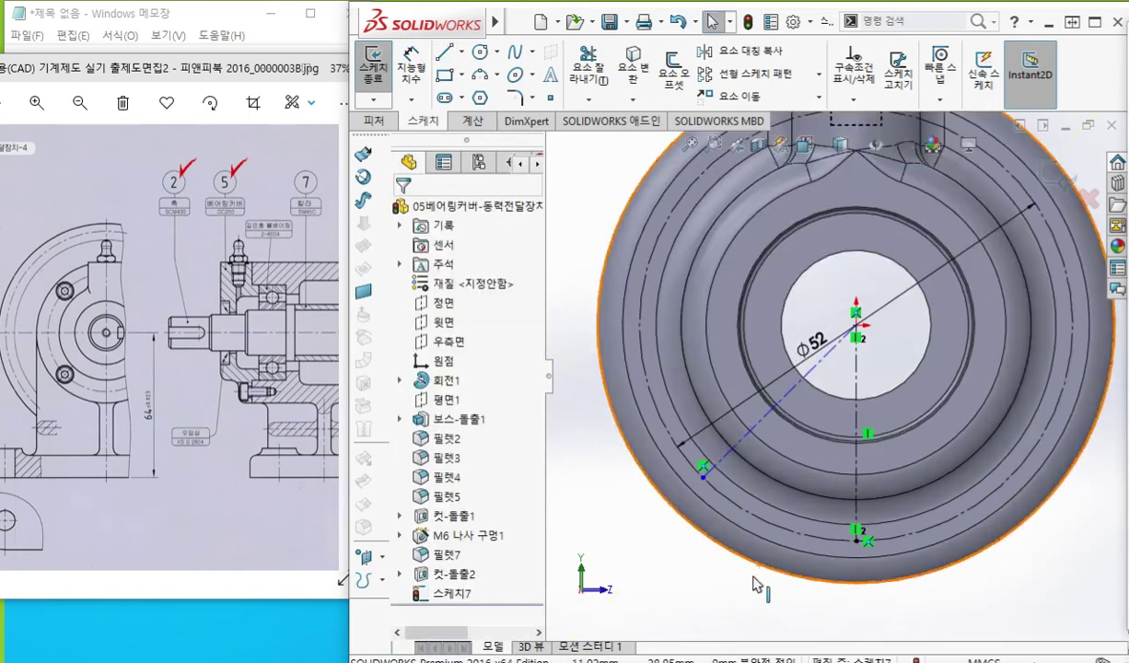
- Dimension the angle between the diagonal and vertical centrelines as 45° and close the sketch
scroll(787, 594, "down", 4)
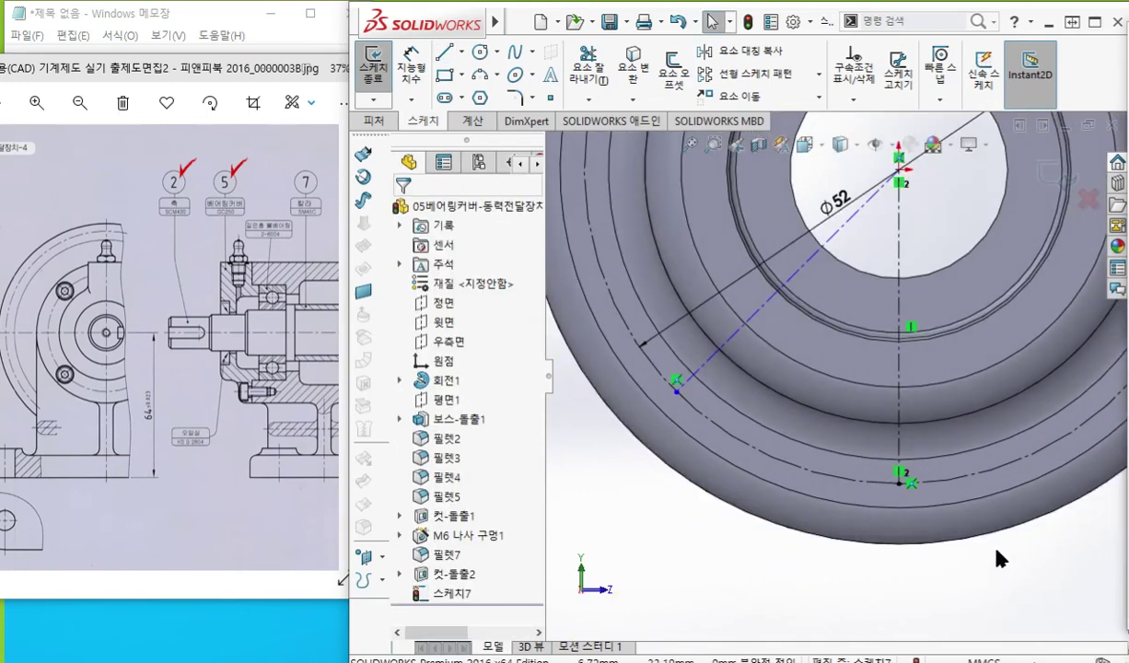
right_click(951, 520)
left_click(1088, 258)
left_click(734, 332)
left_click(899, 364)
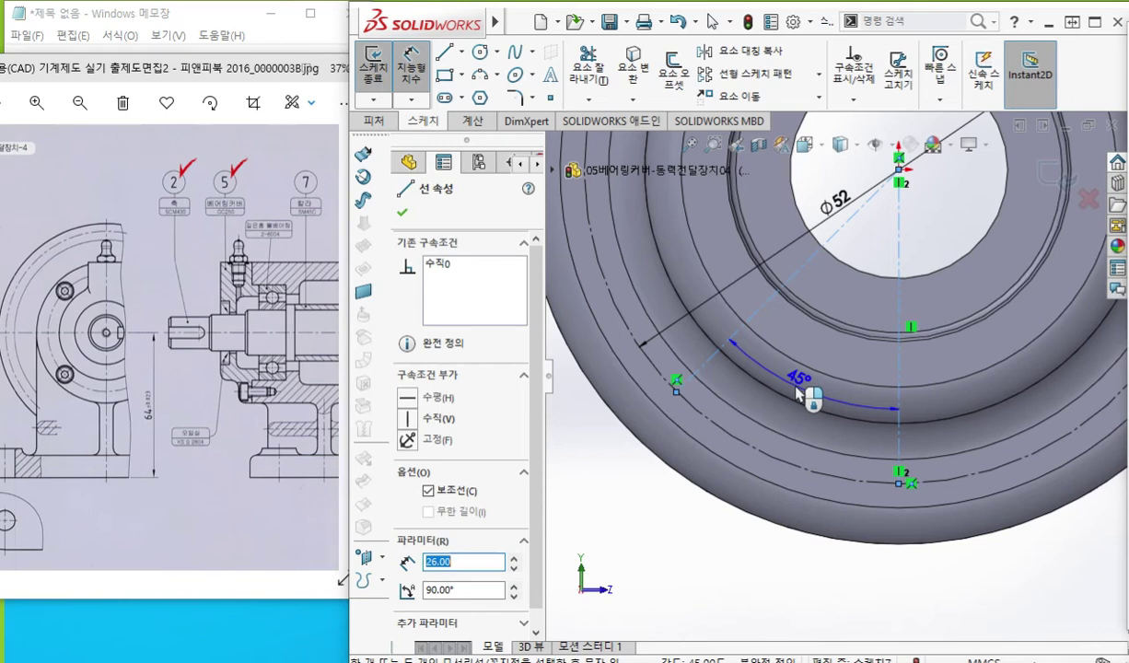
left_click(809, 433)
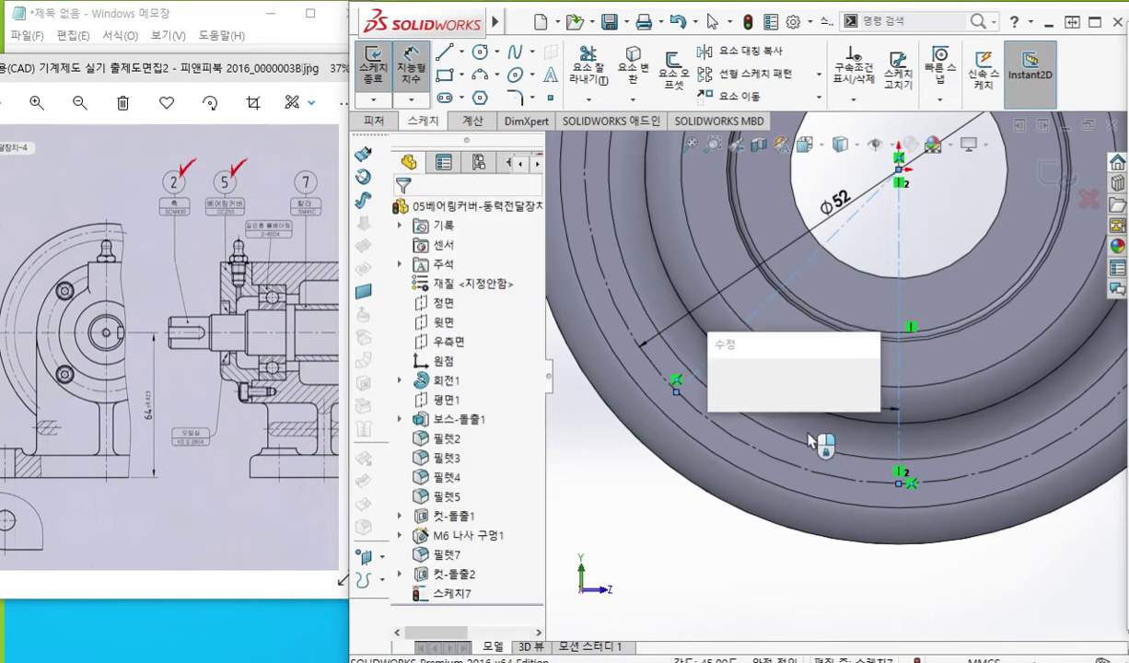
type("45")
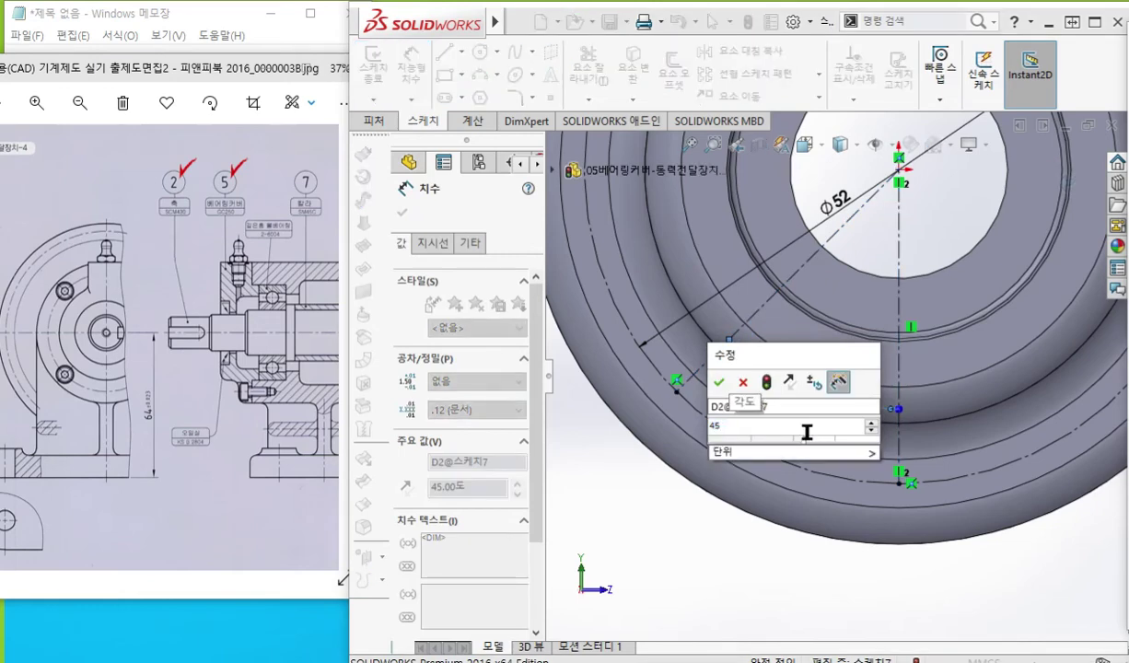
key("Return")
key("Escape")
scroll(797, 478, "up", 3)
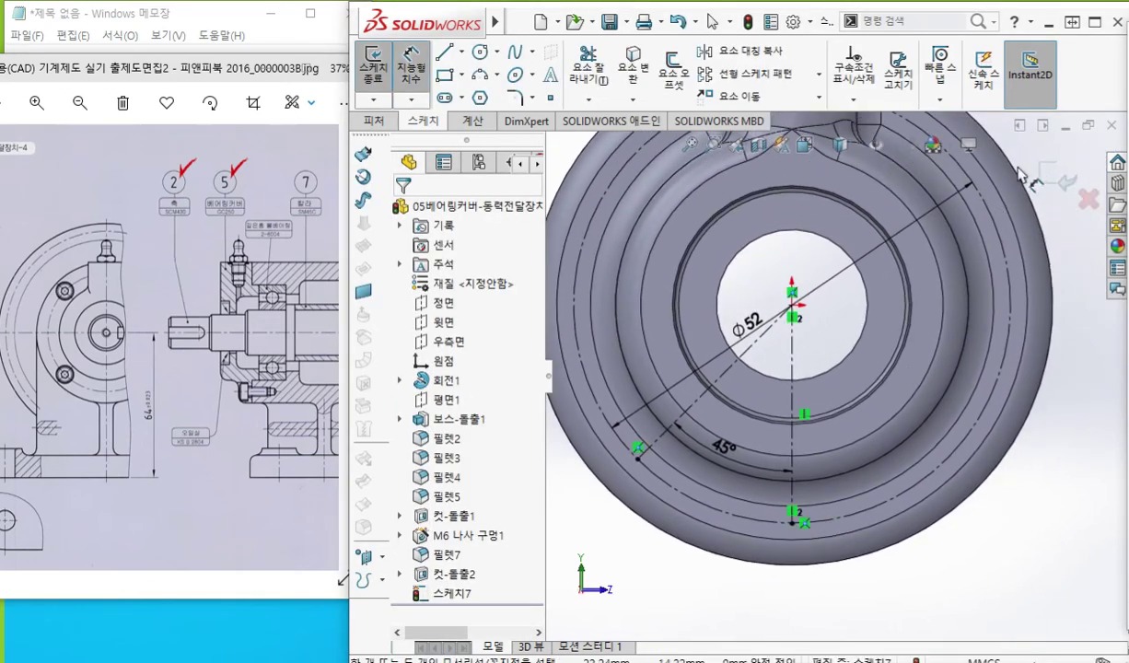
left_click(1058, 175)
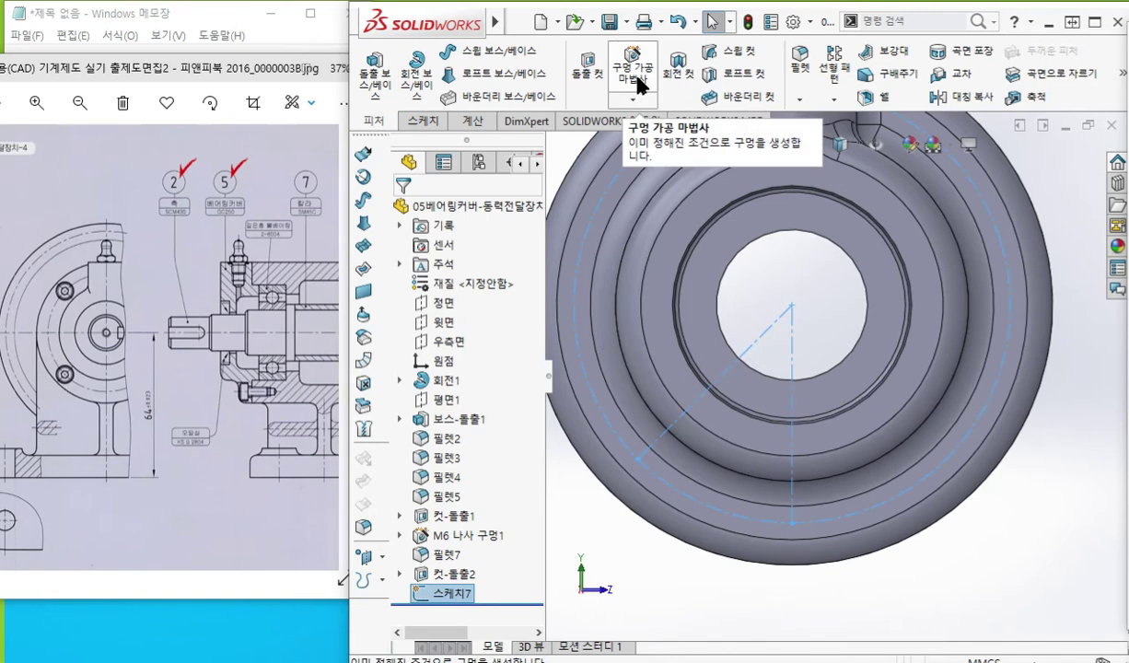
- Show the model in the hidden-lines-removed display style (은선 제거) and clear the sketch selection
mouse_move(840, 145)
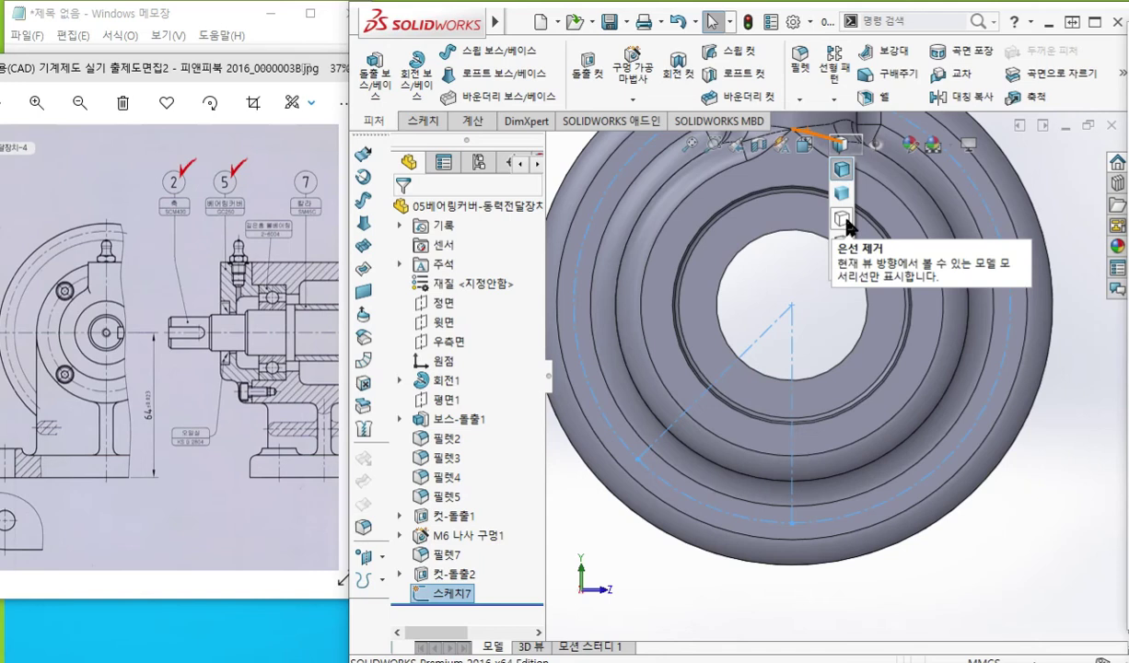
left_click(843, 219)
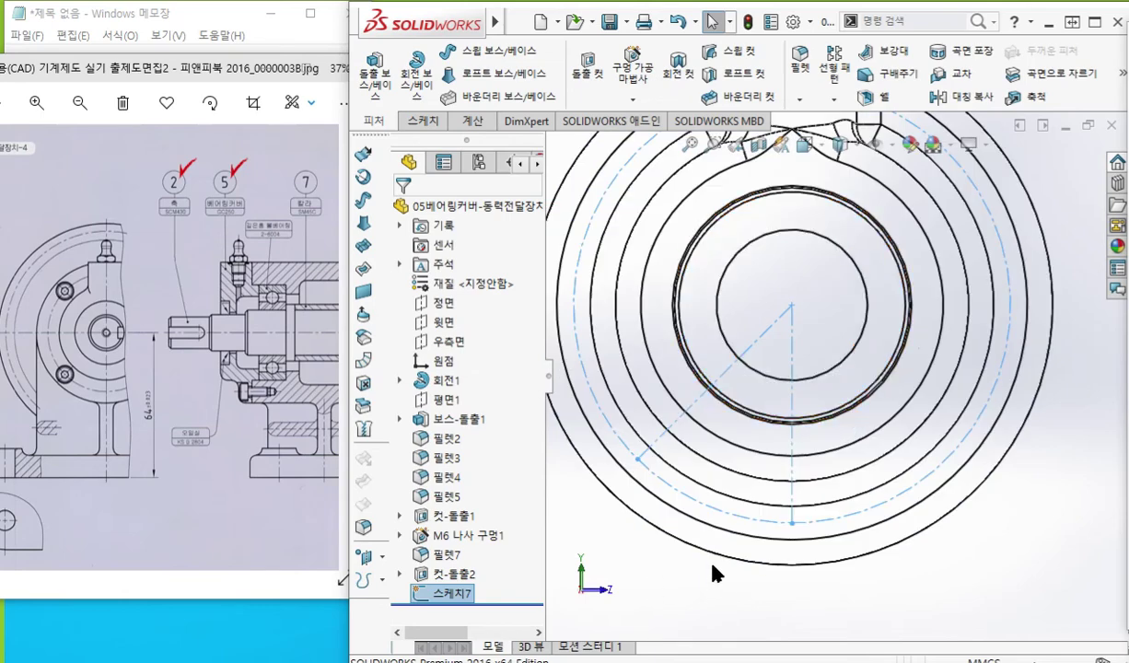
left_click(616, 588)
middle_click_drag(617, 587, 728, 577)
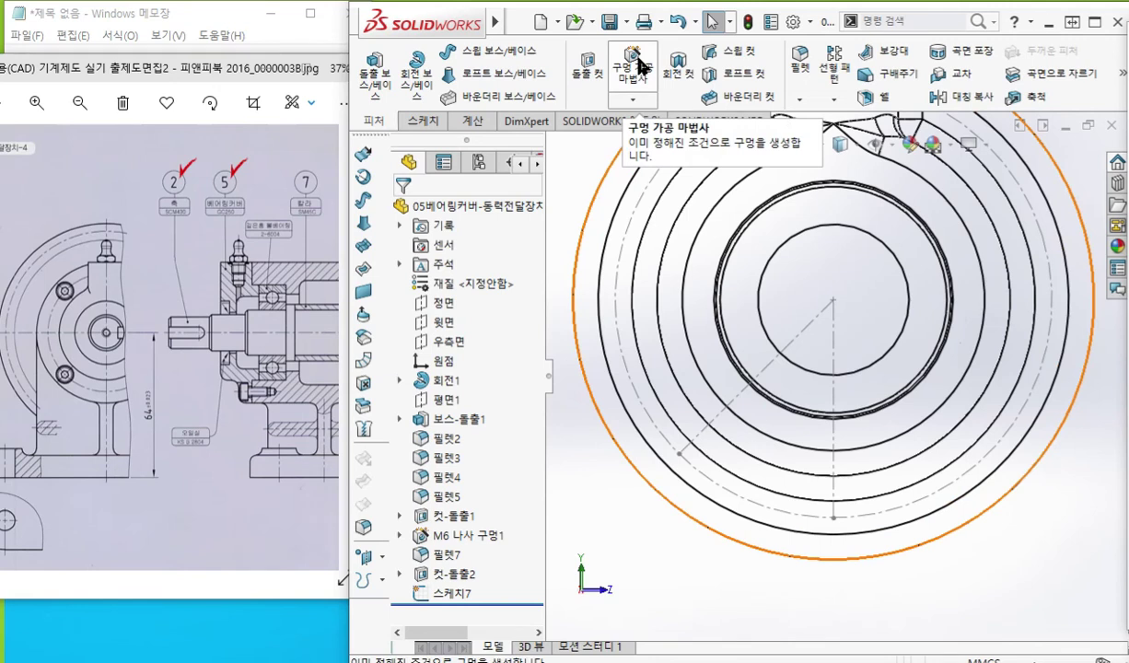
- Maximise the window and set up a Hole Wizard counterbore to KS, type 구멍붙이 볼트 KS B 1003, size M4
left_click(641, 66)
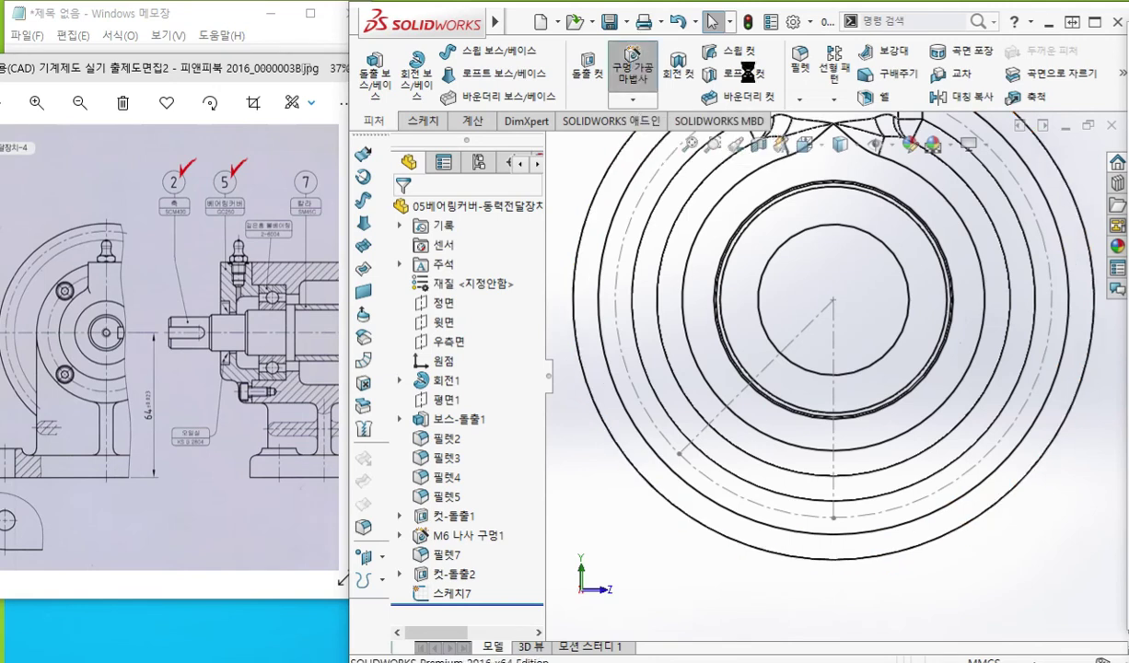
left_click(1095, 23)
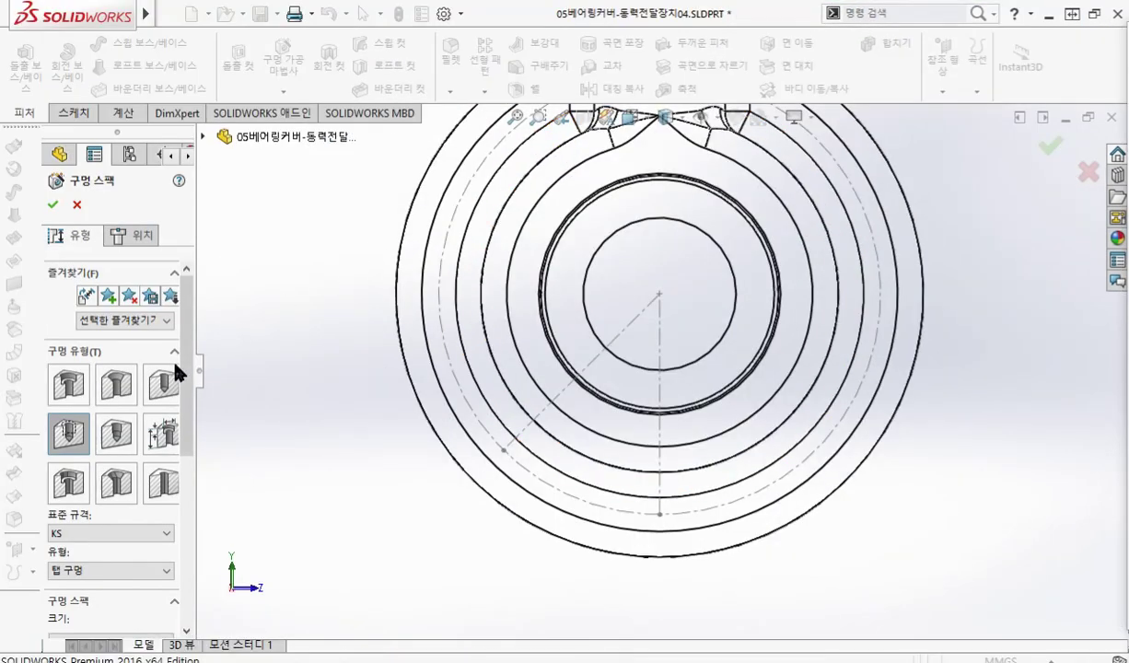
left_click(66, 382)
left_click_drag(187, 340, 189, 391)
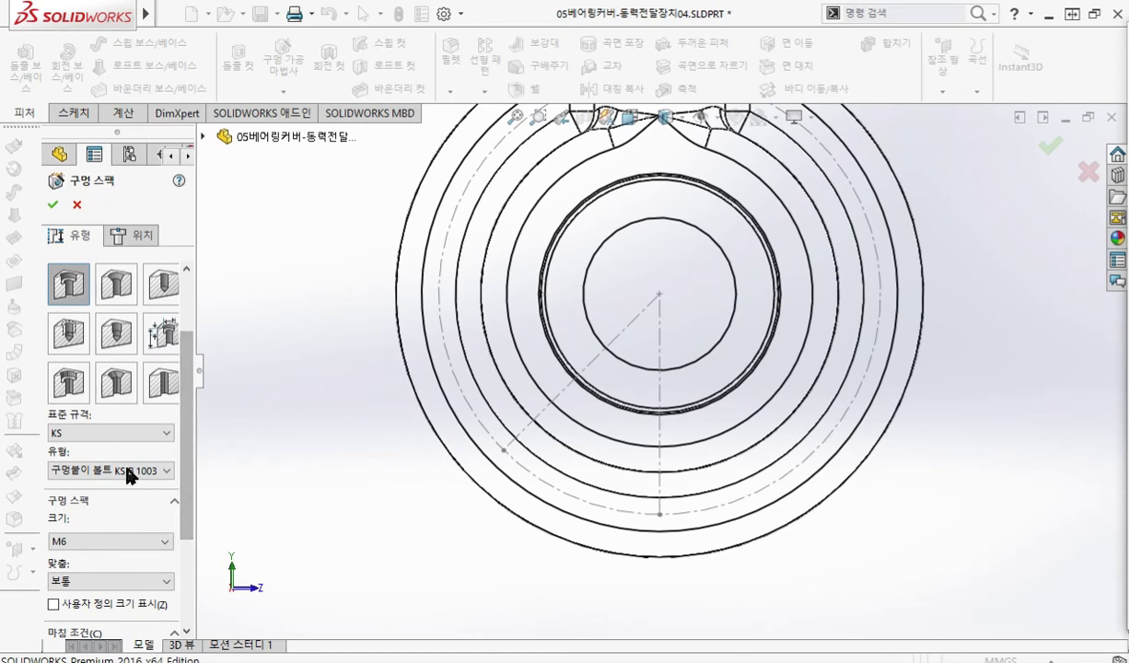
left_click(122, 542)
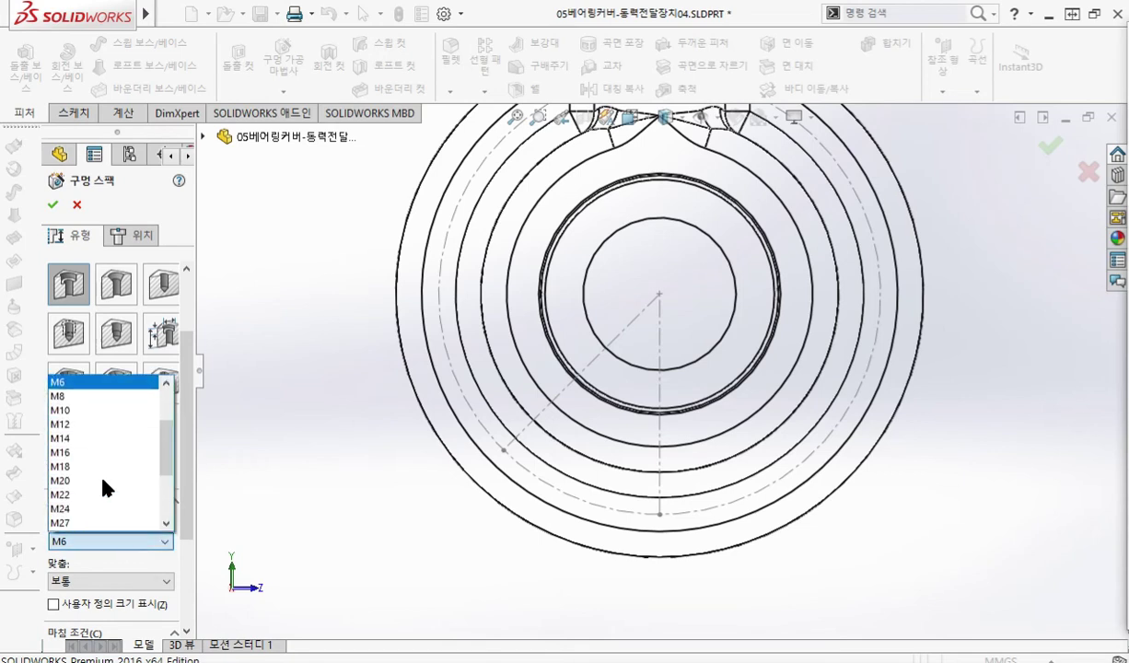
scroll(91, 425, "up", 3)
left_click(106, 429)
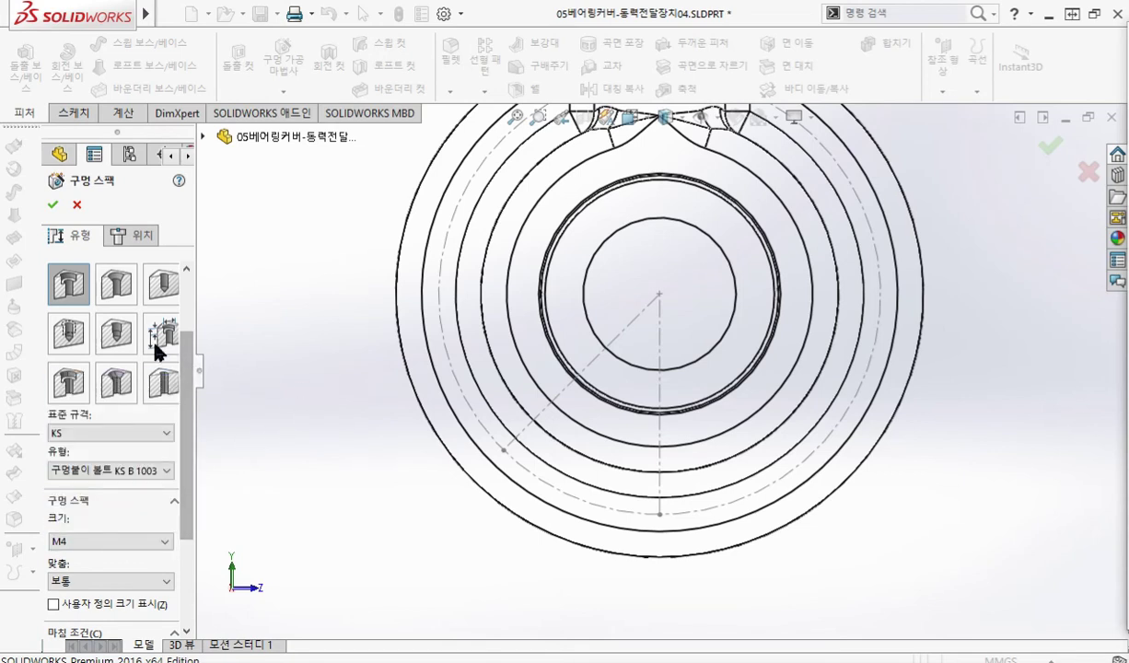
- Temporarily annotate the counterbore type, KS standard, bolt type, M4 size and up-to-next end condition in red
mouse_move(89, 309)
left_mouse_down()
mouse_move(39, 271)
mouse_move(90, 300)
mouse_move(95, 255)
mouse_move(218, 253)
mouse_move(269, 275)
left_mouse_up()
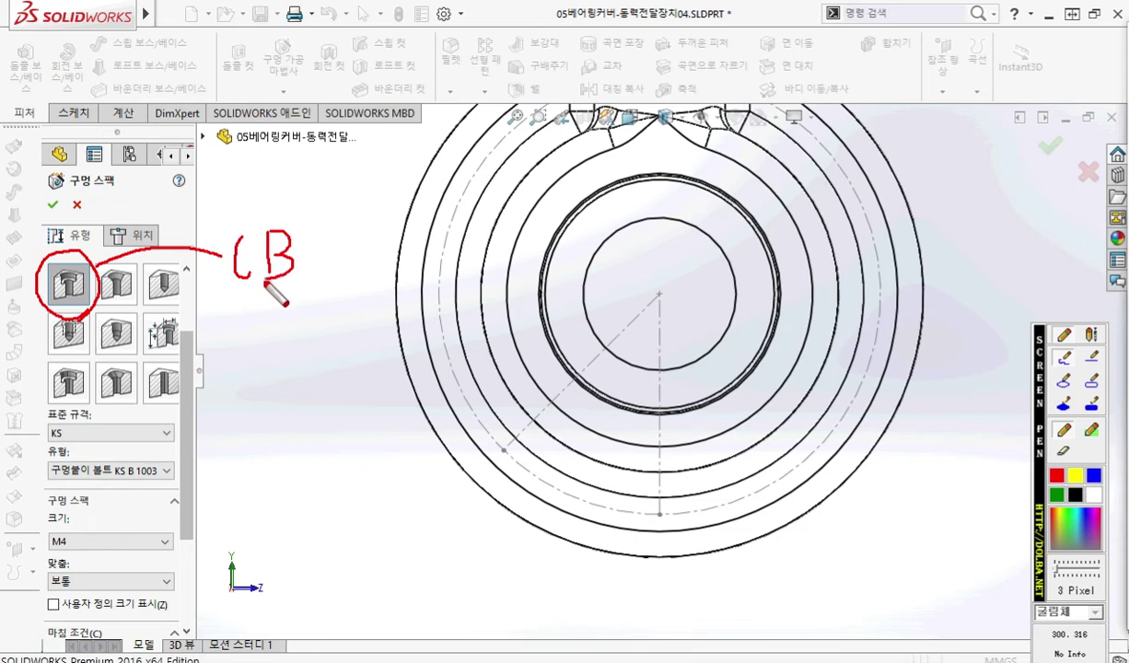
left_click_drag(42, 443, 80, 444)
left_click_drag(43, 480, 172, 480)
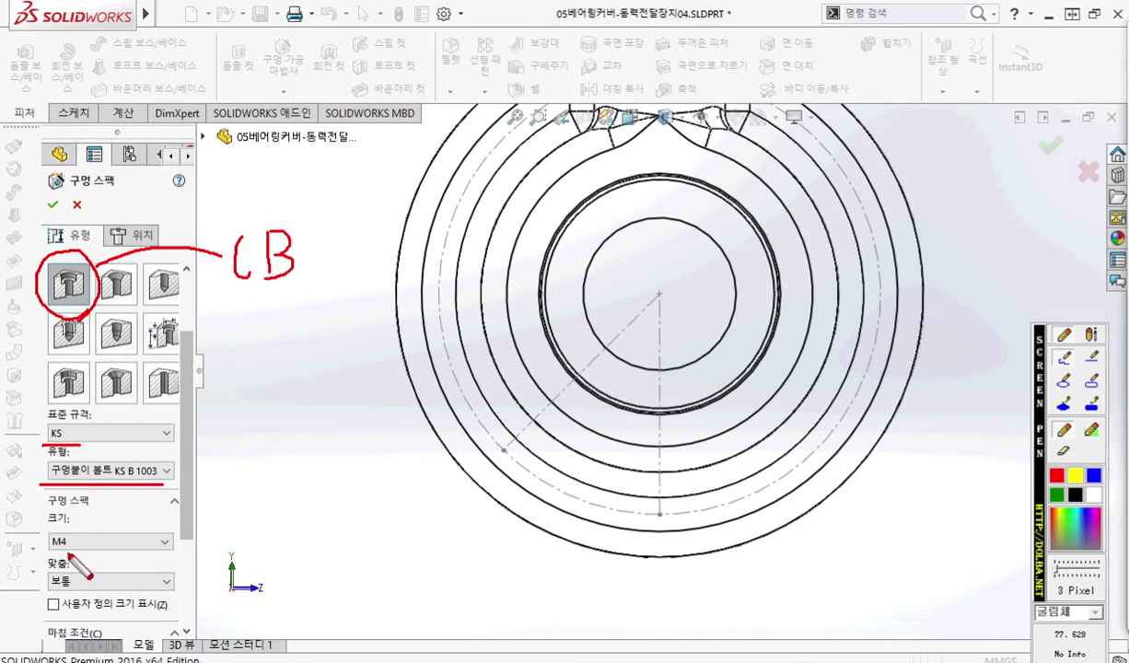
mouse_move(103, 517)
left_mouse_down()
mouse_move(99, 545)
mouse_move(136, 550)
mouse_move(130, 536)
mouse_move(170, 532)
mouse_move(144, 558)
left_mouse_up()
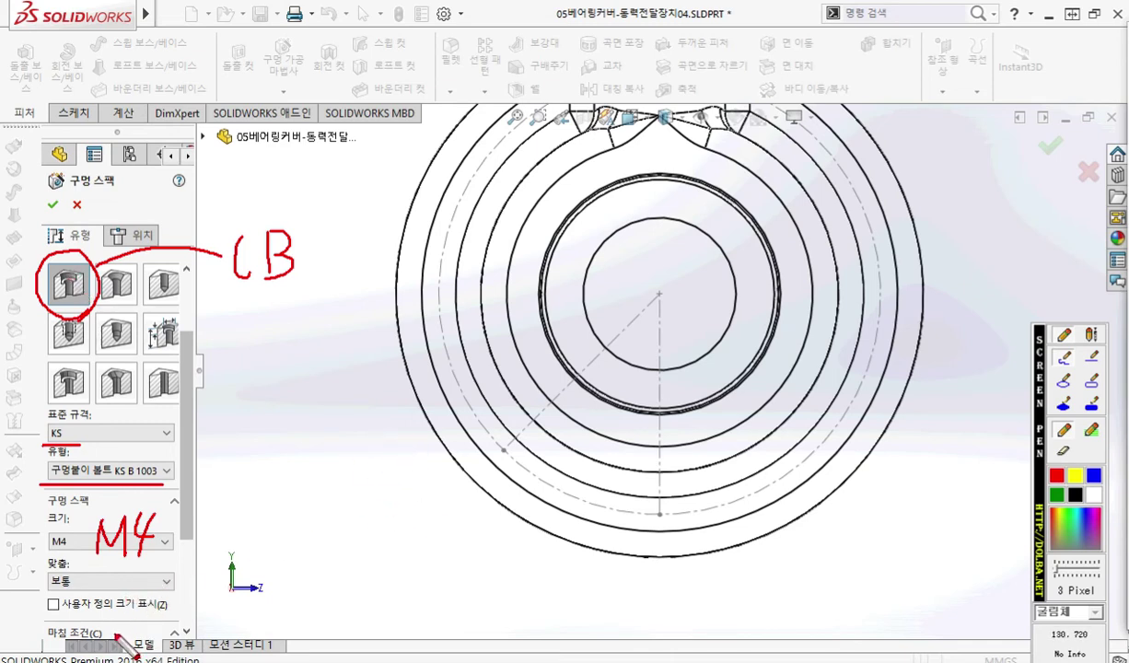
mouse_move(137, 612)
left_mouse_down()
mouse_move(148, 619)
mouse_move(131, 635)
mouse_move(156, 635)
mouse_move(188, 607)
mouse_move(189, 633)
mouse_move(210, 654)
left_mouse_up()
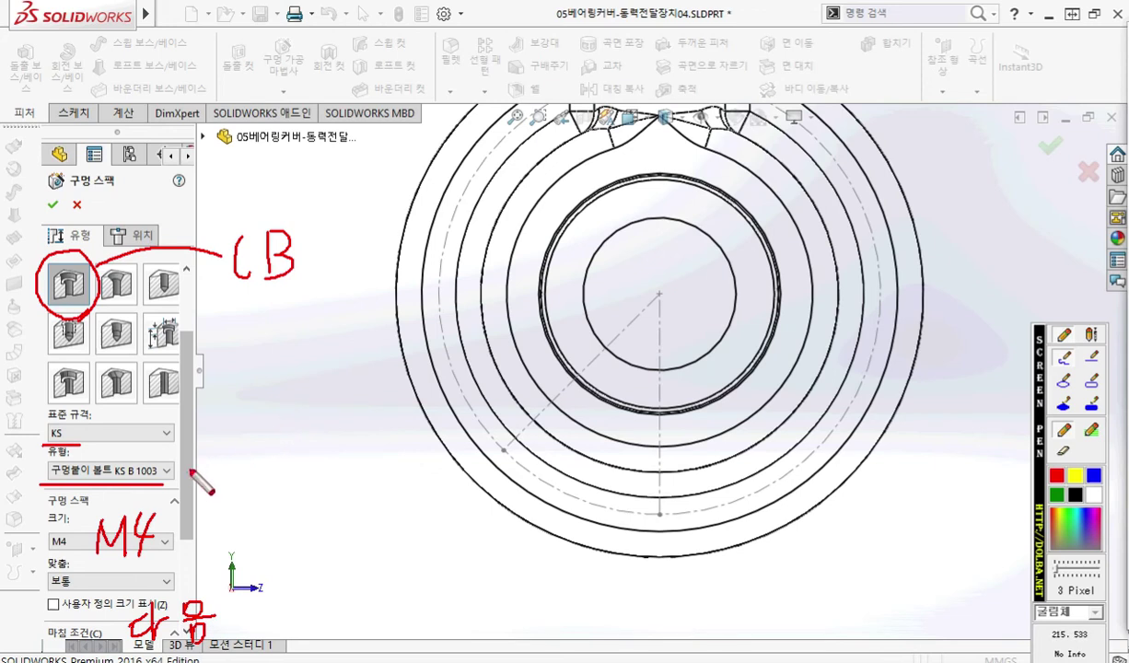
- Set the counterbore hole's end condition to 다음까지 (Up To Next)
left_click_drag(189, 471, 191, 527)
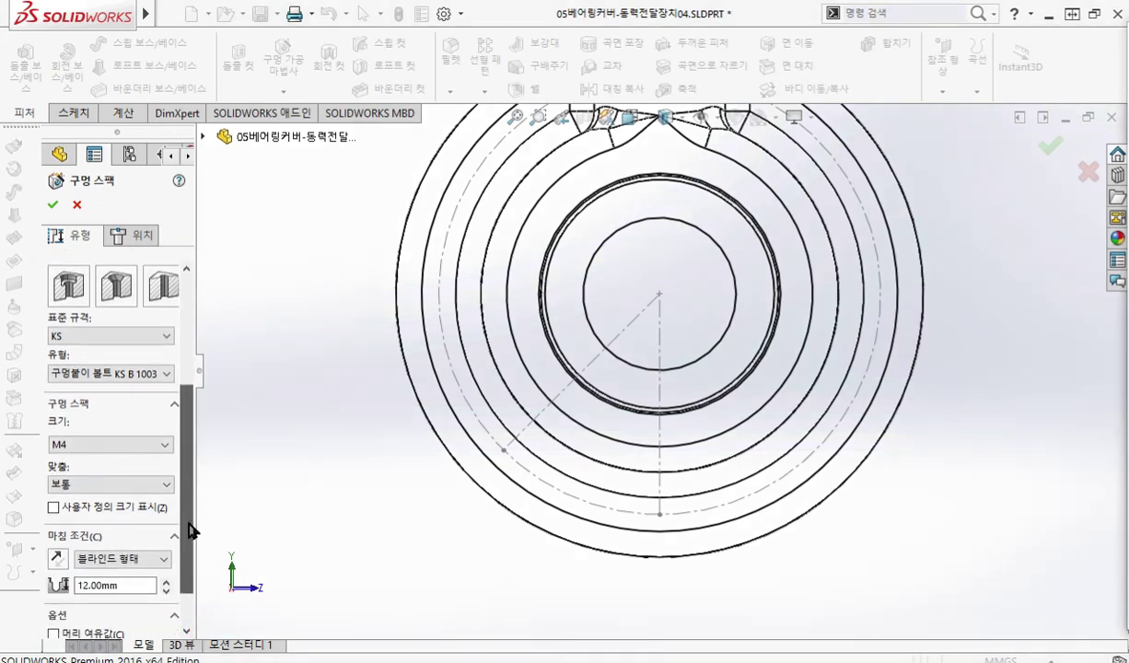
left_click(129, 558)
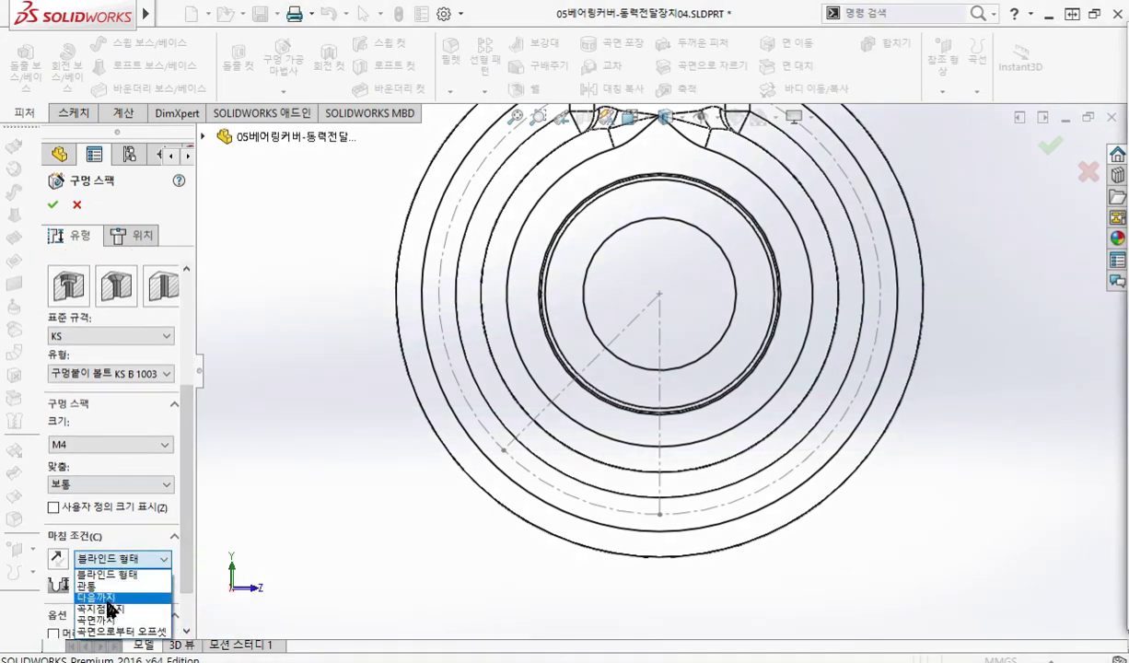
left_click(108, 597)
middle_click_drag(360, 322, 326, 418, "ctrl")
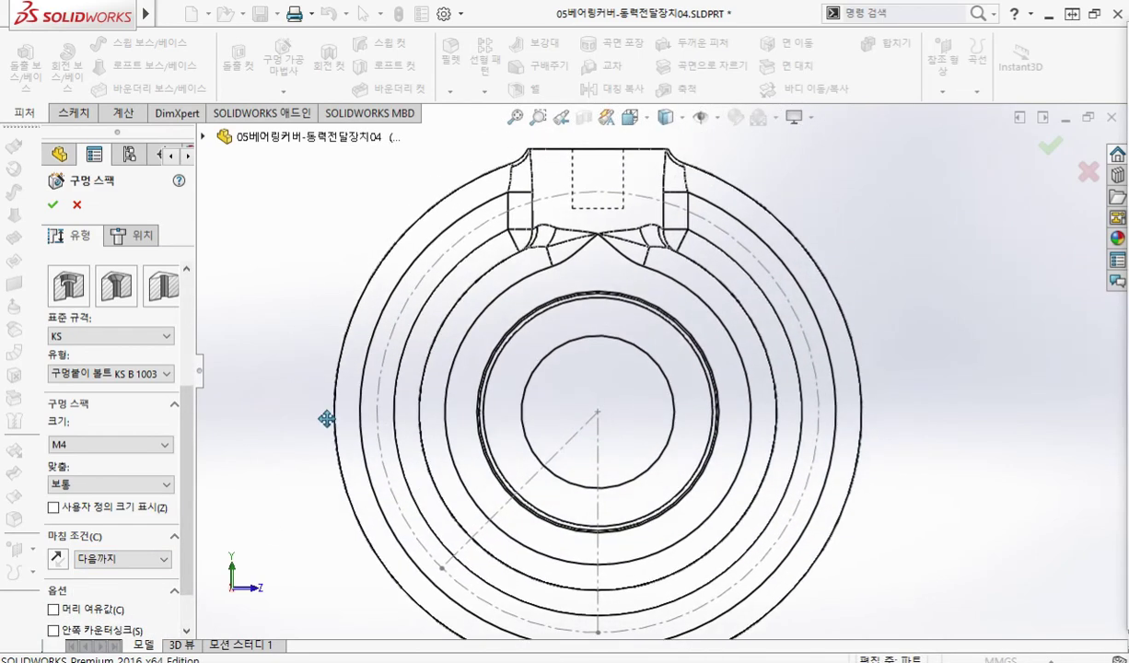
- Switch to positioning the hole, temporarily mark the flange's annular face in red, and pick that face for placement
left_click(136, 234)
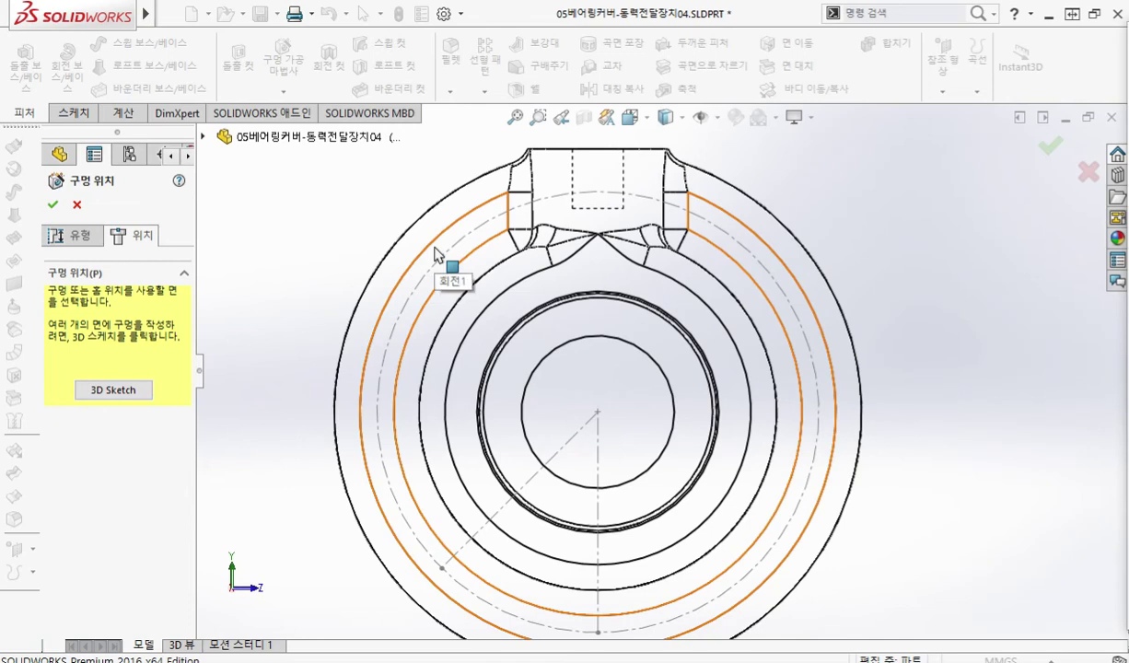
key("F9")
mouse_move(441, 277)
left_mouse_down()
mouse_move(446, 241)
mouse_move(378, 342)
mouse_move(364, 403)
mouse_move(379, 423)
mouse_move(370, 460)
mouse_move(415, 531)
left_mouse_up()
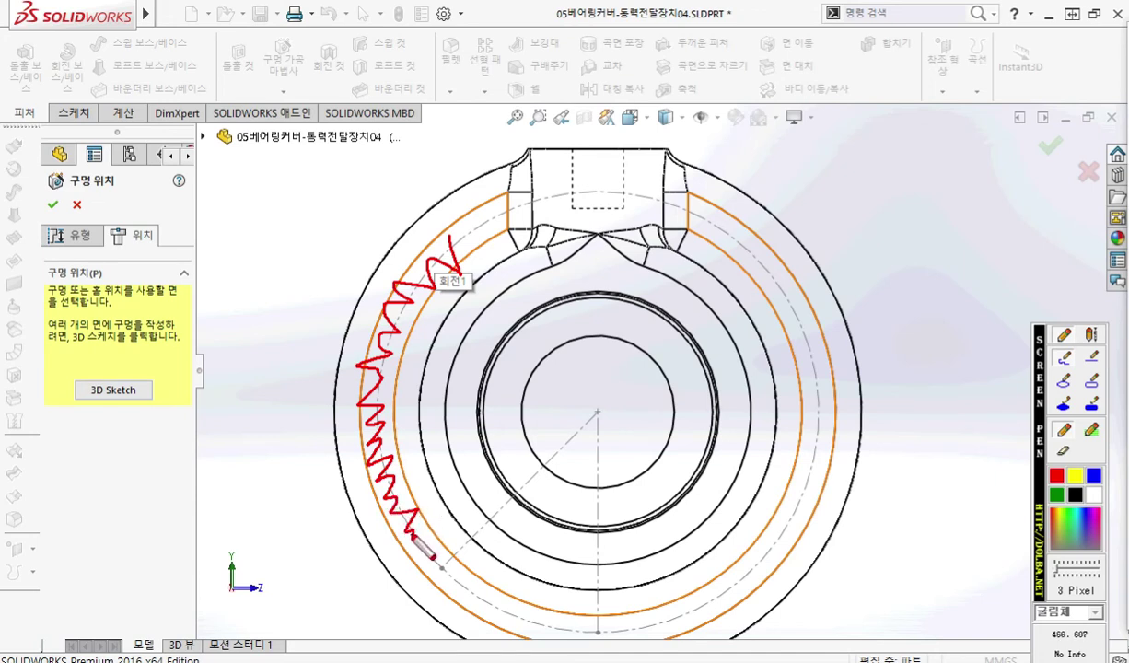
left_click_drag(414, 538, 405, 517)
right_click(451, 267)
left_click(456, 260)
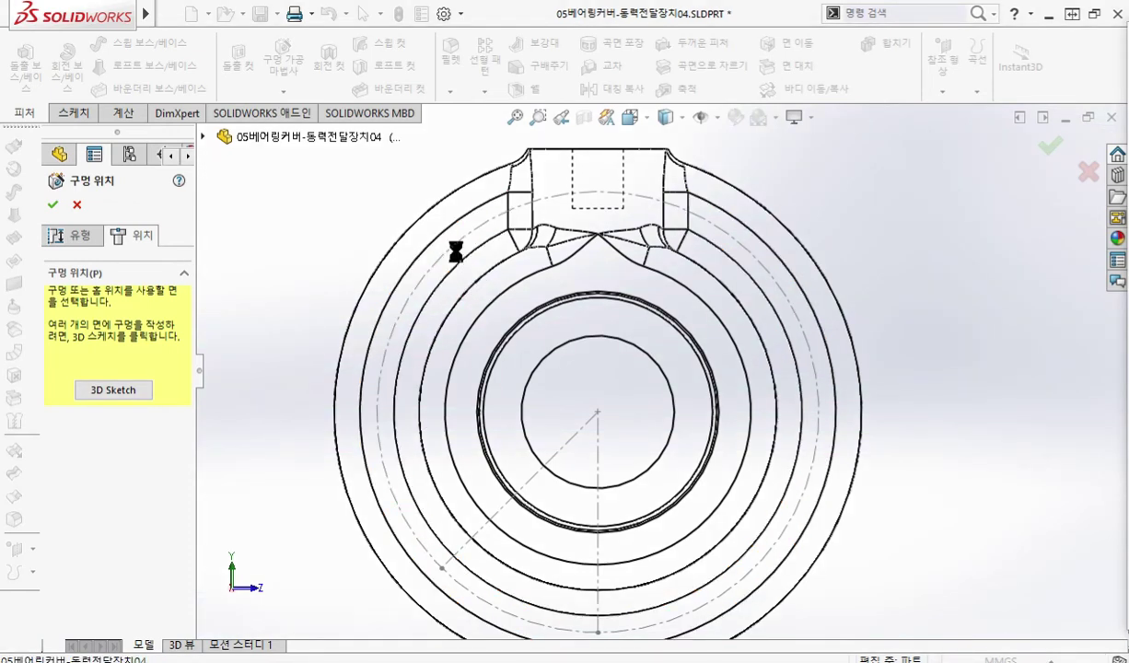
- Mark the endpoint of the 45° centreline in red and place the M4 counterbored hole there, completing the hole
mouse_move(478, 404)
middle_mouse_down("ctrl")
mouse_move(466, 290)
mouse_move(448, 273)
middle_mouse_up("ctrl")
left_click(423, 434)
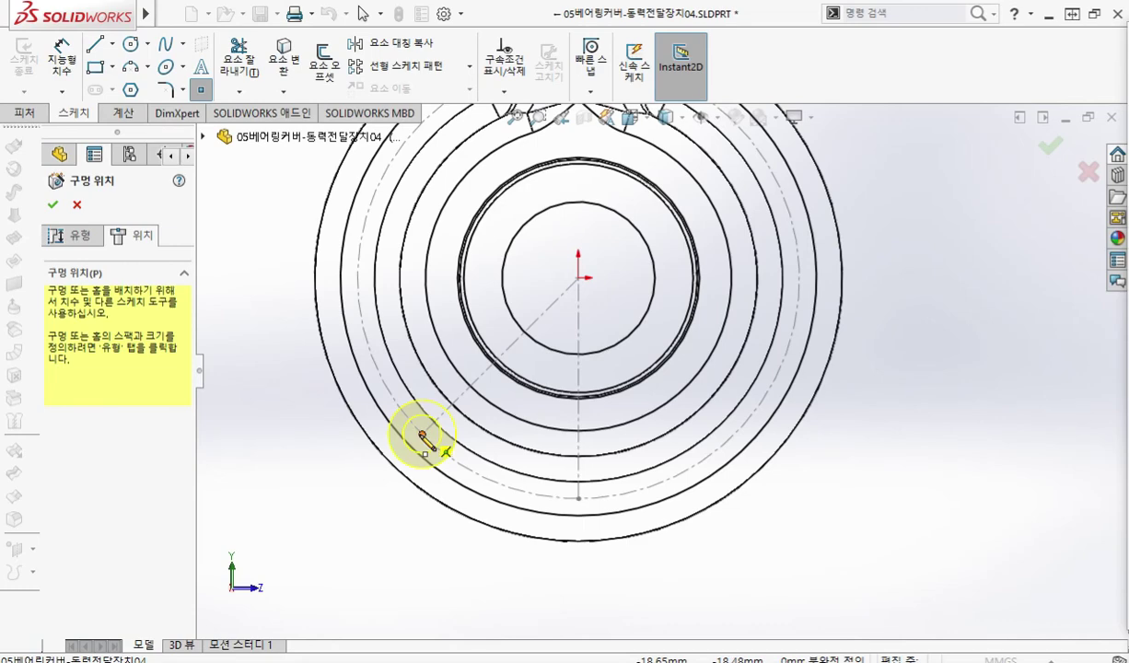
key("F9")
scroll(422, 434, "up", 3)
mouse_move(312, 511)
left_mouse_down()
mouse_move(304, 502)
mouse_move(317, 492)
mouse_move(313, 512)
left_mouse_up()
mouse_move(380, 546)
left_mouse_down()
mouse_move(358, 521)
mouse_move(369, 543)
left_mouse_up()
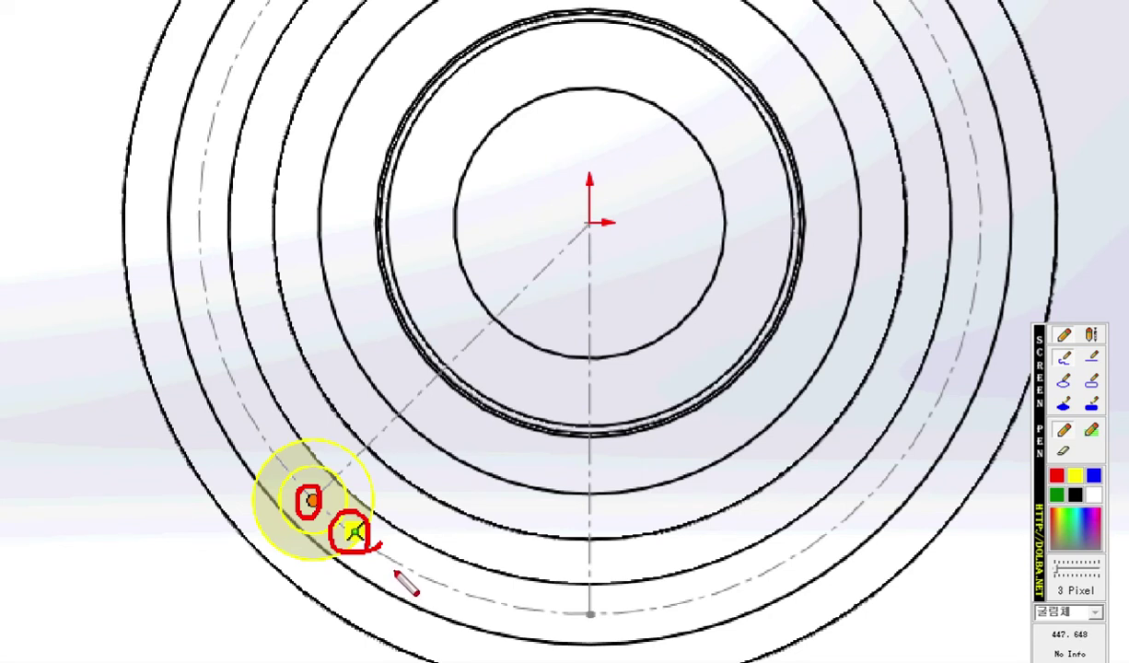
key("Escape")
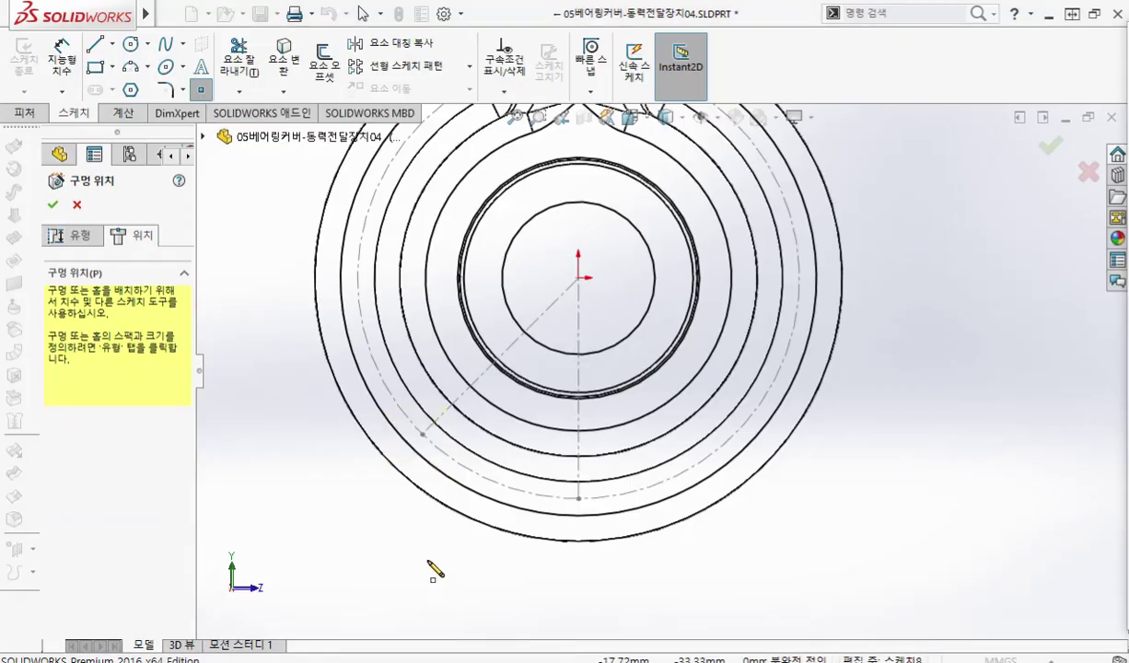
left_click(421, 434)
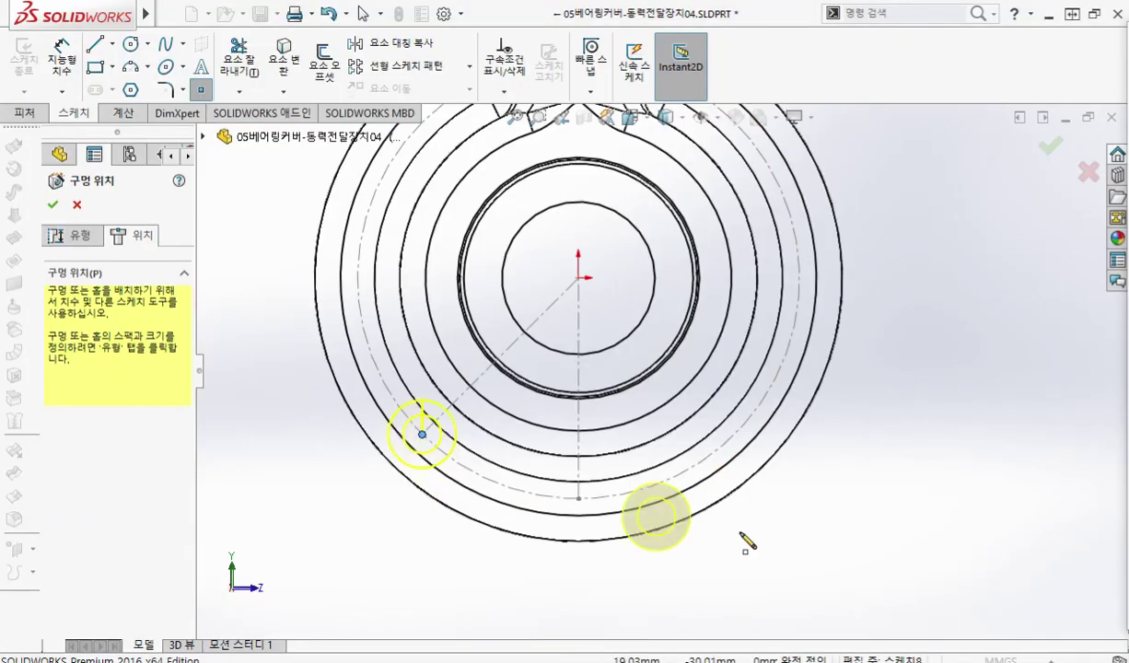
left_click(1049, 145)
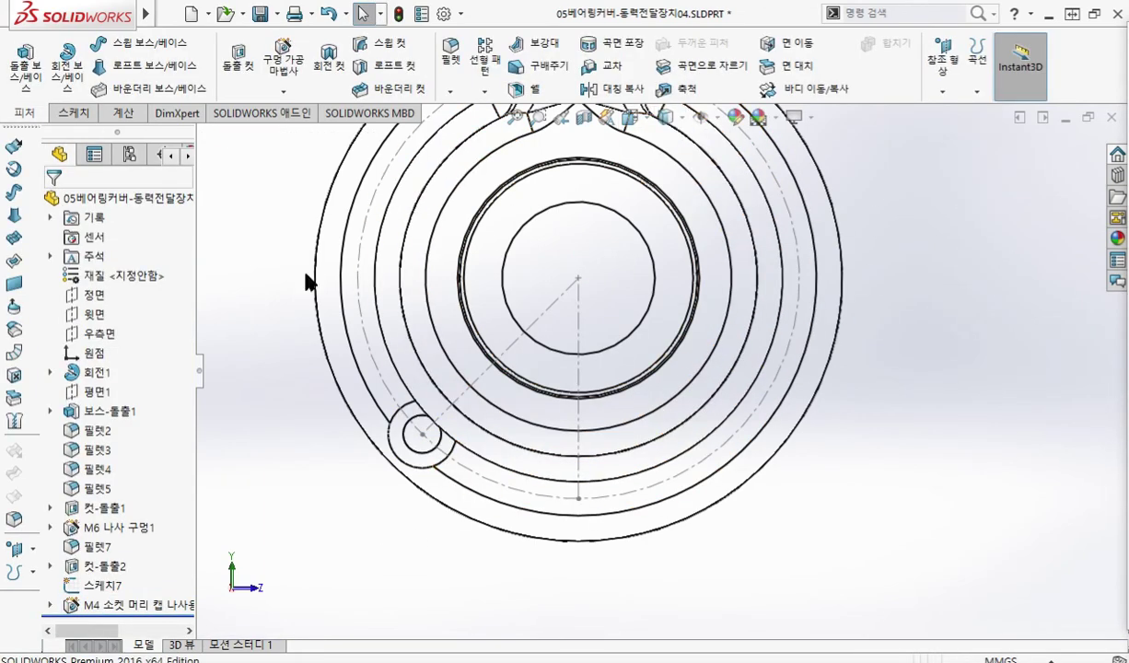
- Hide the pitch circle sketch 스케치7 and show the model shaded with edges (모서리 표시 음영)
left_click(73, 586)
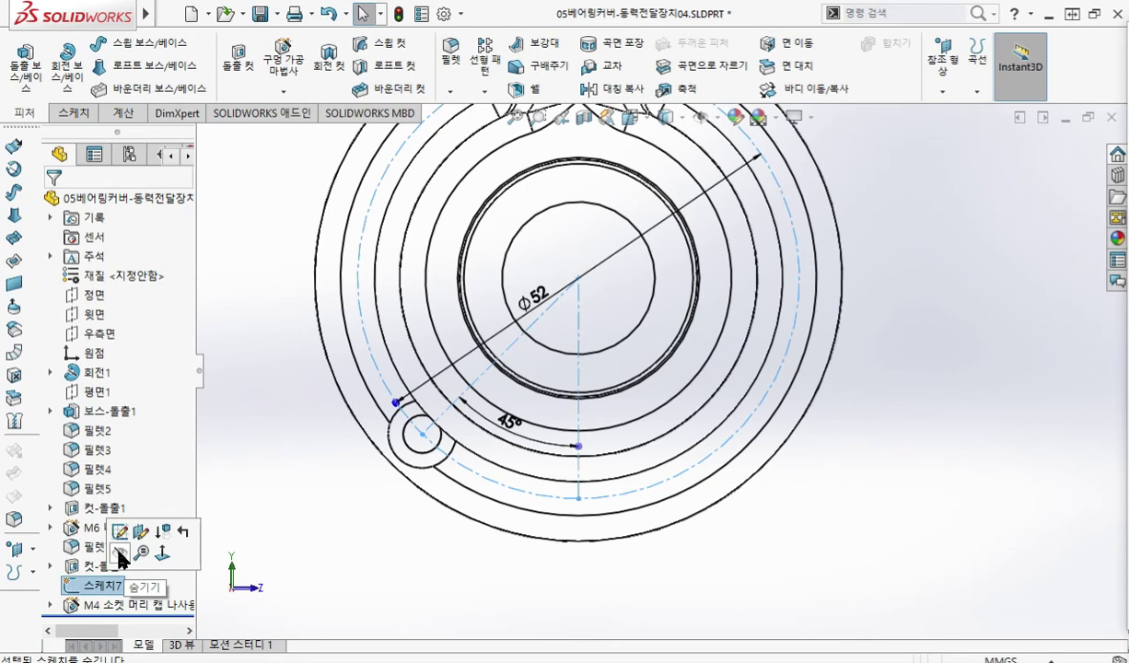
left_click(679, 121)
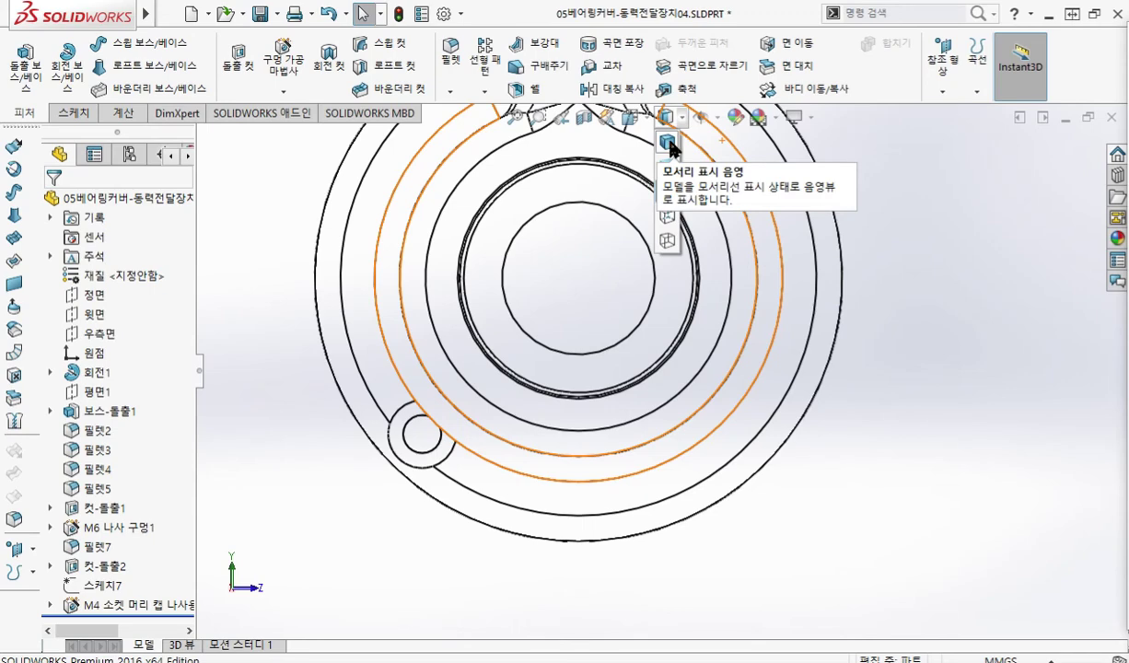
left_click(667, 144)
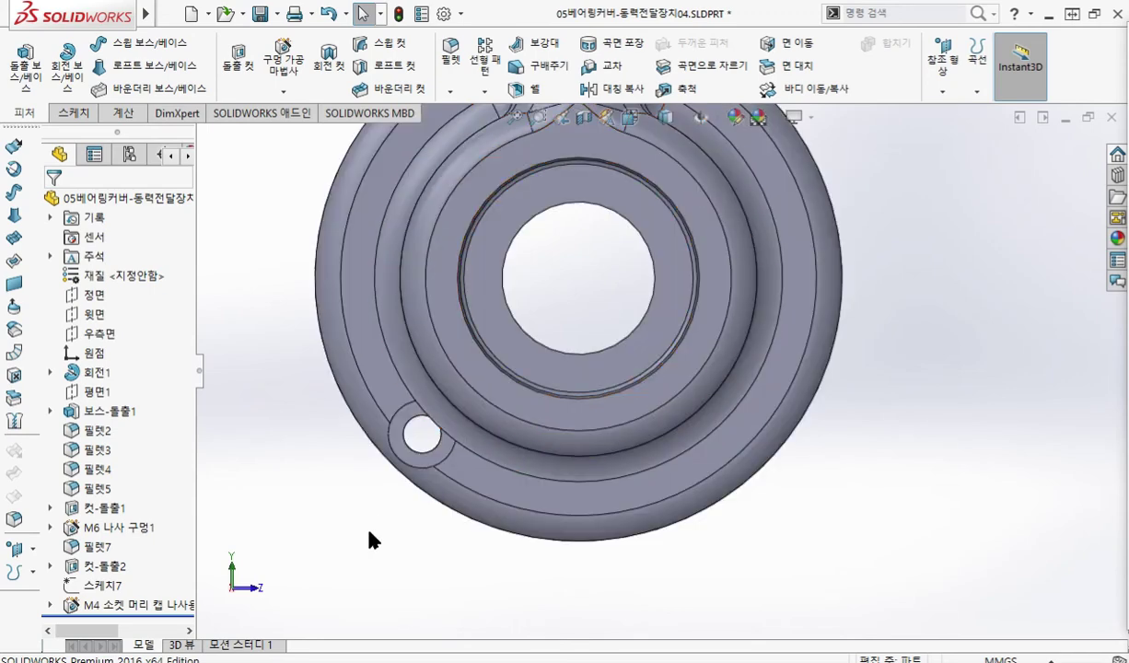
- Select the fillet face beside the counterbore, temporarily circle where it meets the hole in red, and clear the selection
middle_click_drag(479, 554, 451, 419)
scroll(464, 442, "down", 4)
left_click(468, 401)
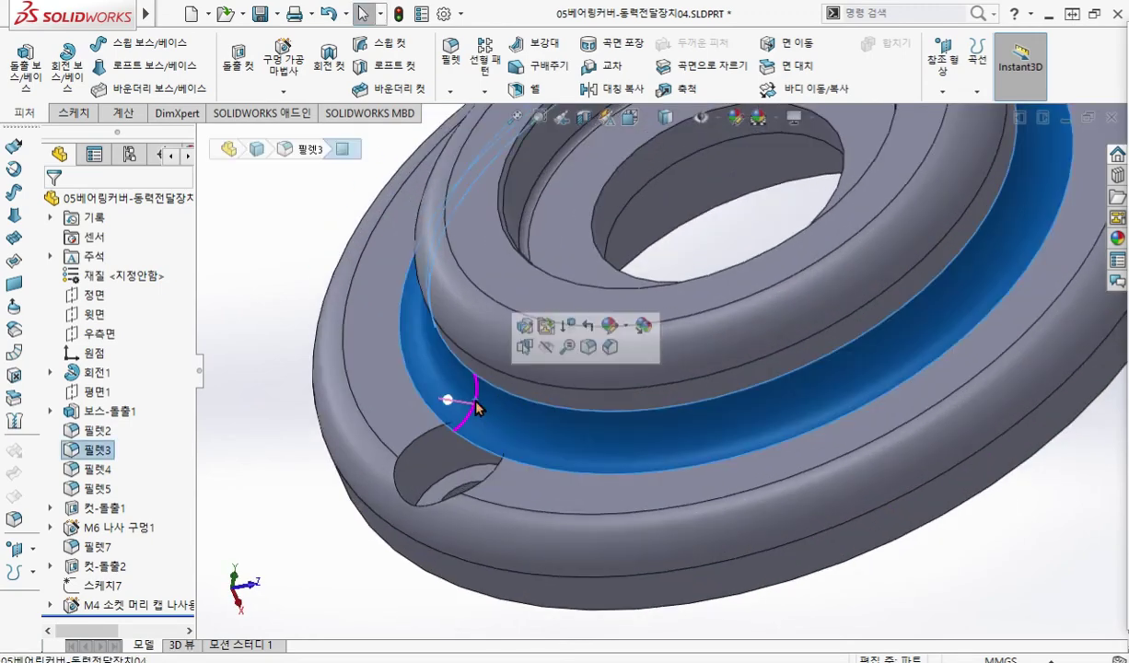
key("F12")
mouse_move(511, 457)
left_mouse_down()
mouse_move(456, 446)
mouse_move(505, 451)
mouse_move(498, 461)
left_mouse_up()
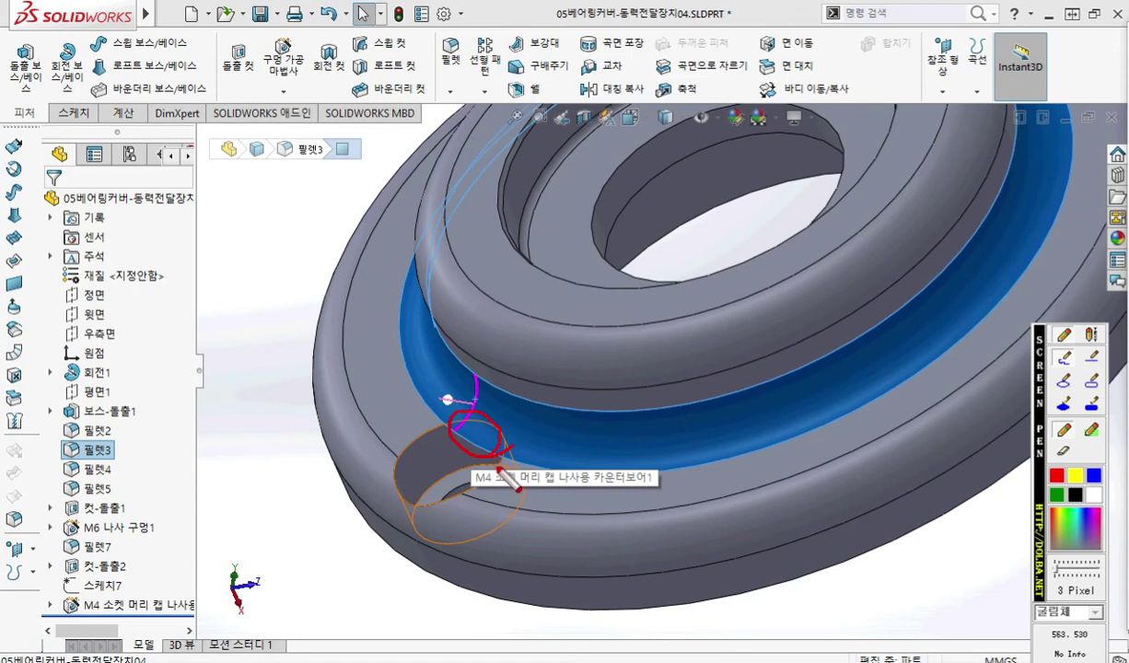
key("F12")
left_click(282, 475)
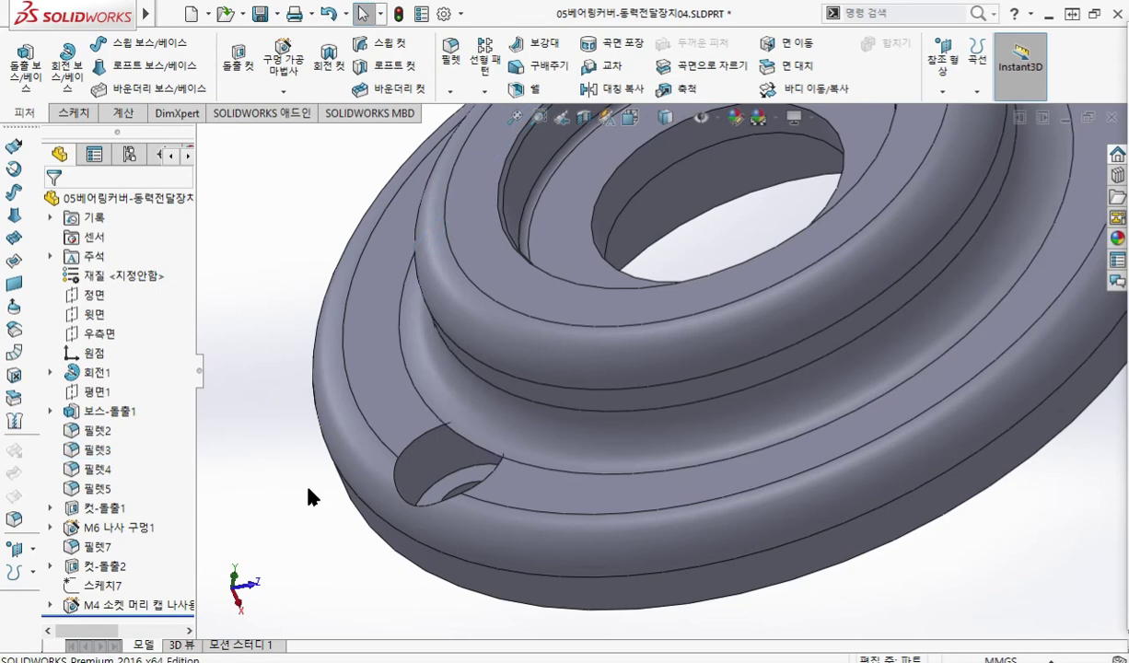
key("F12")
key("F12")
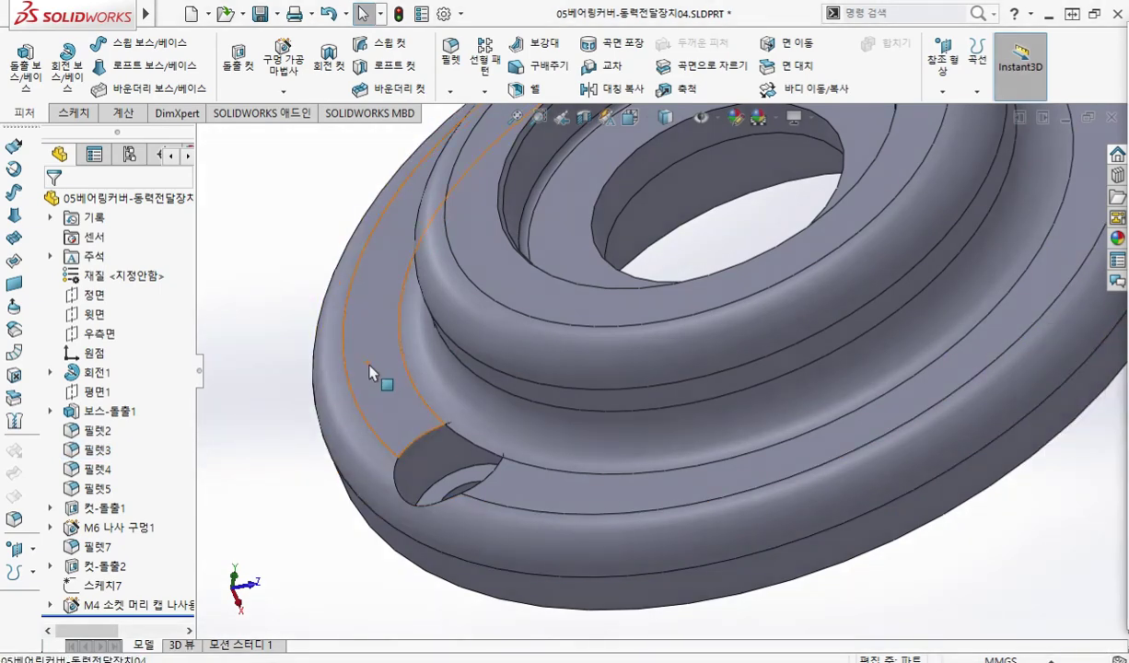
- Temporarily shade the flange's annular face and the counterbore's floor in red
left_click(383, 378)
key("F12")
mouse_move(361, 366)
left_mouse_down()
mouse_move(364, 392)
mouse_move(405, 391)
left_mouse_up()
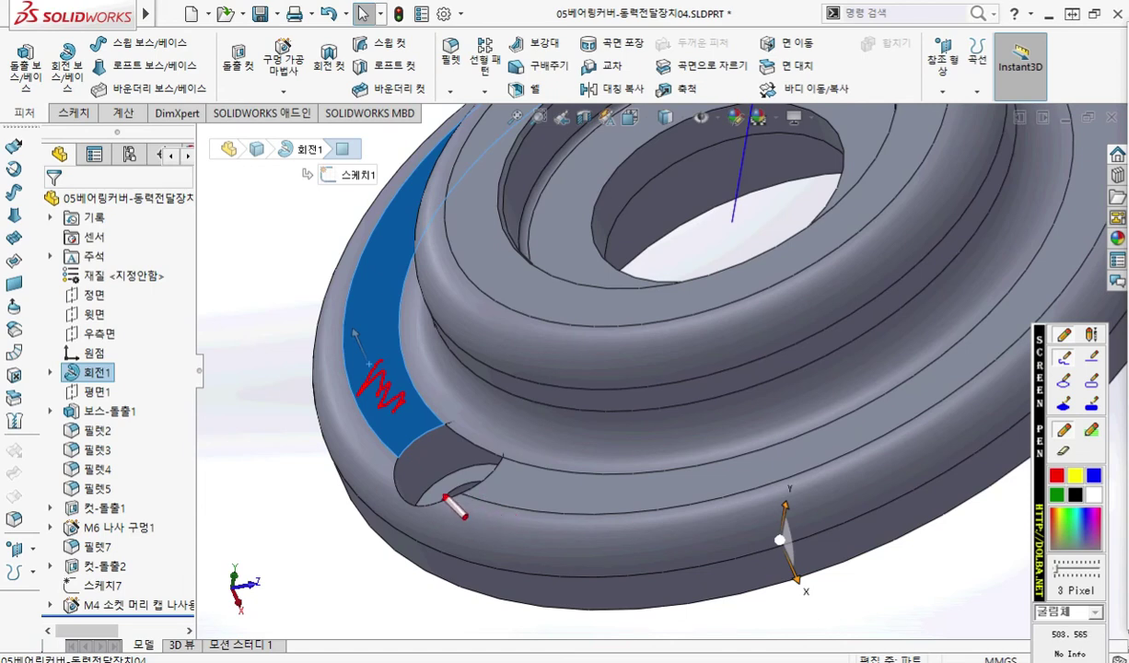
mouse_move(428, 495)
left_mouse_down()
mouse_move(473, 468)
mouse_move(498, 473)
left_mouse_up()
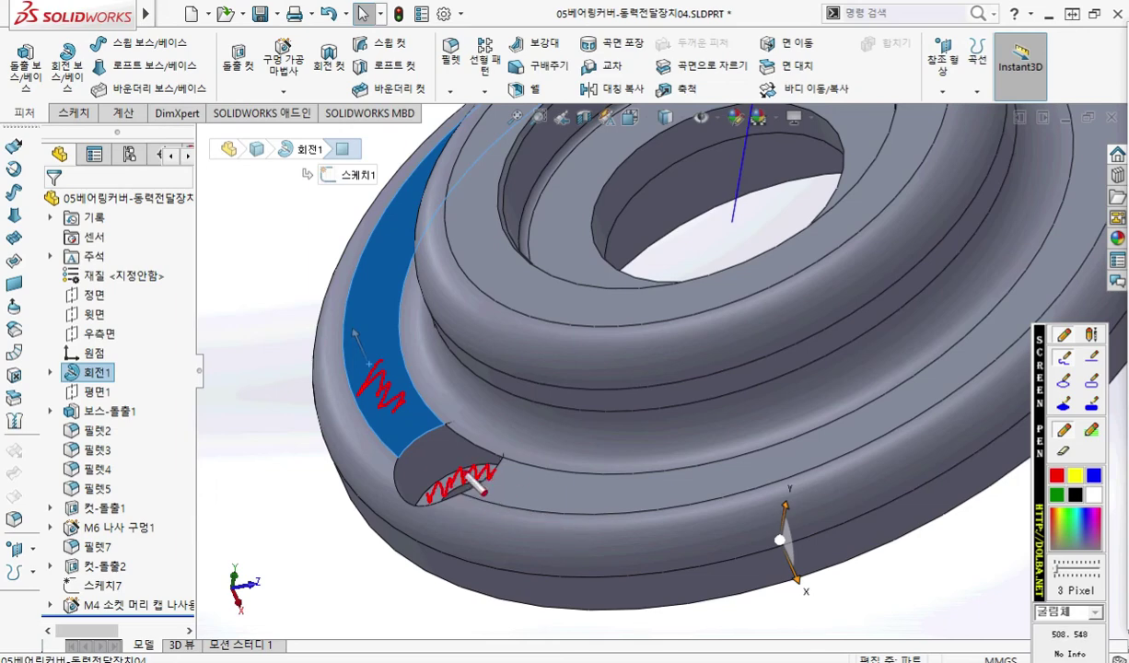
key("Escape")
- Start a sketch on the counterbore's floor face and convert its outer circular edge into the sketch with 요소 변환
left_click(480, 491)
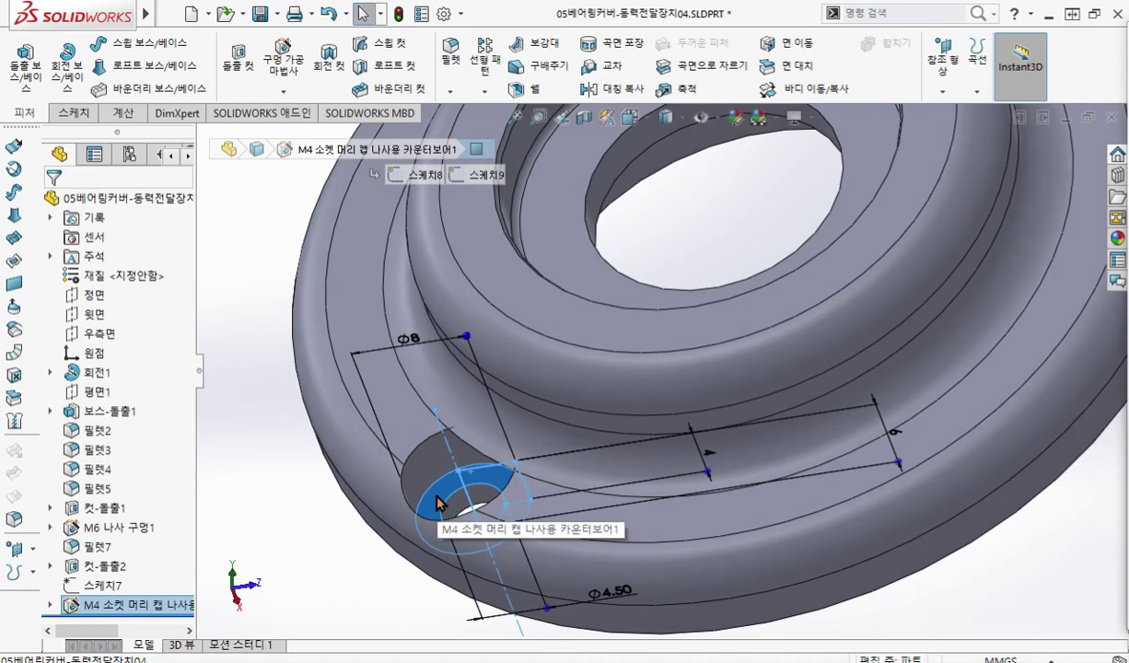
left_click(440, 500)
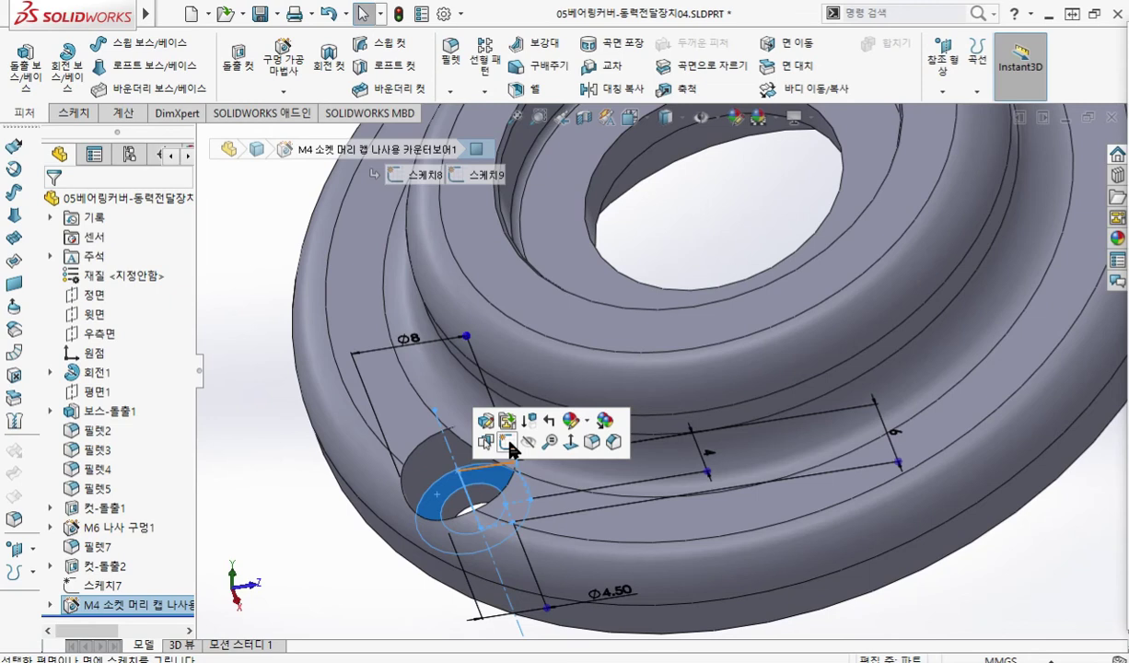
left_click(507, 442)
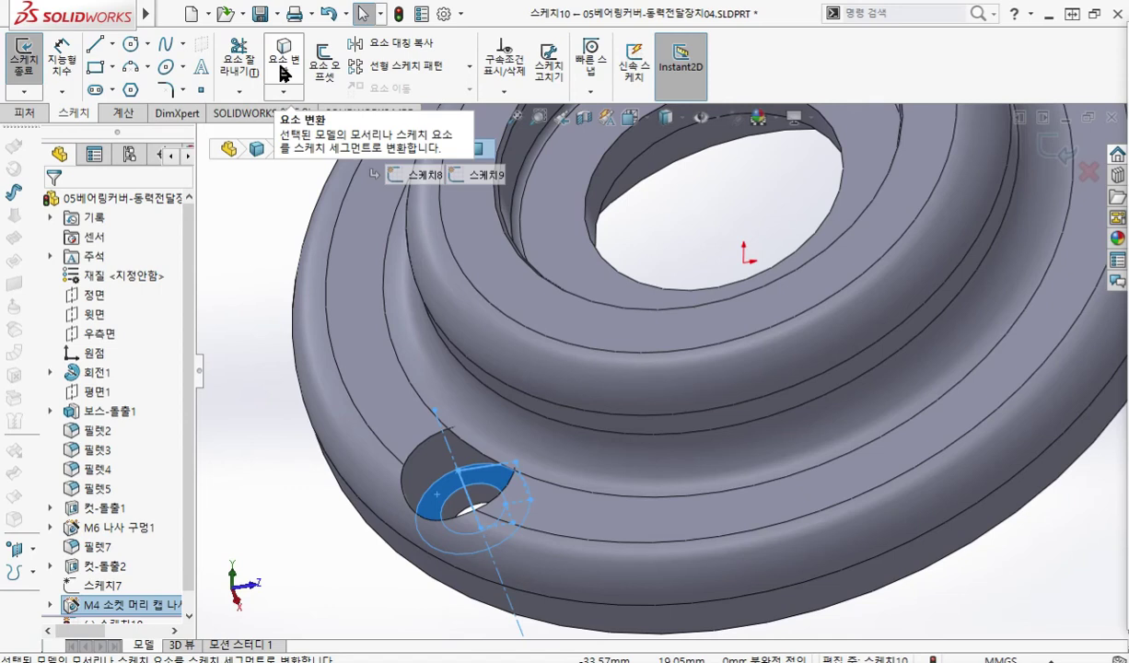
left_click(283, 74)
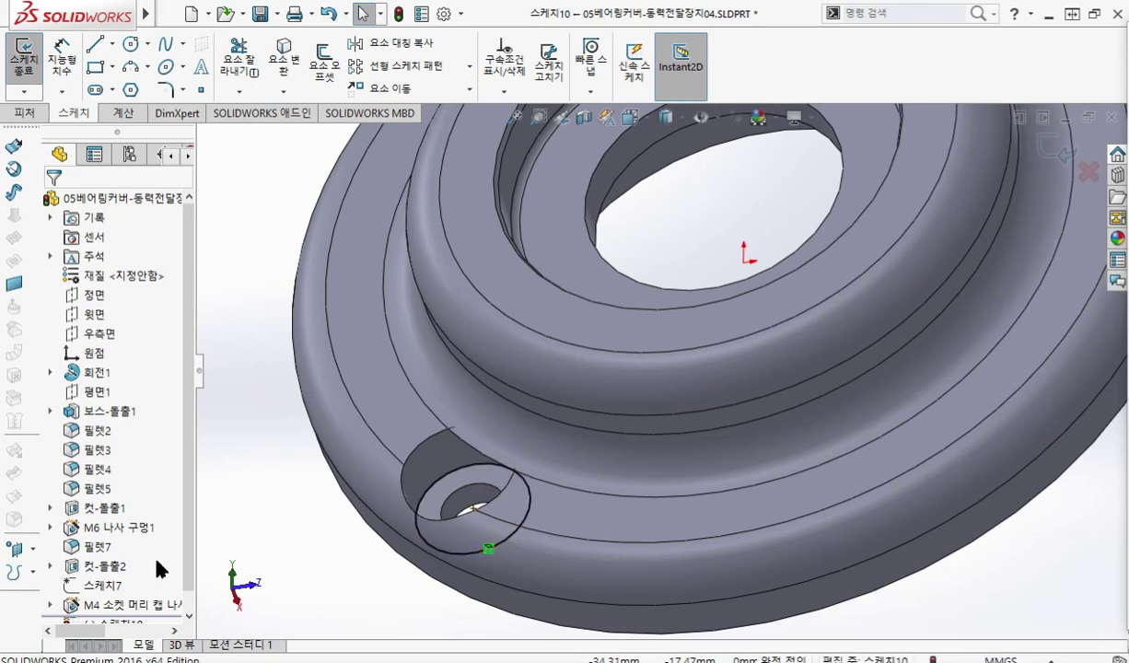
- Temporarily draw a red arrow from the counterbore's floor outward to show the cut direction
mouse_move(444, 486)
left_mouse_down()
mouse_move(392, 405)
mouse_move(355, 420)
left_mouse_up()
left_click_drag(368, 379, 397, 402)
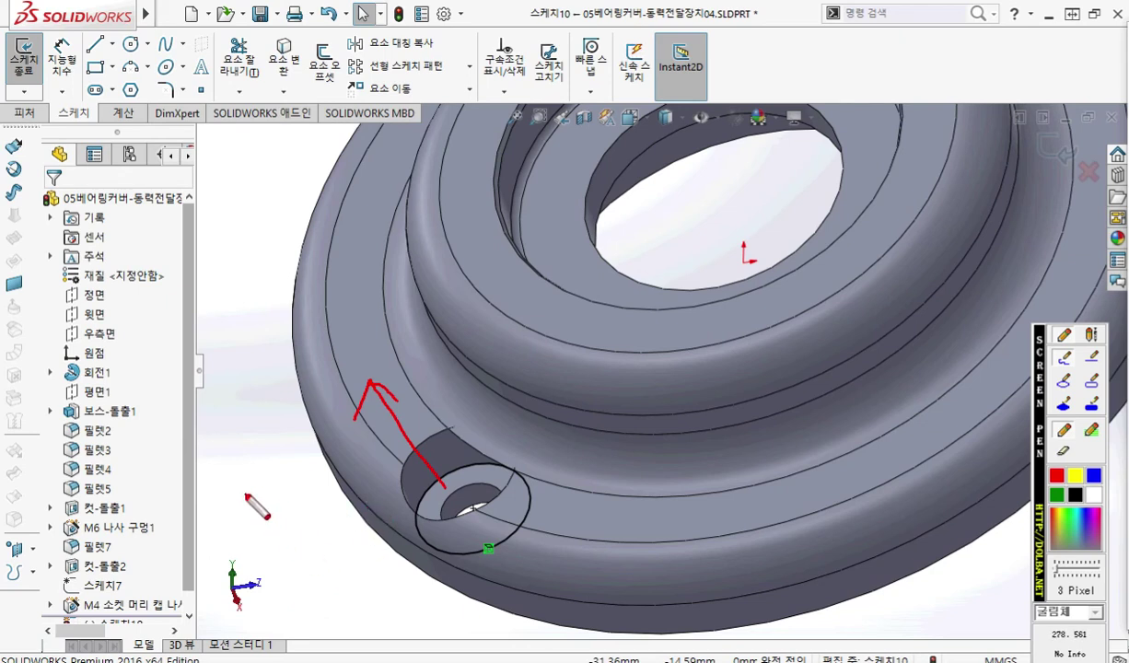
key("Escape")
- Extrude-cut the converted circle in the reversed direction with the 다음까지 (Up To Next) end condition
key("s")
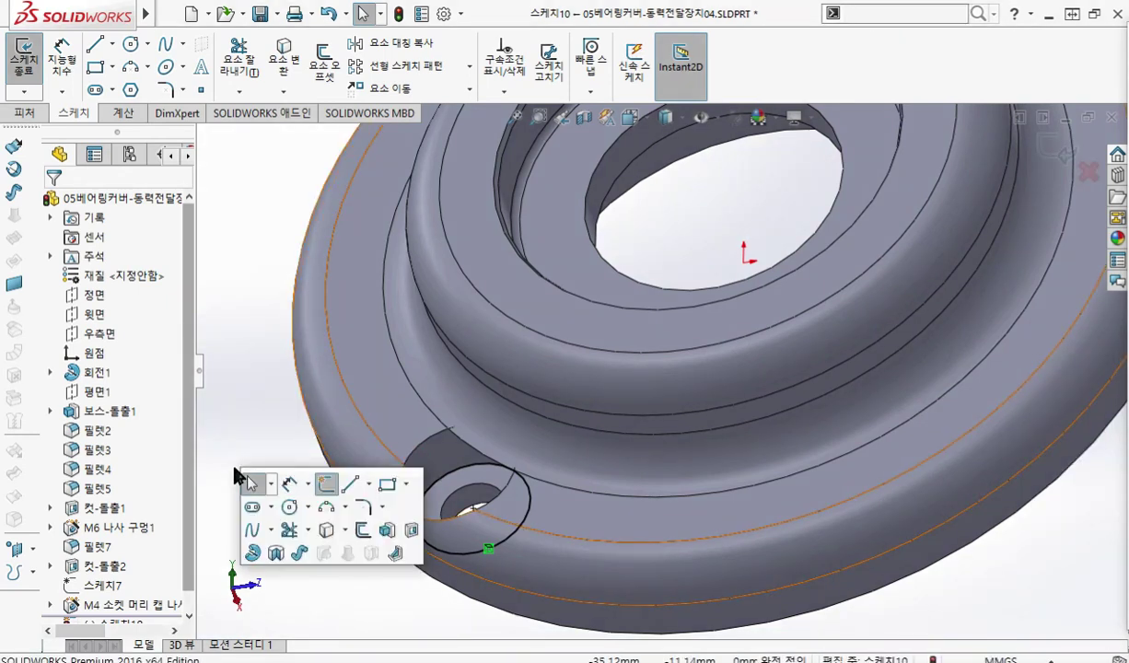
left_click(411, 532)
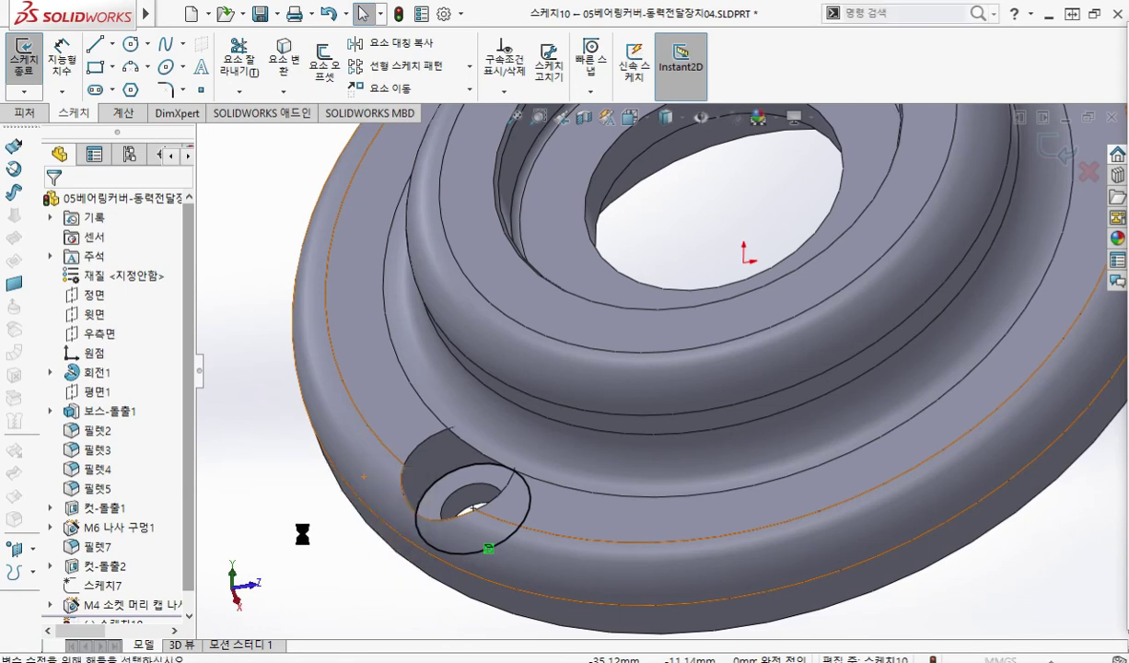
left_click(57, 309)
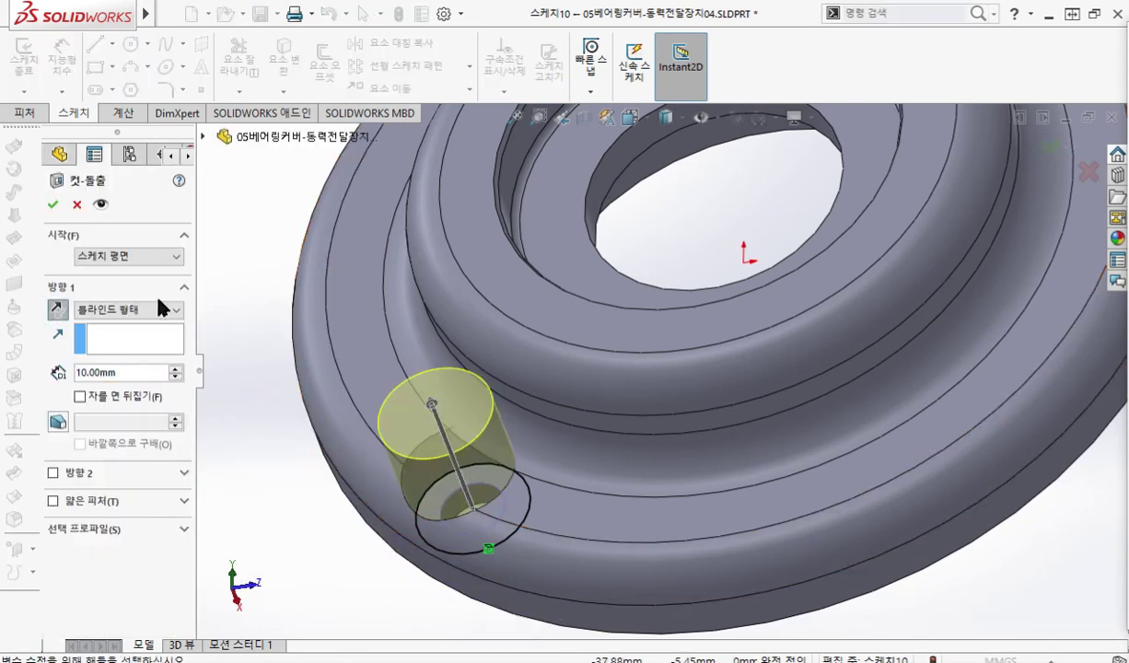
left_click(138, 309)
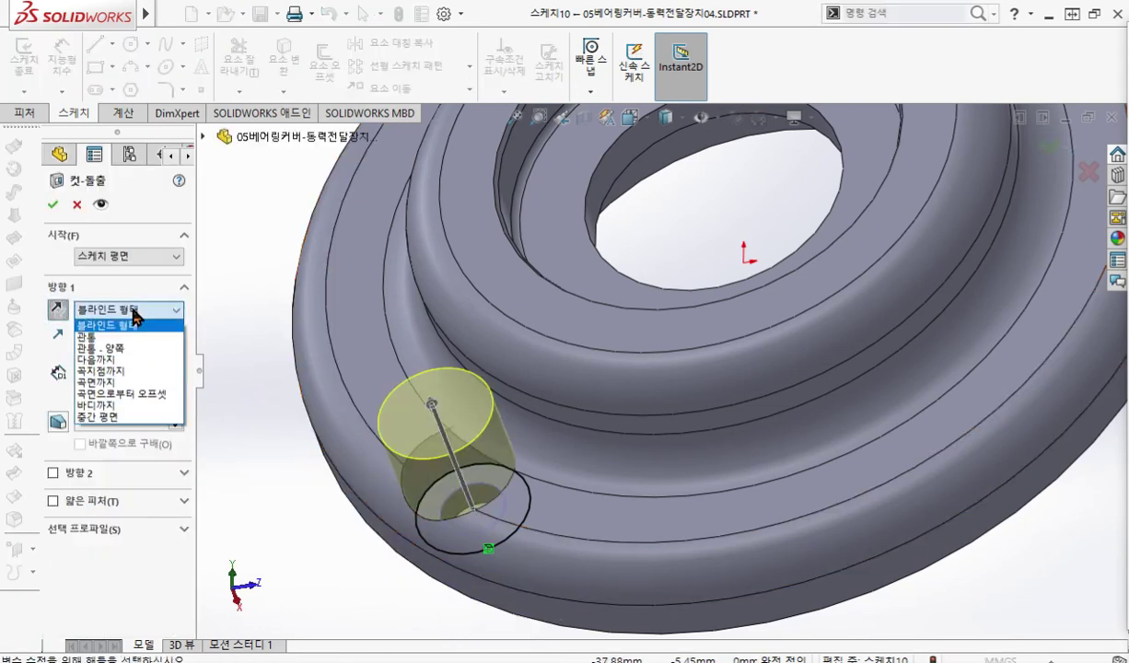
left_click(134, 362)
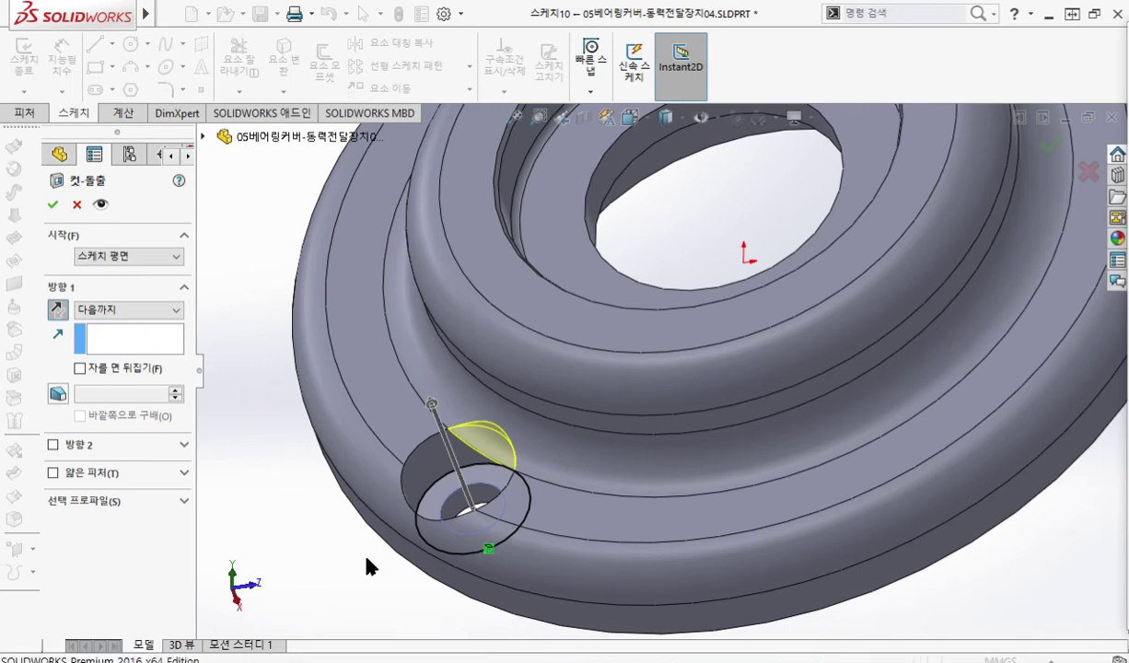
key("Return")
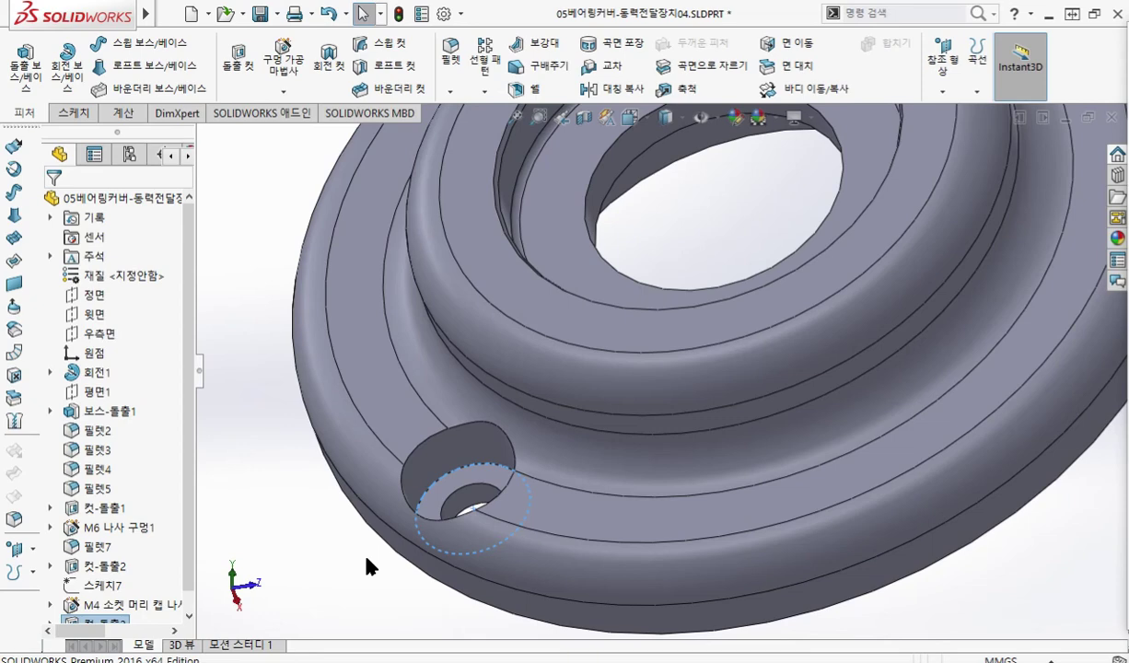
- Start a circular pattern (원형 패턴) and activate its pattern axis selection
scroll(366, 563, "up", 3)
middle_click_drag(702, 479, 679, 439)
key("ctrl+3")
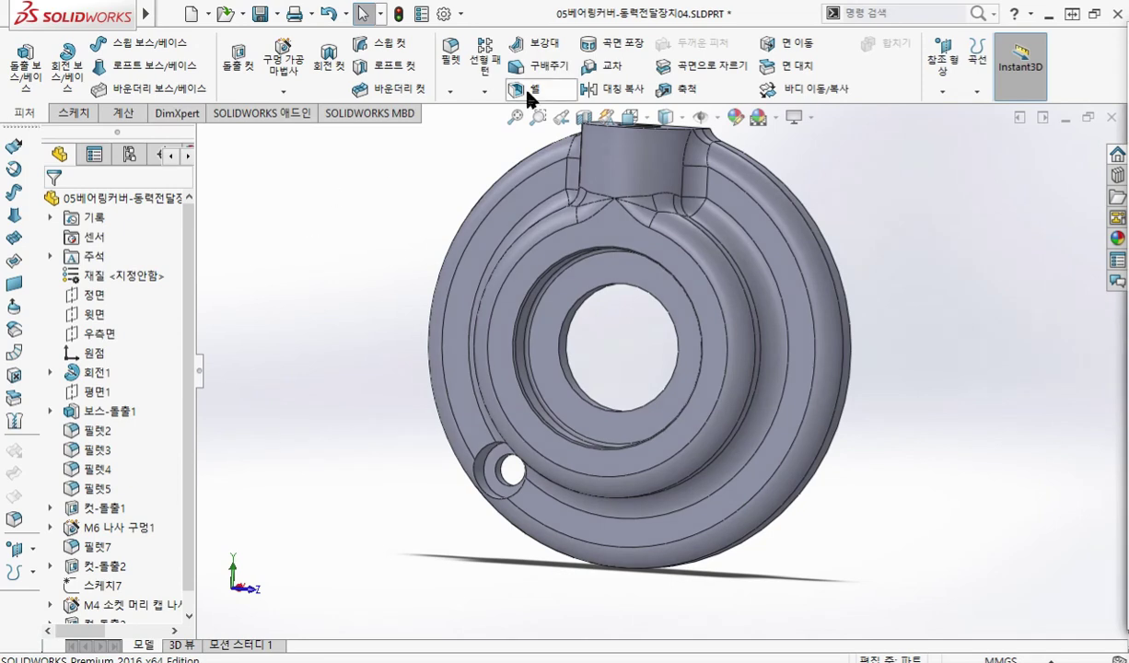
left_click(484, 91)
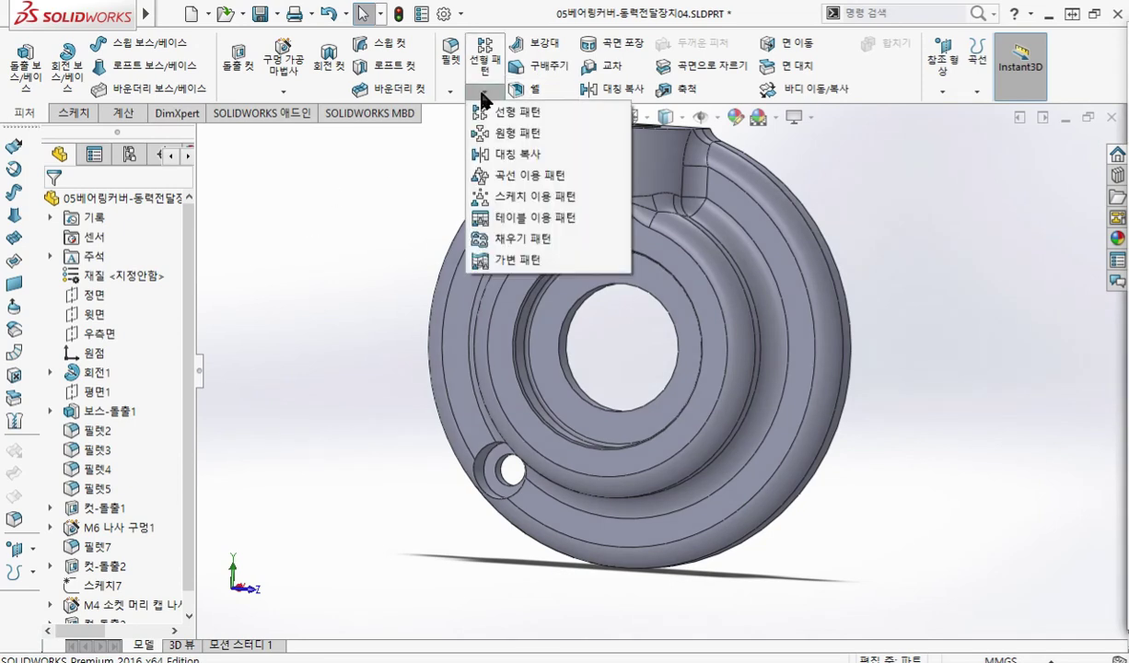
left_click(518, 133)
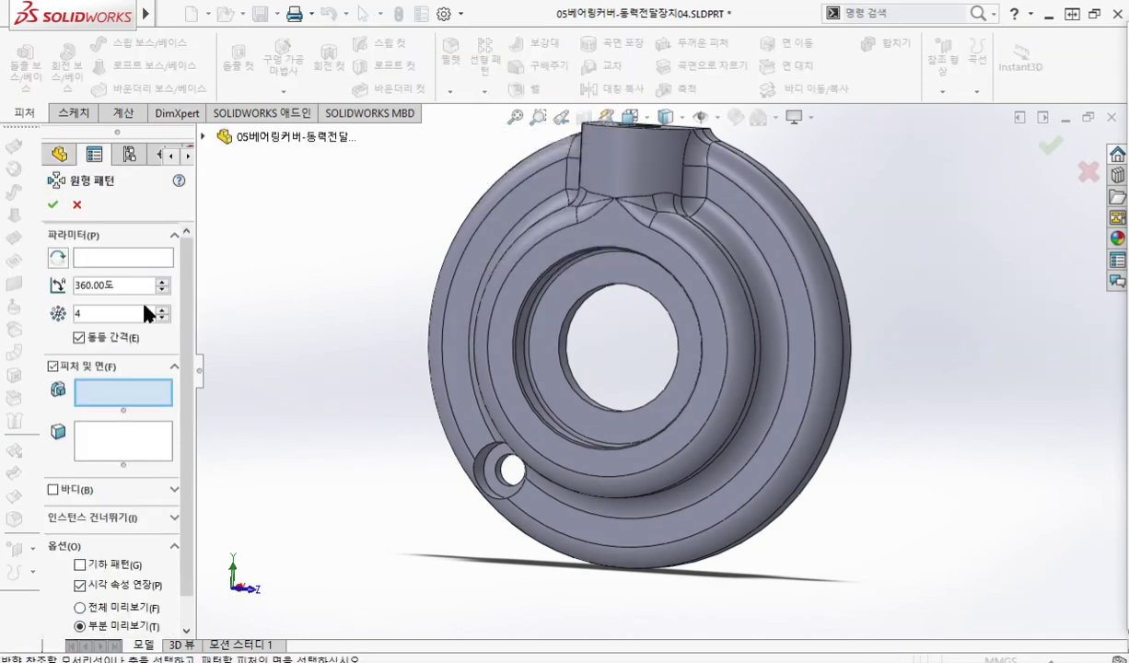
left_click(135, 264)
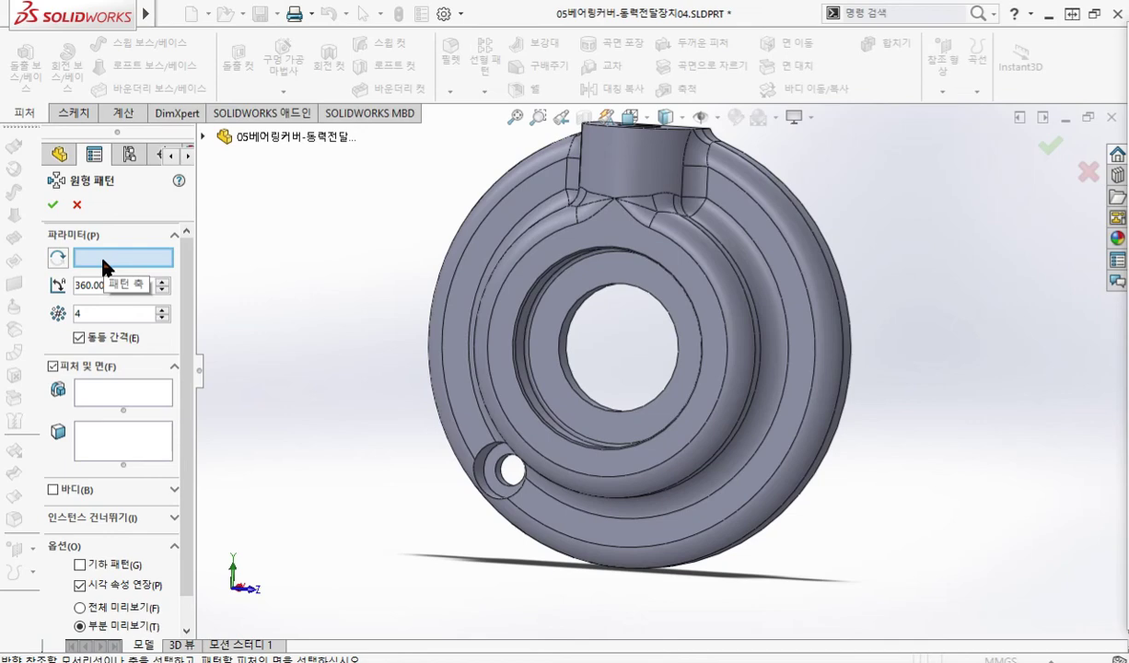
- Temporarily mark in red the flange's outer rim and the inner bore faces as possible pattern axis references
middle_click_drag(516, 332, 506, 383)
middle_click_drag(584, 398, 810, 249)
left_click_drag(622, 205, 692, 269)
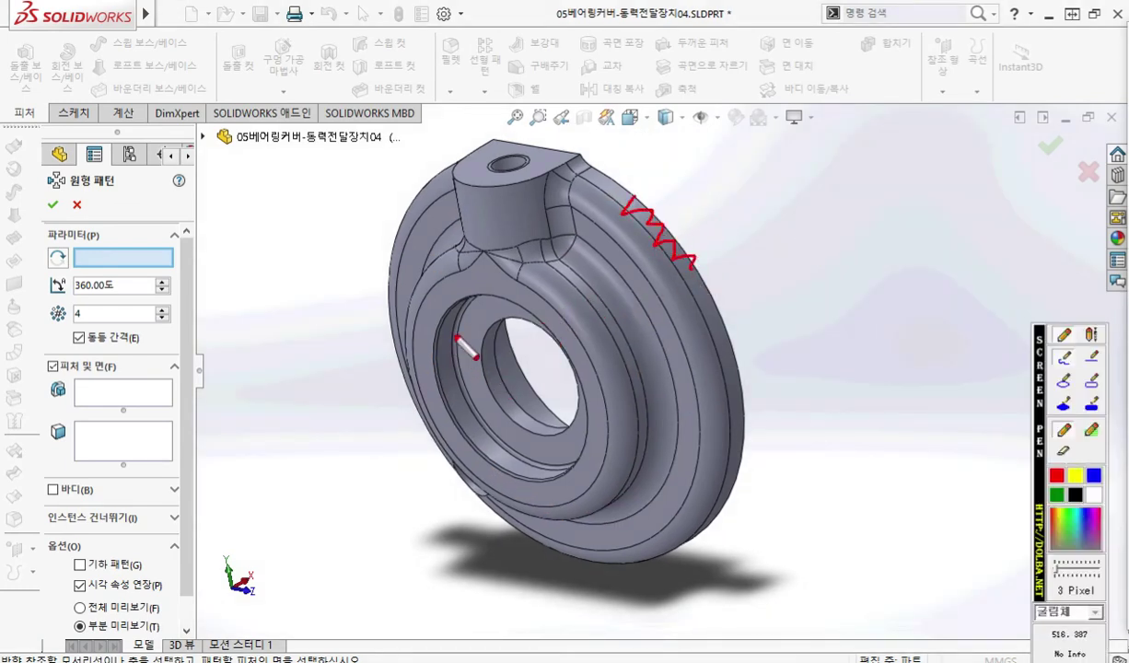
left_click_drag(438, 344, 475, 437)
left_click_drag(488, 343, 511, 411)
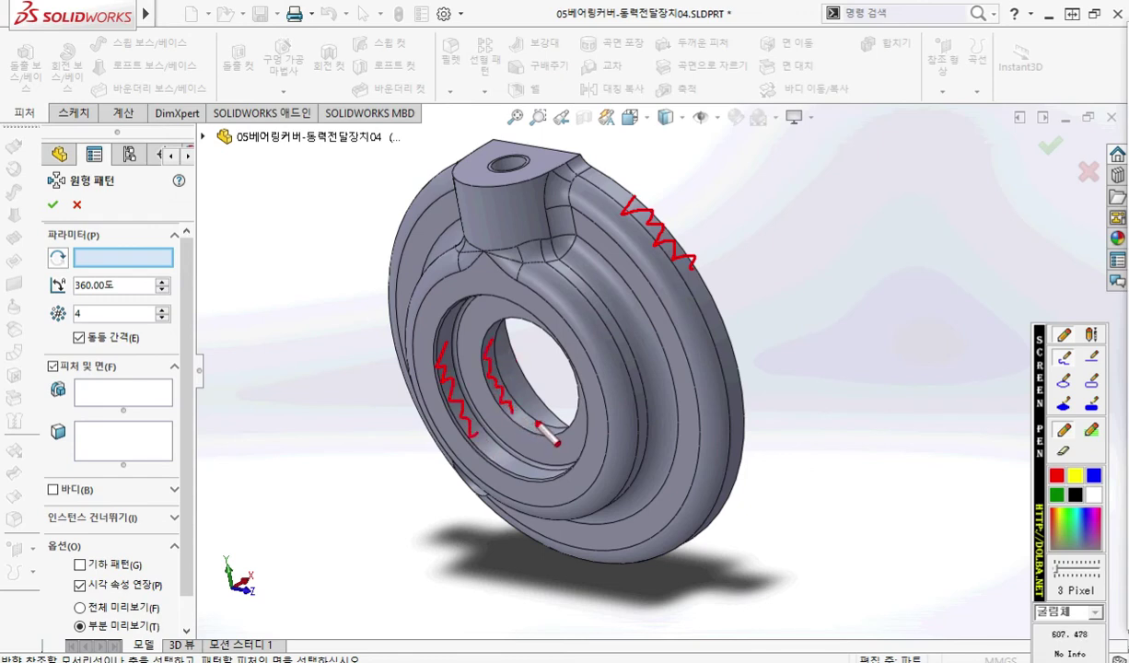
key("Escape")
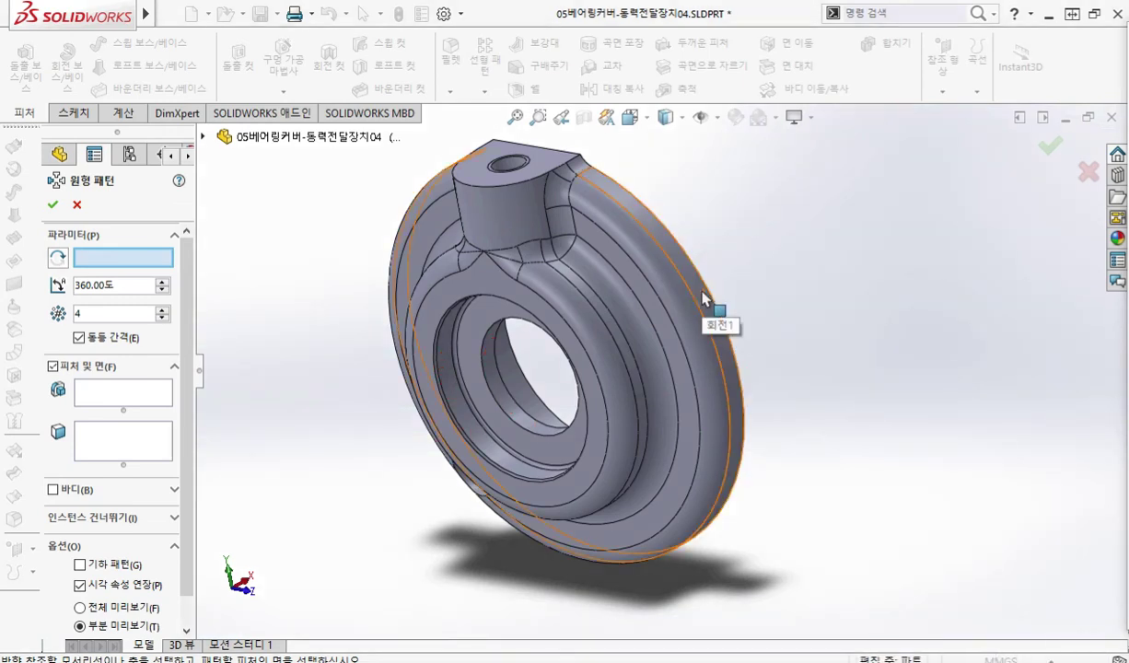
- Use the flange's outer rim face as the pattern axis, with 4 equally spaced instances over 360 degrees
left_click(702, 297)
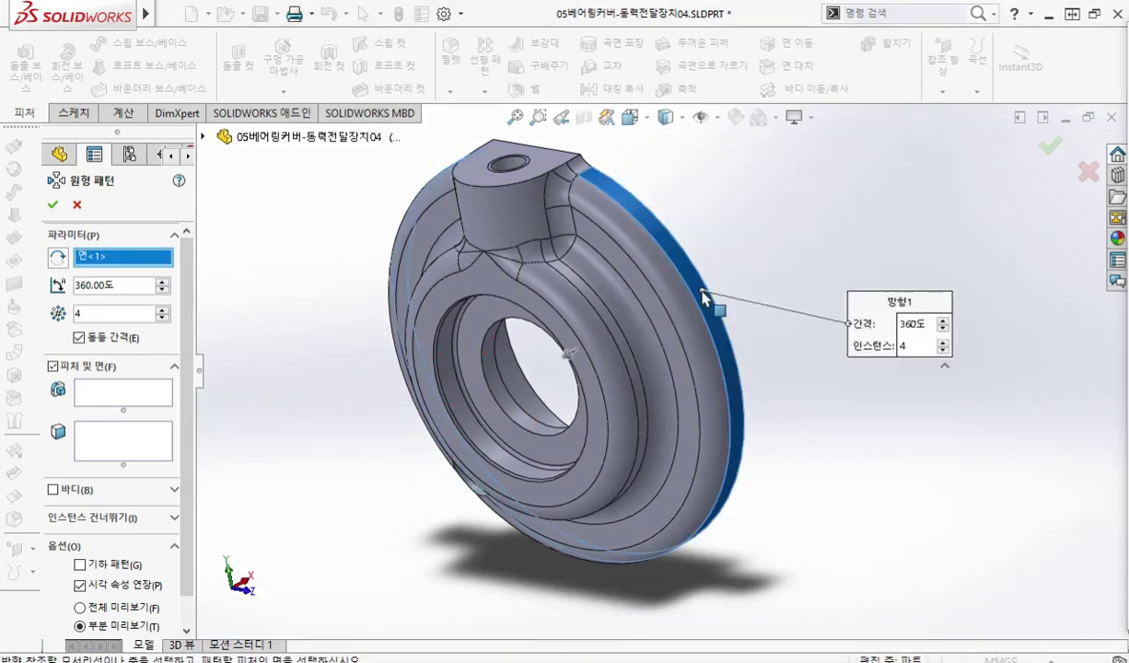
double_click(91, 310)
mouse_move(103, 306)
left_mouse_down()
mouse_move(141, 320)
mouse_move(115, 329)
mouse_move(138, 350)
left_mouse_up()
left_click_drag(111, 269, 130, 283)
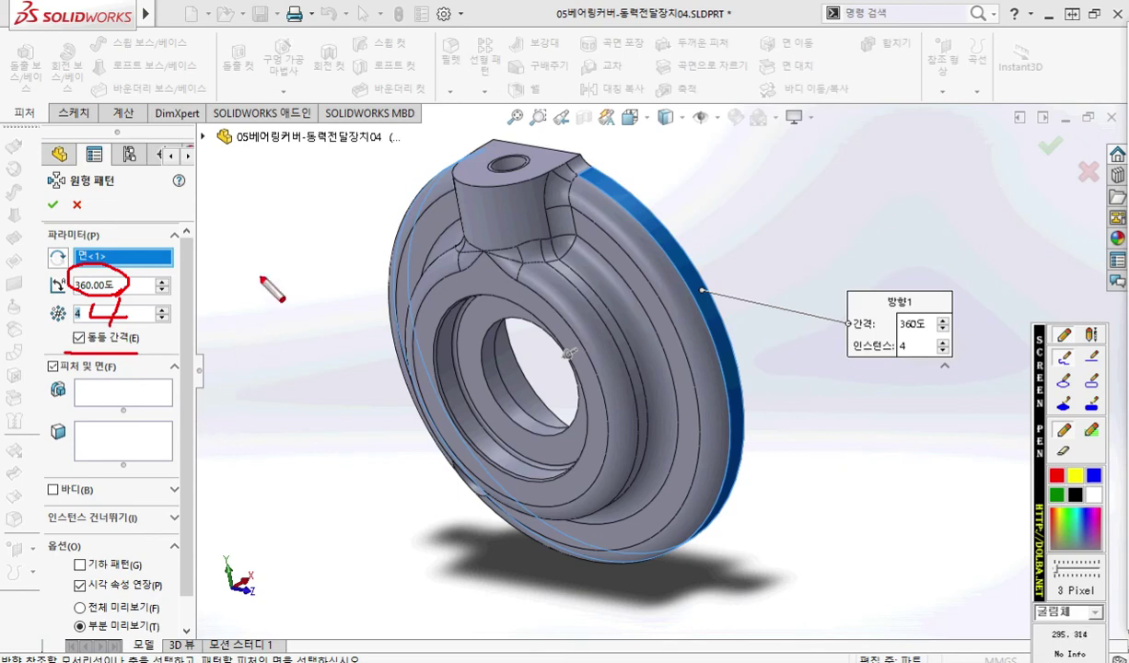
key("Escape")
- Expand the part's feature tree and activate the selection of features to pattern
left_click(202, 137)
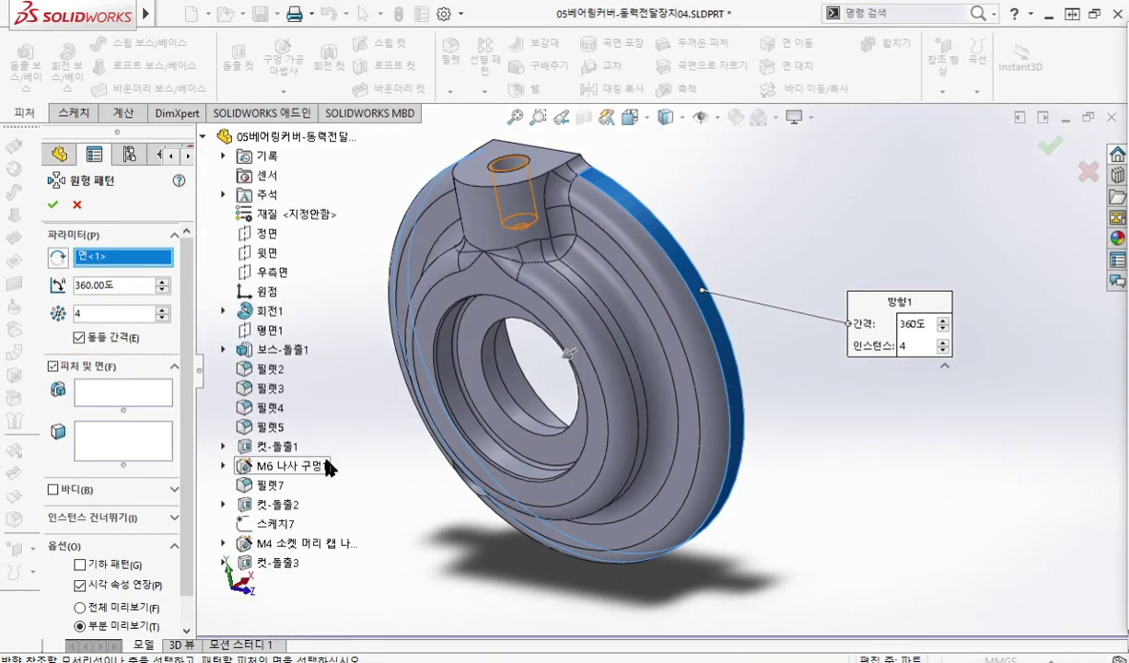
left_click(147, 396)
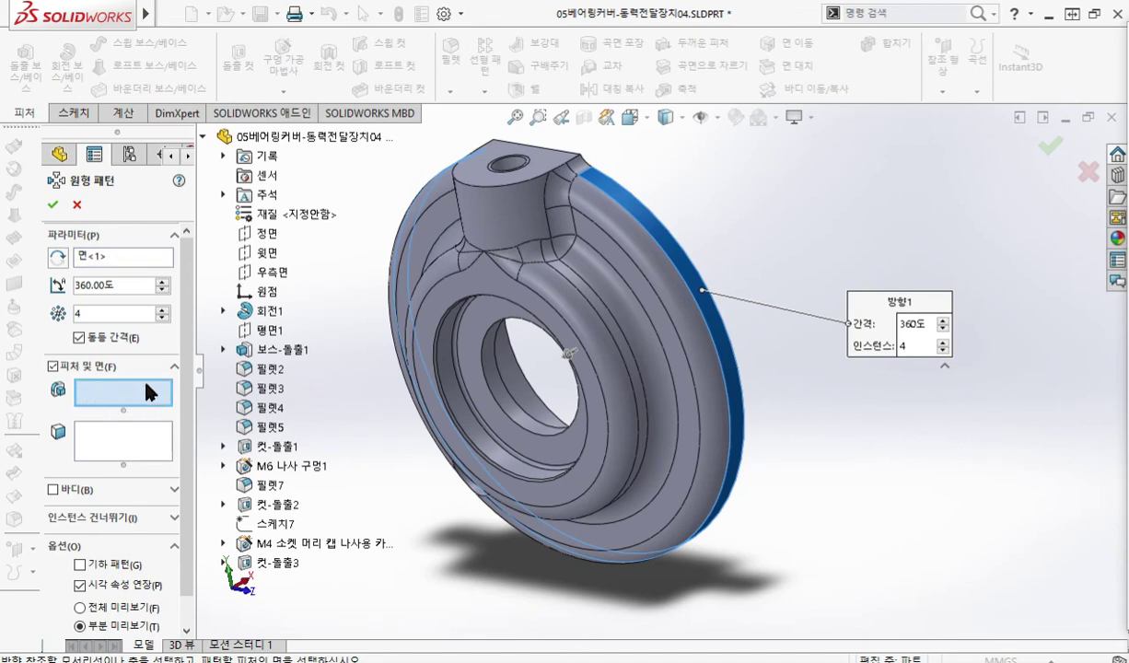
middle_click_drag(370, 468, 349, 543)
- Temporarily mark in red the M4 counterbore and 컷-돌출3 as the features to pattern, with arrows to the feature selection
key("F9")
left_click_drag(218, 551, 475, 552)
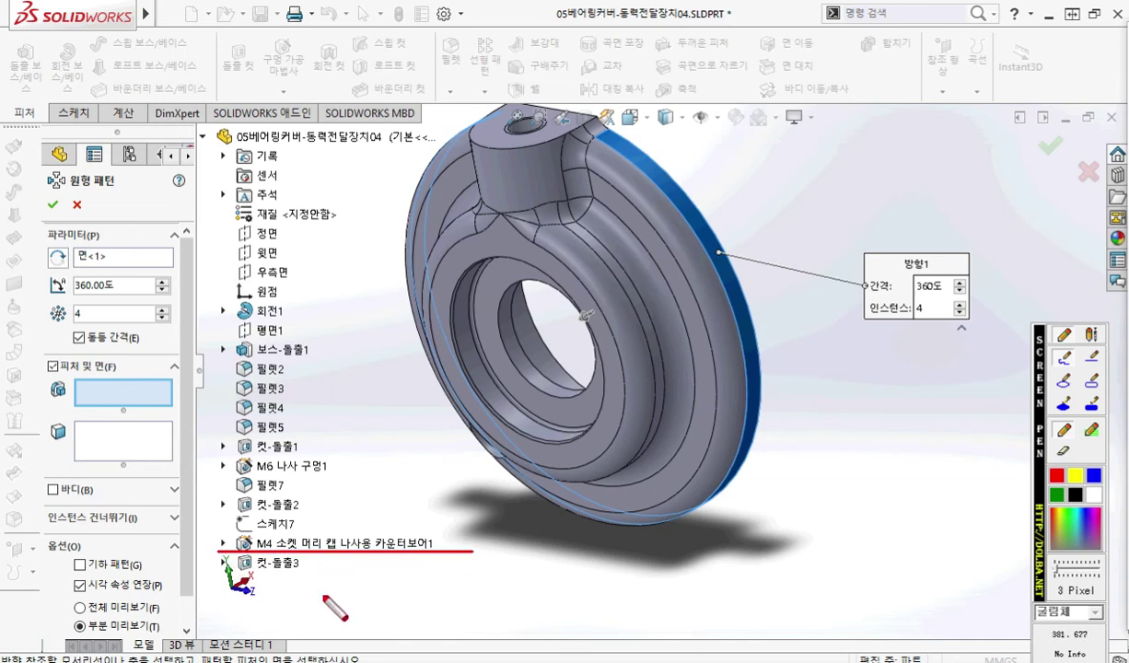
left_click_drag(222, 582, 332, 582)
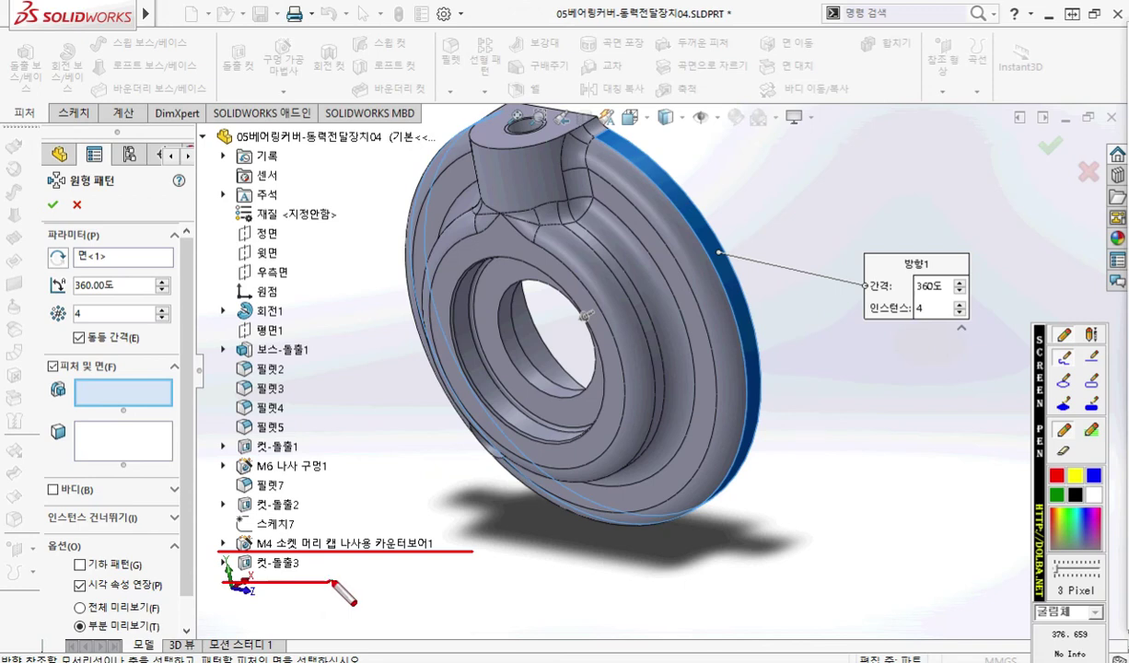
left_click_drag(230, 541, 135, 402)
mouse_move(211, 581)
left_mouse_down()
mouse_move(129, 416)
mouse_move(140, 397)
mouse_move(120, 384)
mouse_move(170, 405)
left_mouse_up()
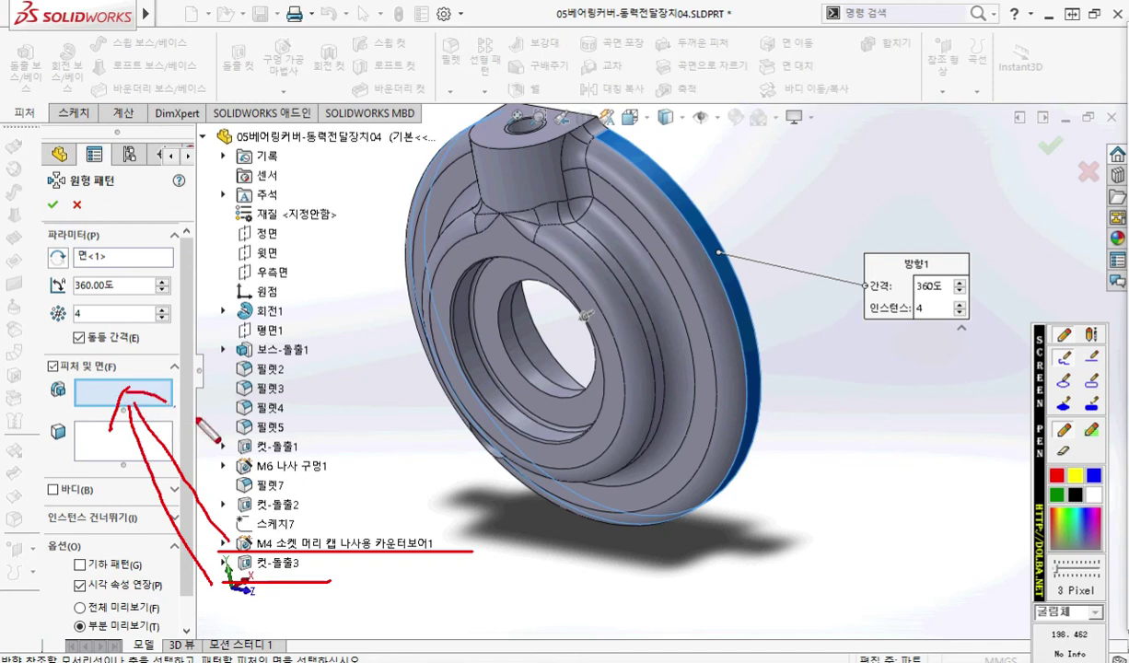
key("Escape")
- Select the M4 socket head cap screw counterbore and 컷-돌출3 as the patterned features and complete the circular pattern
left_click(279, 545)
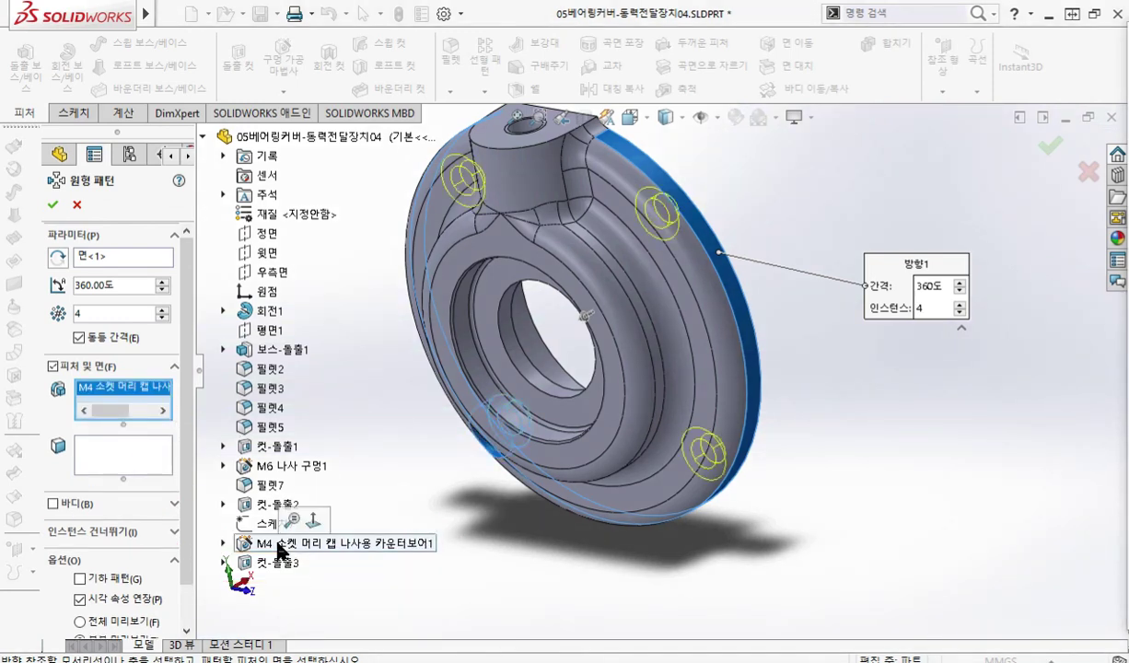
left_click(275, 562)
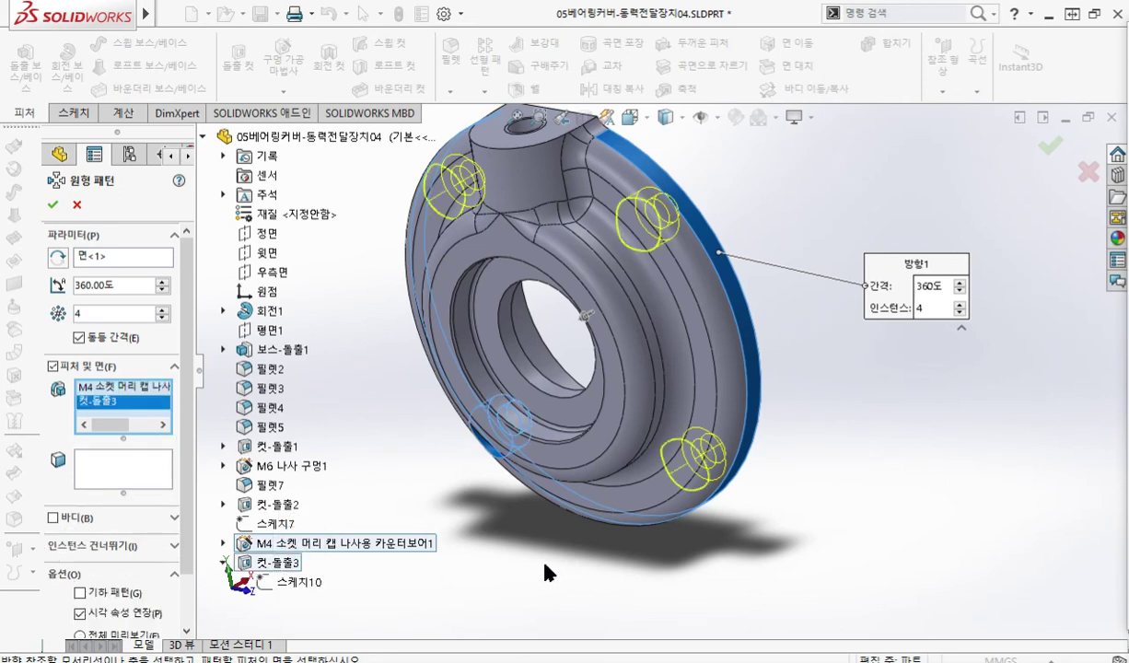
left_click(53, 205)
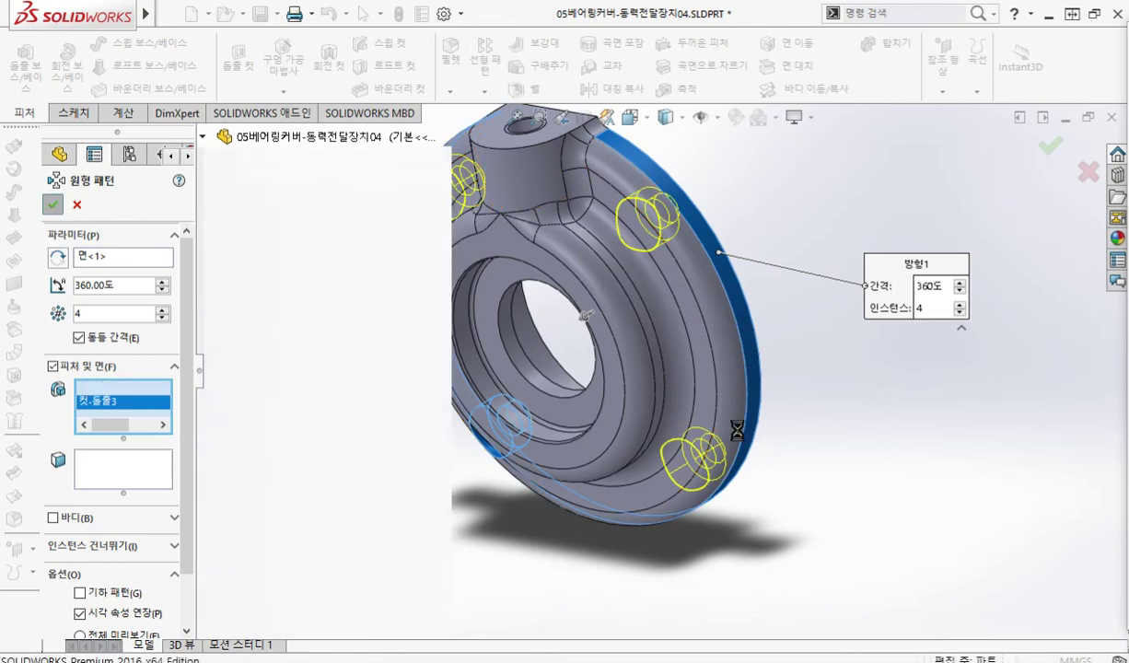
- Show the reference assembly drawing beside the model and zoom in on the bearing cover's section view
middle_click_drag(723, 396, 652, 404, "ctrl")
left_click(1093, 14)
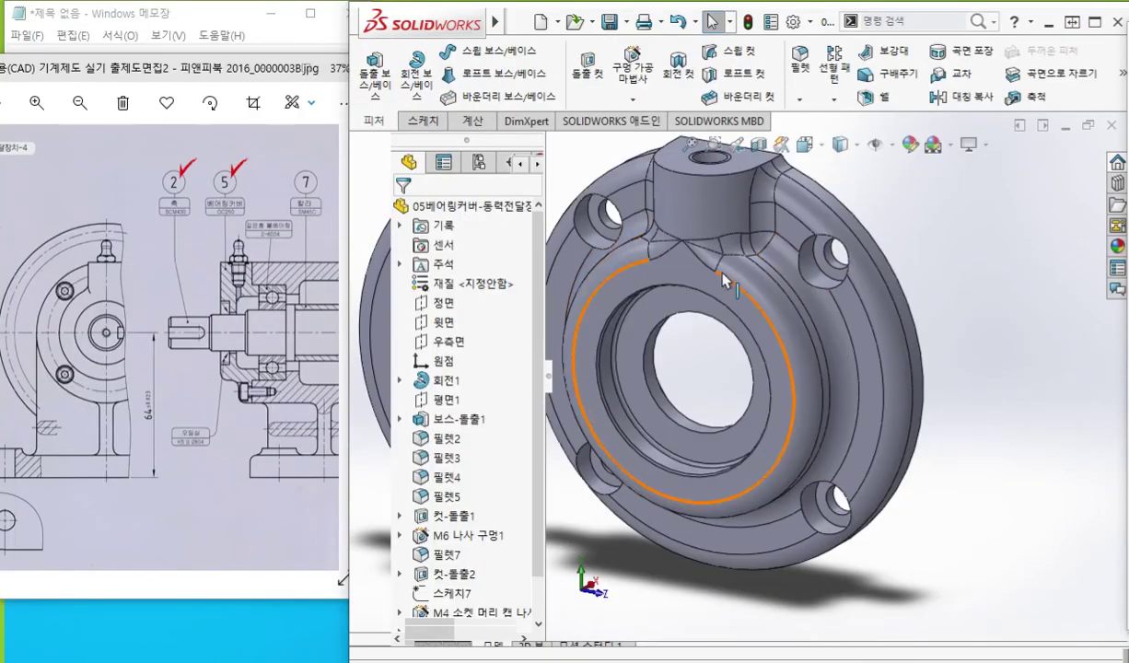
left_click(113, 362)
scroll(111, 354, "up", 3)
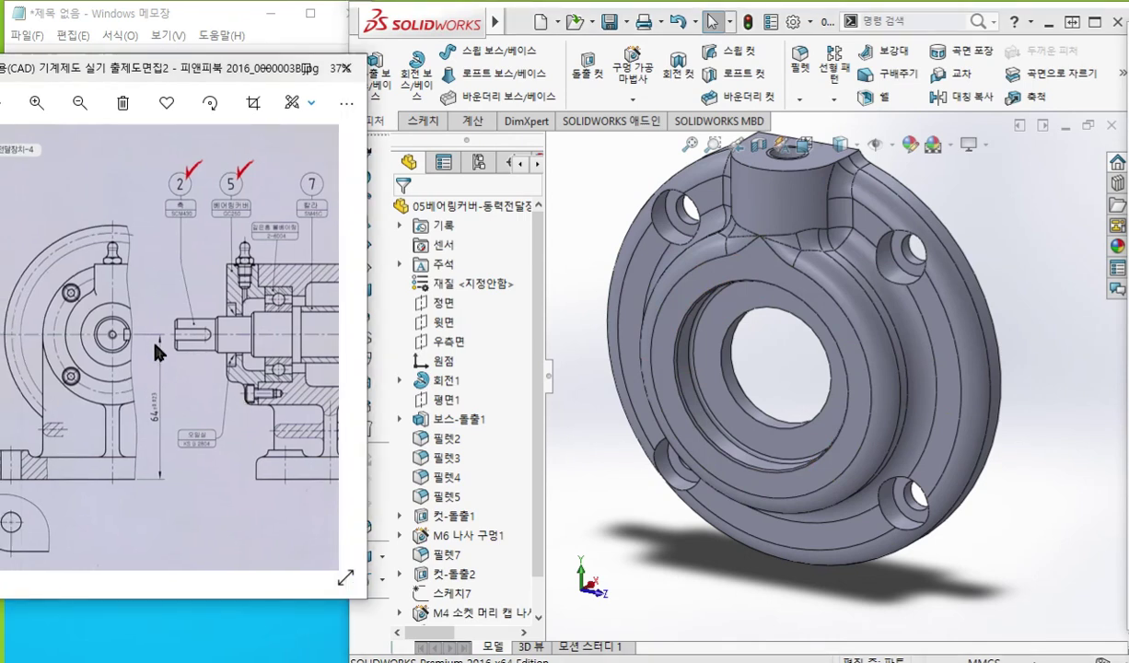
scroll(234, 387, "up", 2)
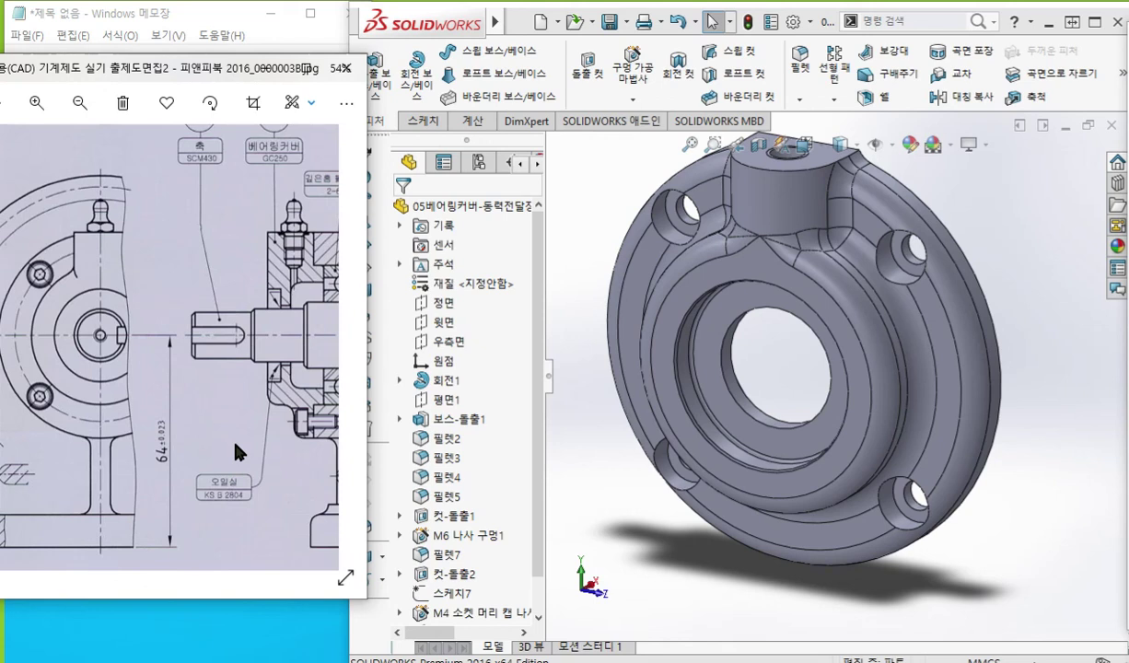
scroll(204, 394, "up", 5, "ctrl")
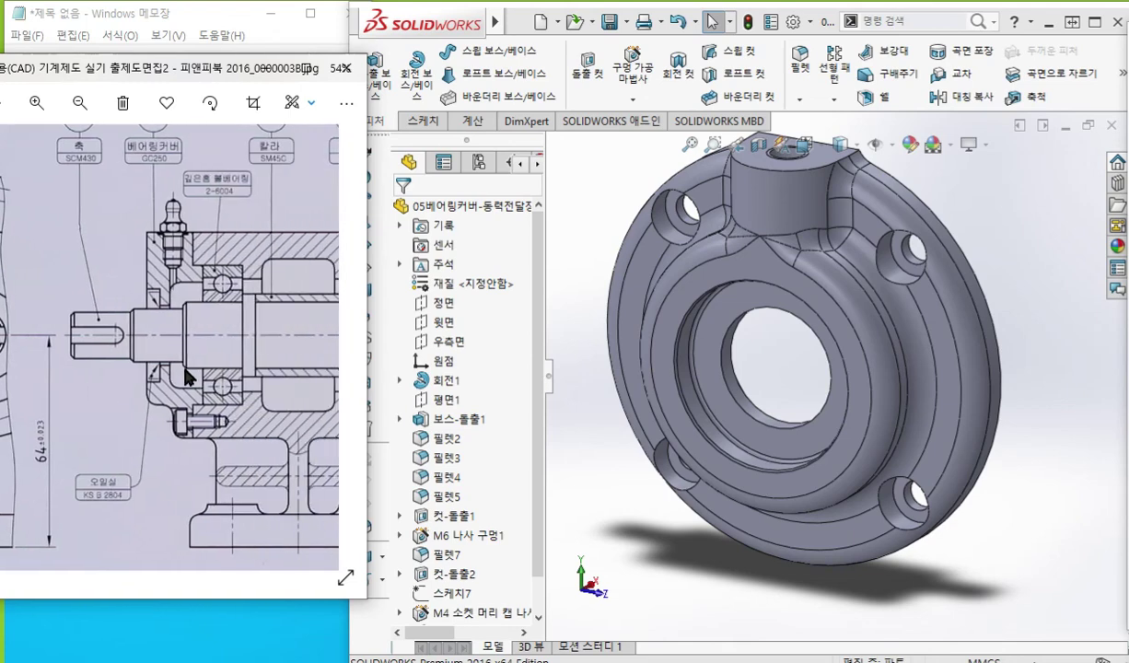
- Temporarily draw on the section a red arrow for the cover's insertion direction and outline the shoulder meeting the bearing
key("F12")
left_click_drag(7, 306, 147, 305)
mouse_move(95, 273)
left_mouse_down()
mouse_move(112, 283)
mouse_move(116, 343)
left_mouse_up()
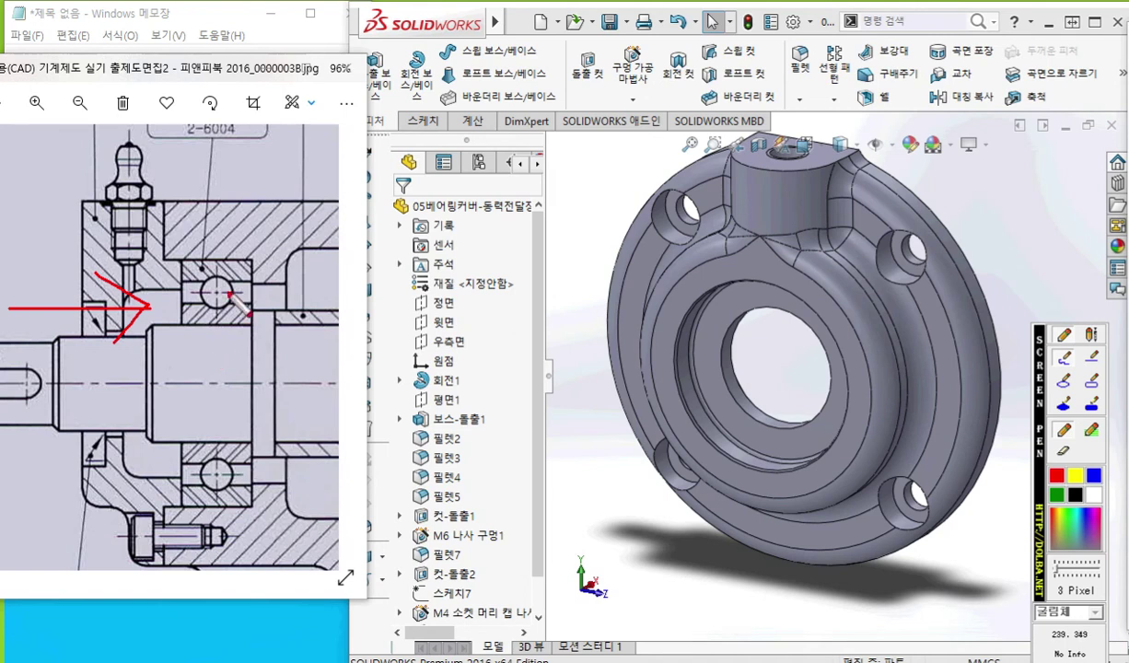
mouse_move(164, 259)
left_mouse_down()
mouse_move(192, 269)
mouse_move(186, 323)
left_mouse_up()
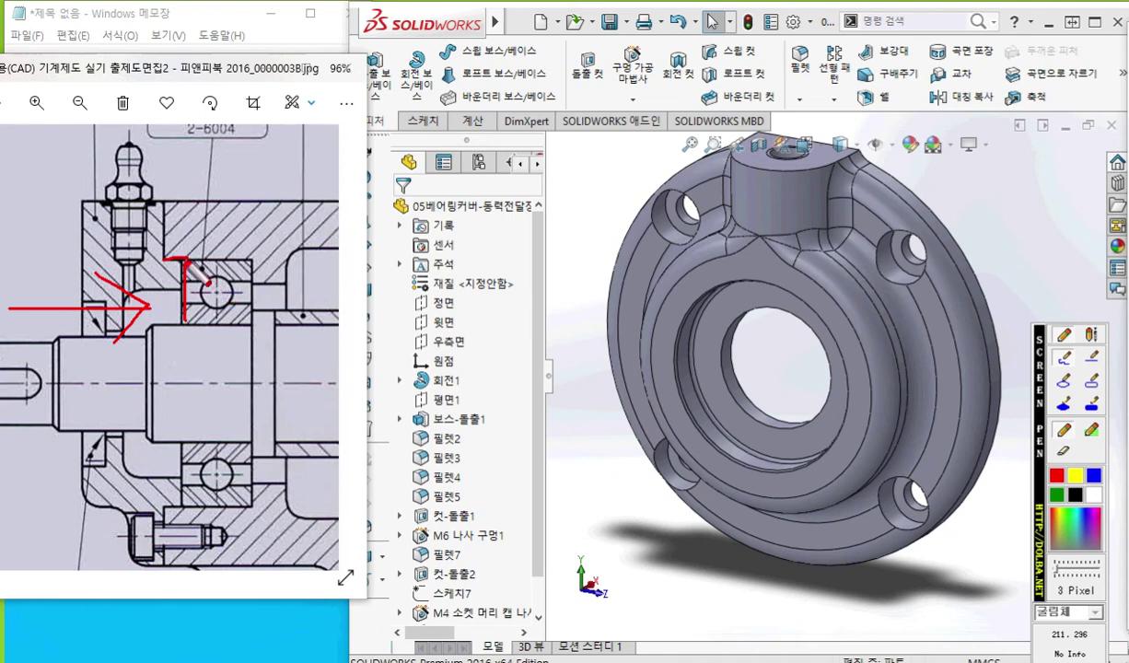
right_click(184, 265)
- Zoom in on the cover's inner shoulder and temporarily mark its 3 mm width and the 1 mm chamfer at its corner
scroll(172, 267, "up", 2)
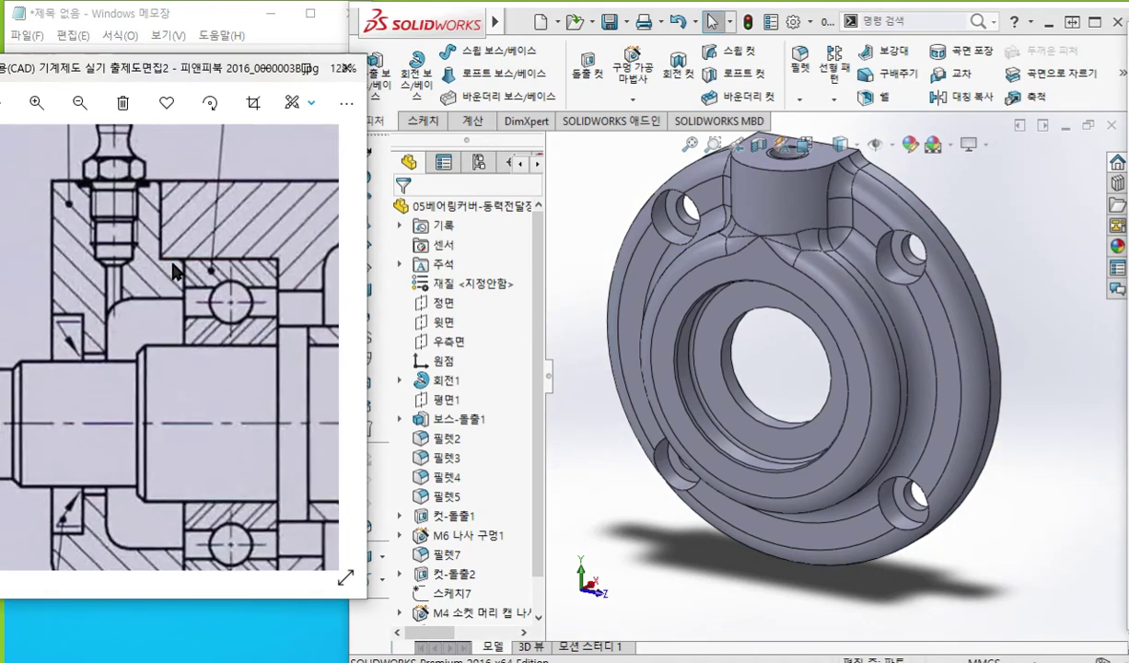
scroll(175, 267, "up", 2)
middle_click(161, 239)
left_click_drag(159, 235, 160, 308)
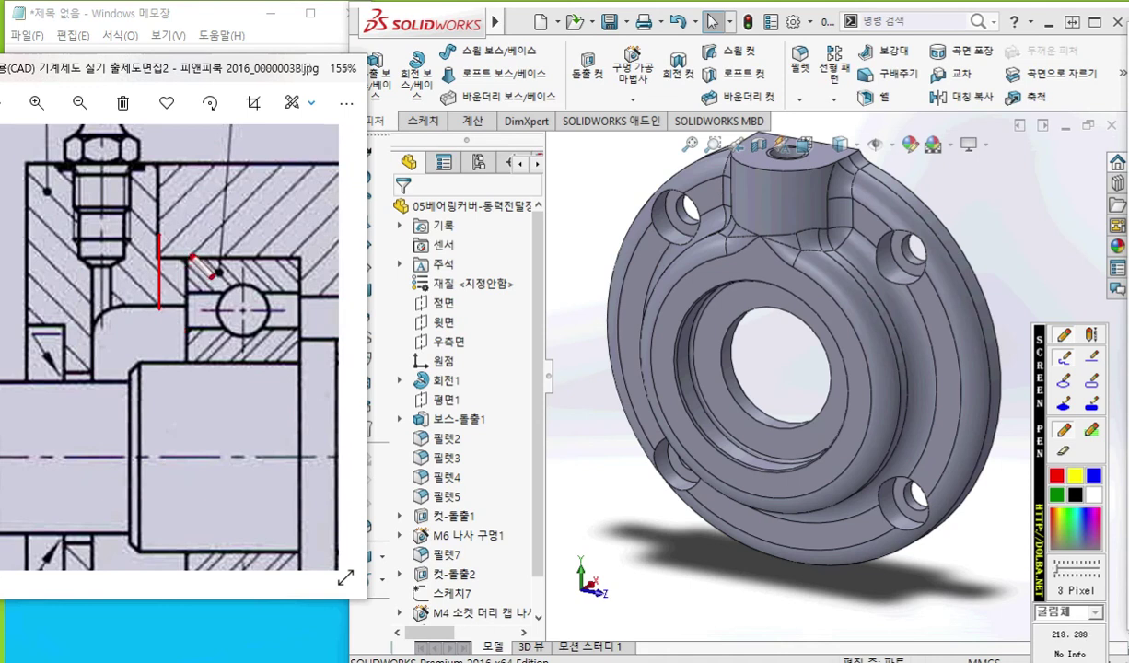
mouse_move(188, 259)
left_mouse_down()
mouse_move(189, 329)
mouse_move(147, 324)
mouse_move(176, 350)
mouse_move(159, 356)
left_mouse_up()
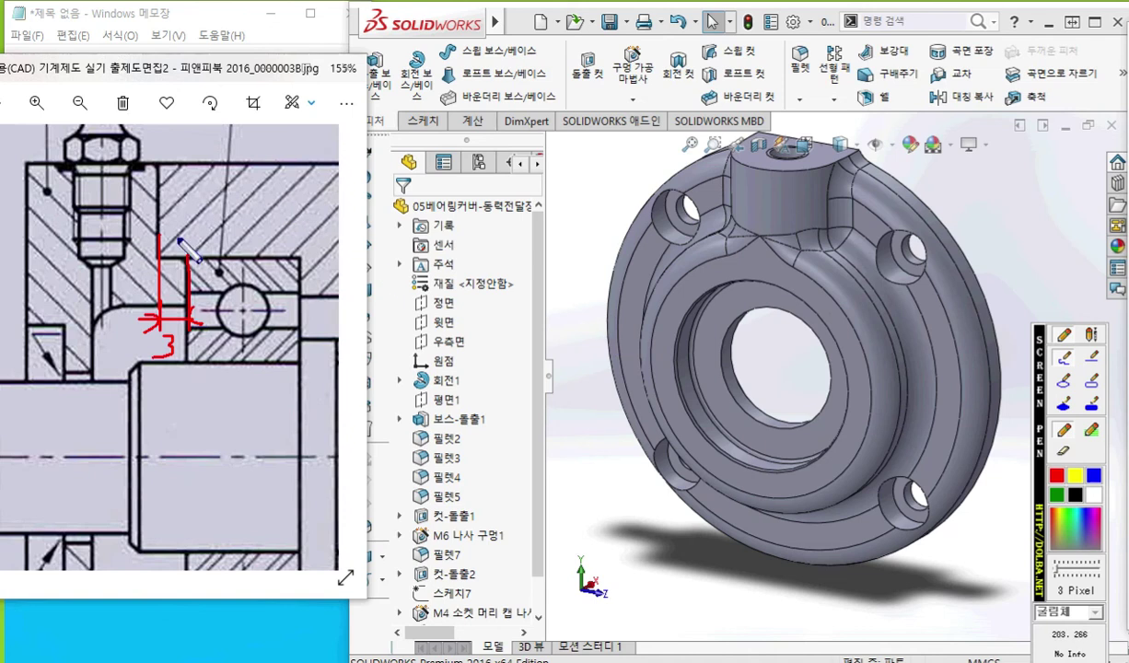
left_click_drag(159, 238, 170, 250)
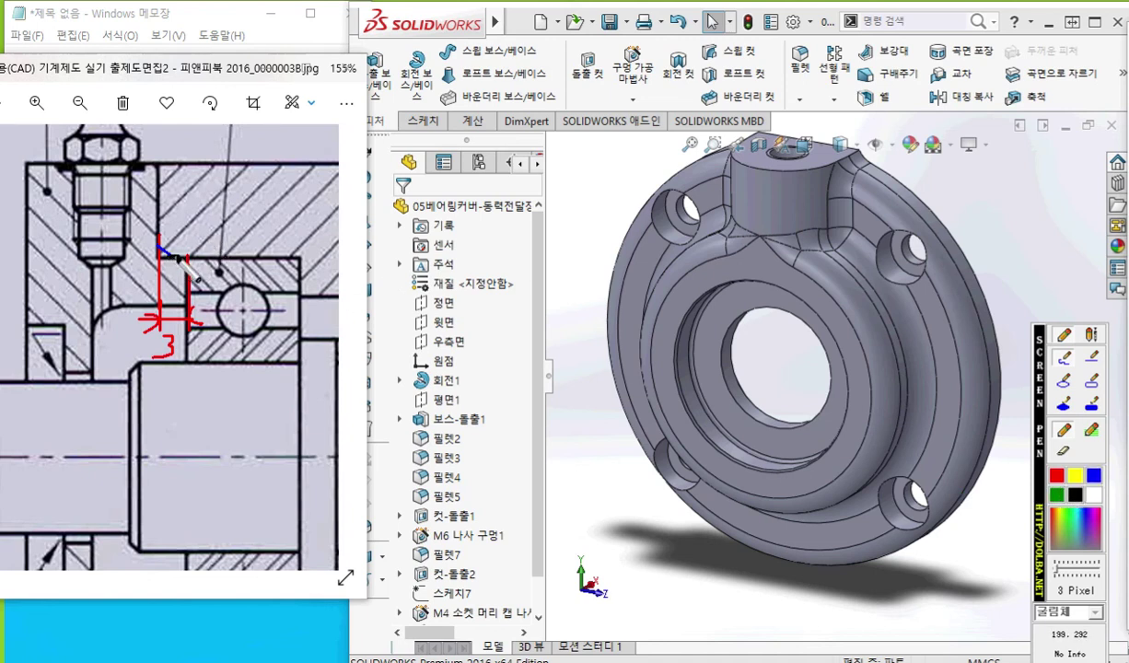
mouse_move(174, 257)
left_mouse_down()
mouse_move(170, 226)
mouse_move(182, 251)
mouse_move(177, 221)
mouse_move(202, 230)
mouse_move(158, 234)
mouse_move(179, 207)
mouse_move(184, 221)
left_mouse_up()
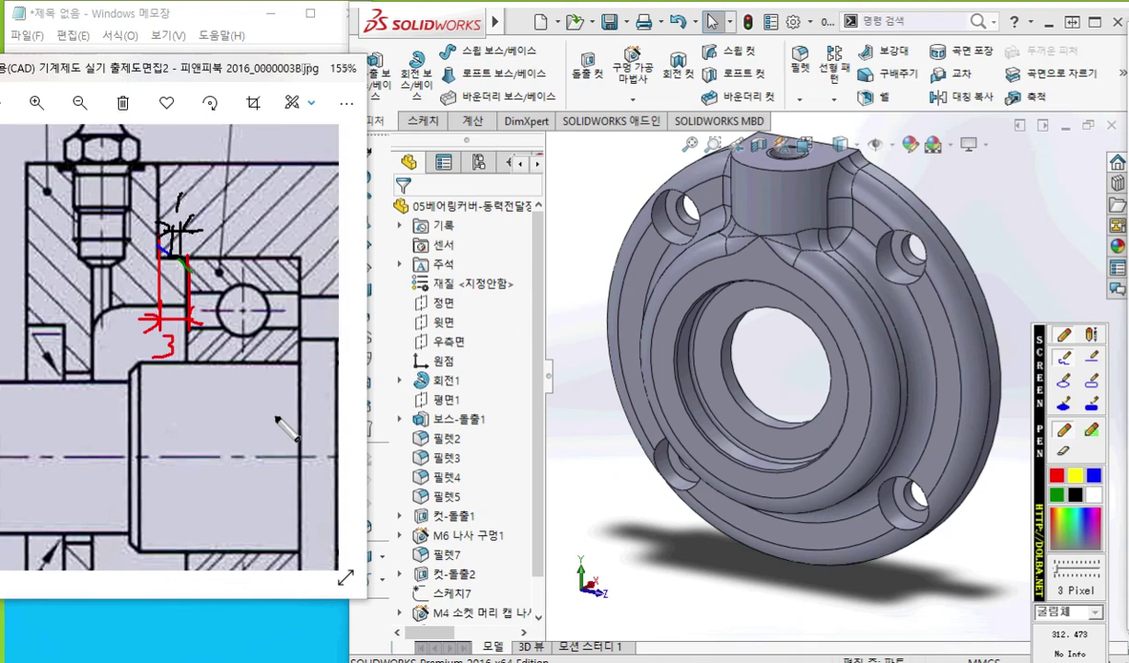
key("Escape")
- Chamfer the outer circular edge of the raised shoulder on the cover's back side by 1 mm at 45 degrees
middle_click_drag(1024, 424, 786, 290)
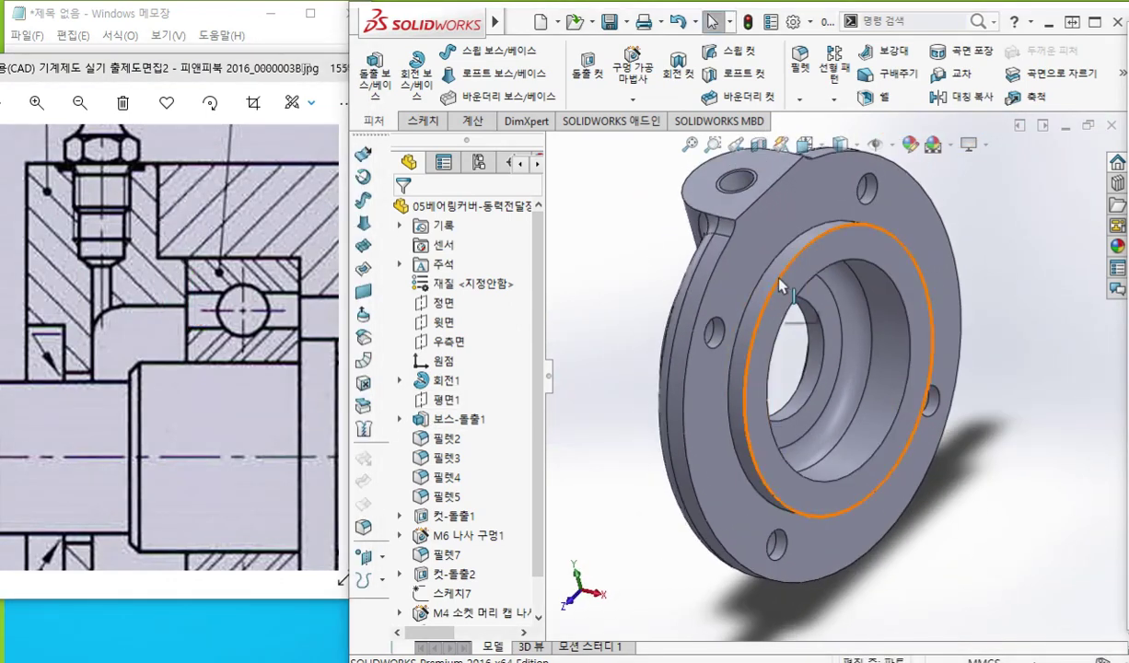
left_click(780, 281)
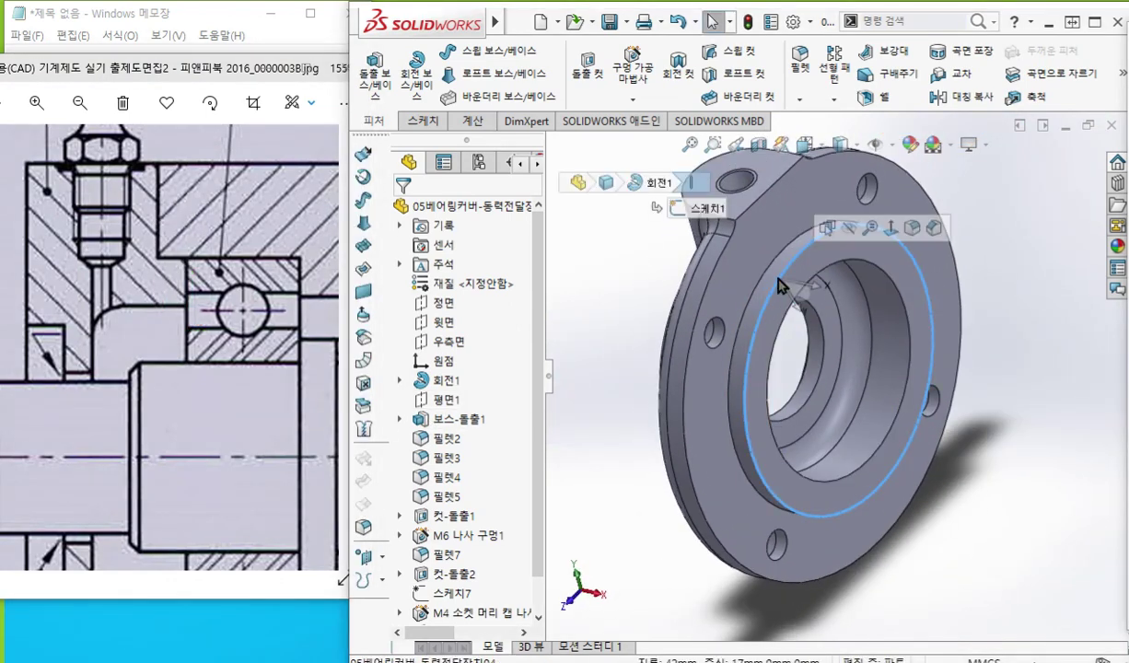
left_click(935, 236)
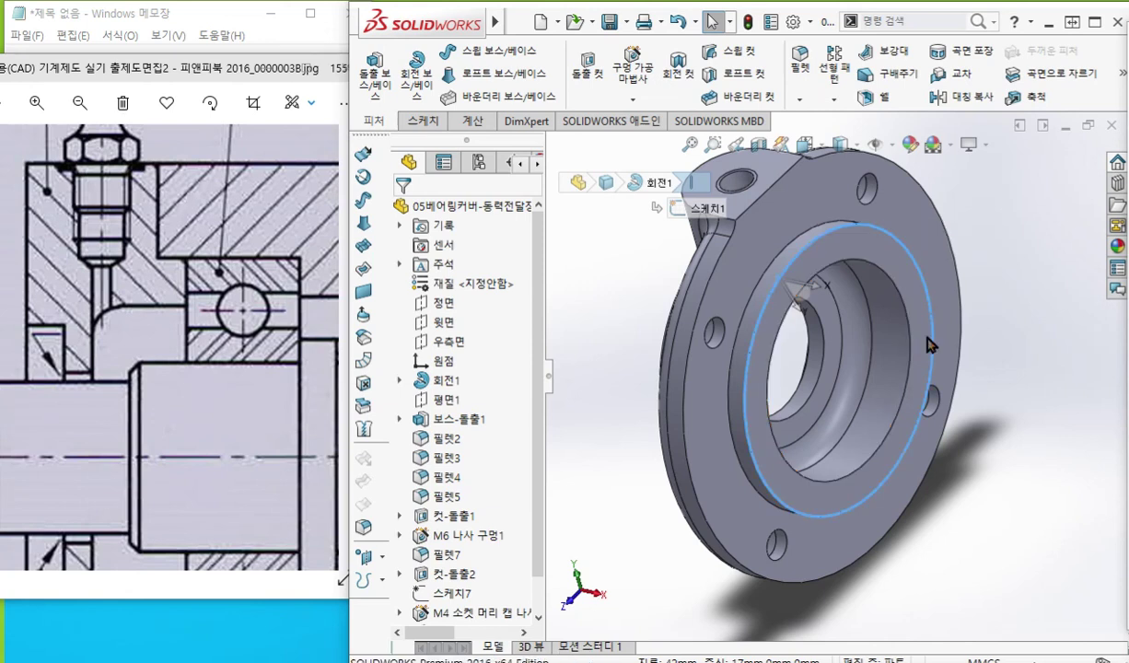
left_click(470, 379)
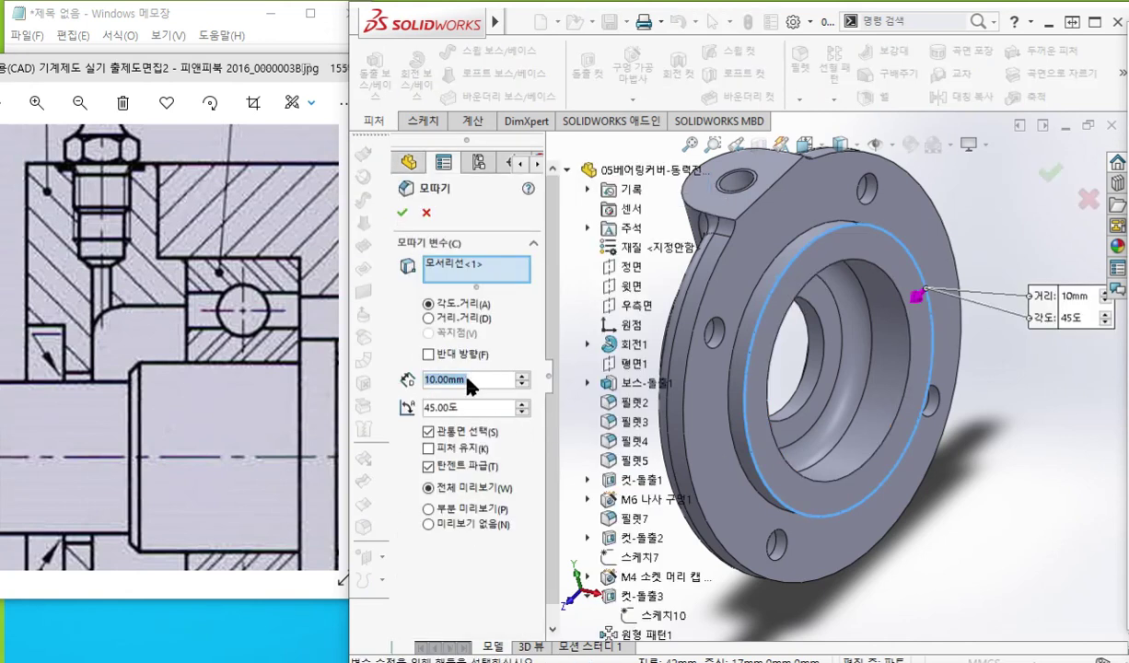
type("1")
key("Return")
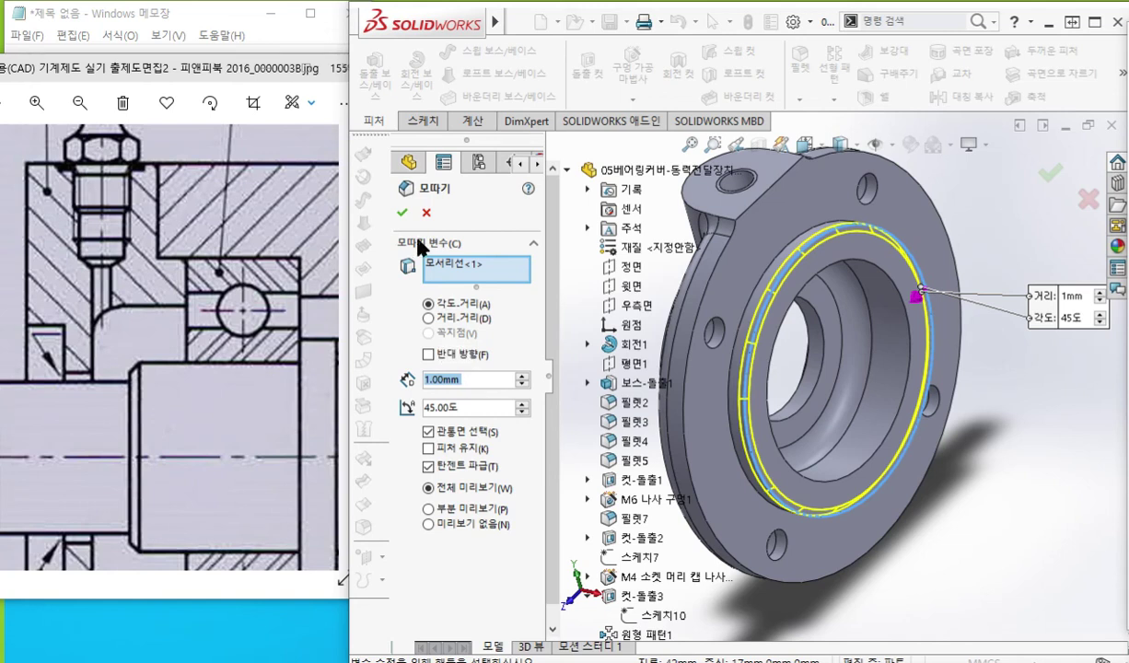
left_click(401, 213)
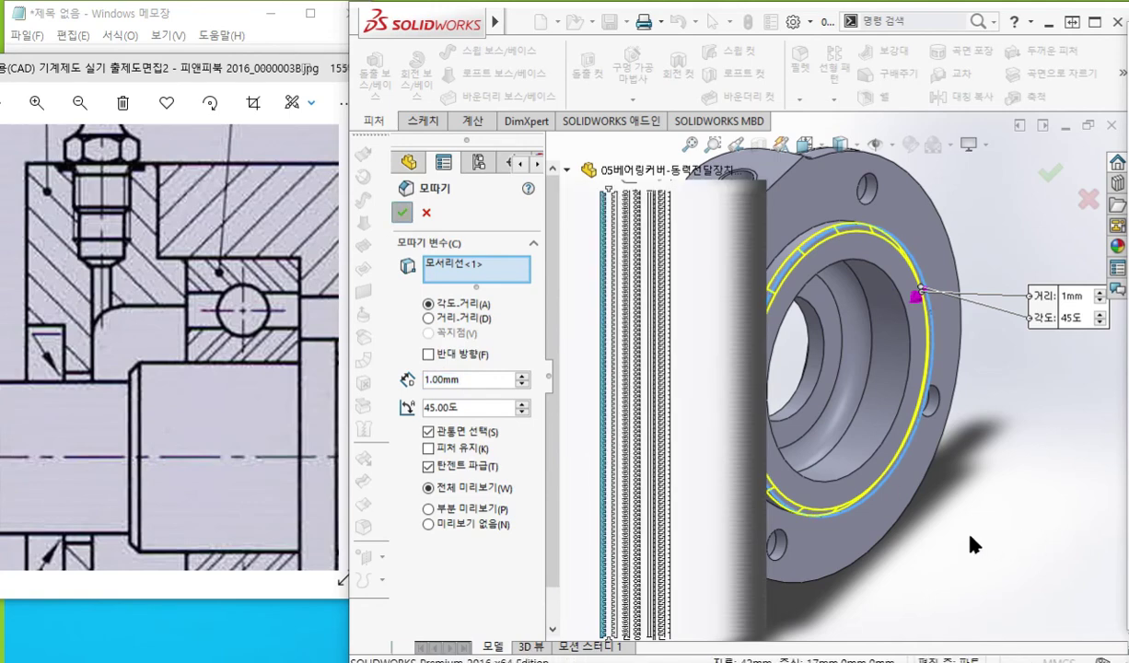
middle_click_drag(708, 518, 731, 542)
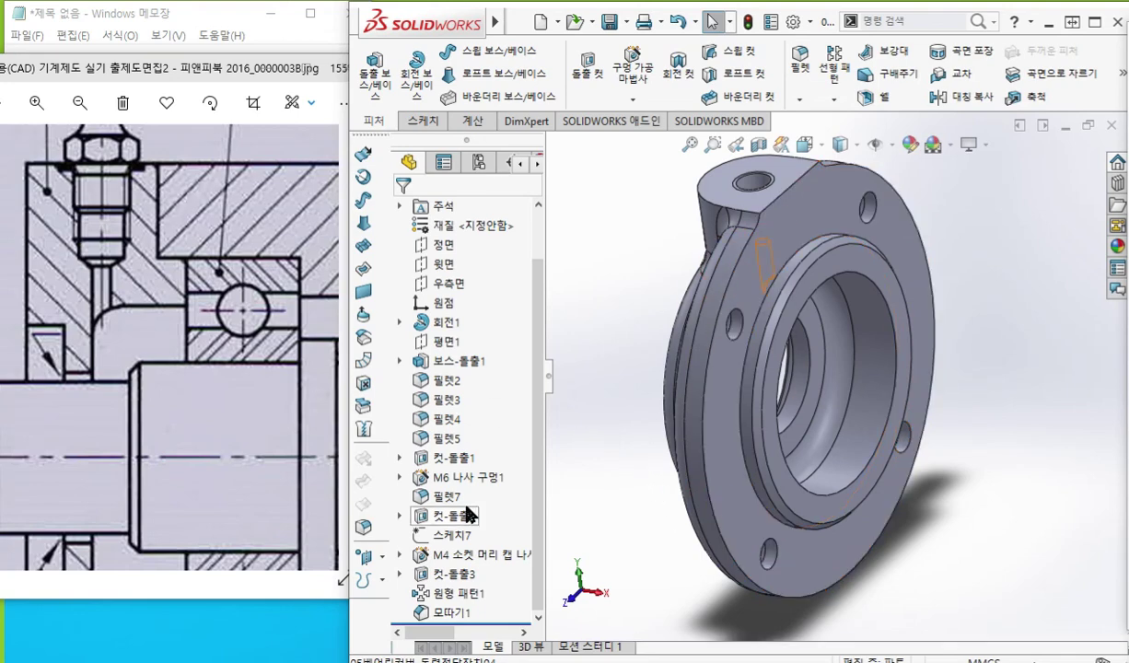
- Enlarge the reference drawing's window and examine the bearing cover's front and section views up close
left_click_drag(350, 598, 555, 656)
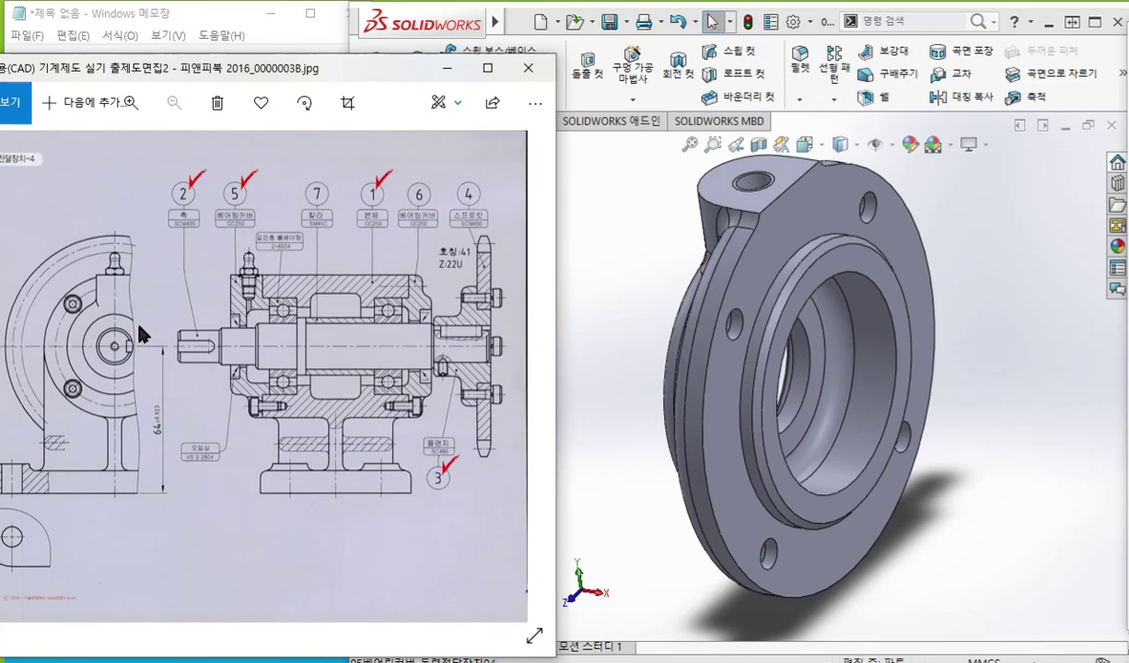
scroll(140, 334, "up", 5)
mouse_move(182, 326)
left_mouse_down()
mouse_move(240, 310)
mouse_move(227, 309)
mouse_move(229, 323)
left_mouse_up()
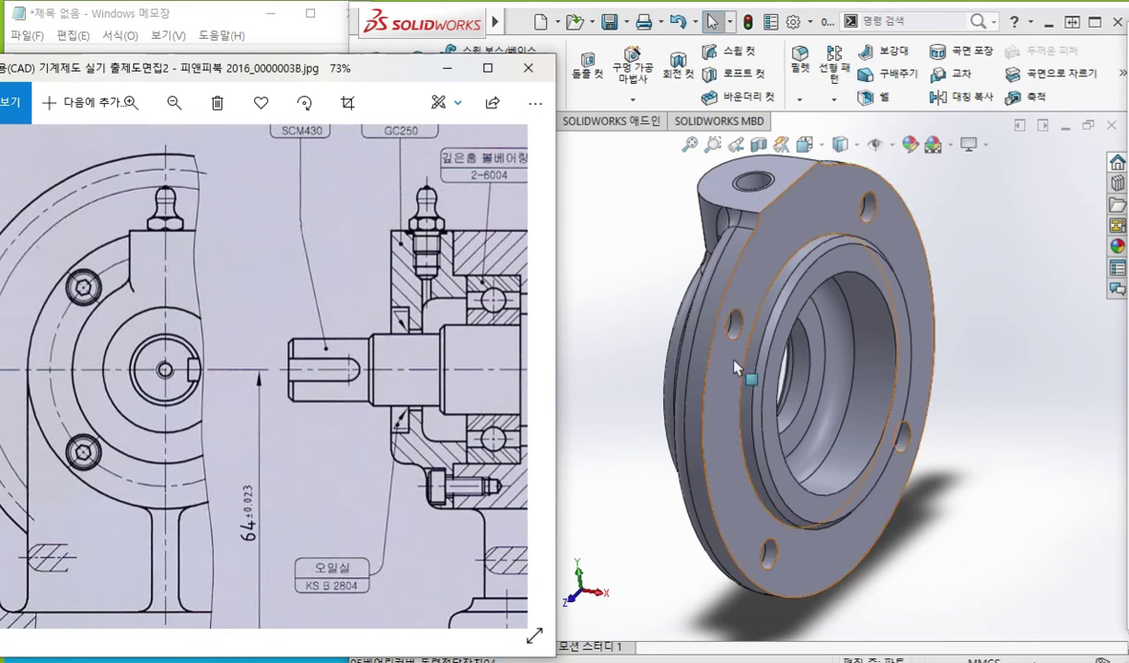